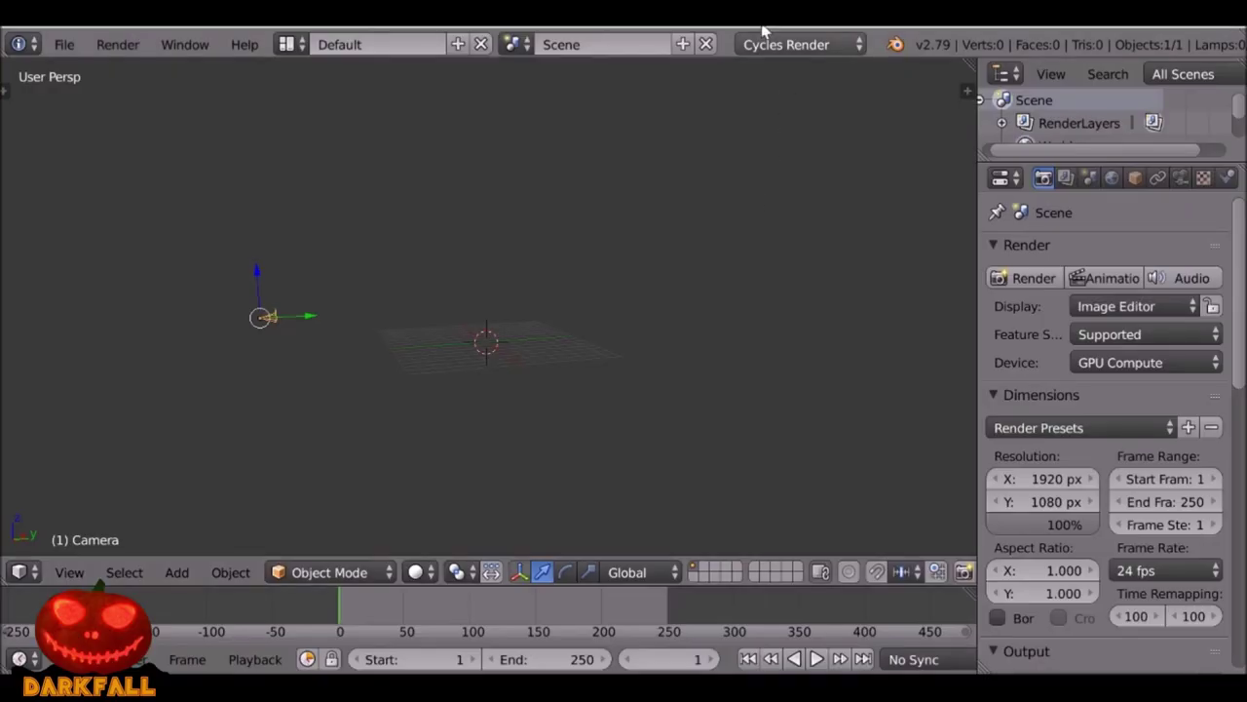
# Set the scene's render engine to Cycles Render.
pyautogui.click(772, 45)
pyautogui.click(797, 122)
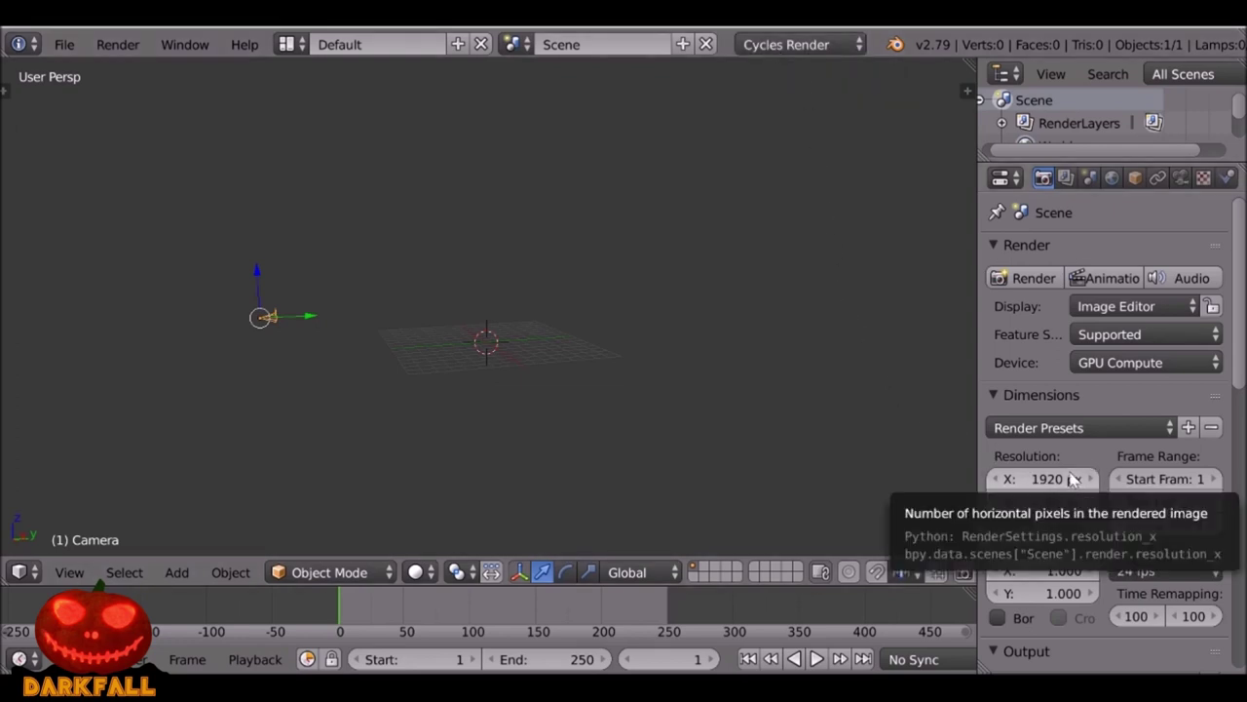
pyautogui.moveTo(1072, 524)
pyautogui.mouseDown()
pyautogui.moveTo(1009, 524)
pyautogui.moveTo(1087, 519)
pyautogui.mouseUp()
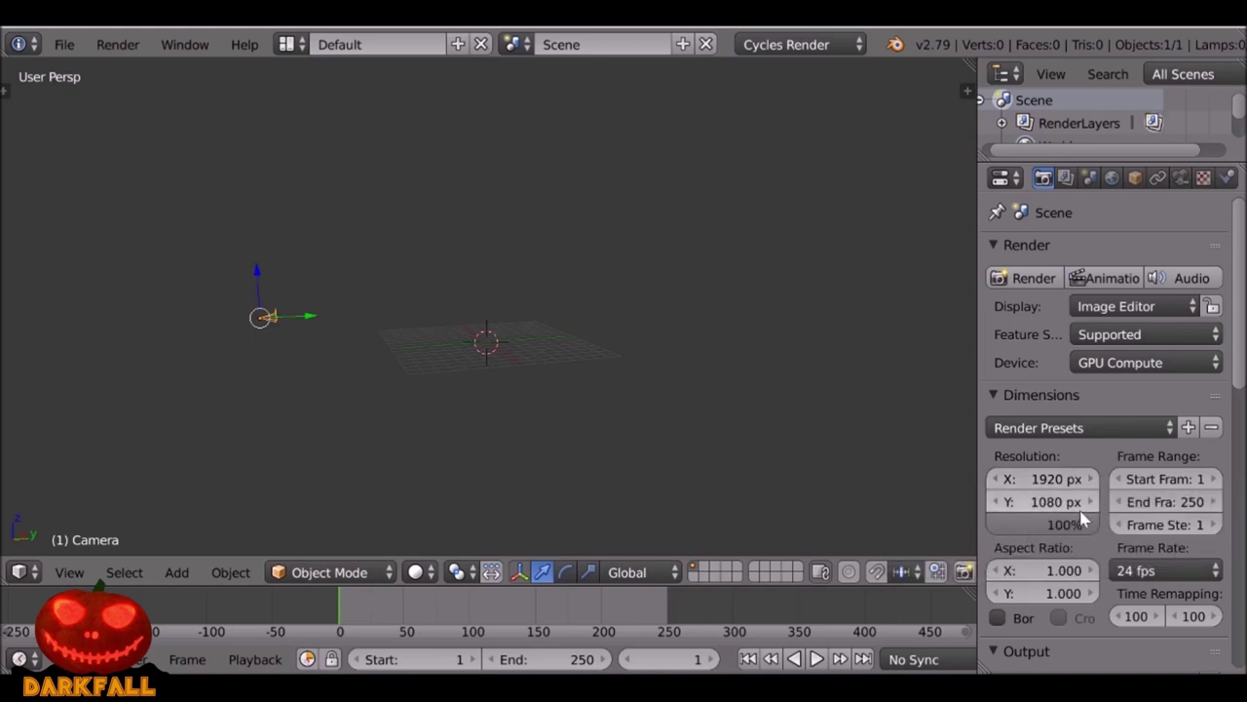
# Switch the 3D viewport to the Movie Clip Editor and open the clip 0001-0130.avi.
pyautogui.click(21, 572)
pyautogui.click(112, 373)
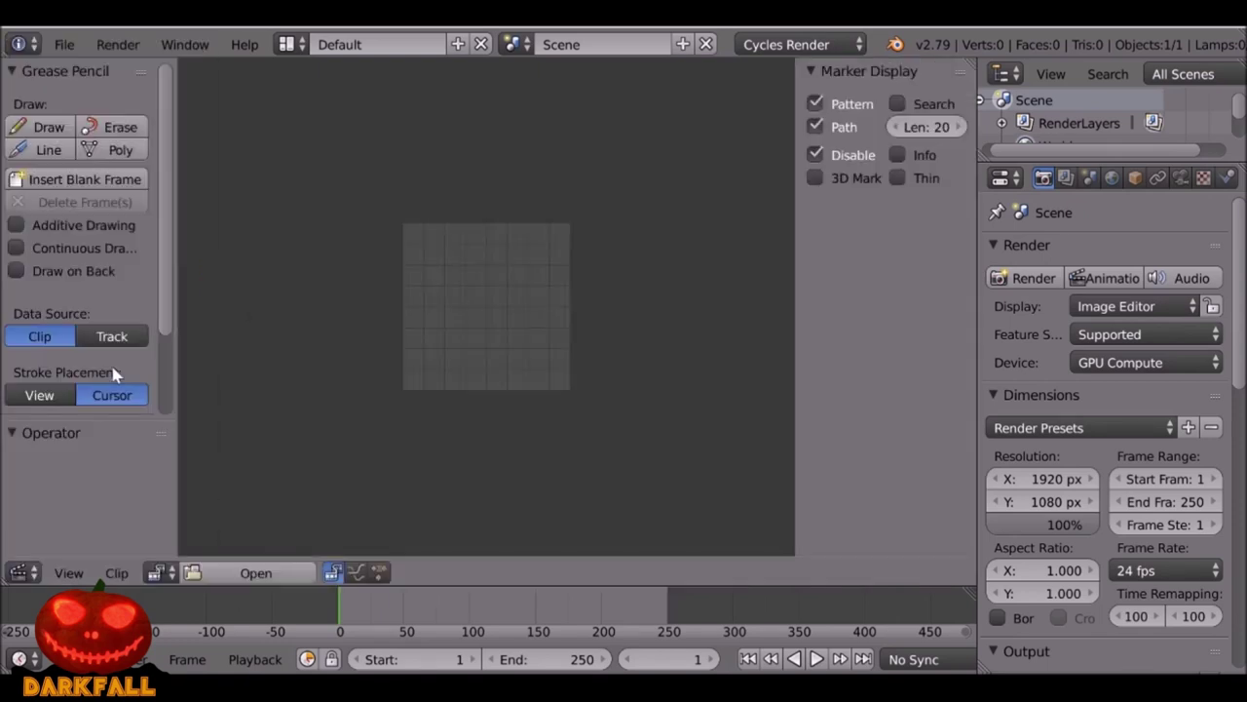
pyautogui.click(246, 573)
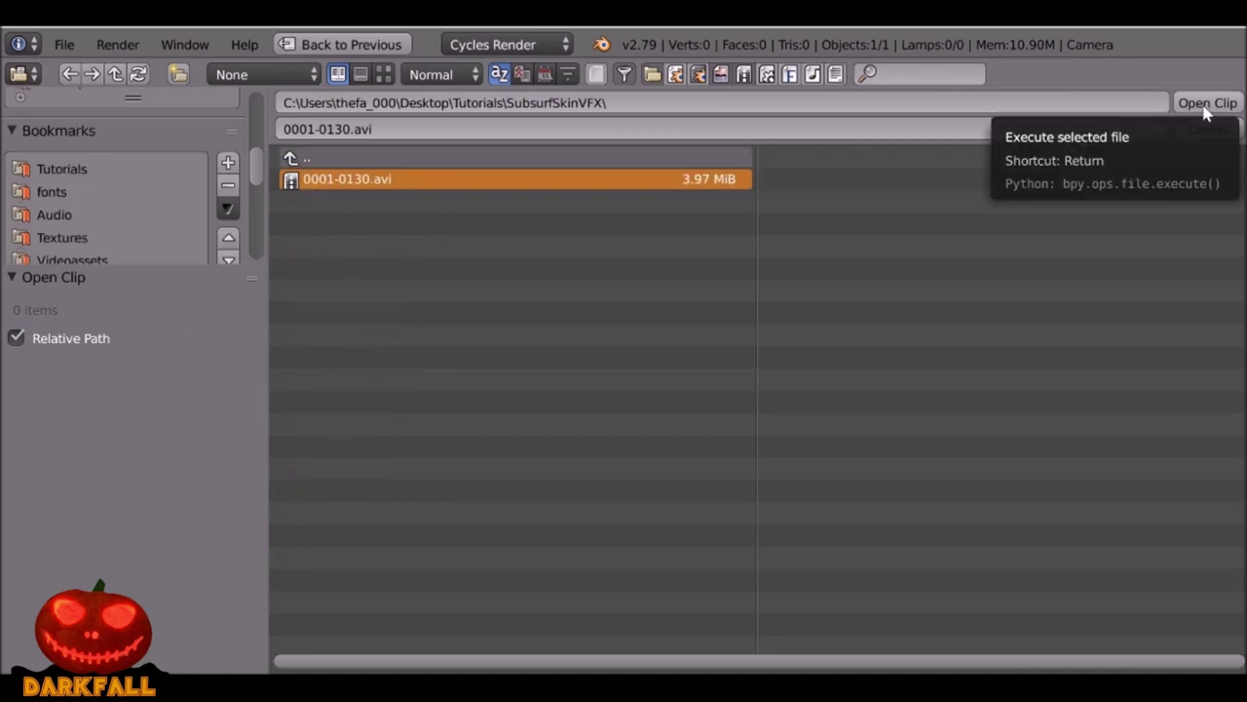
pyautogui.click(1207, 103)
pyautogui.scroll(-1, 653, 334)
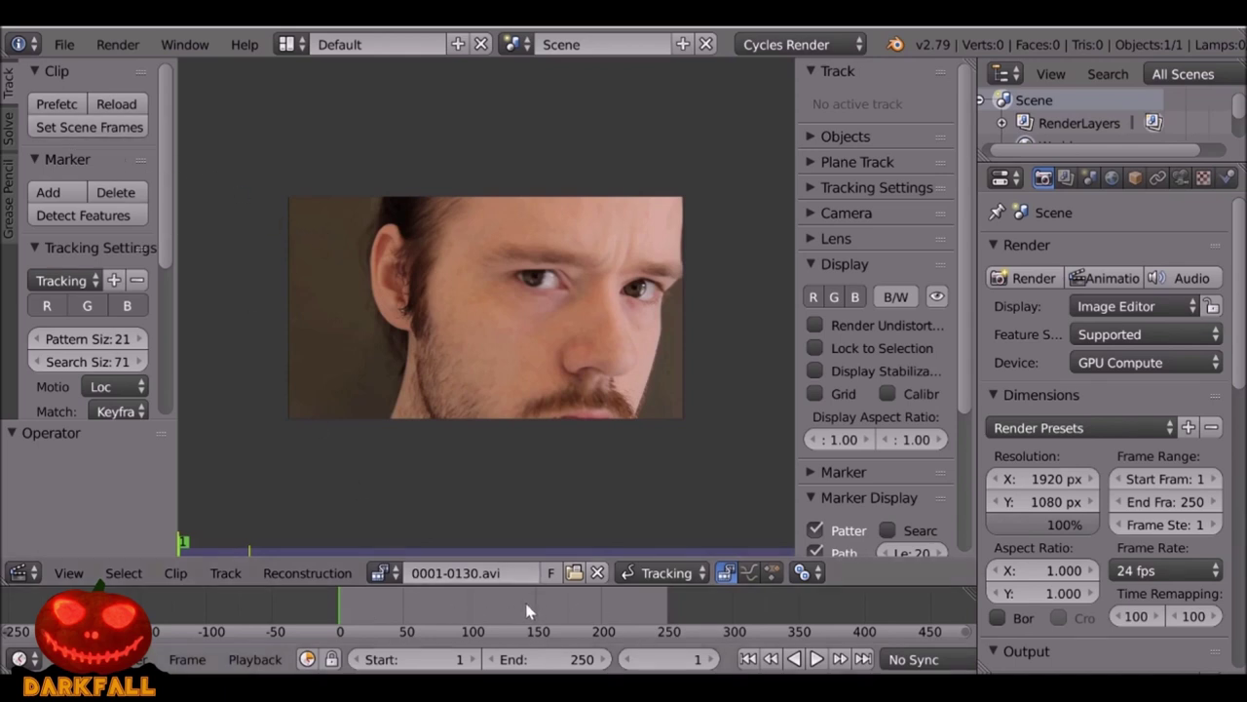
# Match the scene's frame range to the clip and prefetch its frames.
pyautogui.click(107, 127)
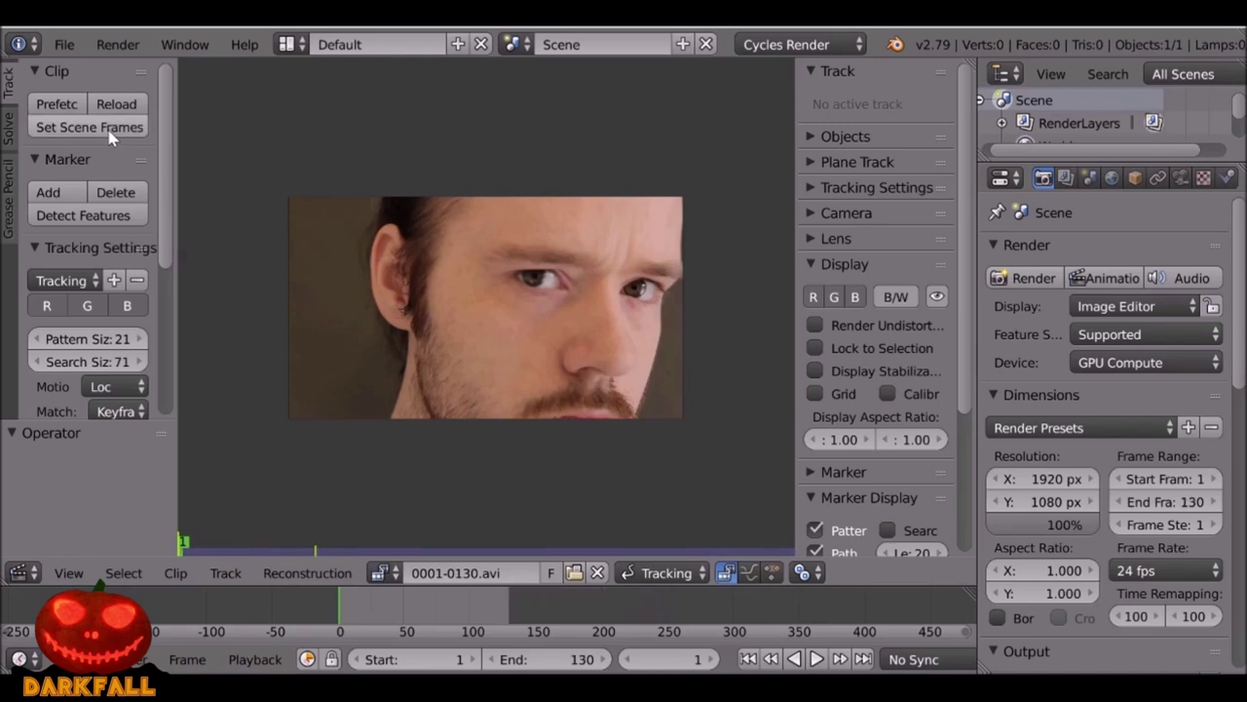
pyautogui.click(51, 108)
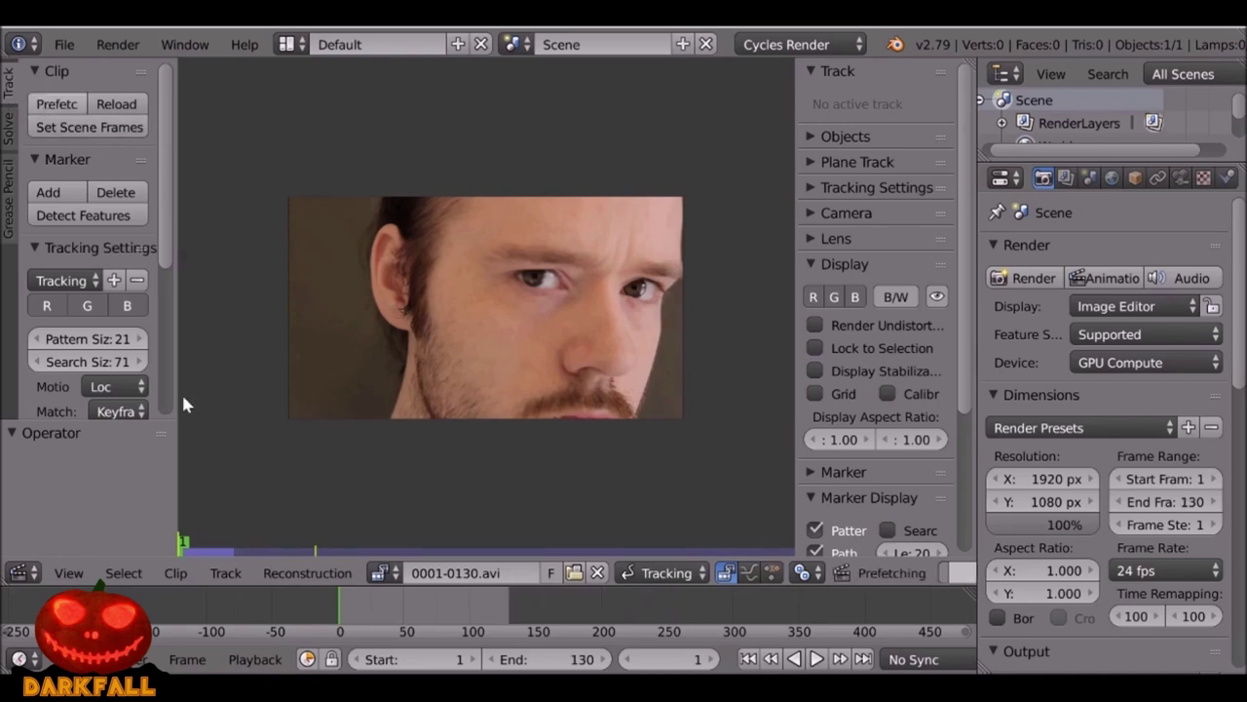
# Scrub through the footage to about frame 50 to check playback, and return to frame 1.
pyautogui.hotkey('alt', 'a')
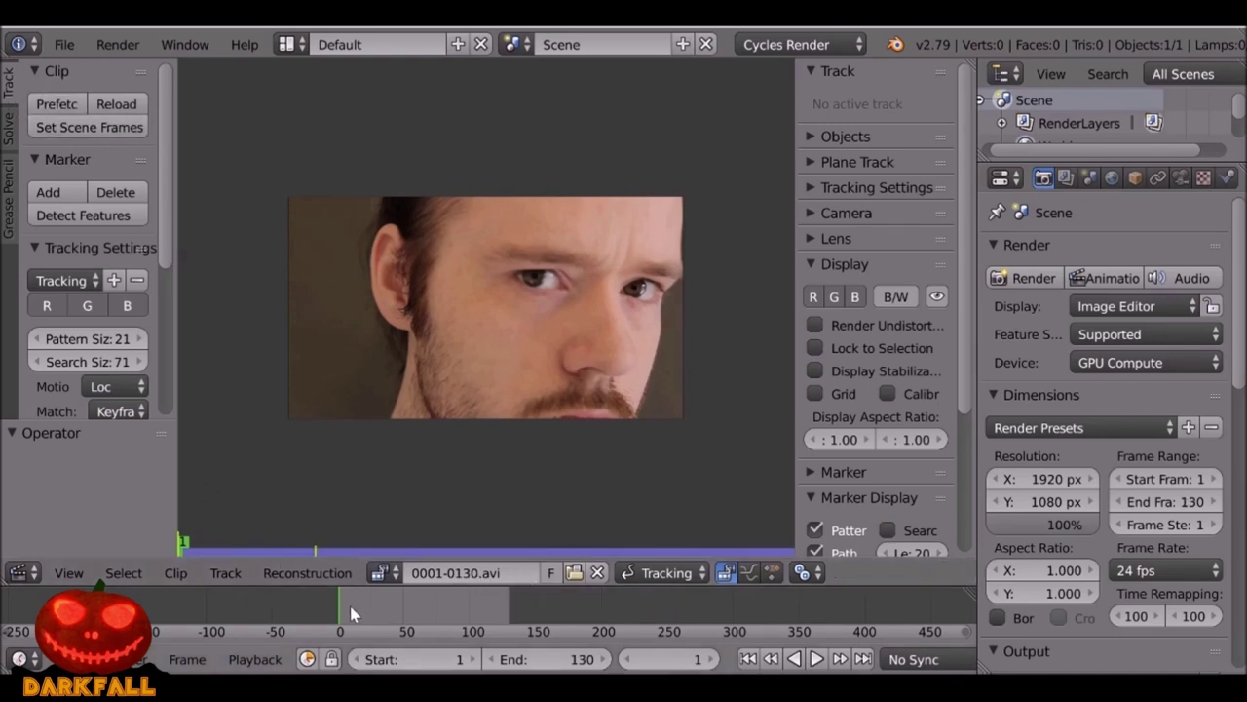
pyautogui.moveTo(371, 613); pyautogui.dragTo(406, 612)
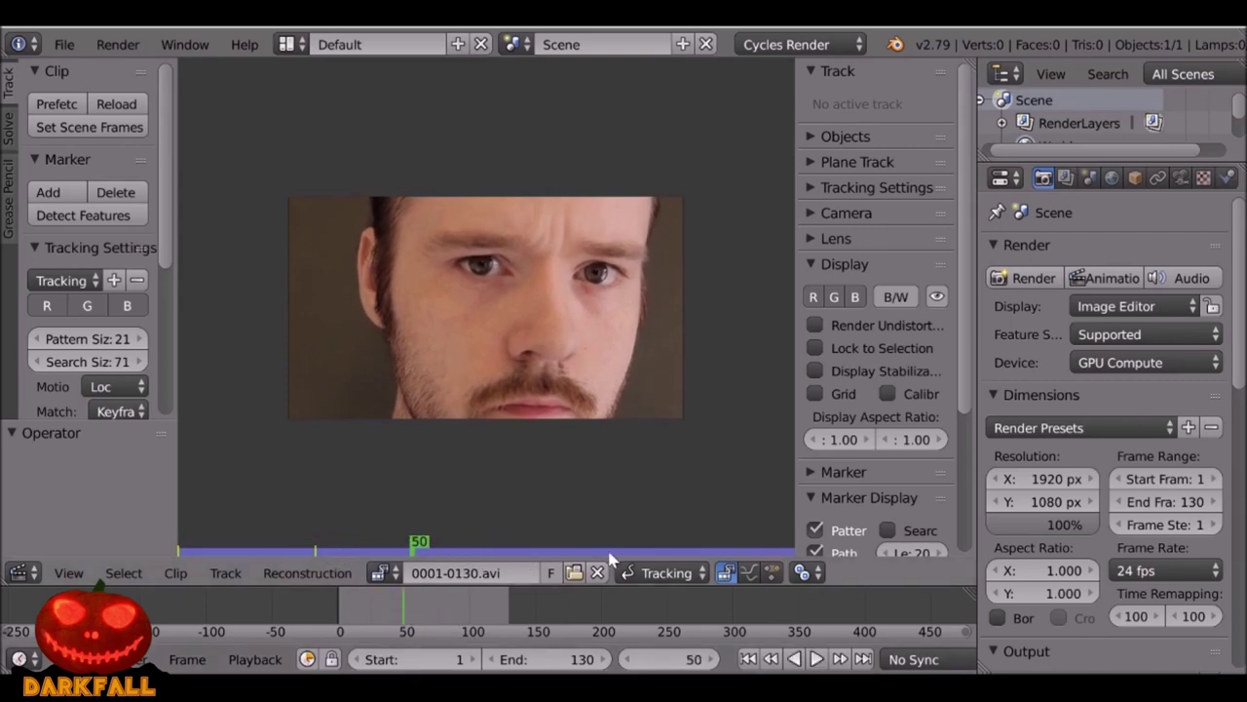
pyautogui.hotkey('shift', 'Left')
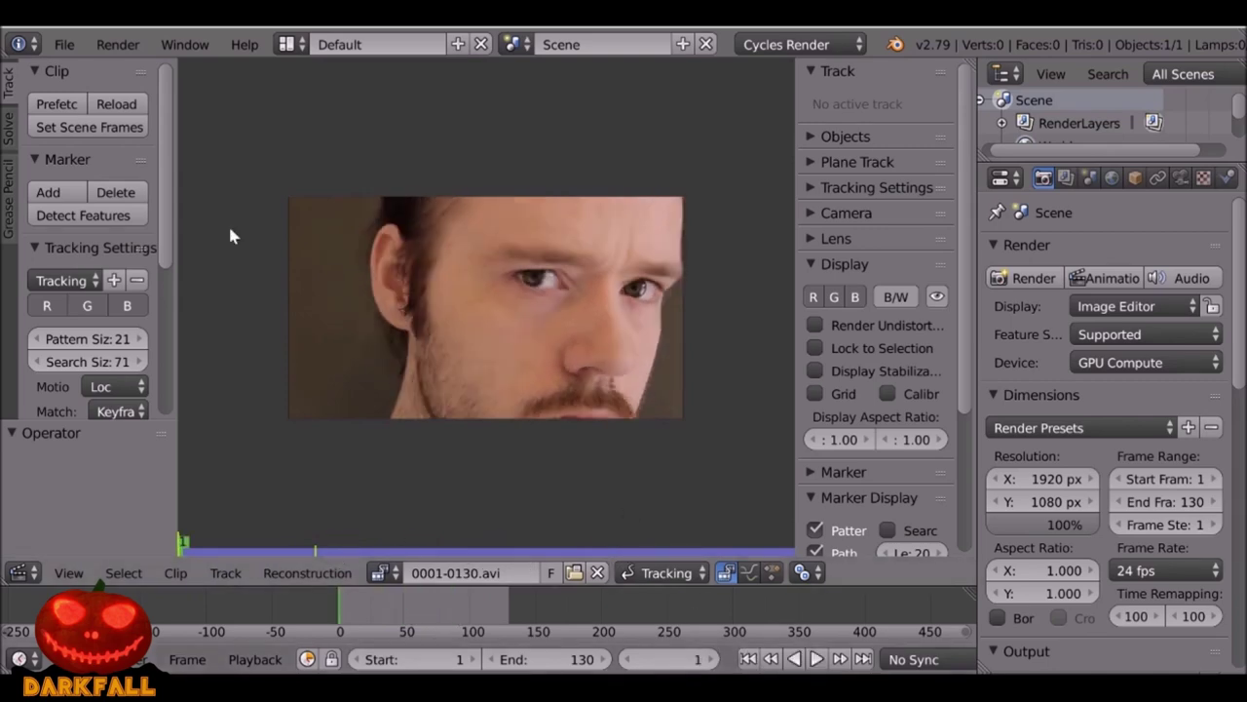
# Set the Sequencer/Clip Editor Memory Cache Limit to 22743 in the system user preferences.
pyautogui.click(60, 44)
pyautogui.click(117, 297)
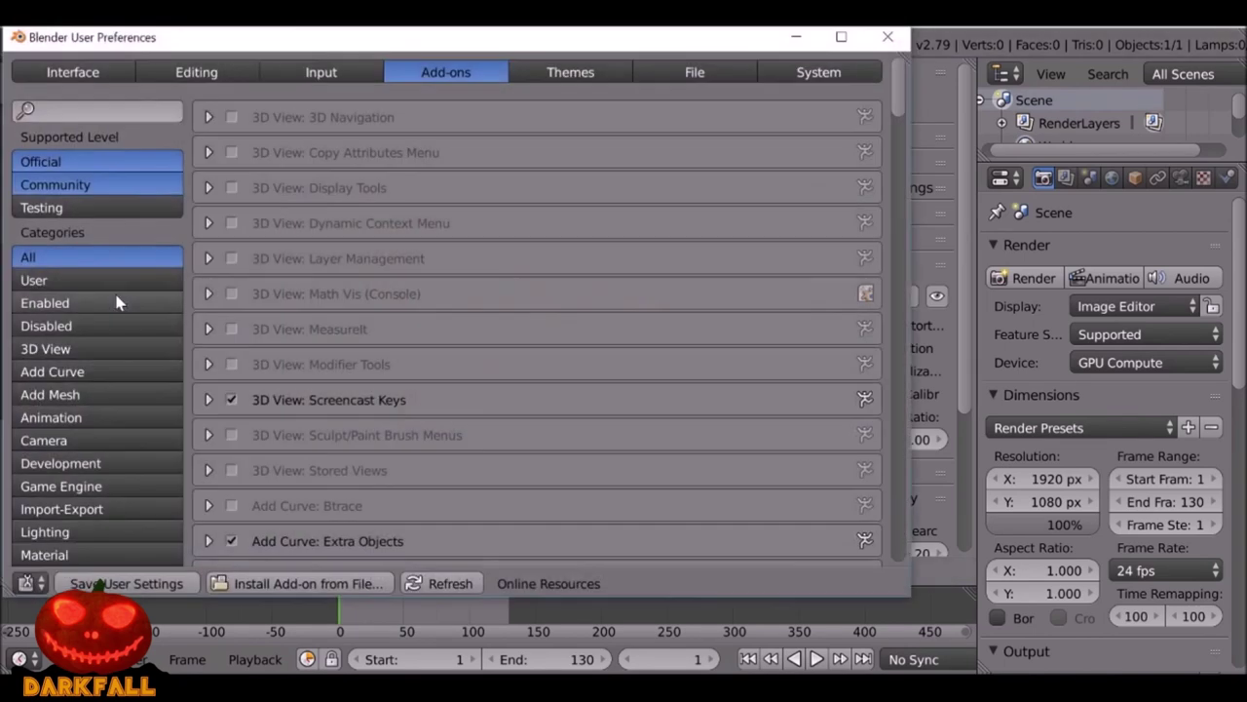
pyautogui.click(785, 75)
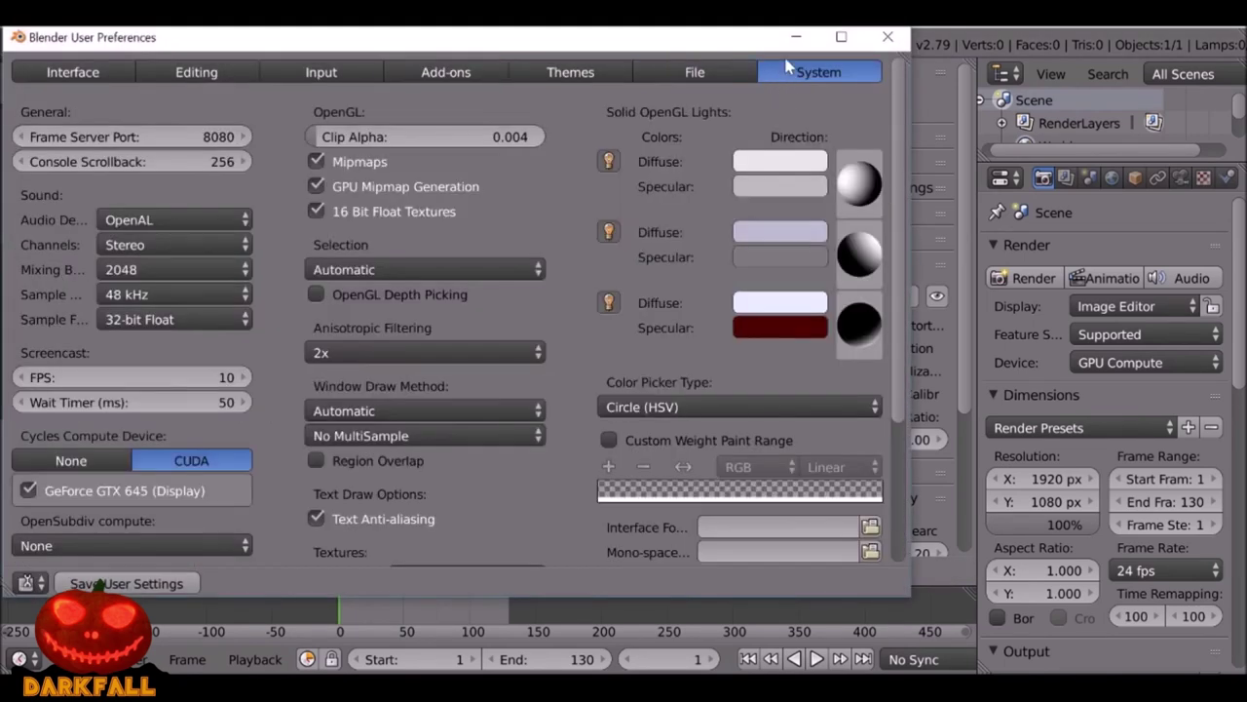
pyautogui.scroll(-5, 691, 243)
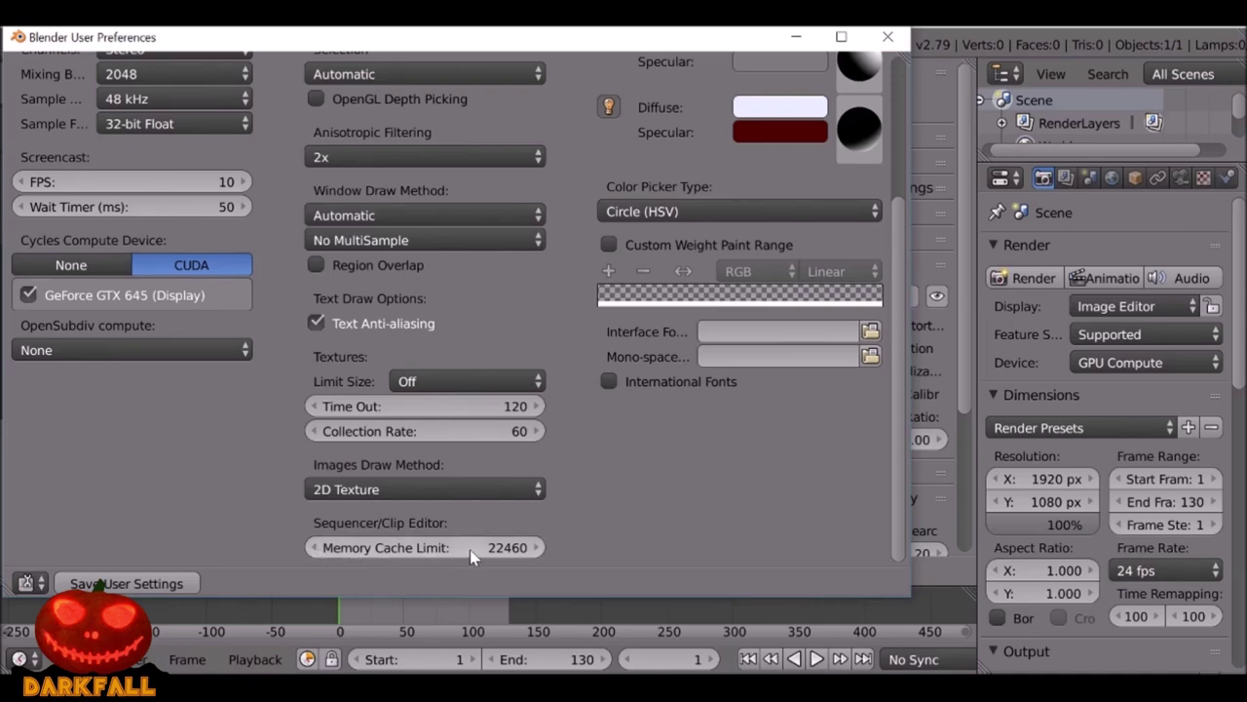
pyautogui.moveTo(469, 549); pyautogui.dragTo(511, 551)
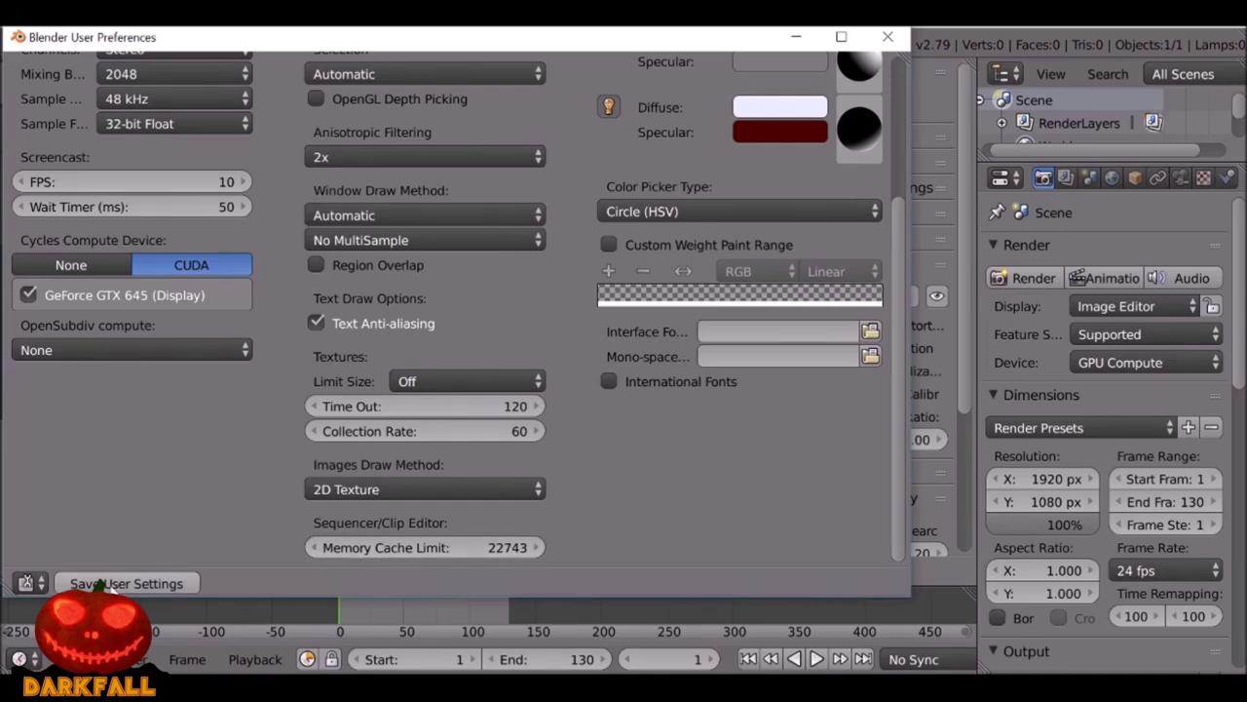
pyautogui.click(887, 36)
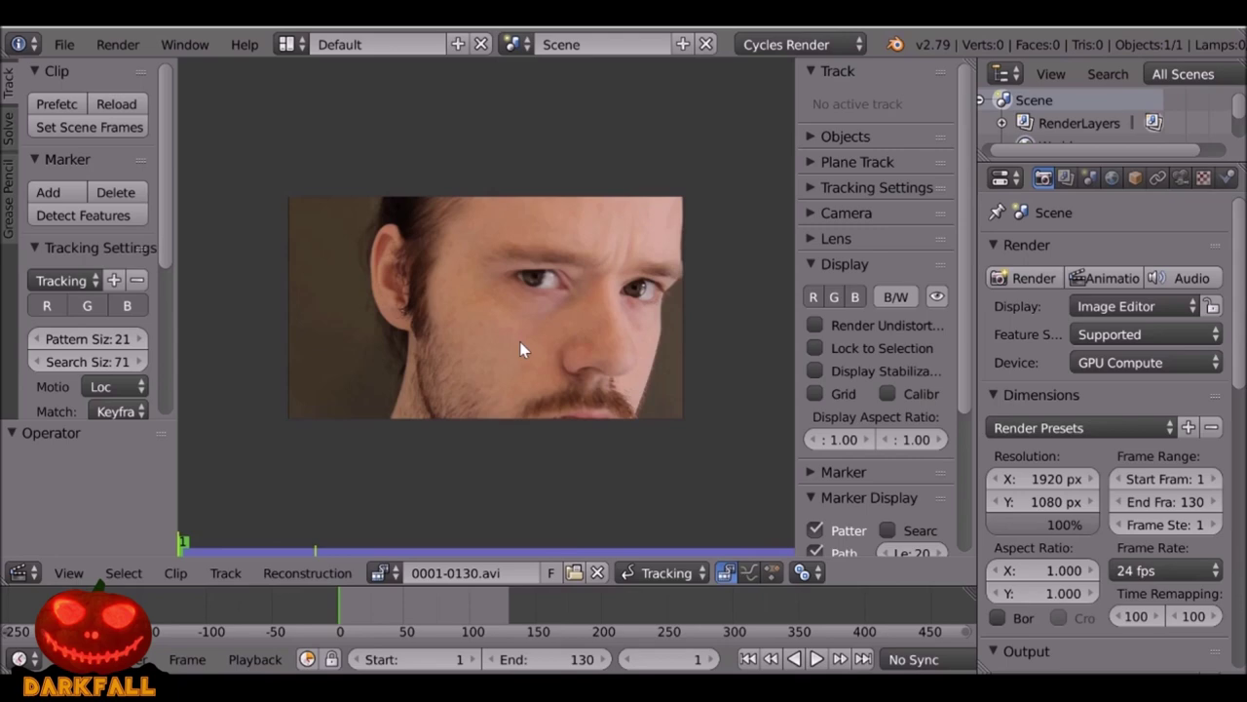
# Set the tracking pattern match to Previous frame and enable Normalize.
pyautogui.moveTo(176, 245); pyautogui.dragTo(200, 244)
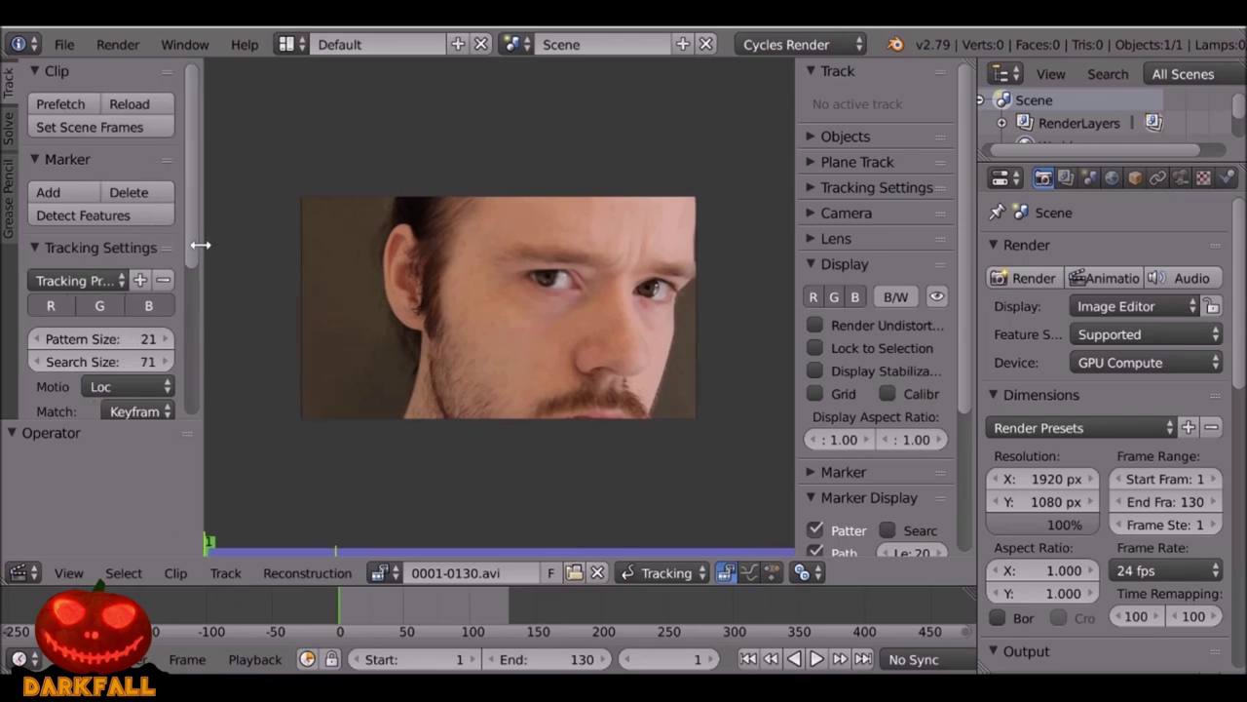
pyautogui.scroll(-1, 207, 368)
pyautogui.scroll(-1, 178, 292)
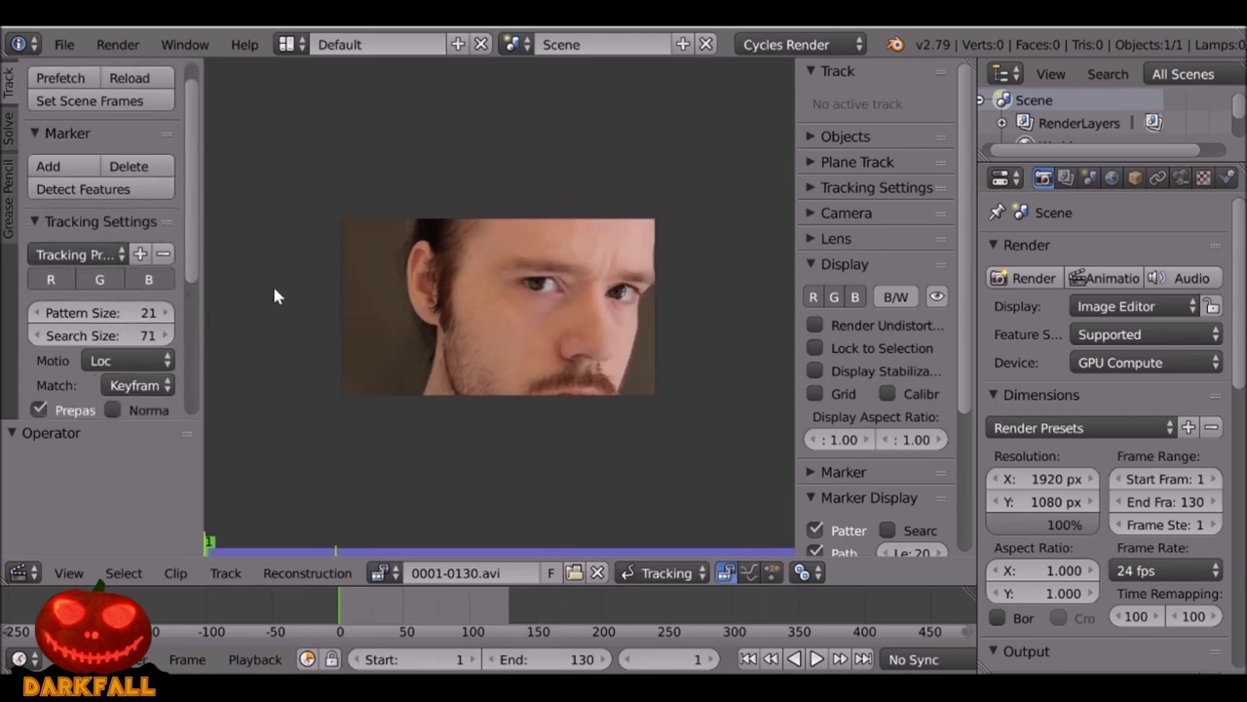
pyautogui.scroll(1, 275, 296)
pyautogui.scroll(-4, 186, 234)
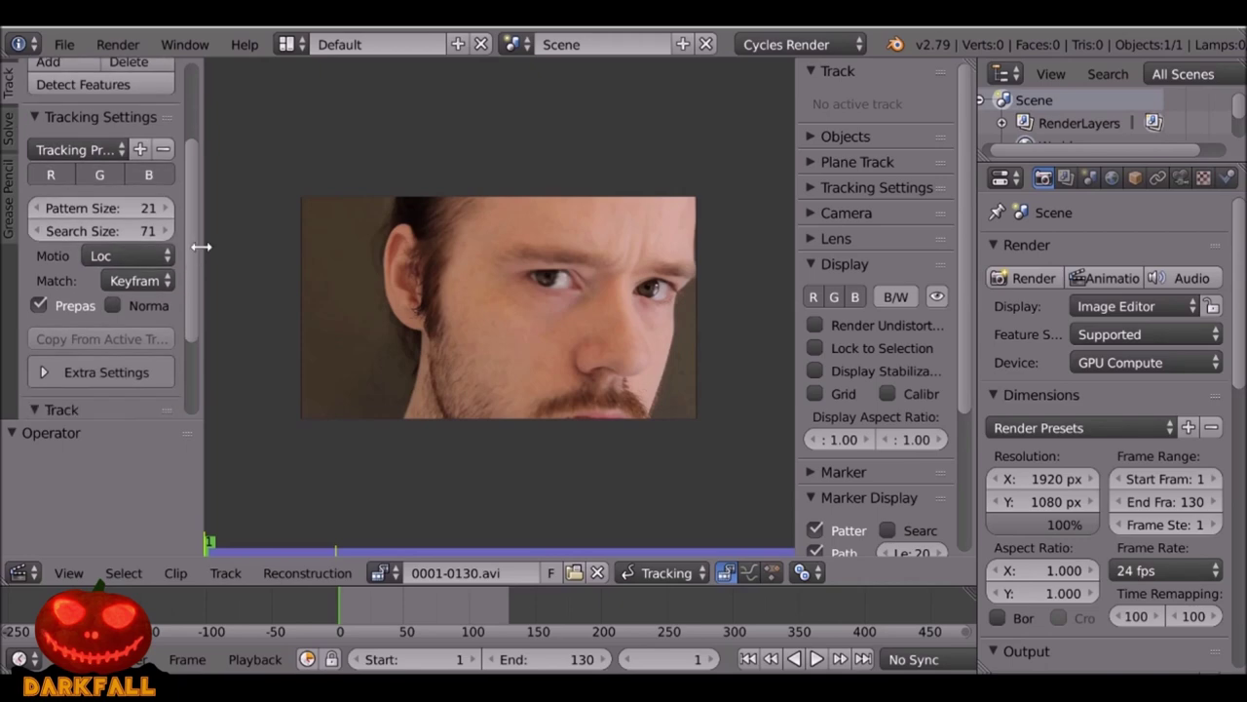
pyautogui.click(136, 286)
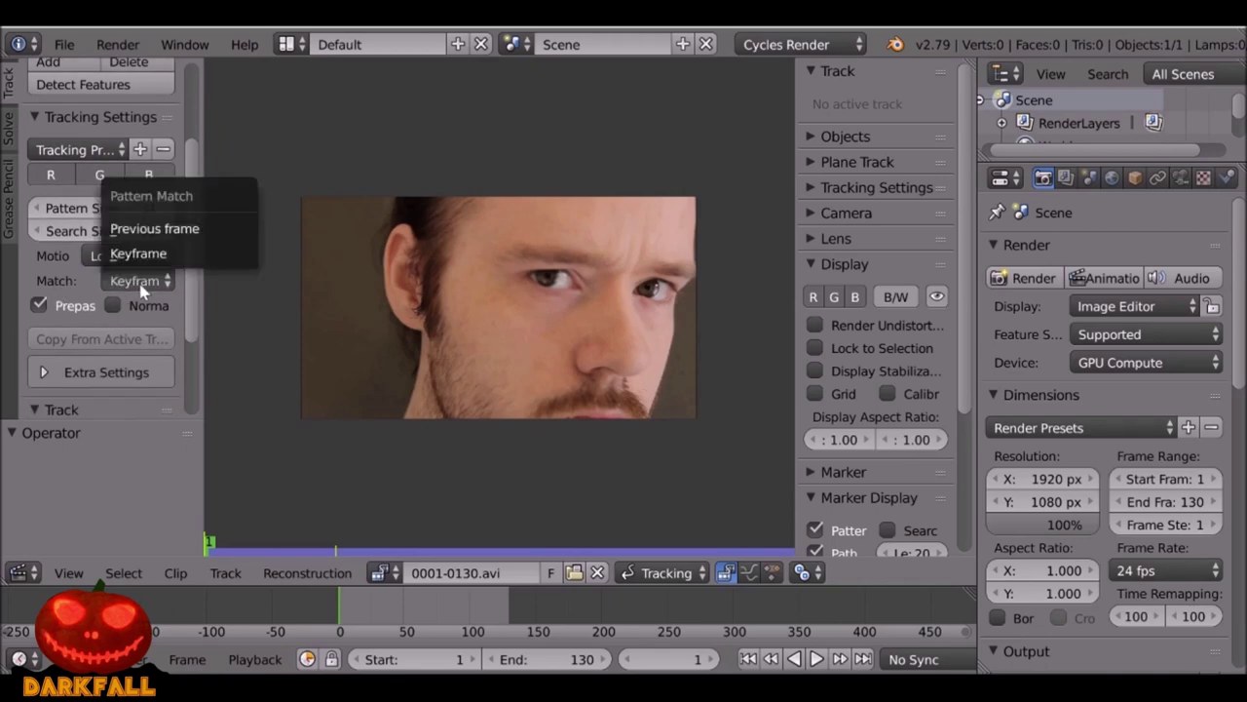
pyautogui.click(148, 236)
pyautogui.click(129, 312)
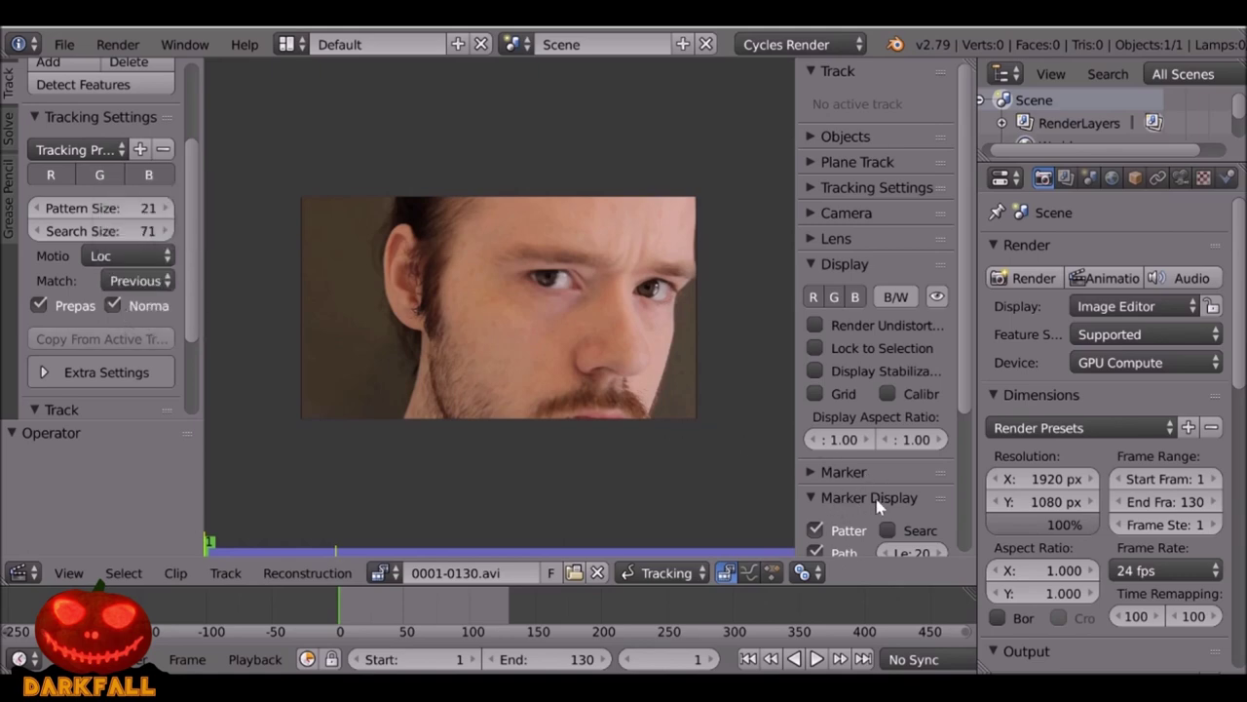
# Show the search area of markers and add a tracking marker on the pupil of the left eye in the image.
pyautogui.click(888, 530)
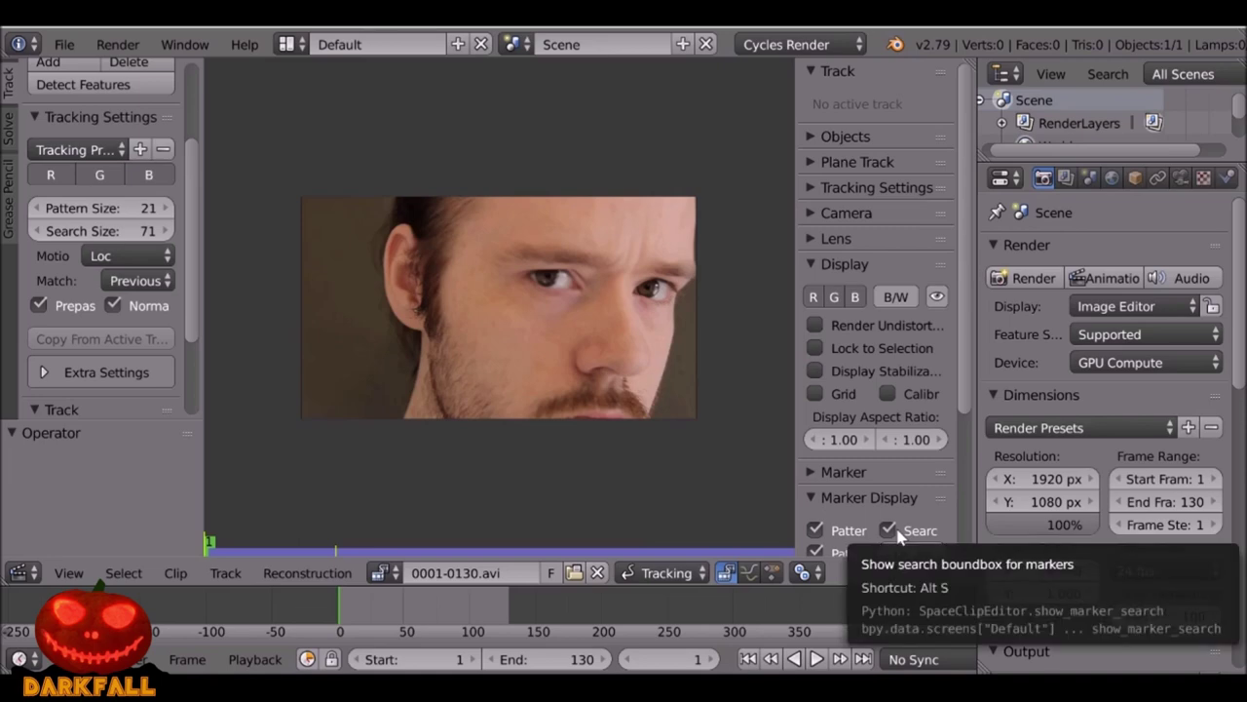
pyautogui.scroll(5, 543, 327)
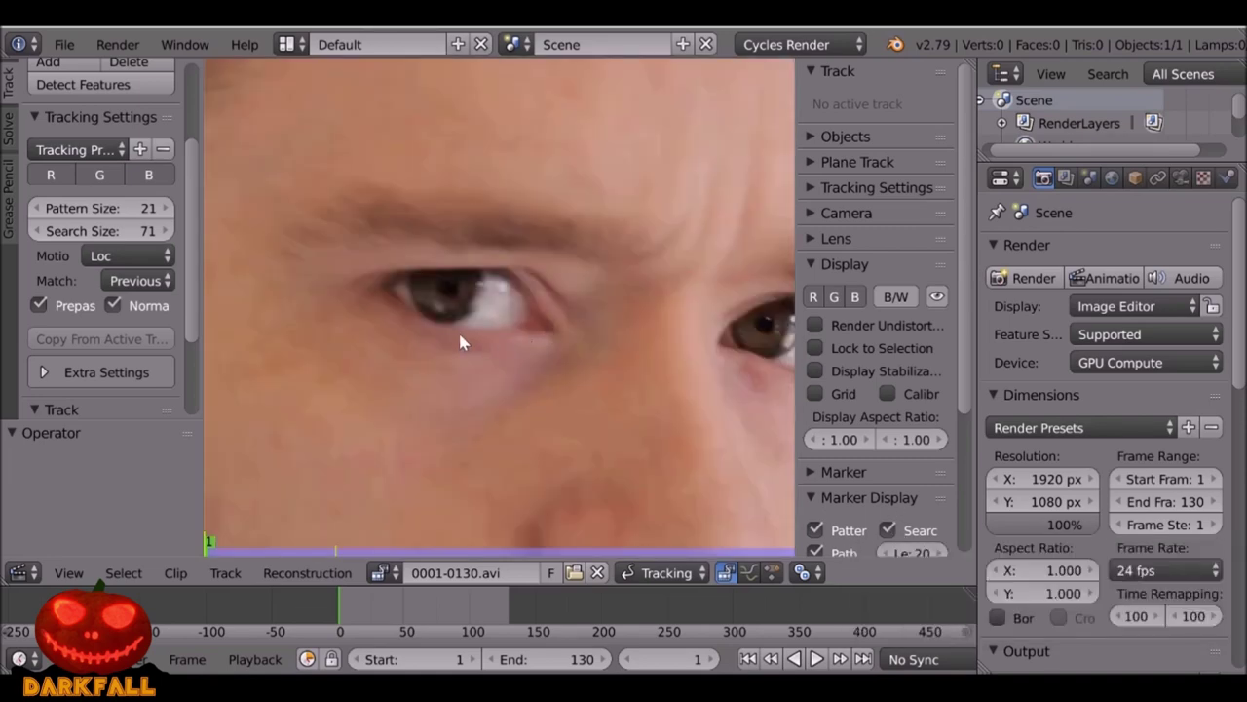
pyautogui.keyDown('ctrl'); pyautogui.click(446, 286); pyautogui.keyUp('ctrl')
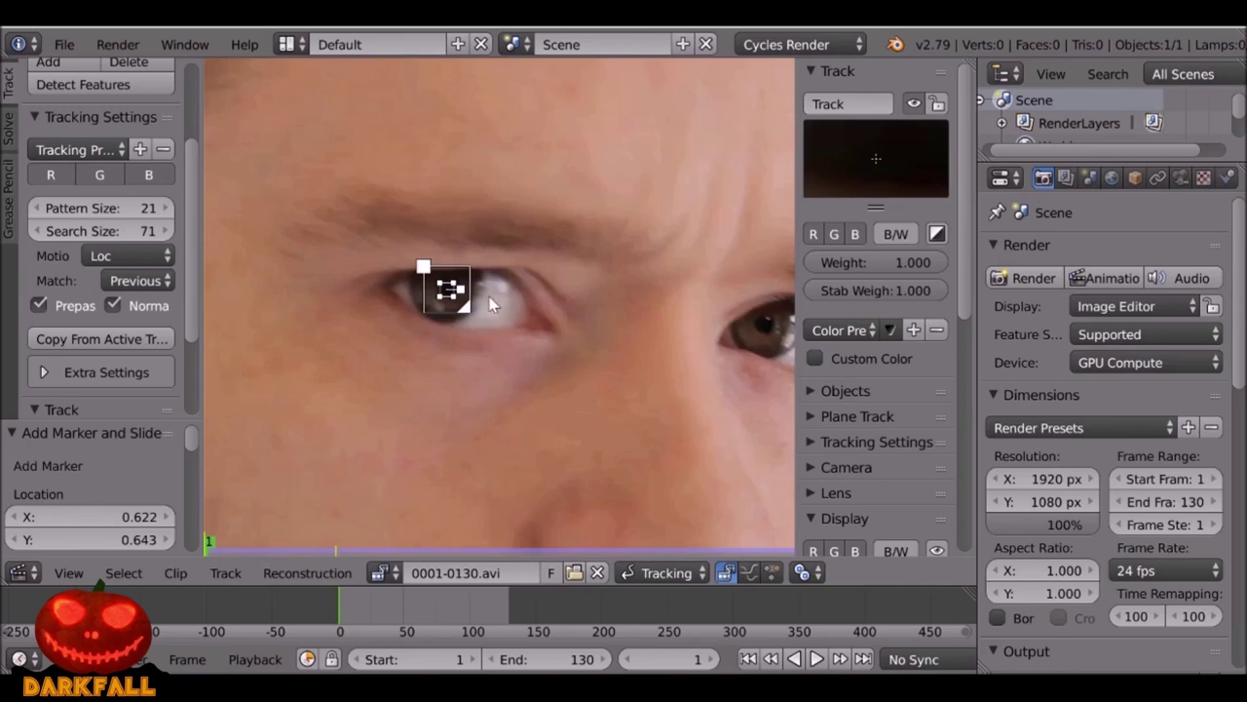
# Scale the pupil marker up about 1.89 times and shrink its search area to roughly the size of the iris.
pyautogui.scroll(3, 491, 305)
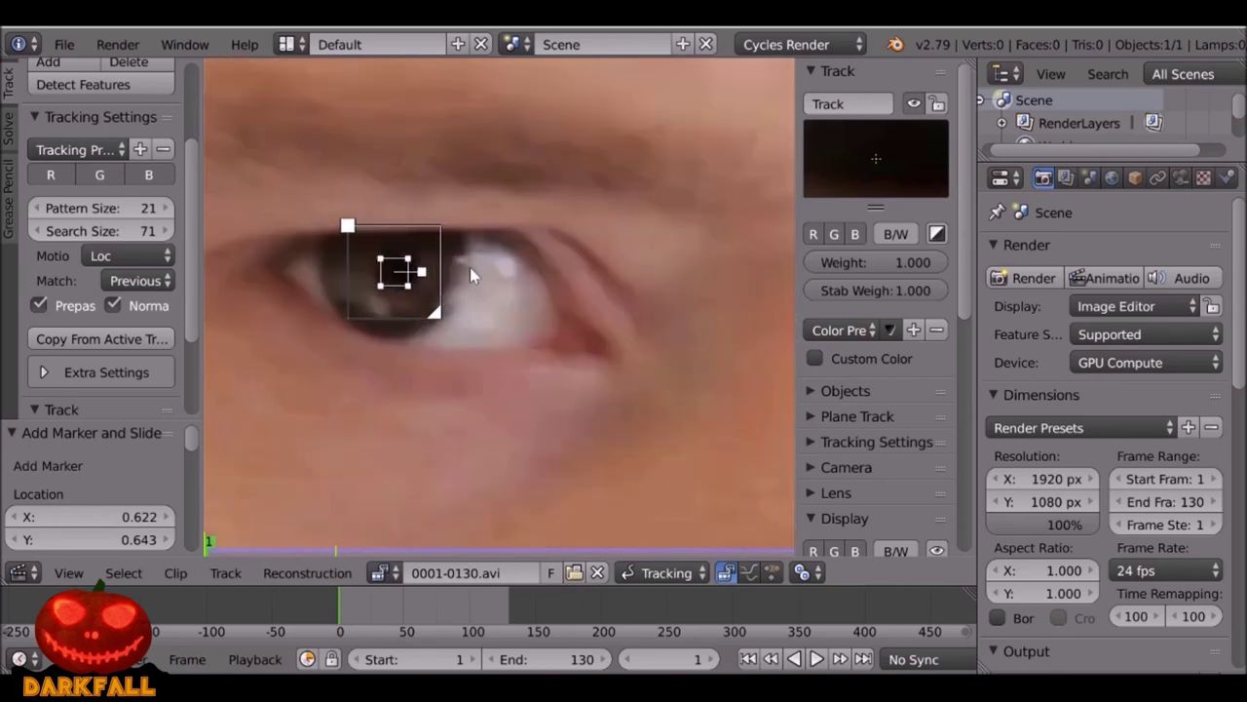
pyautogui.press('s')
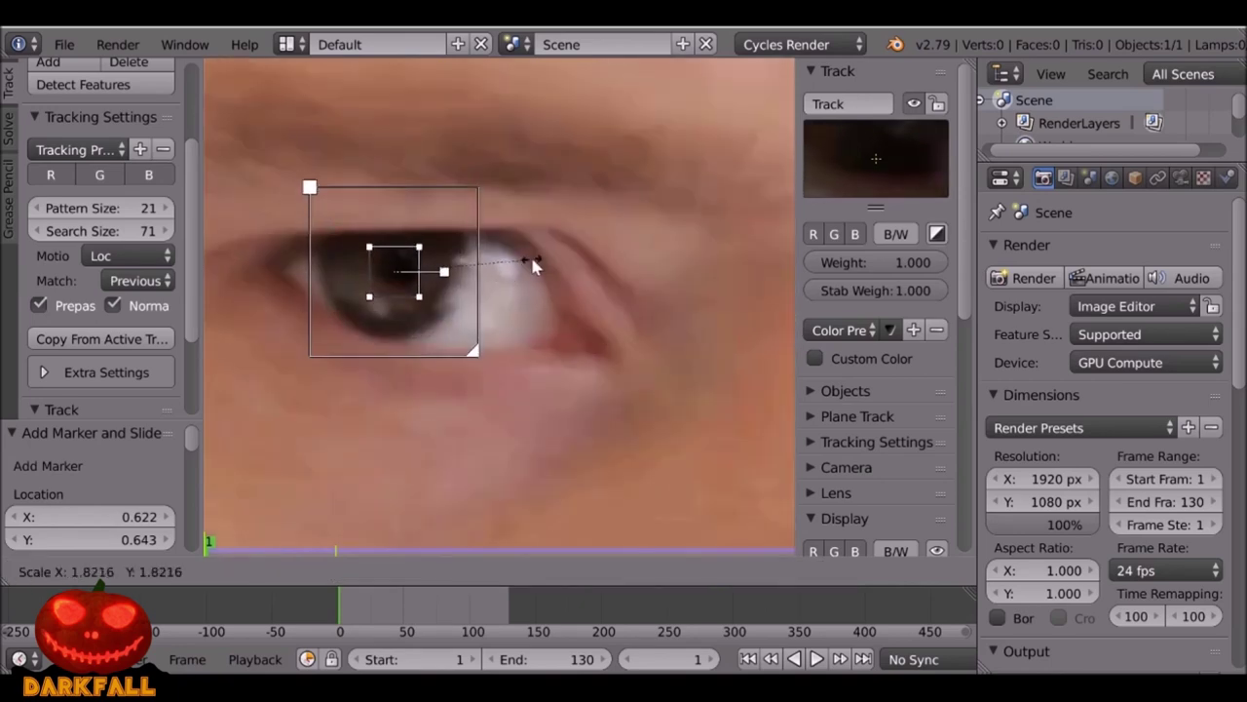
pyautogui.click(535, 256)
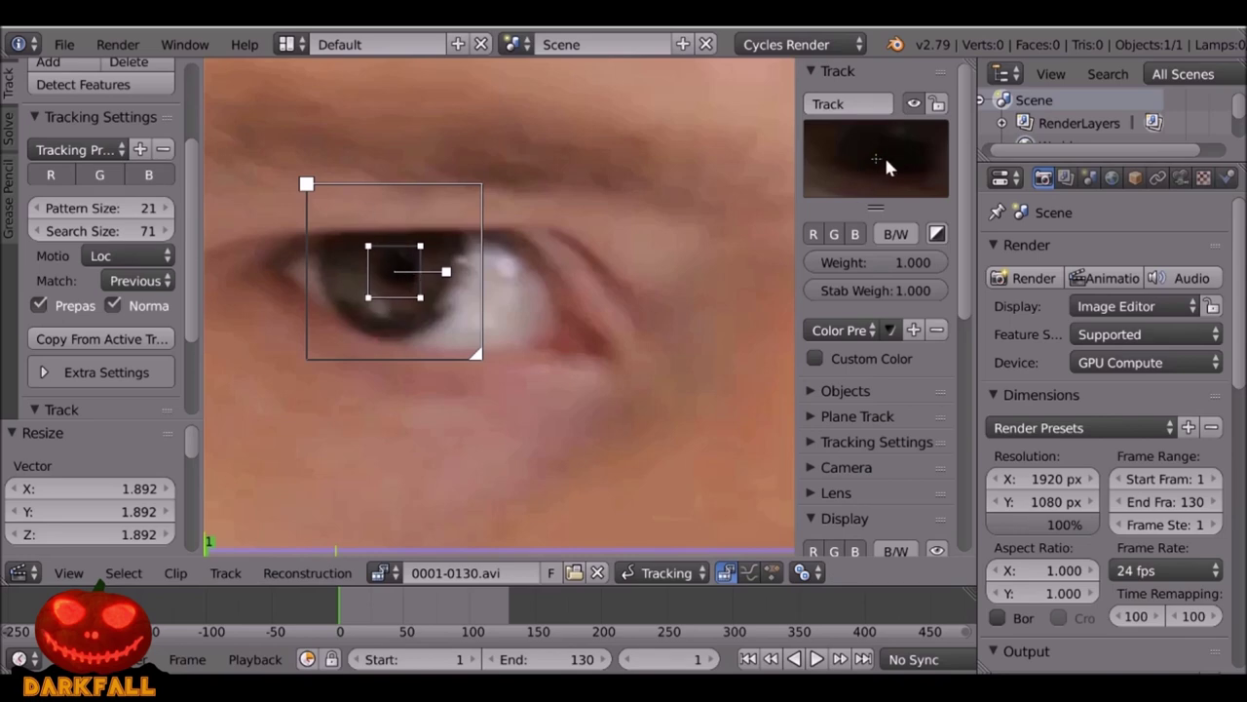
pyautogui.moveTo(478, 358); pyautogui.dragTo(451, 328)
pyautogui.click(383, 297)
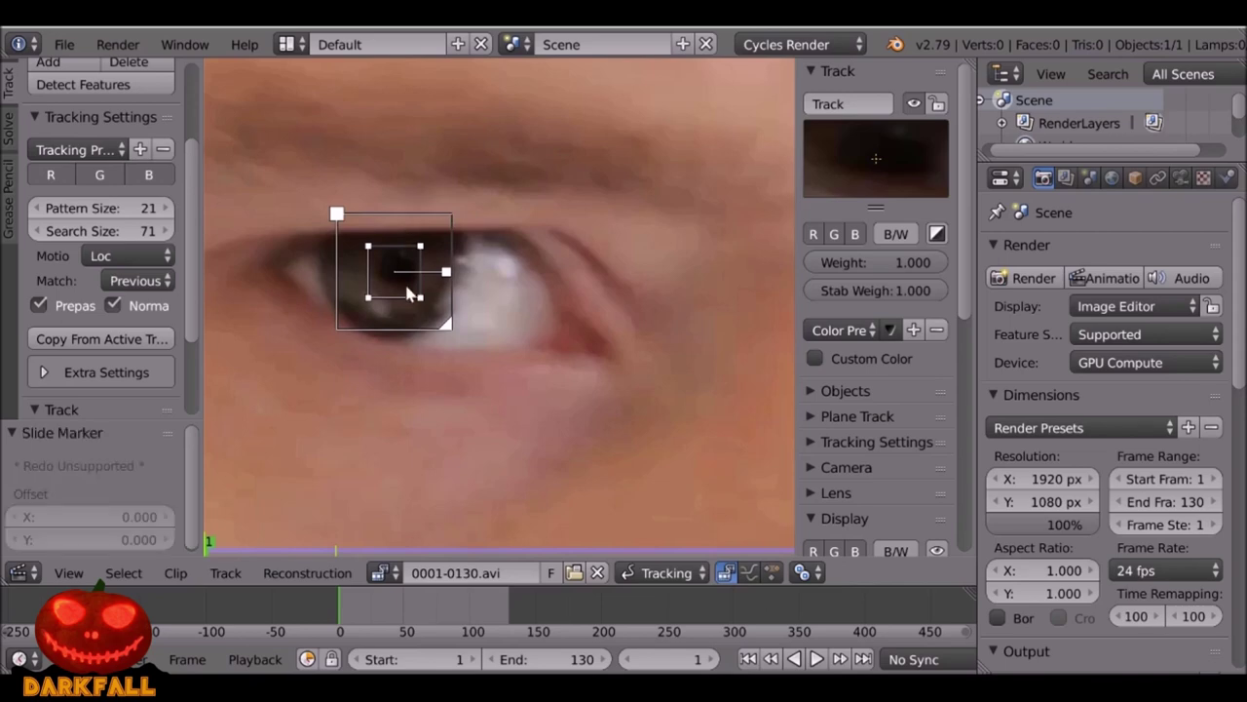
# Centre the marker on the pupil and copy the active track's settings as the defaults for new markers.
pyautogui.scroll(-3, 360, 251)
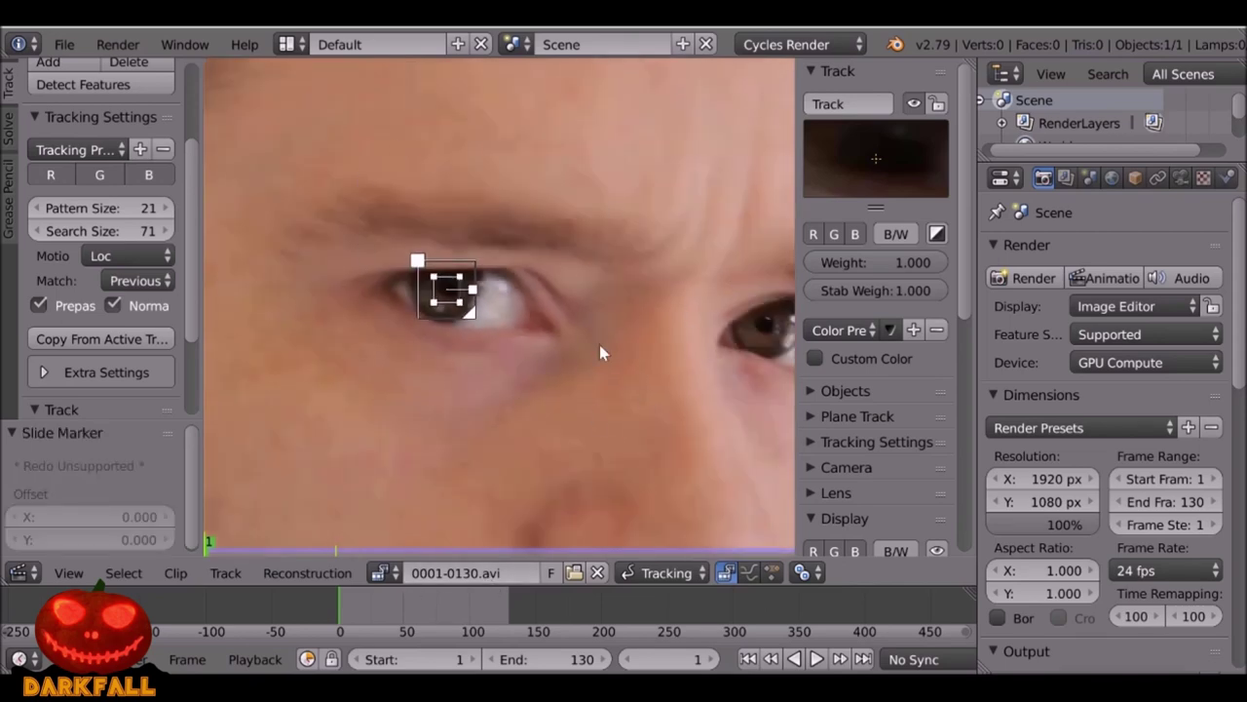
pyautogui.scroll(3, 586, 357)
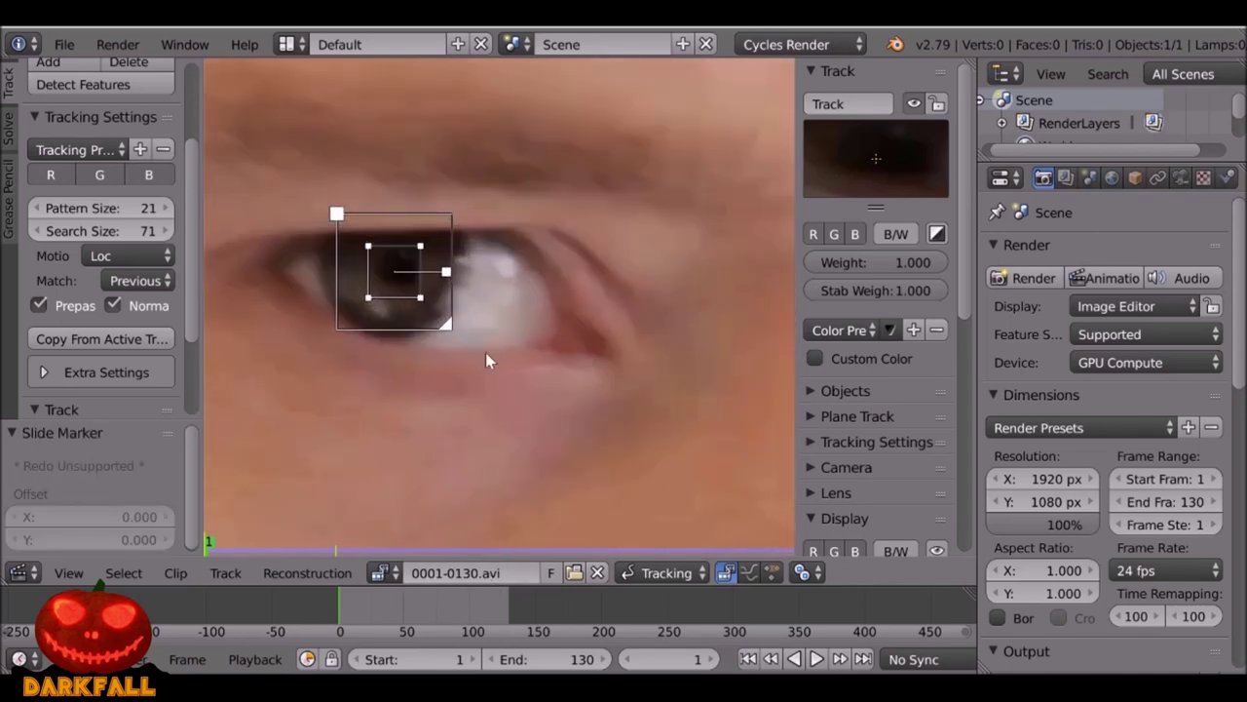
pyautogui.moveTo(452, 317)
pyautogui.mouseDown()
pyautogui.moveTo(487, 357)
pyautogui.moveTo(453, 331)
pyautogui.mouseUp()
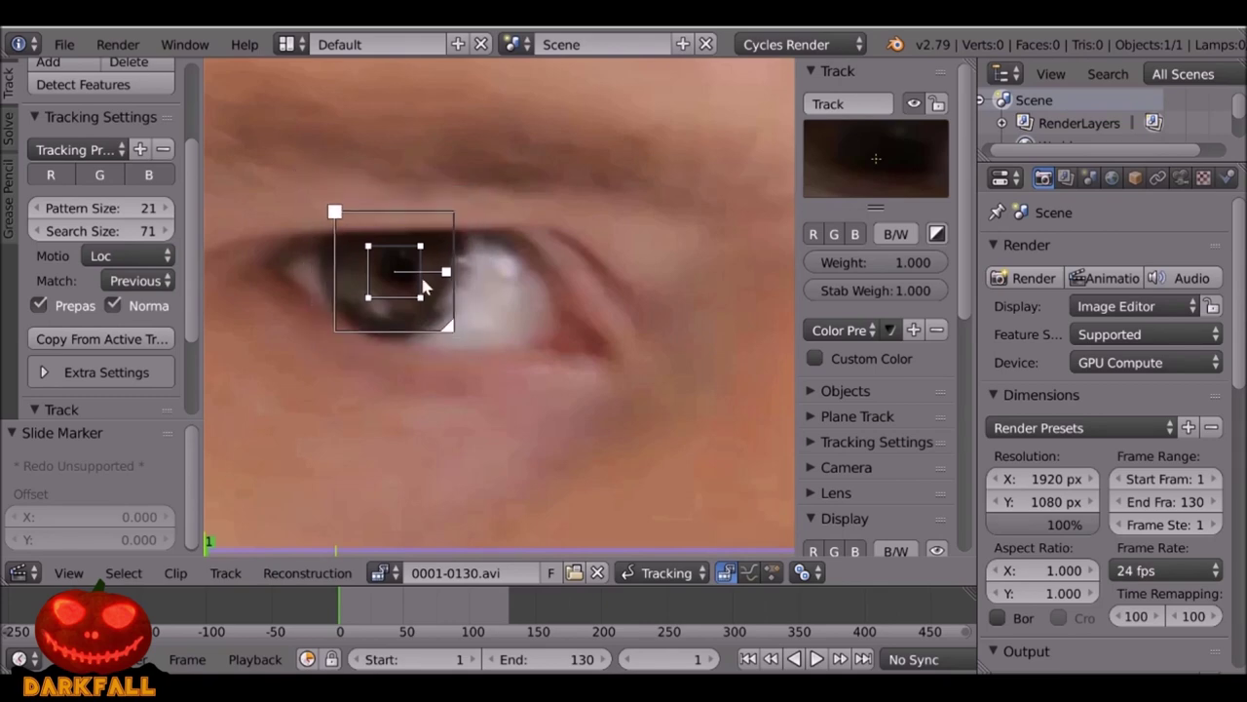
pyautogui.press('g')
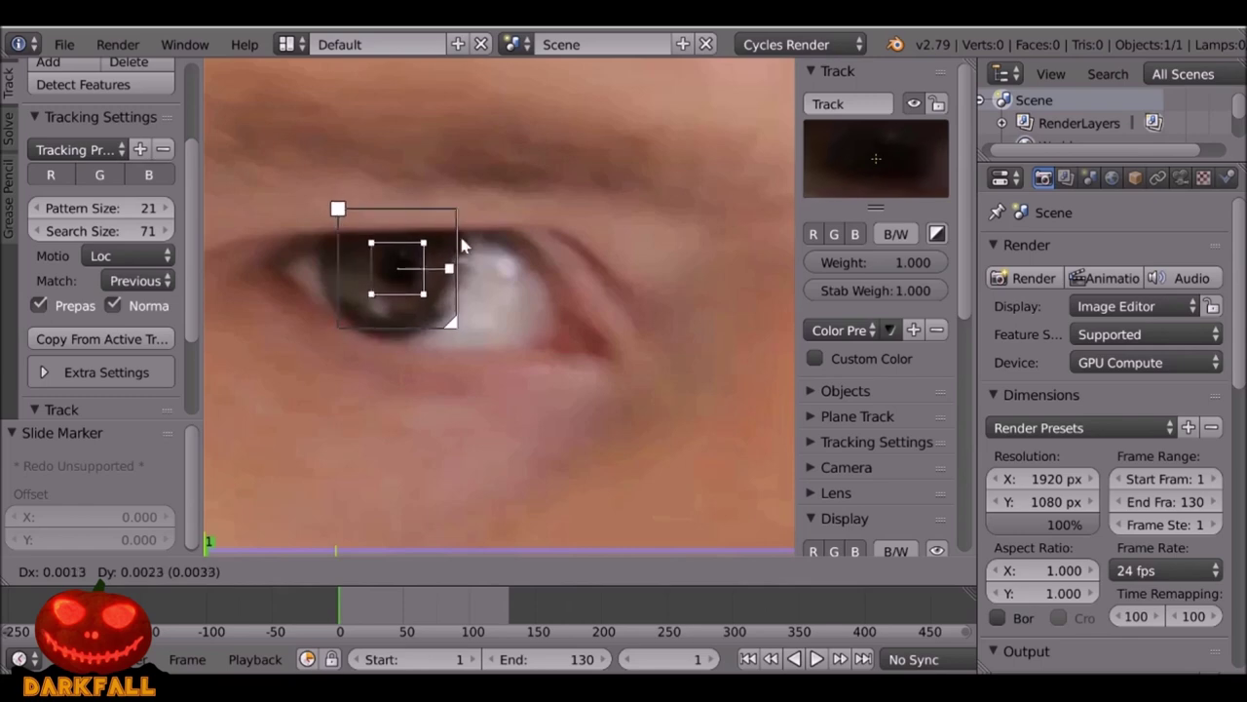
pyautogui.click(466, 227)
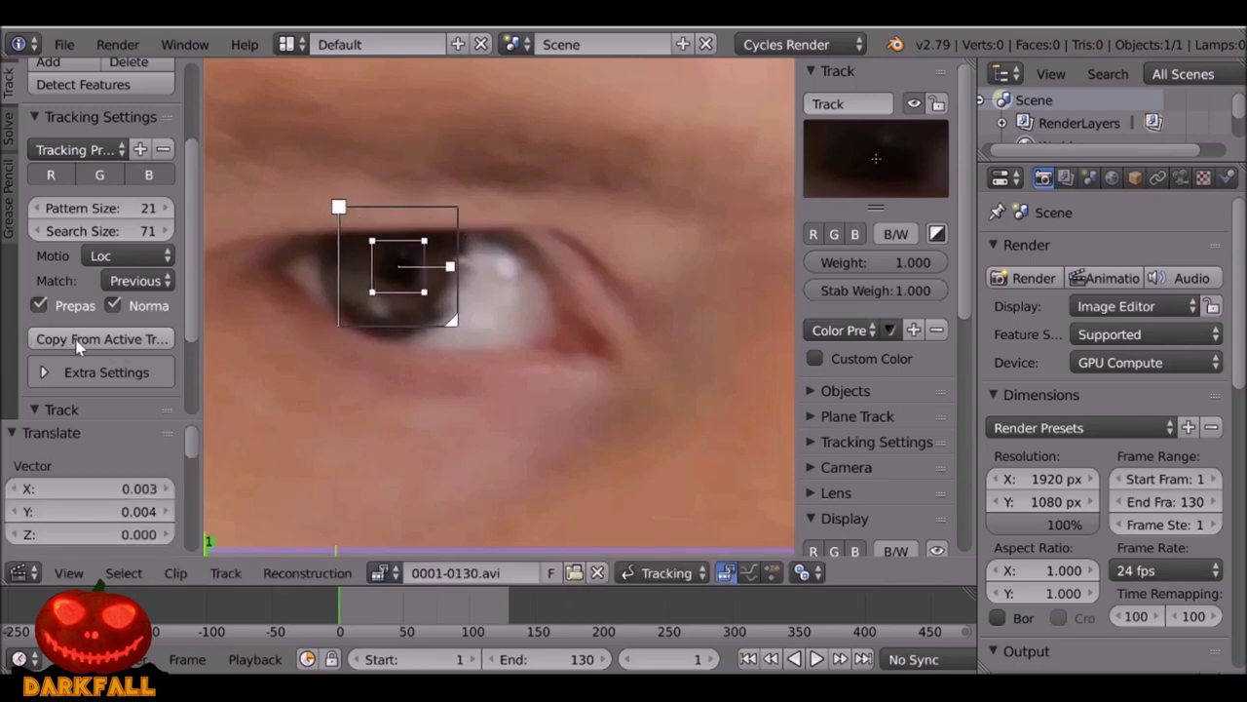
pyautogui.click(156, 342)
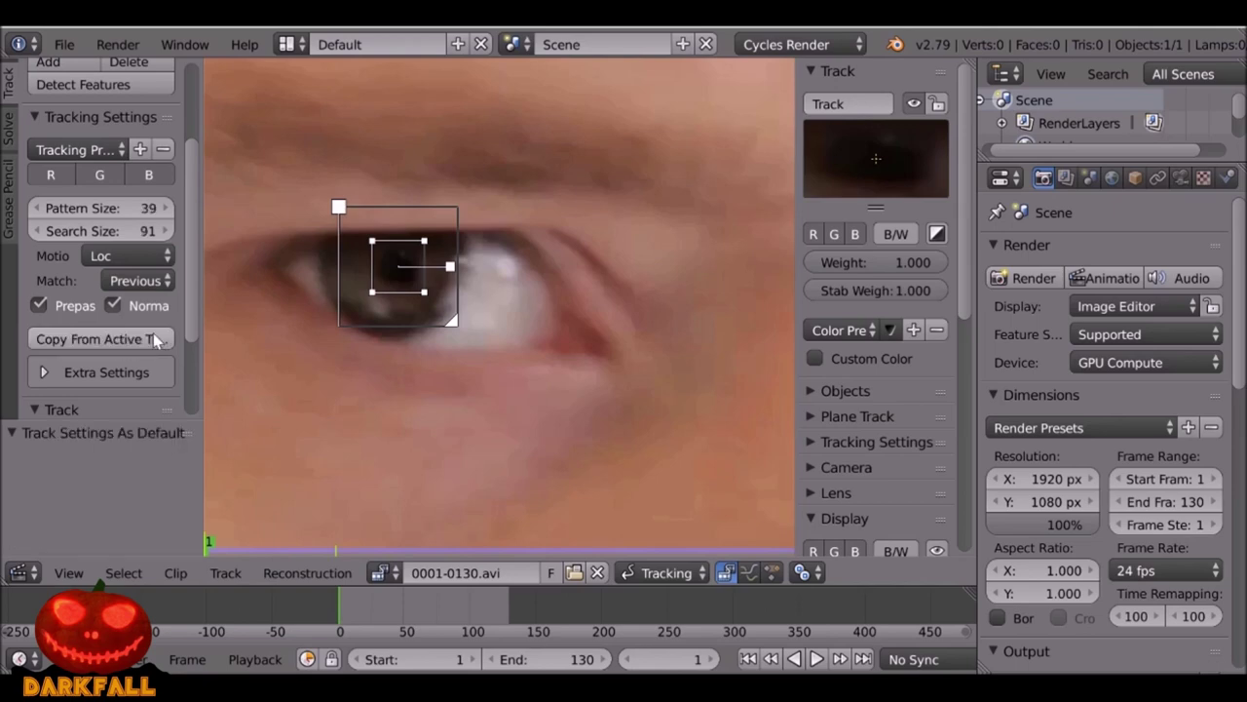
pyautogui.keyDown('ctrl'); pyautogui.click(614, 314); pyautogui.keyUp('ctrl')
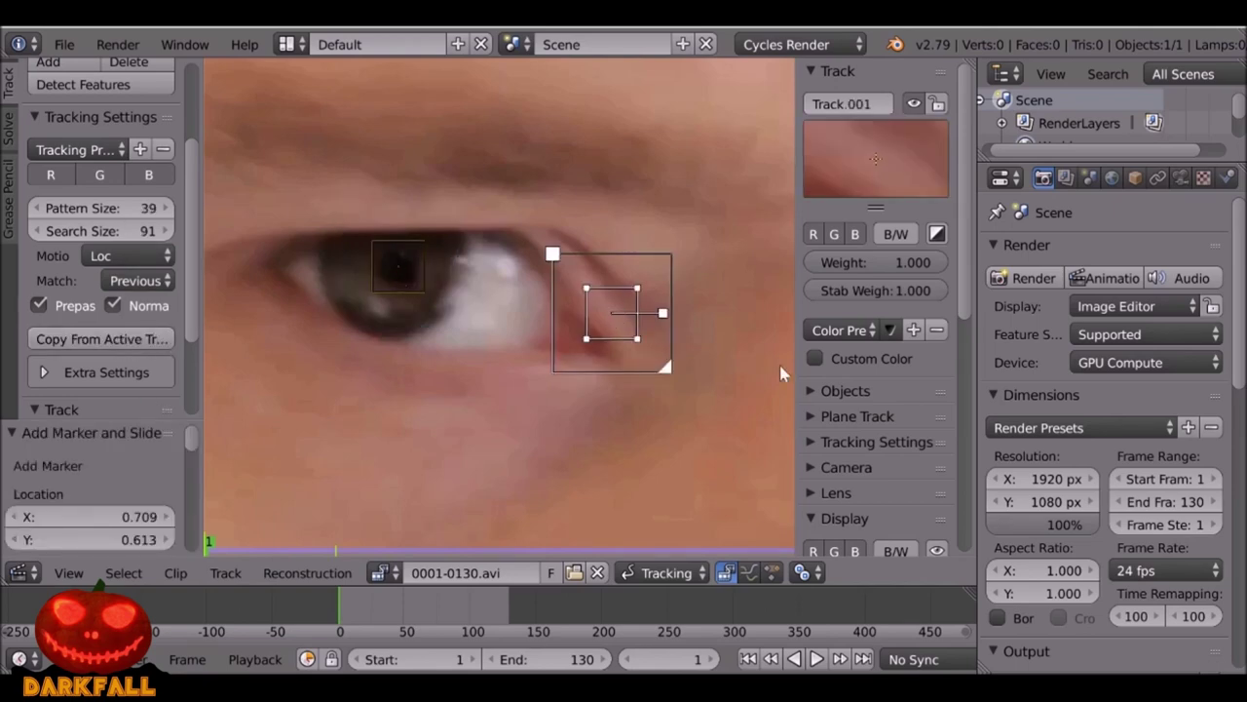
pyautogui.press('x')
pyautogui.click(718, 321)
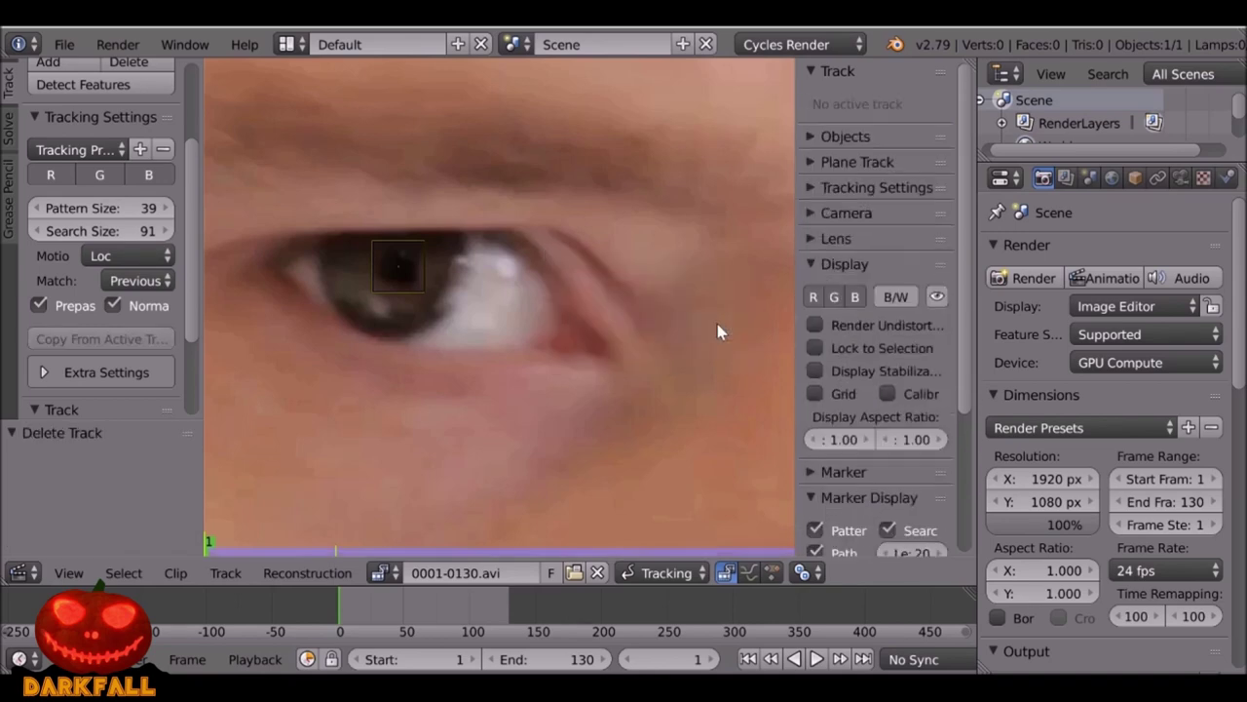
# Add a tracking marker on the pupil of the right eye in the image and nudge it up to centre it.
pyautogui.moveTo(575, 328); pyautogui.dragTo(370, 348, button='middle')
pyautogui.moveTo(596, 375); pyautogui.dragTo(278, 317, button='middle')
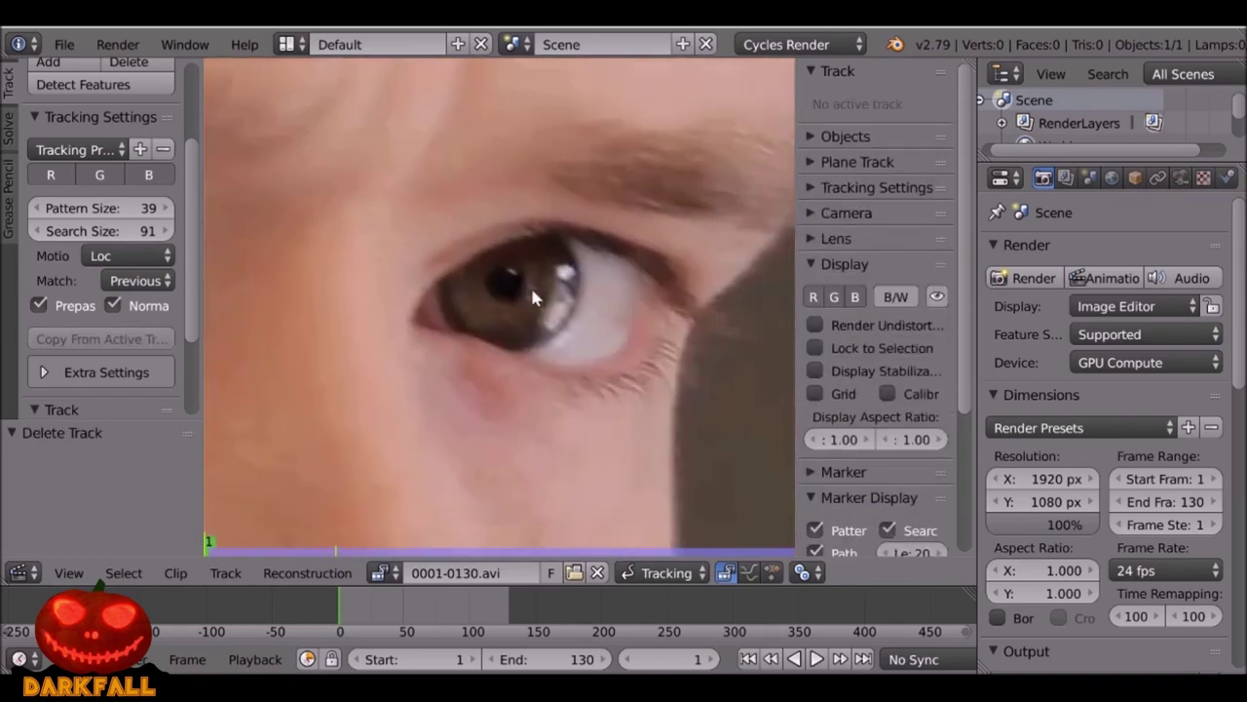
pyautogui.keyDown('ctrl'); pyautogui.click(507, 284); pyautogui.keyUp('ctrl')
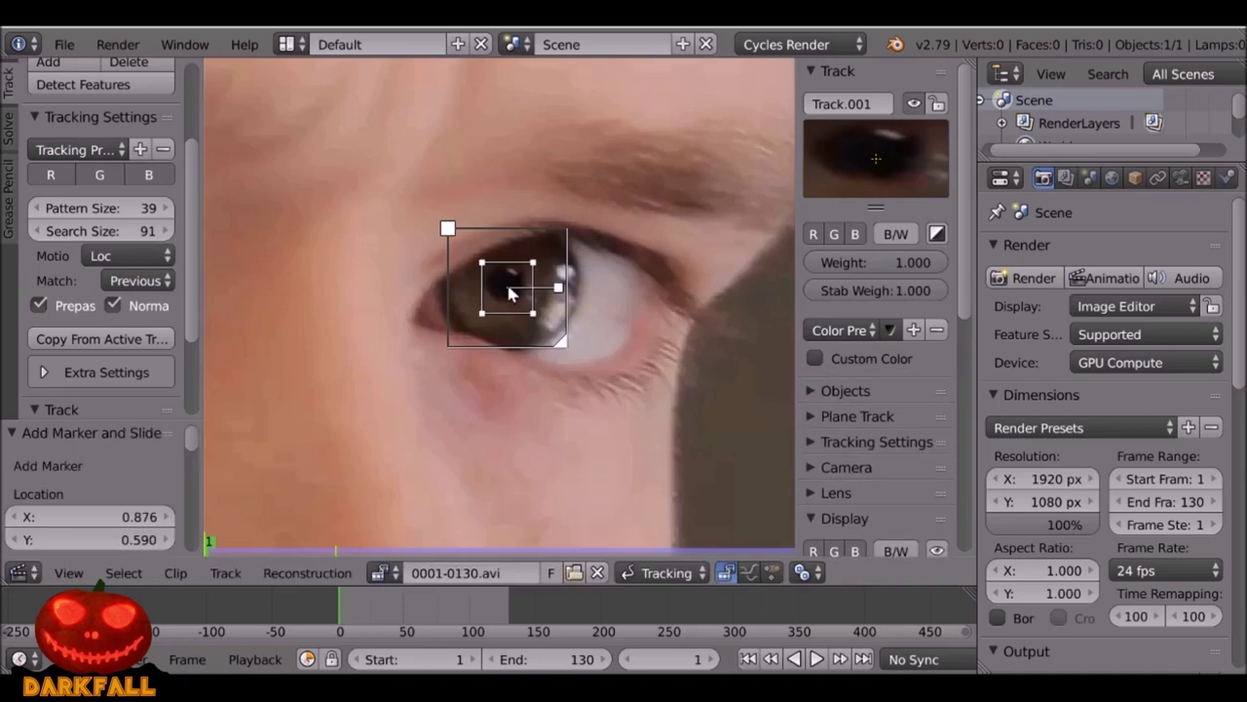
pyautogui.press('g')
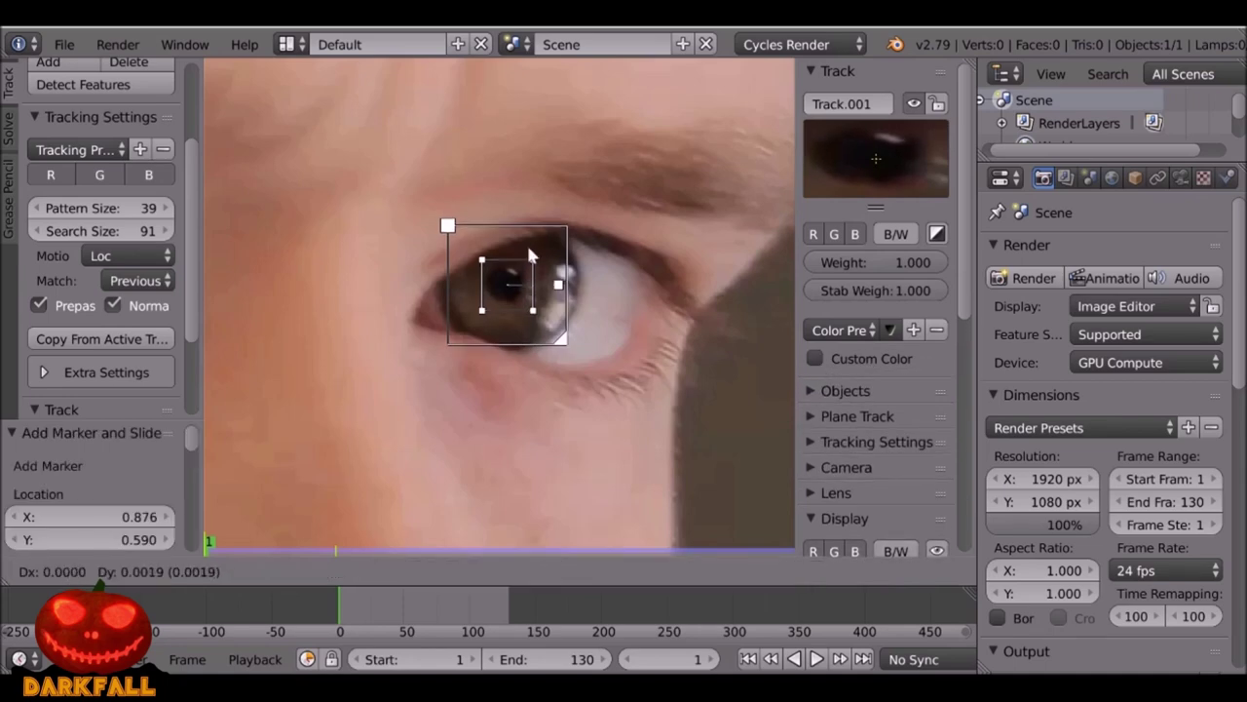
pyautogui.click(527, 245)
# Select both pupil markers, track them forward to the end of the clip and return to frame 1.
pyautogui.scroll(-4, 509, 277)
pyautogui.scroll(-5, 431, 290)
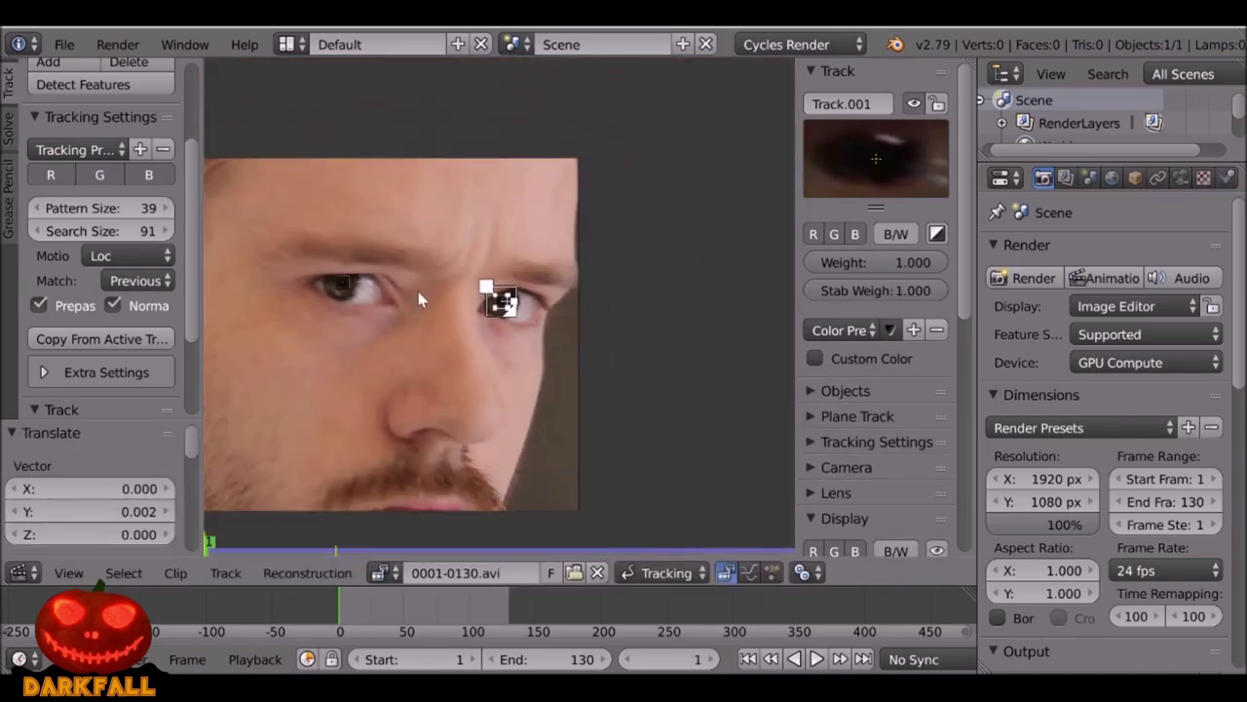
pyautogui.press('a')
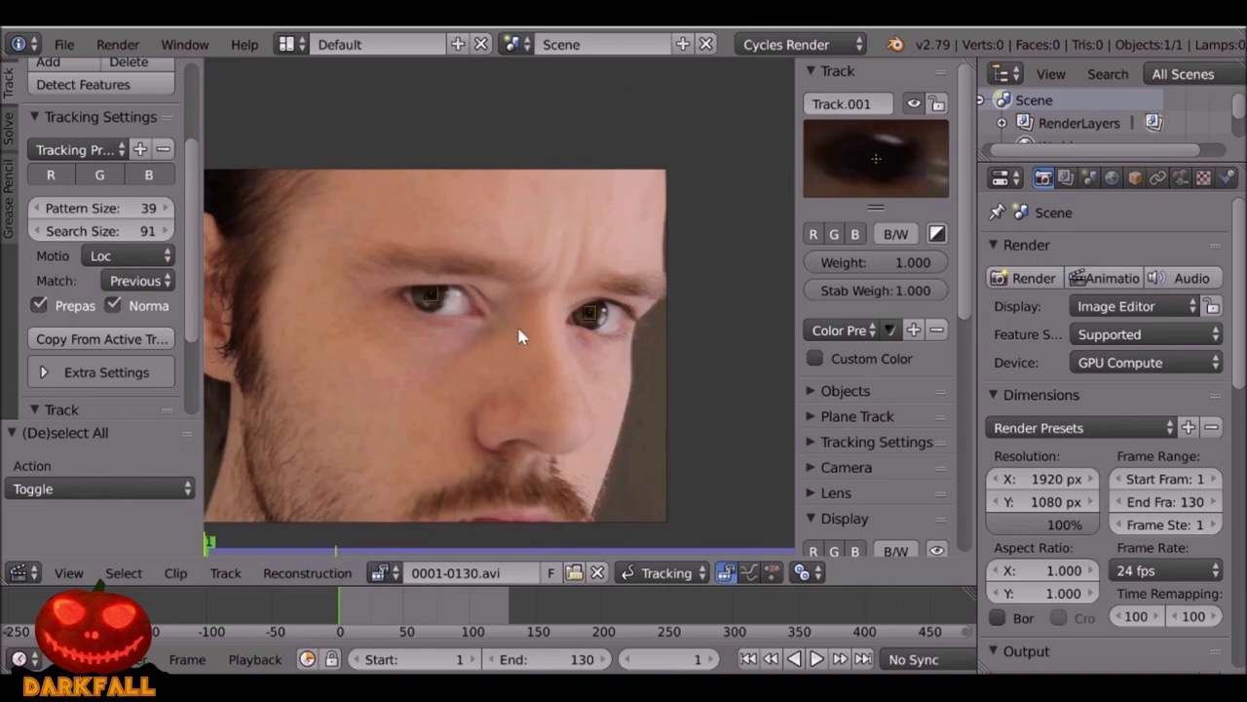
pyautogui.press('a')
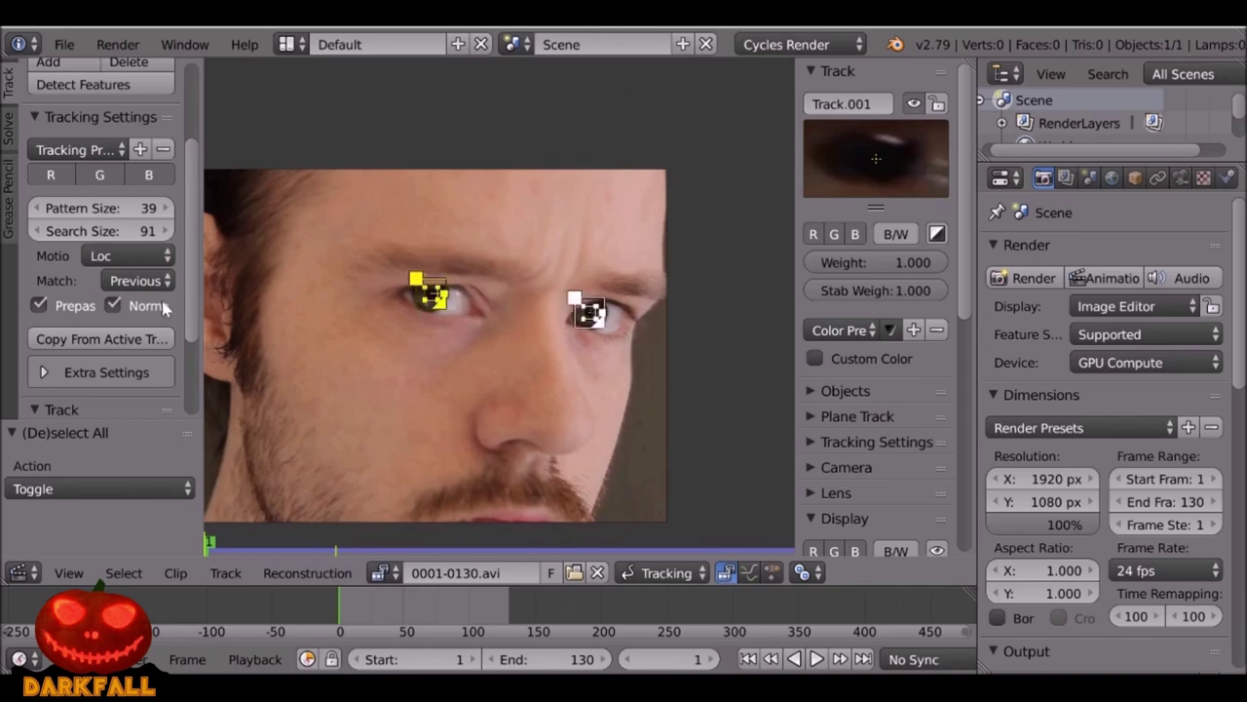
pyautogui.scroll(-4, 151, 274)
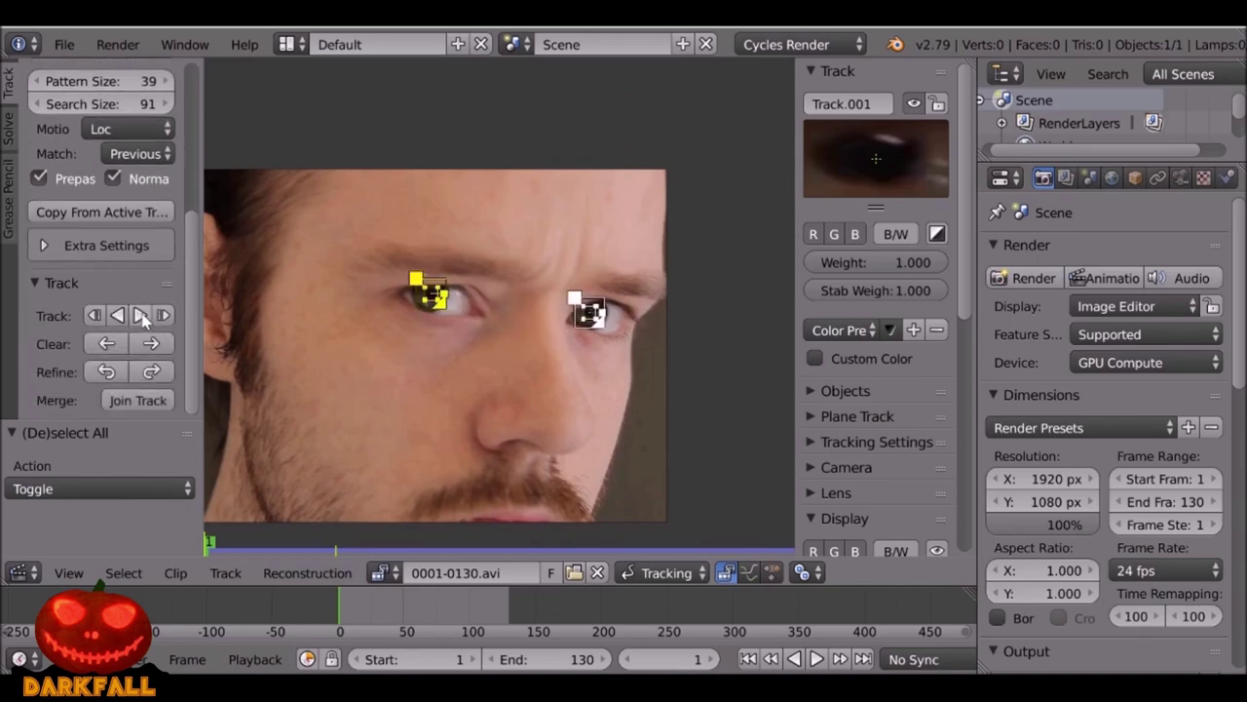
pyautogui.click(140, 315)
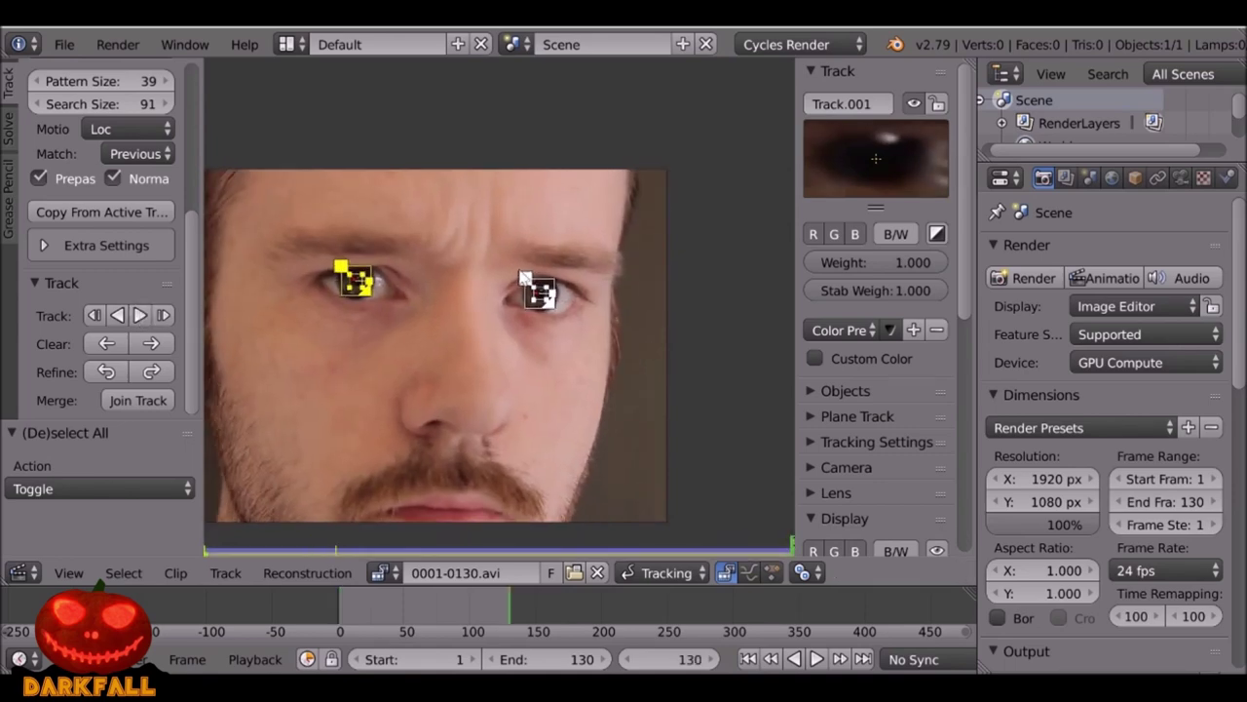
pyautogui.moveTo(419, 620)
pyautogui.mouseDown()
pyautogui.moveTo(398, 618)
pyautogui.moveTo(421, 602)
pyautogui.moveTo(412, 614)
pyautogui.mouseUp()
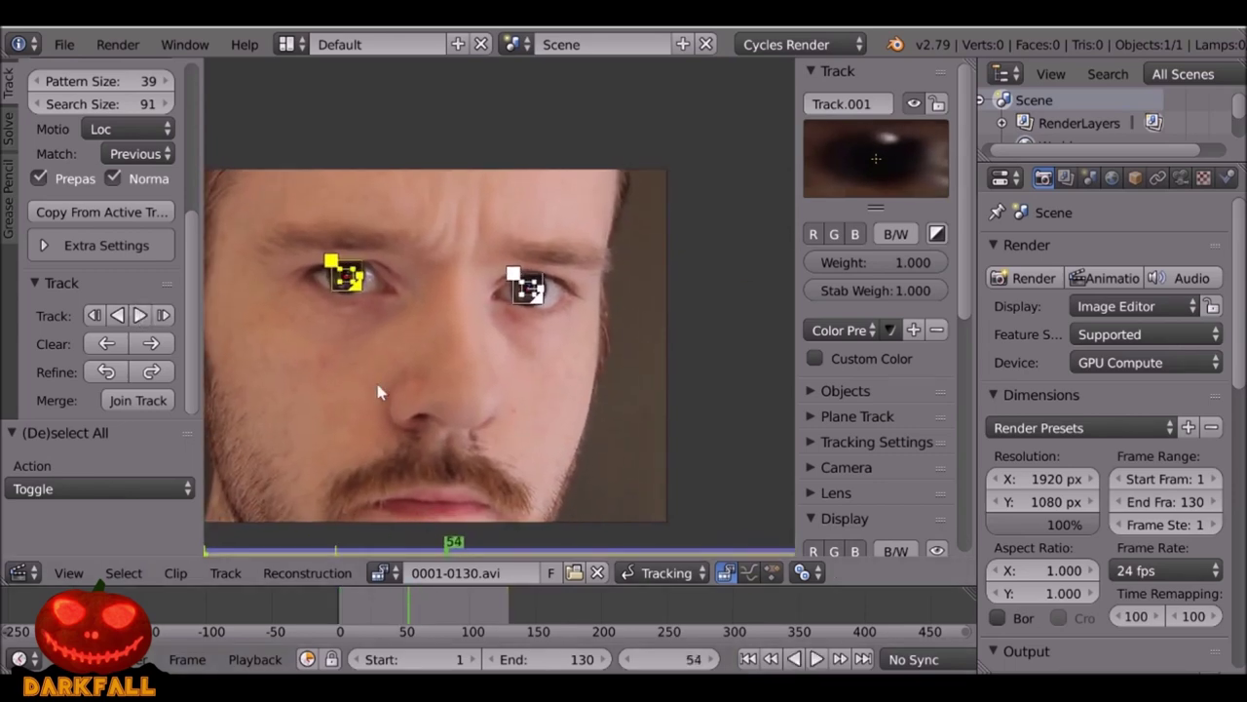
pyautogui.click(748, 659)
# Add a marker at the inner corner of the left eye in the image, enlarge and centre it, and shrink its search area.
pyautogui.scroll(7, 612, 471)
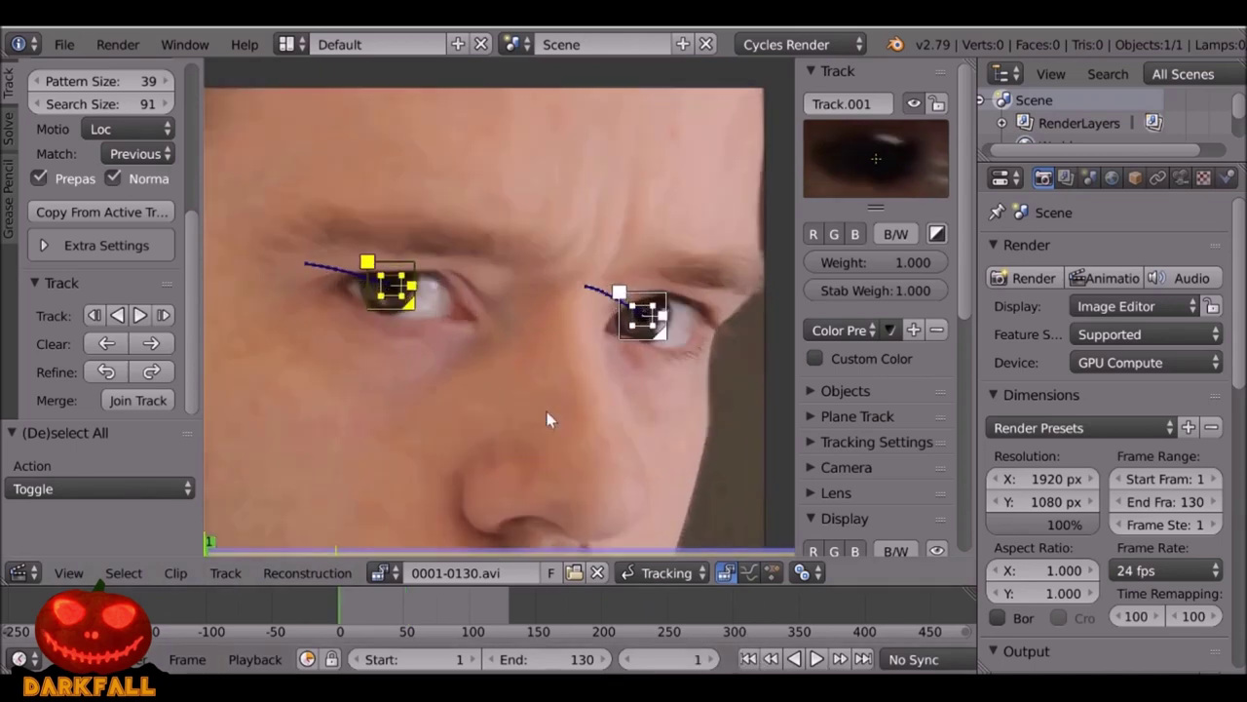
pyautogui.keyDown('ctrl'); pyautogui.click(501, 207); pyautogui.keyUp('ctrl')
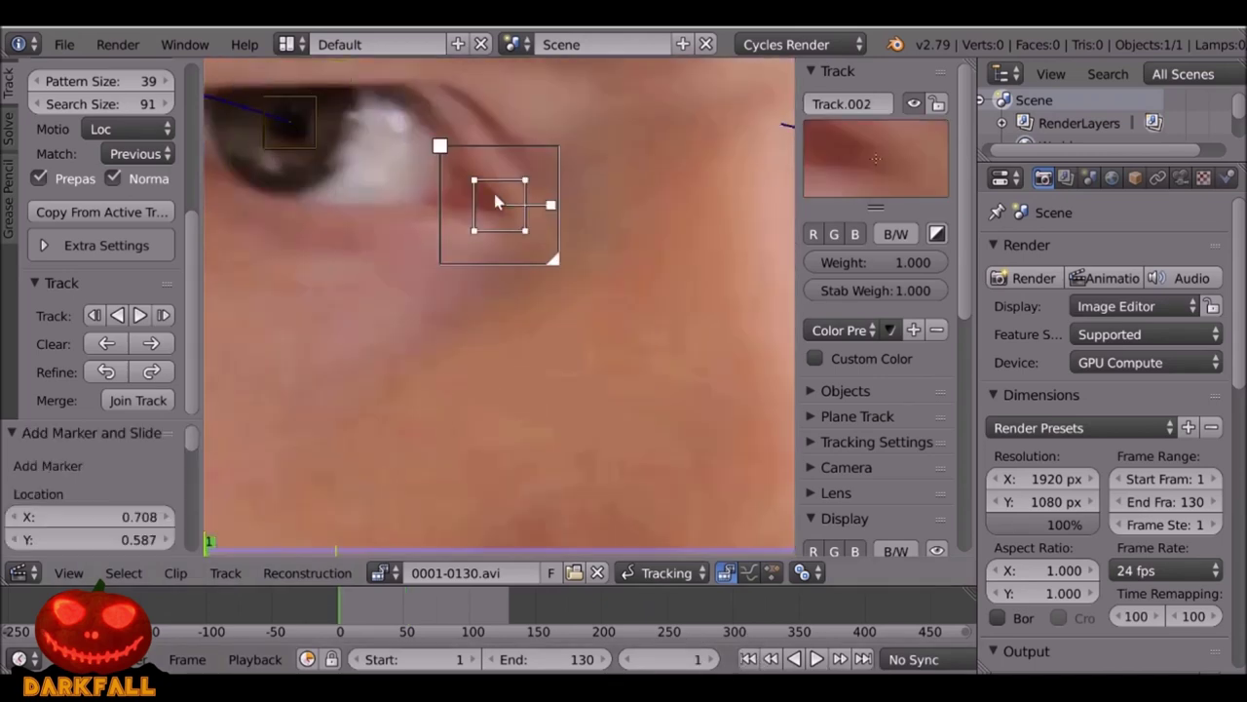
pyautogui.press('s')
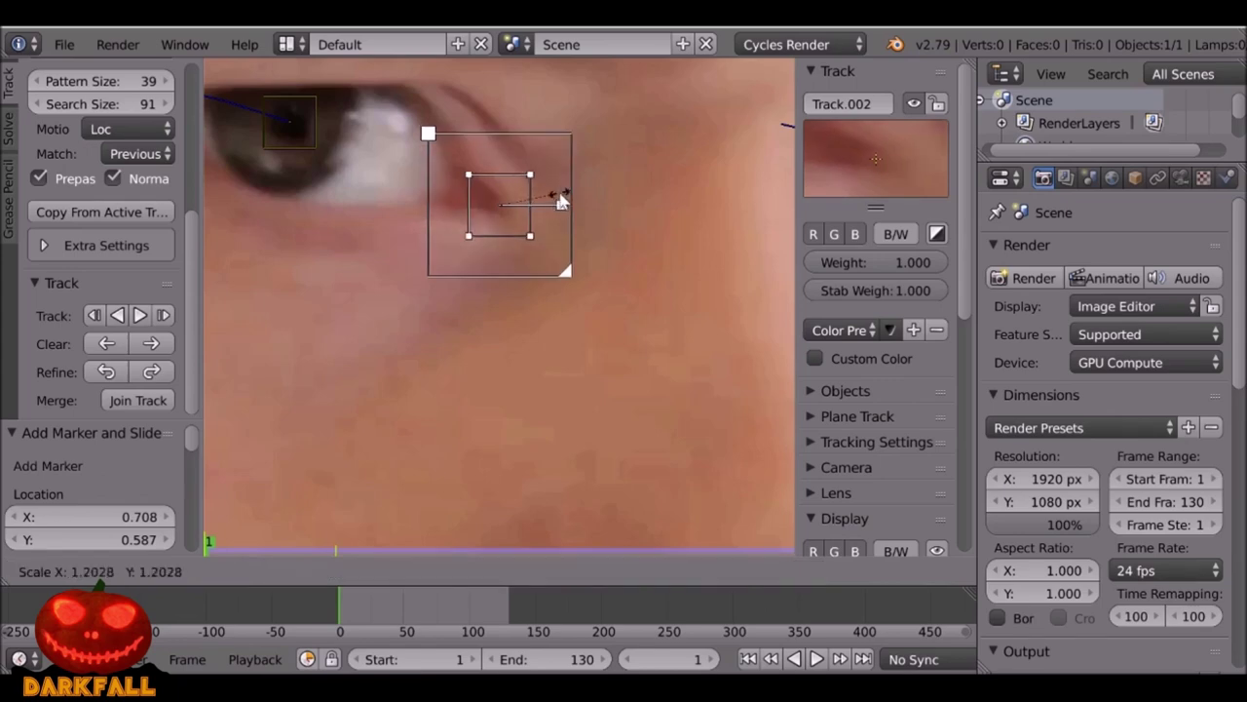
pyautogui.click(575, 205)
pyautogui.press('g')
pyautogui.click(574, 201)
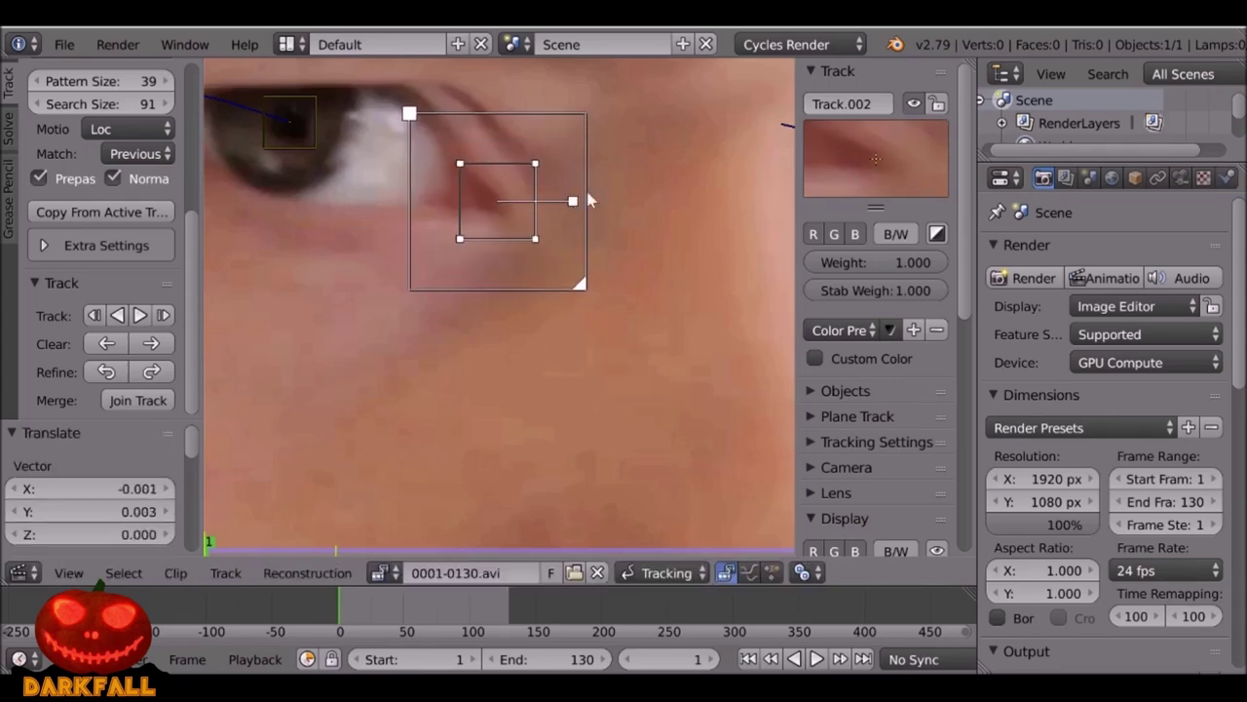
pyautogui.click(575, 201)
# Play the clip briefly around the right eye in the image and return to frame 1.
pyautogui.scroll(-6, 575, 201)
pyautogui.moveTo(626, 290); pyautogui.dragTo(511, 282, button='middle')
pyautogui.scroll(-3, 510, 281)
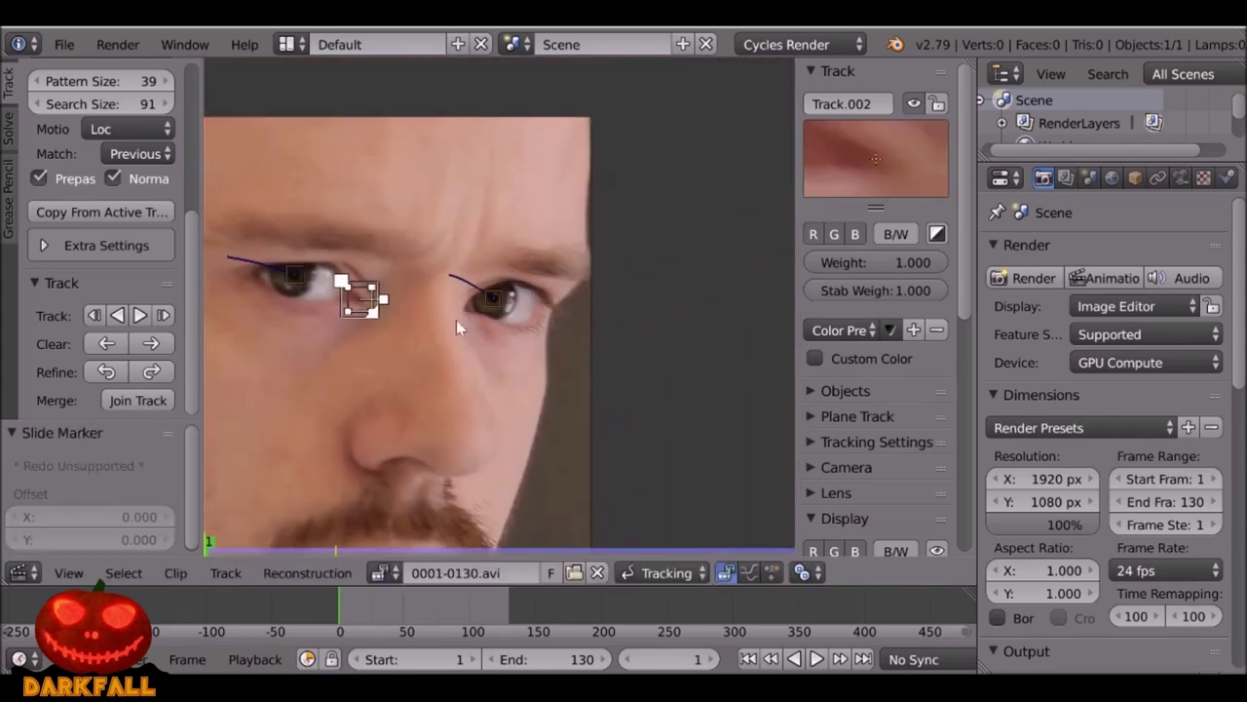
pyautogui.scroll(4, 478, 310)
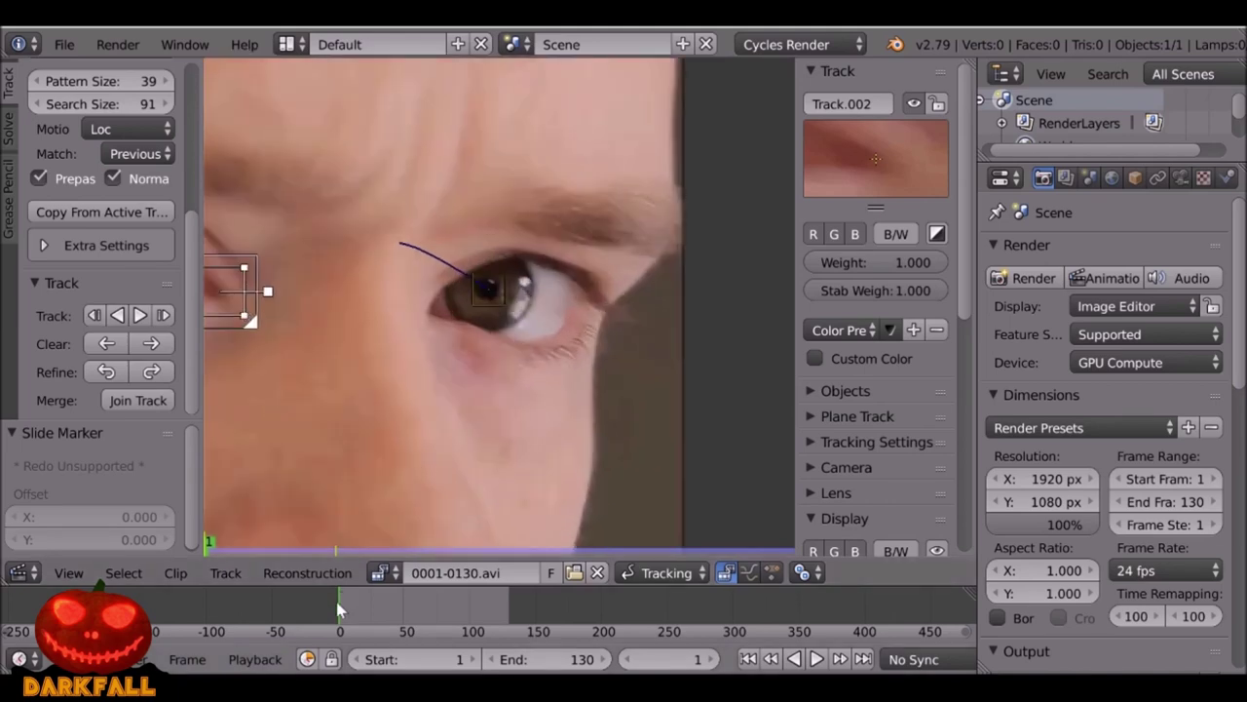
pyautogui.hotkey('alt', 'a')
pyautogui.press('Escape')
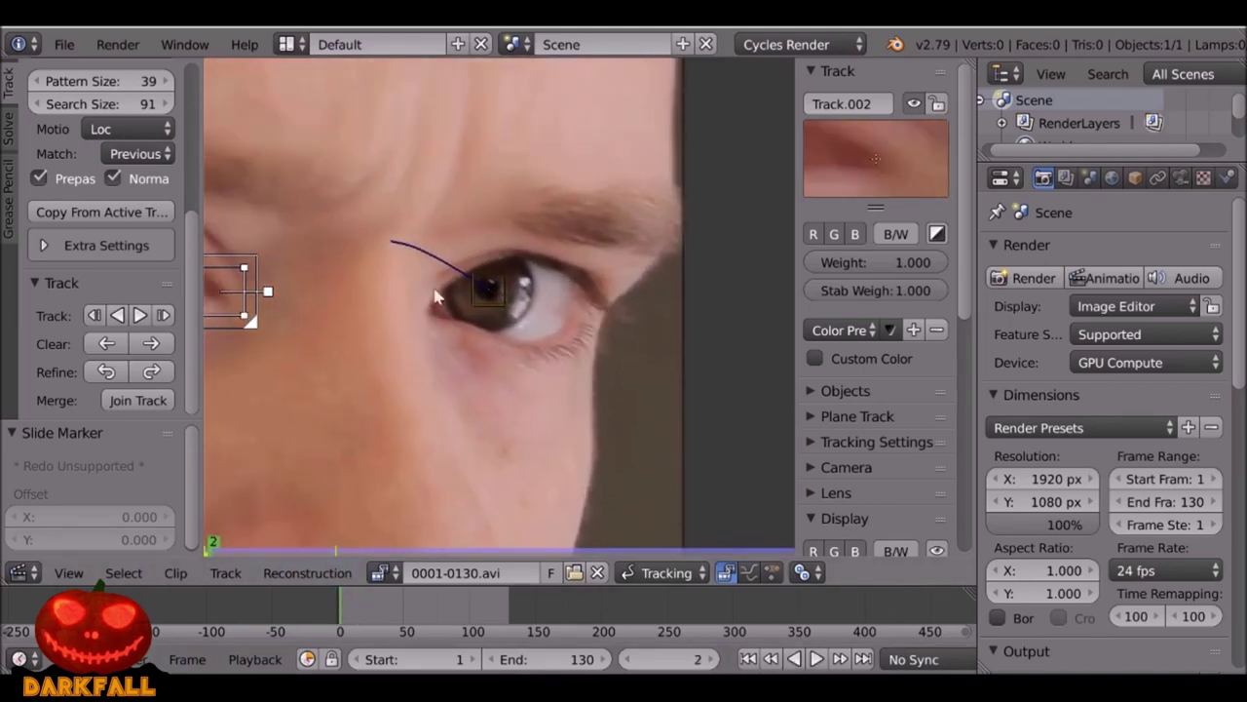
pyautogui.press('Left')
# Place a marker on the eyebrow above the right eye in the image, scaled about 1.93 times, and shrink its search area.
pyautogui.keyDown('ctrl'); pyautogui.click(543, 213); pyautogui.keyUp('ctrl')
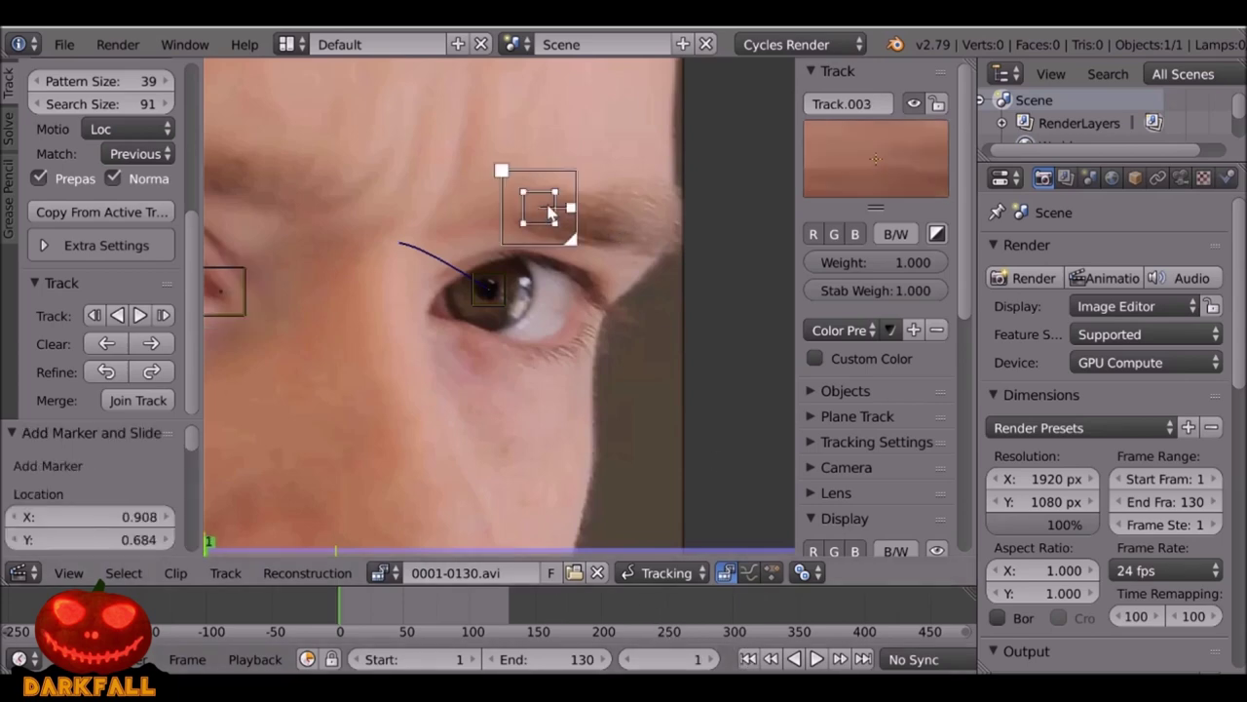
pyautogui.press('s')
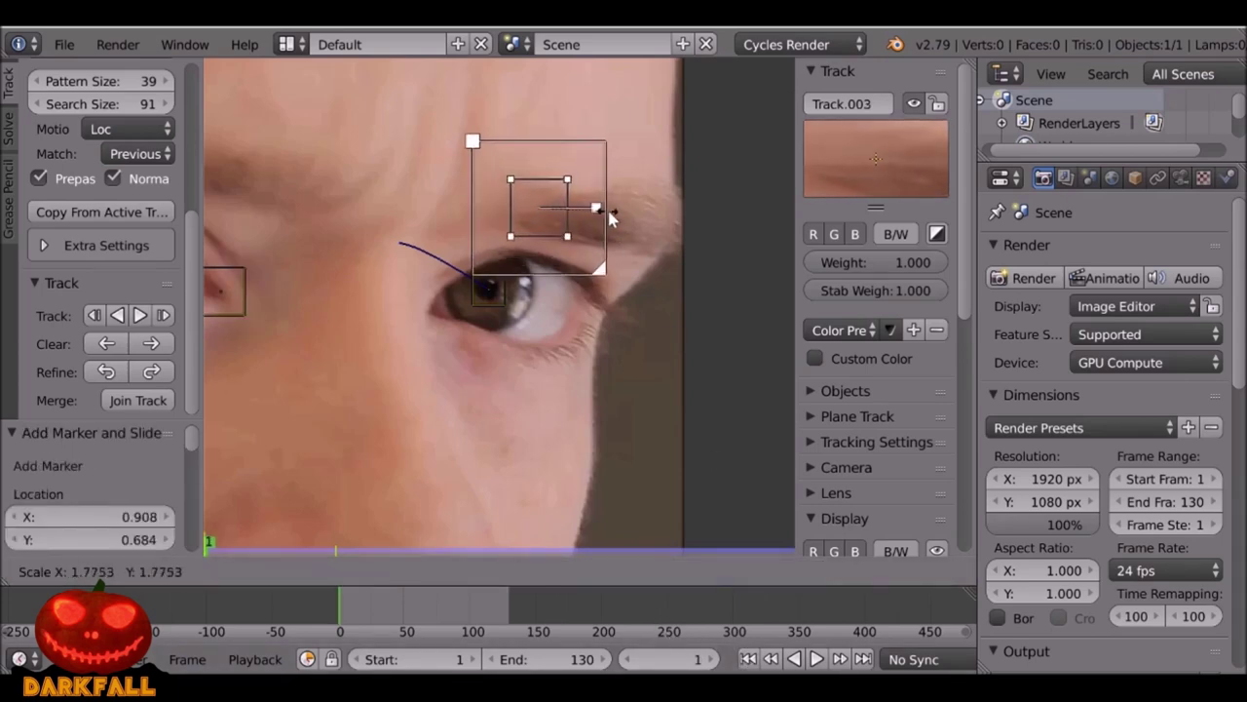
pyautogui.click(597, 221)
pyautogui.press('g')
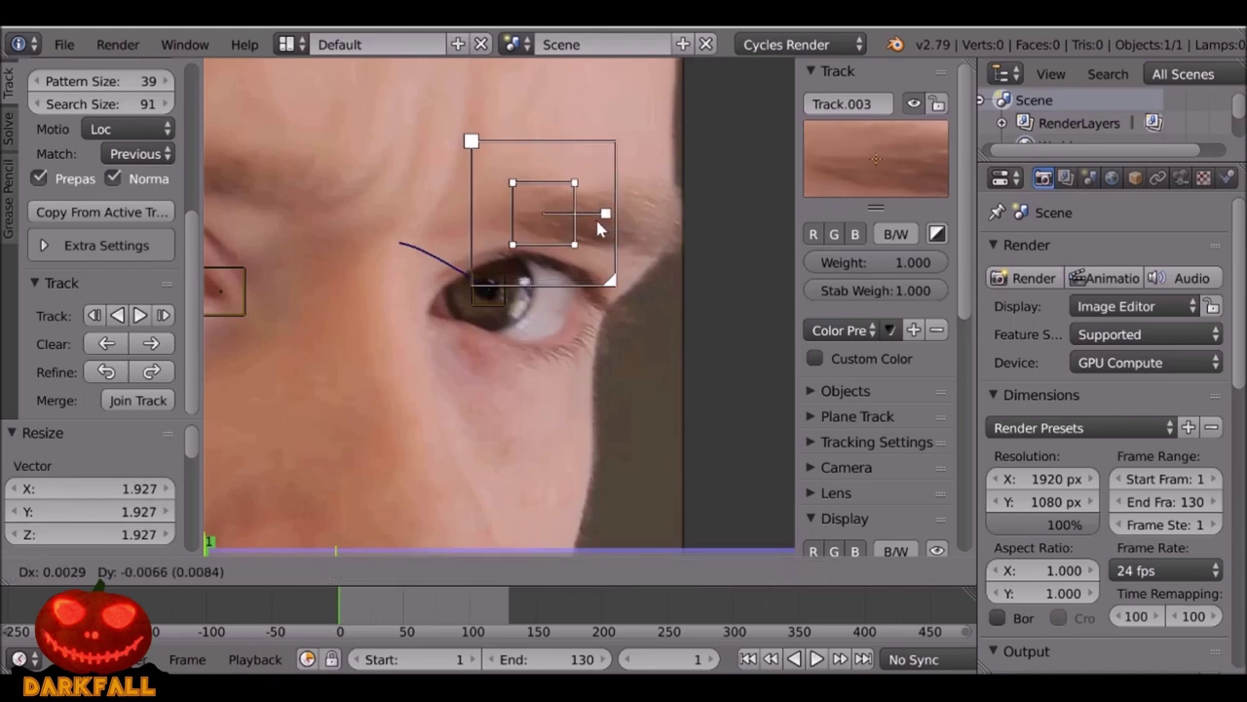
pyautogui.click(597, 228)
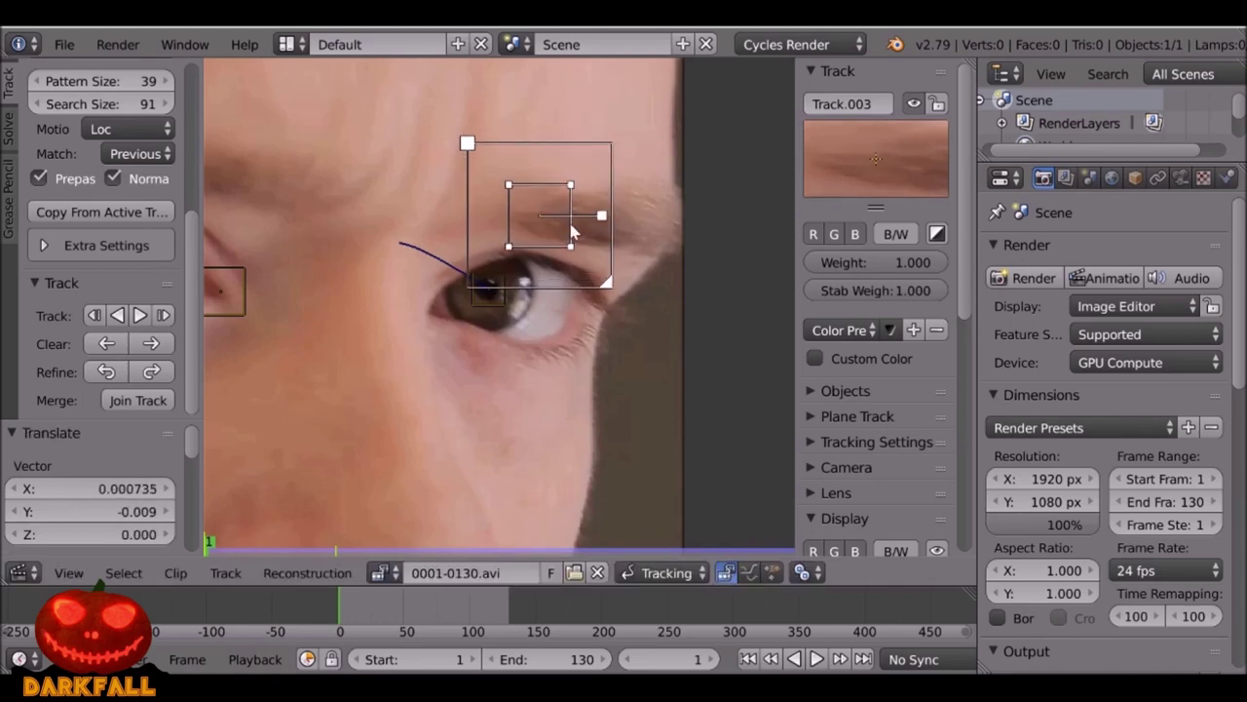
pyautogui.moveTo(605, 288); pyautogui.dragTo(583, 255)
# Select the eye-corner marker together with the eyebrow marker and track both forward to frame 130.
pyautogui.scroll(-3, 449, 261)
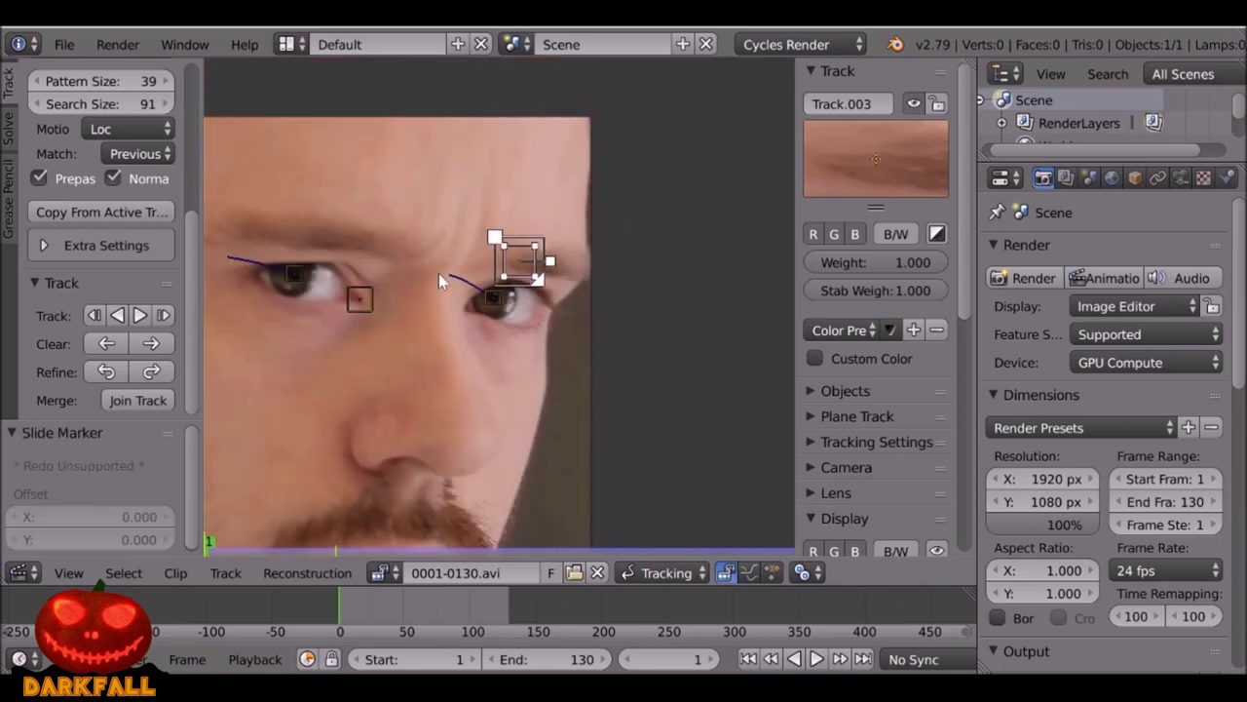
pyautogui.click(361, 296)
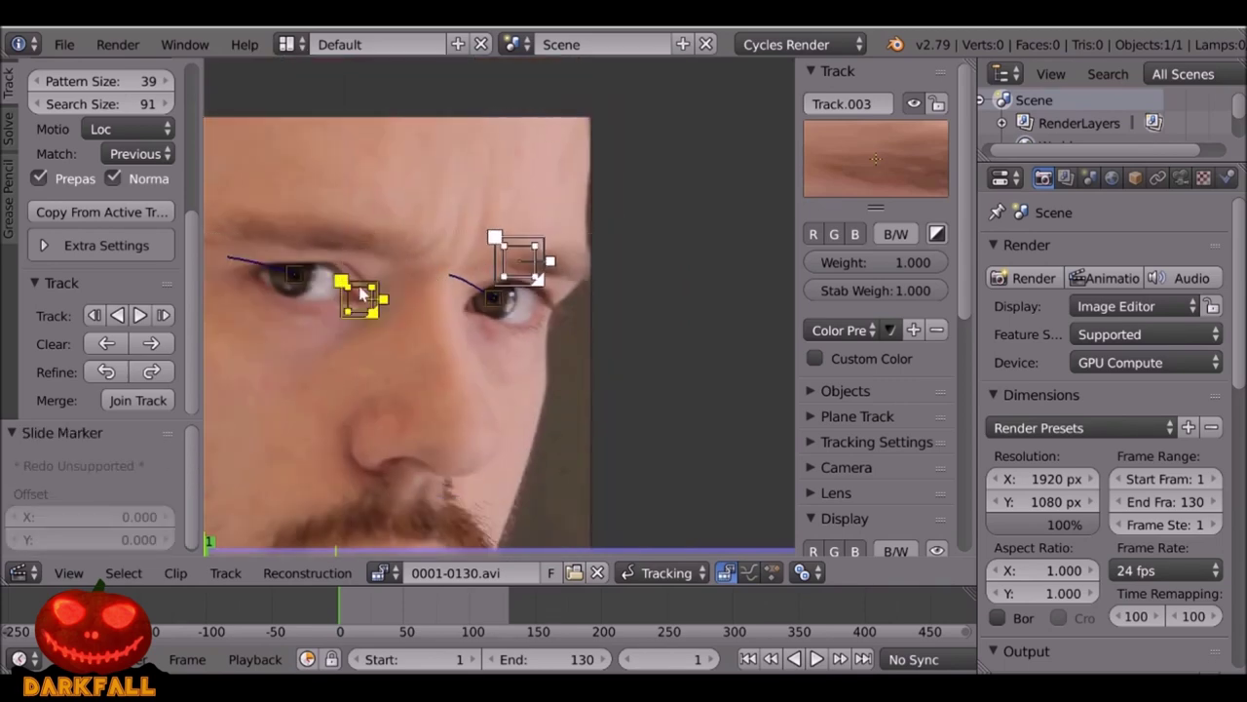
pyautogui.click(139, 316)
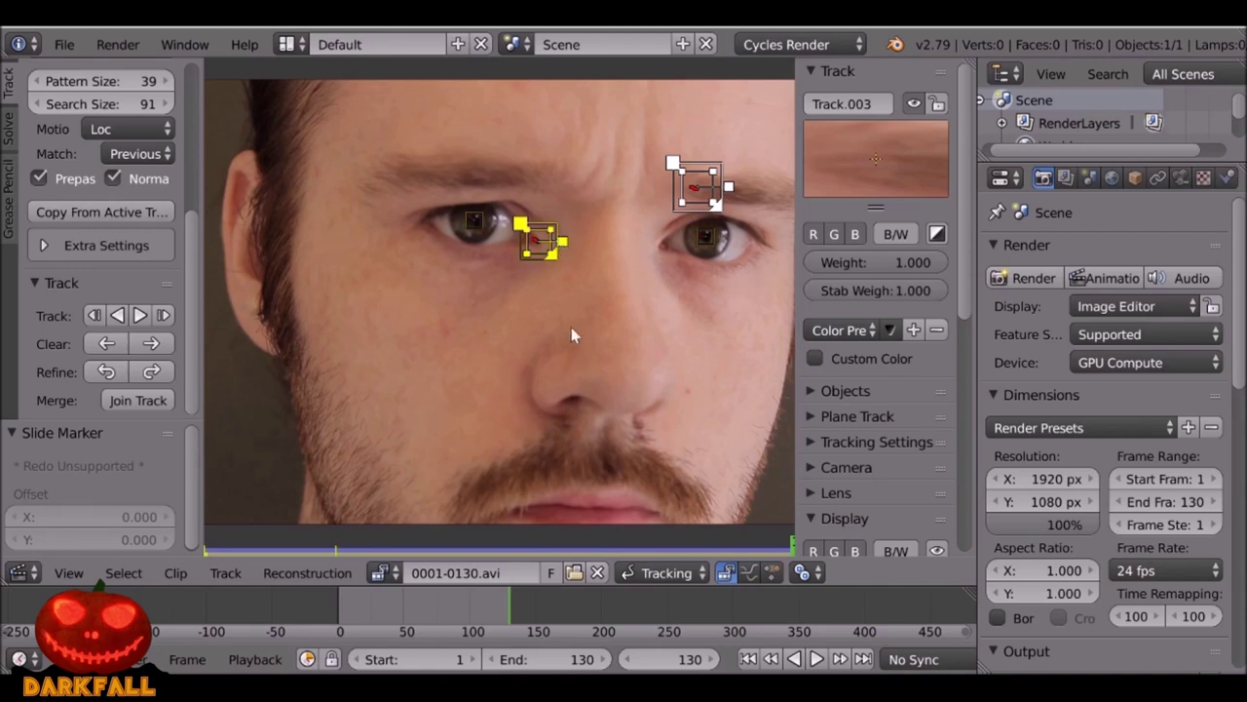
# At frame 130, place a marker on the left edge of the nostril in the image, scaled about 2.04 times, and shrink its search area.
pyautogui.scroll(4, 573, 423)
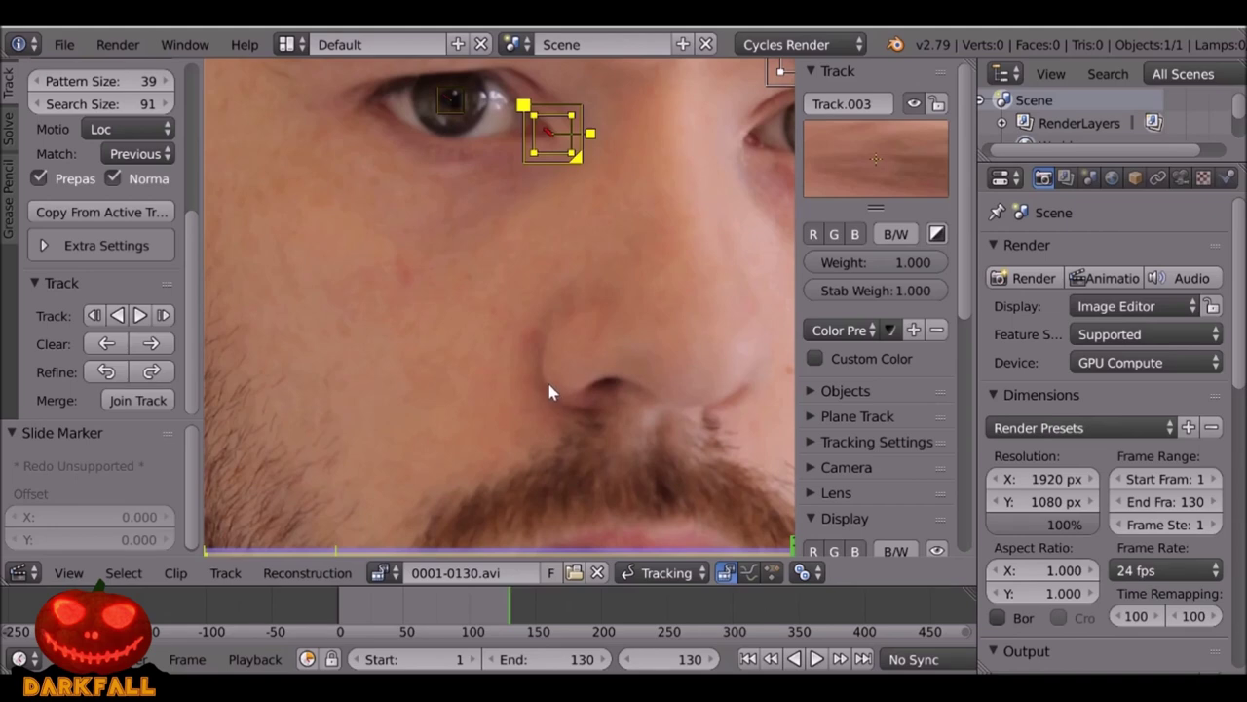
pyautogui.keyDown('ctrl'); pyautogui.click(548, 386); pyautogui.keyUp('ctrl')
pyautogui.press('s')
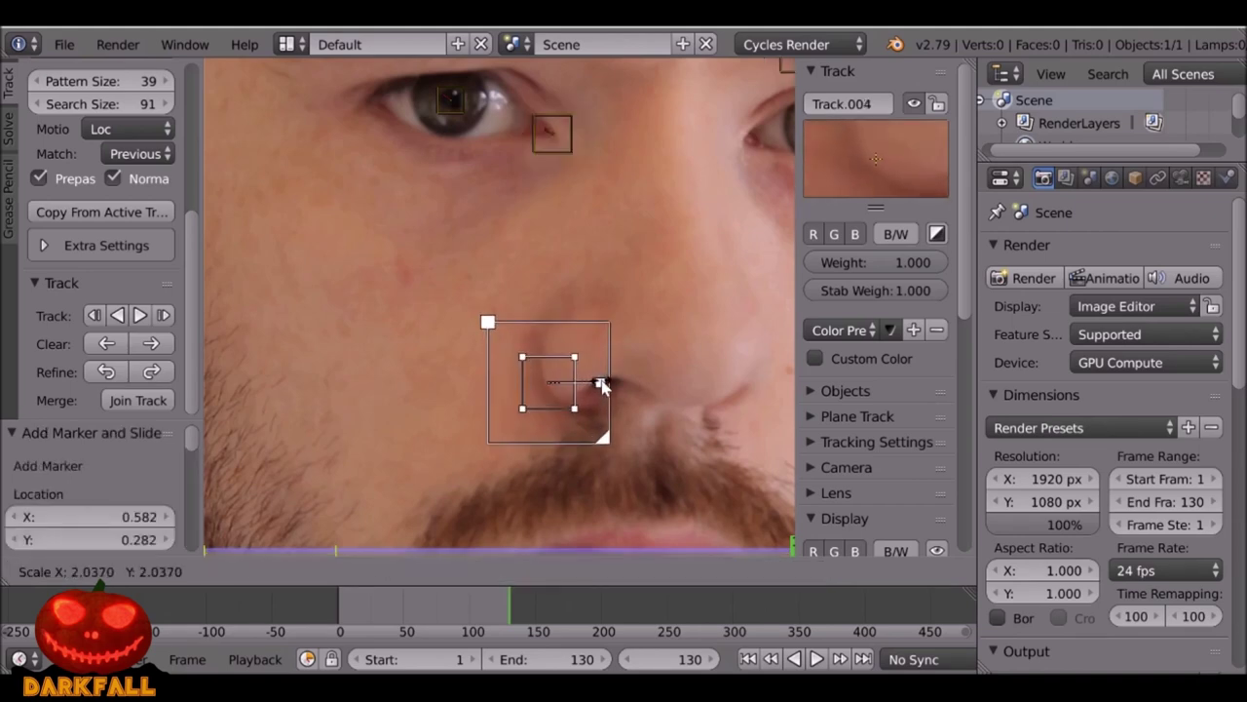
pyautogui.click(601, 381)
pyautogui.press('g')
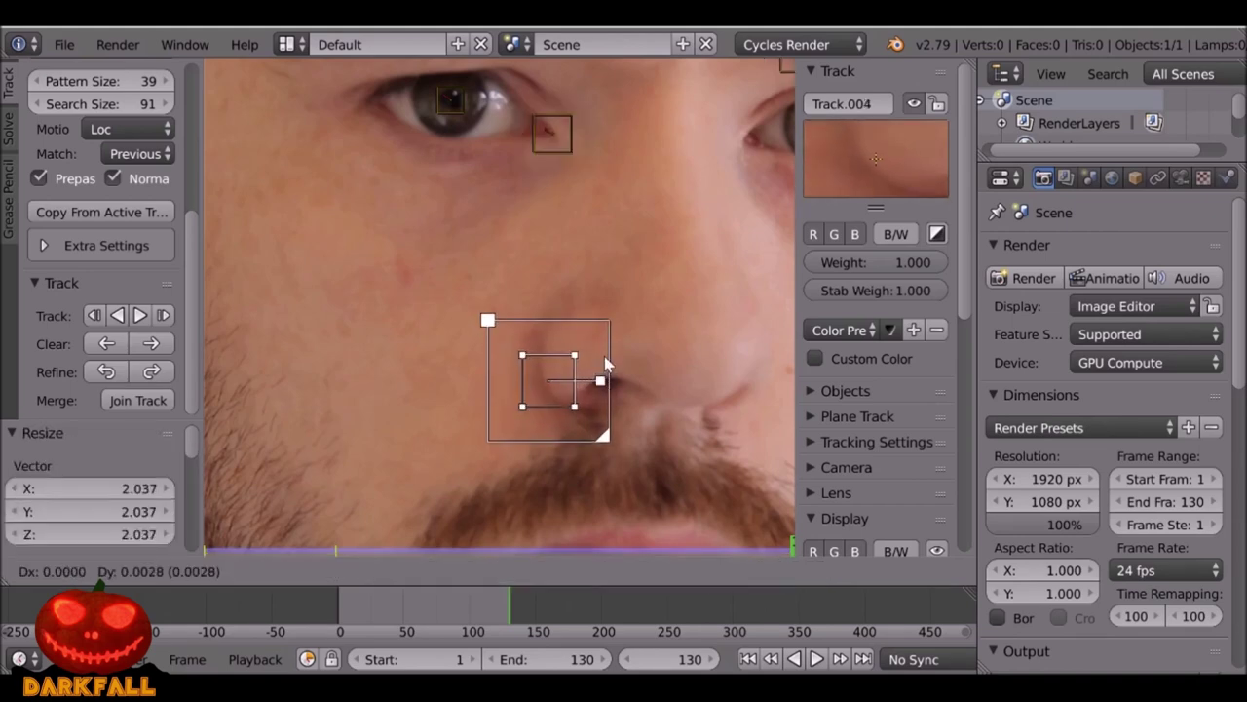
pyautogui.click(605, 358)
pyautogui.moveTo(594, 426); pyautogui.dragTo(575, 408)
# Add a marker on the sideburn beside the earlobe, enlarge it and position it on the hair edge.
pyautogui.scroll(-2, 490, 404)
pyautogui.scroll(1, 467, 386)
pyautogui.moveTo(495, 402)
pyautogui.mouseDown(button='middle')
pyautogui.moveTo(513, 412)
pyautogui.moveTo(570, 377)
pyautogui.mouseUp(button='middle')
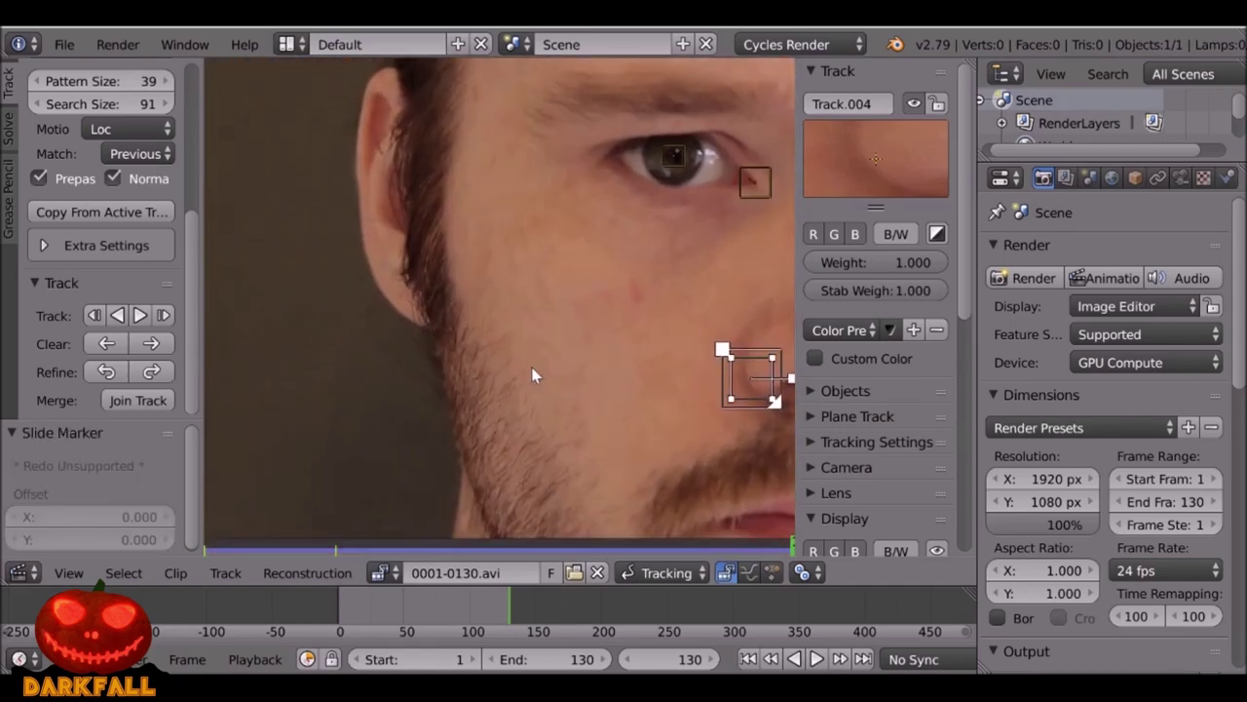
pyautogui.keyDown('ctrl'); pyautogui.click(464, 333); pyautogui.keyUp('ctrl')
pyautogui.press('s')
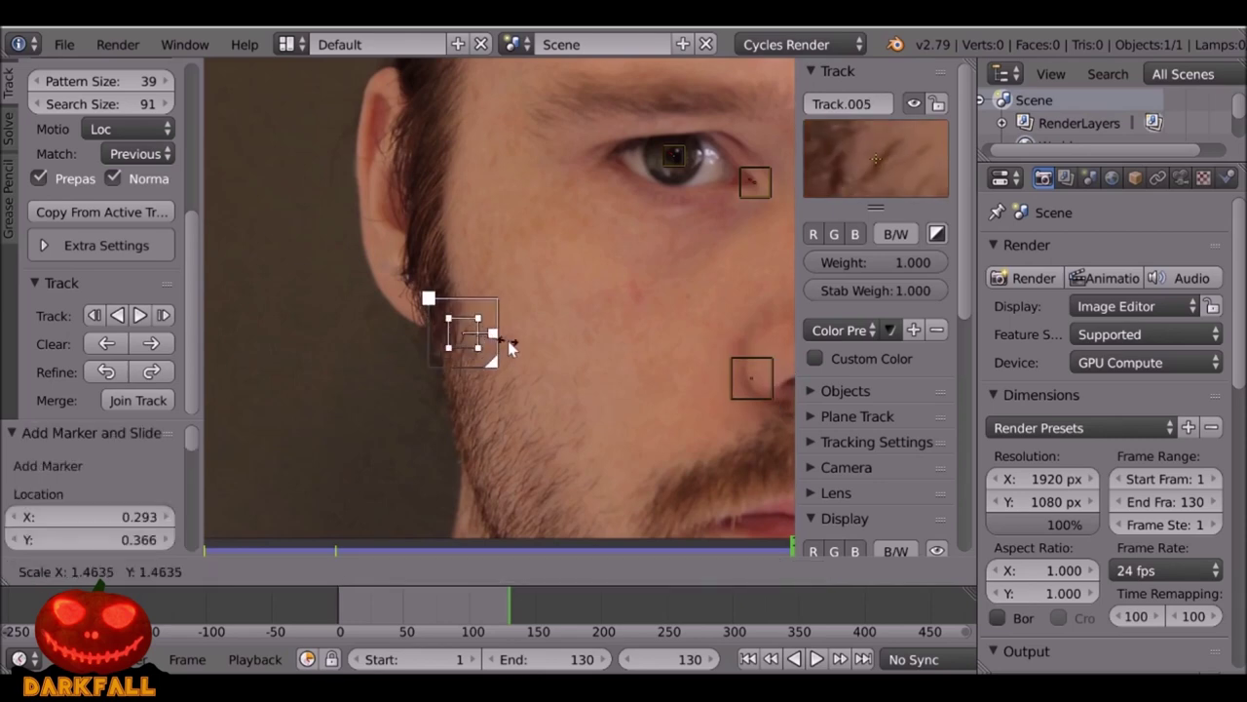
pyautogui.click(536, 336)
pyautogui.press('g')
pyautogui.click(529, 308)
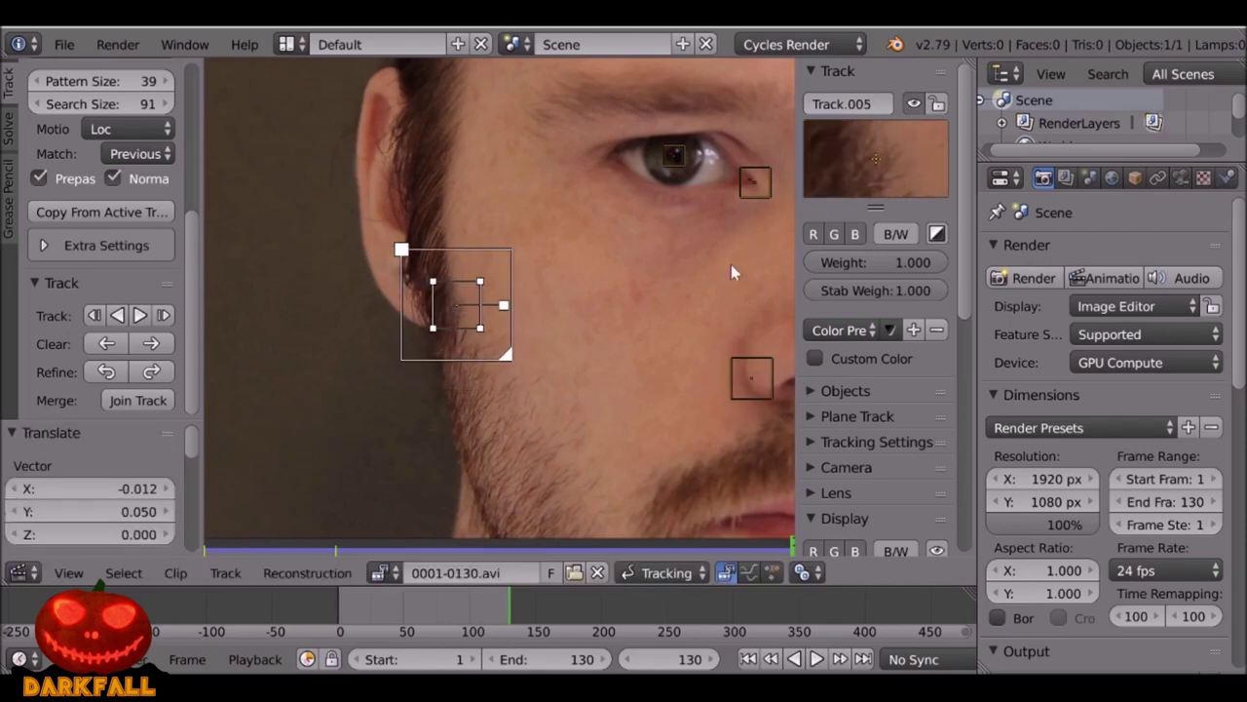
pyautogui.press('g')
pyautogui.click(479, 324)
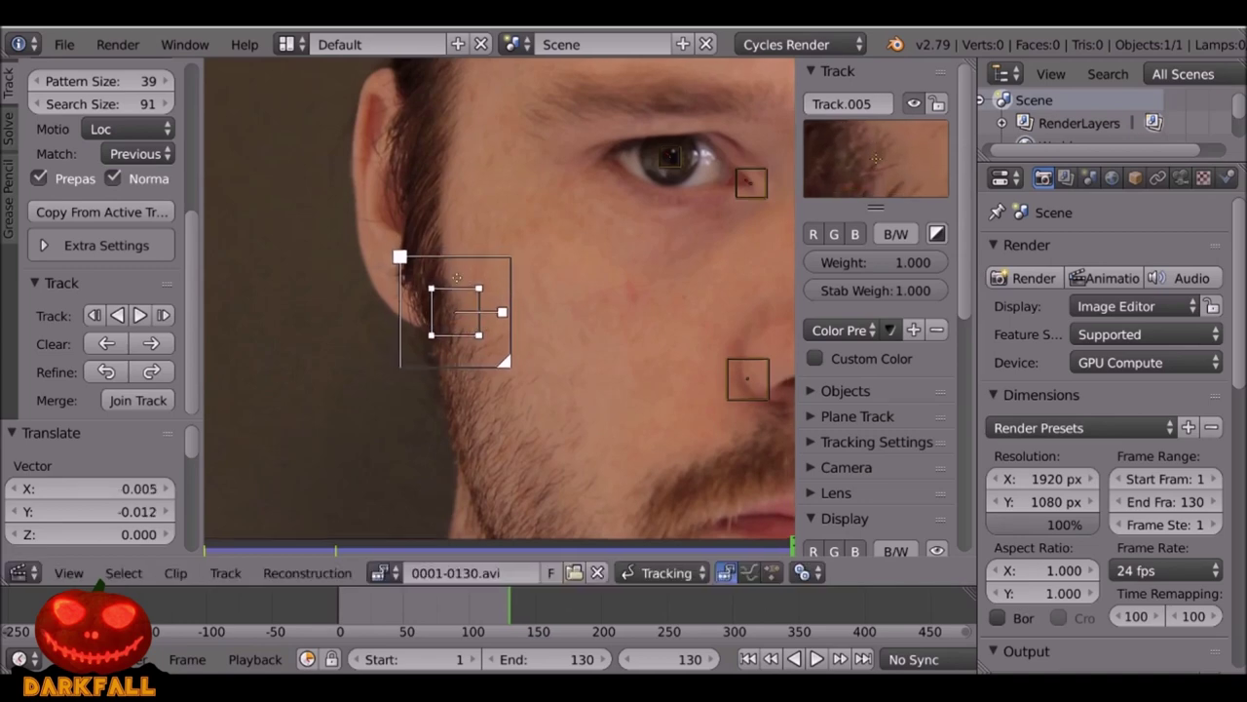
# Add a marker on the temple hairline above the ear, enlarge and reposition it, and shrink its search area.
pyautogui.moveTo(462, 276); pyautogui.dragTo(417, 413, button='middle')
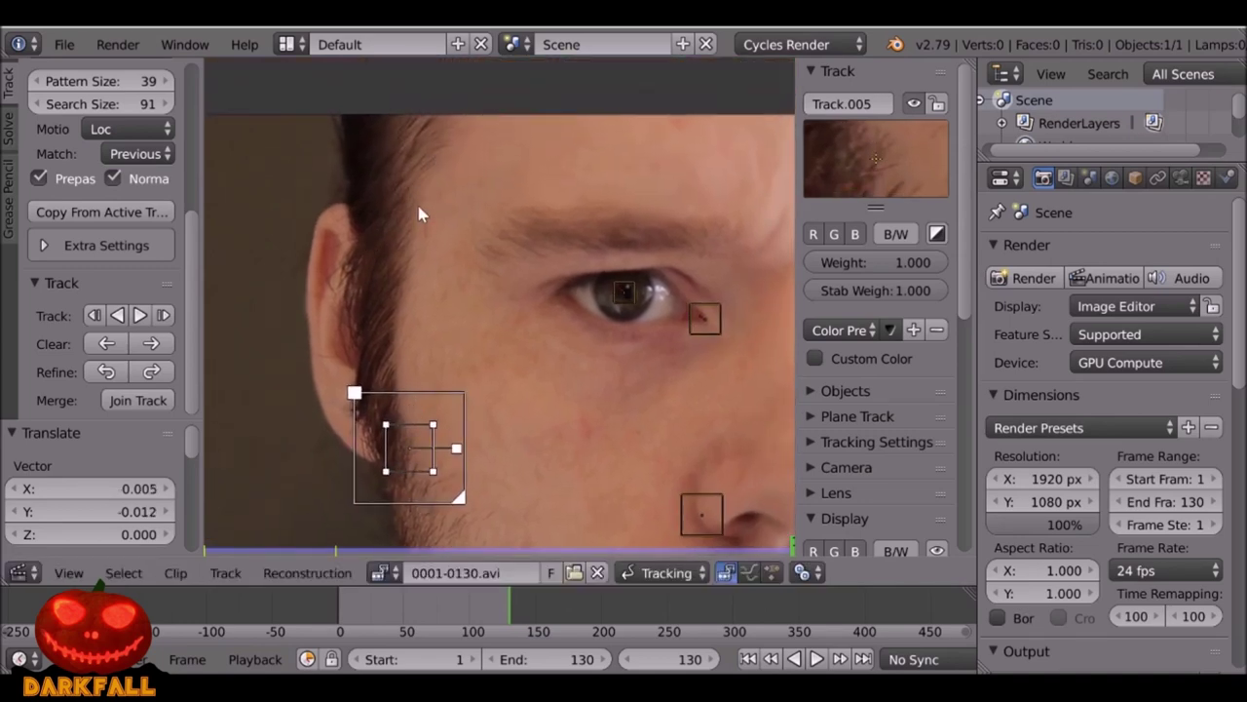
pyautogui.keyDown('ctrl'); pyautogui.click(414, 230); pyautogui.keyUp('ctrl')
pyautogui.press('s')
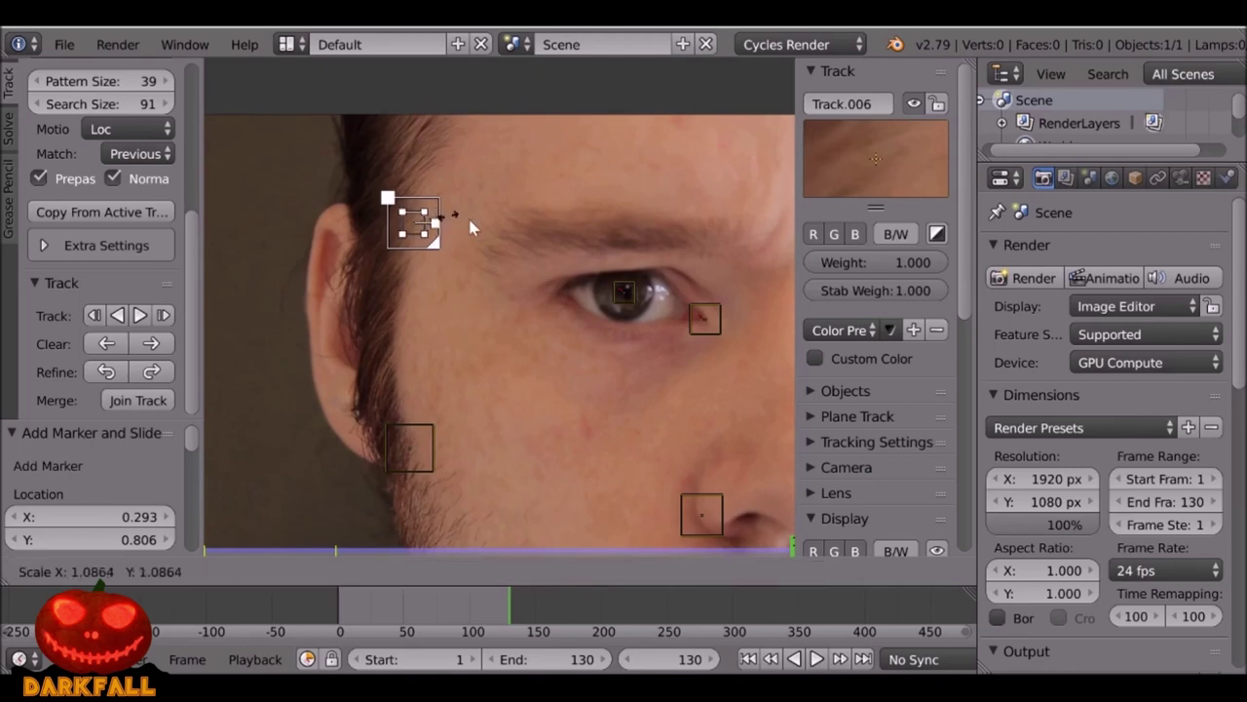
pyautogui.click(481, 226)
pyautogui.press('g')
pyautogui.click(450, 236)
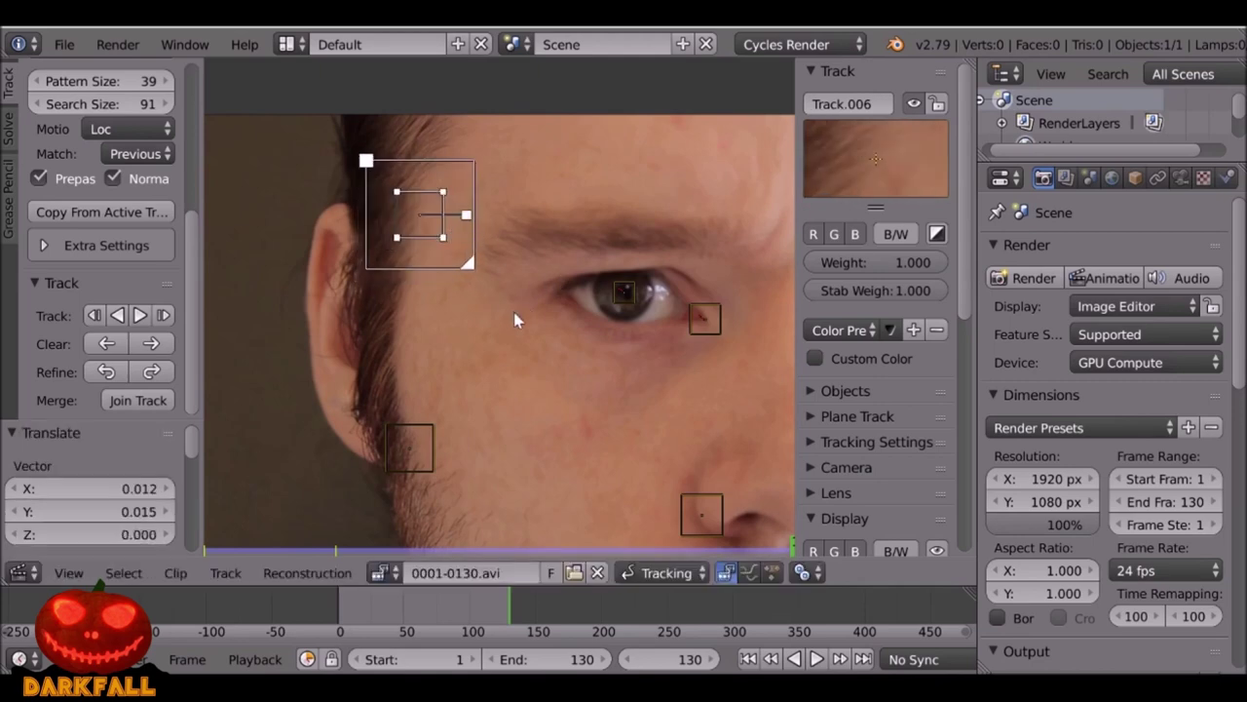
pyautogui.moveTo(462, 257); pyautogui.dragTo(441, 235)
# Select the sideburn and nostril markers together with the temple hairline marker and track them backward to frame 1.
pyautogui.press('b')
pyautogui.moveTo(368, 392); pyautogui.dragTo(495, 500)
pyautogui.press('b')
pyautogui.moveTo(656, 462); pyautogui.dragTo(763, 557)
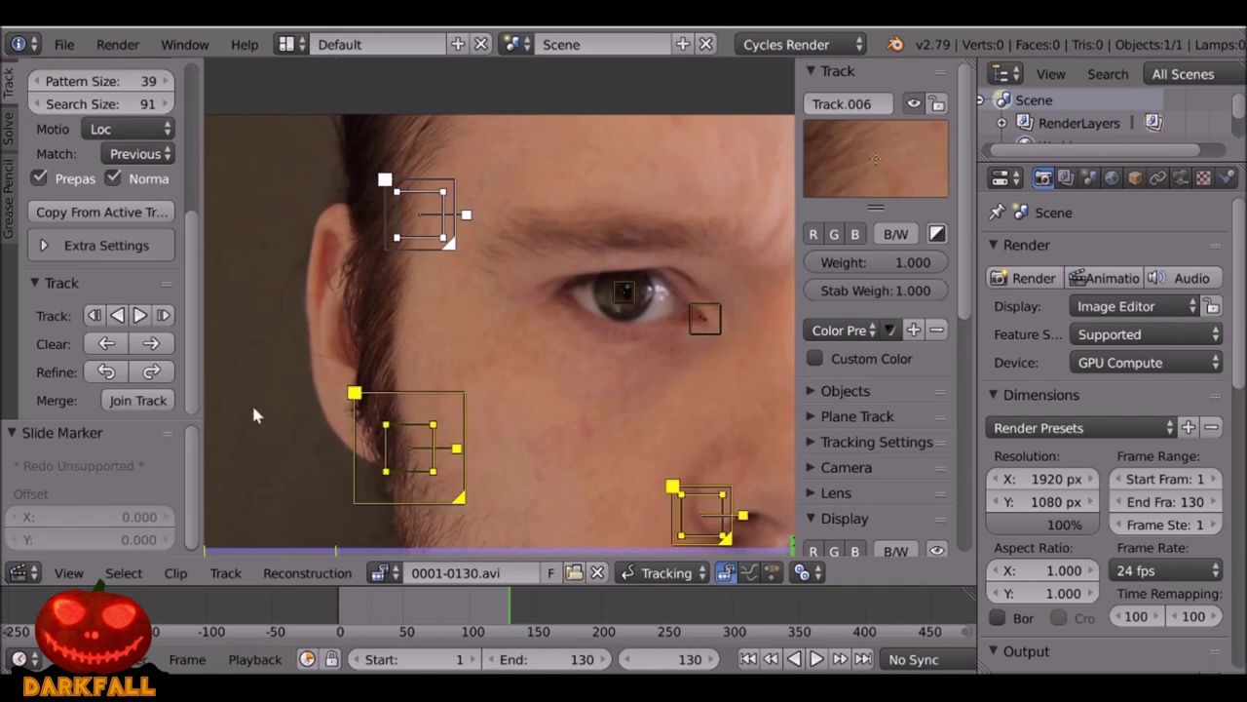
pyautogui.scroll(-1, 456, 321)
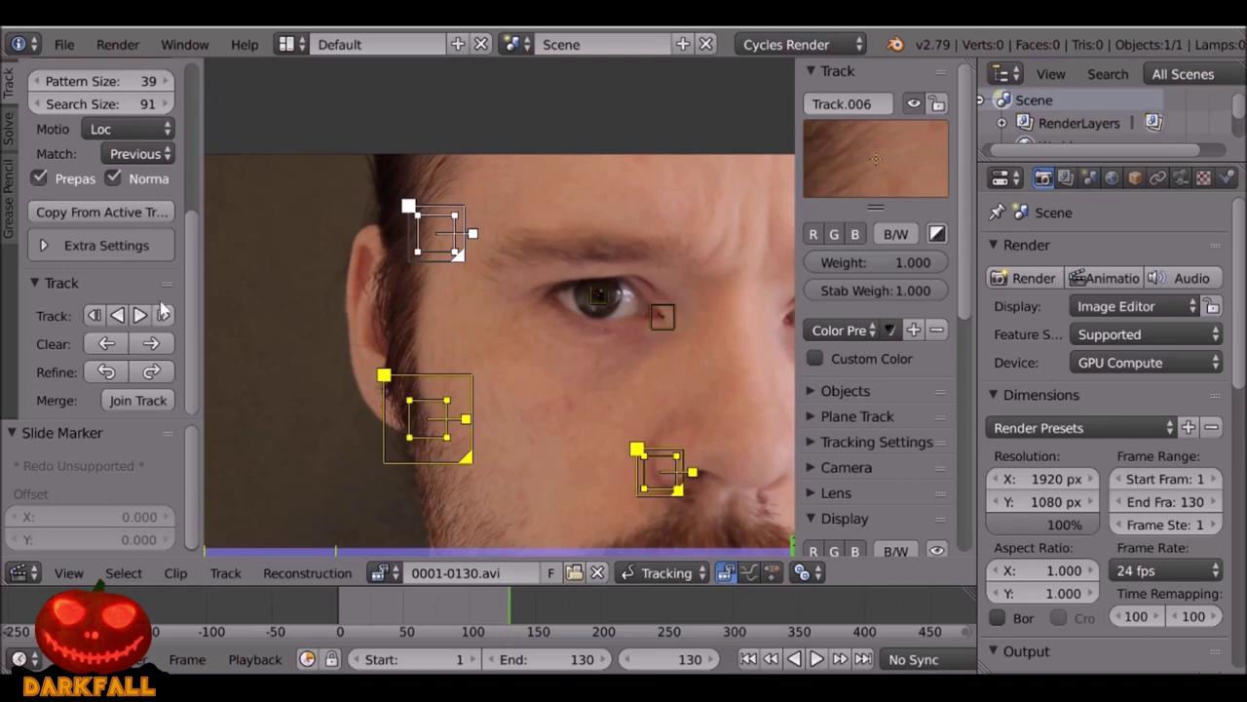
pyautogui.click(111, 315)
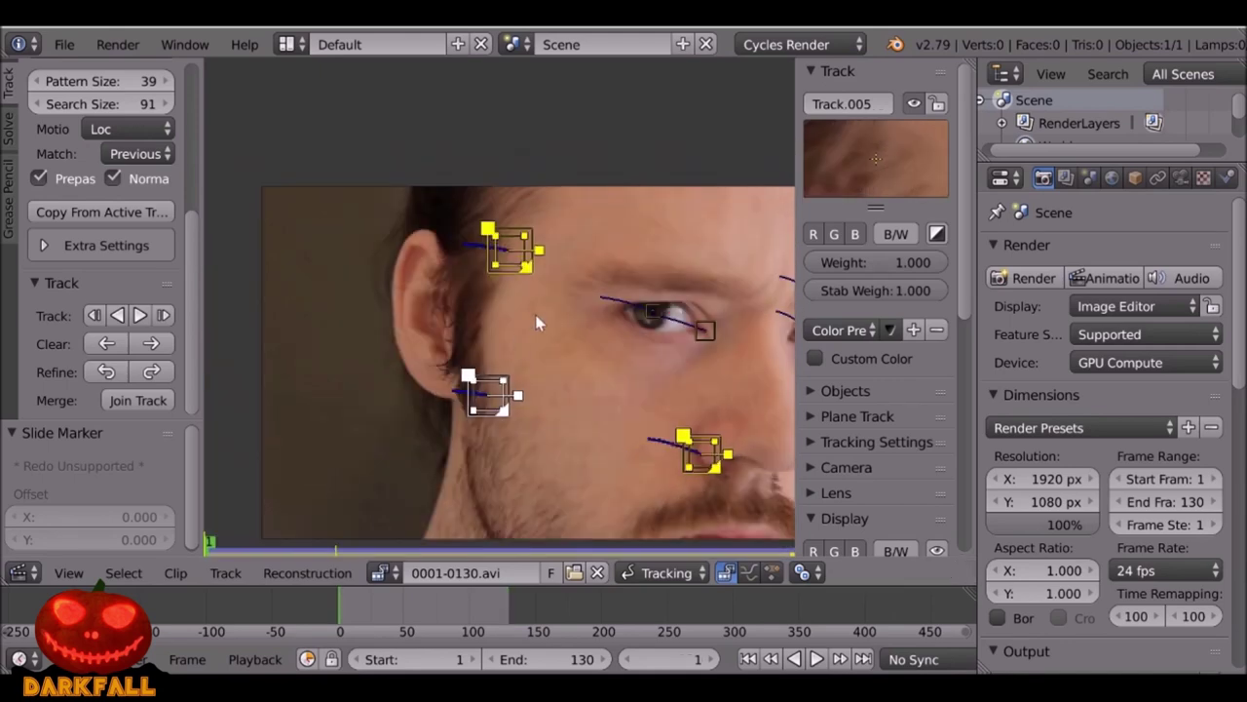
# Play back the clip to check the tracks, return to frame 1 and delete the temple hairline track.
pyautogui.hotkey('alt', 'a')
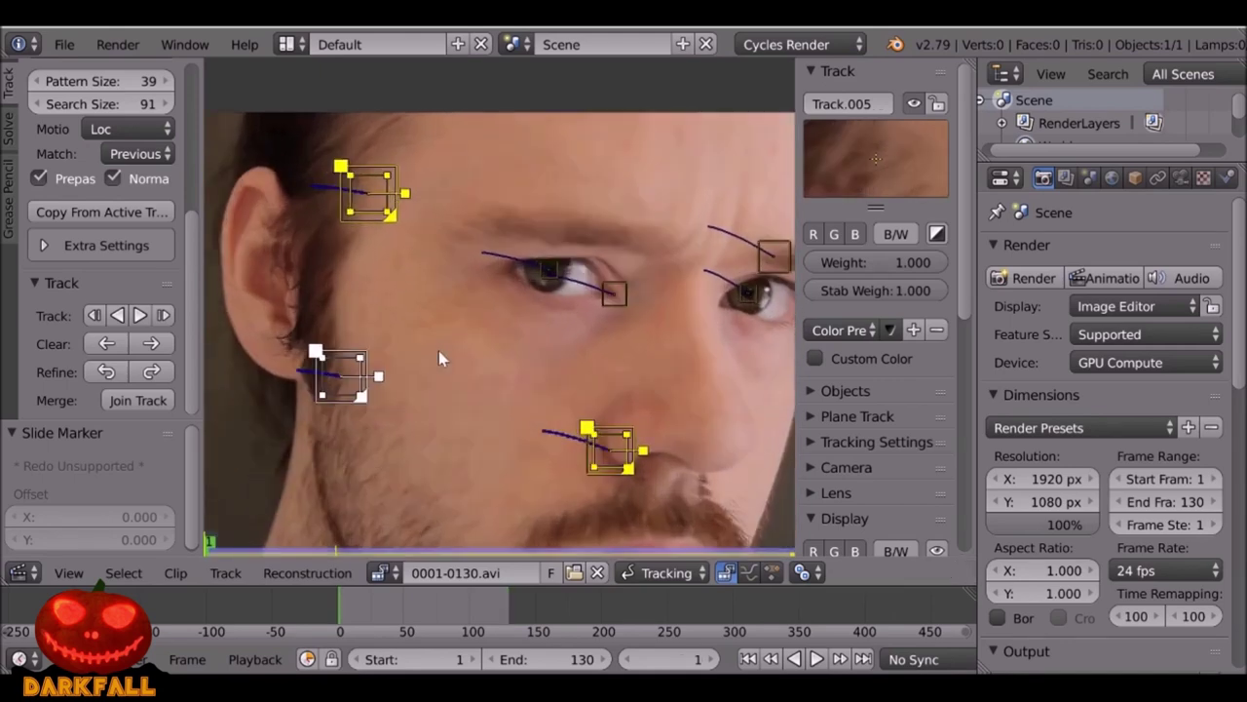
pyautogui.hotkey('alt', 'a')
pyautogui.moveTo(383, 614)
pyautogui.mouseDown()
pyautogui.moveTo(345, 617)
pyautogui.moveTo(372, 614)
pyautogui.mouseUp()
pyautogui.rightClick(353, 226)
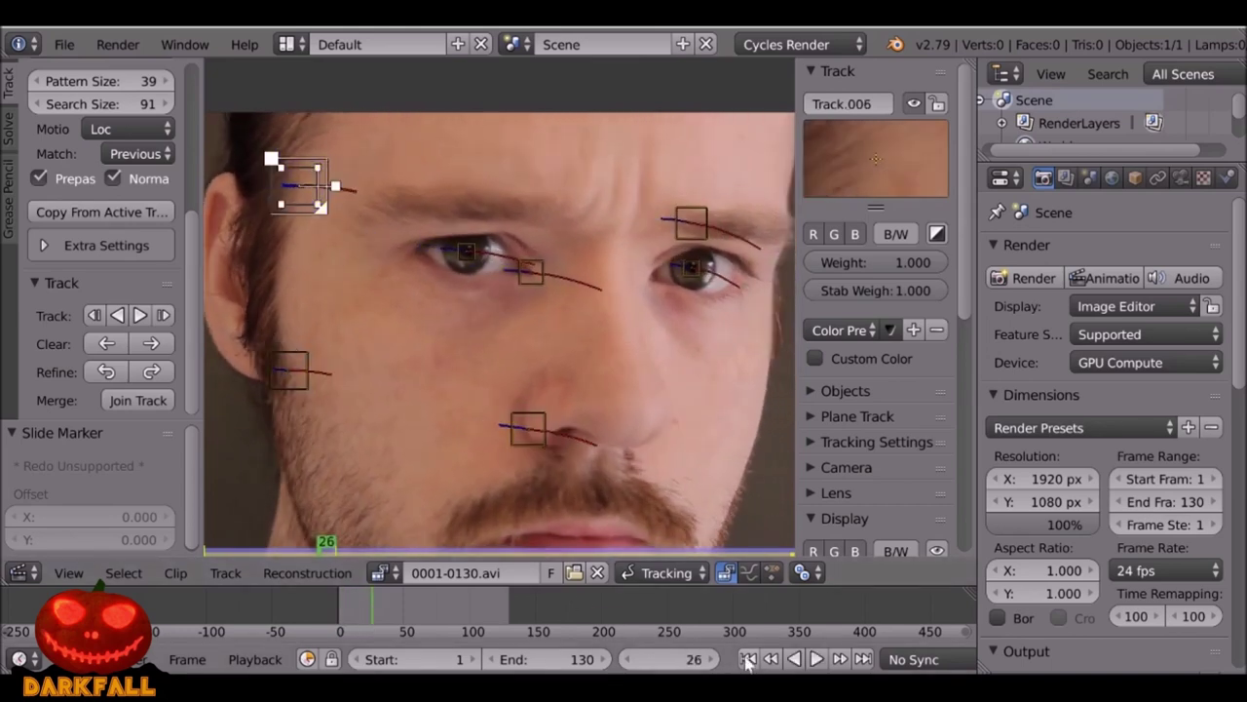
pyautogui.hotkey('shift', 'Left')
pyautogui.press('x')
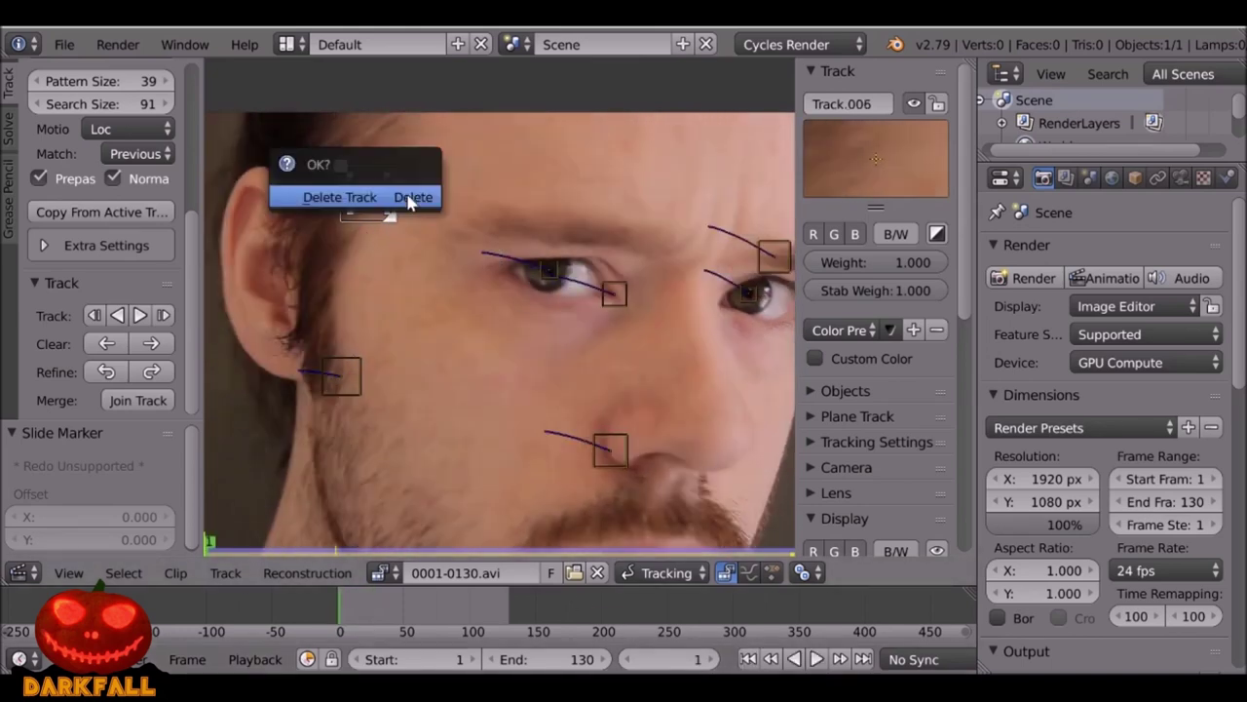
pyautogui.click(403, 196)
# Add a replacement marker on the temple hairline at frame 1, scale it about 2.29 times and shrink its search area.
pyautogui.scroll(3, 489, 241)
pyautogui.keyDown('ctrl'); pyautogui.click(449, 272); pyautogui.keyUp('ctrl')
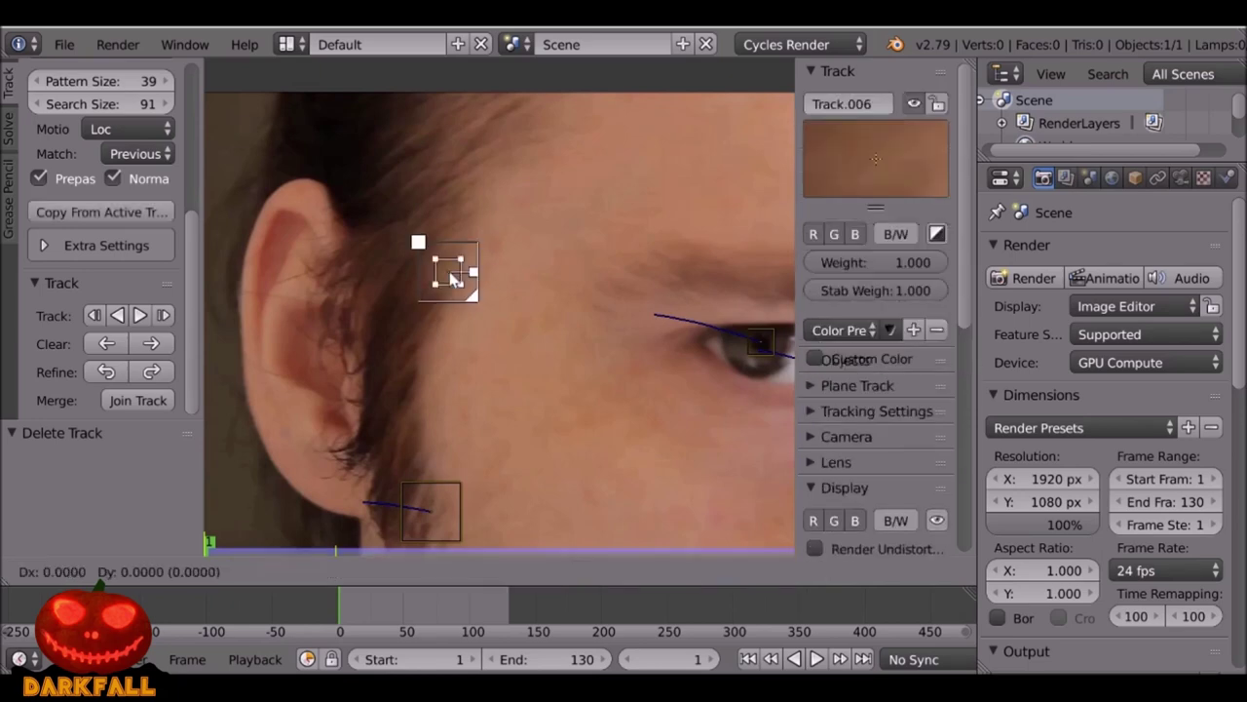
pyautogui.press('s')
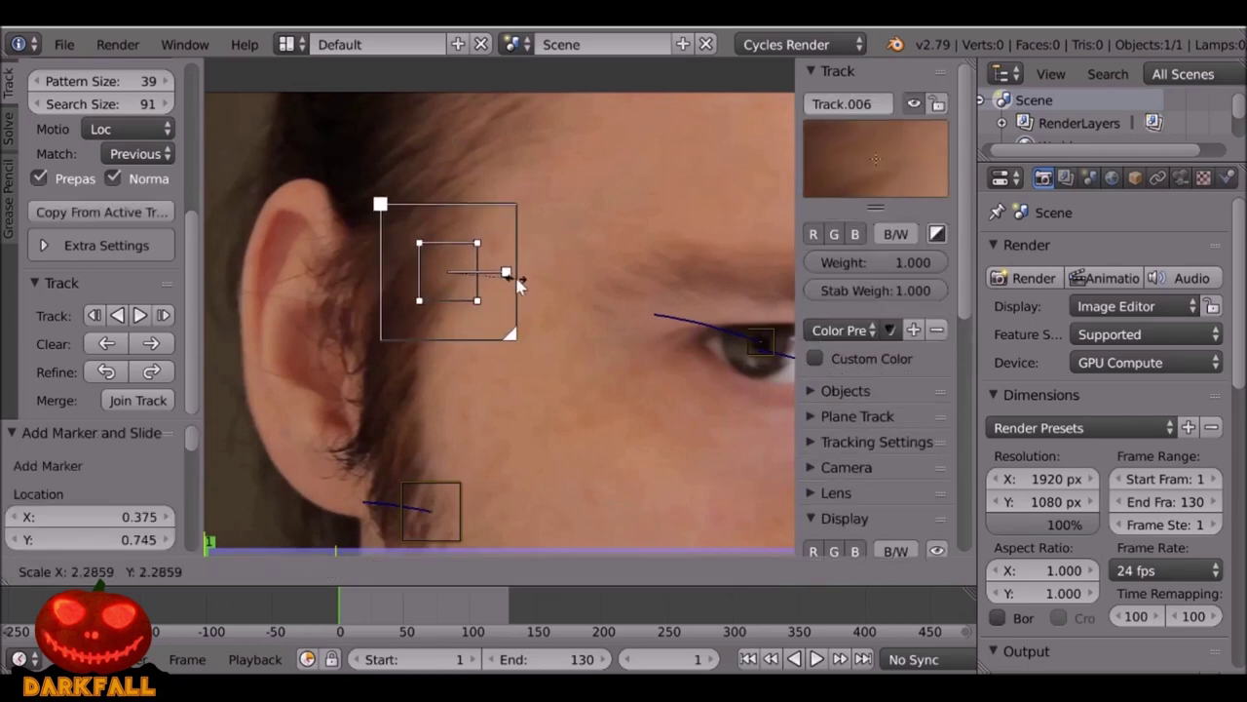
pyautogui.click(511, 287)
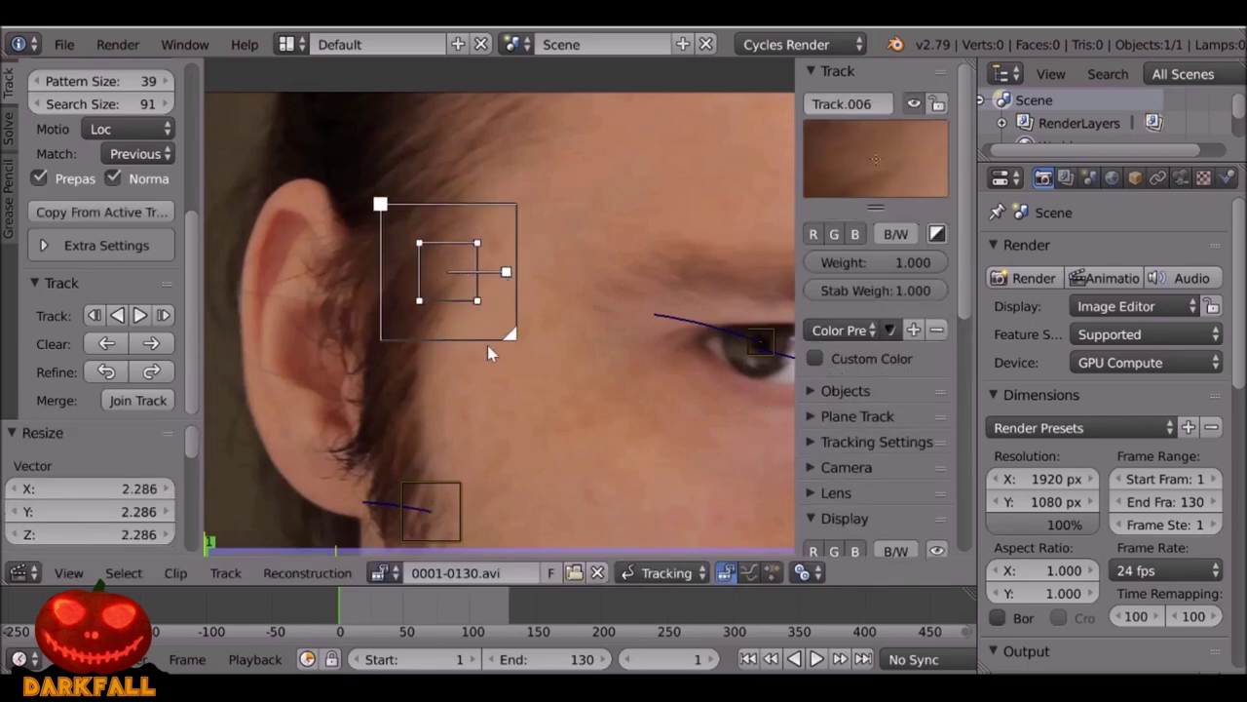
pyautogui.moveTo(509, 334); pyautogui.dragTo(493, 316)
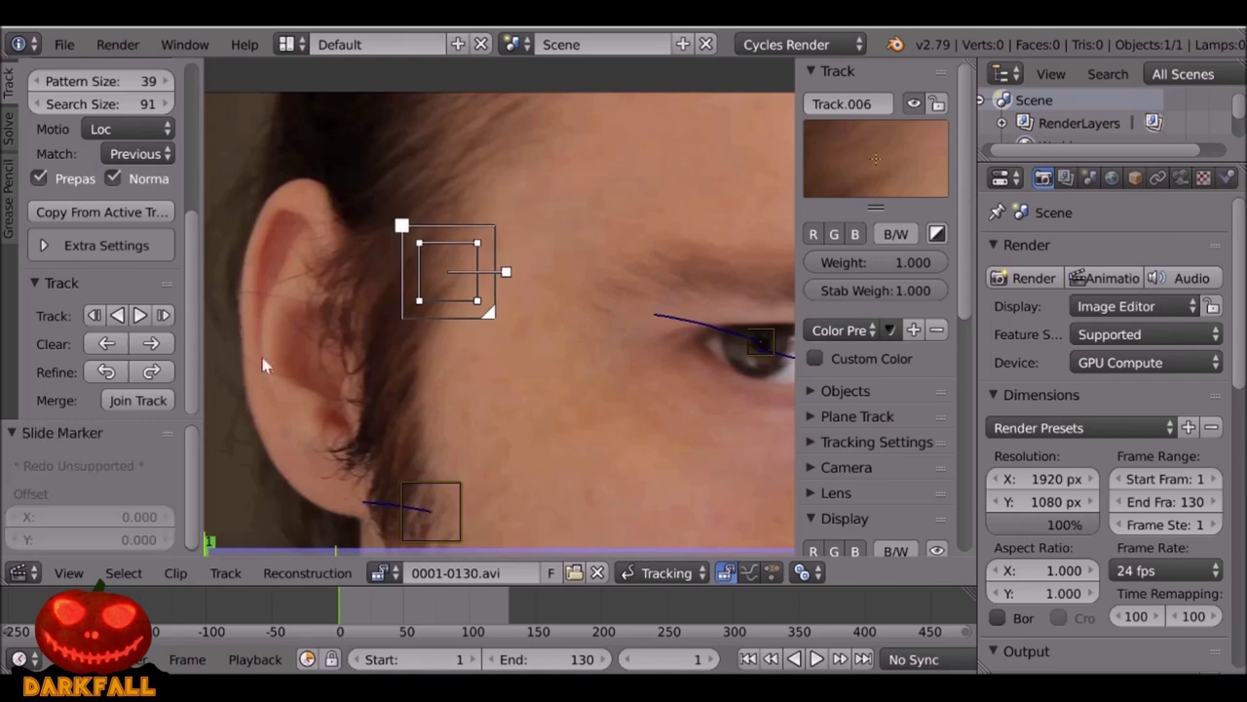
# Track the new temple hairline marker forward through the clip and return to frame 1.
pyautogui.click(140, 315)
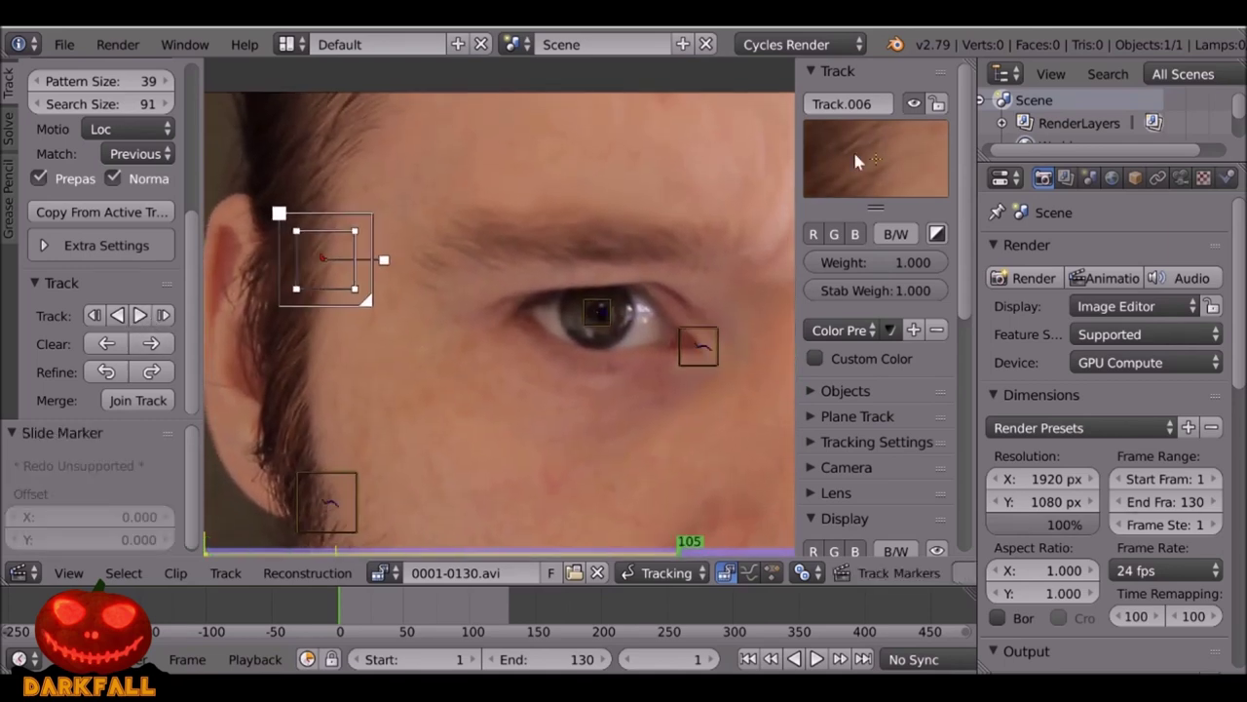
pyautogui.moveTo(507, 608); pyautogui.dragTo(341, 613)
pyautogui.scroll(-5, 593, 349)
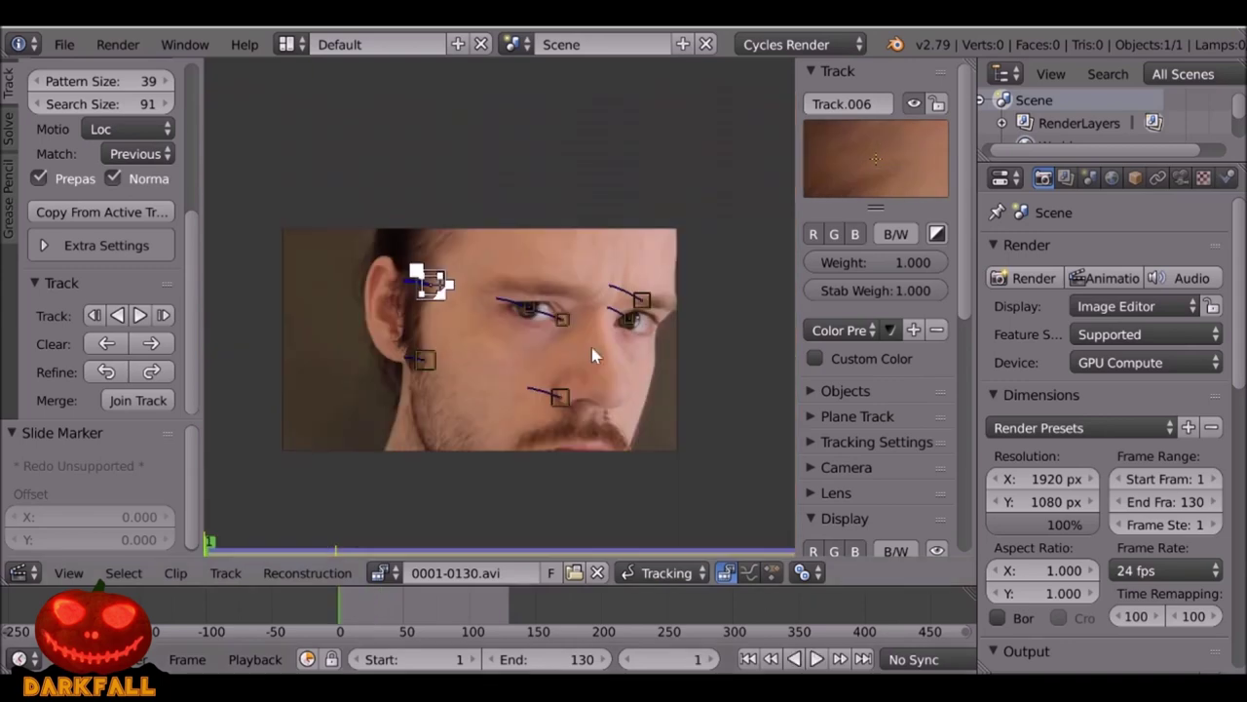
pyautogui.scroll(2, 593, 349)
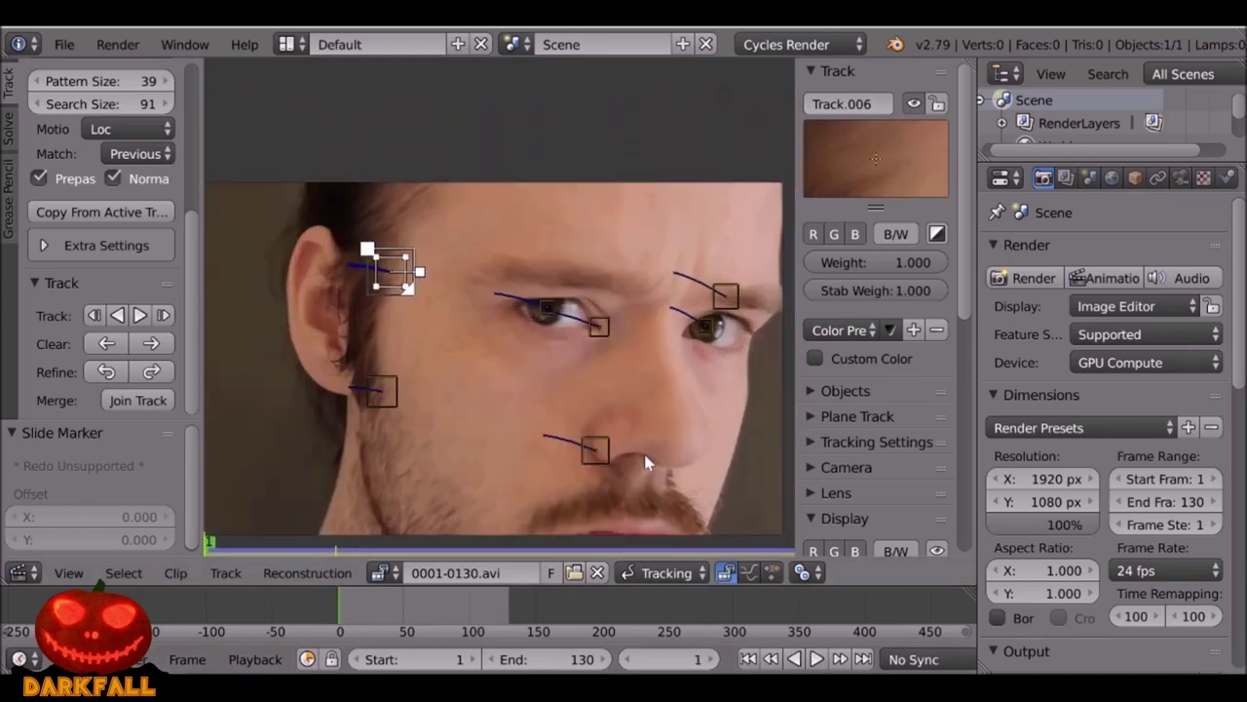
# Switch the clip editor to Mask mode, select the pupil marker nearest the ear and place the 2D cursor at its centre.
pyautogui.click(668, 574)
pyautogui.click(663, 521)
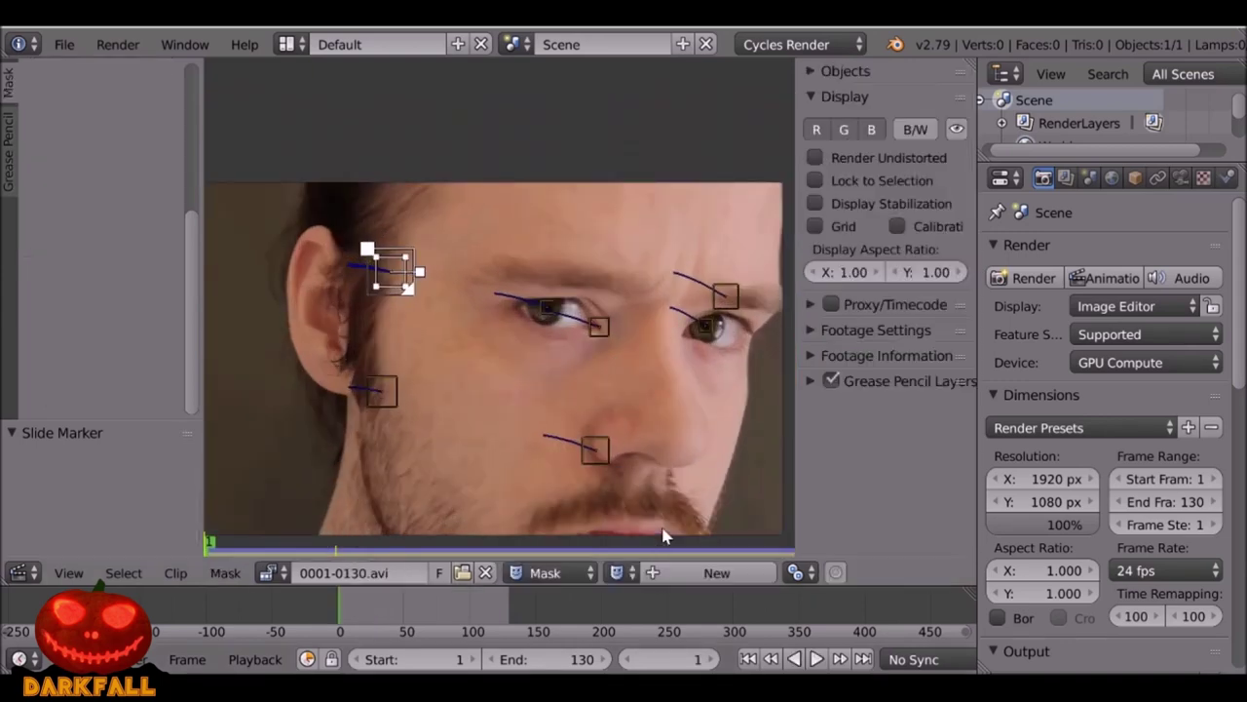
pyautogui.moveTo(650, 423); pyautogui.dragTo(572, 406, button='middle')
pyautogui.scroll(3, 575, 410)
pyautogui.scroll(2, 406, 273)
pyautogui.moveTo(396, 277); pyautogui.dragTo(514, 312, button='middle')
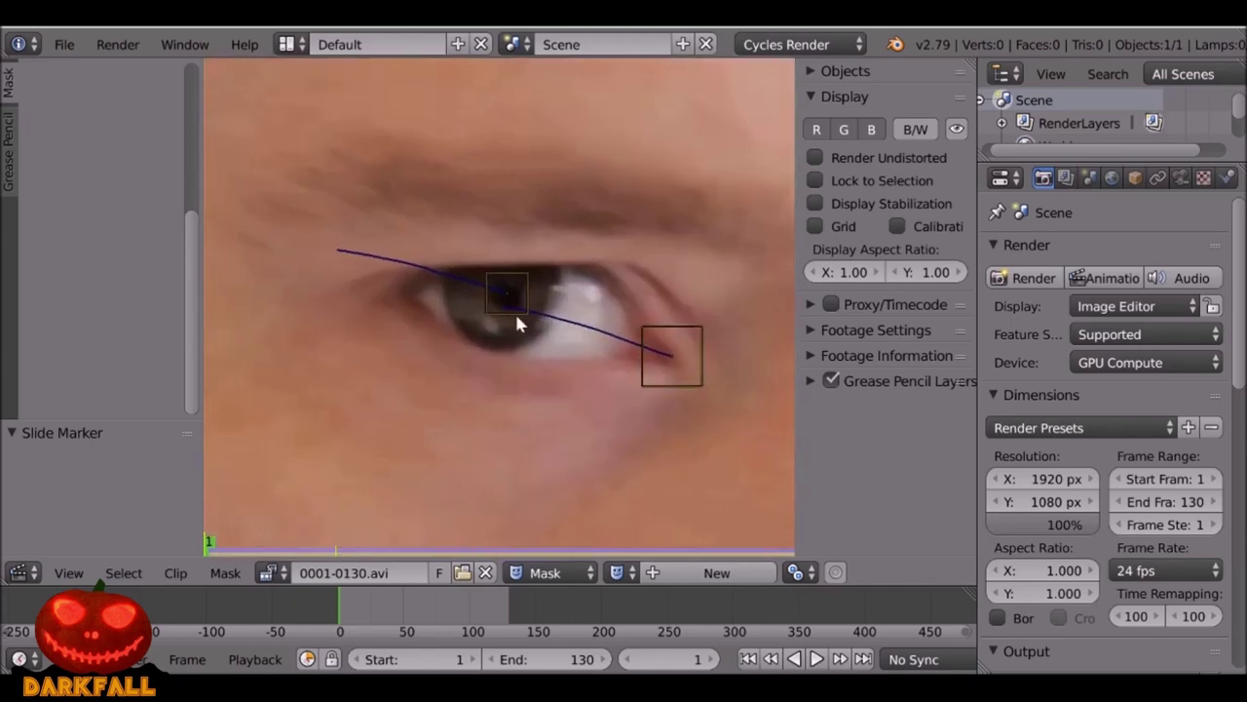
pyautogui.scroll(2, 516, 314)
pyautogui.rightClick(543, 263)
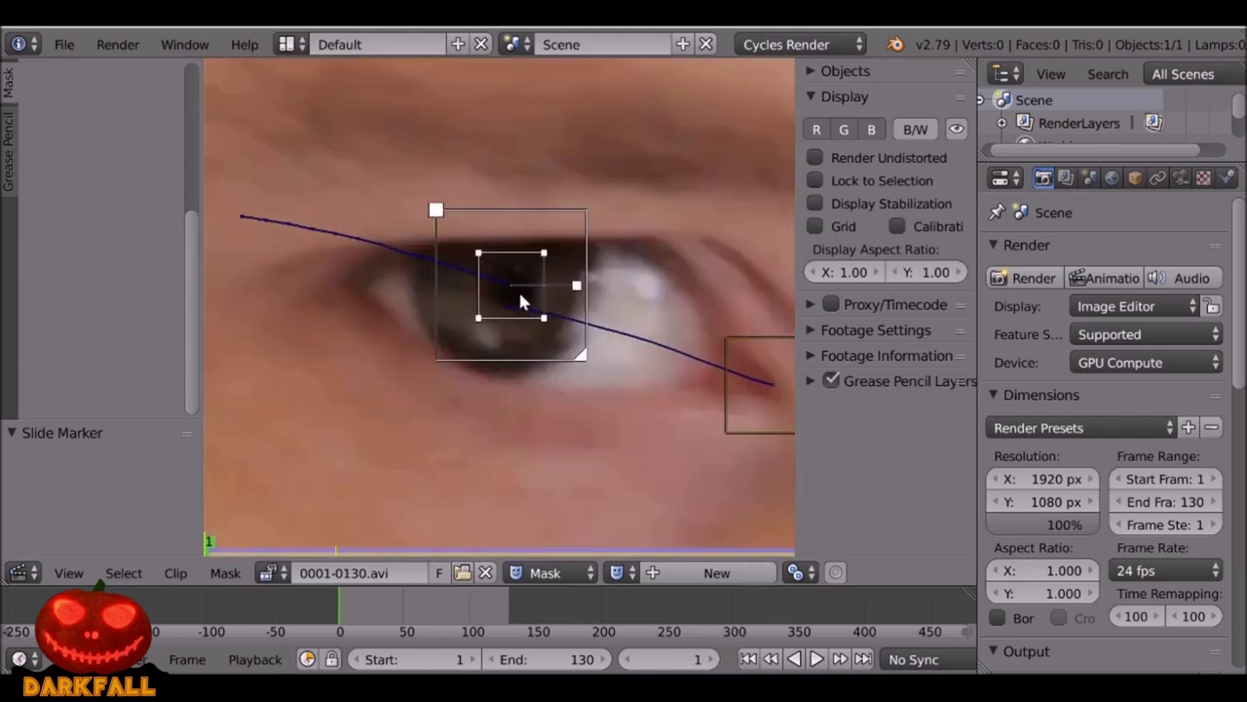
pyautogui.click(513, 285)
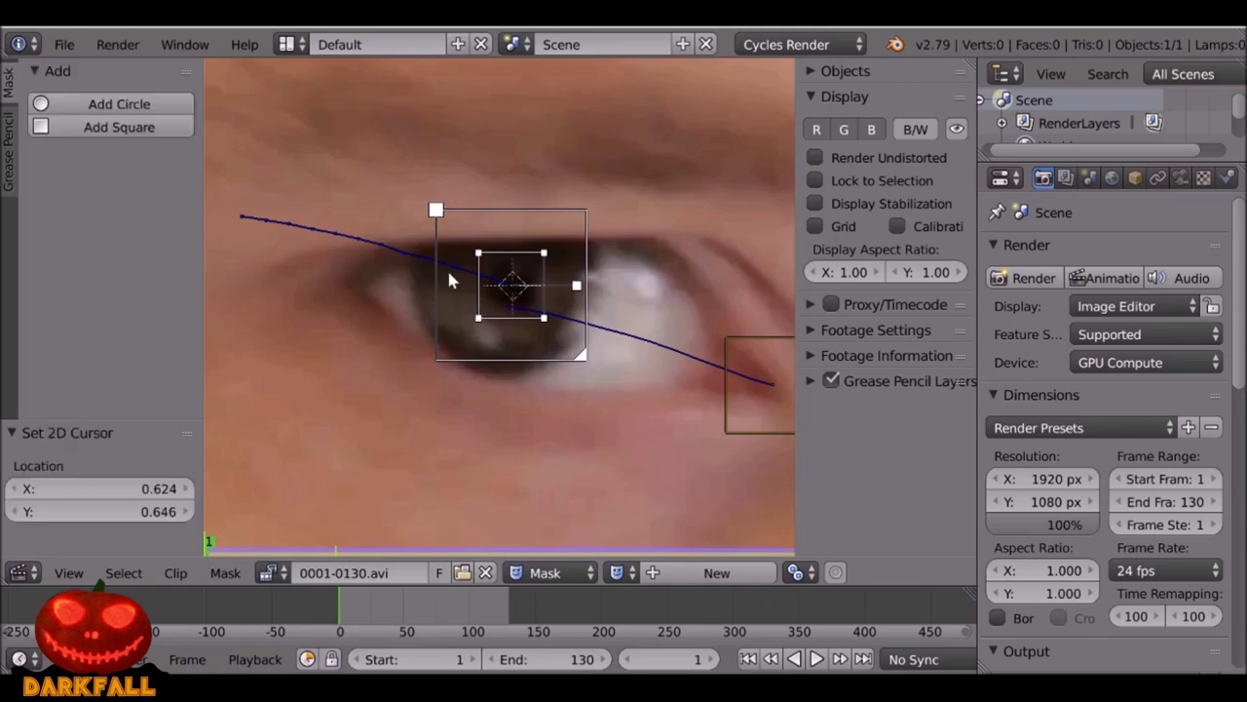
# Add a circle mask of size 100 at the 2D cursor and set the pivot point to Bounding Box Center.
pyautogui.hotkey('shift', 'a')
pyautogui.click(416, 275)
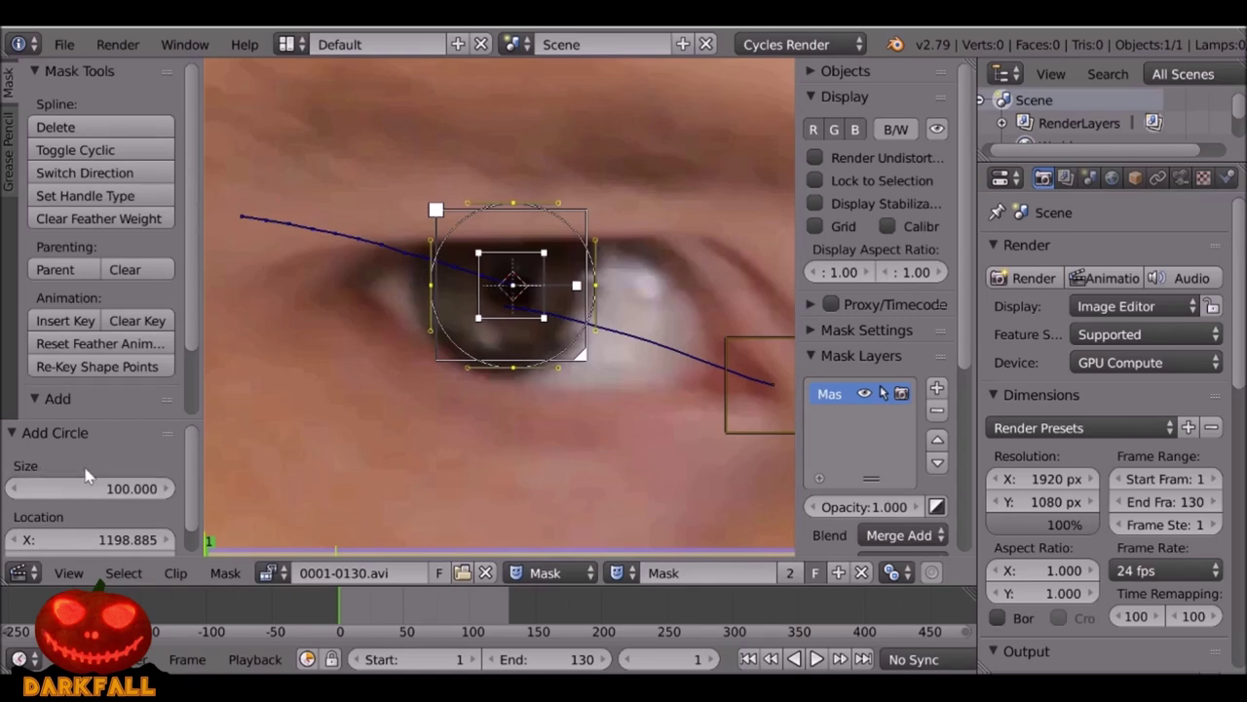
pyautogui.scroll(-1, 78, 487)
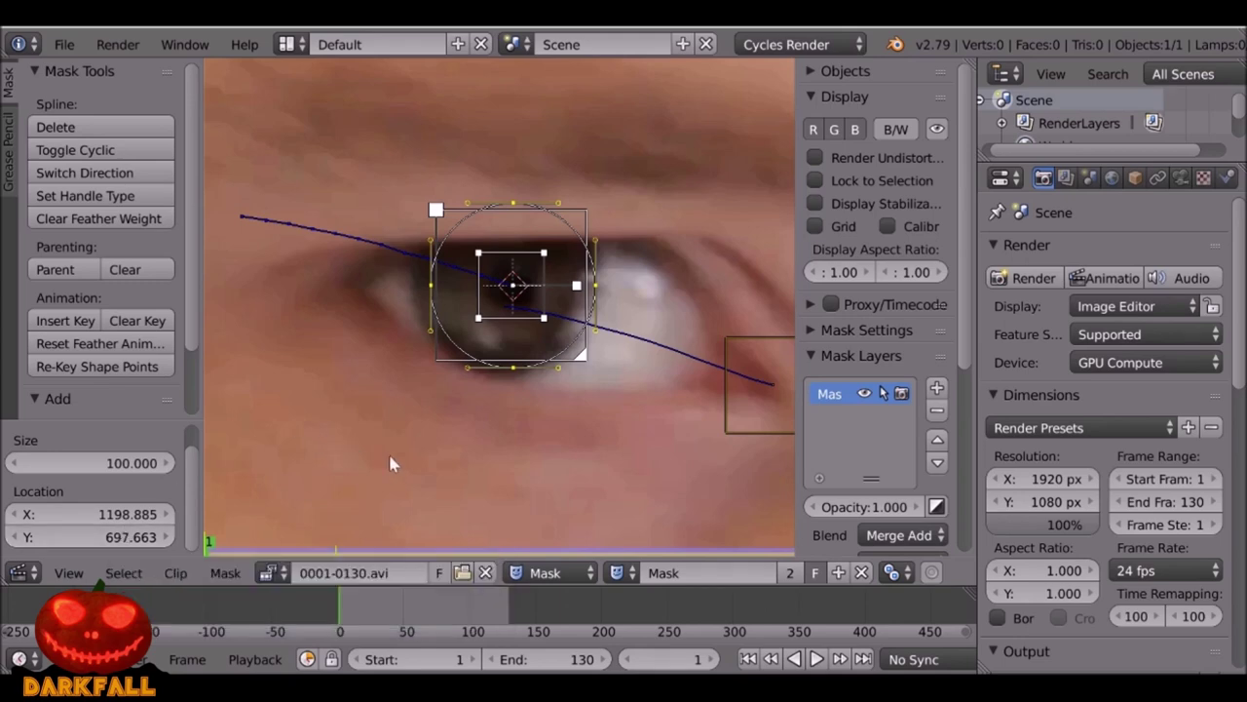
pyautogui.click(894, 574)
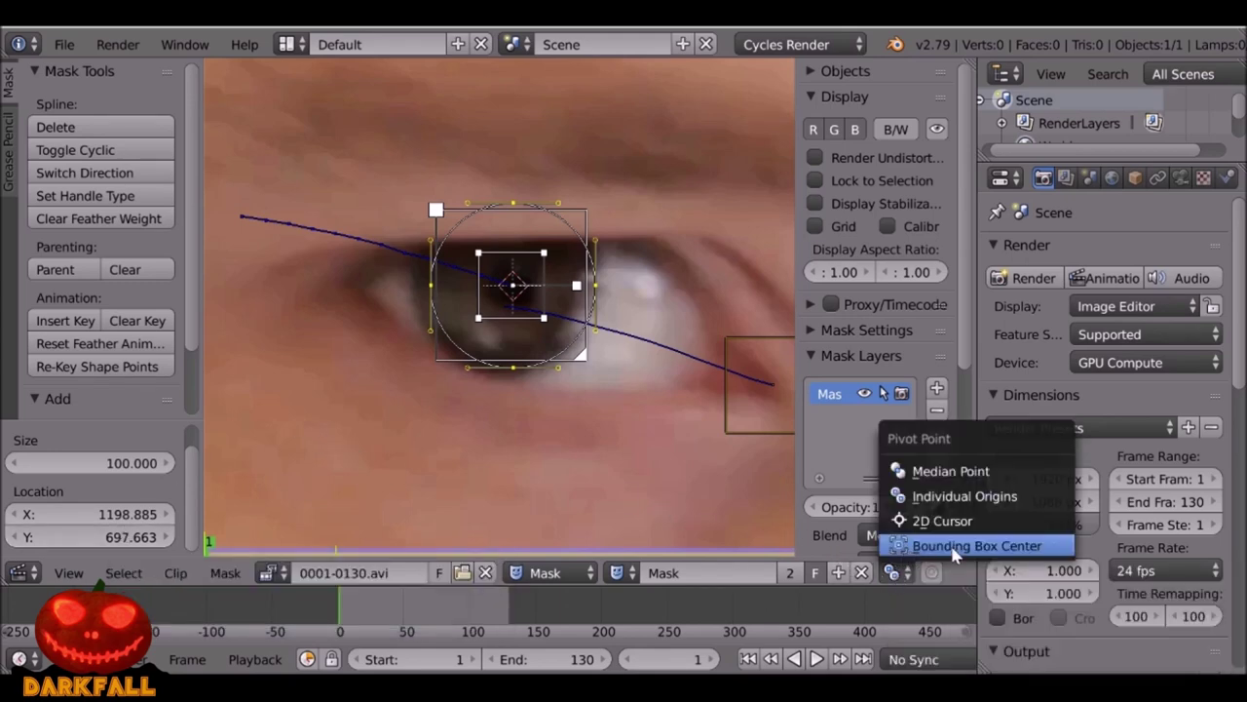
pyautogui.click(1006, 549)
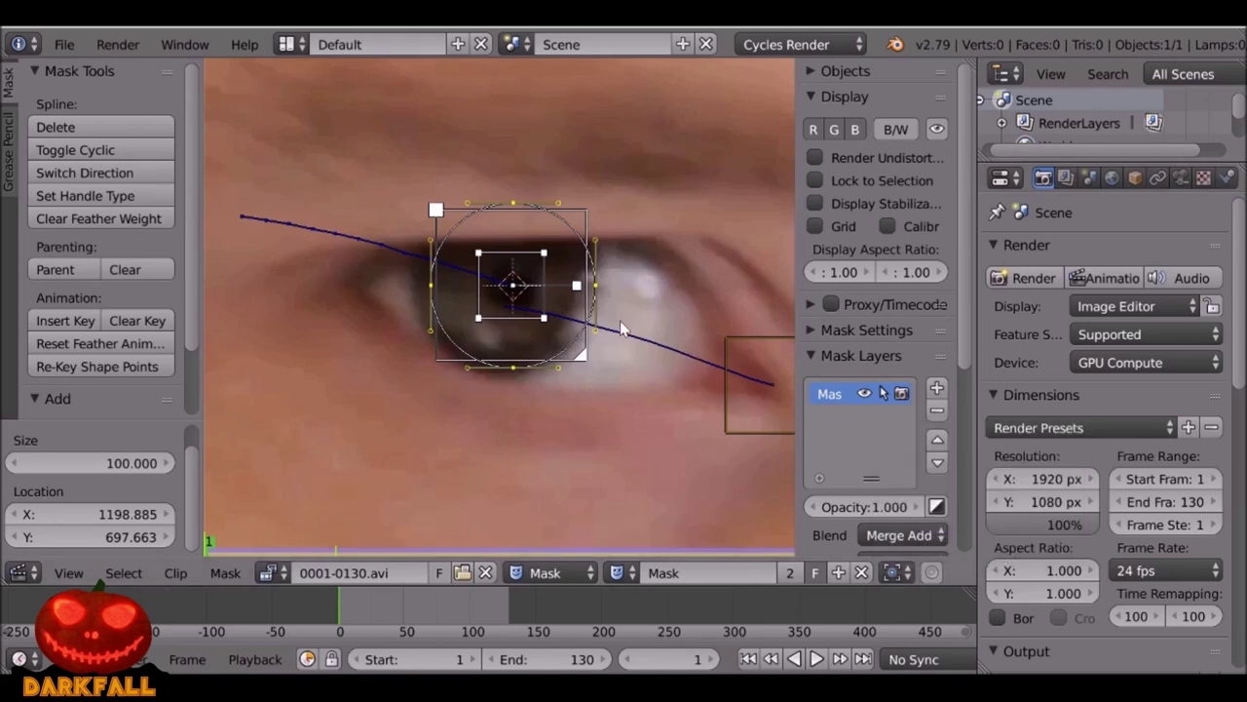
# Scale the circle mask by about 0.989 and move it slightly toward the ear to center it on the iris.
pyautogui.press('s')
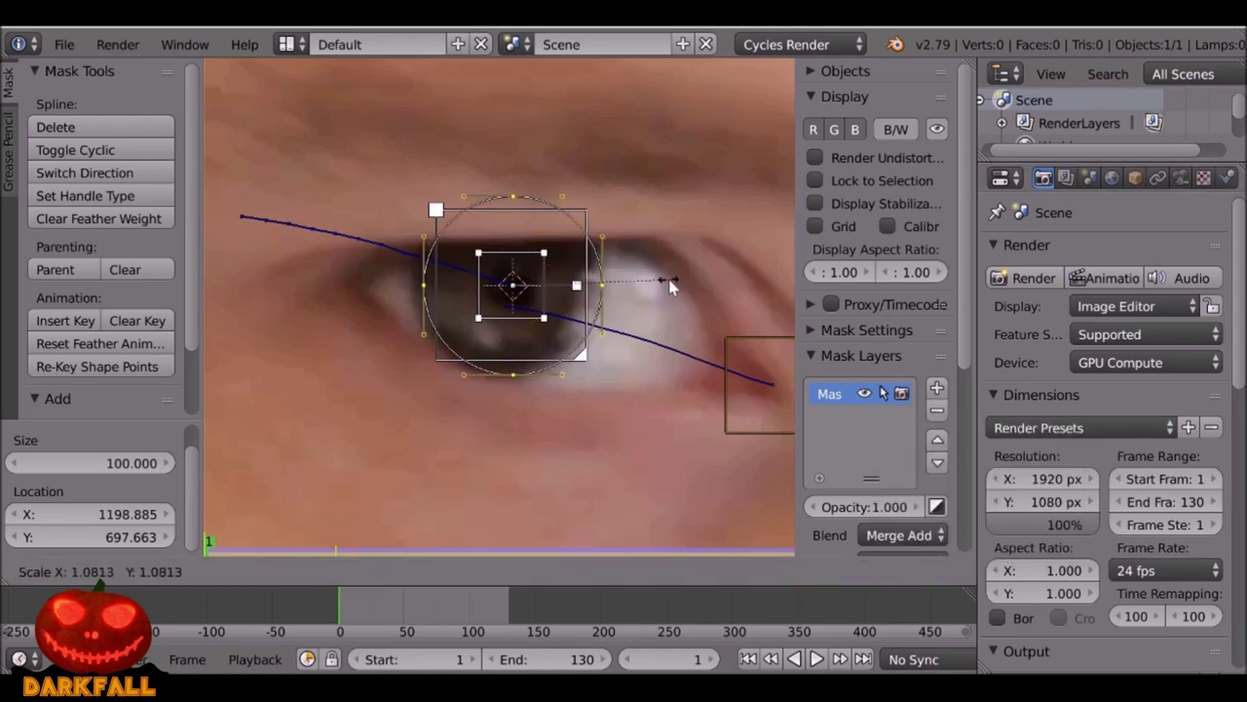
pyautogui.click(655, 273)
pyautogui.scroll(2, 655, 273)
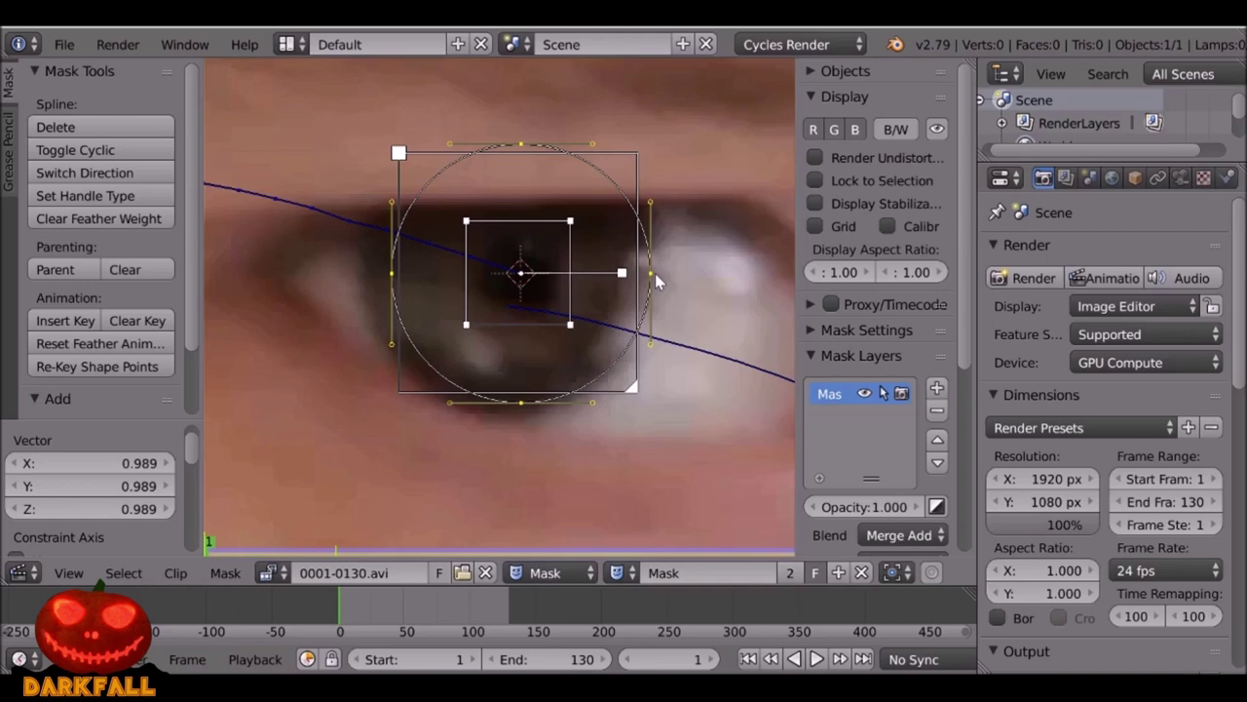
pyautogui.press('g')
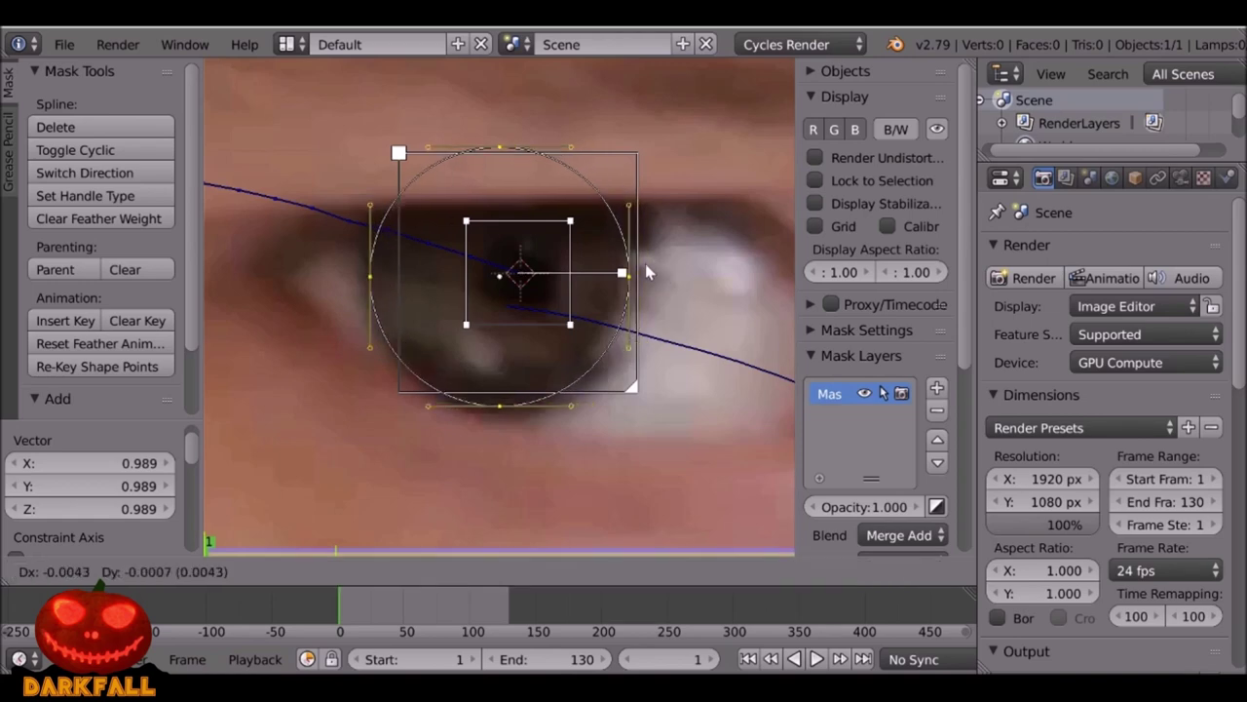
pyautogui.click(645, 263)
# Fine-tune the circle mask's size and position until its outline matches the edge of the iris.
pyautogui.scroll(2, 506, 298)
pyautogui.press('s')
pyautogui.click(681, 278)
pyautogui.press('g')
pyautogui.click(692, 283)
pyautogui.press('s')
pyautogui.click(696, 284)
pyautogui.press('g')
pyautogui.click(693, 273)
pyautogui.scroll(-2, 604, 279)
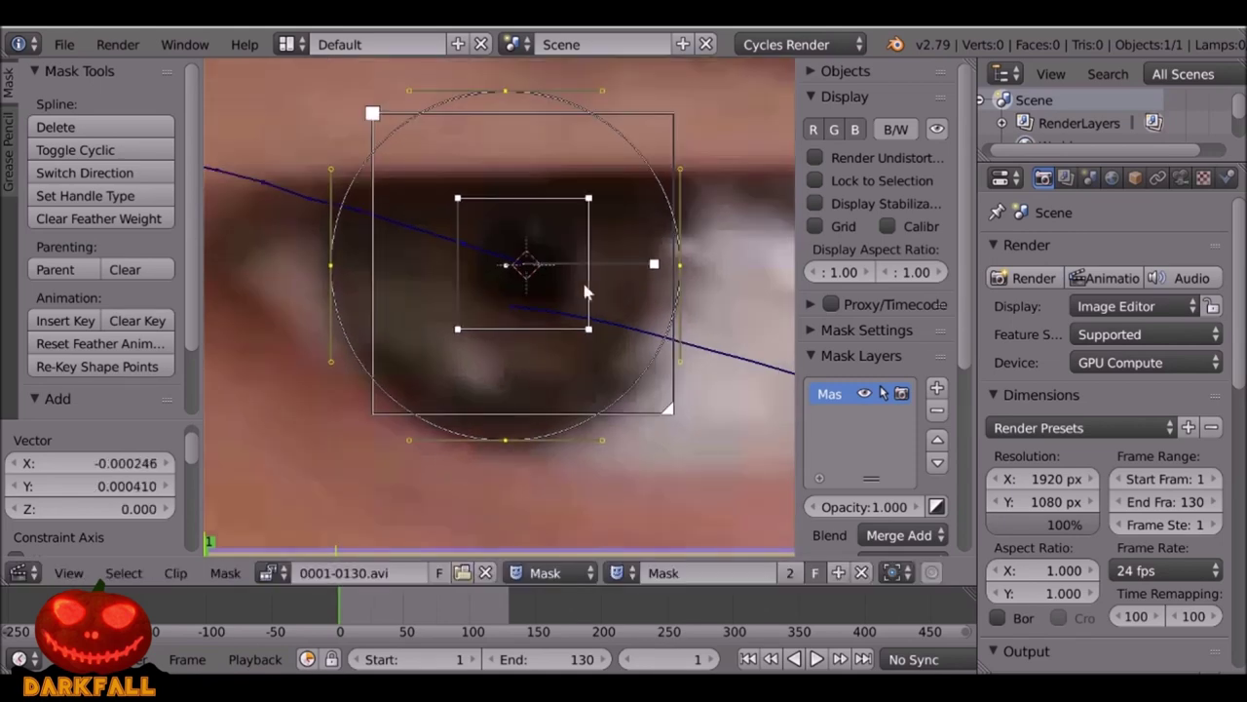
pyautogui.scroll(-2, 444, 283)
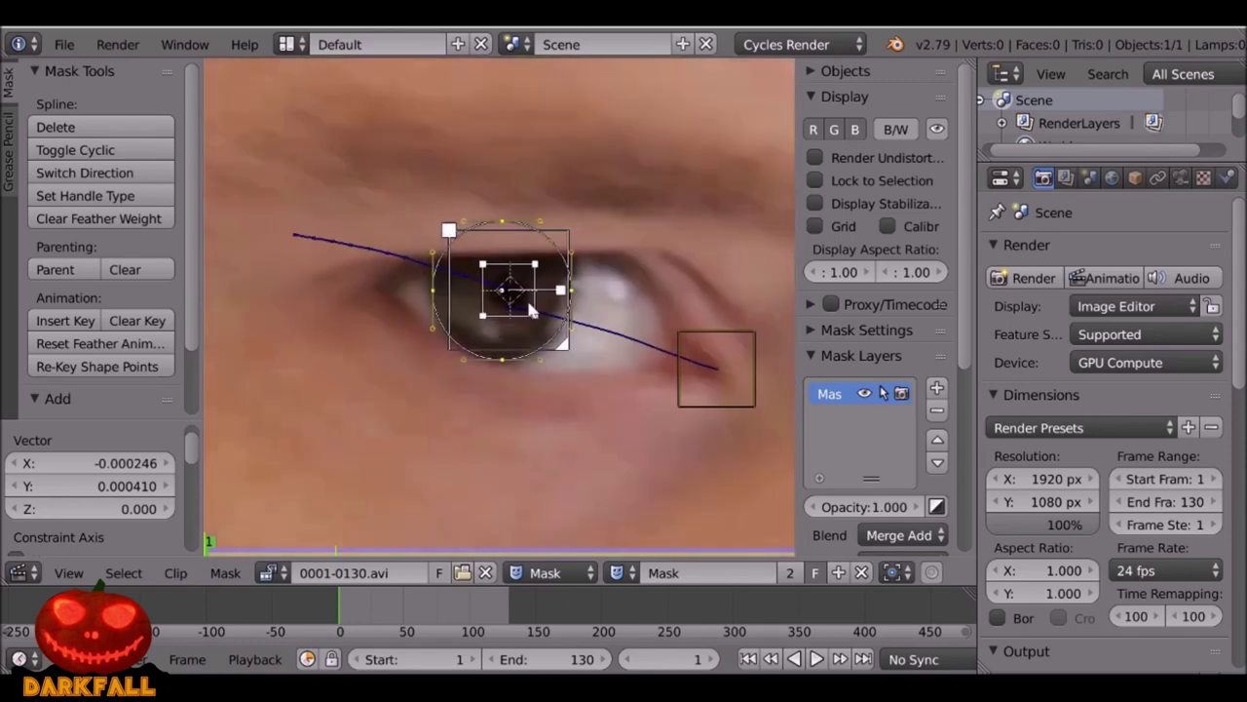
pyautogui.scroll(-2, 534, 327)
pyautogui.scroll(2, 584, 332)
pyautogui.rightClick(719, 336)
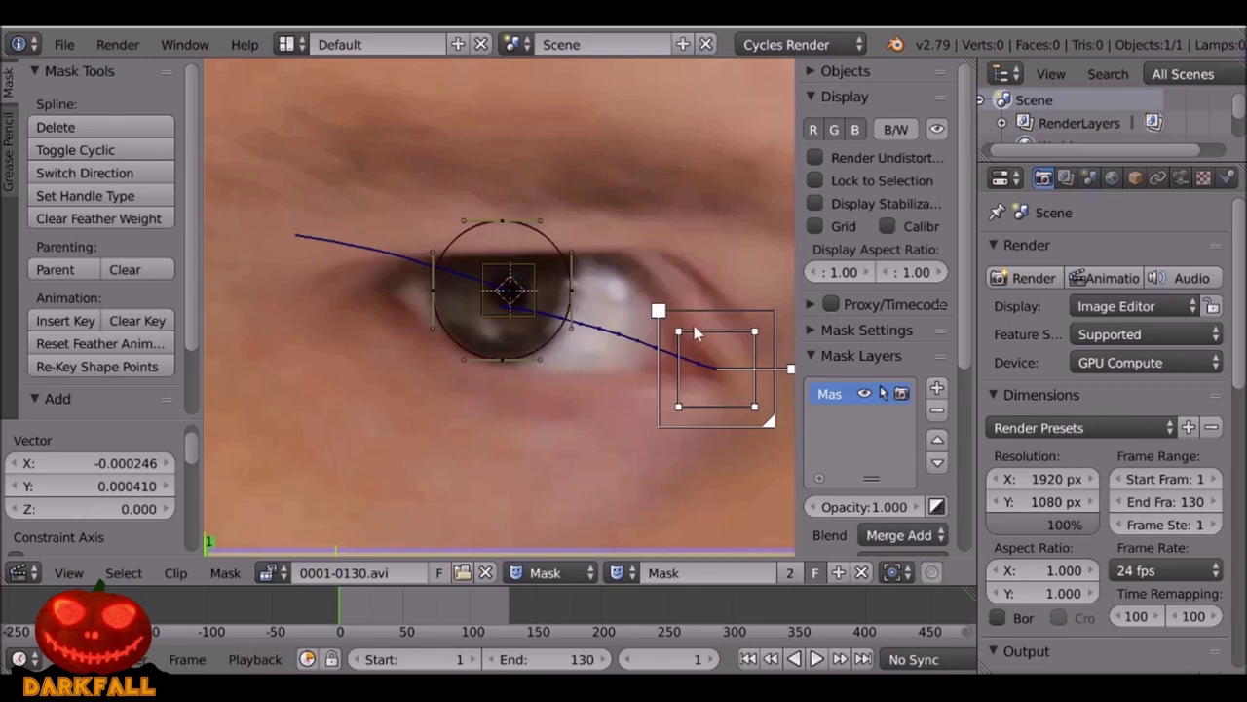
pyautogui.scroll(-5, 701, 343)
pyautogui.rightClick(721, 276)
pyautogui.rightClick(705, 333)
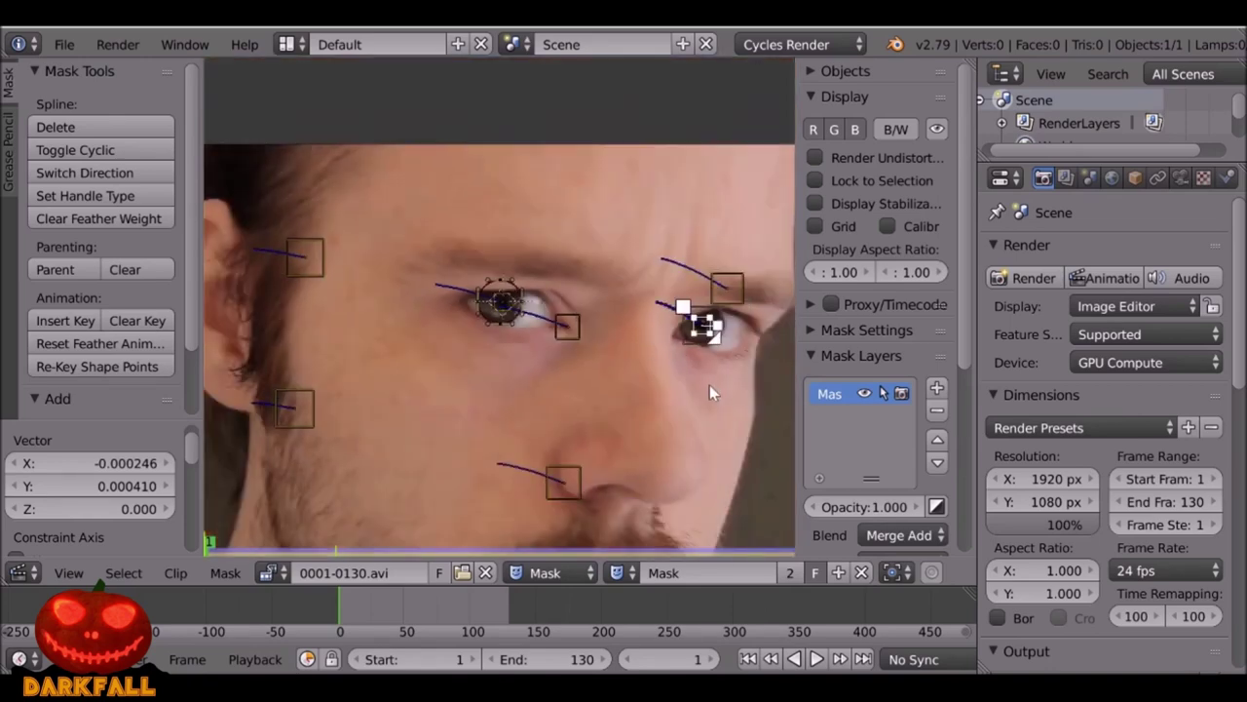
# Select the pupil marker and all points of the circle mask, and parent the mask to that marker.
pyautogui.scroll(5, 709, 385)
pyautogui.rightClick(470, 254)
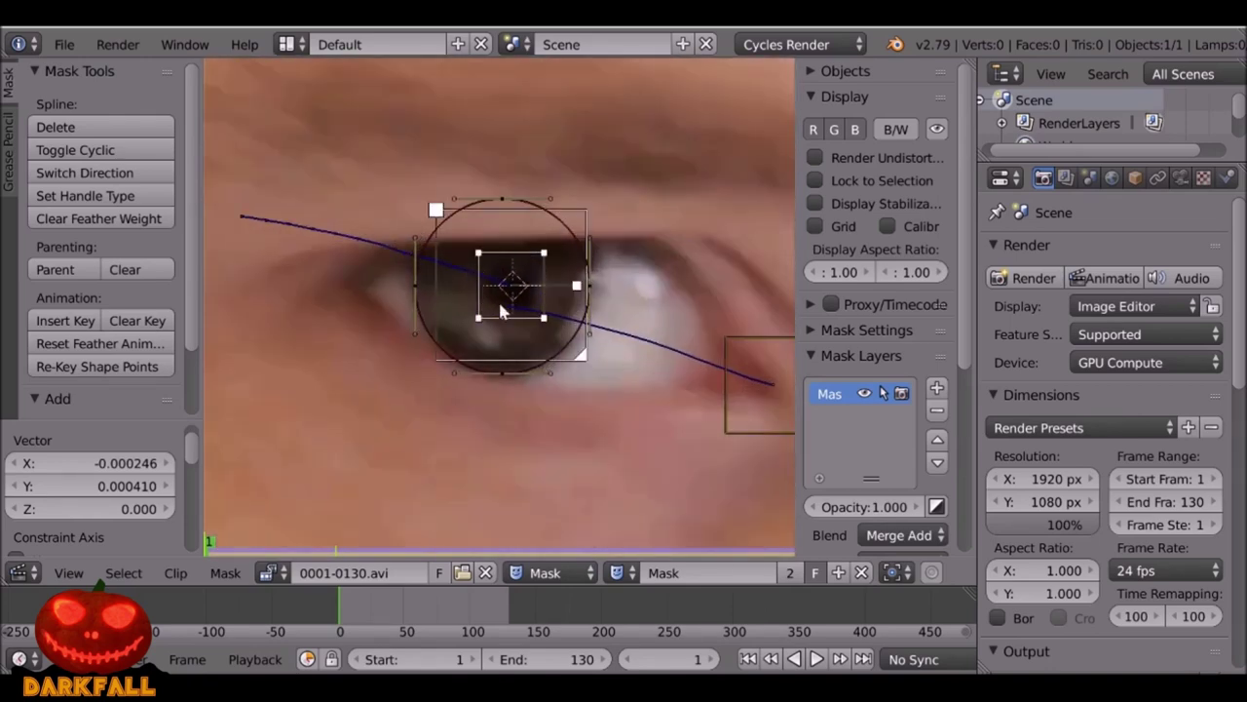
pyautogui.press('b')
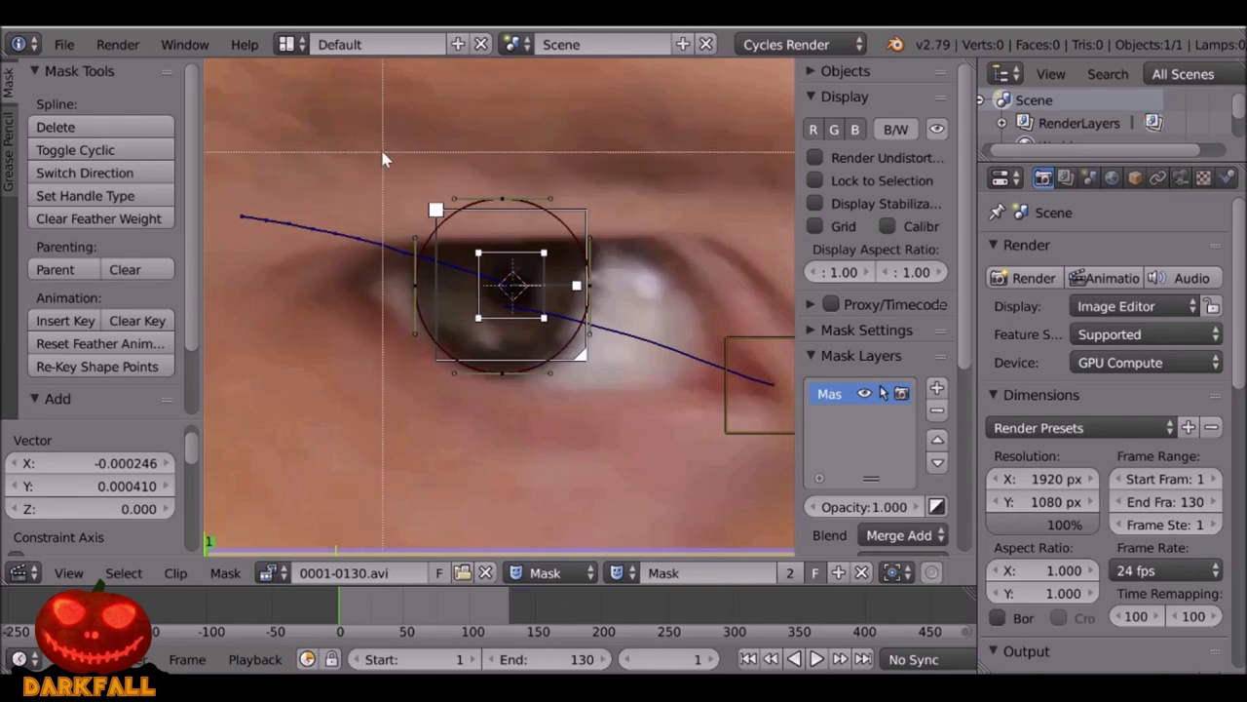
pyautogui.moveTo(371, 142); pyautogui.dragTo(633, 394)
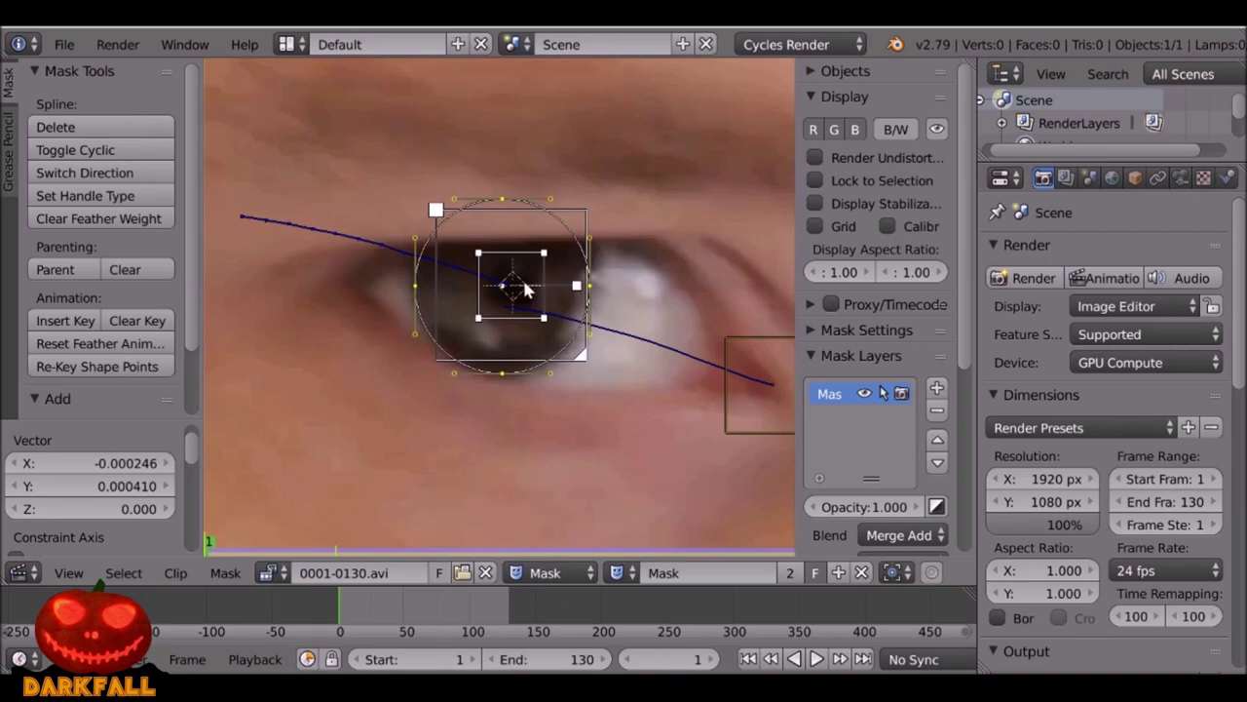
pyautogui.hotkey('ctrl', 'p')
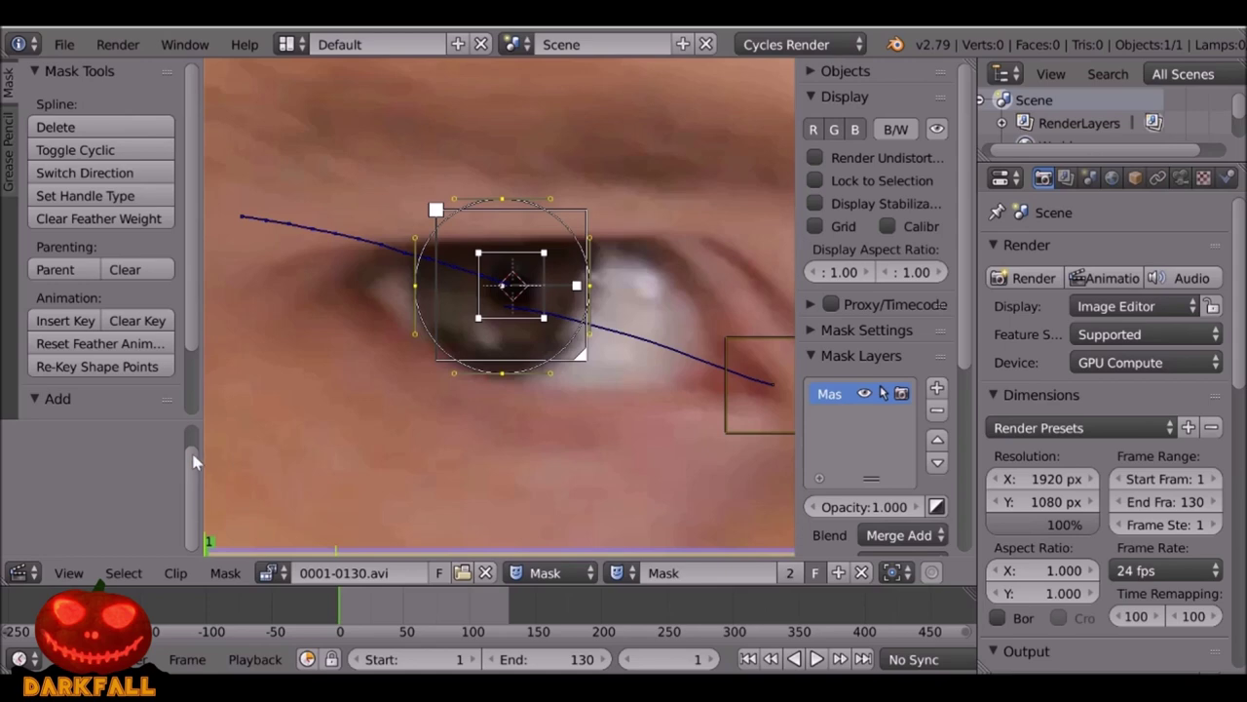
pyautogui.hotkey('ctrl', 'p')
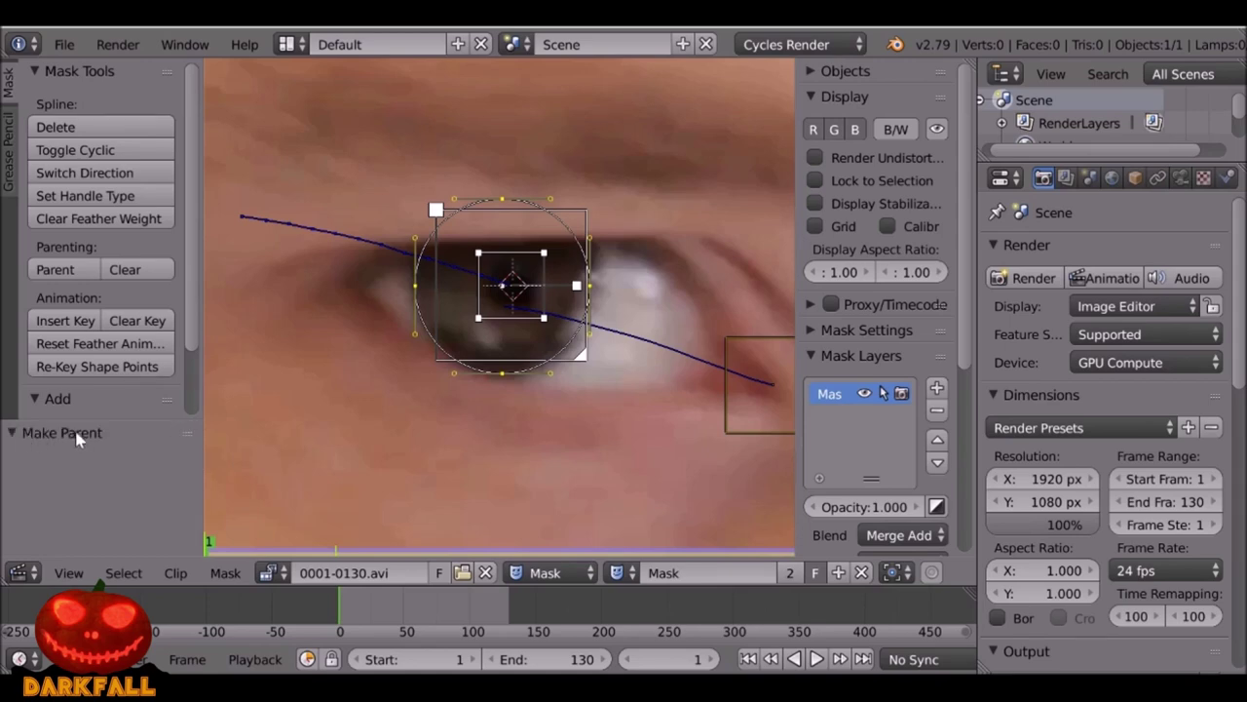
# Check at frame 31 that the circle mask follows the pupil, and at frame 1 scale it by about 1.078.
pyautogui.press('Up')
pyautogui.press('Up')
pyautogui.press('Up')
pyautogui.scroll(-2, 340, 463)
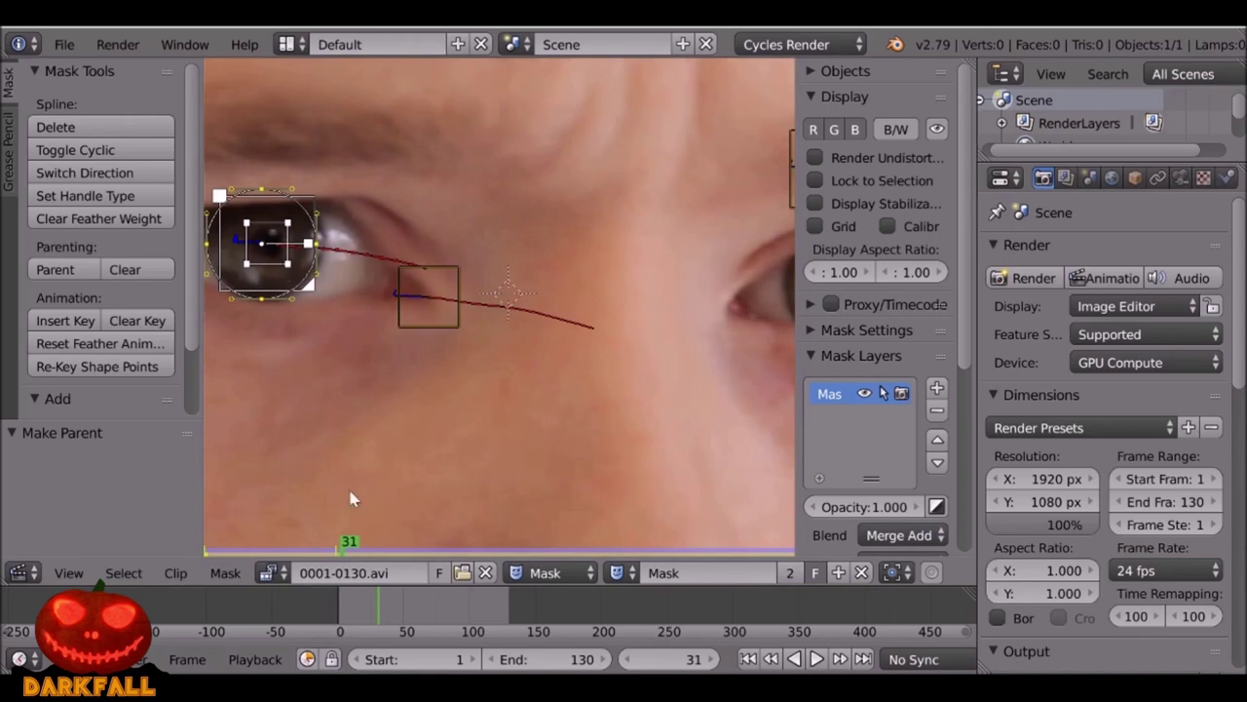
pyautogui.press('Up')
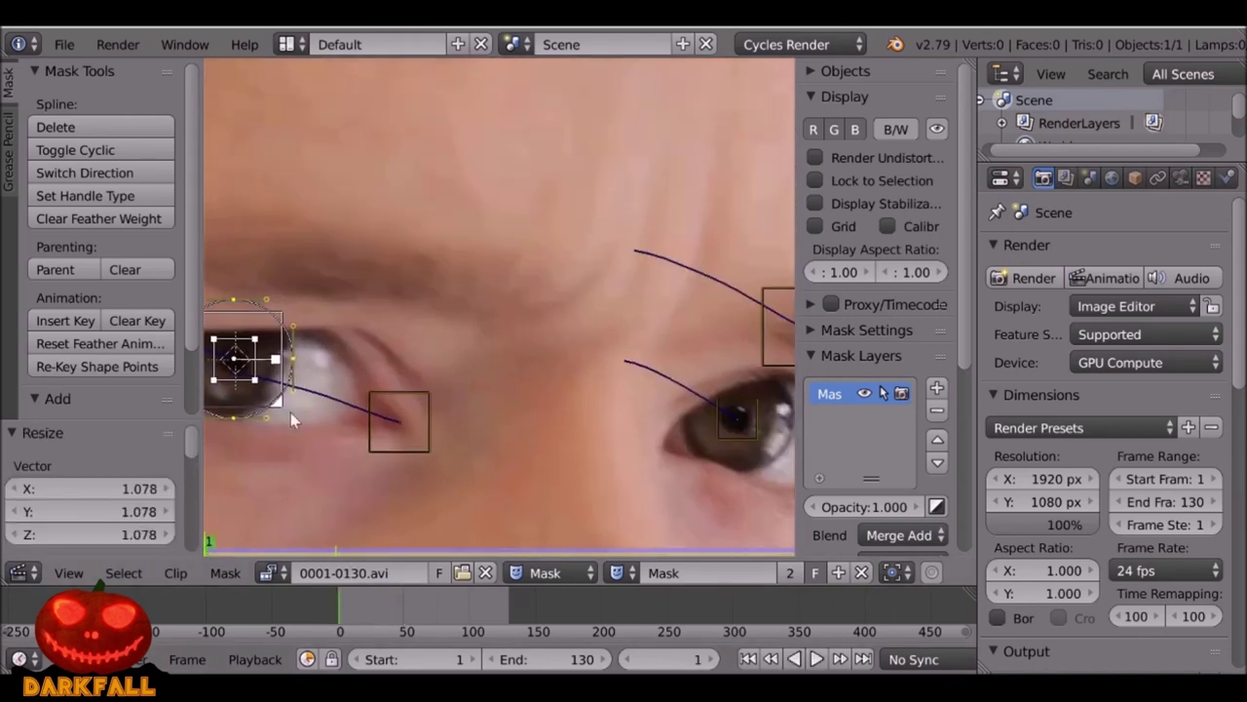
# Select the pupil marker of the other eye, place the 2D cursor on its pupil, and add a circle mask there.
pyautogui.moveTo(791, 482); pyautogui.dragTo(576, 363, button='middle')
pyautogui.scroll(3, 569, 360)
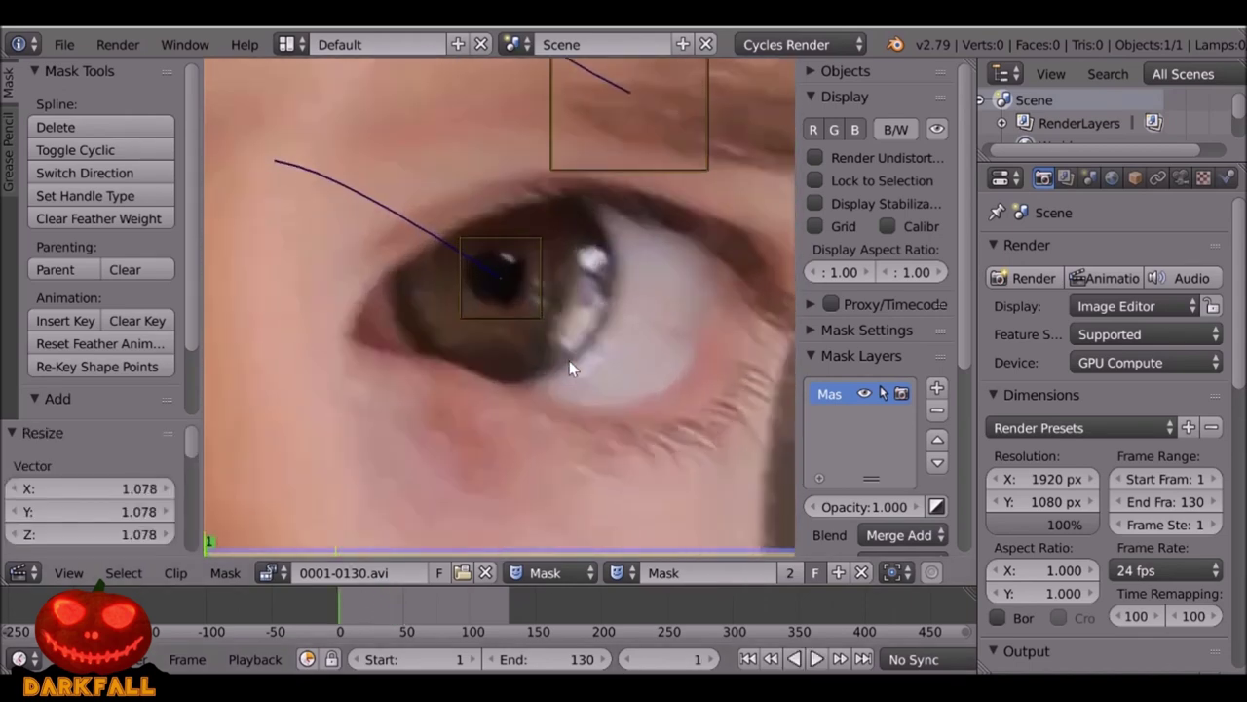
pyautogui.rightClick(531, 250)
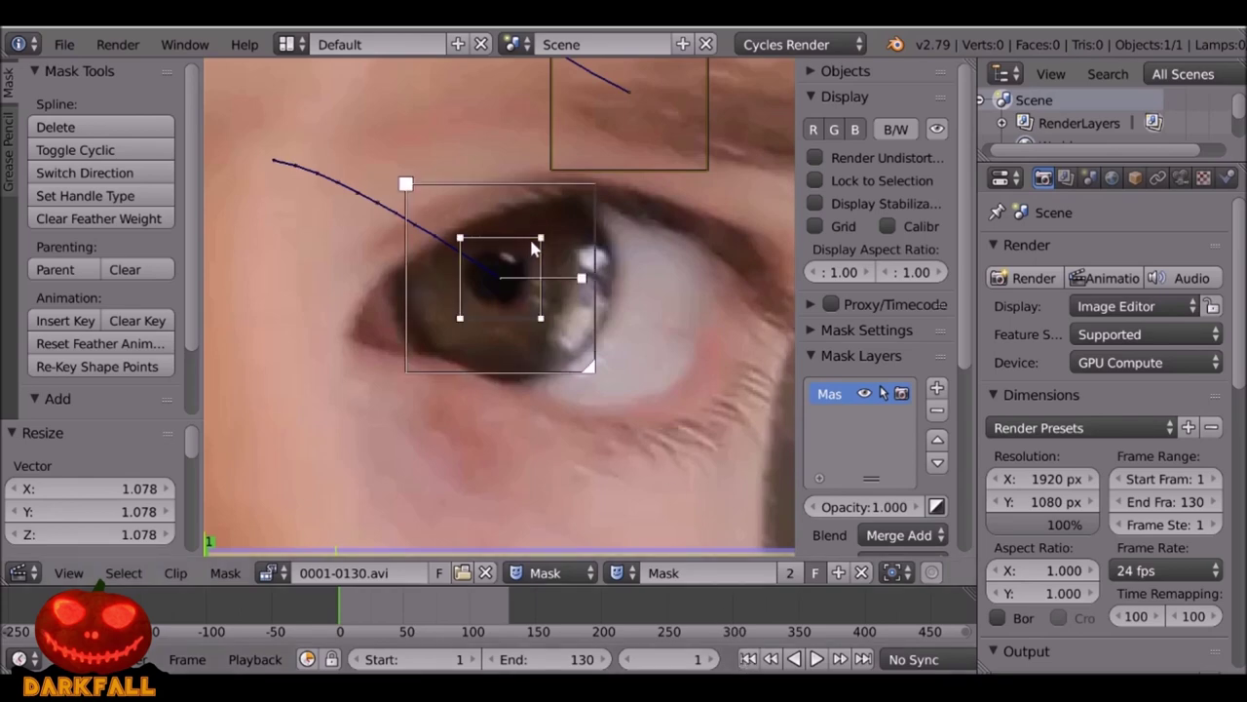
pyautogui.click(498, 278)
pyautogui.hotkey('shift', 'a')
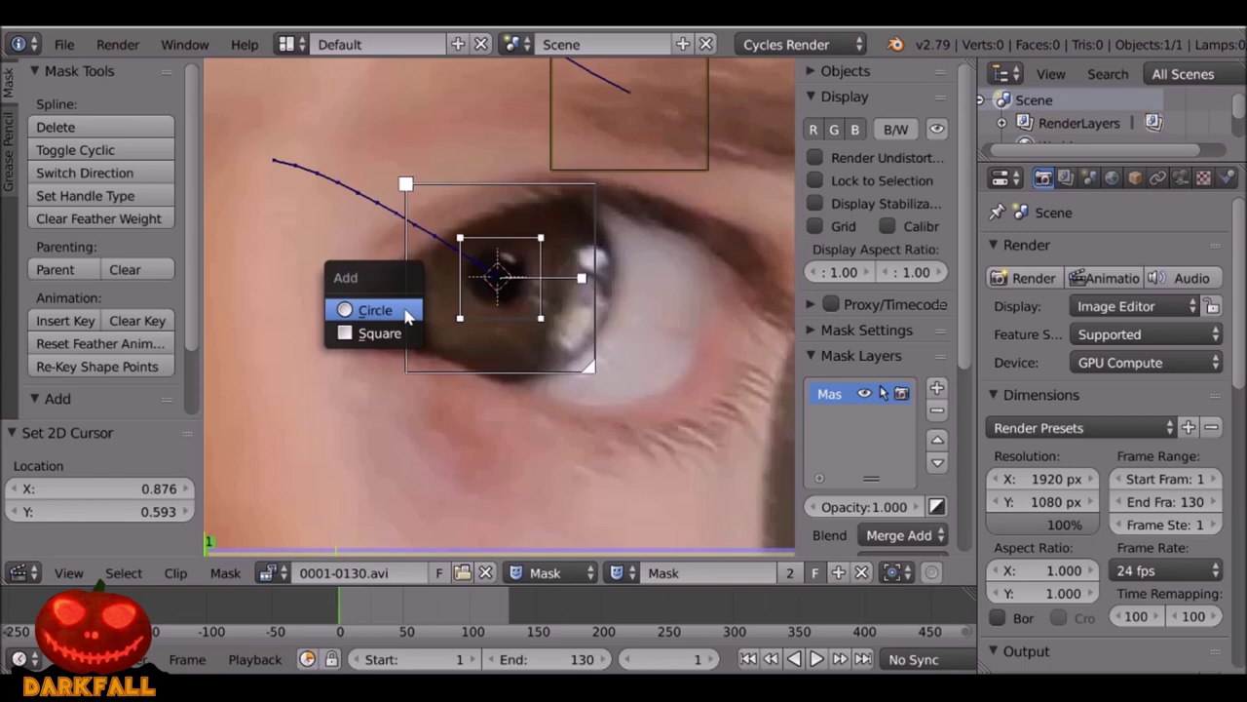
pyautogui.click(373, 310)
# Scale the new circle mask by about 1.088 and shift it slightly to match the edge of the iris.
pyautogui.scroll(2, 599, 259)
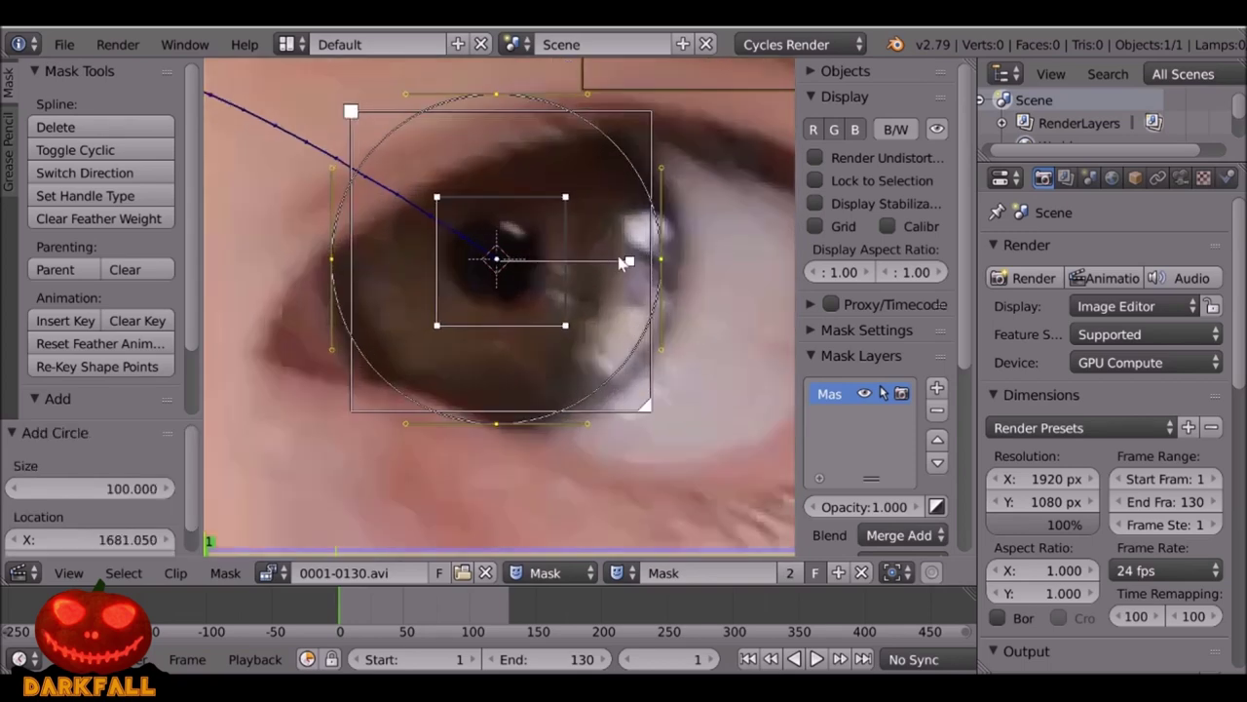
pyautogui.press('s')
pyautogui.click(633, 265)
pyautogui.press('g')
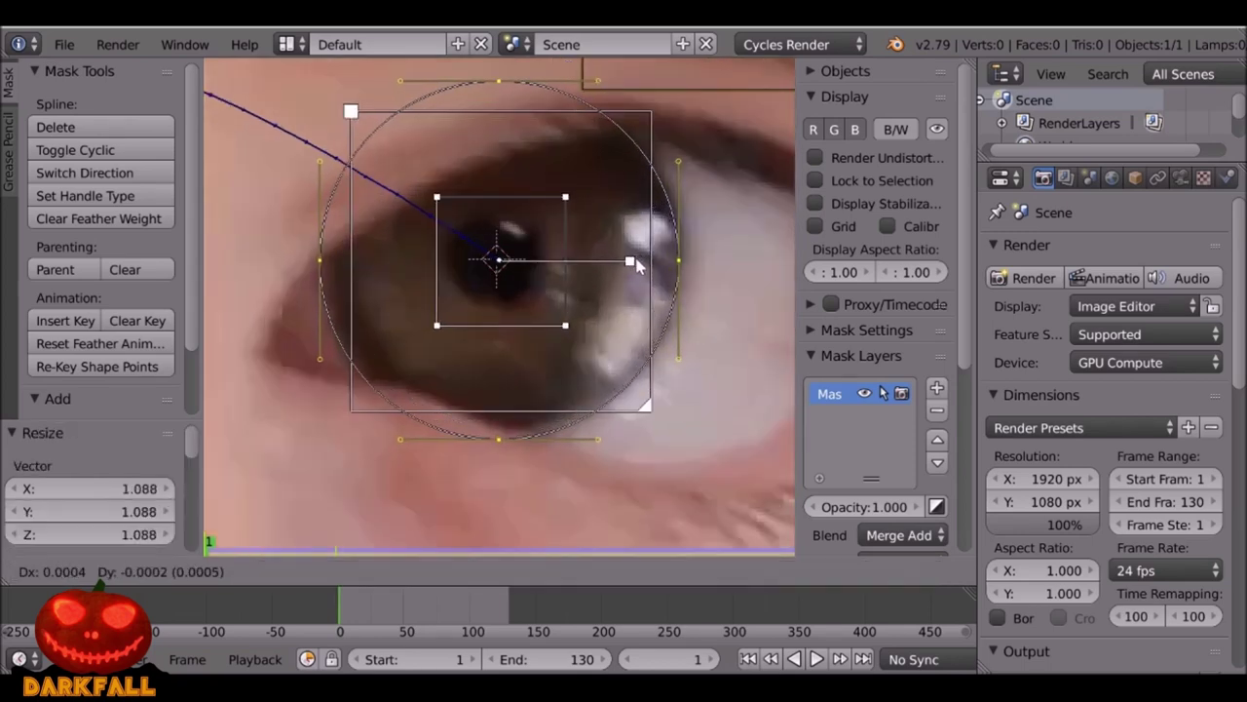
pyautogui.click(487, 130)
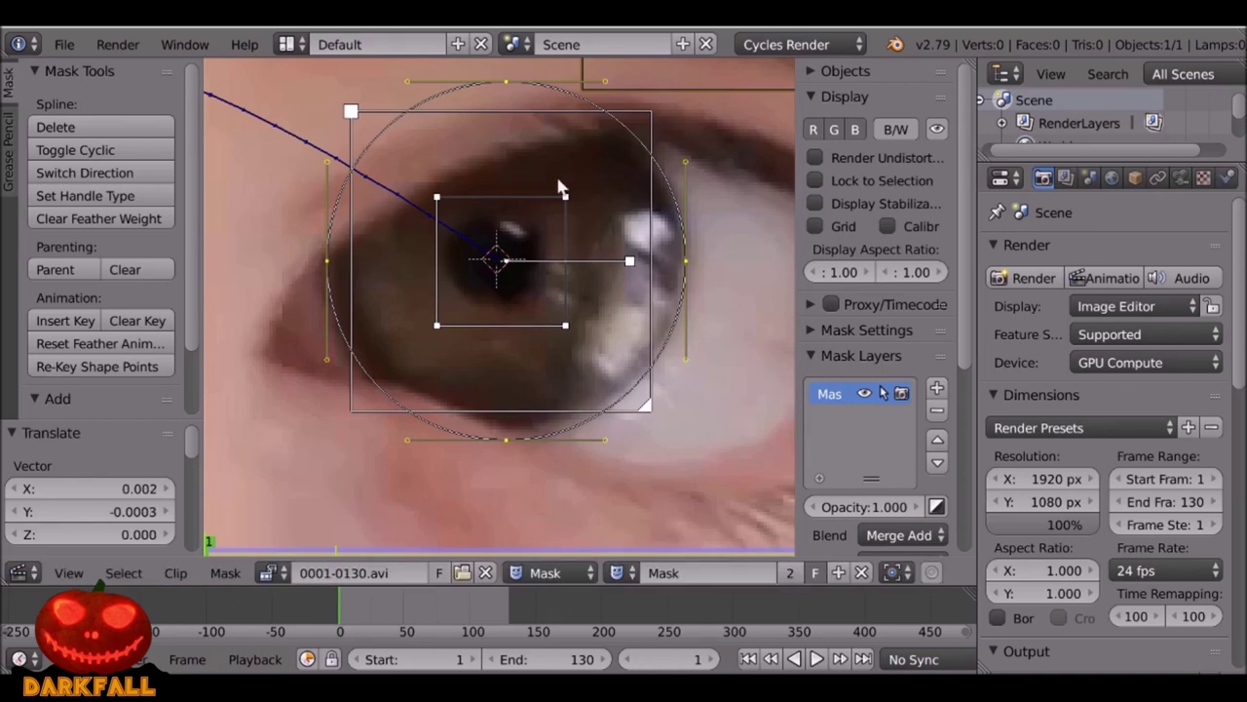
pyautogui.press('s')
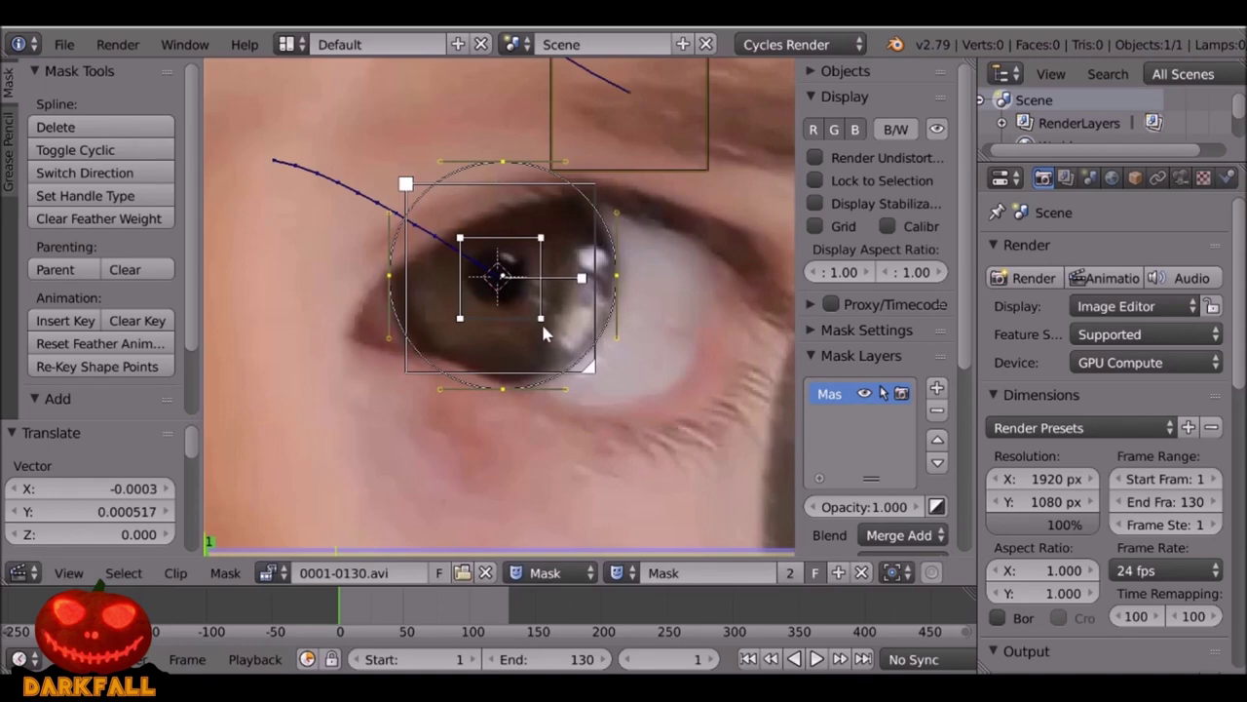
# Parent the circle mask to the selected pupil marker and check how it follows the iris at frames 31 and 130.
pyautogui.hotkey('ctrl', 'p')
pyautogui.moveTo(349, 612); pyautogui.dragTo(380, 600)
pyautogui.scroll(-2, 292, 263)
pyautogui.moveTo(248, 239); pyautogui.dragTo(430, 300, button='middle')
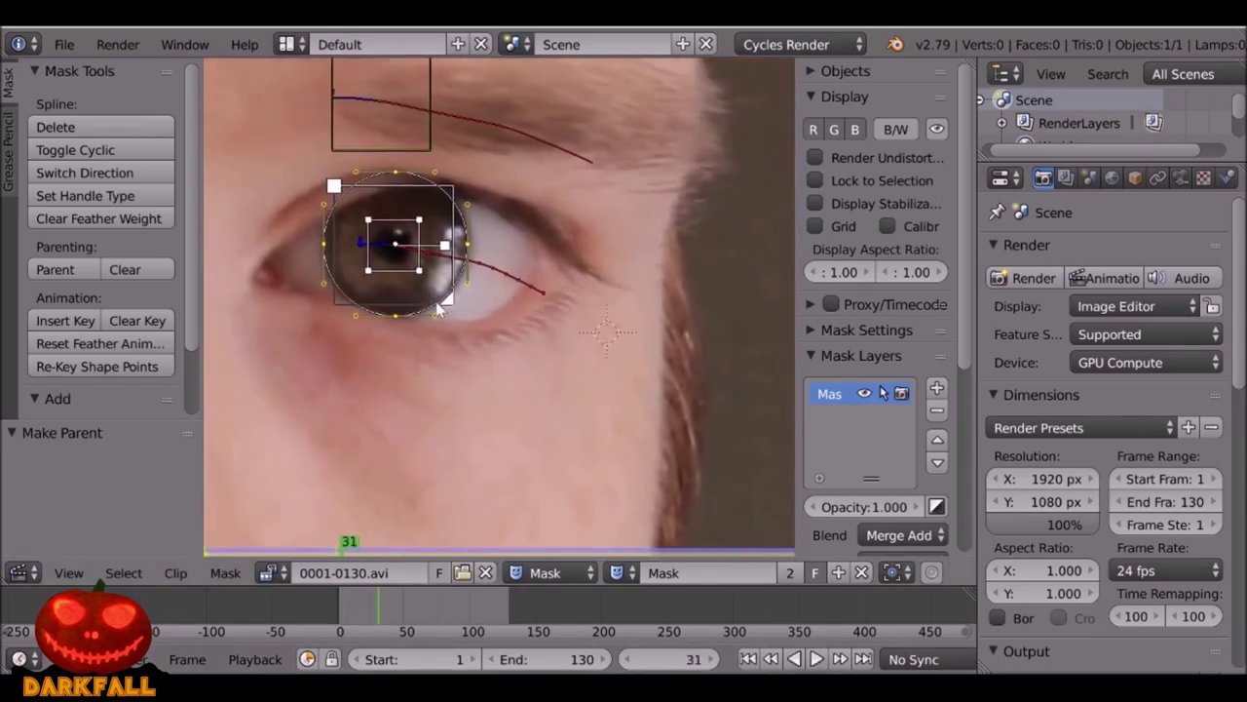
pyautogui.scroll(4, 436, 305)
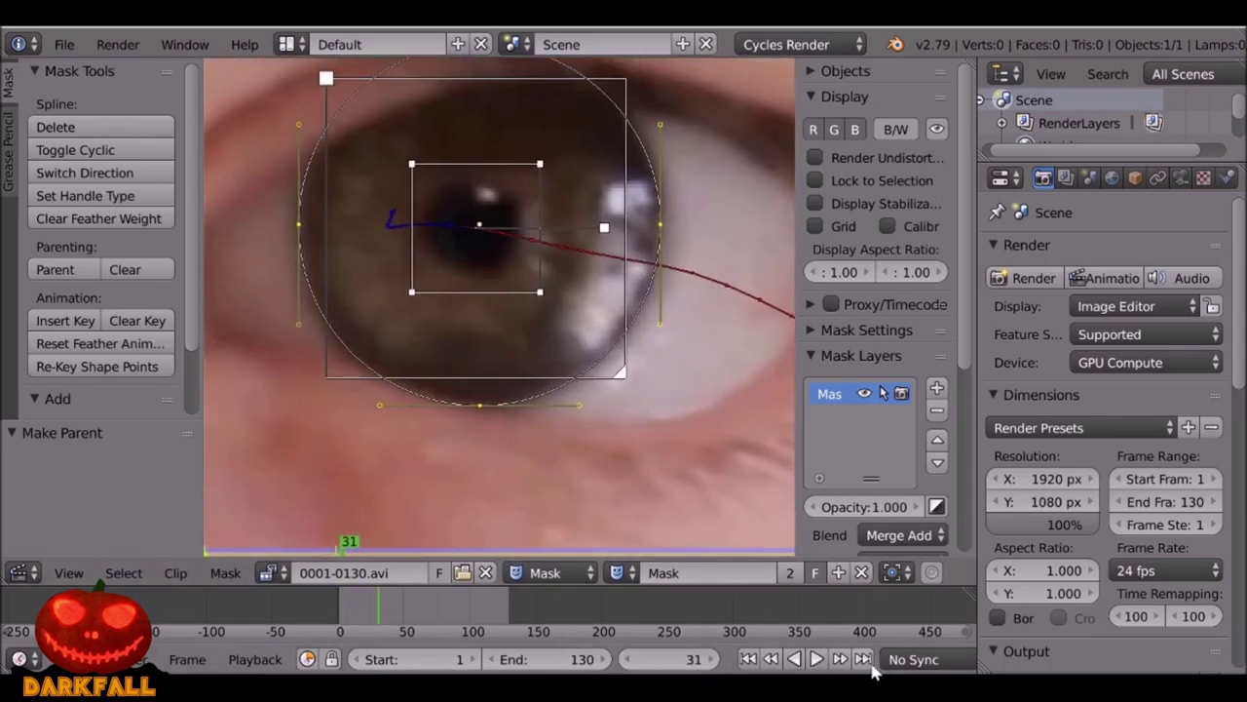
pyautogui.click(865, 660)
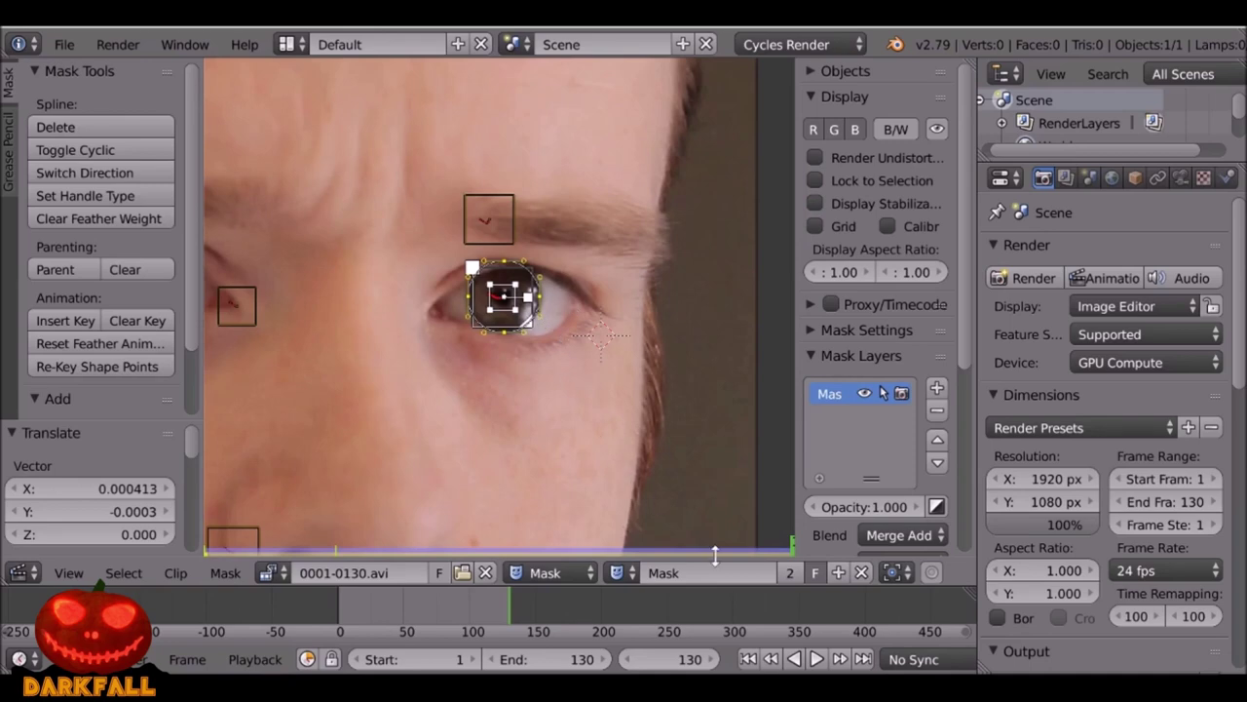
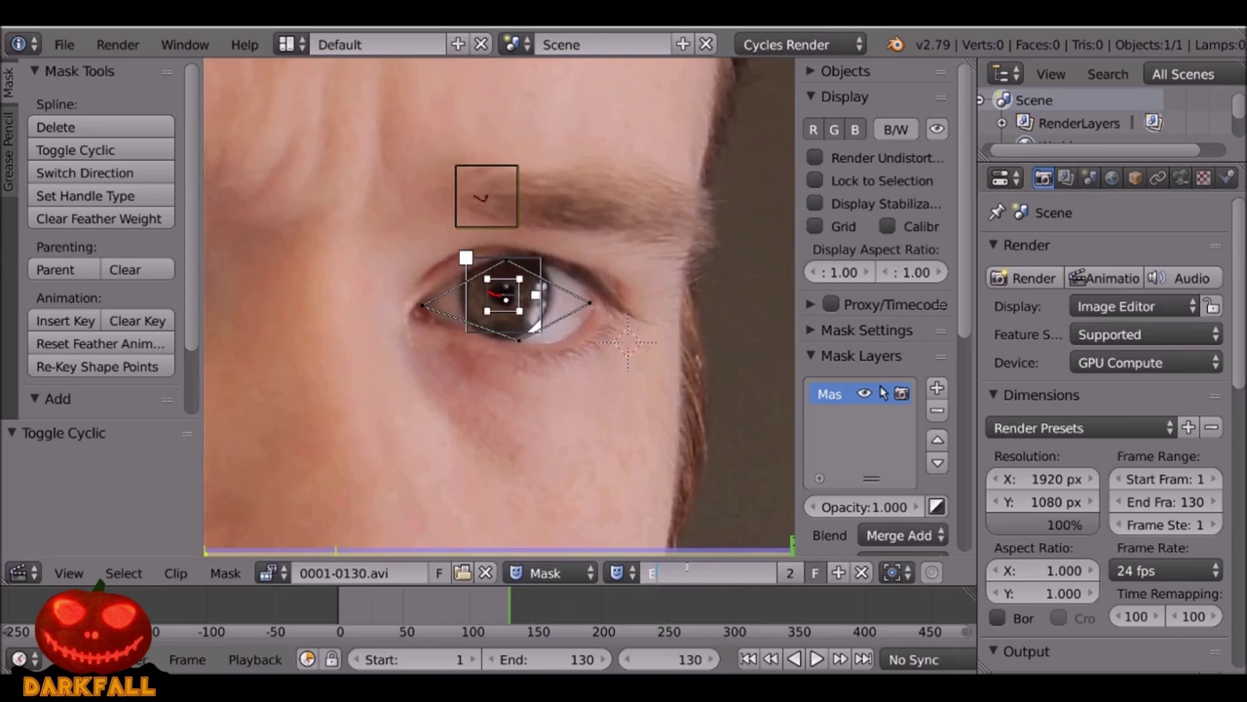
# Rename the eye-outline mask as Eyes_mask and add a second mask layer to it.
pyautogui.write('yes_mask')
pyautogui.press('Return')
pyautogui.click(936, 388)
# Draw a closed four-point mask around the eye on the left side of the footage, using both corners and both lids.
pyautogui.moveTo(379, 334); pyautogui.dragTo(665, 340, button='middle')
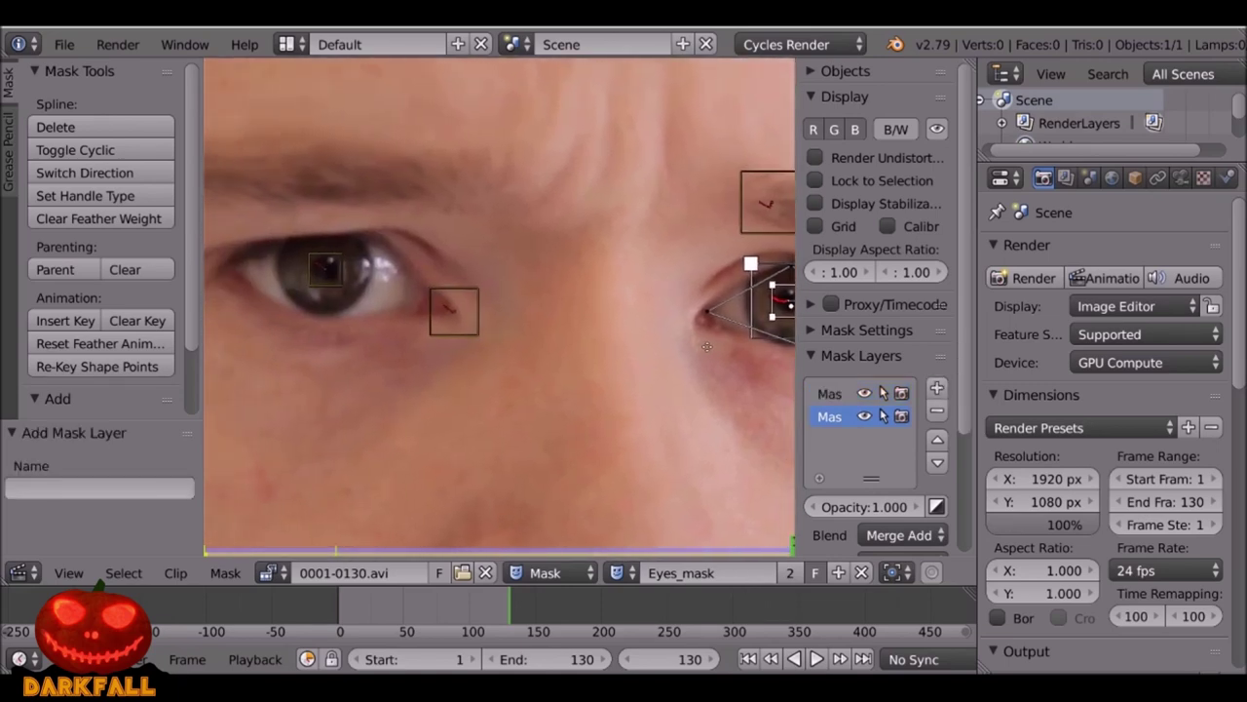
pyautogui.keyDown('ctrl'); pyautogui.click(223, 270); pyautogui.keyUp('ctrl')
pyautogui.keyDown('ctrl'); pyautogui.click(321, 232); pyautogui.keyUp('ctrl')
pyautogui.keyDown('ctrl'); pyautogui.click(435, 304); pyautogui.keyUp('ctrl')
pyautogui.keyDown('ctrl'); pyautogui.click(322, 317); pyautogui.keyUp('ctrl')
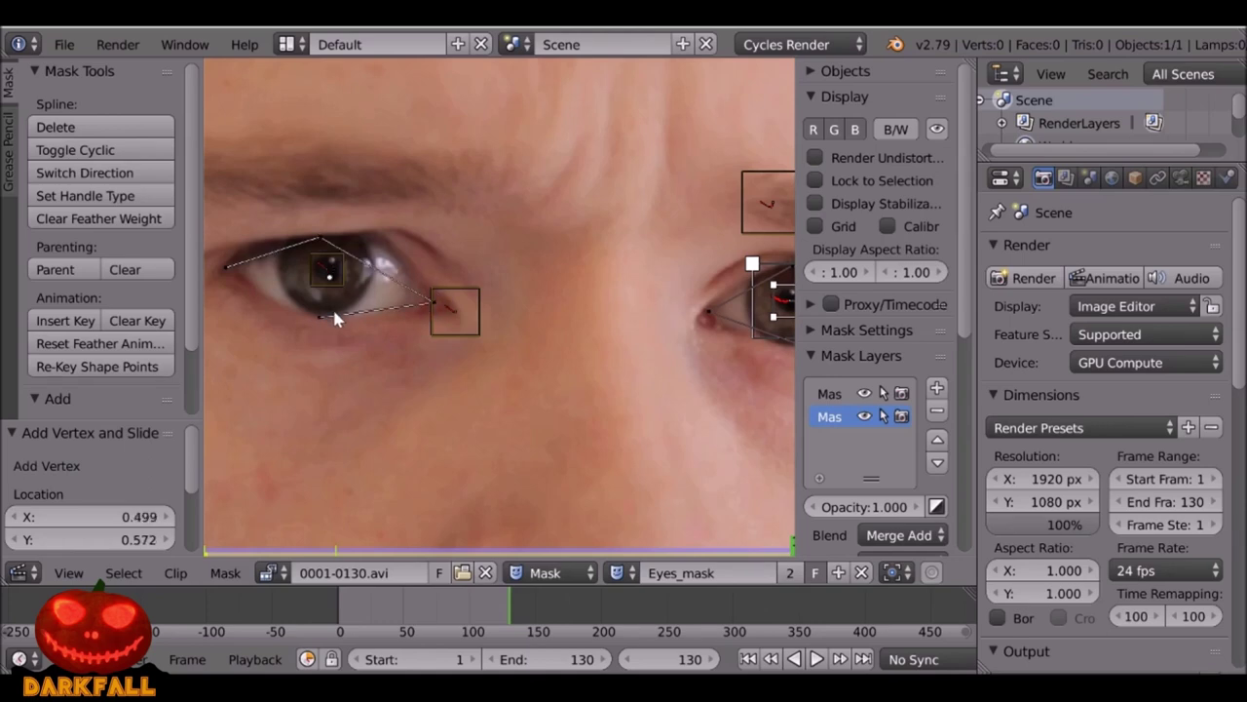
pyautogui.hotkey('alt', 'c')
# Select all points of both eye masks and set their handle type to Auto.
pyautogui.scroll(-3, 332, 307)
pyautogui.scroll(1, 519, 382)
pyautogui.press('a')
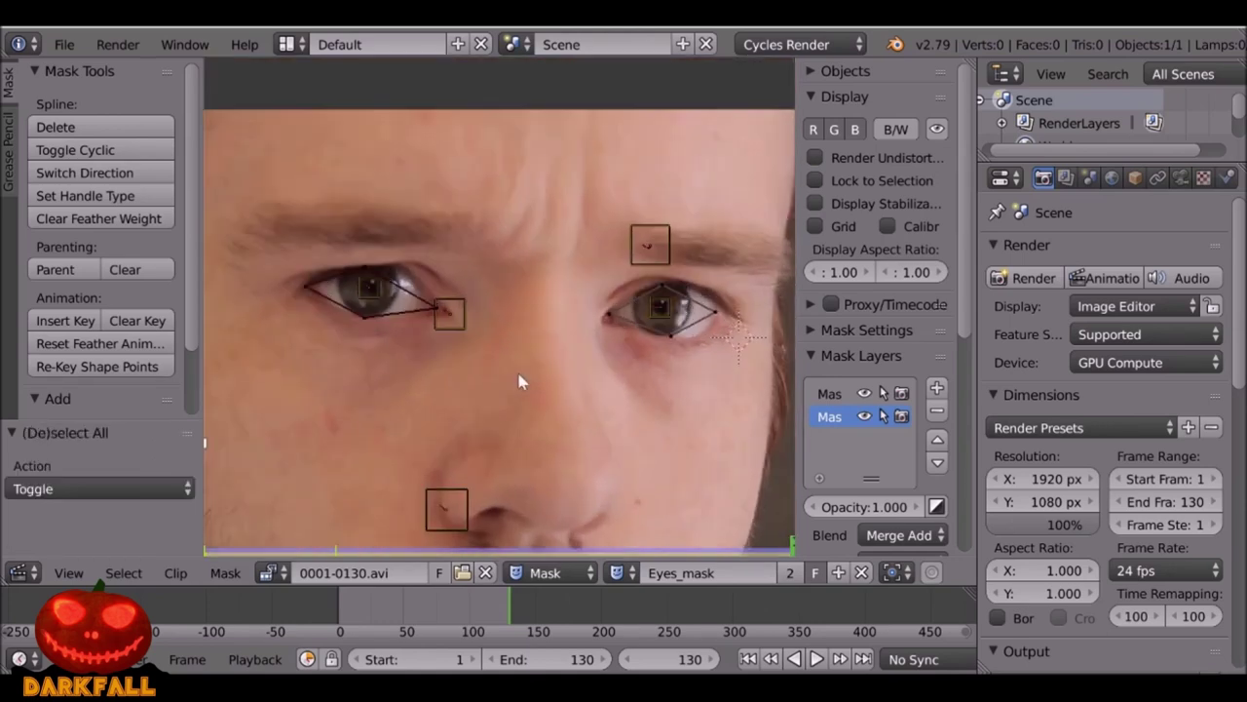
pyautogui.moveTo(536, 363); pyautogui.dragTo(517, 363, button='middle')
pyautogui.press('a')
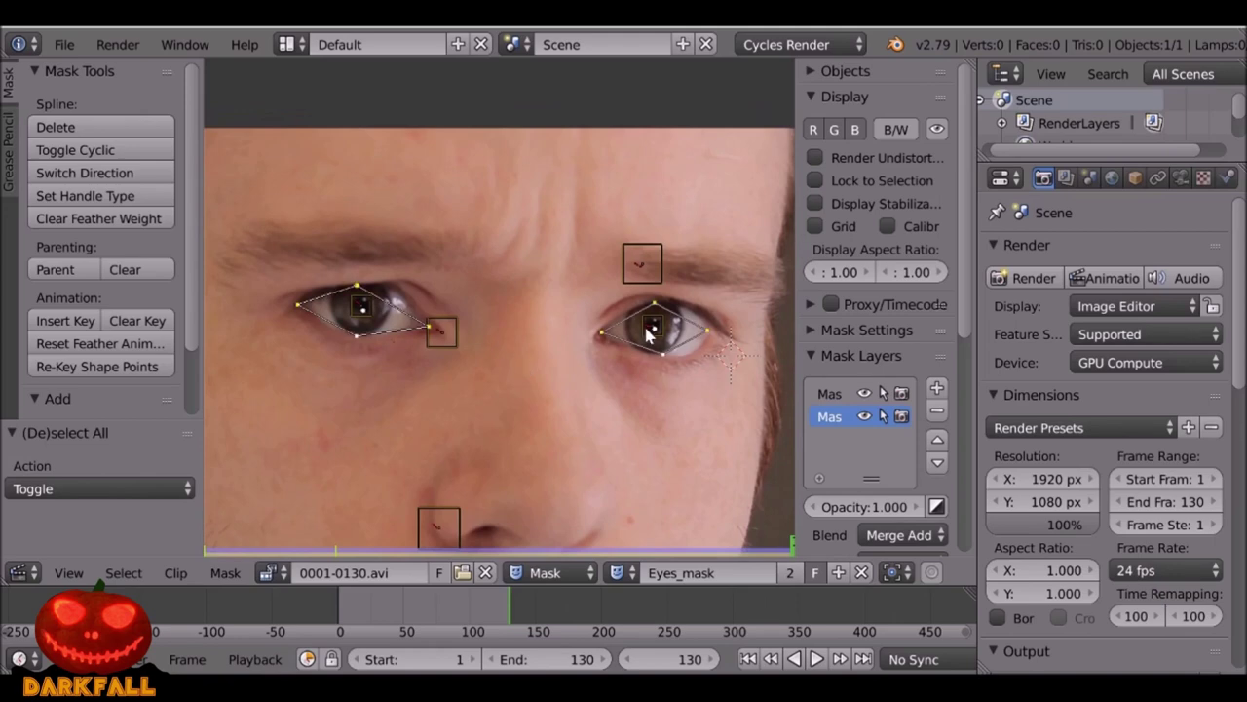
pyautogui.press('v')
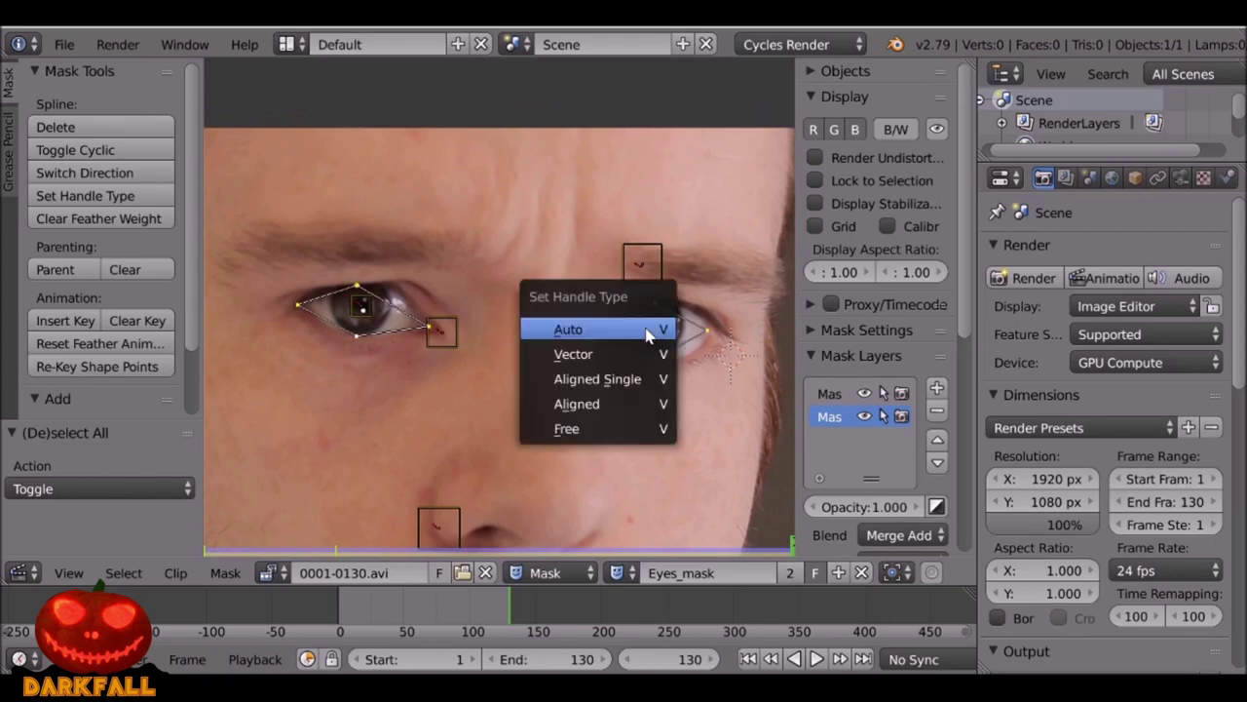
pyautogui.click(591, 331)
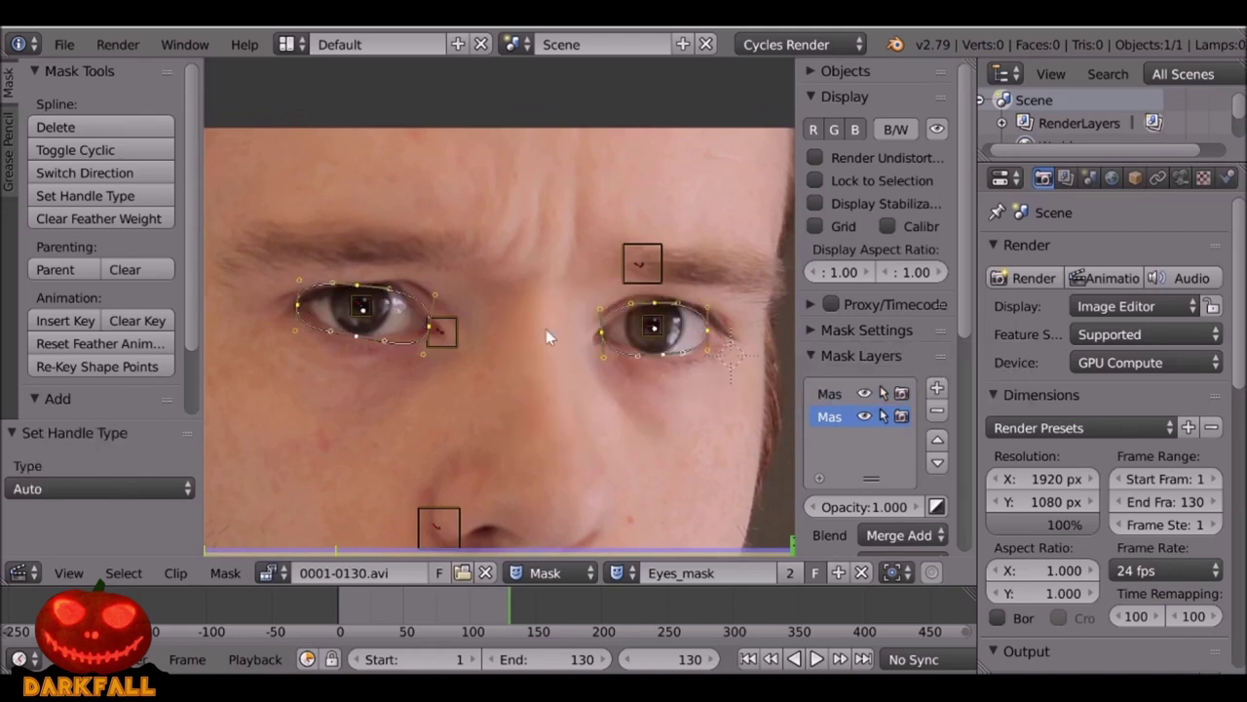
# Adjust the left eye mask's outer-corner handles and lower-lid point so the outline tapers into the outer corner.
pyautogui.scroll(4, 331, 304)
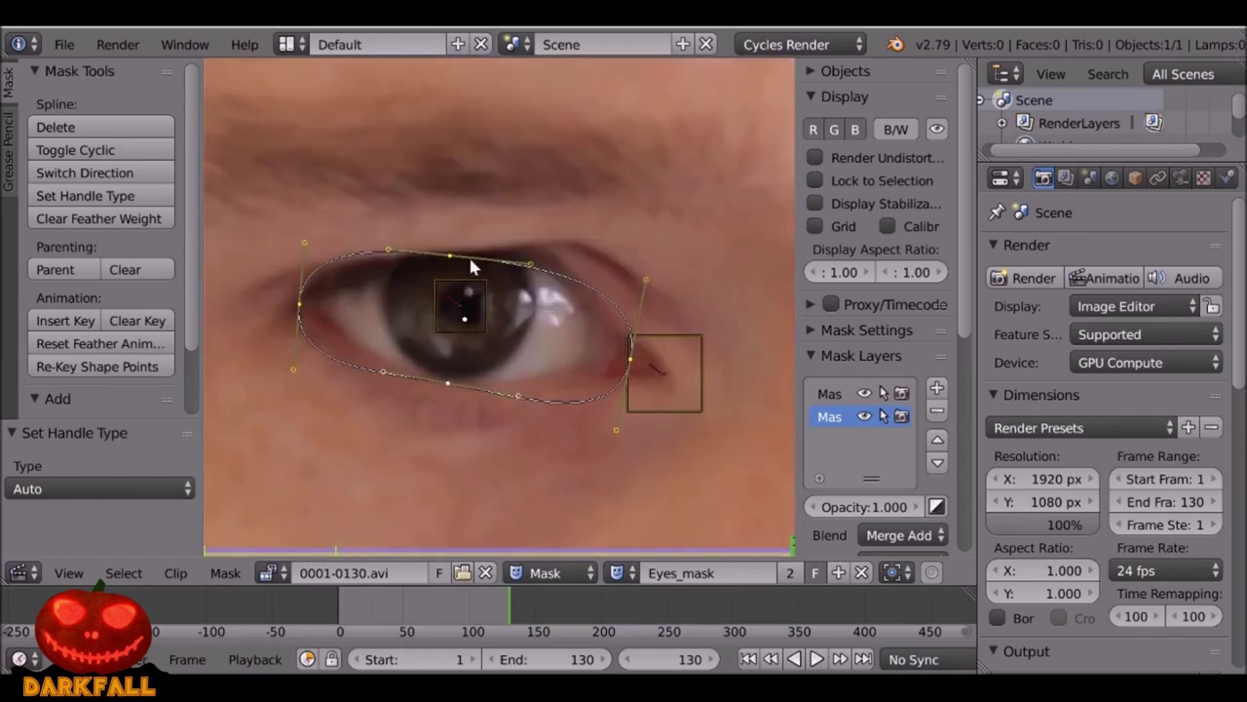
pyautogui.moveTo(304, 242); pyautogui.dragTo(302, 279)
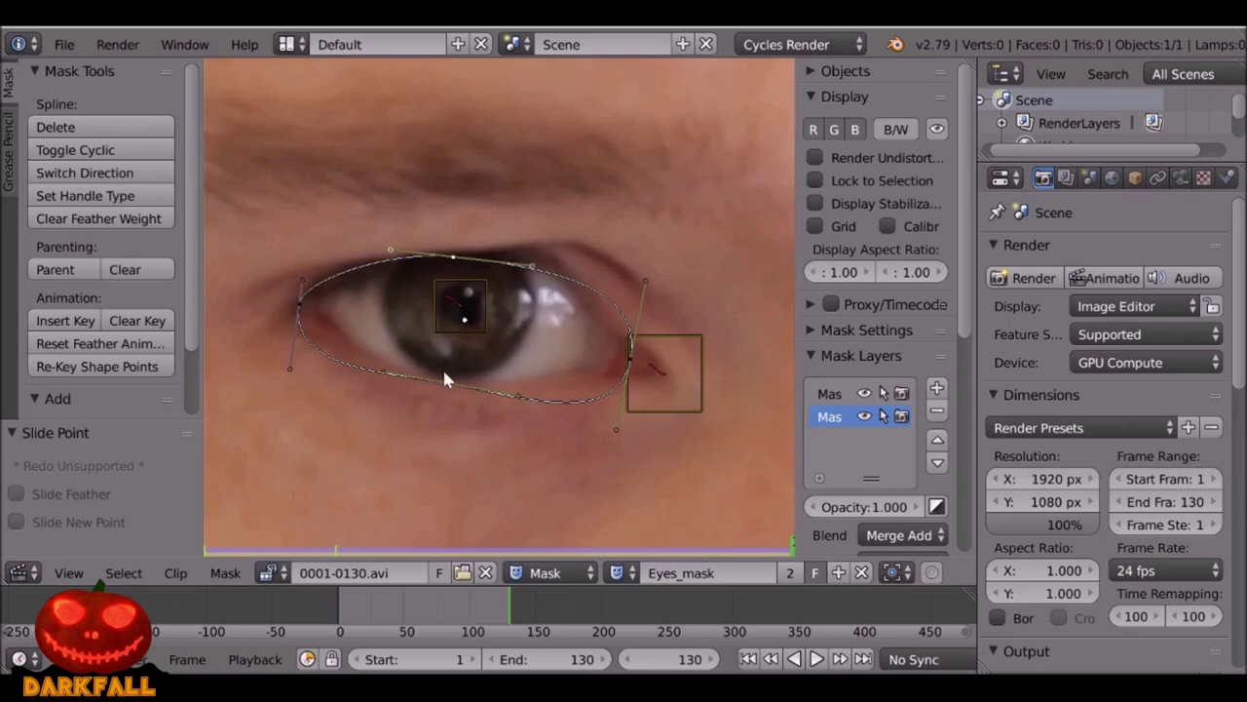
pyautogui.moveTo(448, 387); pyautogui.dragTo(444, 381)
pyautogui.moveTo(292, 364); pyautogui.dragTo(305, 306)
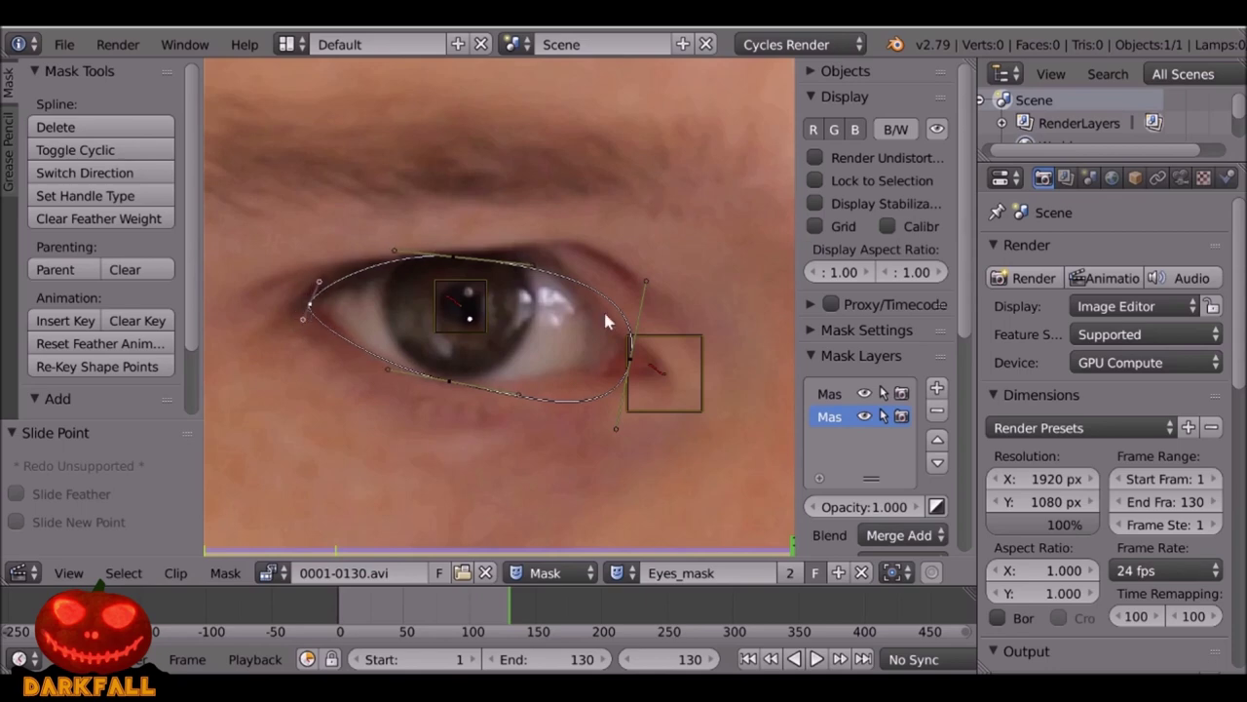
# Shorten the mask's upper inner-corner handle and shift the upper-lid point and handle to follow the upper eyelid.
pyautogui.moveTo(648, 274); pyautogui.dragTo(642, 311)
pyautogui.moveTo(458, 257); pyautogui.dragTo(476, 255)
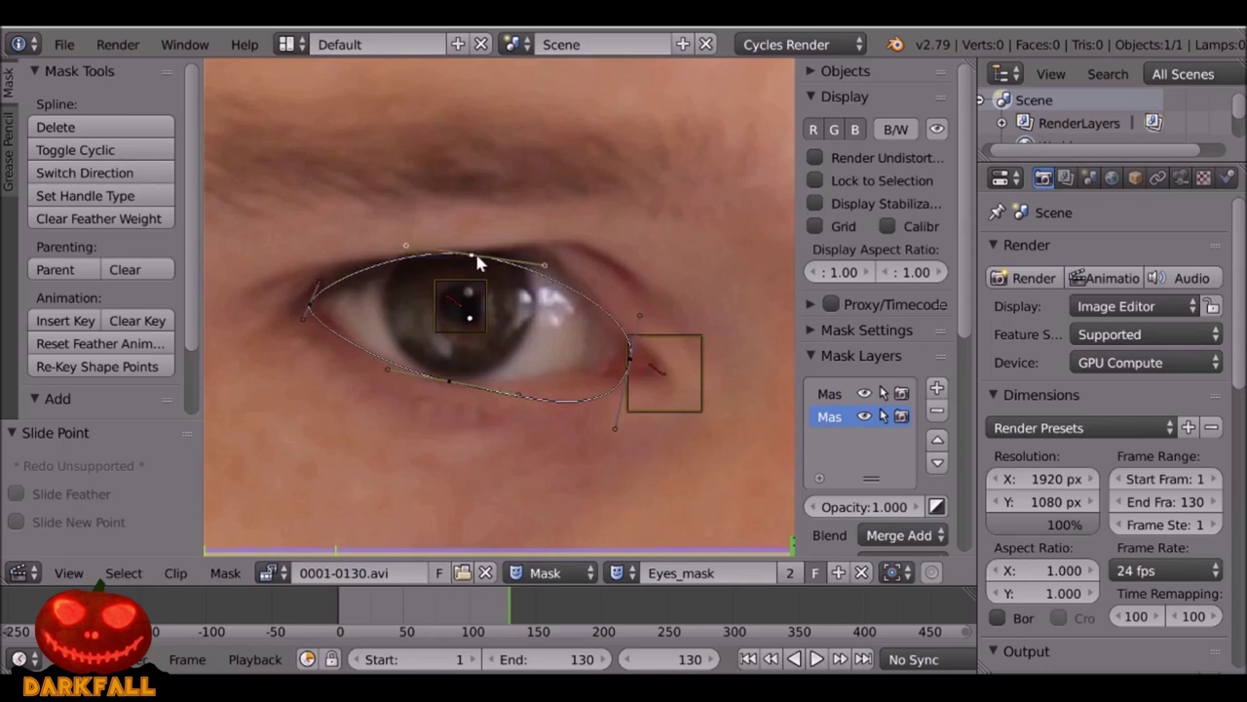
pyautogui.moveTo(550, 262); pyautogui.dragTo(551, 257)
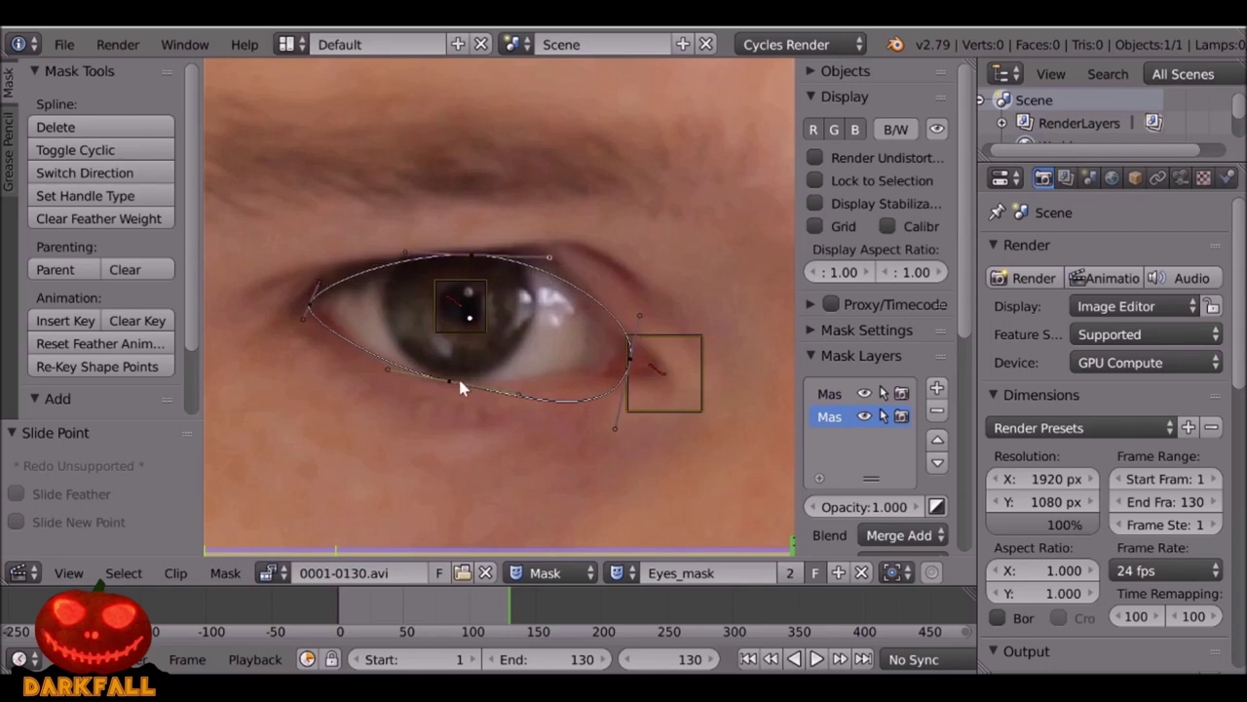
# Adjust the lower-lid handle and shorten the lower inner-corner handle so the mask follows the bottom eyelid.
pyautogui.moveTo(518, 393); pyautogui.dragTo(520, 387)
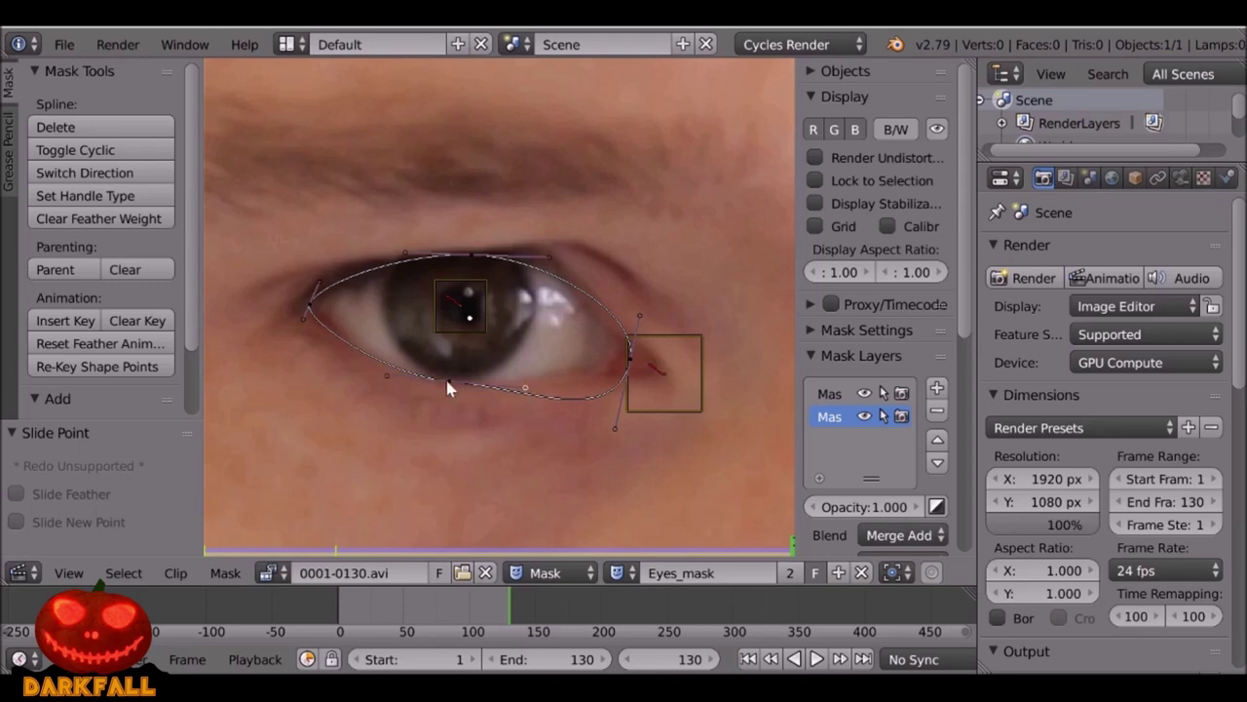
pyautogui.scroll(4, 439, 400)
pyautogui.scroll(-3, 543, 444)
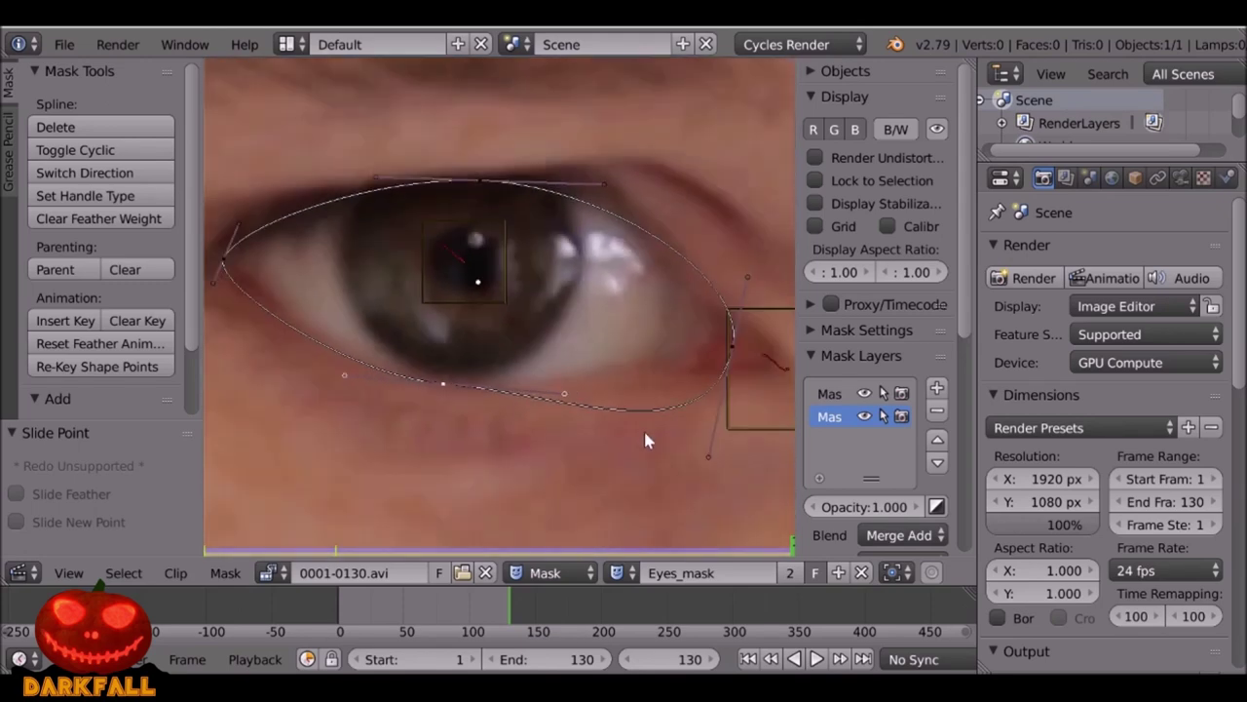
pyautogui.moveTo(636, 444); pyautogui.dragTo(632, 378)
pyautogui.scroll(-2, 589, 364)
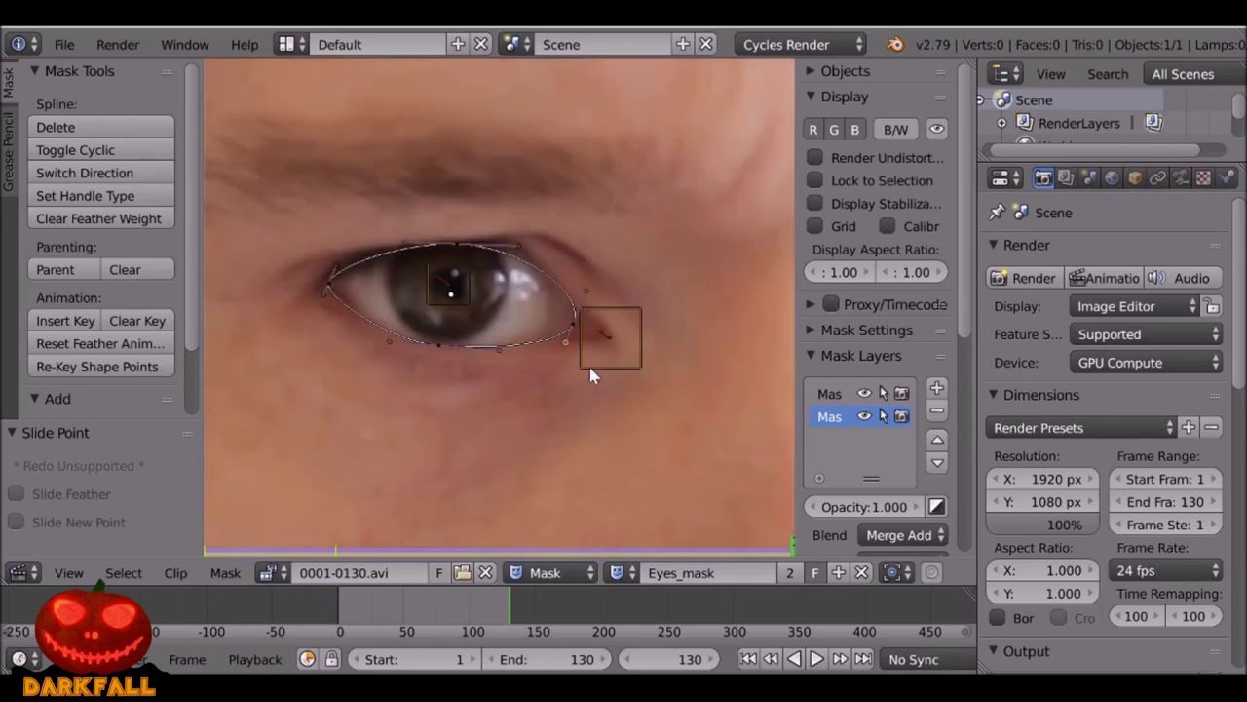
# On the right eye mask, shorten the upper corner handles and shift the lower-lid point slightly toward the outer corner.
pyautogui.scroll(-2, 511, 339)
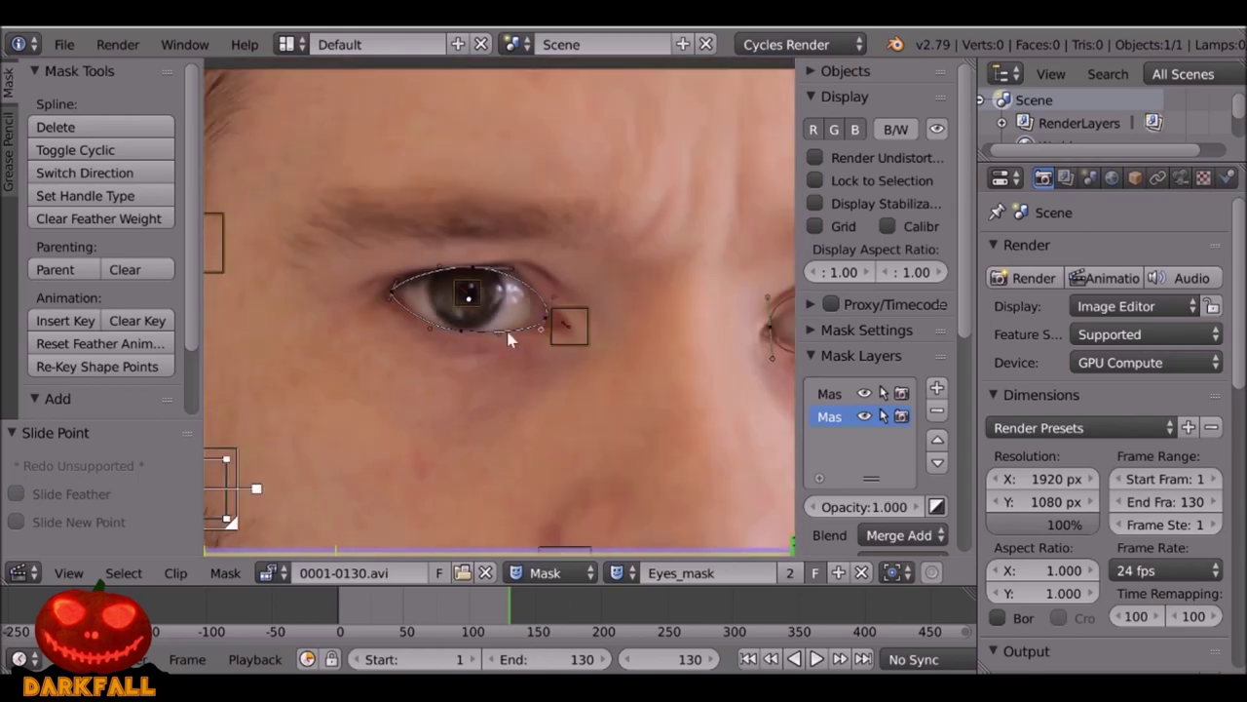
pyautogui.scroll(6, 585, 356)
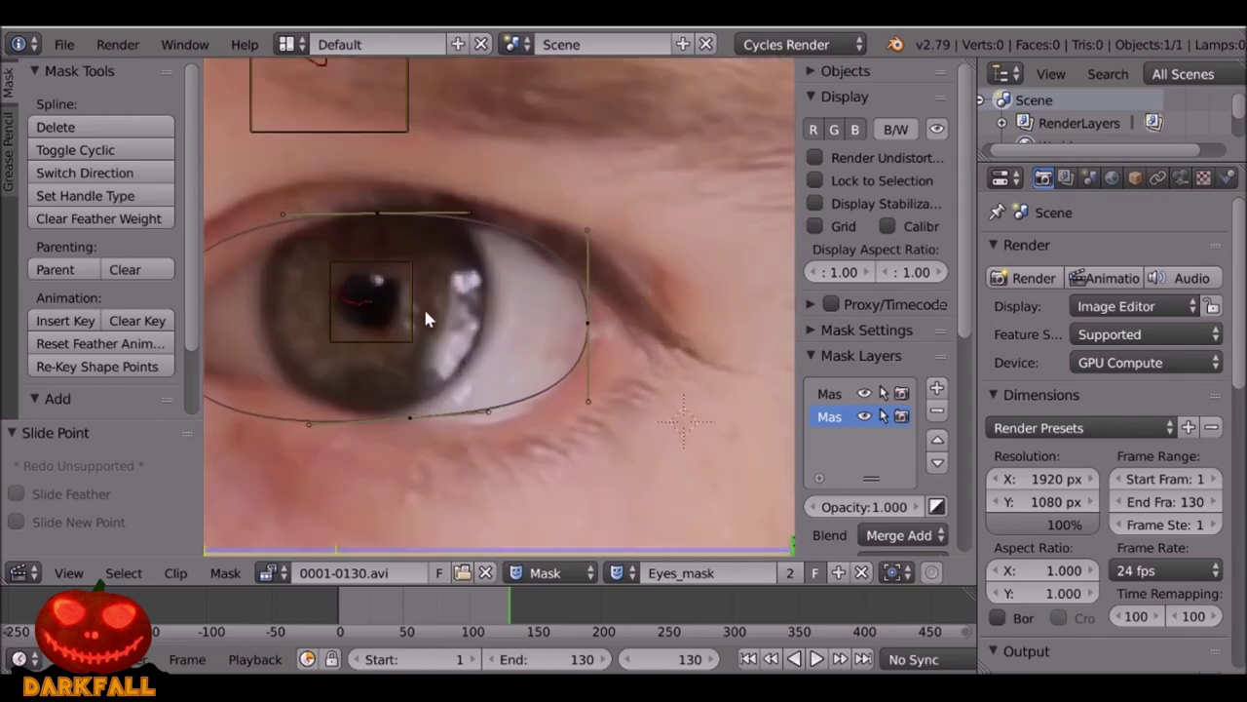
pyautogui.moveTo(252, 271); pyautogui.dragTo(259, 345)
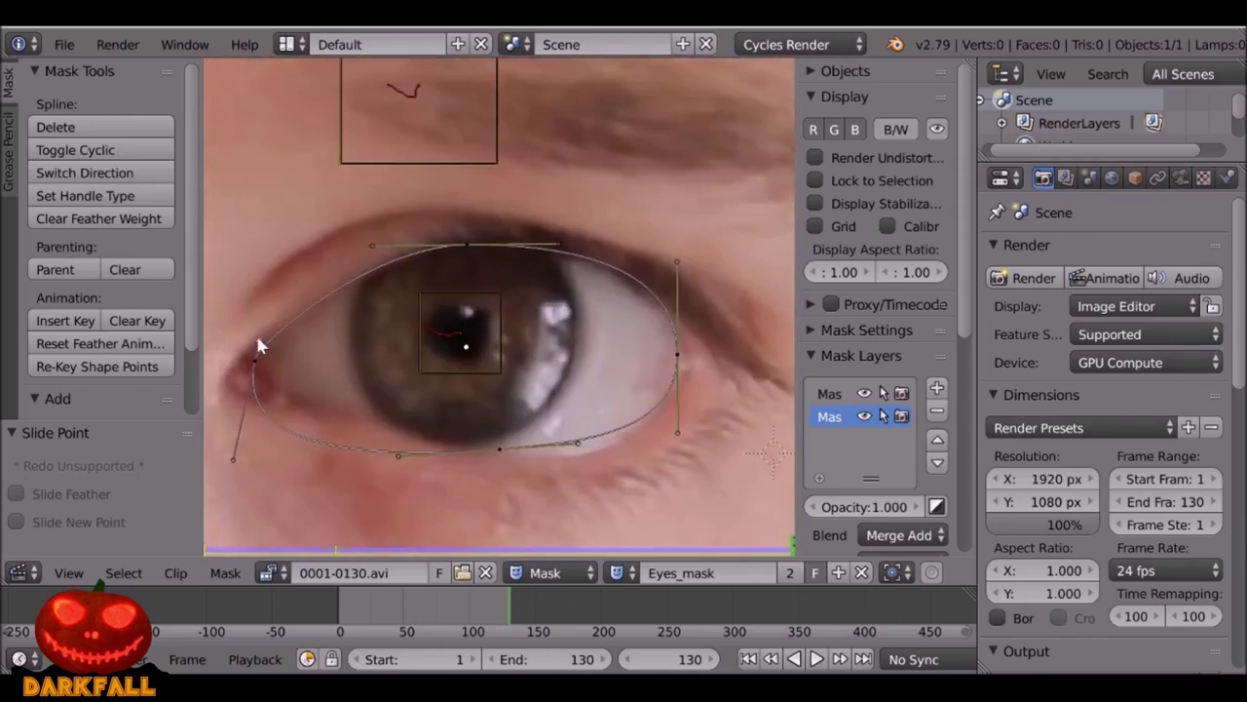
pyautogui.moveTo(679, 263); pyautogui.dragTo(684, 289)
pyautogui.click(499, 450)
pyautogui.moveTo(499, 455); pyautogui.dragTo(514, 453)
pyautogui.scroll(2, 443, 466)
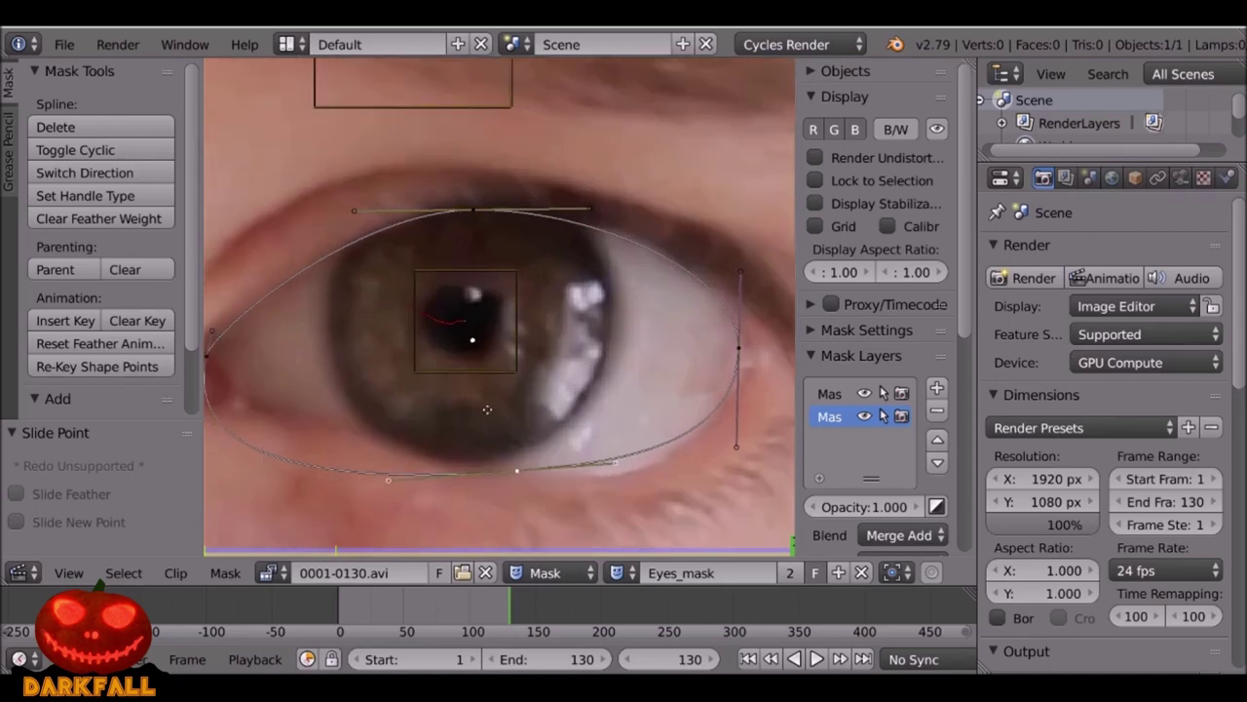
# Move the right eye mask's lower-lid point toward the inner corner and angle its handle to follow the lower eyelid.
pyautogui.moveTo(647, 388); pyautogui.dragTo(651, 418)
pyautogui.moveTo(428, 355); pyautogui.dragTo(373, 336)
pyautogui.moveTo(547, 390); pyautogui.dragTo(432, 364)
pyautogui.moveTo(519, 393); pyautogui.dragTo(625, 449)
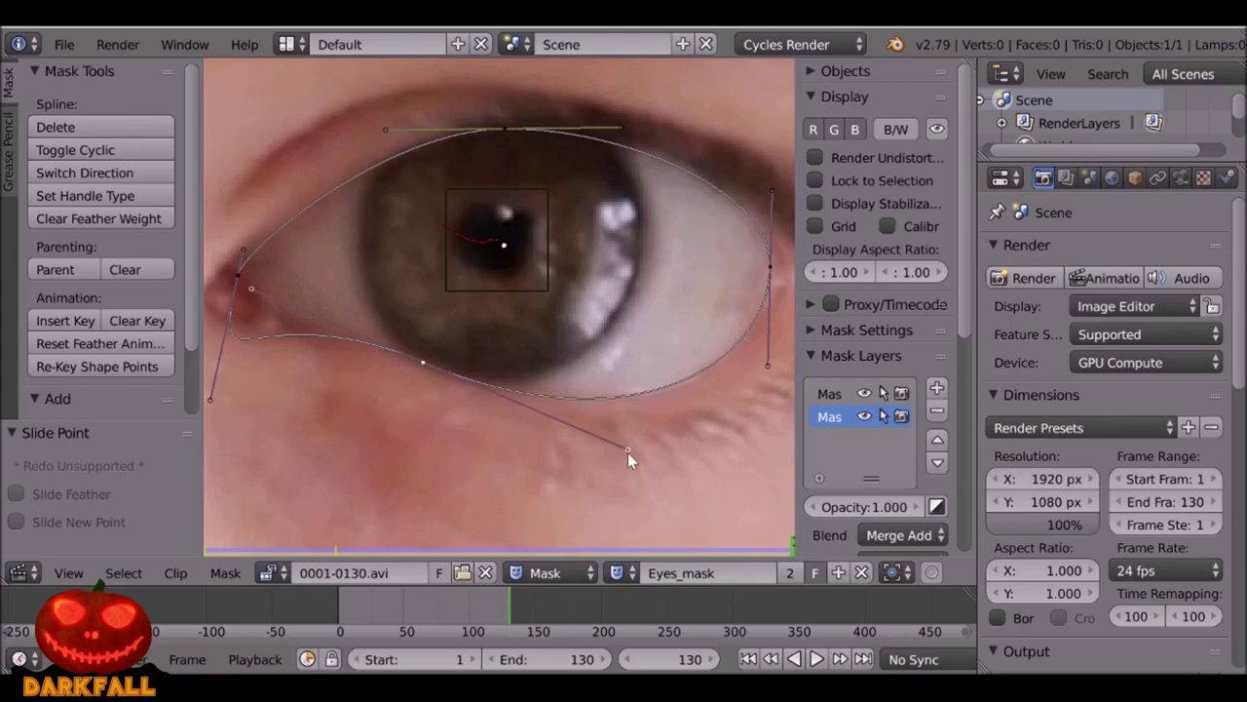
pyautogui.scroll(-1, 592, 370)
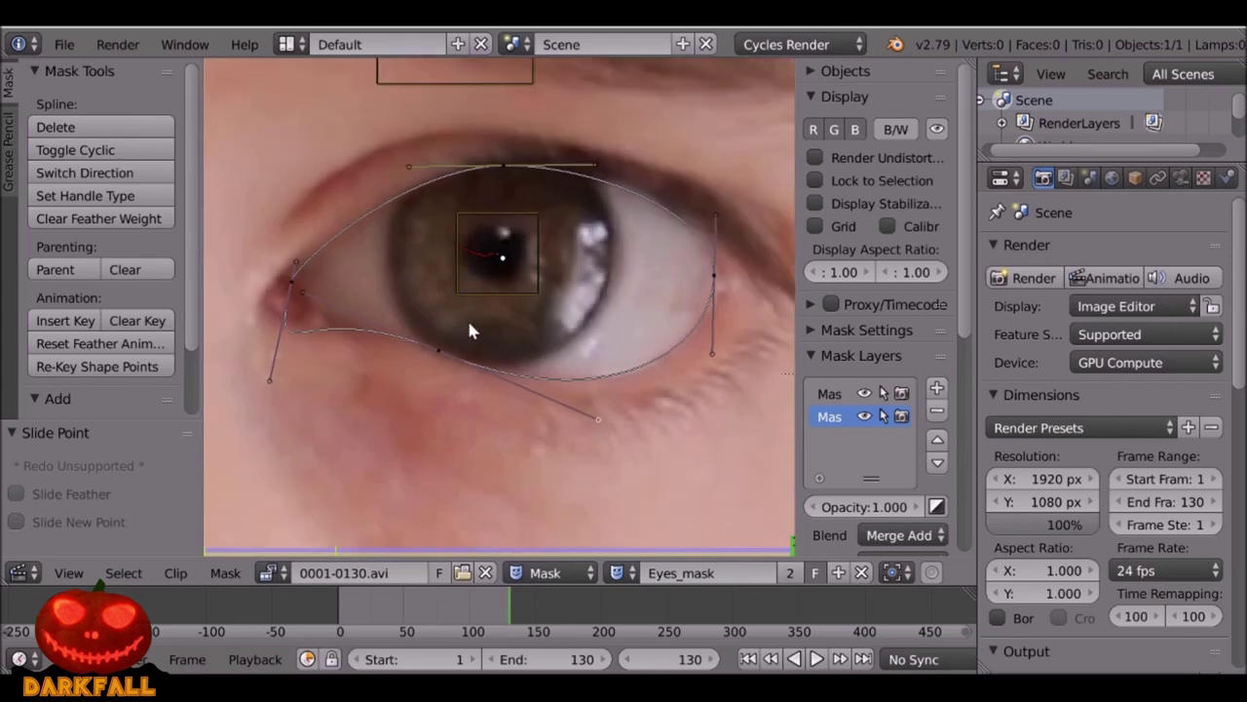
# Select the left eye's inner-corner marker and all points of that eye's outline mask, and parent the mask to the marker.
pyautogui.press('a')
pyautogui.scroll(-5, 484, 321)
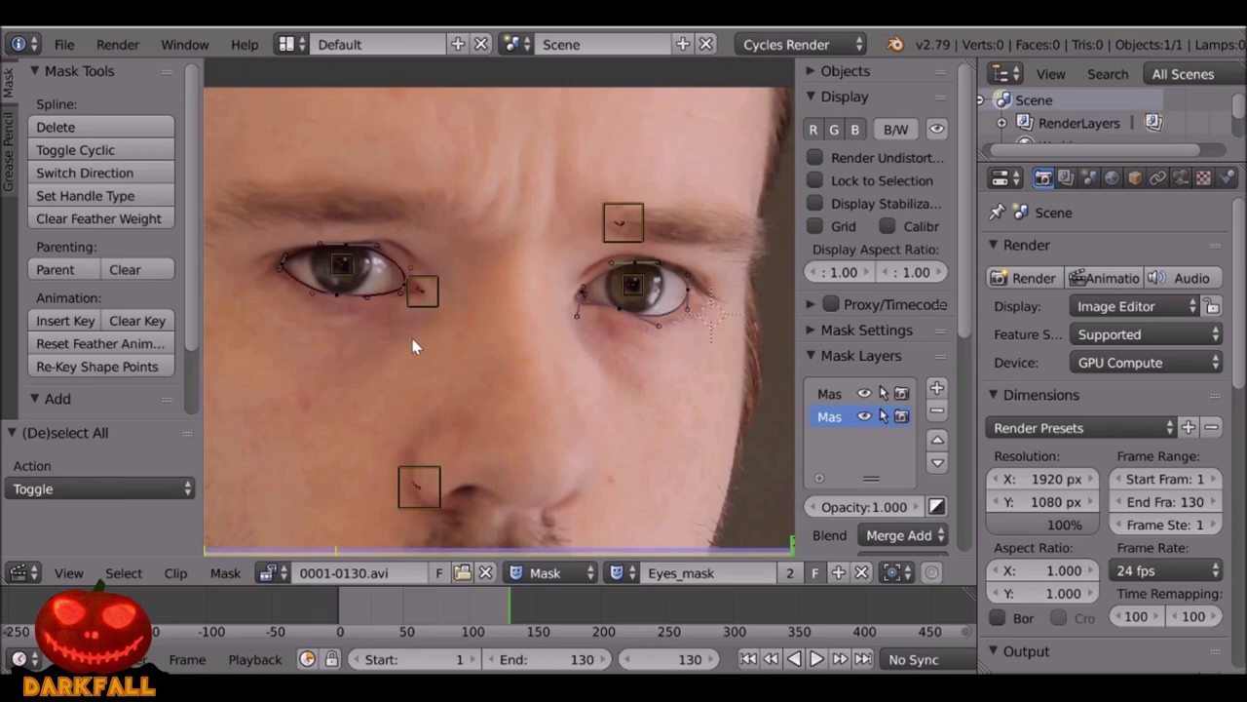
pyautogui.moveTo(438, 301); pyautogui.dragTo(564, 315, button='middle')
pyautogui.scroll(2, 568, 313)
pyautogui.rightClick(568, 313)
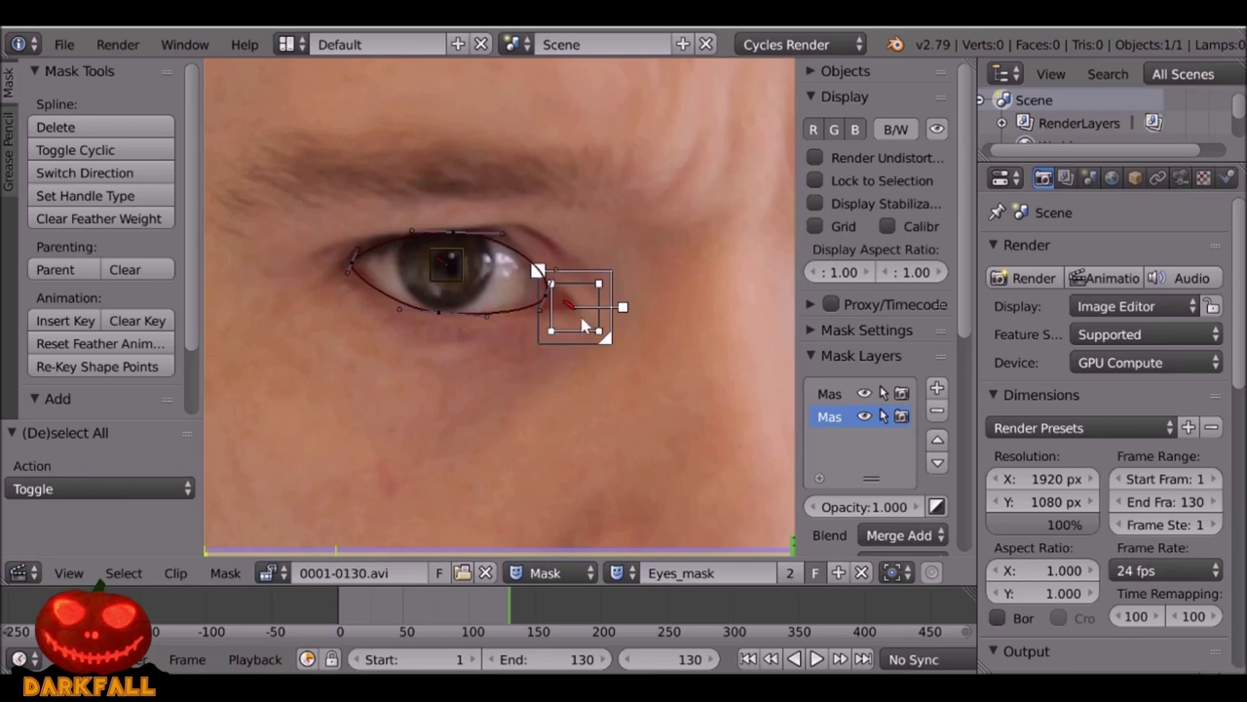
pyautogui.press('b')
pyautogui.moveTo(310, 209); pyautogui.dragTo(559, 338)
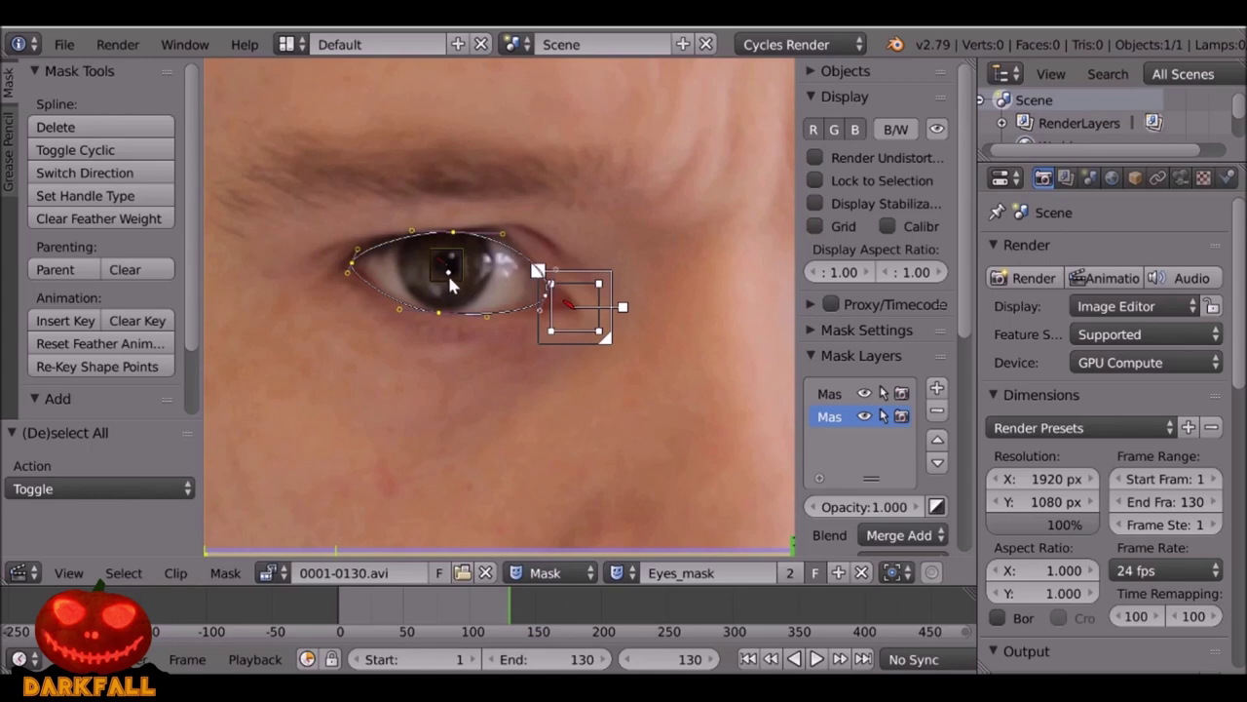
pyautogui.hotkey('ctrl', 'p')
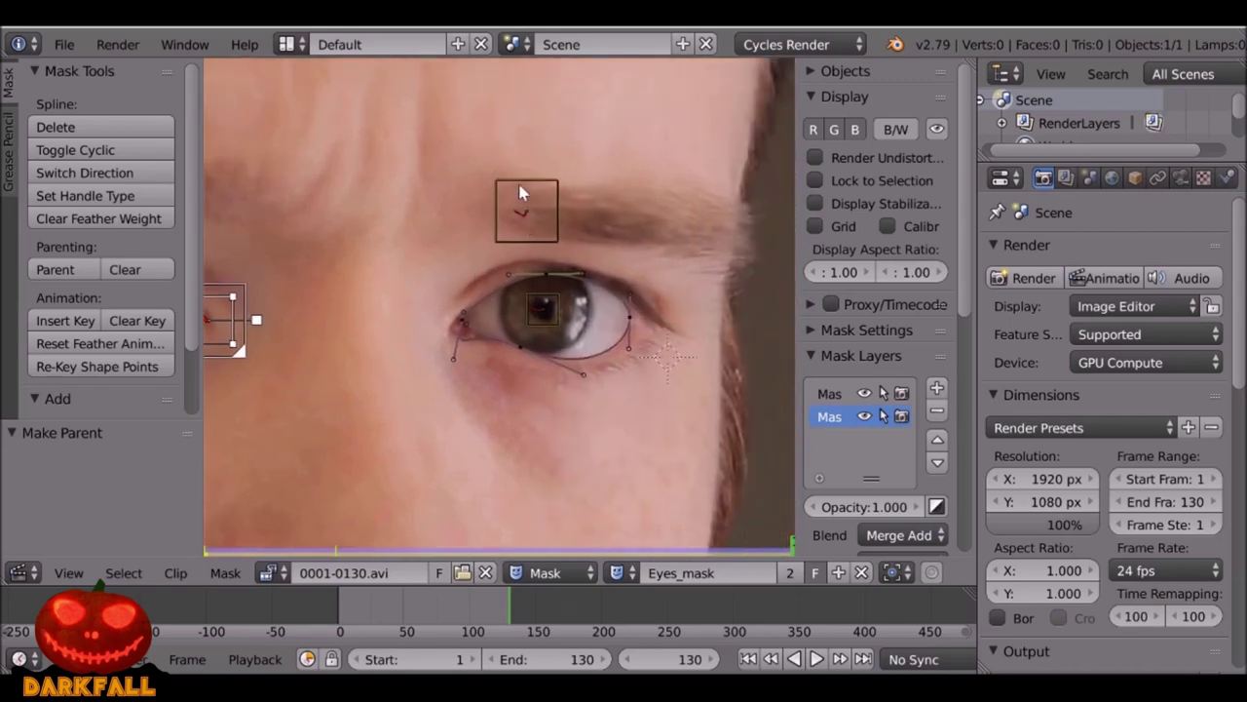
# Select the marker above the right eye and all points of that eye's outline mask, and parent the mask to the marker.
pyautogui.rightClick(519, 192)
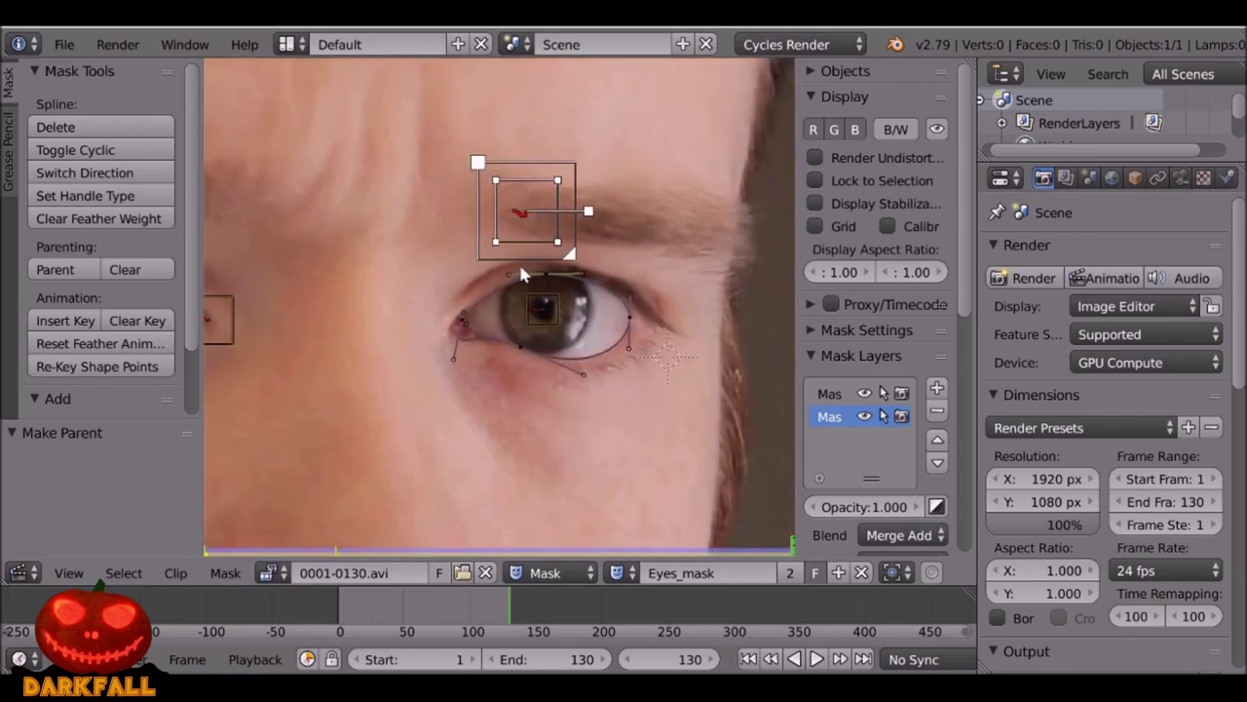
pyautogui.press('b')
pyautogui.moveTo(429, 265); pyautogui.dragTo(662, 381)
pyautogui.scroll(-3, 476, 418)
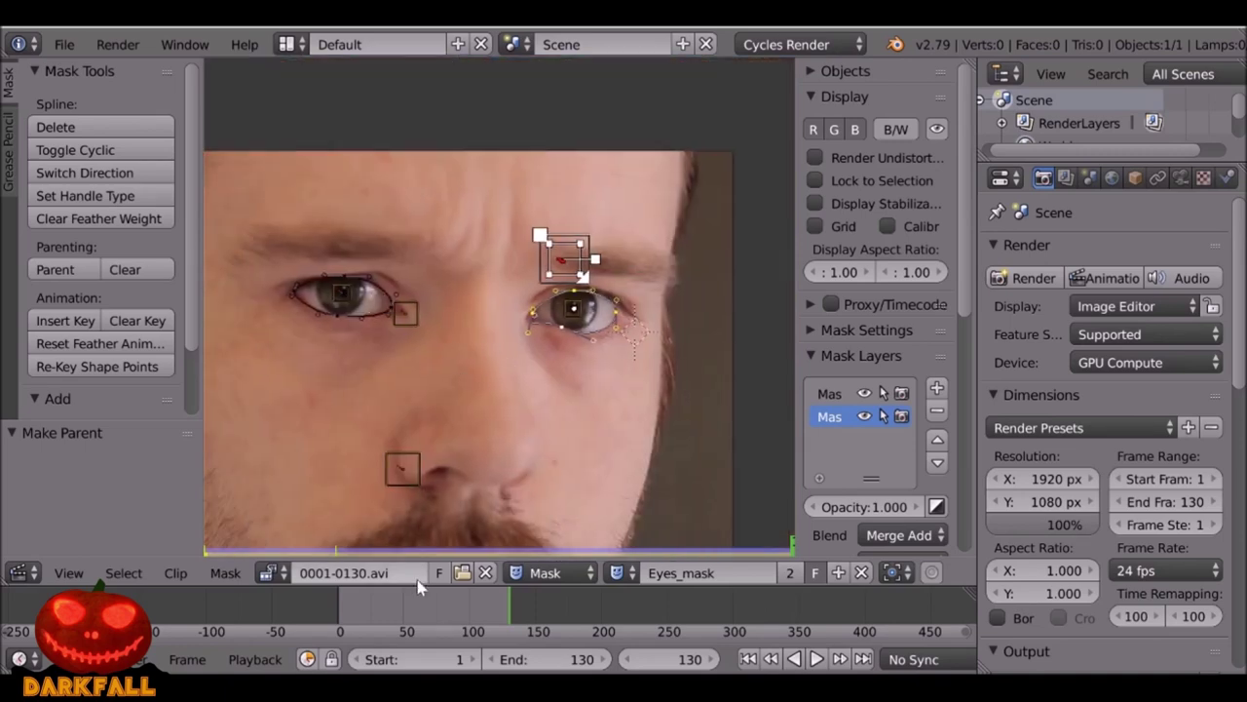
# Play and scrub the clip, then examine how closely the outline masks follow both eyes near the first frames.
pyautogui.hotkey('alt', 'a')
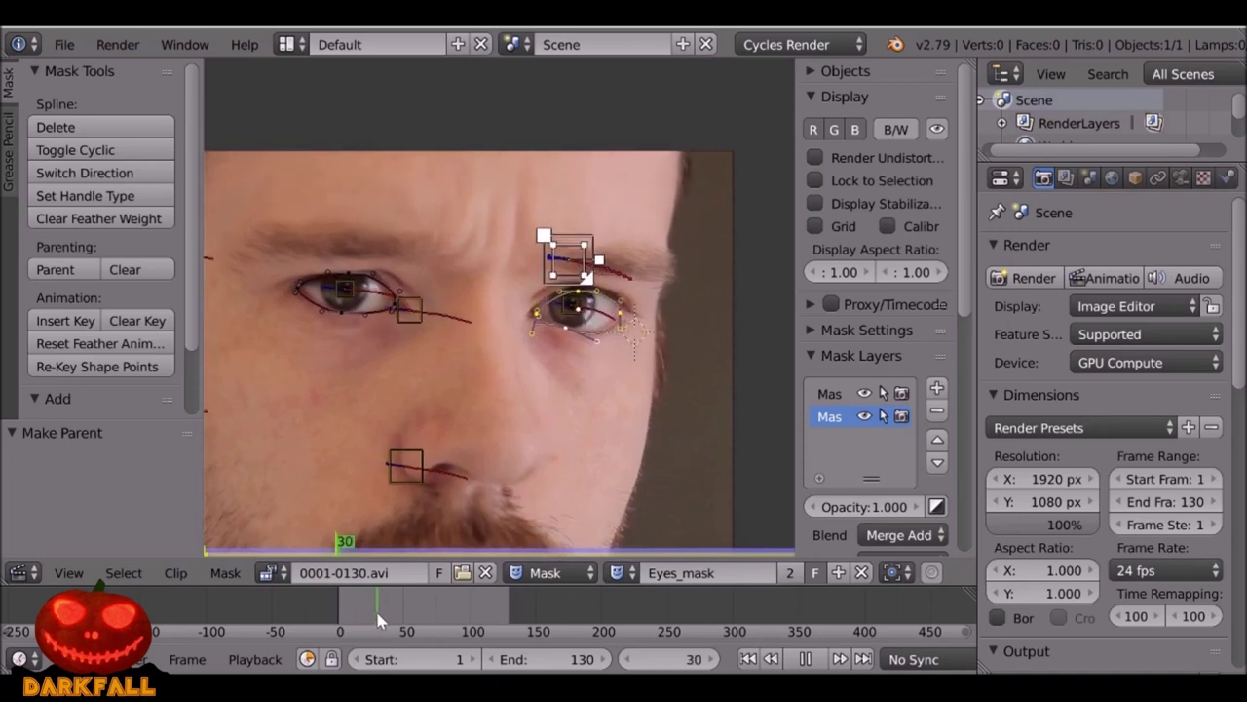
pyautogui.hotkey('alt', 'a')
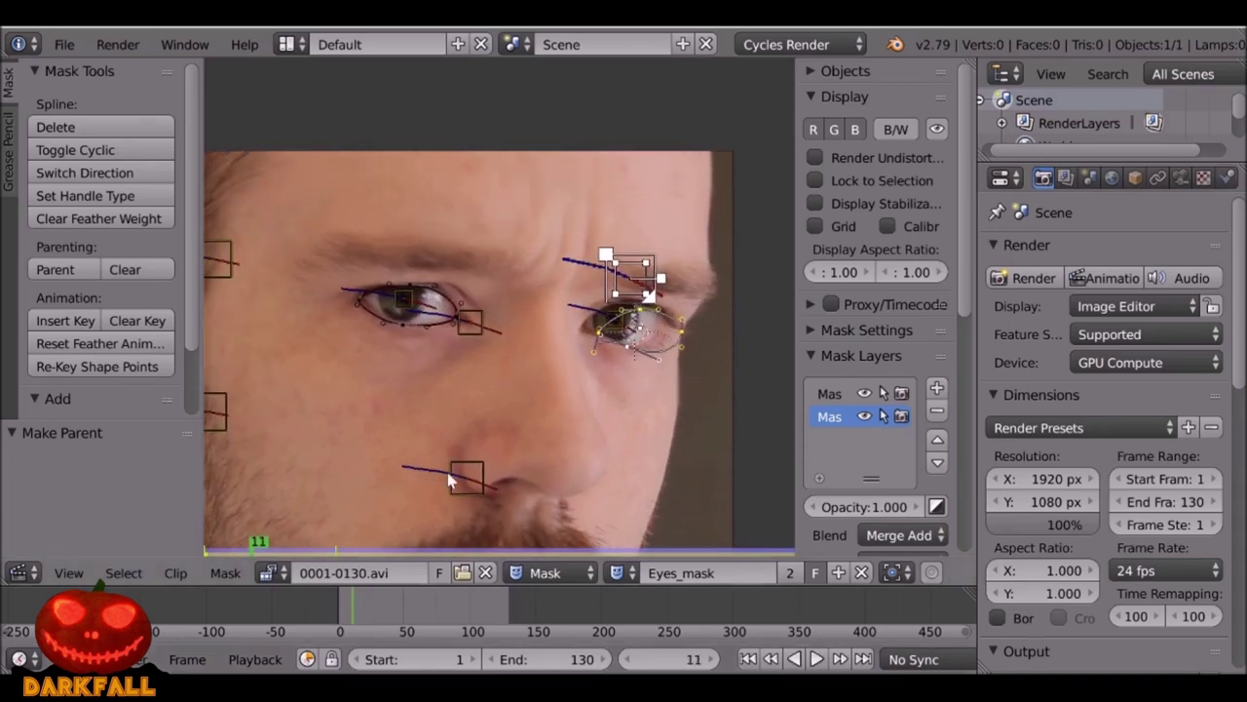
pyautogui.click(350, 591)
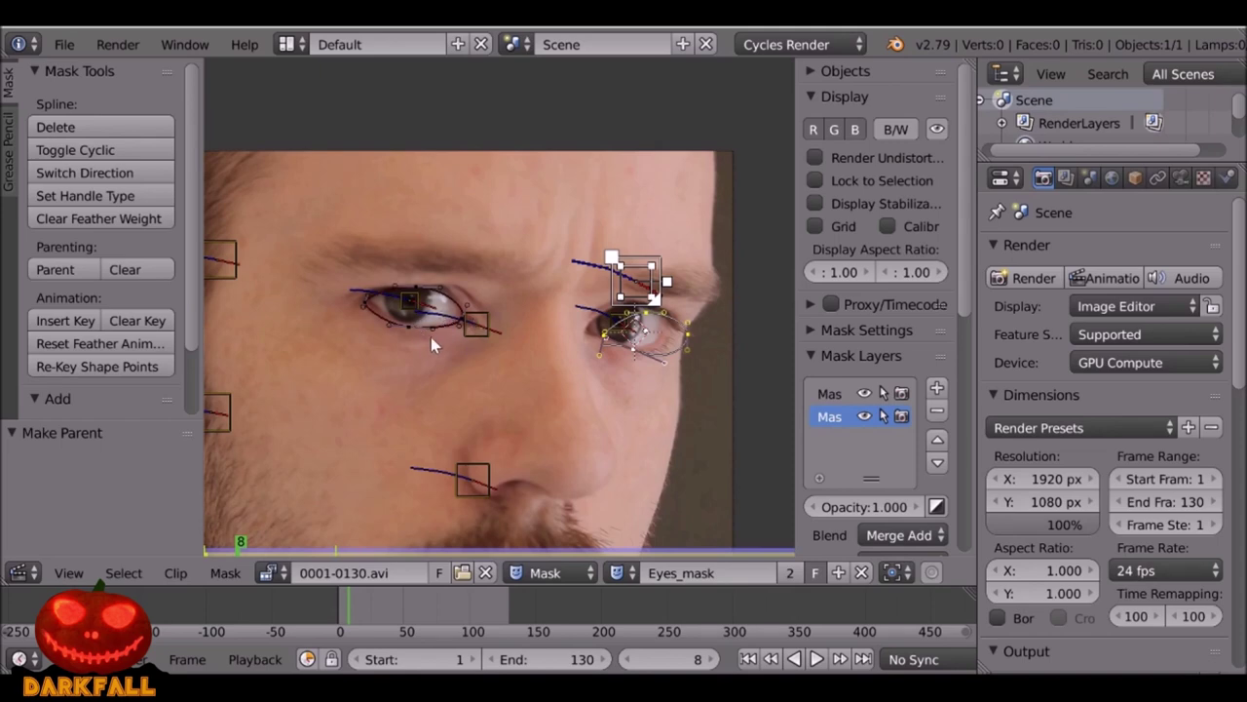
pyautogui.scroll(5, 431, 337)
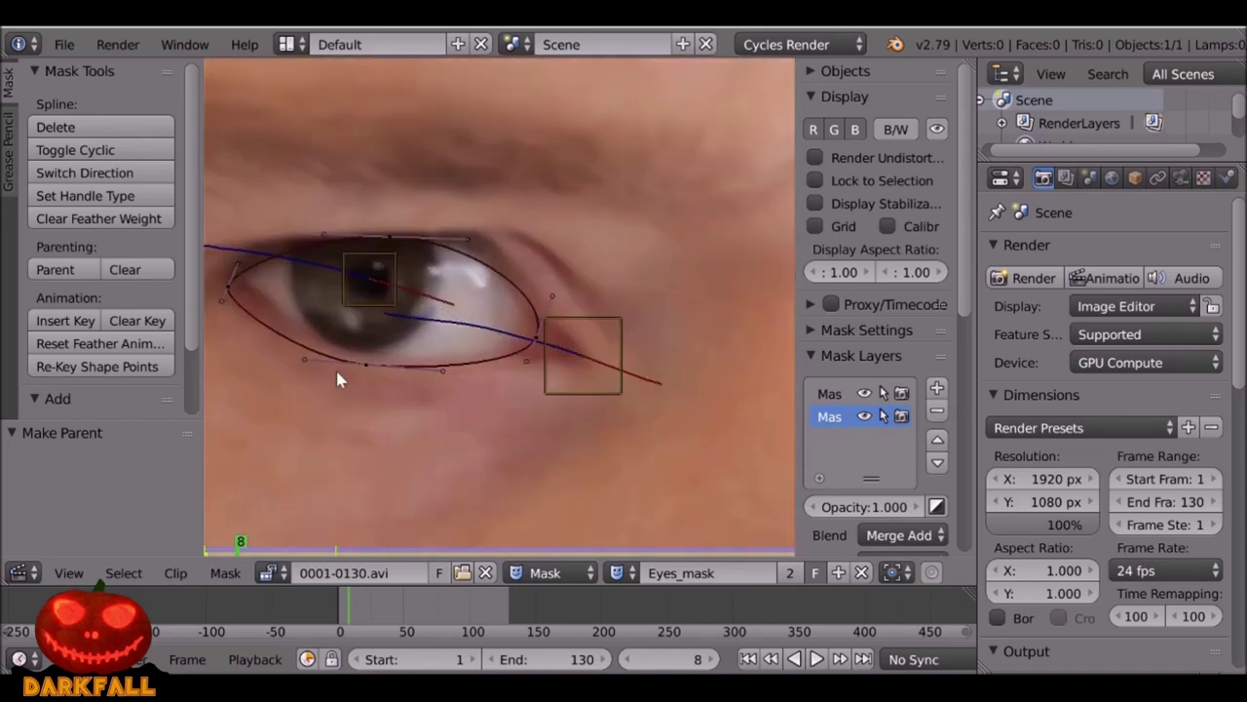
pyautogui.click(368, 365)
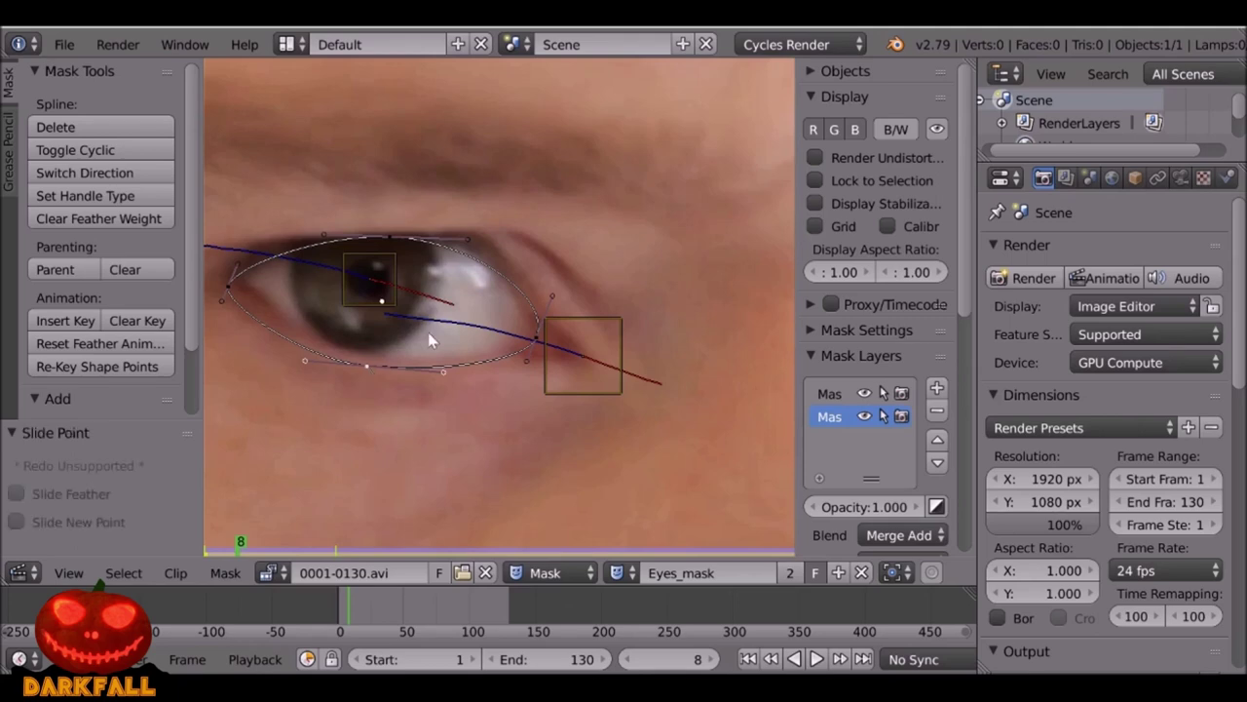
pyautogui.scroll(-3, 530, 393)
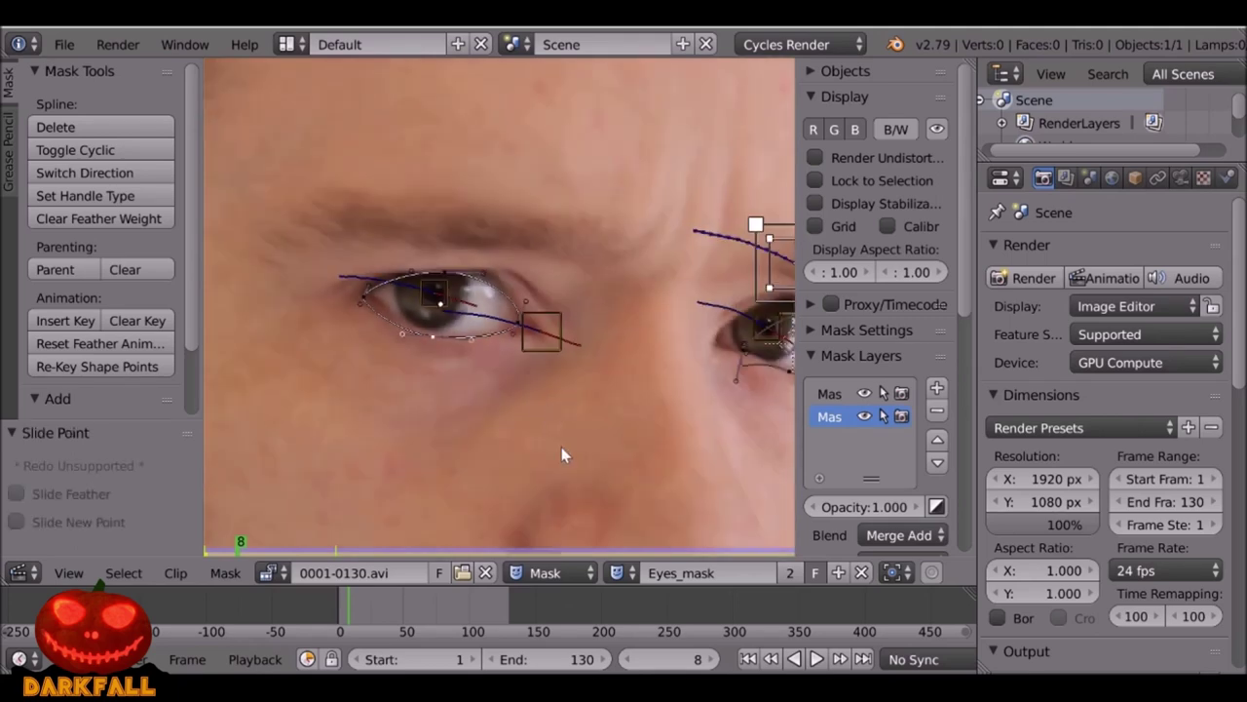
# At frame 130, turn on automatic keyframing and key all mask points in place without moving them.
pyautogui.click(863, 659)
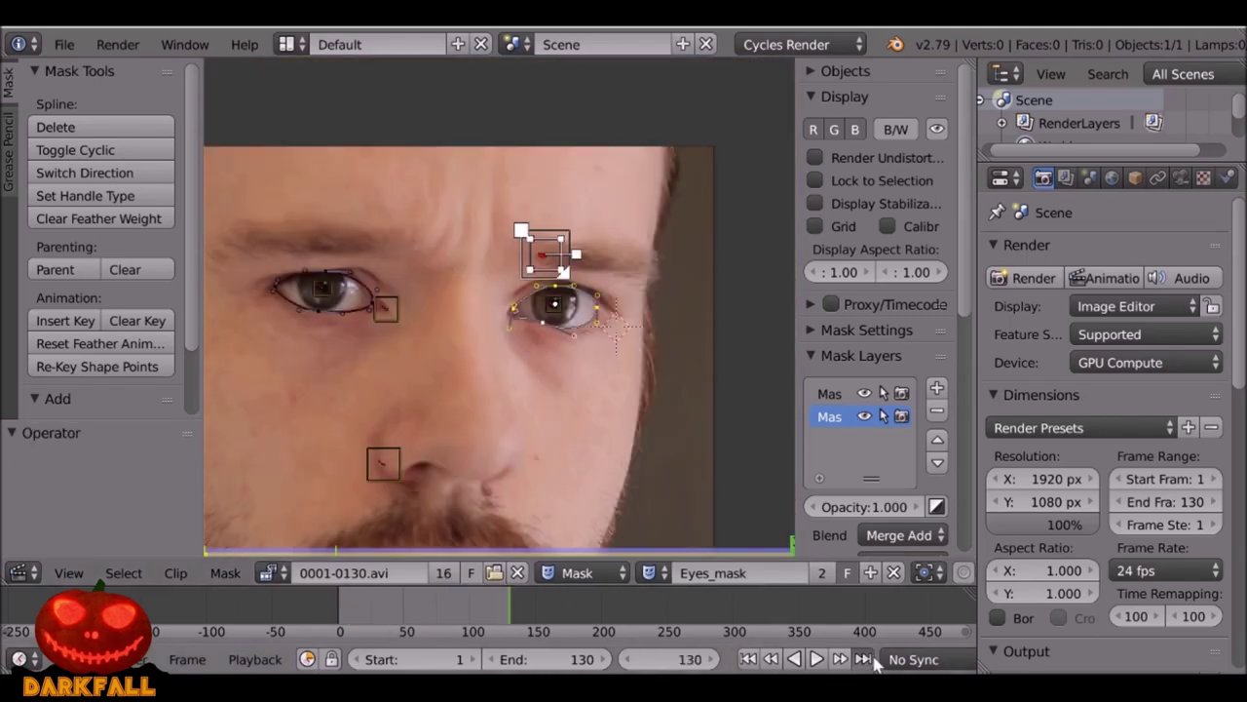
pyautogui.scroll(-6, 812, 658)
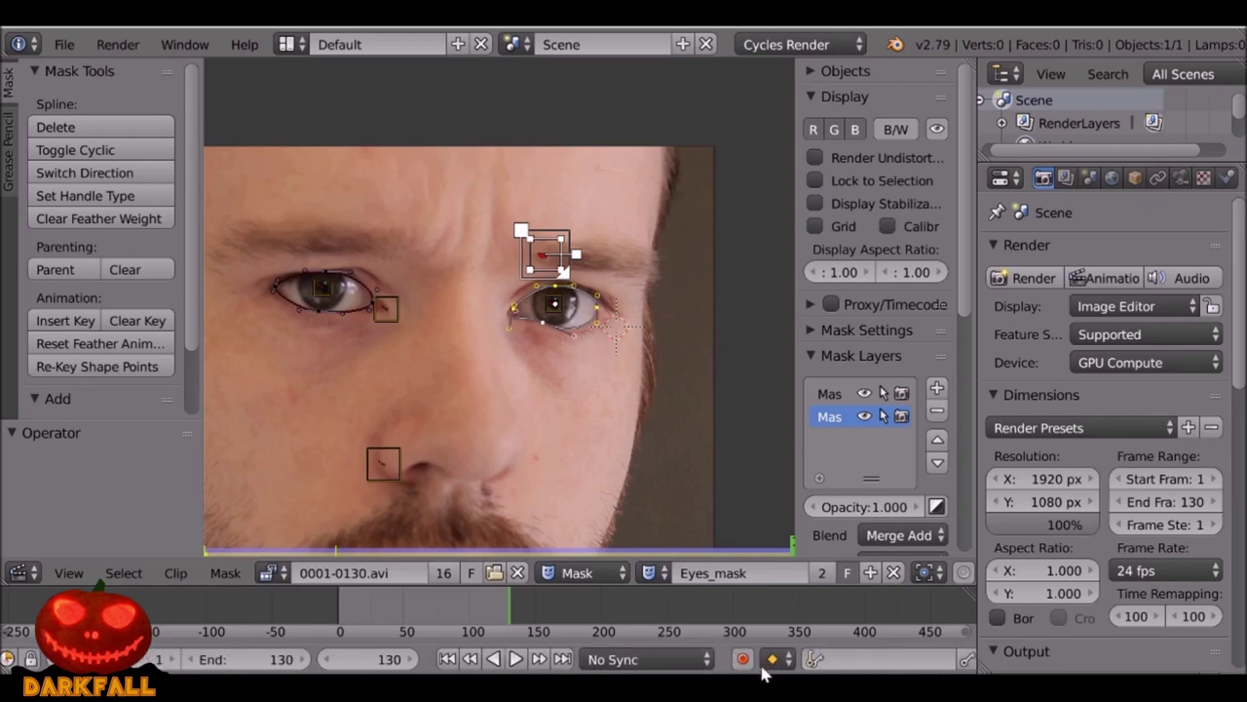
pyautogui.scroll(-2, 736, 667)
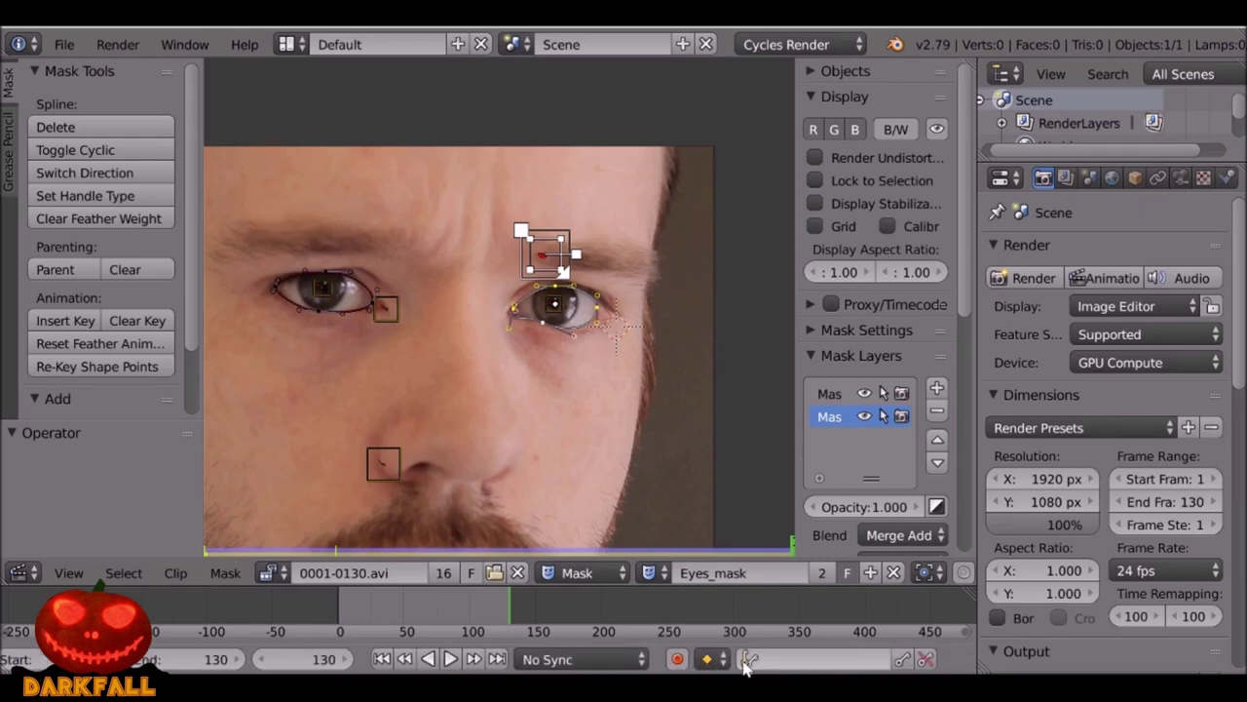
pyautogui.click(679, 662)
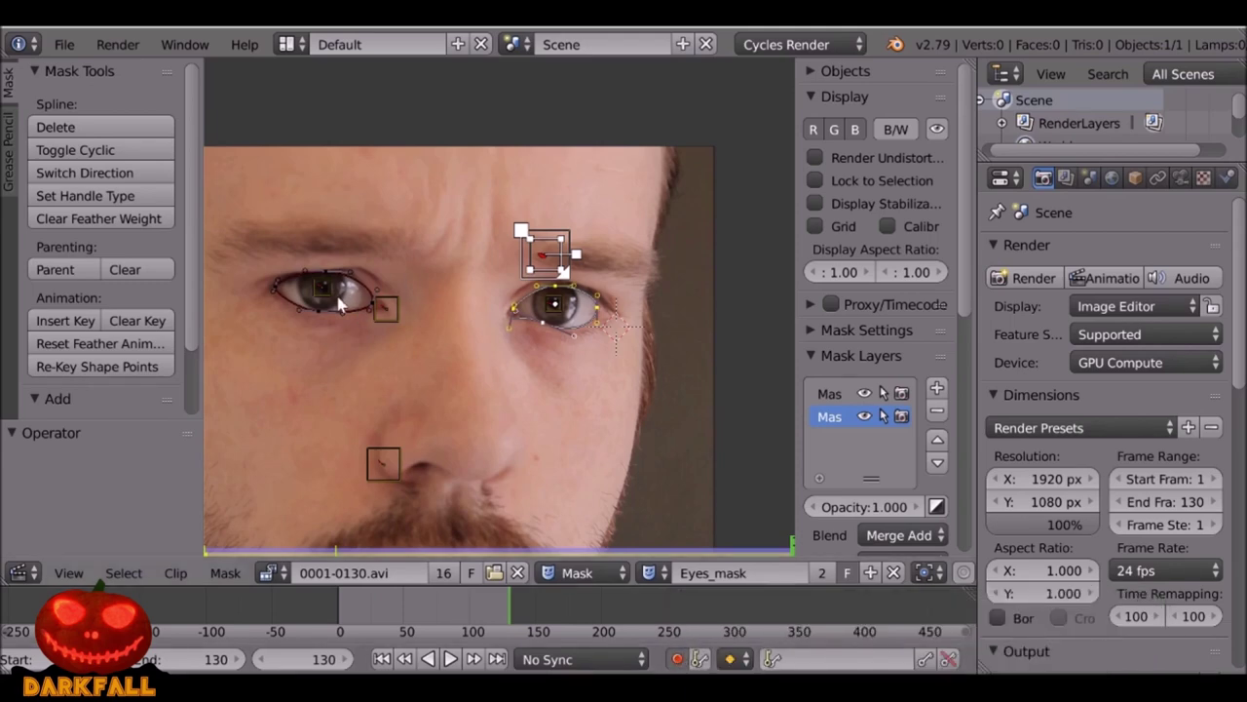
pyautogui.press('a')
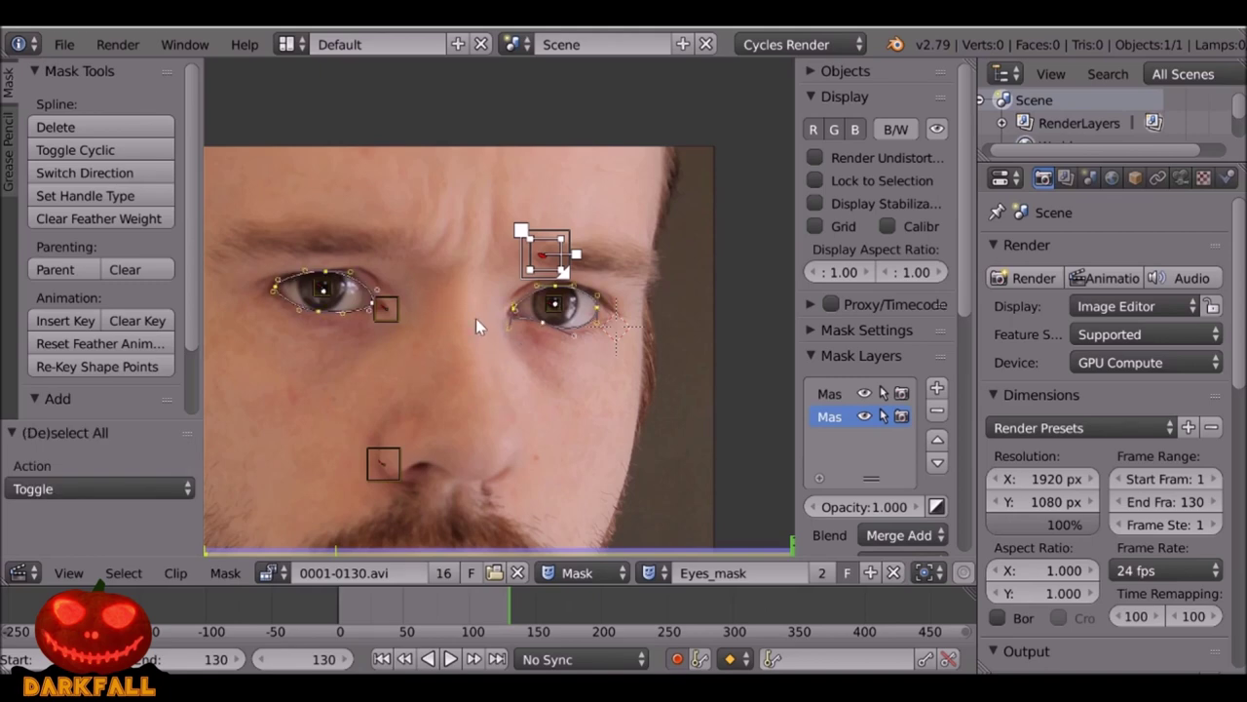
pyautogui.press('g')
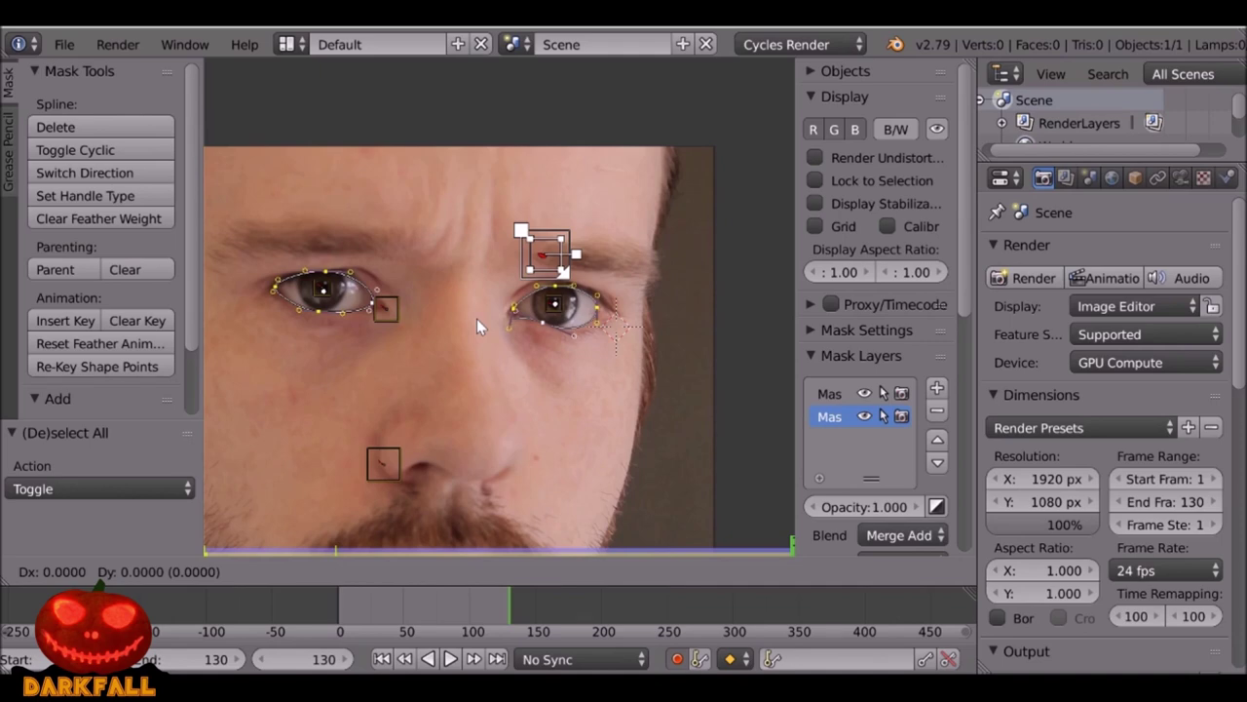
pyautogui.click(477, 320)
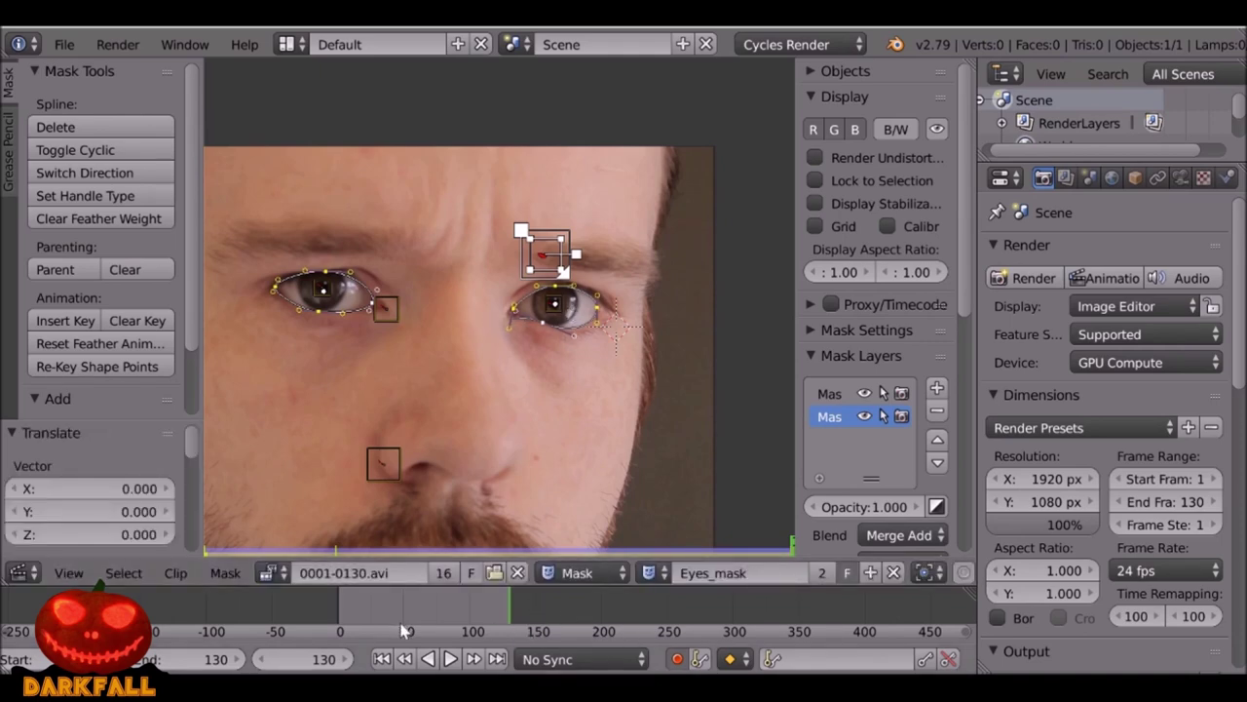
# At frame 1, move the right eye's outline mask back over the eye and shorten its lower inner-corner handle.
pyautogui.click(382, 658)
pyautogui.scroll(3, 566, 336)
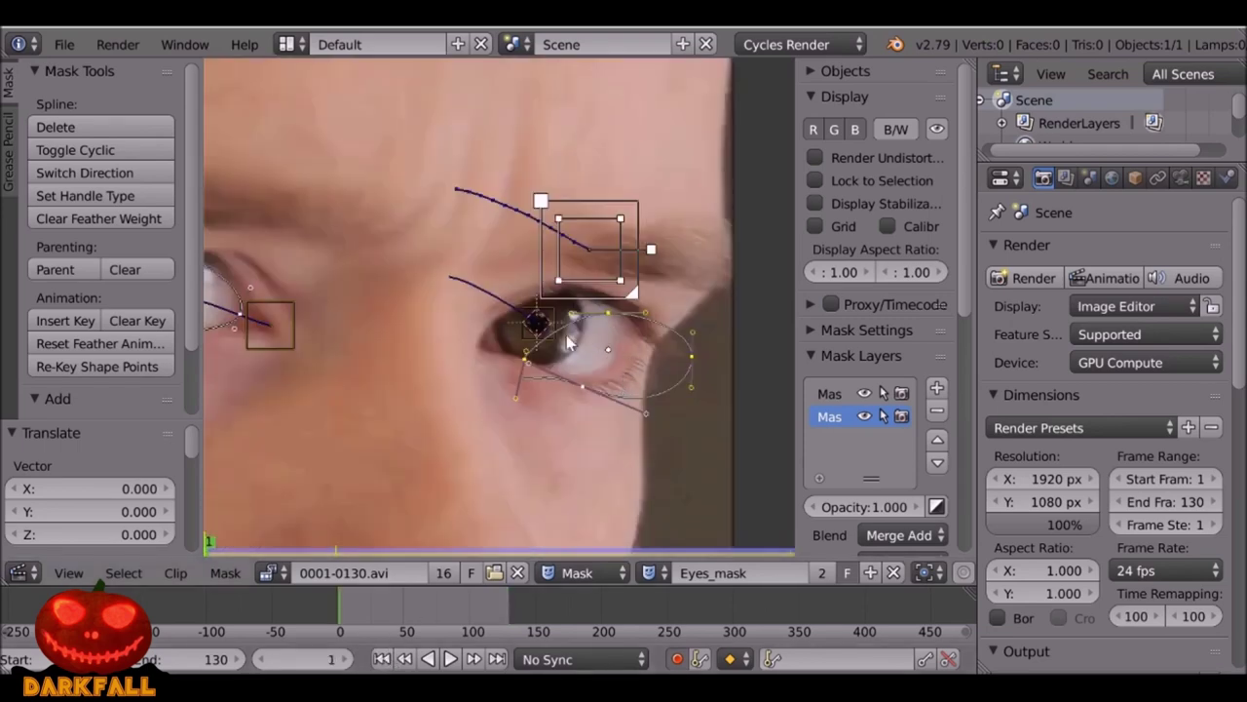
pyautogui.press('a')
pyautogui.press('b')
pyautogui.press('Escape')
pyautogui.press('a')
pyautogui.scroll(3, 588, 353)
pyautogui.moveTo(704, 409); pyautogui.dragTo(638, 397, button='middle')
pyautogui.press('g')
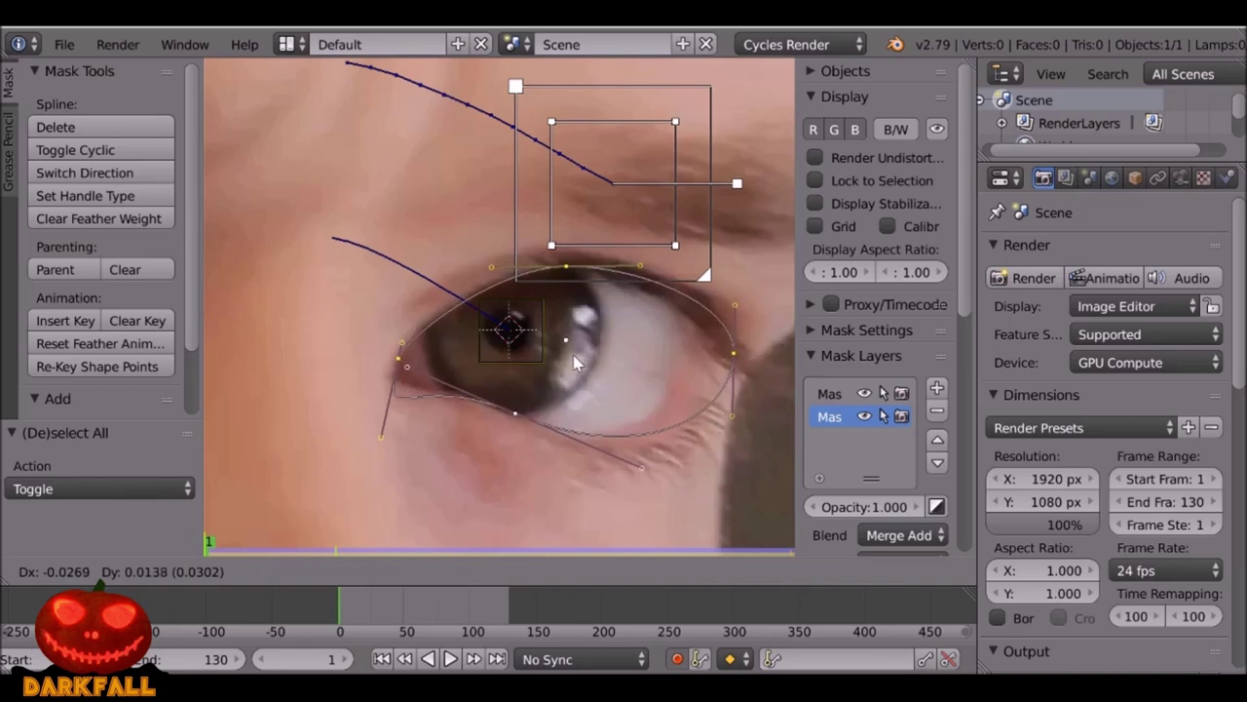
pyautogui.click(565, 351)
pyautogui.moveTo(378, 436); pyautogui.dragTo(387, 399)
pyautogui.scroll(-1, 509, 394)
pyautogui.scroll(-2, 514, 402)
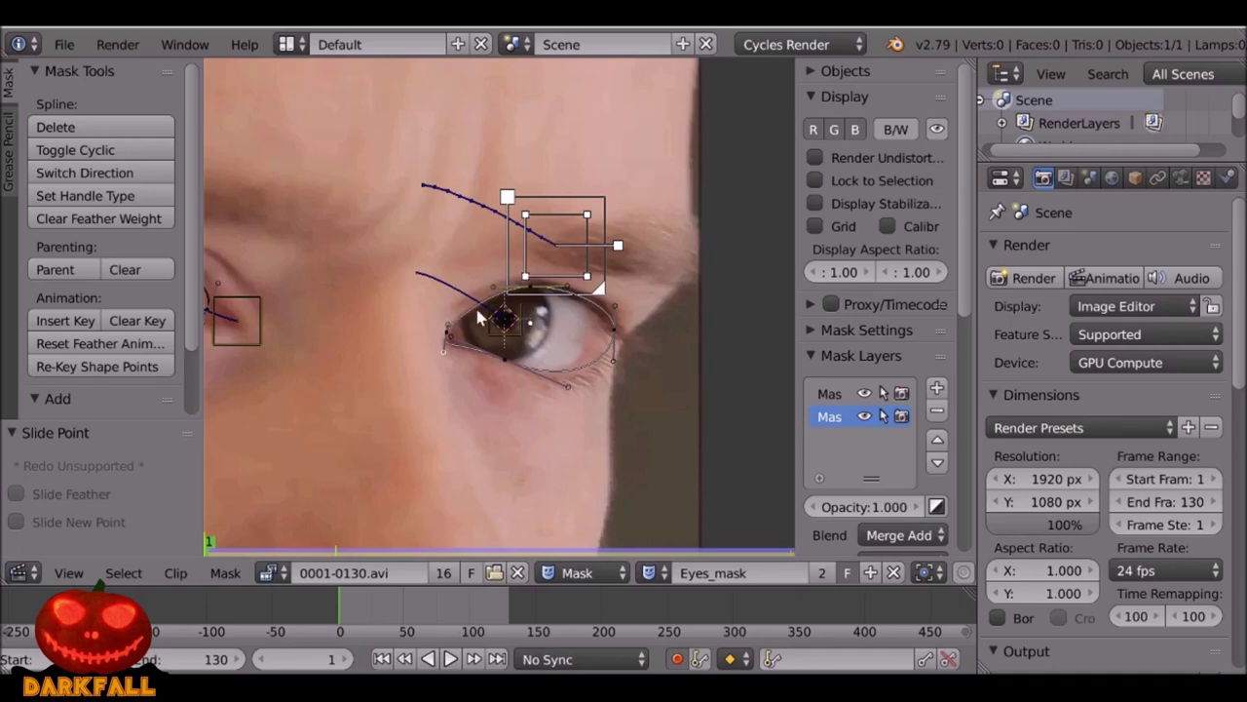
# At frame 1, fit the left eye's outline mask by lowering the upper-lid point slightly, raising the lower-lid point and adjusting its outer handle.
pyautogui.moveTo(260, 309); pyautogui.dragTo(780, 336, button='middle')
pyautogui.scroll(2, 711, 336)
pyautogui.moveTo(683, 331); pyautogui.dragTo(549, 344, button='middle')
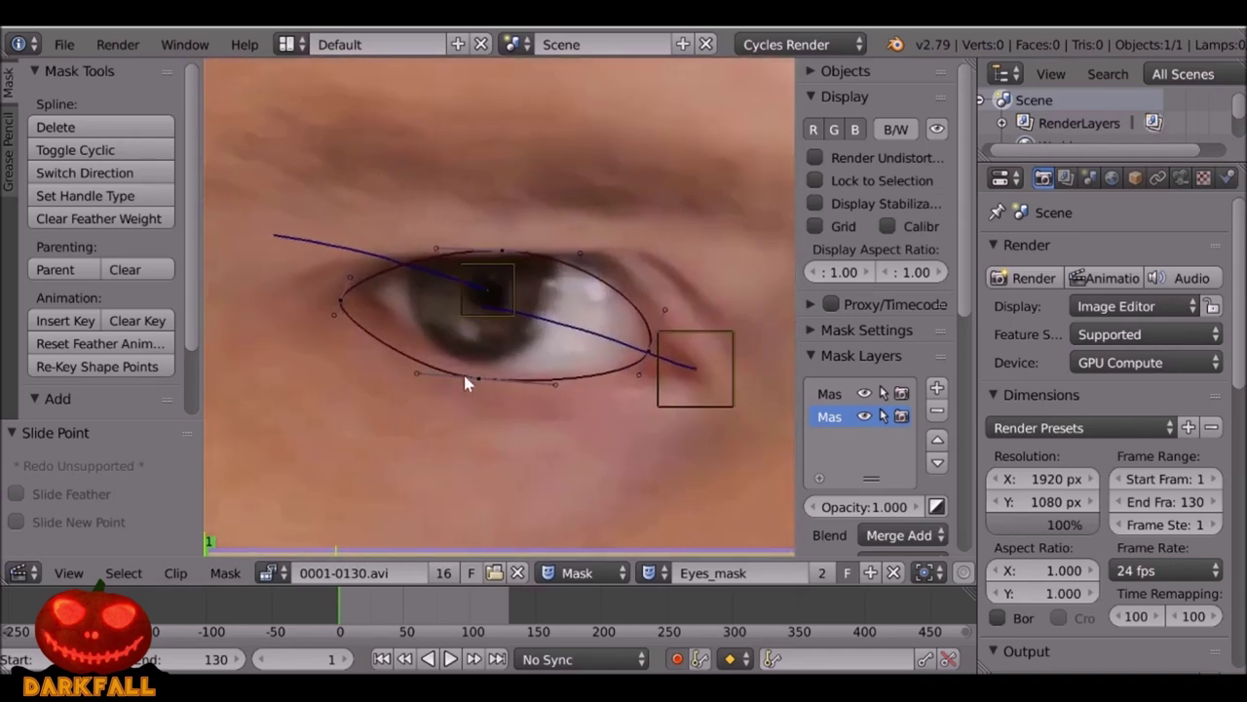
pyautogui.moveTo(468, 268); pyautogui.dragTo(438, 305, button='middle')
pyautogui.scroll(1, 439, 304)
pyautogui.moveTo(468, 283); pyautogui.dragTo(464, 289)
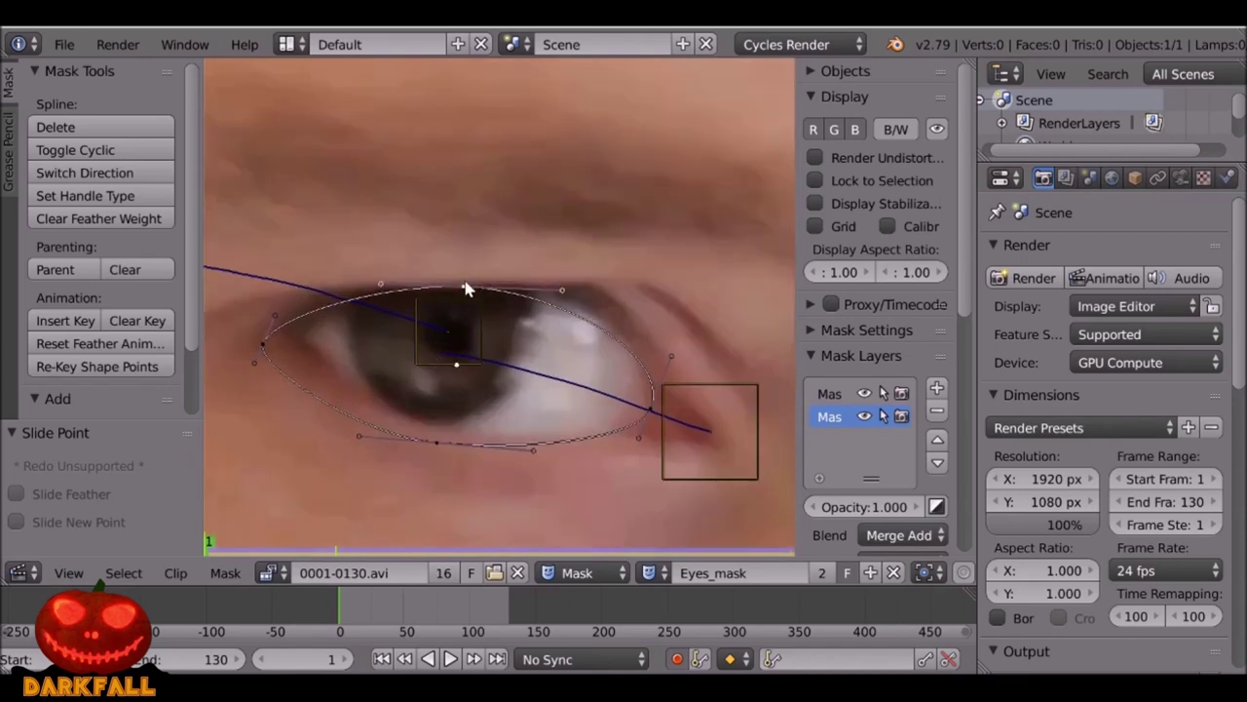
pyautogui.moveTo(433, 442); pyautogui.dragTo(428, 421)
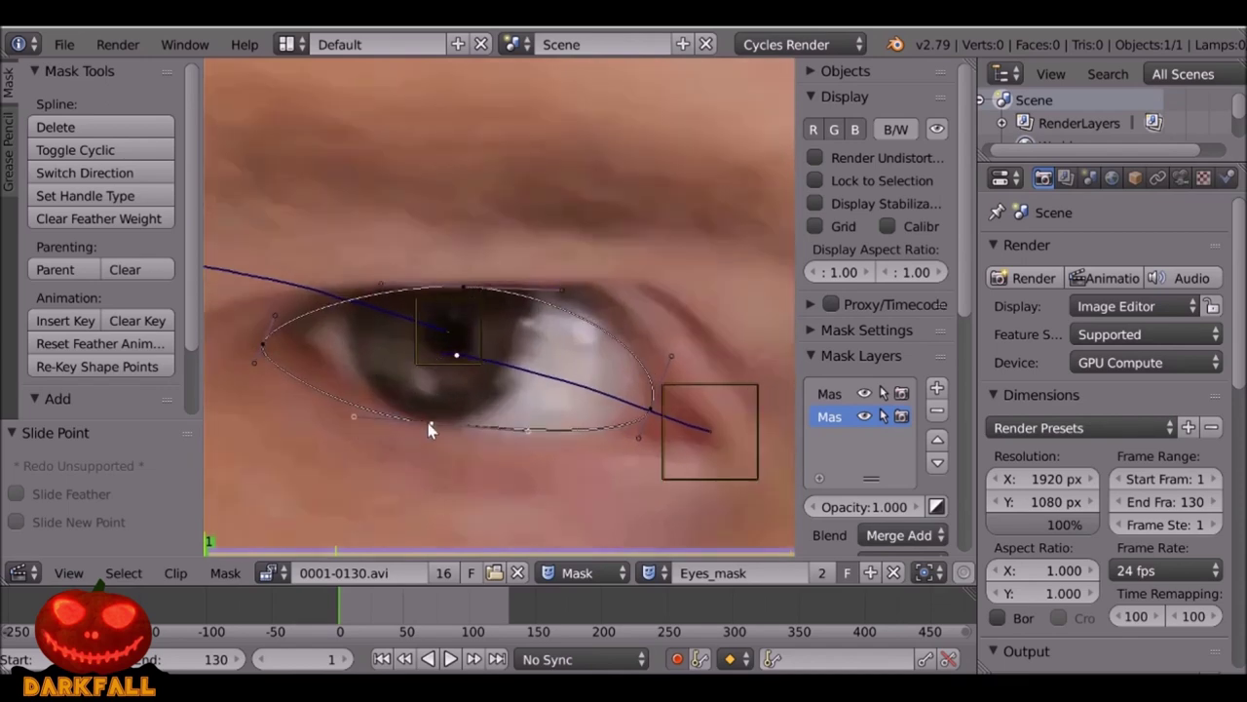
pyautogui.moveTo(348, 424); pyautogui.dragTo(361, 407)
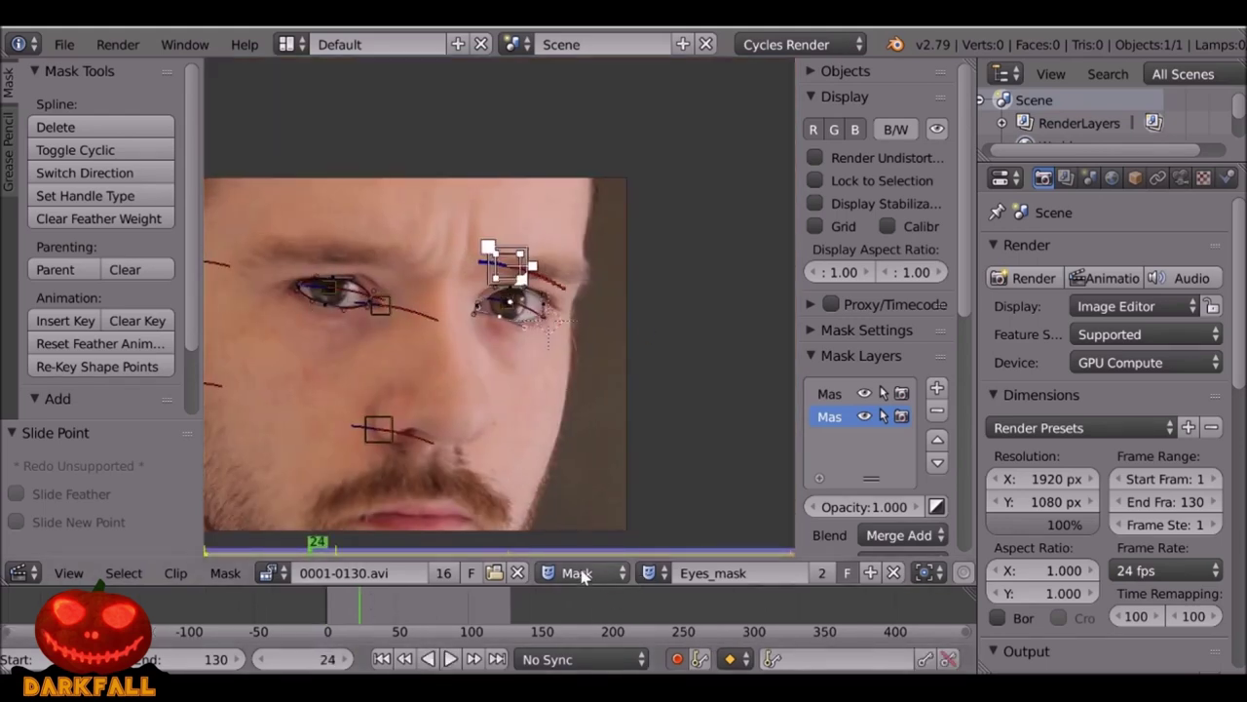
# Turn off automatic keyframing, return to frame 1 and switch the clip editor to Tracking mode.
pyautogui.click(677, 660)
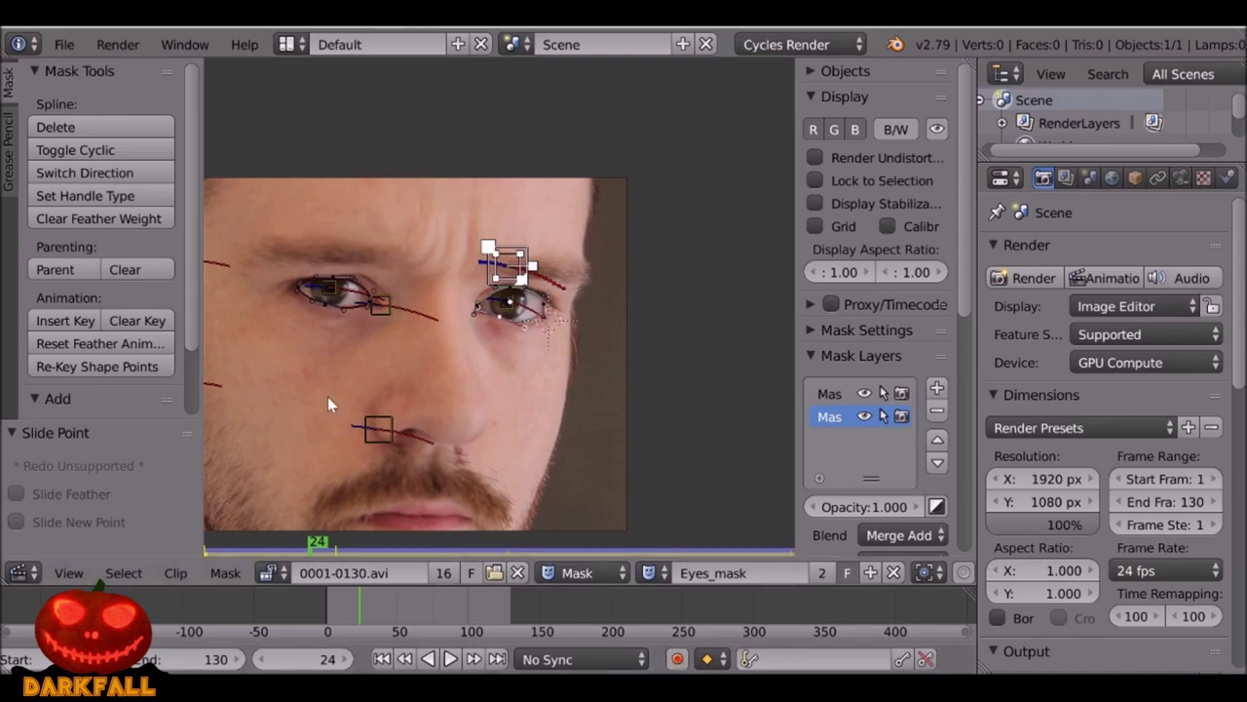
pyautogui.moveTo(328, 406); pyautogui.dragTo(446, 392, button='middle')
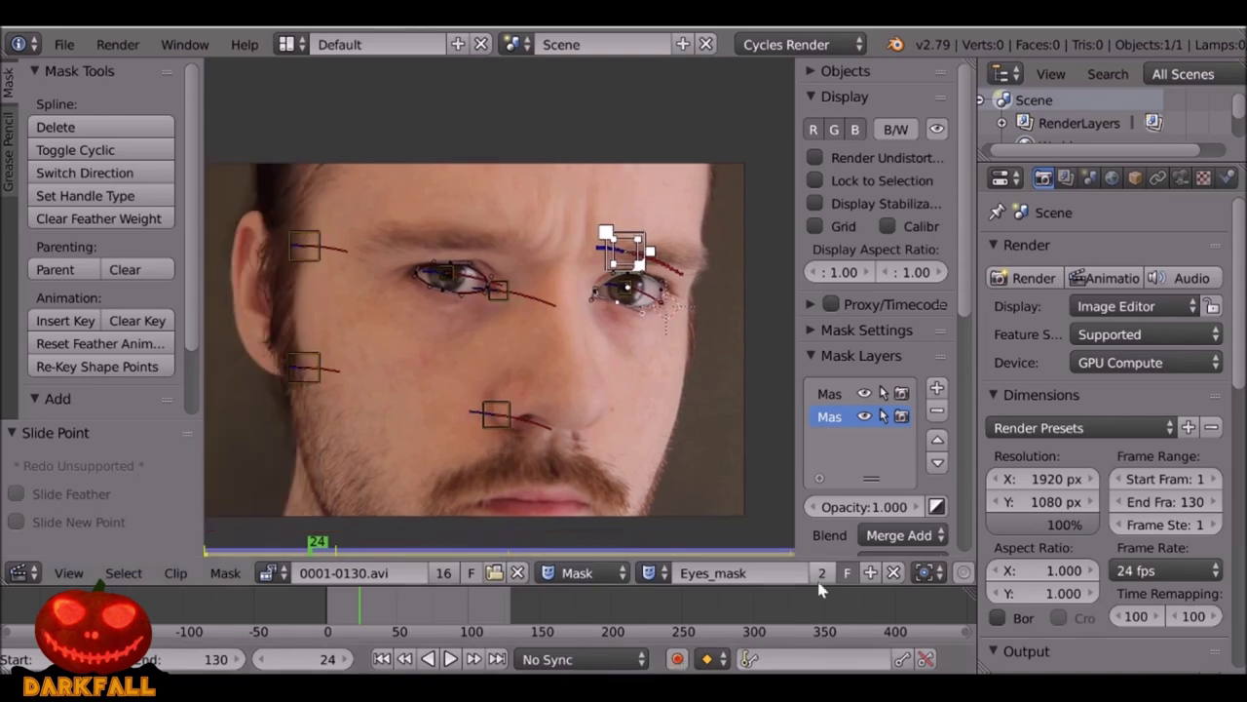
pyautogui.click(381, 659)
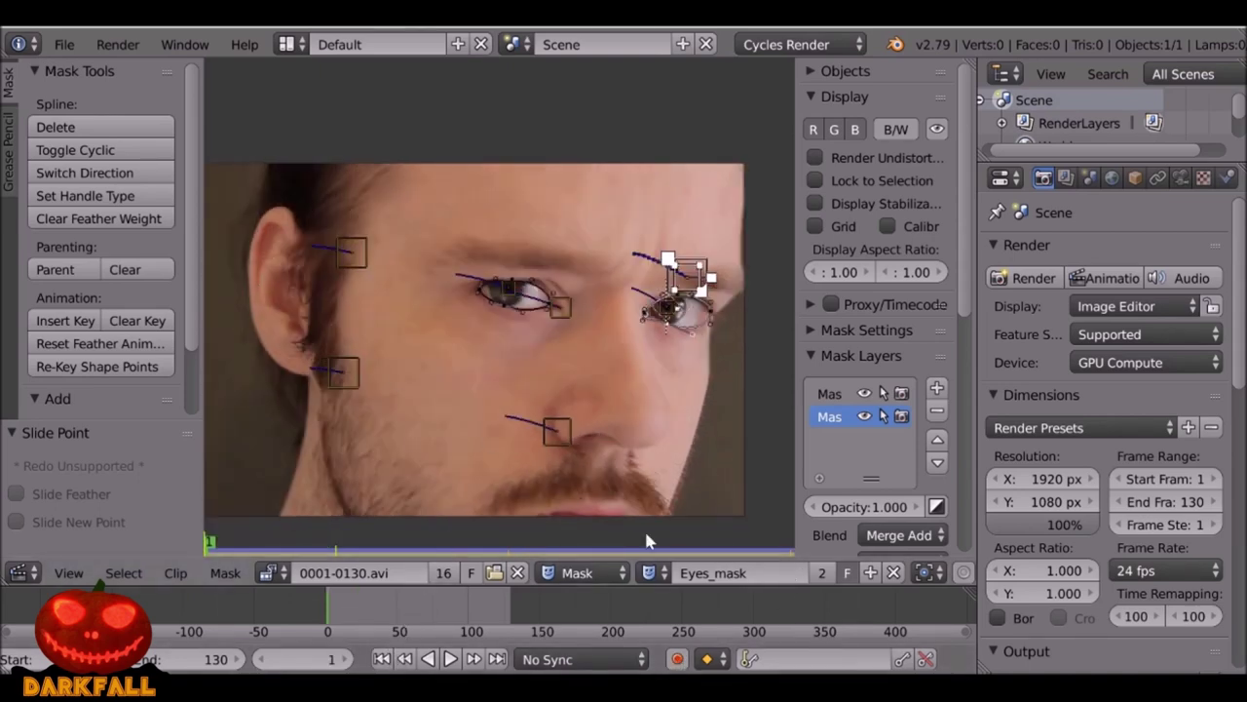
pyautogui.click(580, 573)
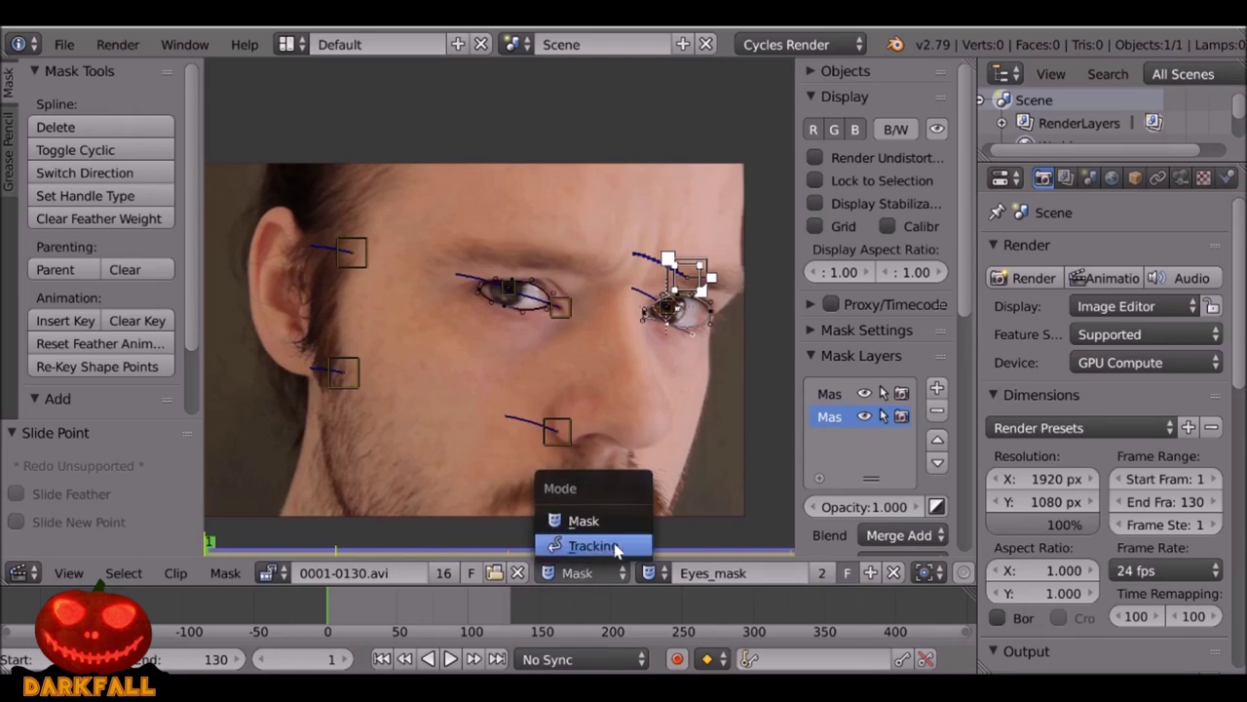
pyautogui.click(614, 546)
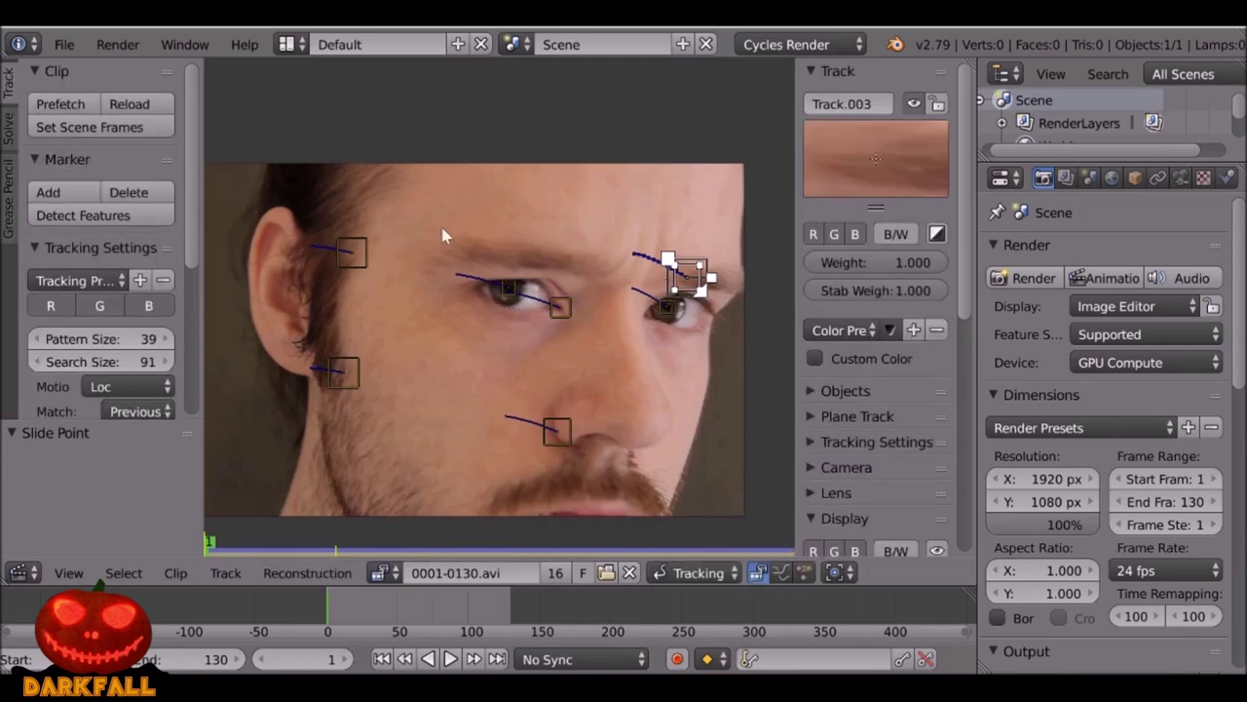
# Create a plane track from the temple, cheek, nose and left eye inner-corner markers, and scrub the clip to check it.
pyautogui.press('a')
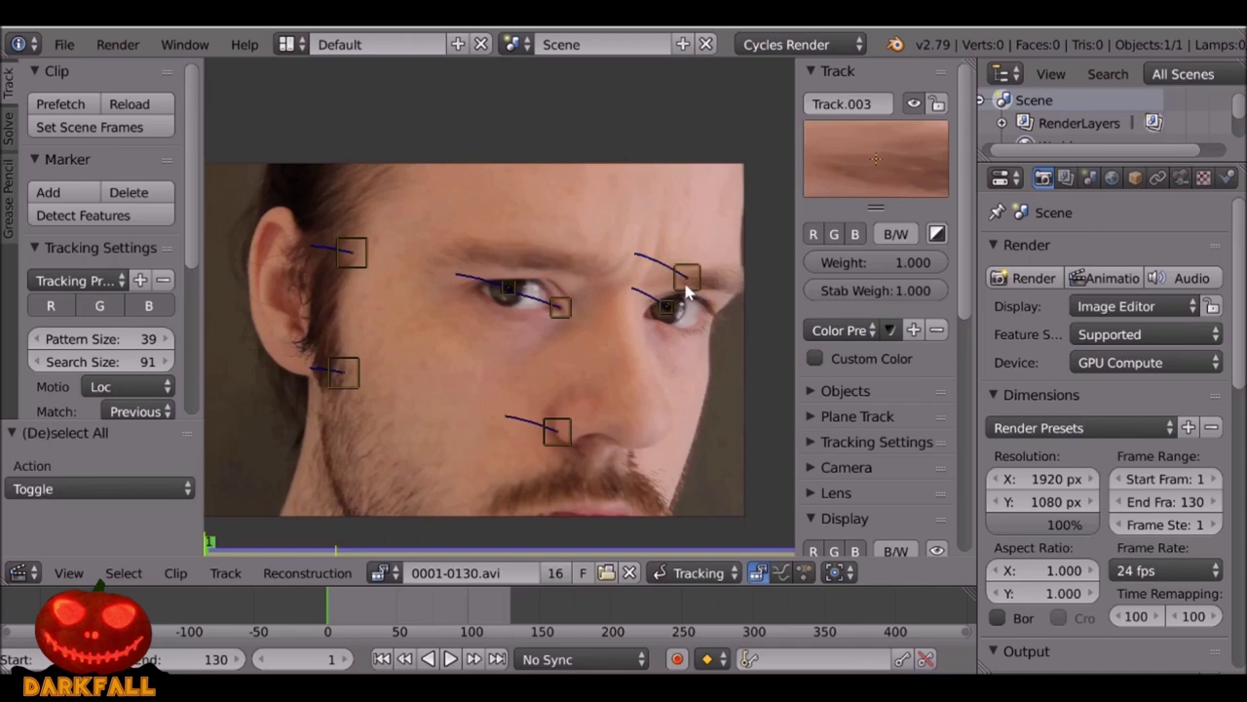
pyautogui.click(346, 245)
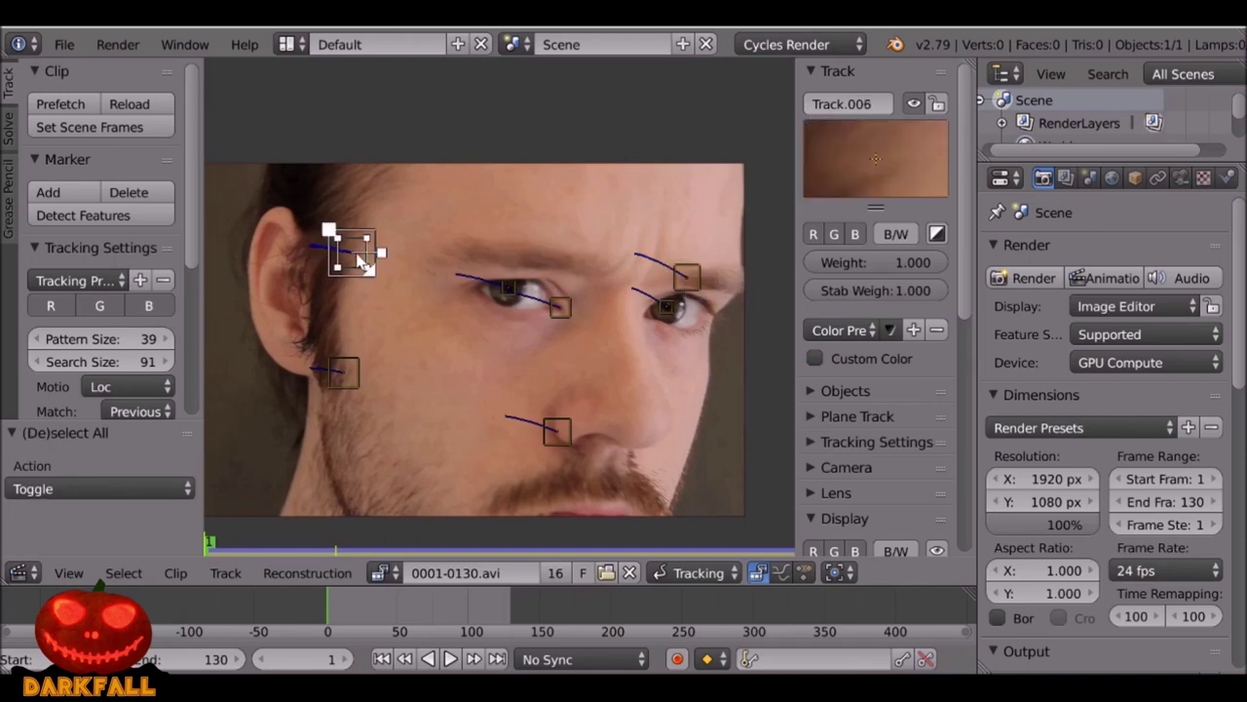
pyautogui.keyDown('shift'); pyautogui.click(353, 370); pyautogui.keyUp('shift')
pyautogui.keyDown('shift'); pyautogui.click(561, 429); pyautogui.keyUp('shift')
pyautogui.keyDown('shift'); pyautogui.click(560, 307); pyautogui.keyUp('shift')
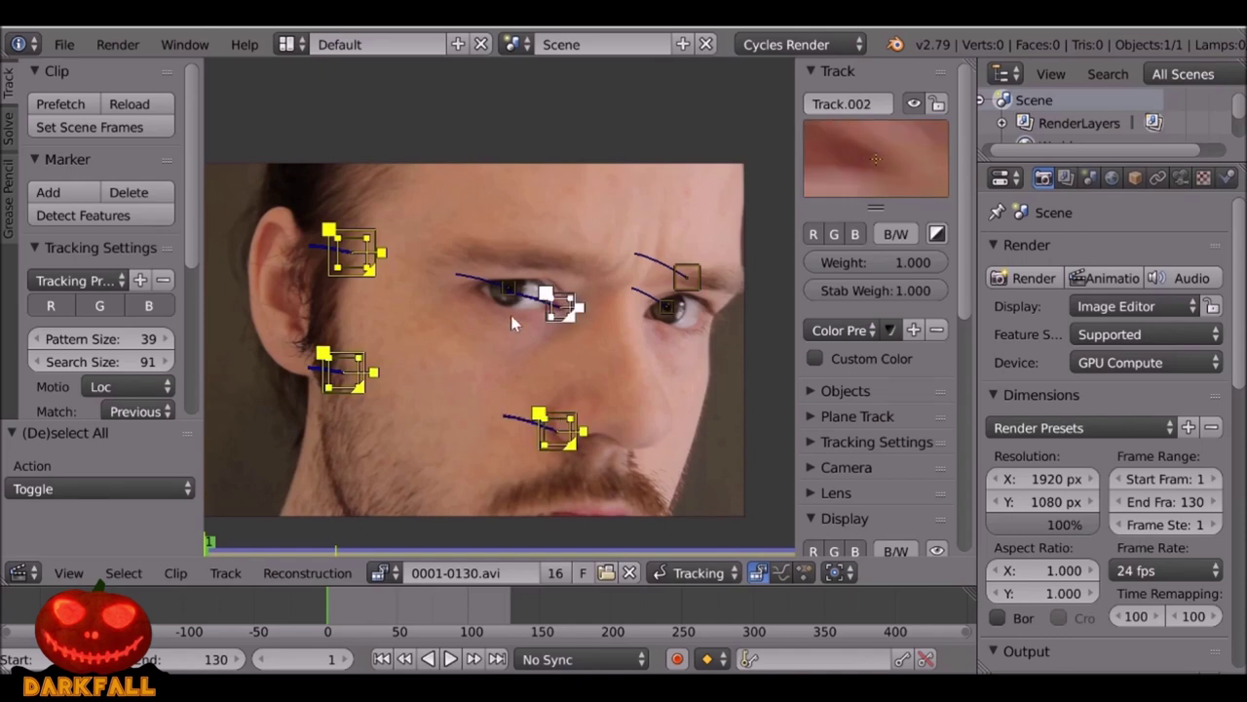
pyautogui.click(7, 124)
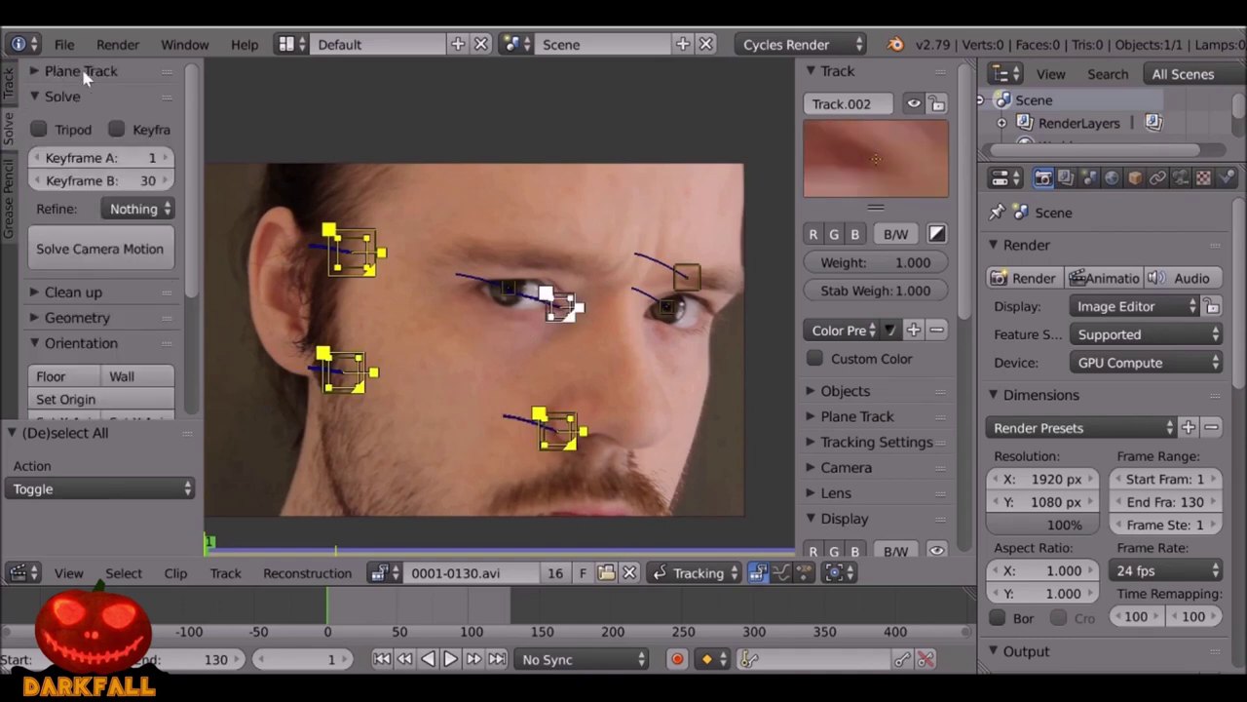
pyautogui.click(37, 72)
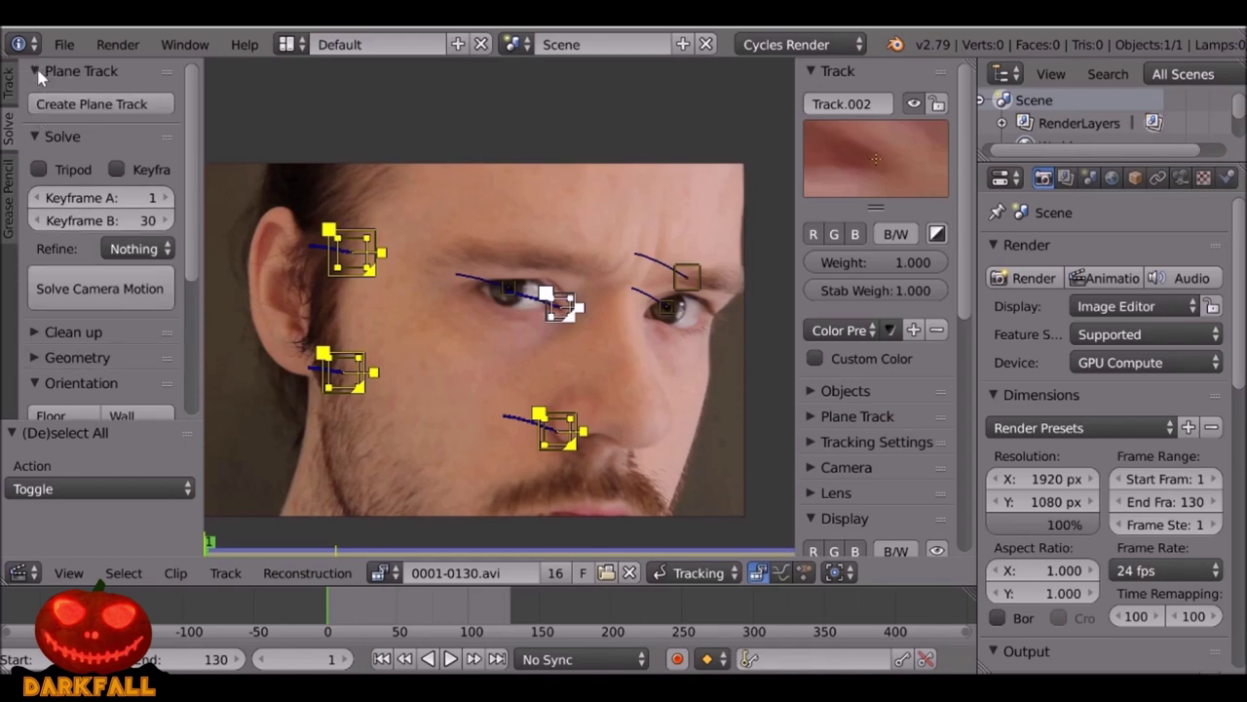
pyautogui.click(92, 114)
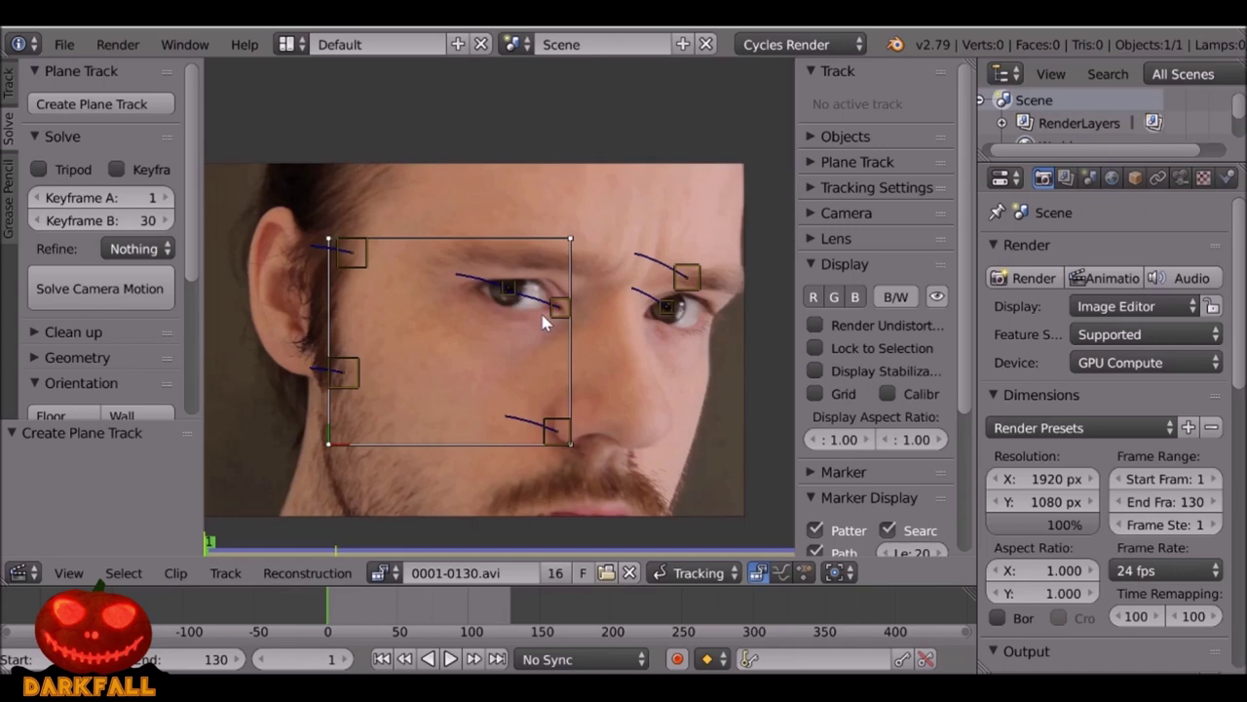
pyautogui.click(349, 616)
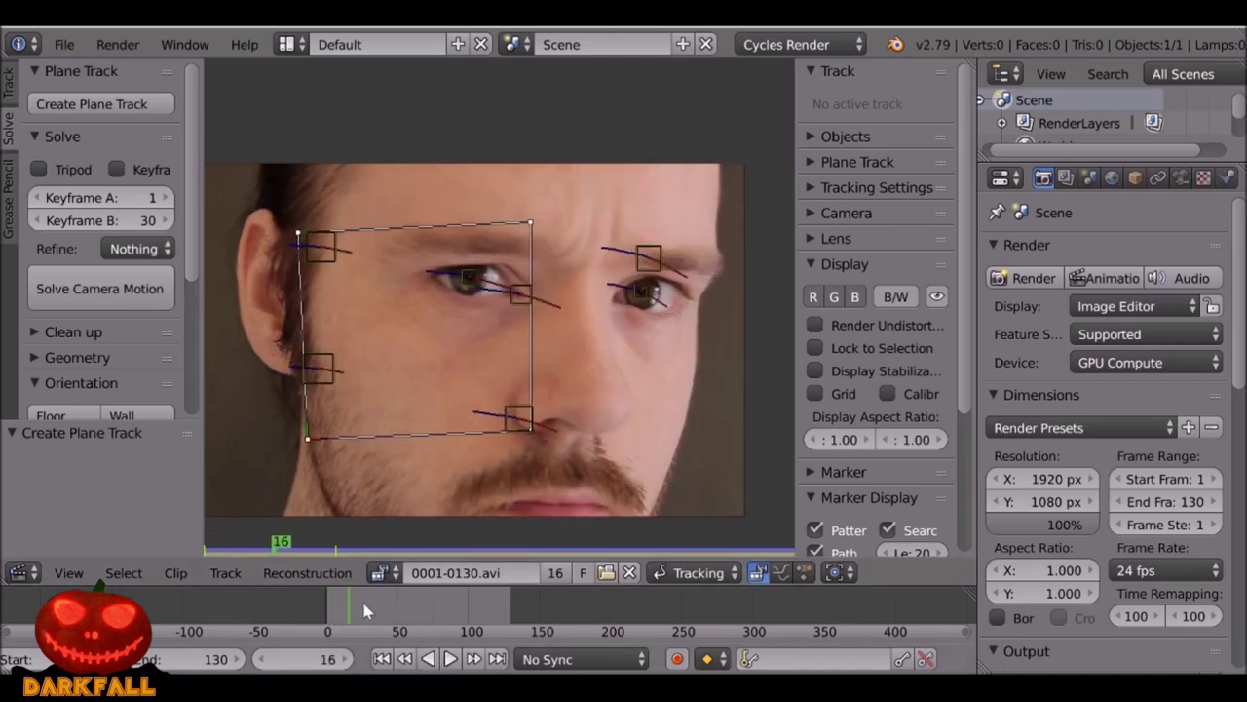
pyautogui.click(382, 659)
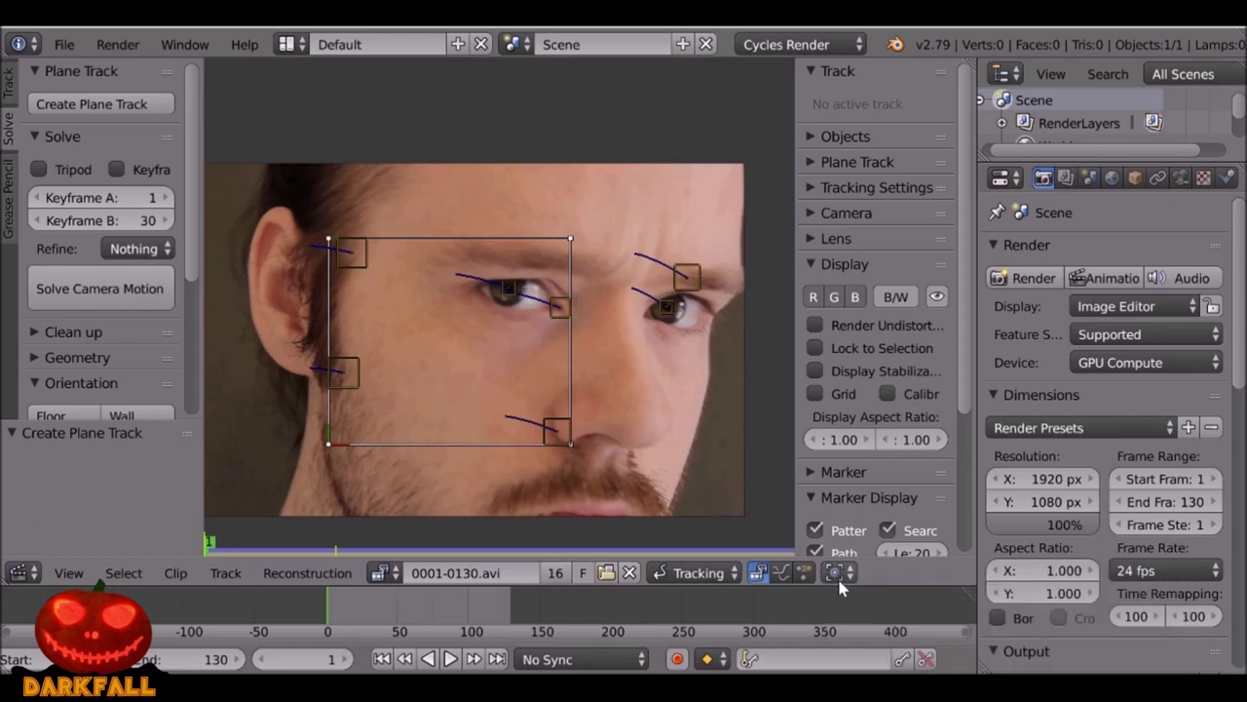
# At frame 1, rotate the plane track about 21°, enlarge it by about 1.05 and reposition it over the cheek, checking it at other frames.
pyautogui.press('s')
pyautogui.click(622, 360)
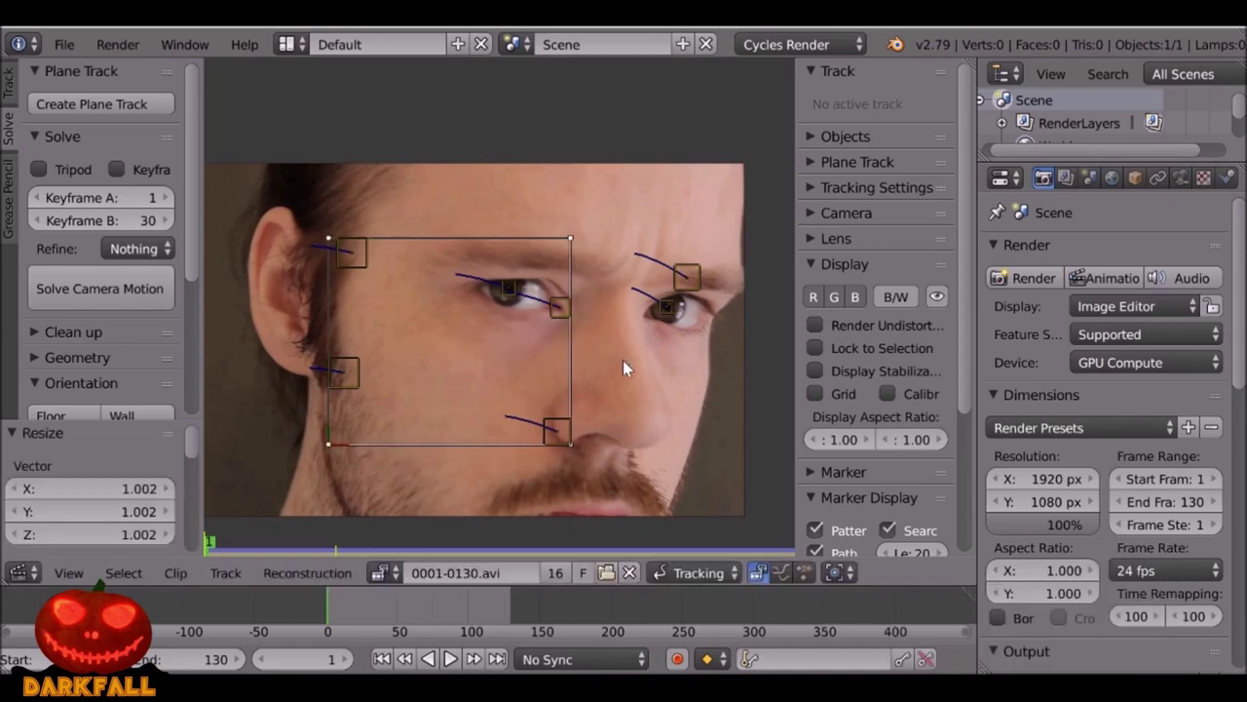
pyautogui.press('r')
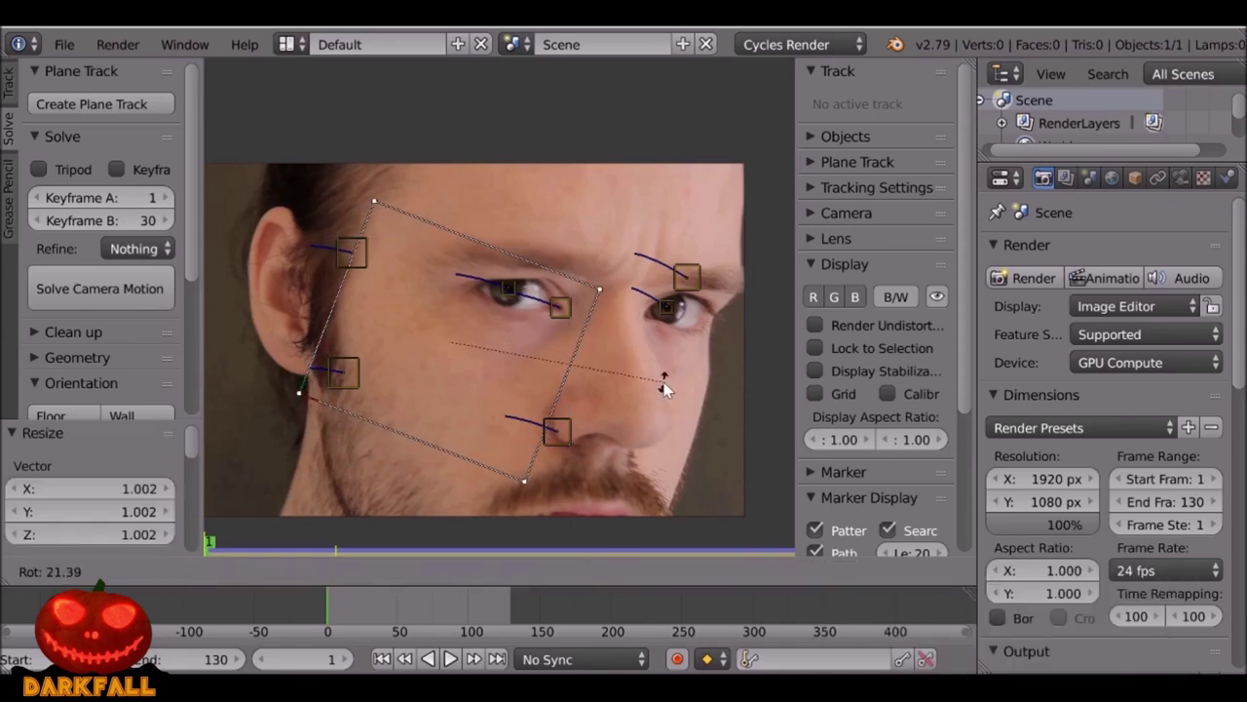
pyautogui.click(665, 380)
pyautogui.press('g')
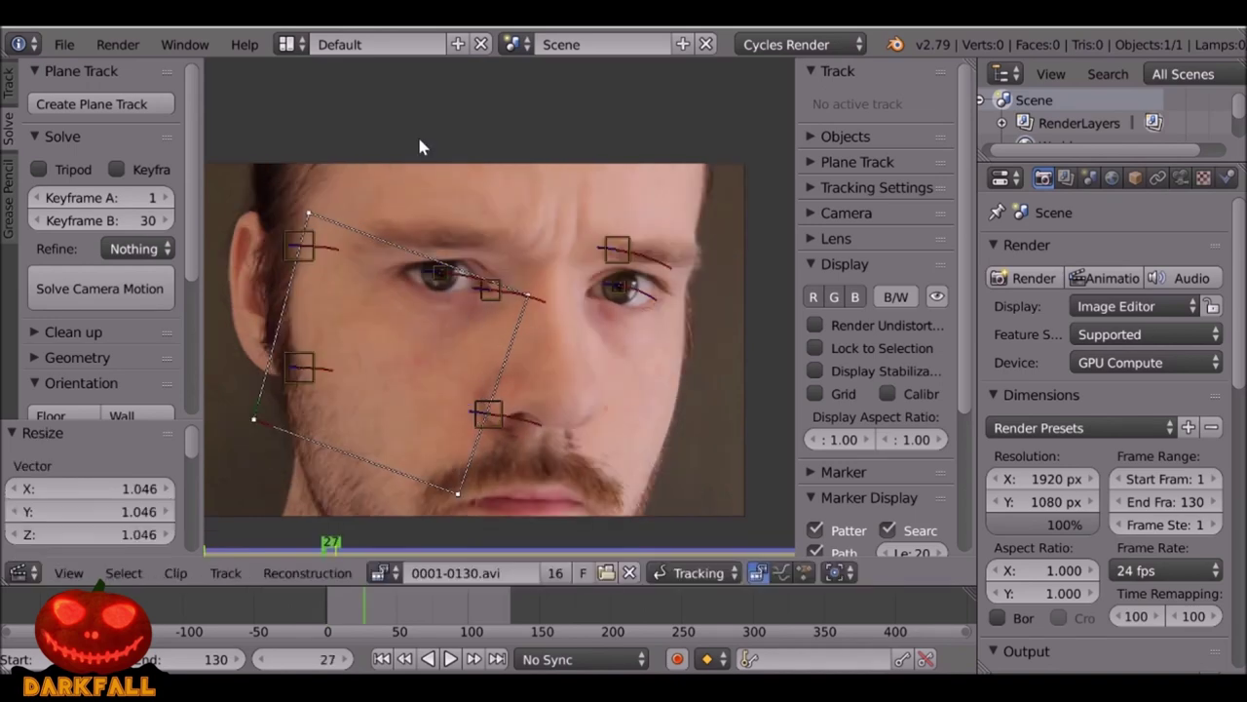
pyautogui.click(381, 659)
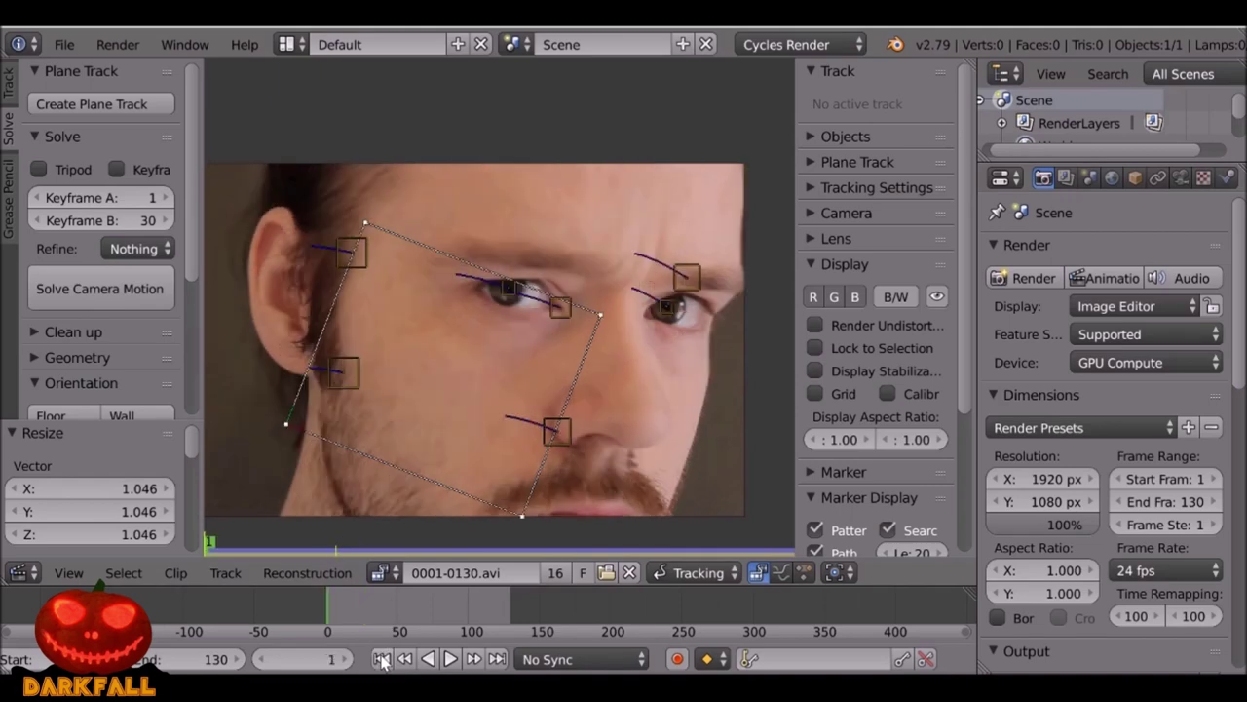
# Switch the clip editor to Mask mode and create a new mask named Cheek.
pyautogui.click(664, 573)
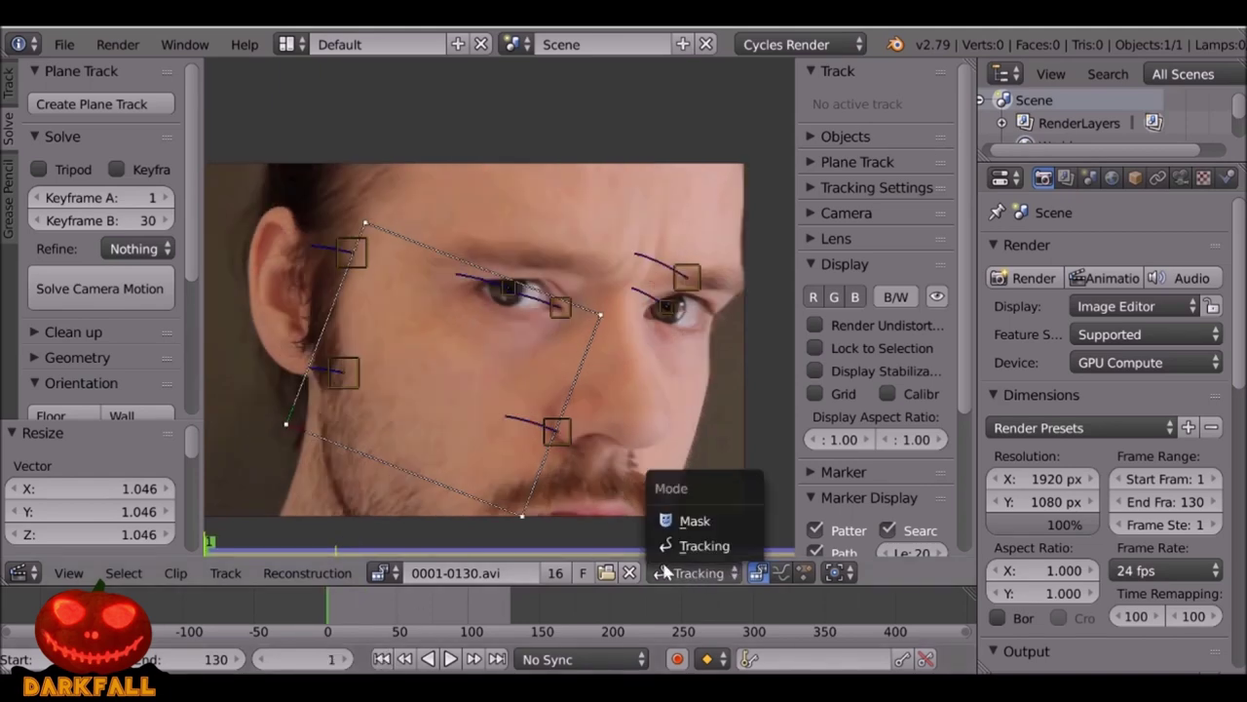
pyautogui.click(685, 520)
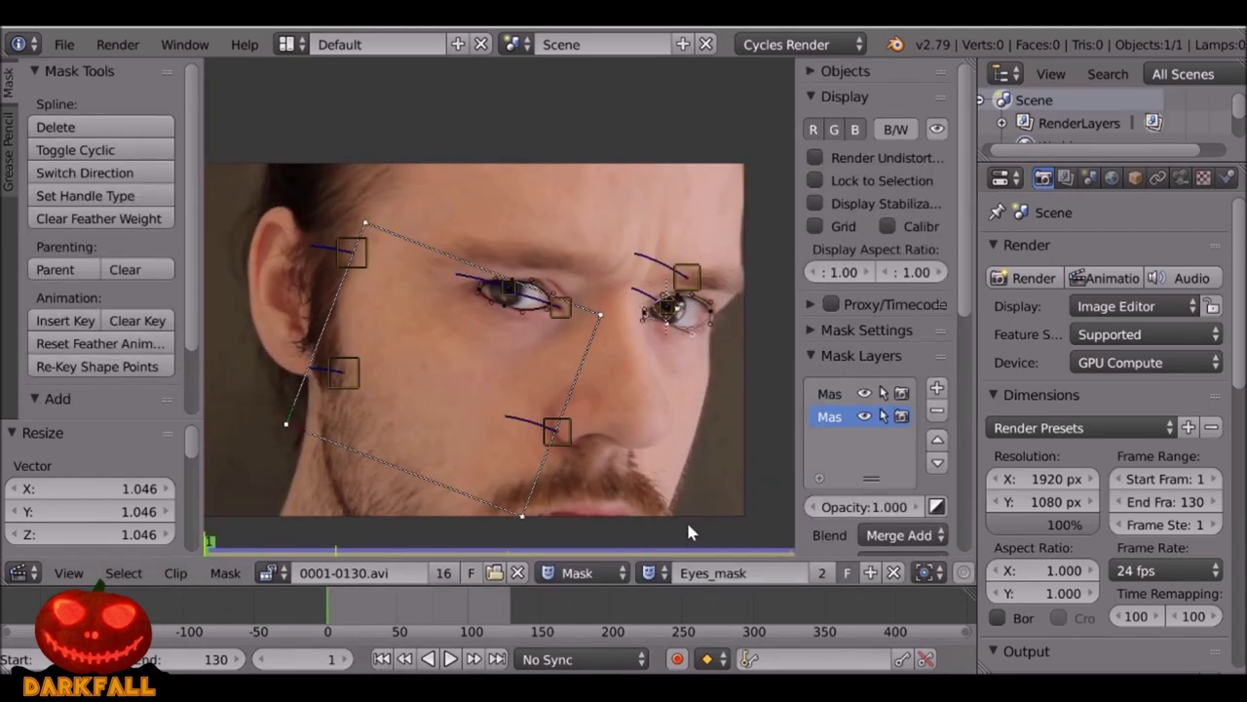
pyautogui.click(870, 573)
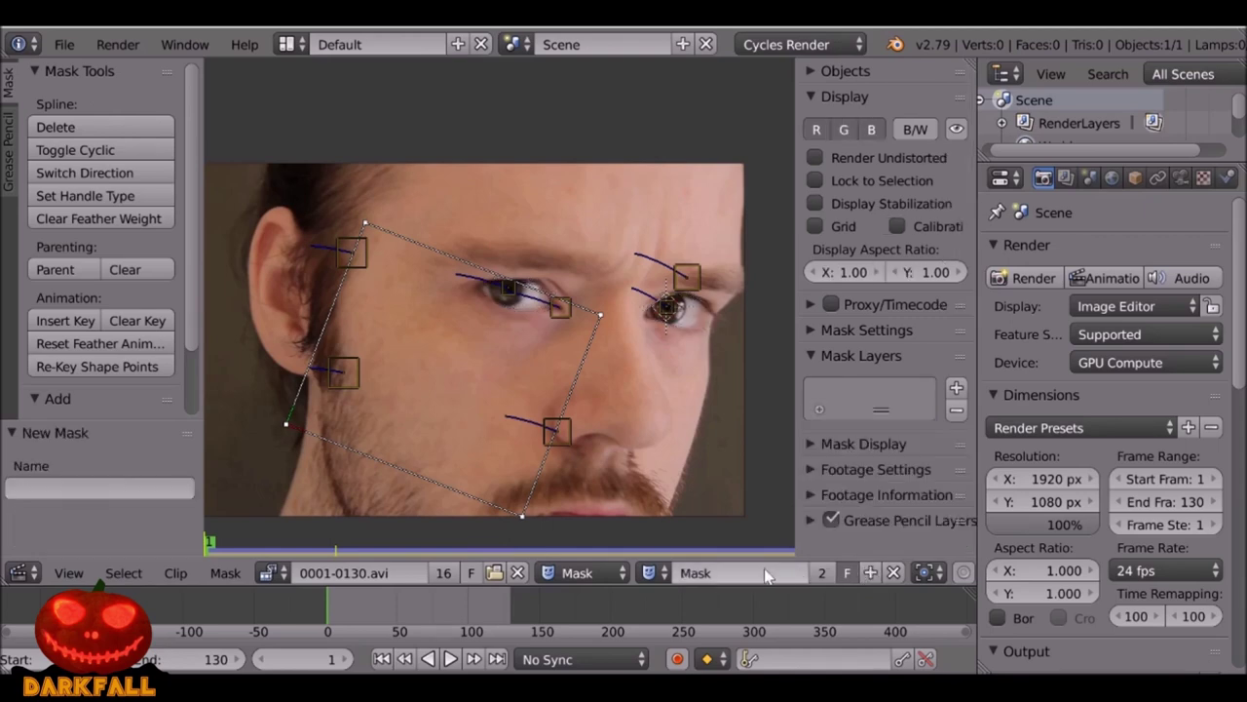
pyautogui.write('Cheek')
pyautogui.press('Return')
# Draw a closed mask outline around the cheek, from the temple under the eye, down beside the nose and back along the jaw.
pyautogui.scroll(1, 471, 467)
pyautogui.moveTo(454, 449); pyautogui.dragTo(459, 412, button='middle')
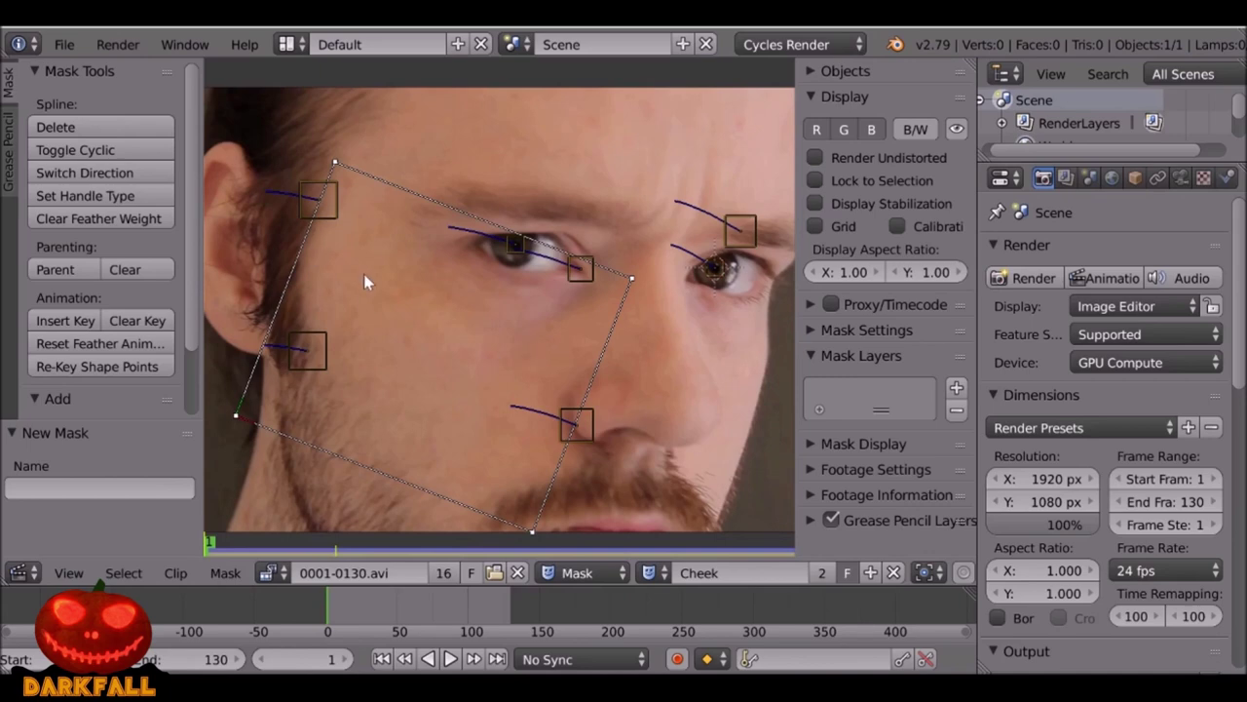
pyautogui.keyDown('ctrl'); pyautogui.click(360, 238); pyautogui.keyUp('ctrl')
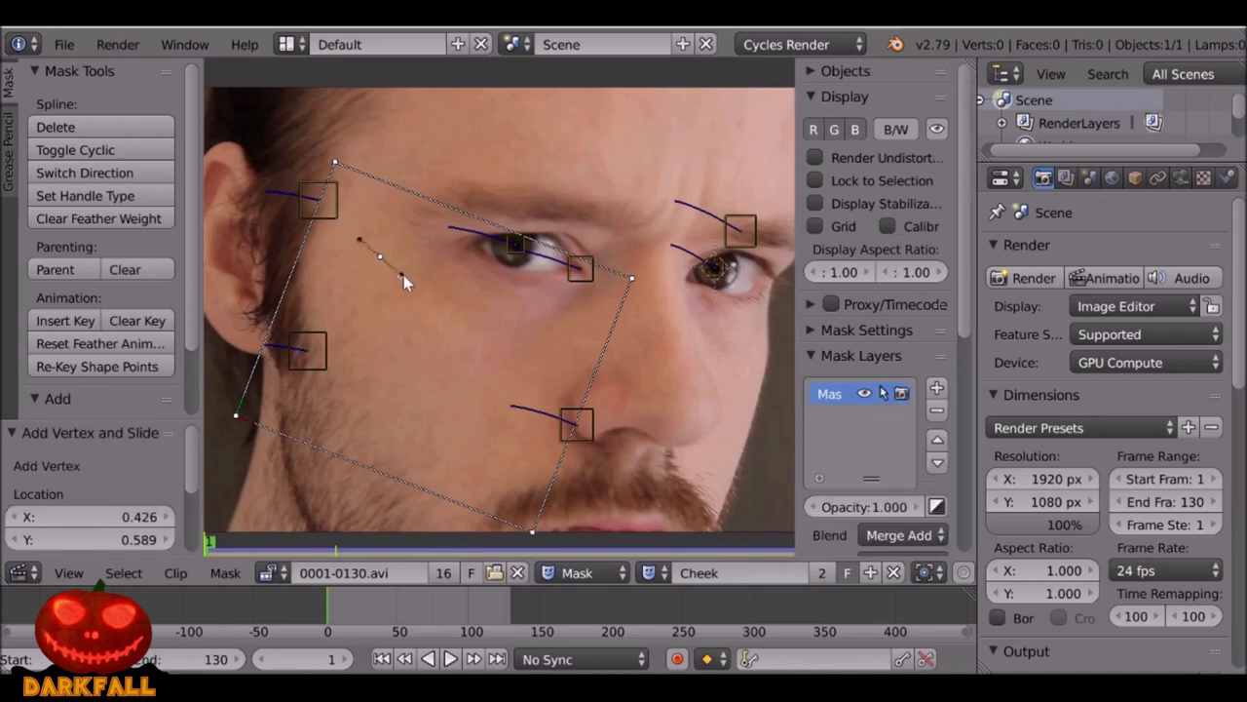
pyautogui.keyDown('ctrl'); pyautogui.moveTo(471, 310); pyautogui.dragTo(601, 316); pyautogui.keyUp('ctrl')
pyautogui.keyDown('ctrl'); pyautogui.click(549, 375); pyautogui.keyUp('ctrl')
pyautogui.keyDown('ctrl'); pyautogui.click(539, 430); pyautogui.keyUp('ctrl')
pyautogui.keyDown('ctrl'); pyautogui.click(515, 475); pyautogui.keyUp('ctrl')
pyautogui.keyDown('ctrl'); pyautogui.click(451, 490); pyautogui.keyUp('ctrl')
pyautogui.keyDown('ctrl'); pyautogui.click(367, 442); pyautogui.keyUp('ctrl')
pyautogui.keyDown('ctrl'); pyautogui.click(334, 398); pyautogui.keyUp('ctrl')
pyautogui.keyDown('ctrl'); pyautogui.click(309, 312); pyautogui.keyUp('ctrl')
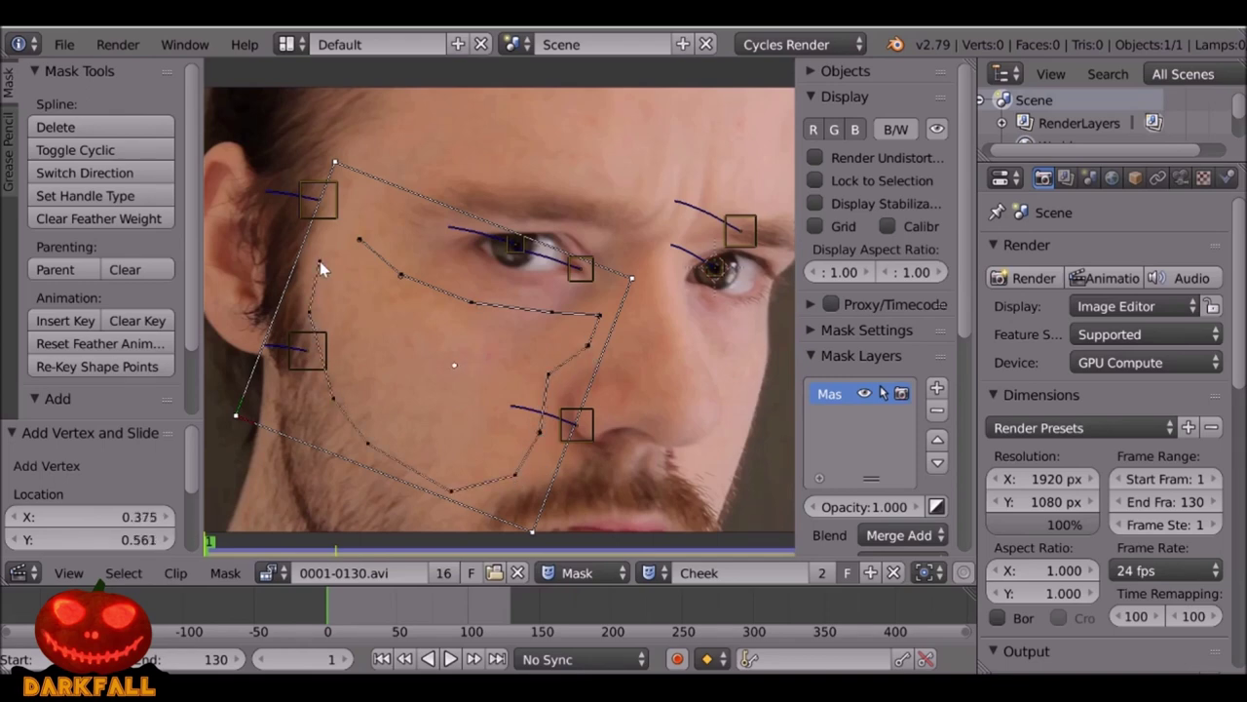
pyautogui.hotkey('alt', 'c')
# Refine the cheek outline by nudging the points near the ear, the jaw, the temple and beside the nose.
pyautogui.moveTo(309, 315); pyautogui.dragTo(327, 317)
pyautogui.moveTo(337, 394); pyautogui.dragTo(346, 383)
pyautogui.moveTo(368, 443); pyautogui.dragTo(370, 437)
pyautogui.moveTo(401, 274); pyautogui.dragTo(408, 257)
pyautogui.moveTo(603, 316); pyautogui.dragTo(598, 318)
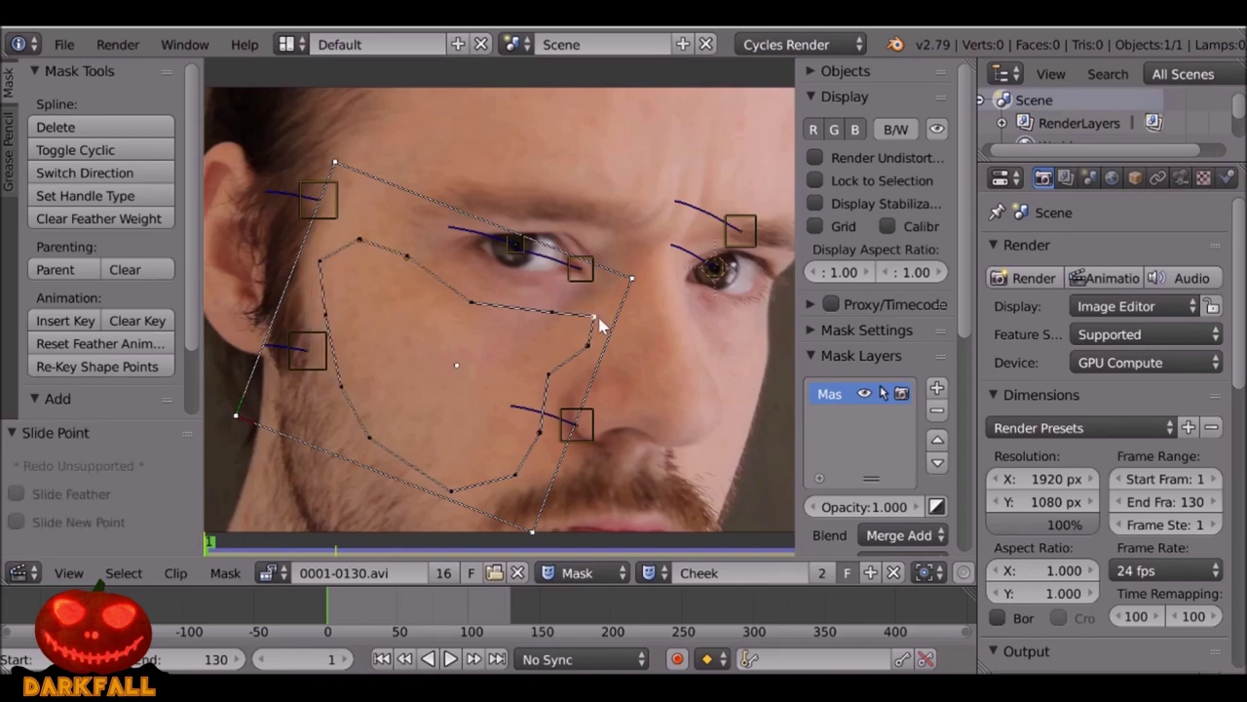
# Set the handle type of all the cheek mask's points to Auto.
pyautogui.press('a')
pyautogui.press('a')
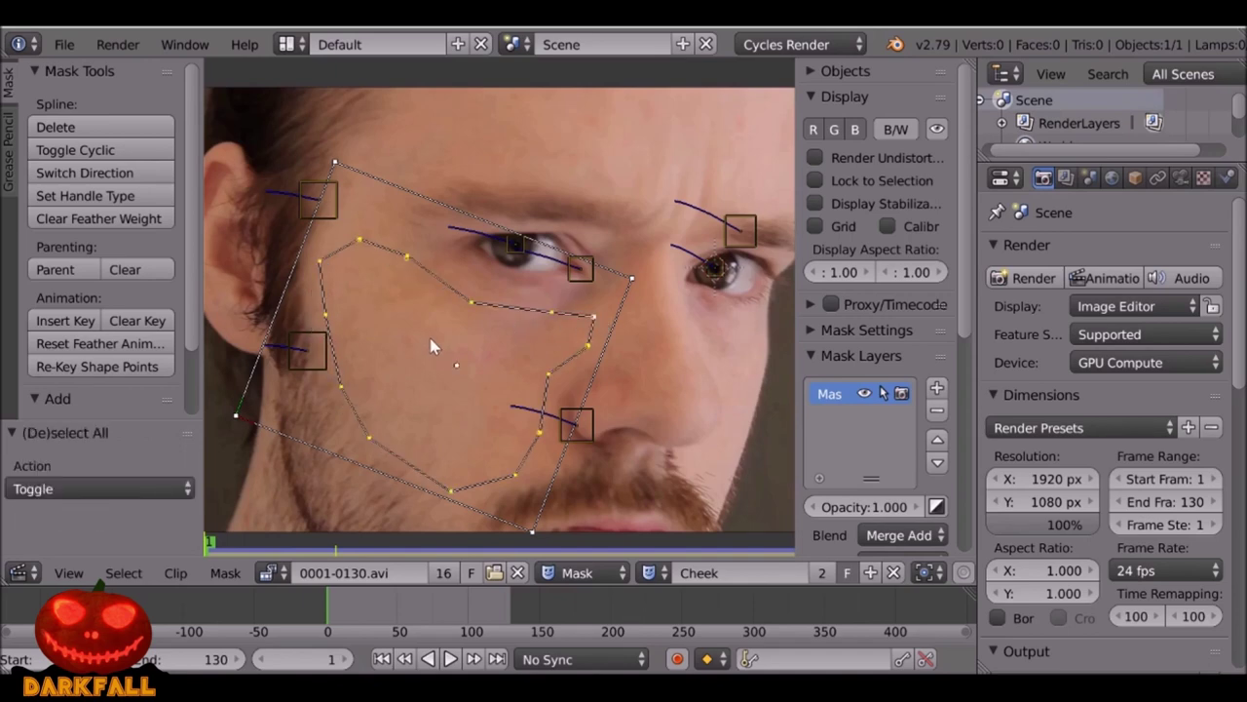
pyautogui.press('v')
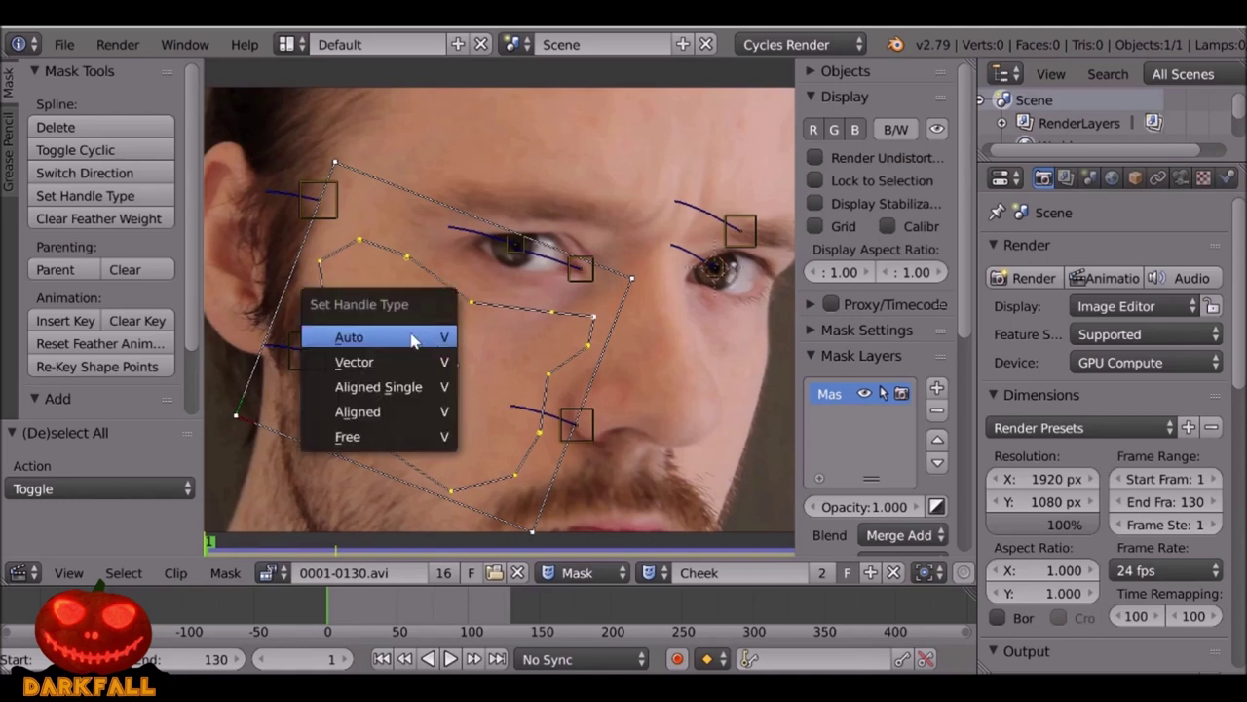
pyautogui.click(355, 348)
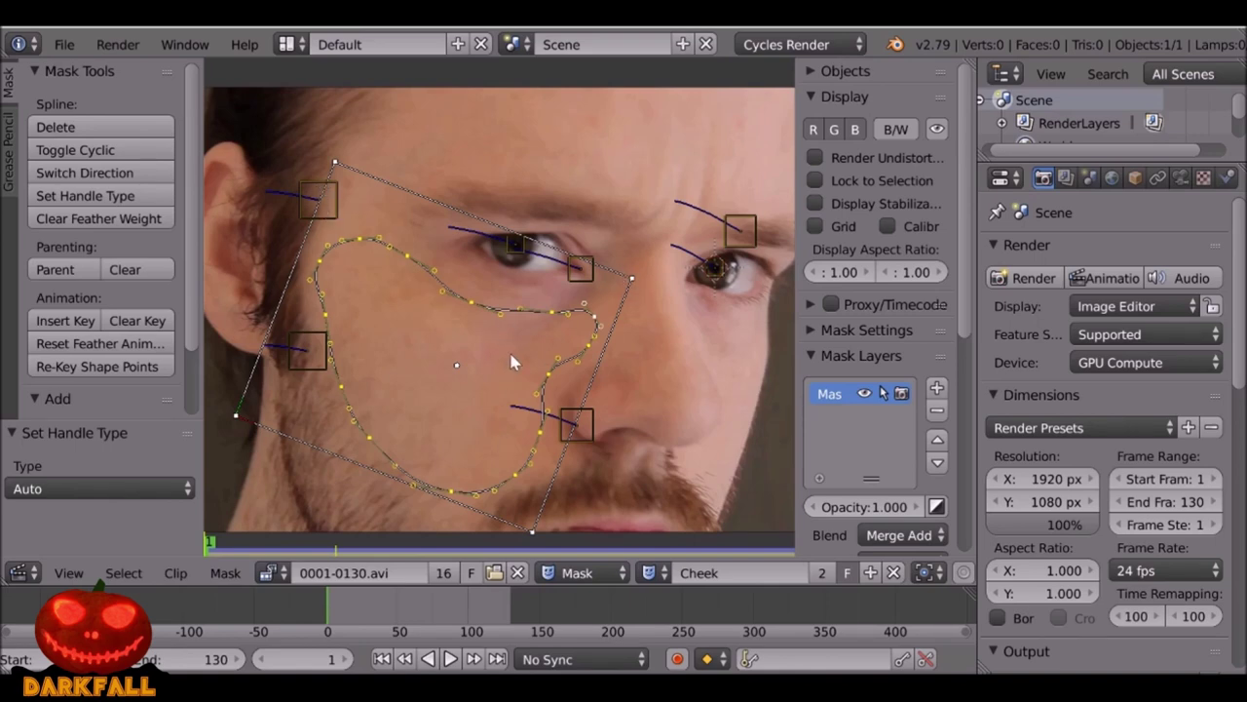
# Parent the cheek mask to the plane track, play and scrub the clip to check it, and return to frame 1.
pyautogui.hotkey('ctrl', 'p')
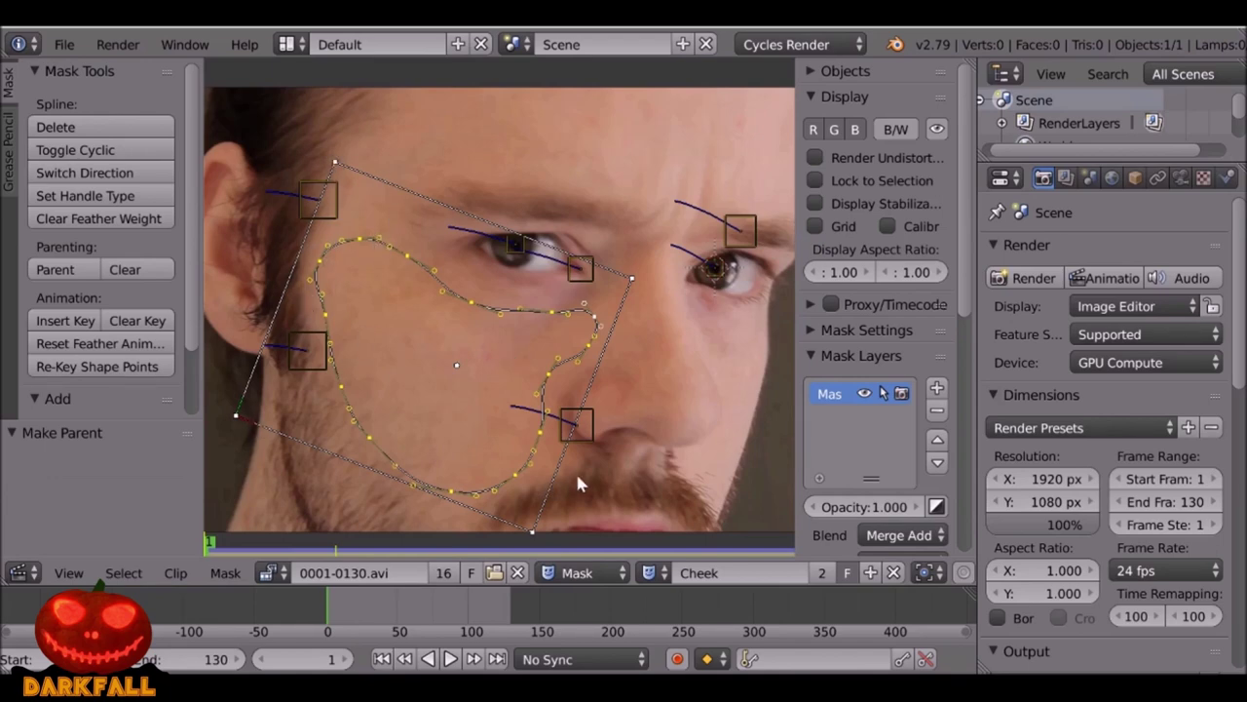
pyautogui.hotkey('alt', 'a')
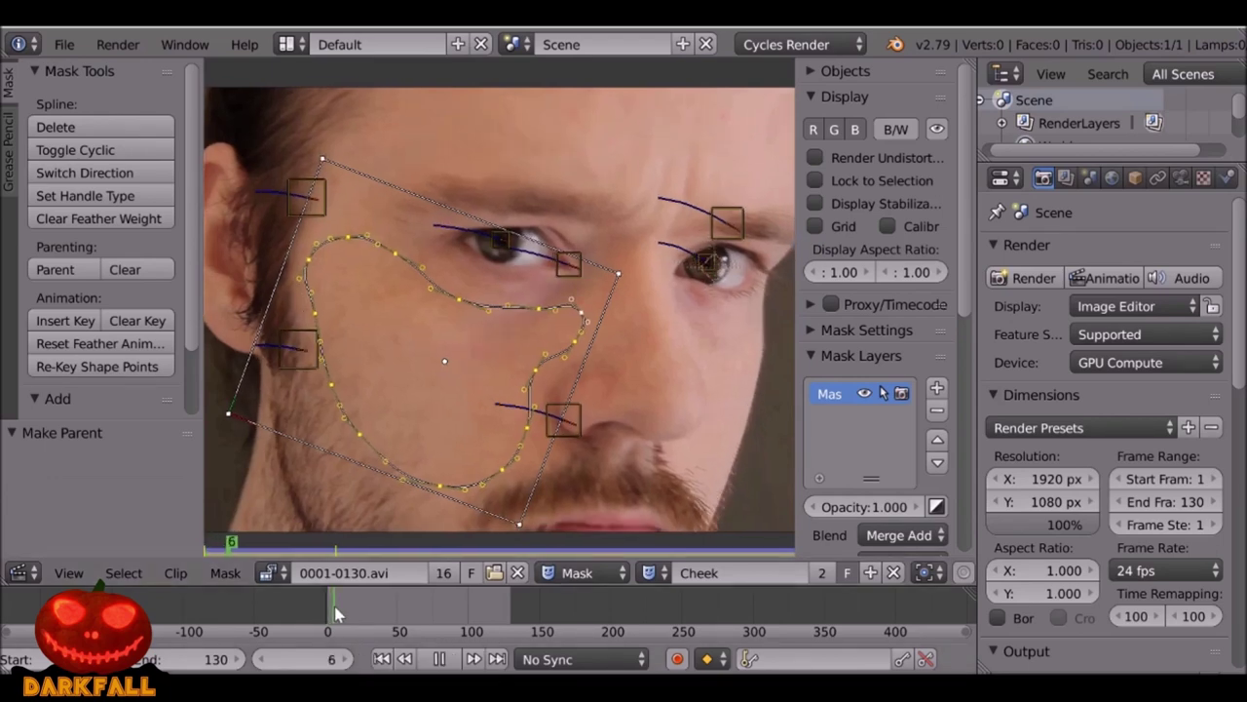
pyautogui.moveTo(455, 595); pyautogui.dragTo(384, 586)
pyautogui.hotkey('alt', 'a')
pyautogui.scroll(-2, 425, 499)
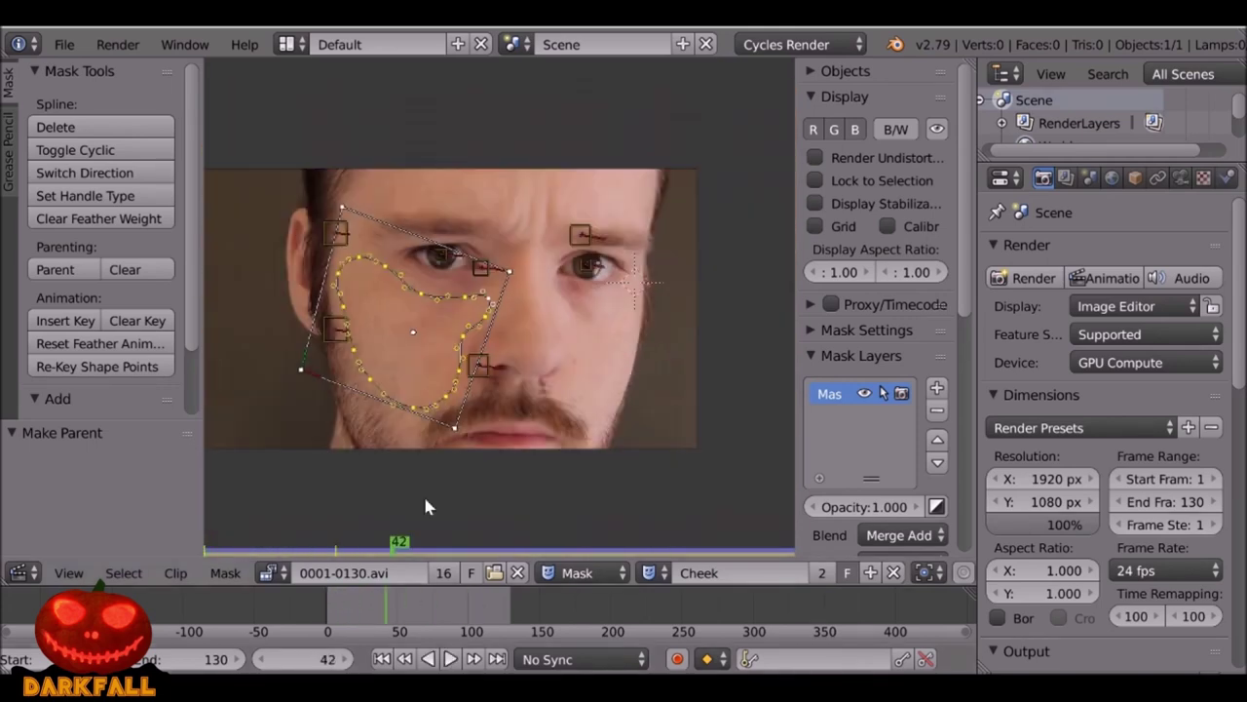
pyautogui.hotkey('shift', 'Left')
# Switch the clip area to the Node Editor, show the compositing nodes and enable Use Nodes and Backdrop.
pyautogui.click(19, 573)
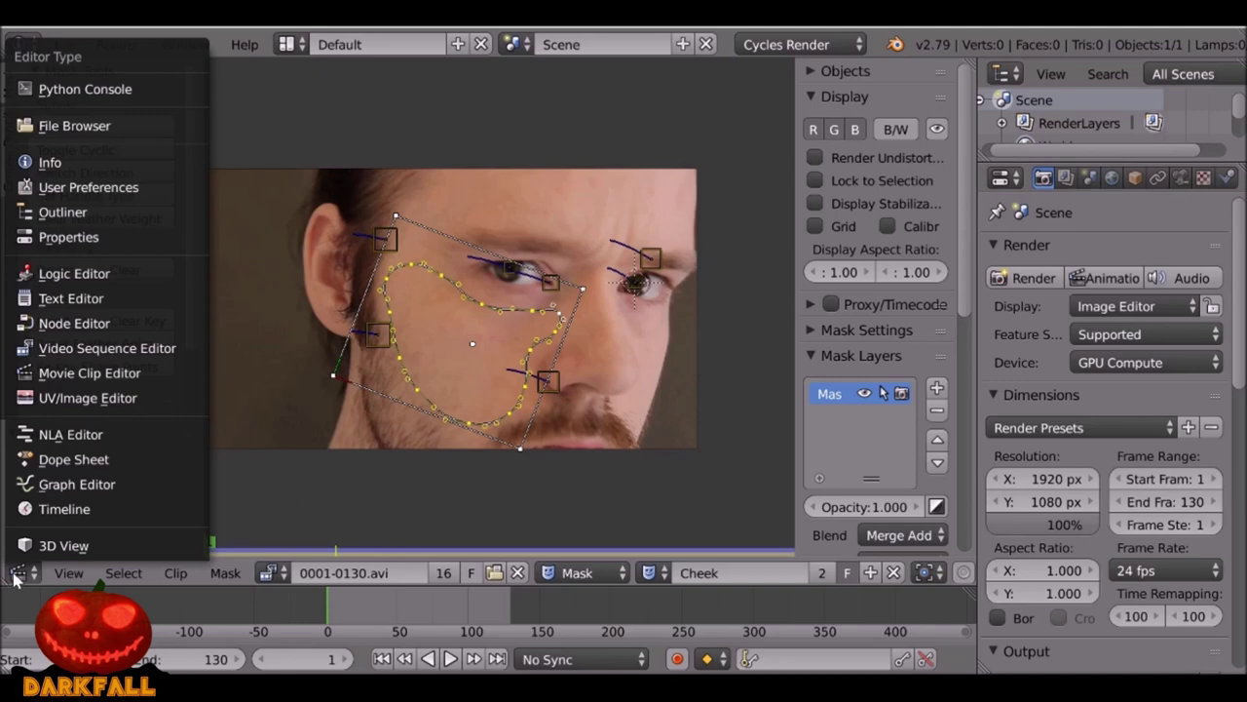
pyautogui.click(107, 325)
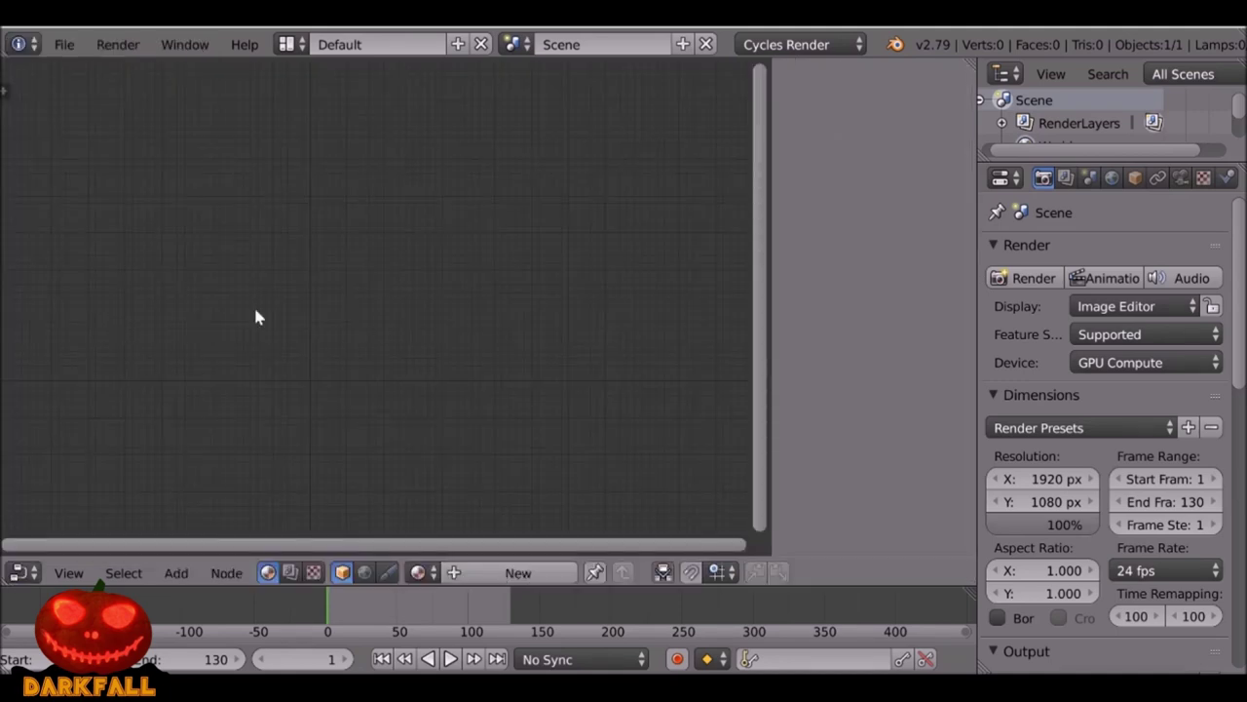
pyautogui.click(291, 574)
pyautogui.click(414, 240)
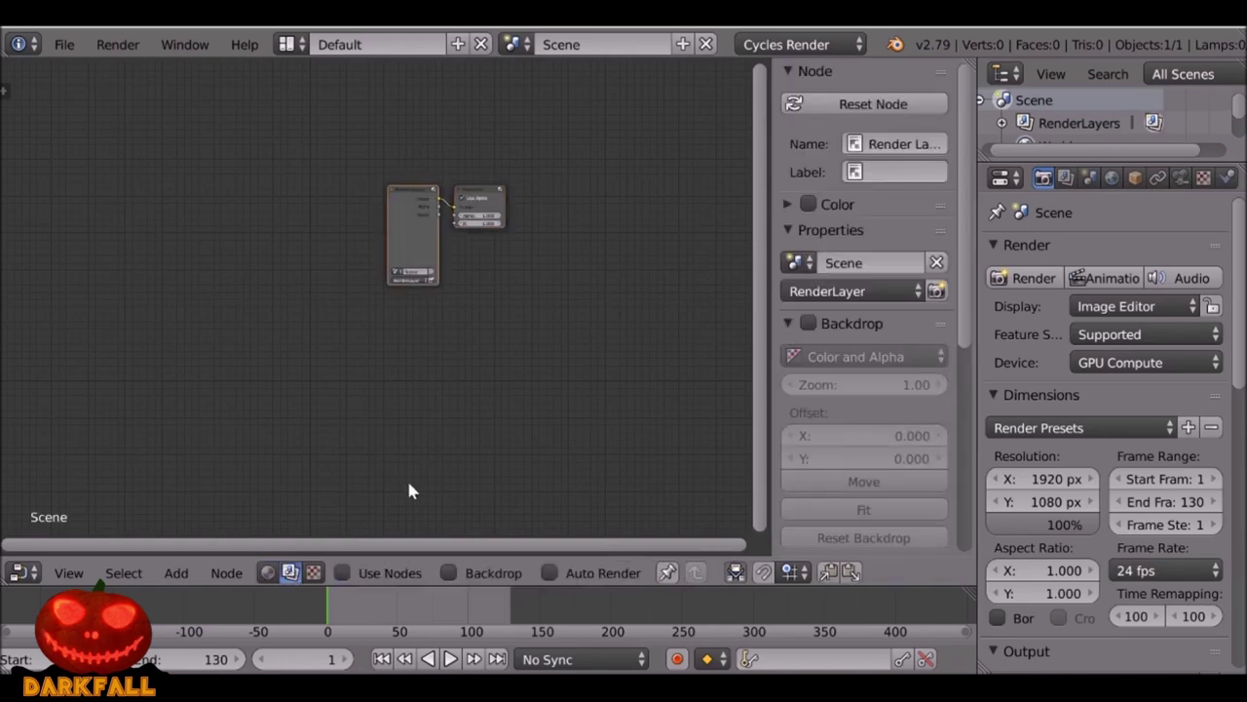
pyautogui.click(343, 573)
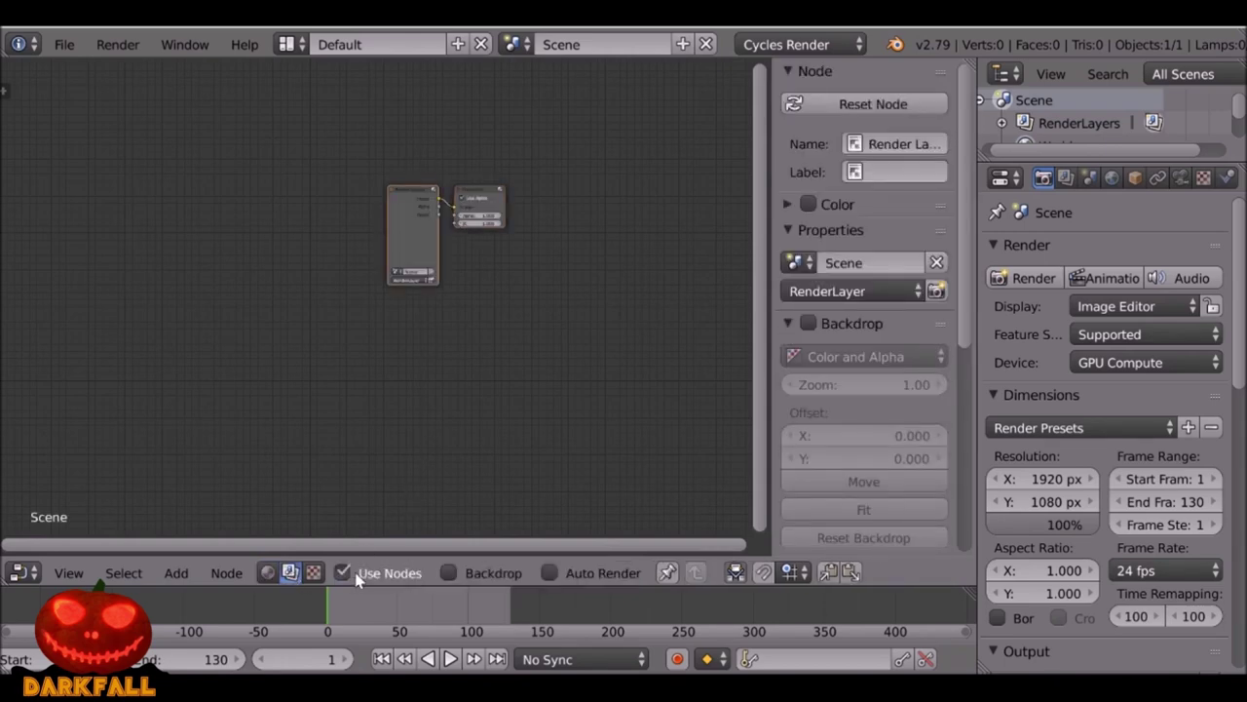
pyautogui.click(465, 576)
# Add a Viewer node above the Composite node and connect the Render Layers image output to it.
pyautogui.moveTo(414, 230); pyautogui.dragTo(337, 214)
pyautogui.scroll(2, 350, 217)
pyautogui.hotkey('shift', 'a')
pyautogui.moveTo(329, 334)
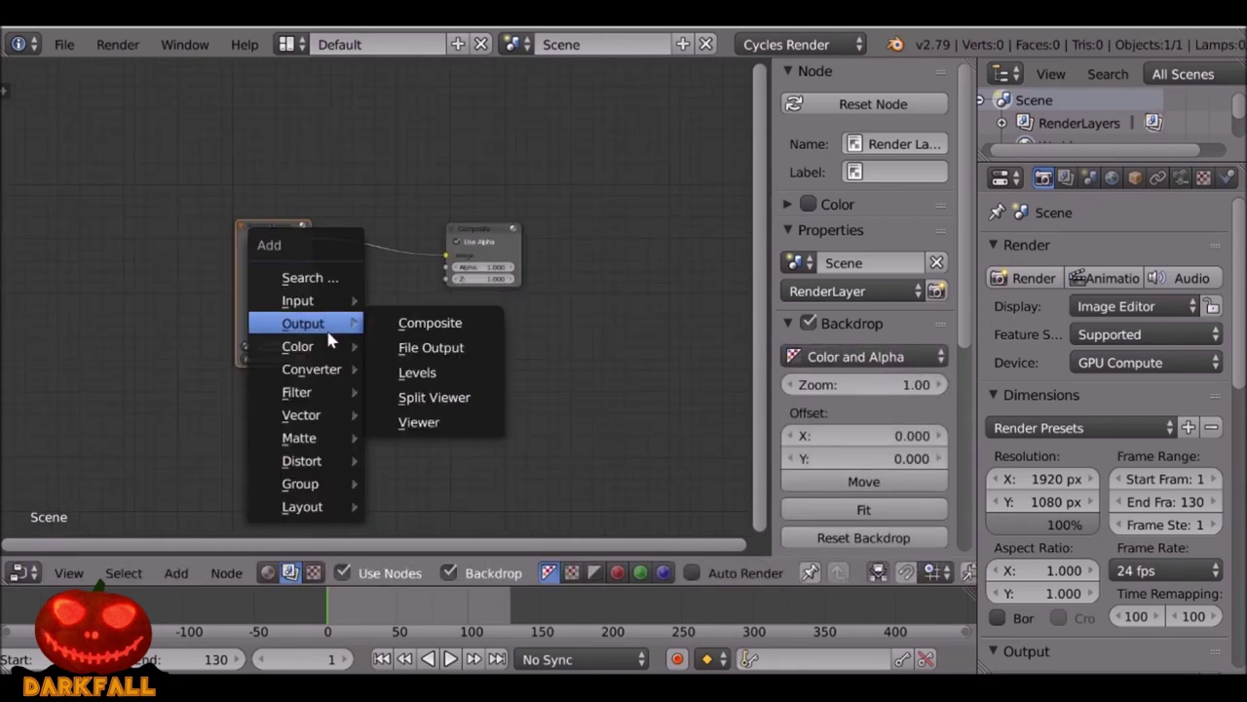
pyautogui.click(459, 426)
pyautogui.click(438, 156)
pyautogui.moveTo(314, 235); pyautogui.dragTo(438, 181)
# Delete the Render Layers node from the compositing tree.
pyautogui.moveTo(234, 235); pyautogui.dragTo(226, 210)
pyautogui.click(238, 227)
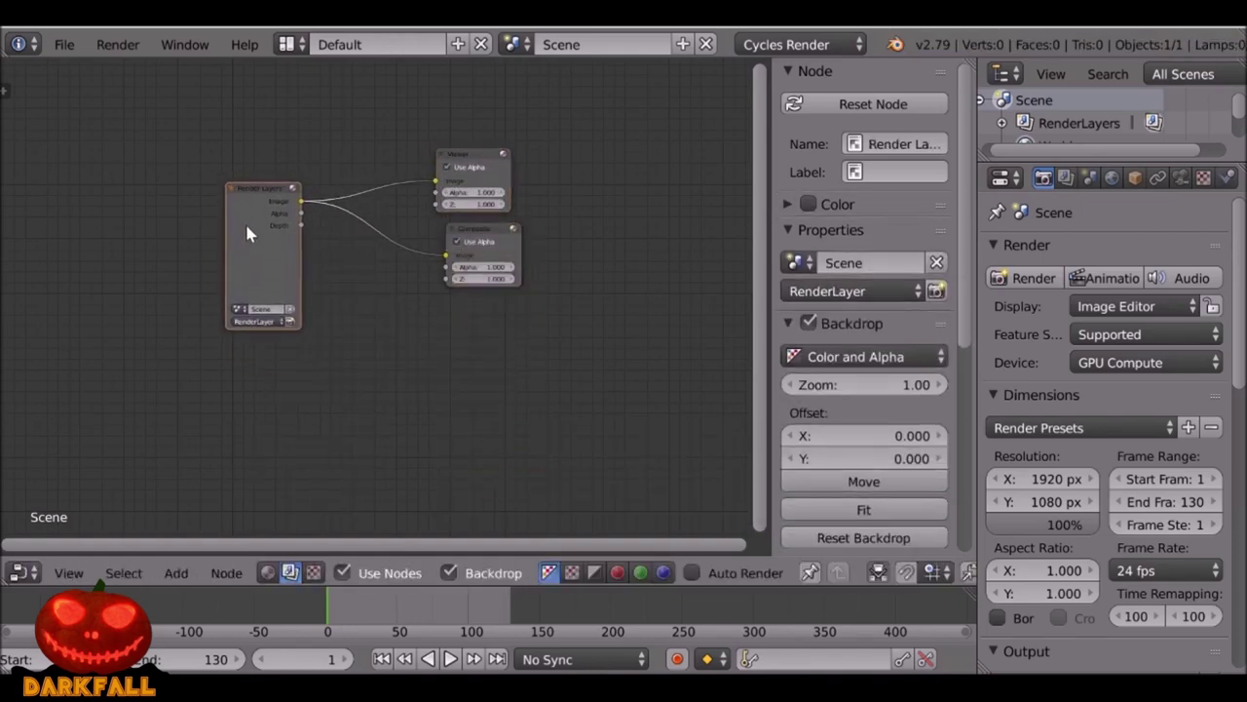
pyautogui.scroll(2, 253, 234)
pyautogui.press('x')
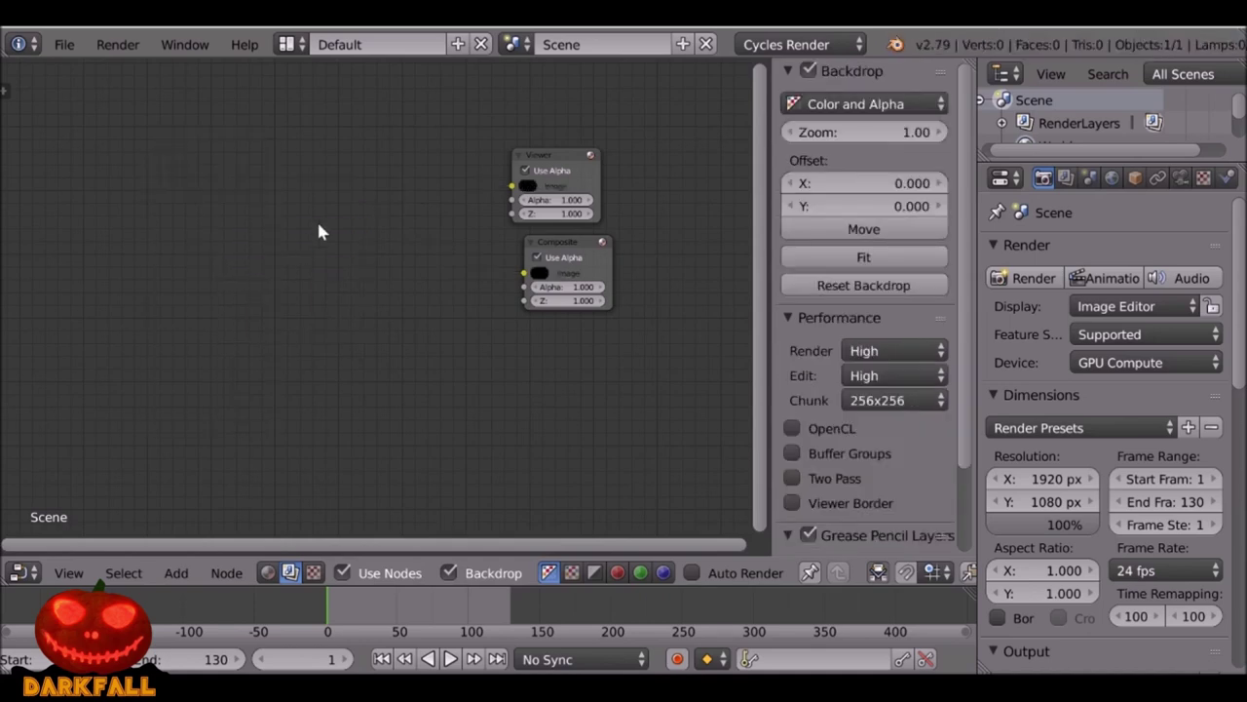
# Add a Movie Clip node and connect its image output to the Viewer and Composite nodes.
pyautogui.hotkey('shift', 'a')
pyautogui.moveTo(138, 244)
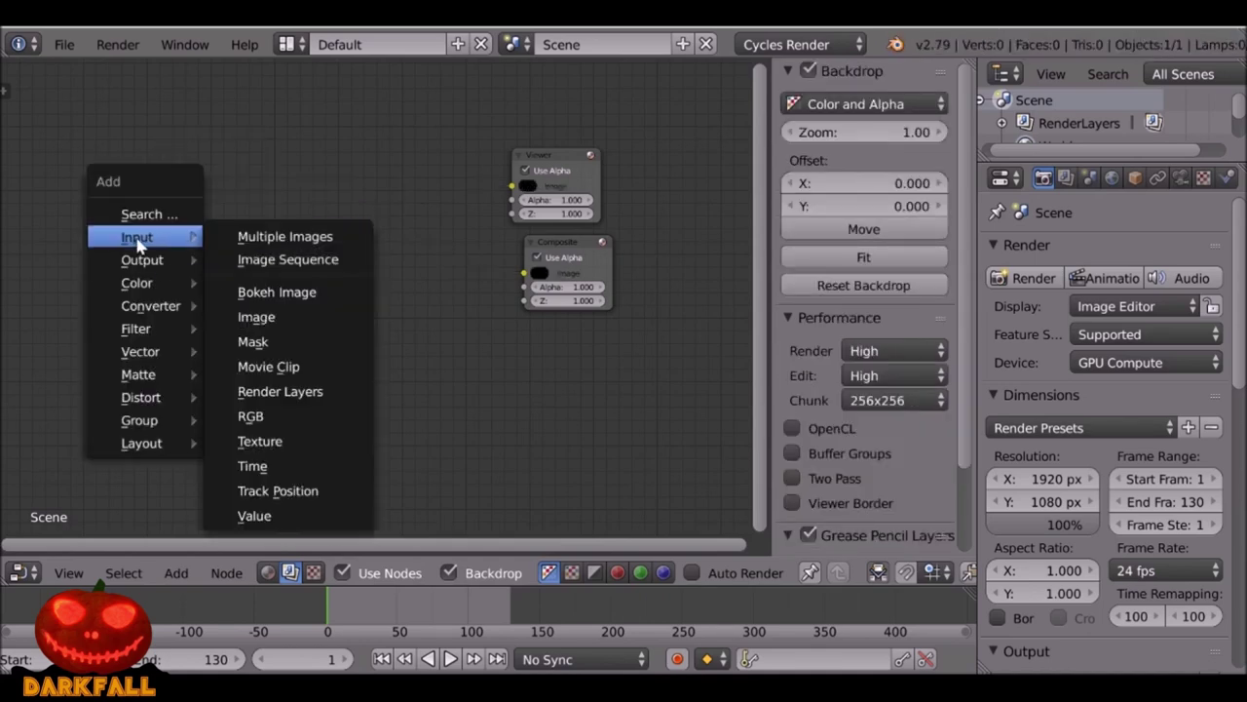
pyautogui.click(310, 367)
pyautogui.click(303, 166)
pyautogui.moveTo(347, 184); pyautogui.dragTo(522, 275)
# Assign the clip 0001-0130.avi to the Movie Clip node.
pyautogui.scroll(3, 413, 294)
pyautogui.moveTo(413, 294); pyautogui.dragTo(464, 257, button='middle')
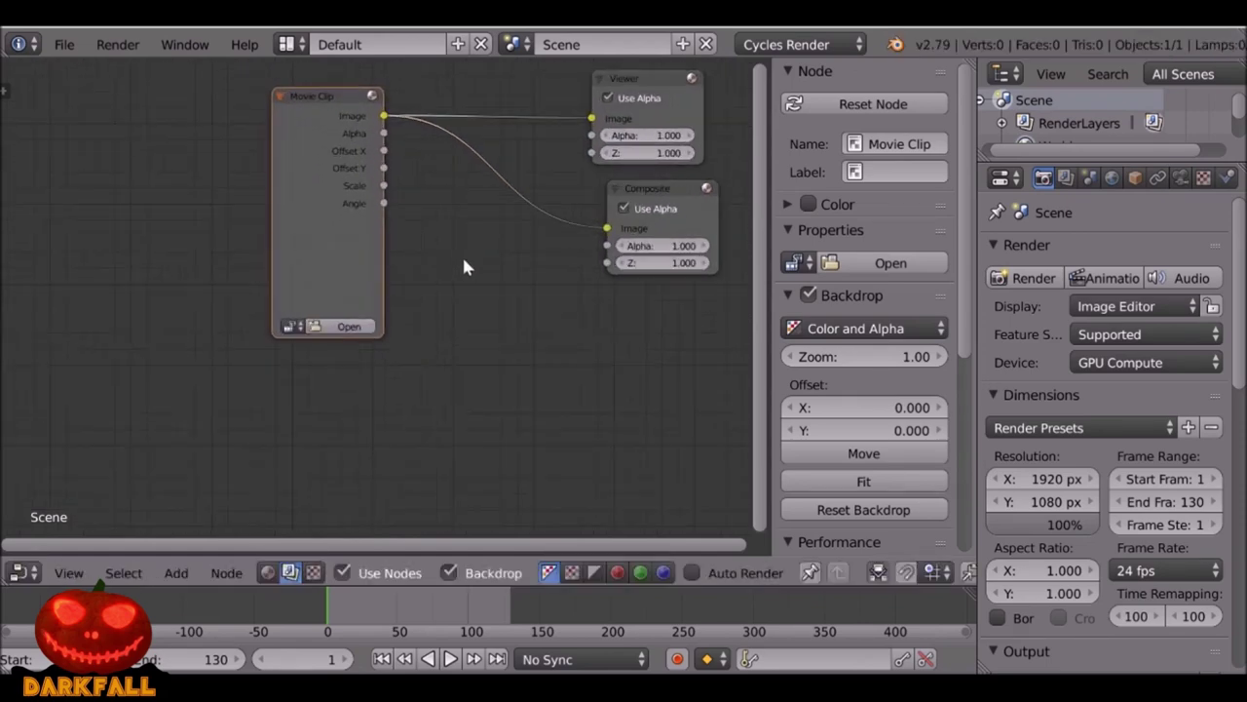
pyautogui.click(290, 326)
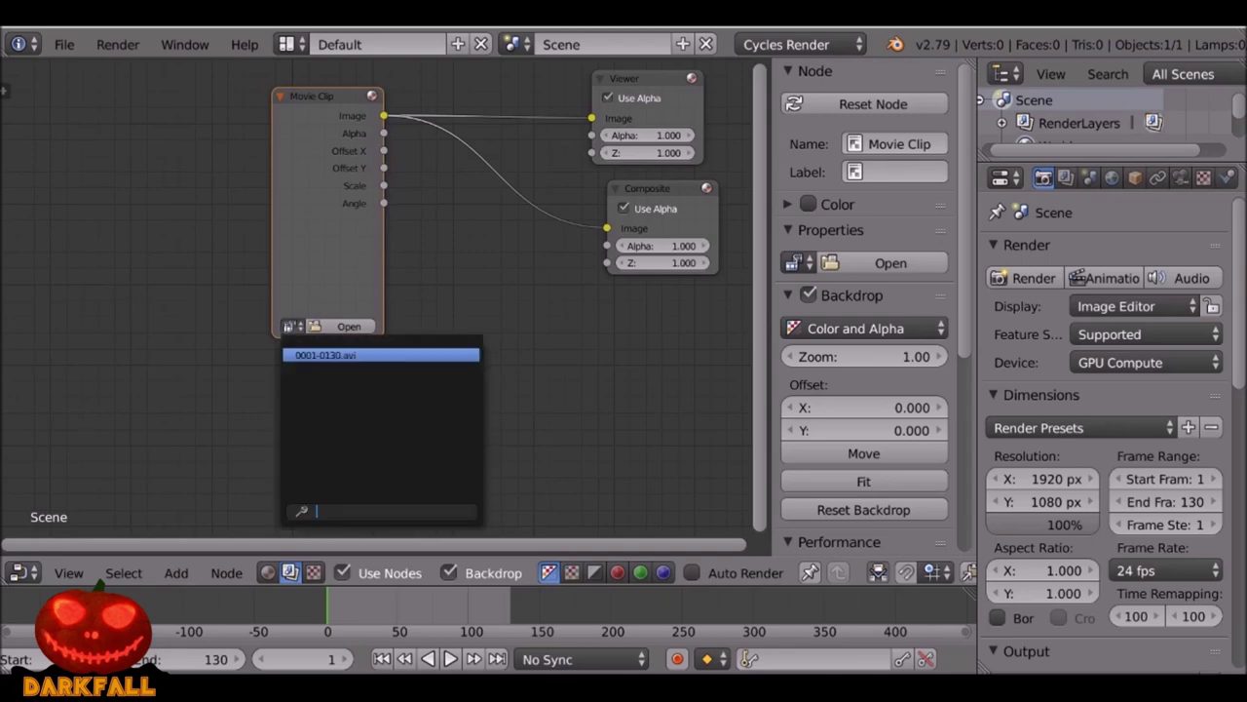
pyautogui.click(407, 356)
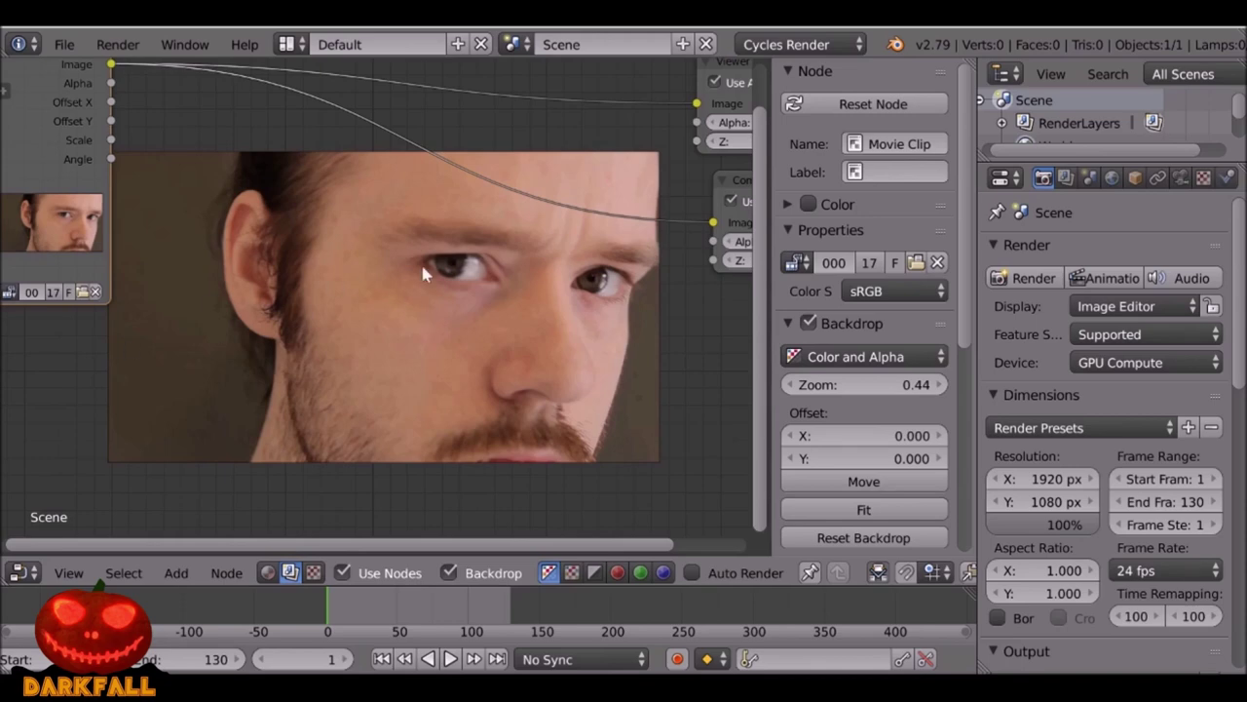
# Insert a Mix node between Movie Clip and Composite, connect its output to the Viewer as well and move it up beside Movie Clip.
pyautogui.scroll(-1, 356, 200)
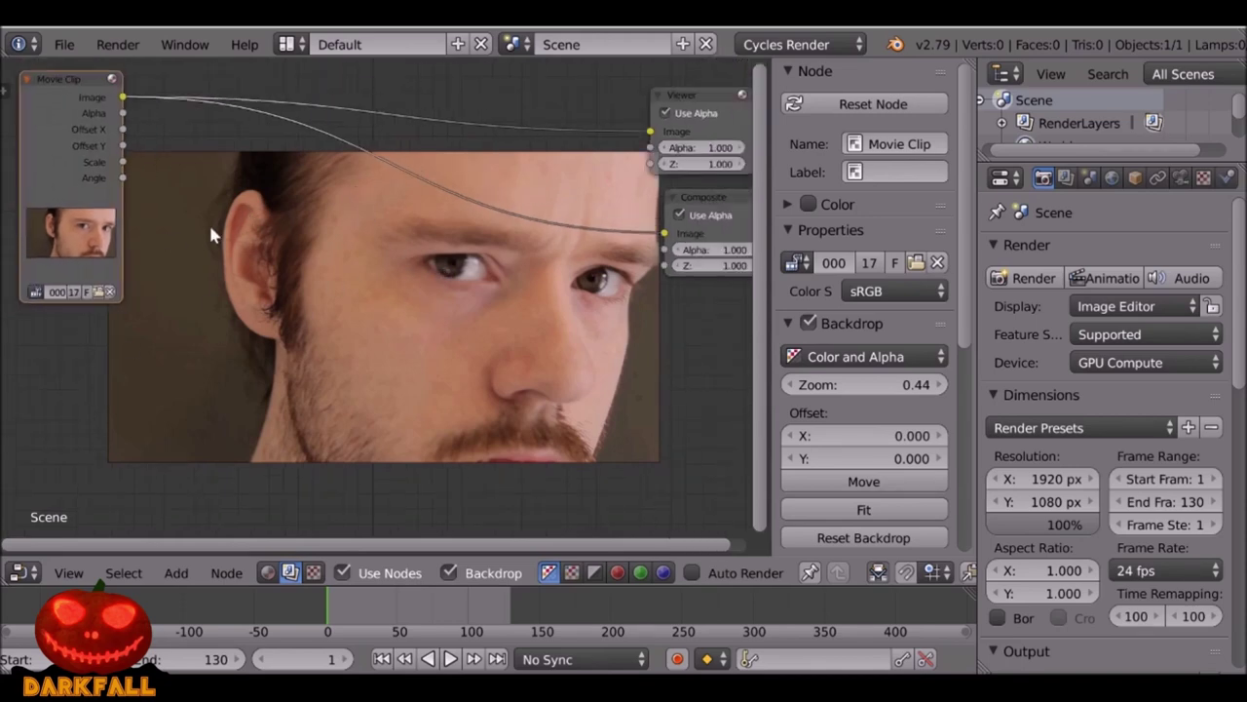
pyautogui.hotkey('shift', 'a')
pyautogui.moveTo(229, 290)
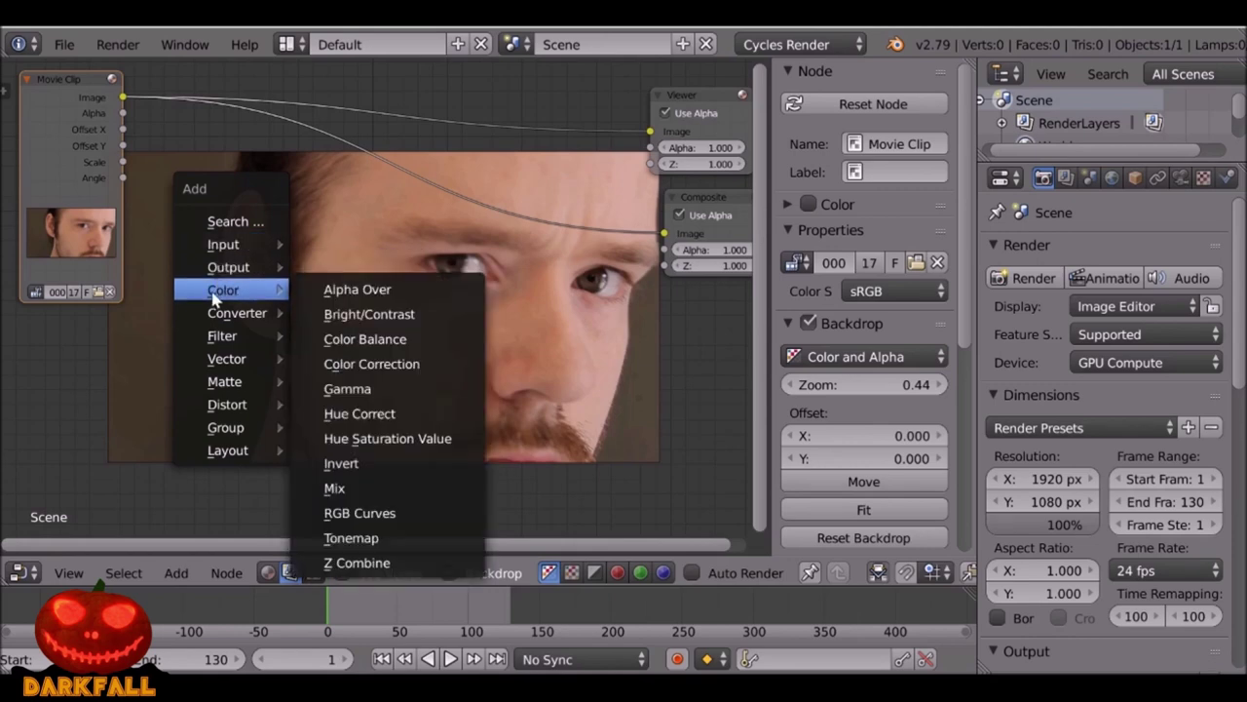
pyautogui.click(371, 490)
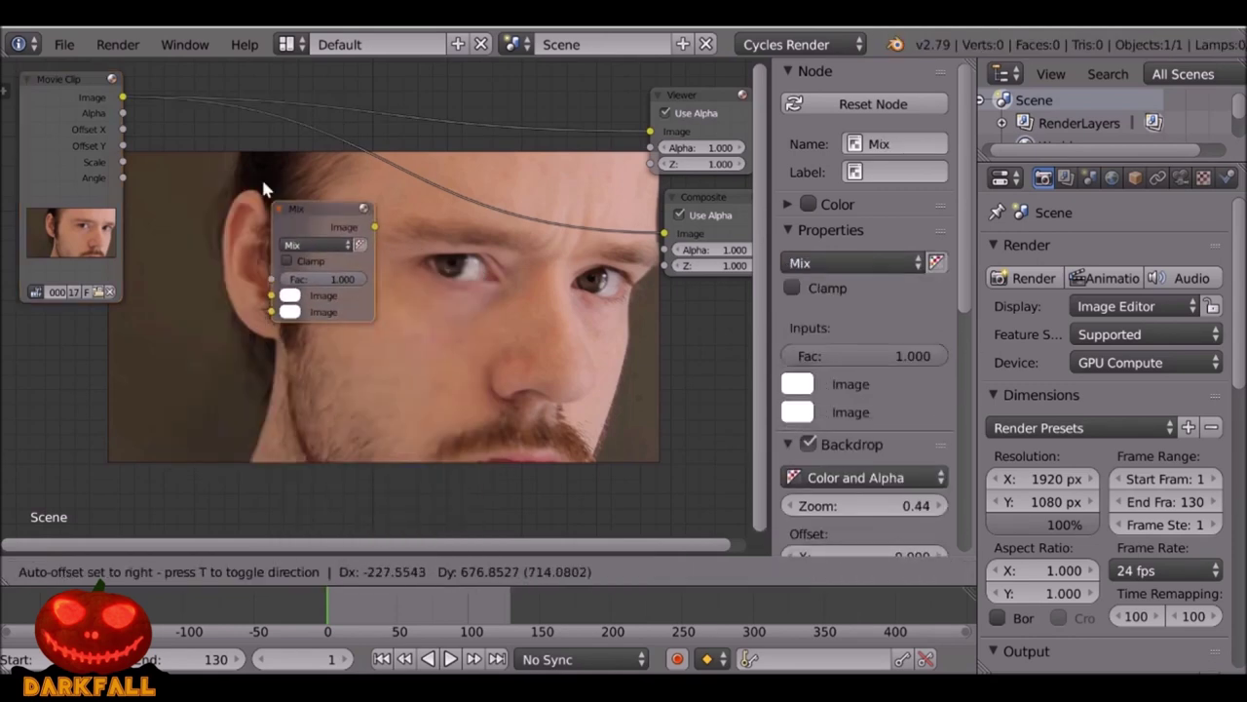
pyautogui.click(368, 167)
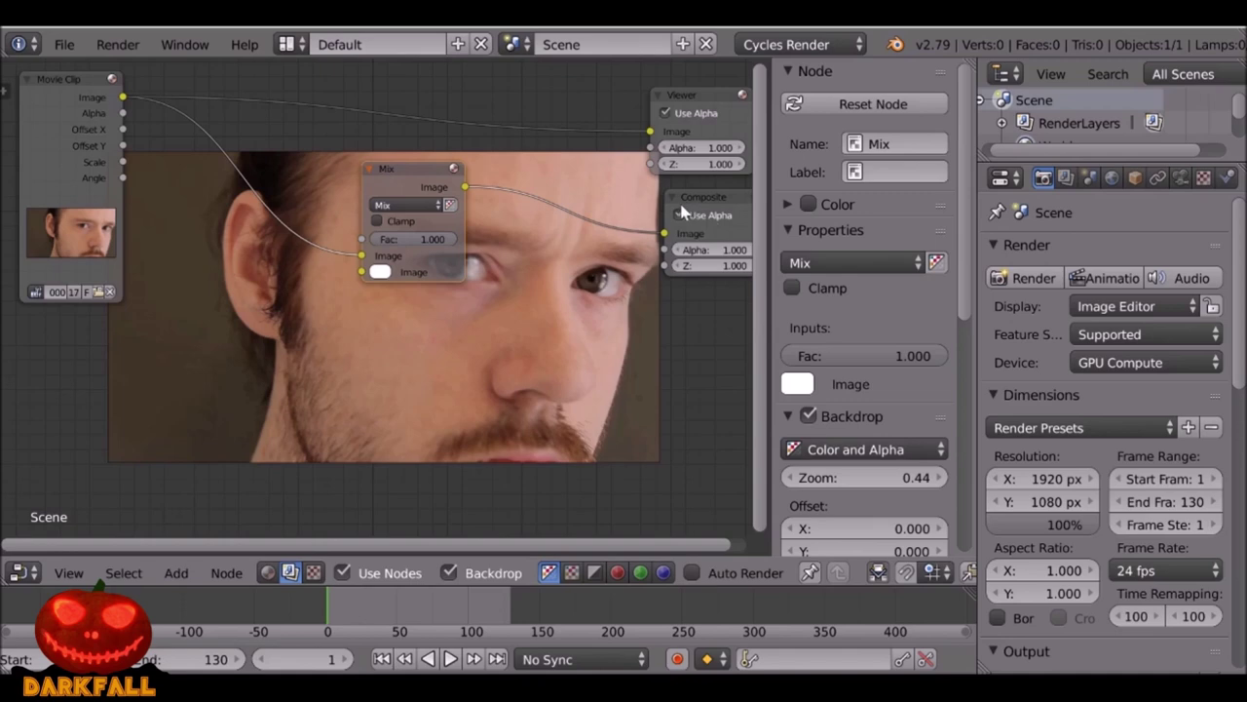
pyautogui.moveTo(472, 186); pyautogui.dragTo(650, 131)
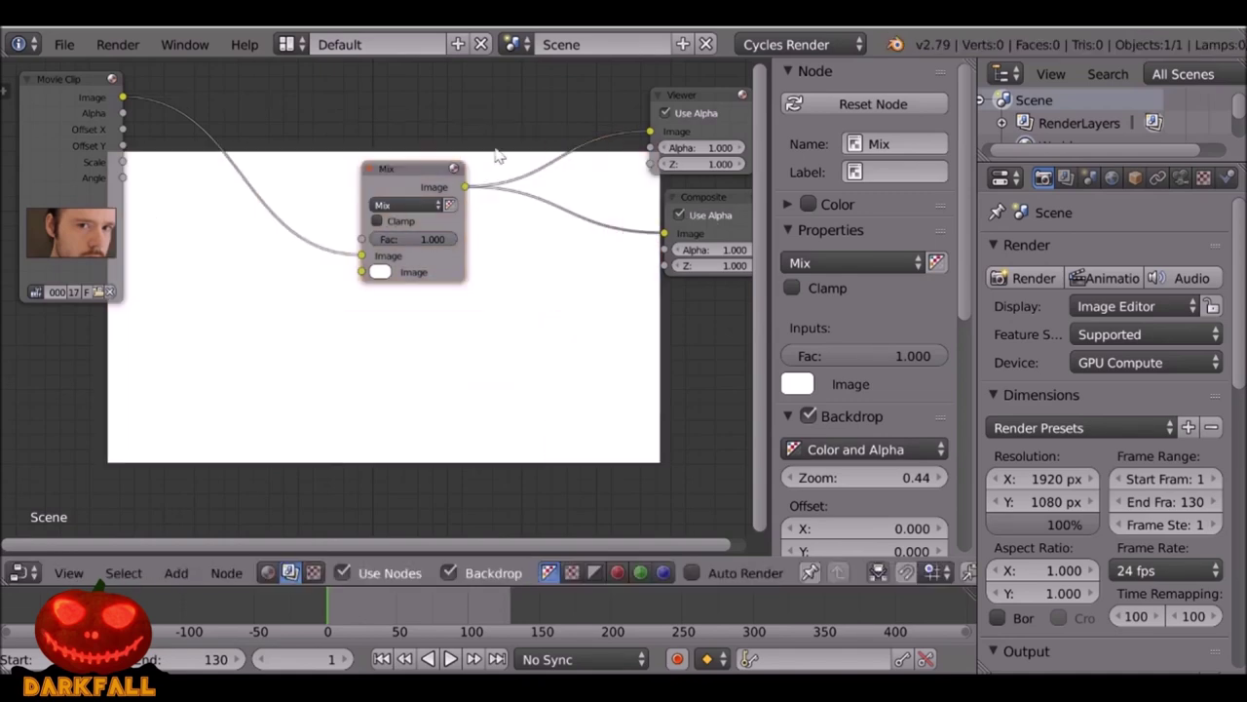
pyautogui.press('g')
pyautogui.click(324, 64)
# Add a Mask input node and place it above the Movie Clip node.
pyautogui.hotkey('shift', 'a')
pyautogui.moveTo(322, 295)
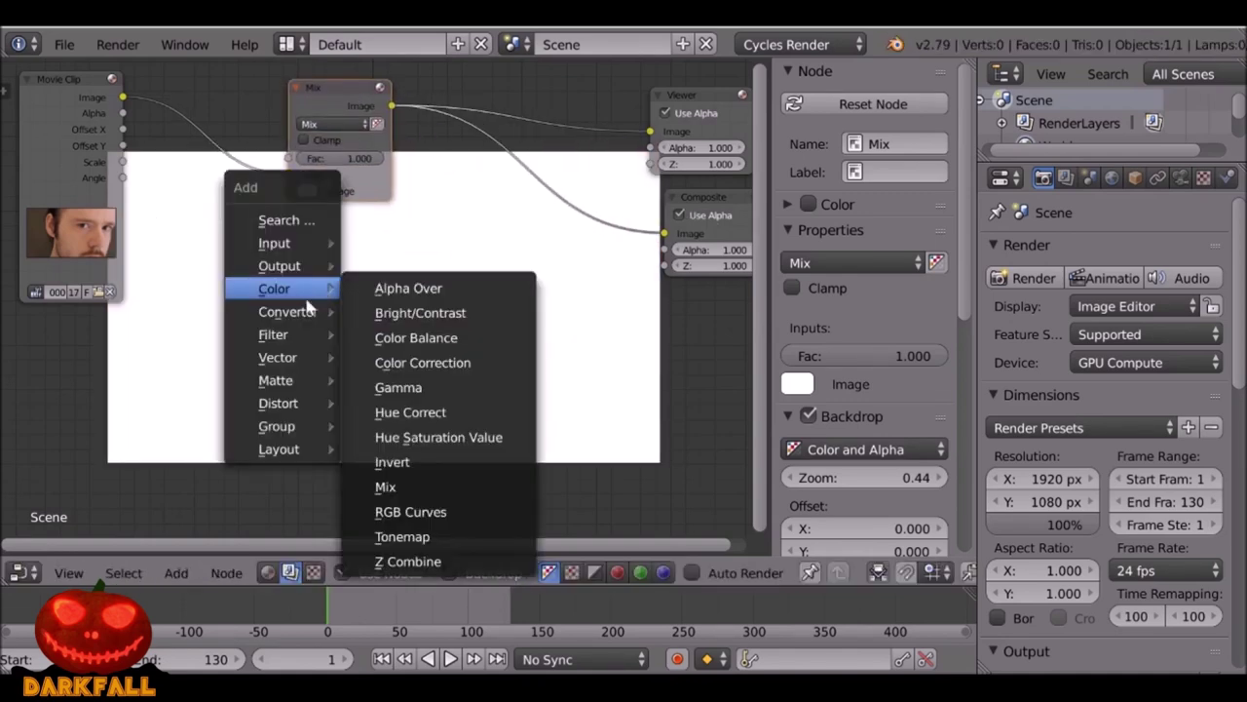
pyautogui.moveTo(290, 243)
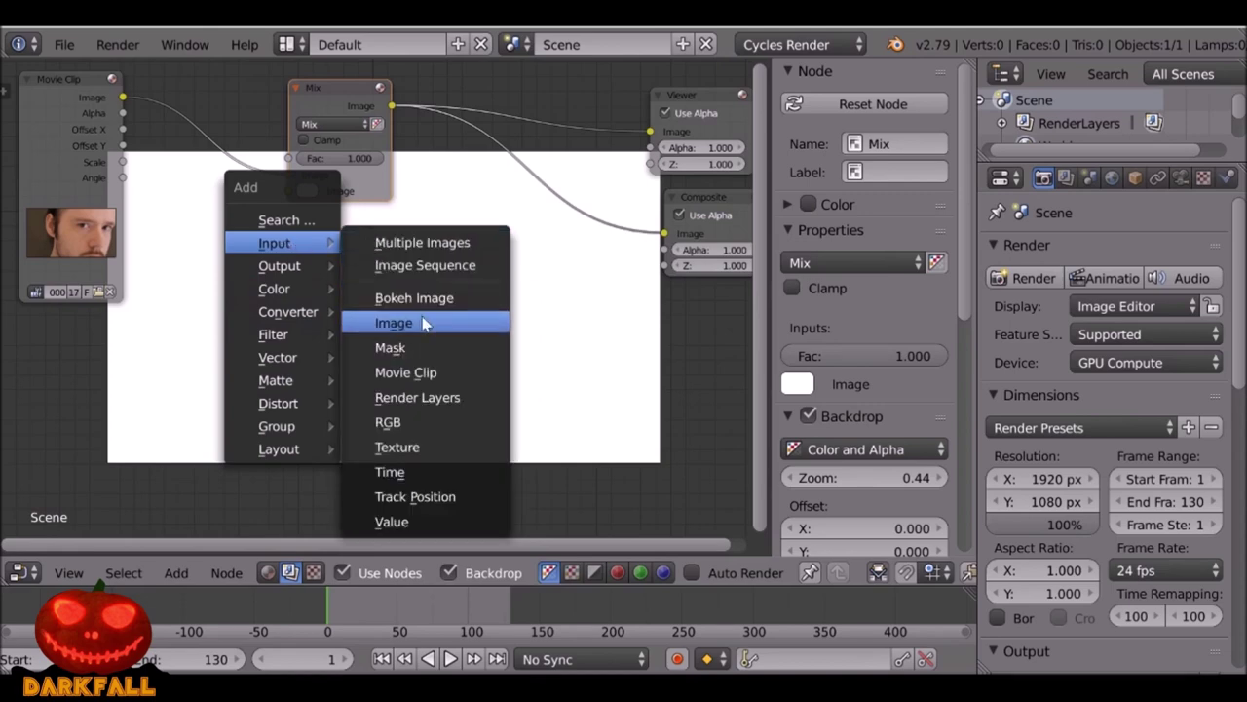
pyautogui.click(388, 347)
pyautogui.scroll(-2, 264, 366)
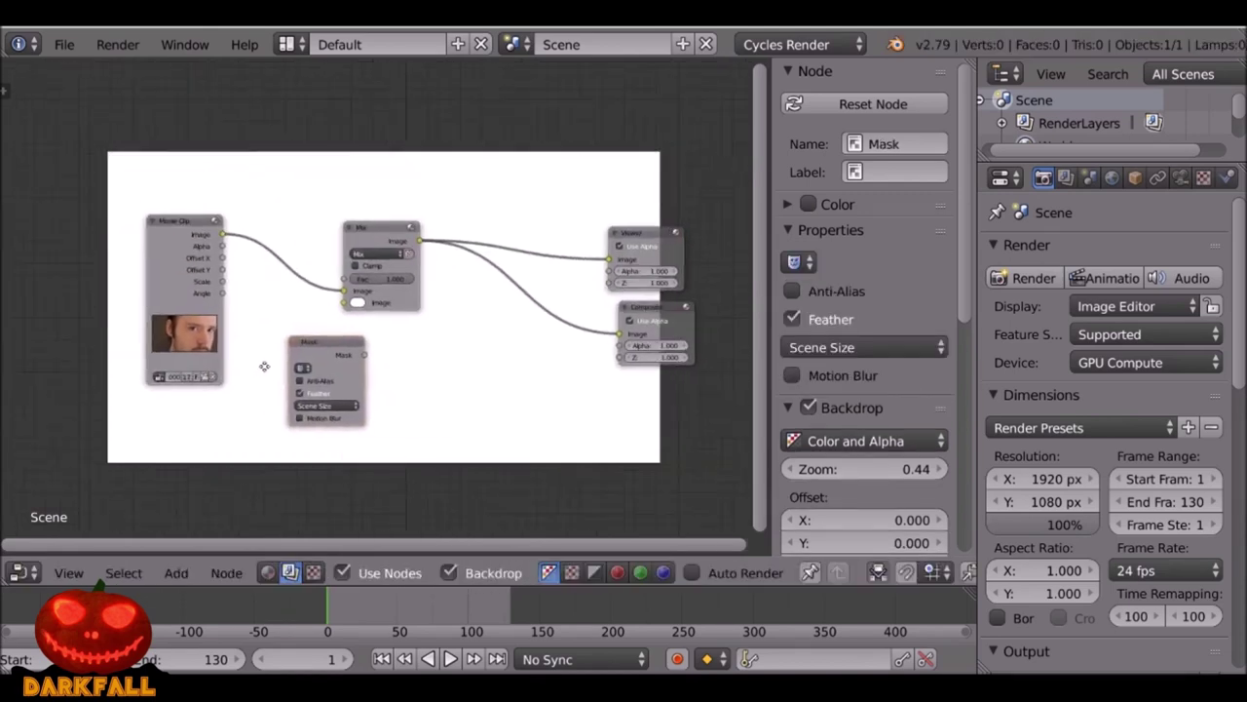
pyautogui.click(200, 124)
pyautogui.scroll(2, 190, 204)
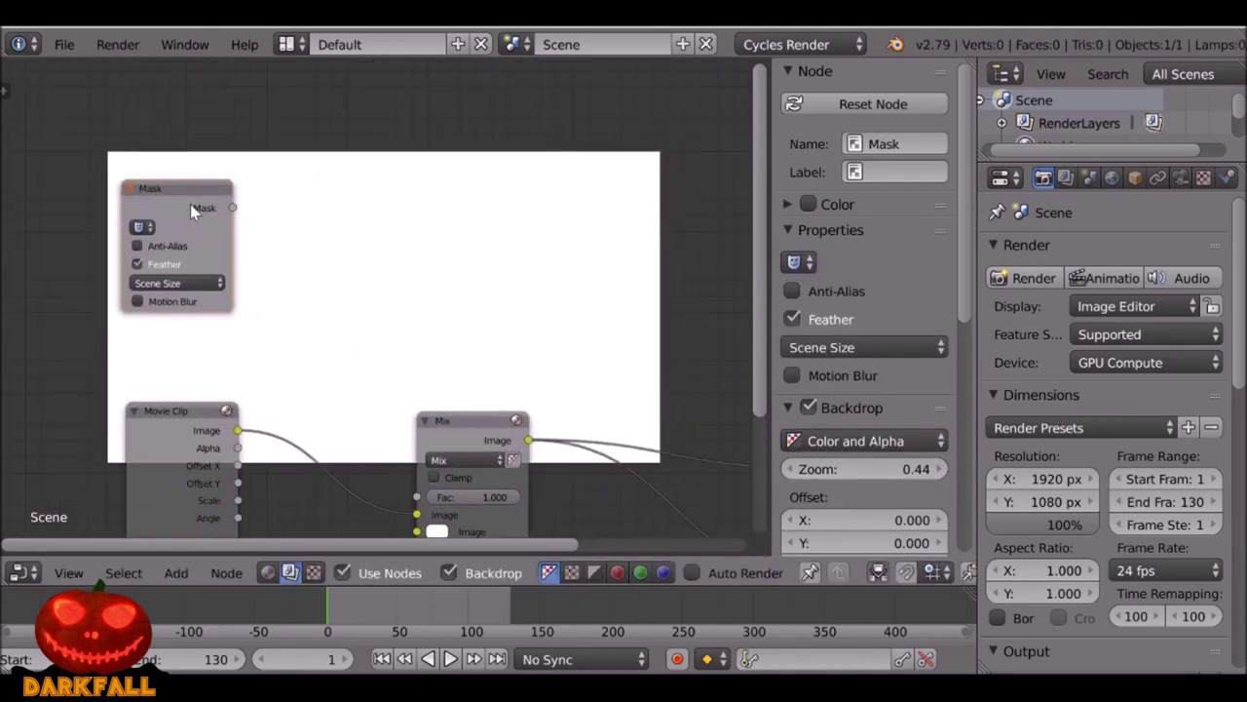
# Assign the Eyes_Col mask to the Mask node and connect its output to the Mix node's Fac input.
pyautogui.scroll(2, 190, 204)
pyautogui.click(137, 210)
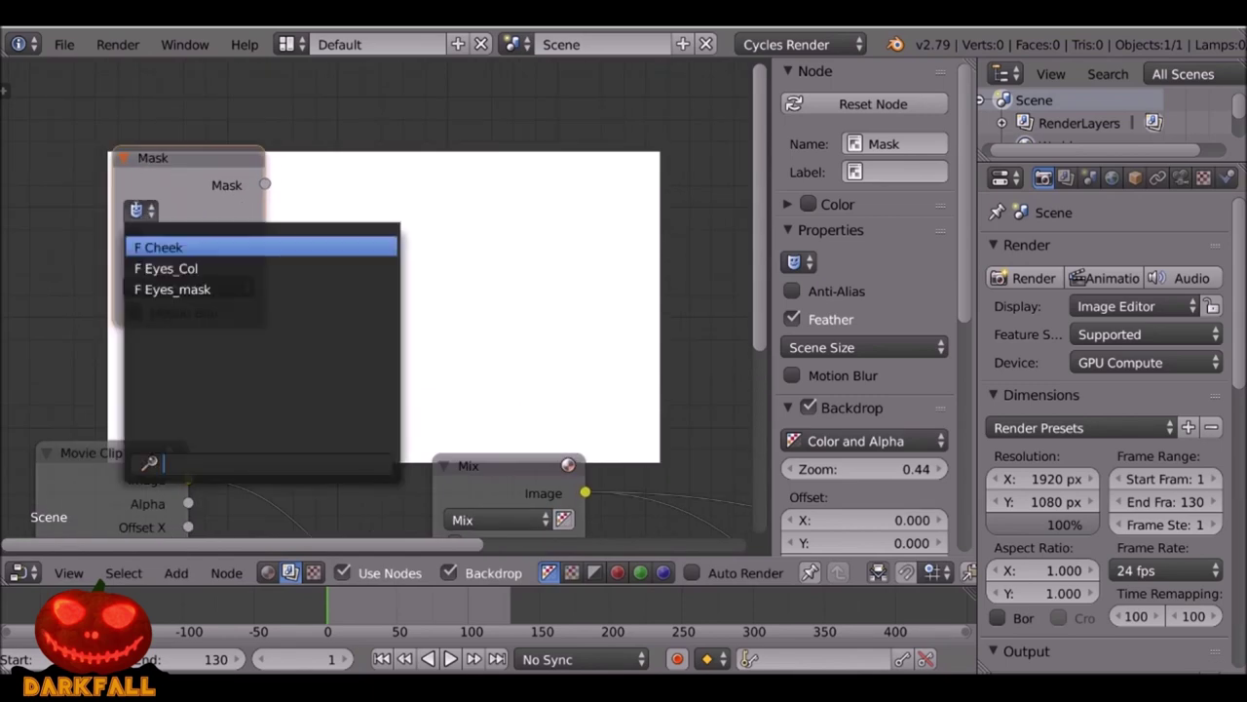
pyautogui.click(197, 269)
pyautogui.moveTo(217, 260); pyautogui.dragTo(213, 138, button='middle')
pyautogui.moveTo(203, 71); pyautogui.dragTo(368, 453)
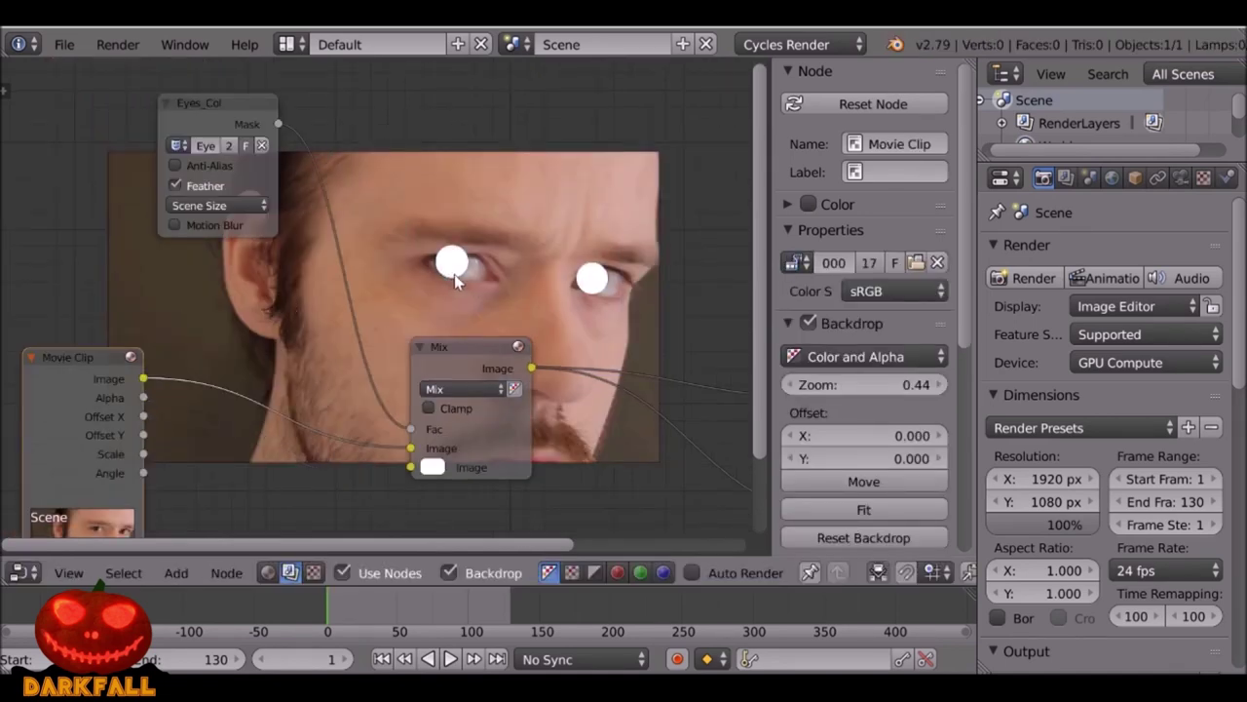
# Move the Eyes_Col node aside and insert a Math node on its link to the Mix node.
pyautogui.scroll(1, 454, 274)
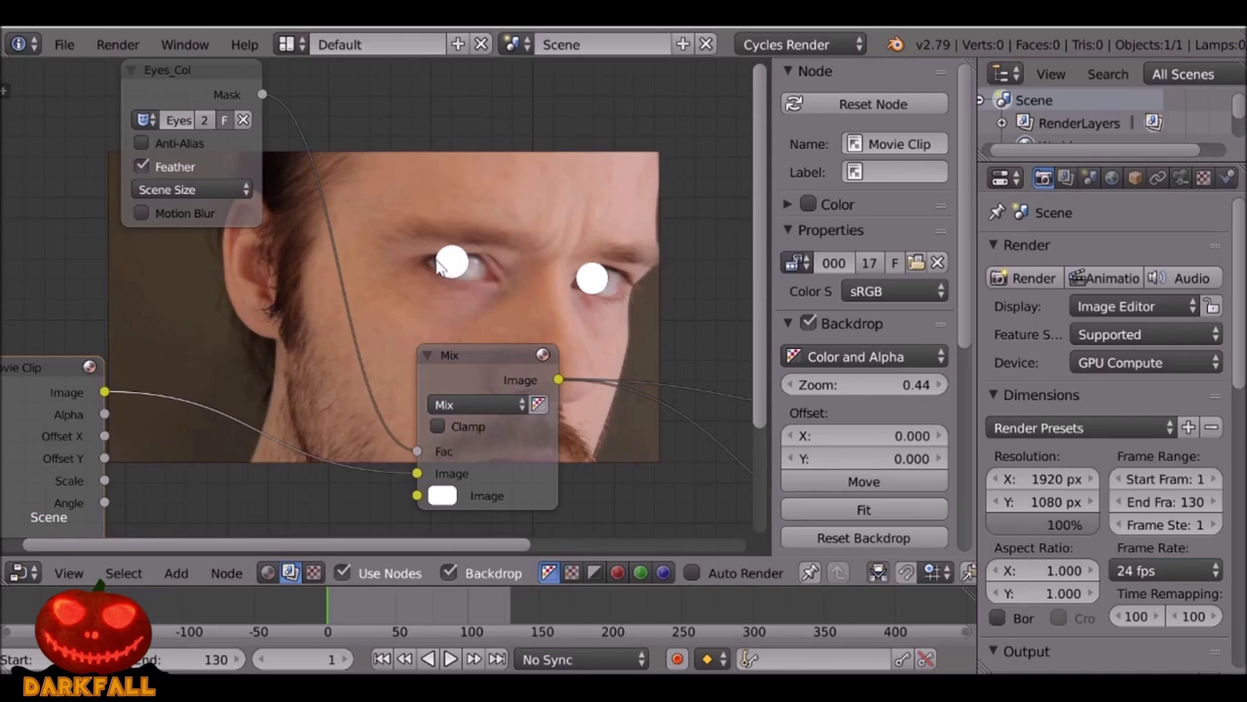
pyautogui.moveTo(375, 260); pyautogui.dragTo(465, 264, button='middle')
pyautogui.moveTo(291, 81); pyautogui.dragTo(195, 77)
pyautogui.moveTo(178, 109); pyautogui.dragTo(333, 207, button='middle')
pyautogui.moveTo(334, 215); pyautogui.dragTo(271, 163)
pyautogui.hotkey('shift', 'a')
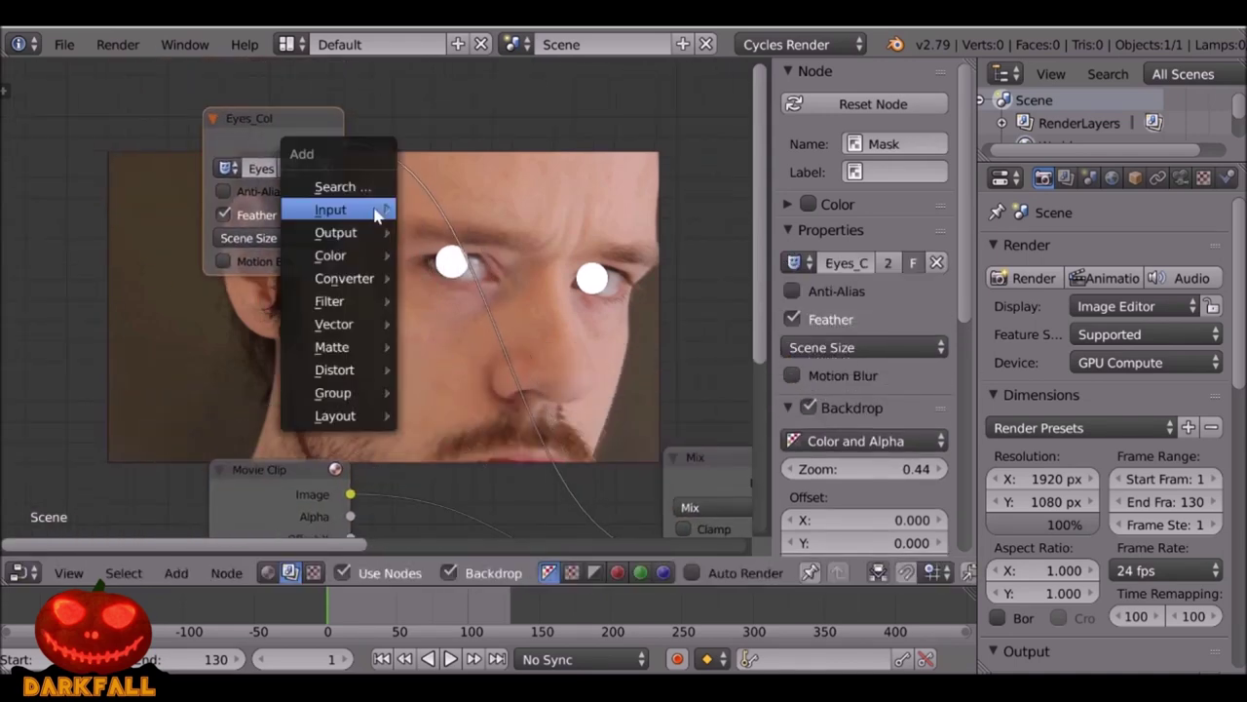
pyautogui.moveTo(357, 283)
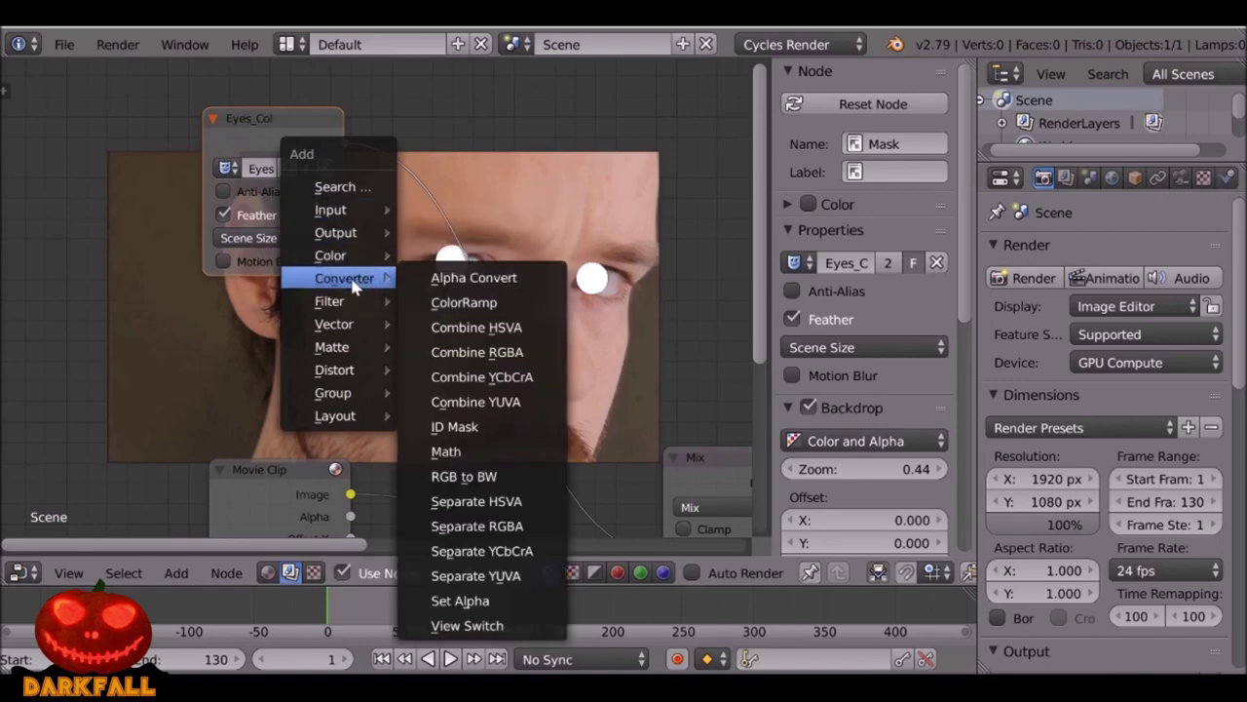
pyautogui.click(458, 451)
pyautogui.click(453, 222)
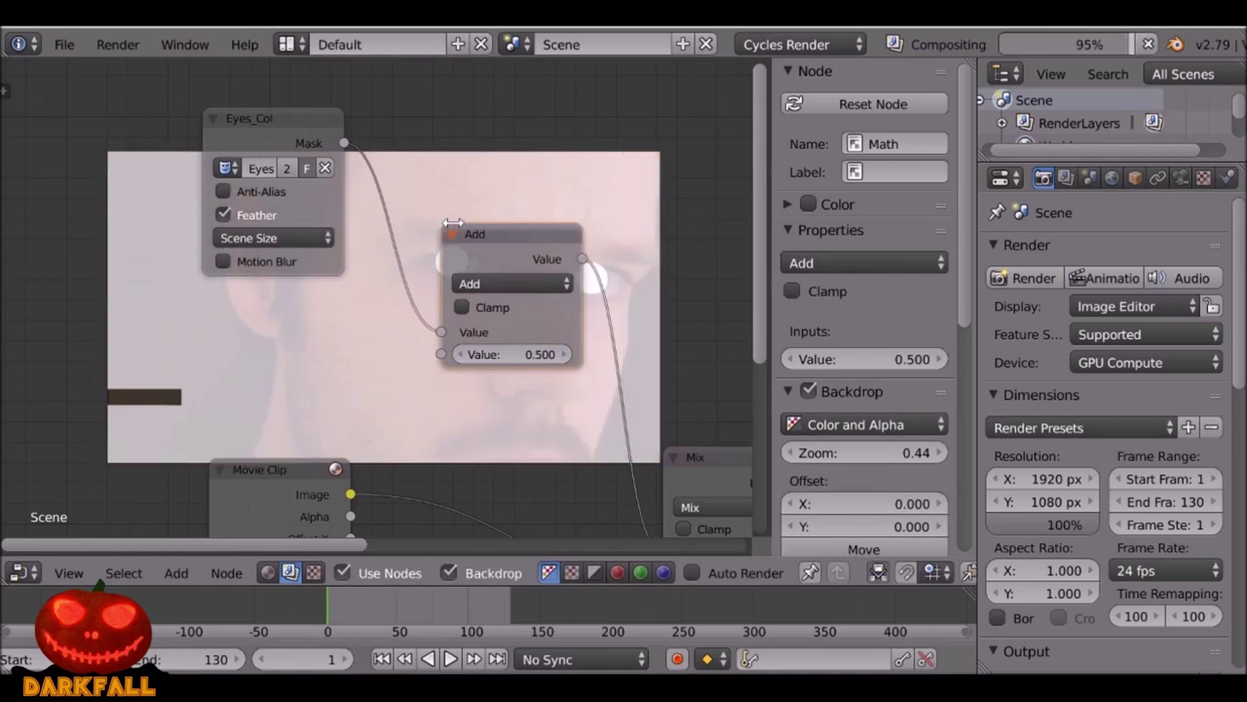
# Duplicate the Eyes_Col node, place the copy just below it and switch the copy to the Eyes_mask mask.
pyautogui.moveTo(369, 209); pyautogui.dragTo(364, 157, button='middle')
pyautogui.moveTo(269, 77); pyautogui.dragTo(246, 80)
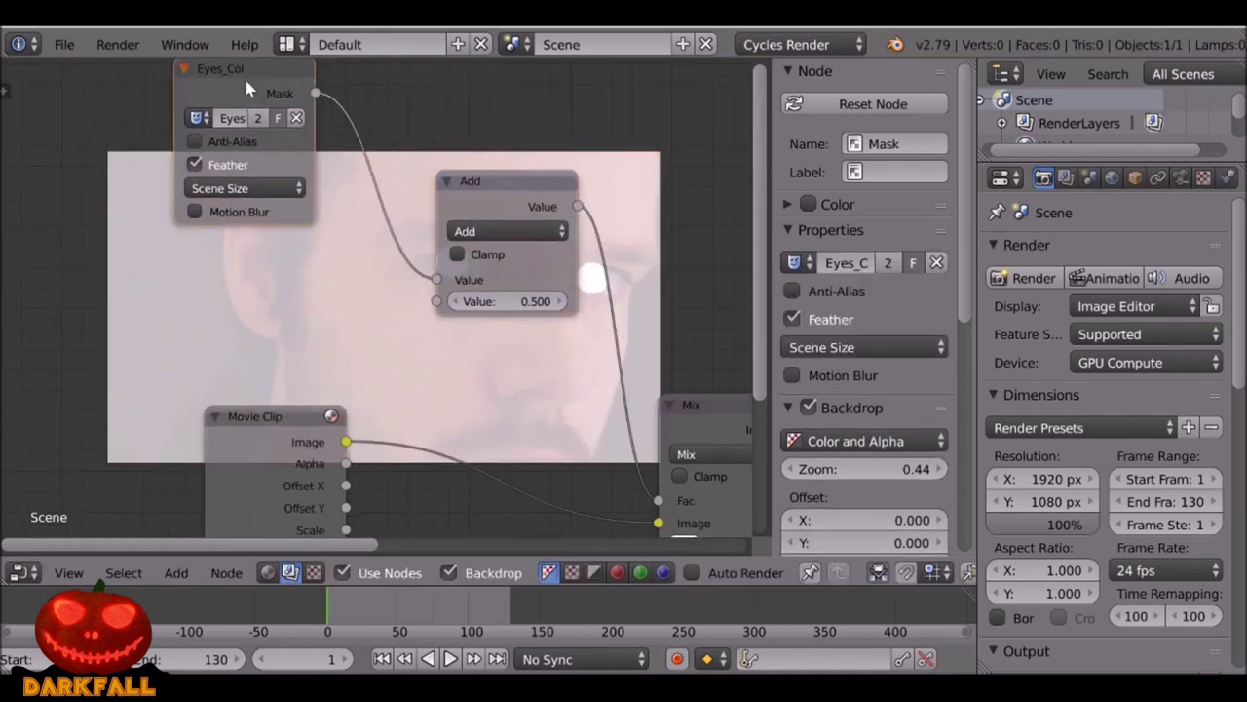
pyautogui.hotkey('shift', 'd')
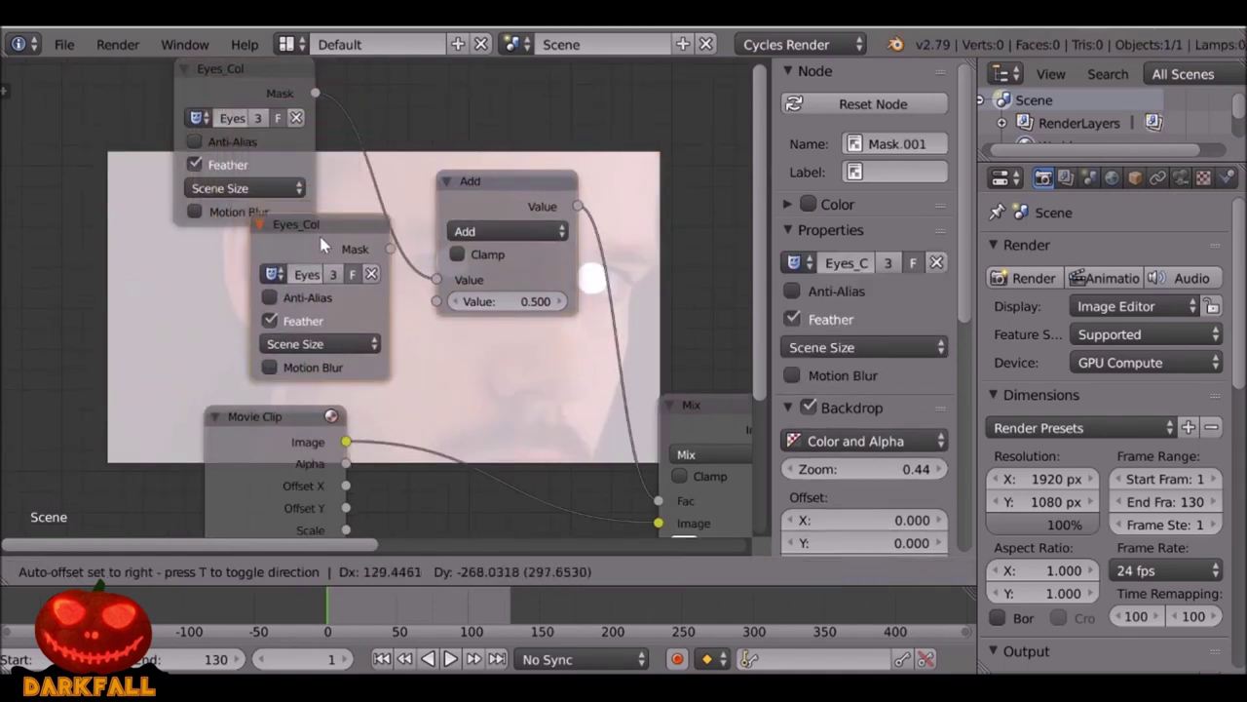
pyautogui.click(271, 261)
pyautogui.click(222, 290)
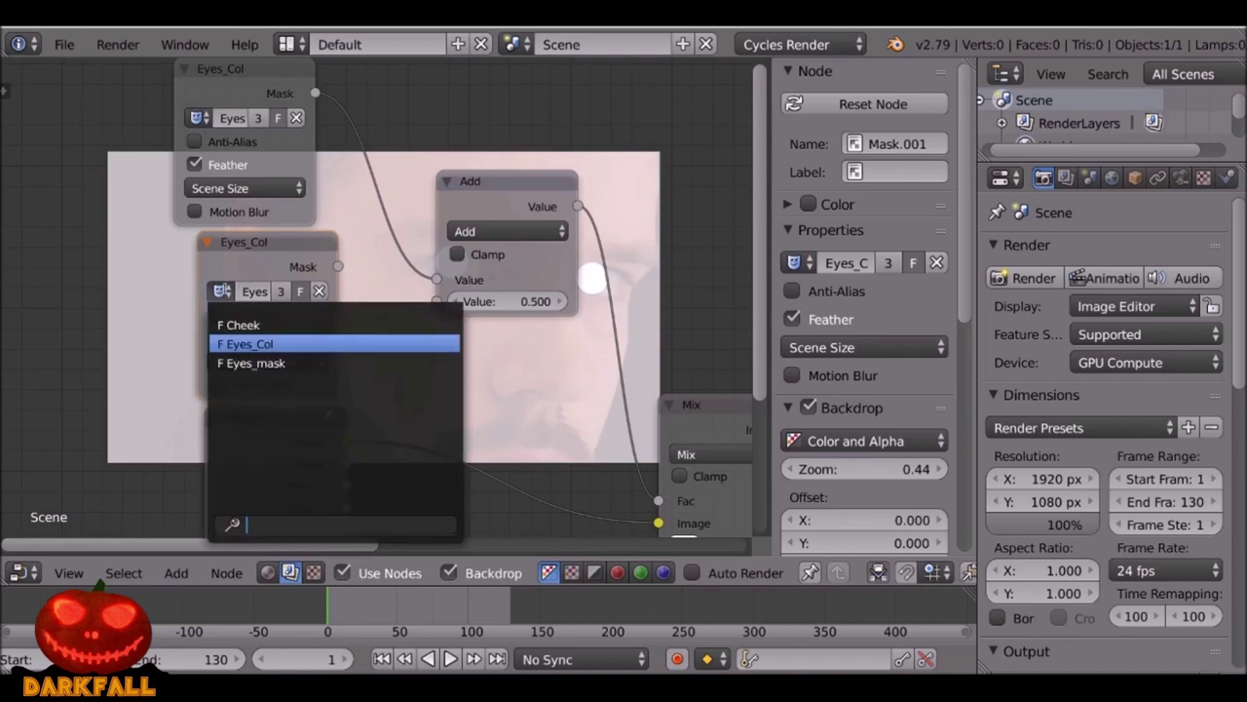
pyautogui.click(303, 365)
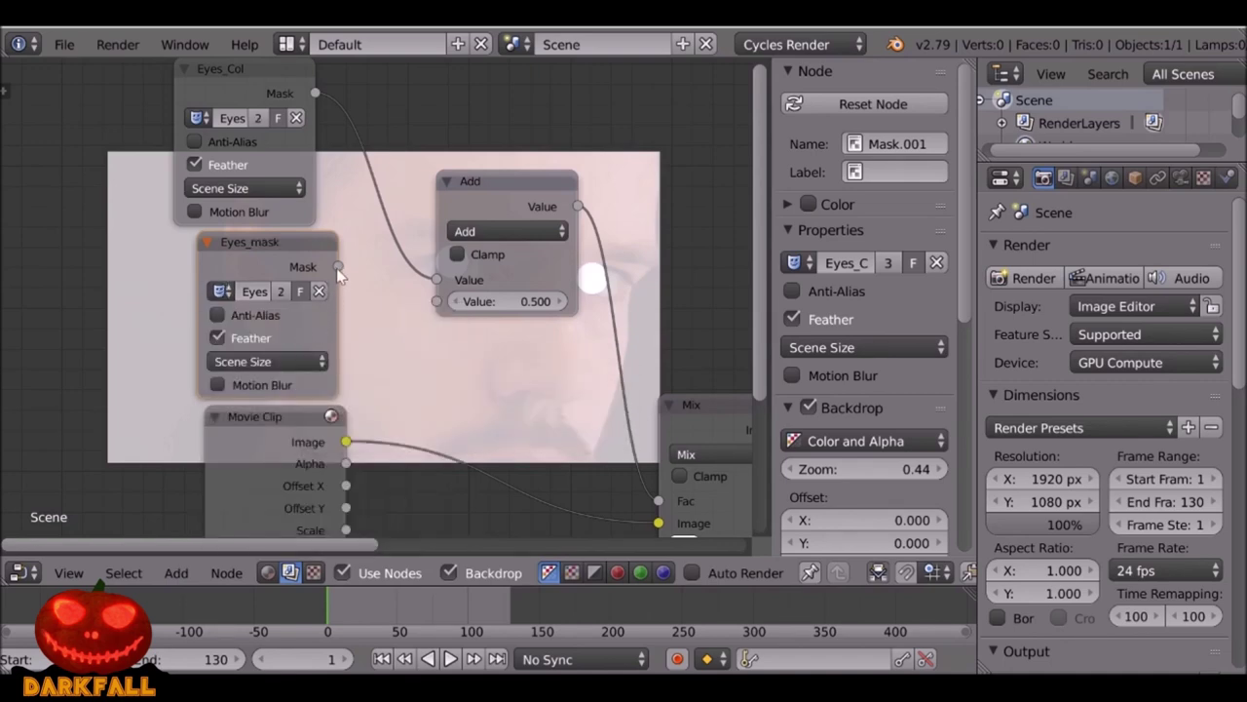
# Connect the Eyes_mask output to the Math node's second Value input and line up the two mask nodes.
pyautogui.moveTo(340, 266); pyautogui.dragTo(437, 301)
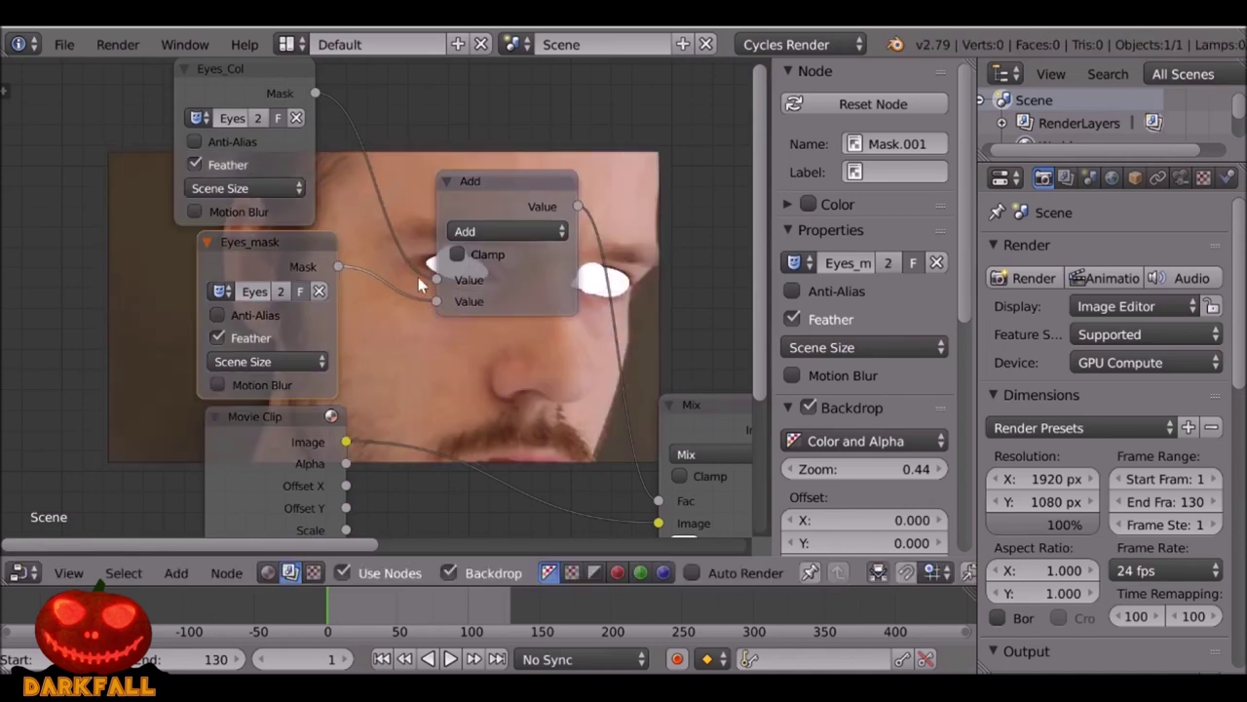
pyautogui.moveTo(418, 276); pyautogui.dragTo(273, 307, button='middle')
pyautogui.moveTo(134, 149); pyautogui.dragTo(161, 155)
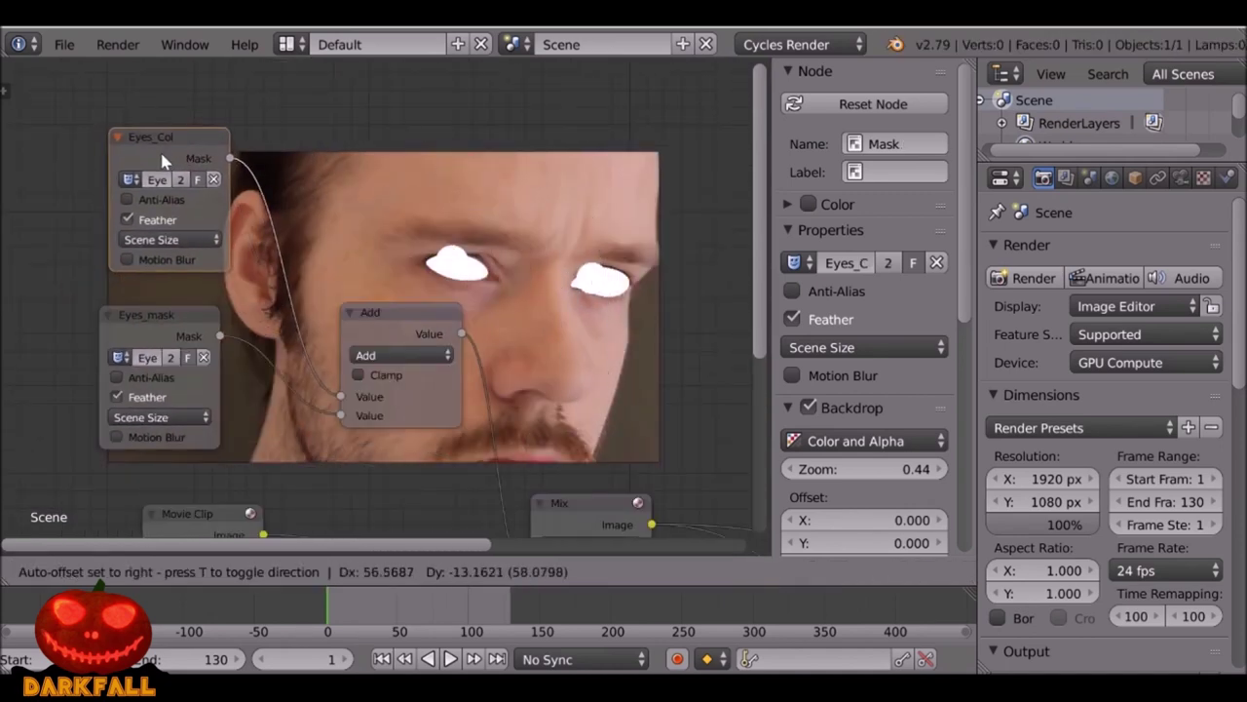
pyautogui.moveTo(190, 341)
pyautogui.mouseDown()
pyautogui.moveTo(174, 338)
pyautogui.moveTo(203, 348)
pyautogui.mouseUp()
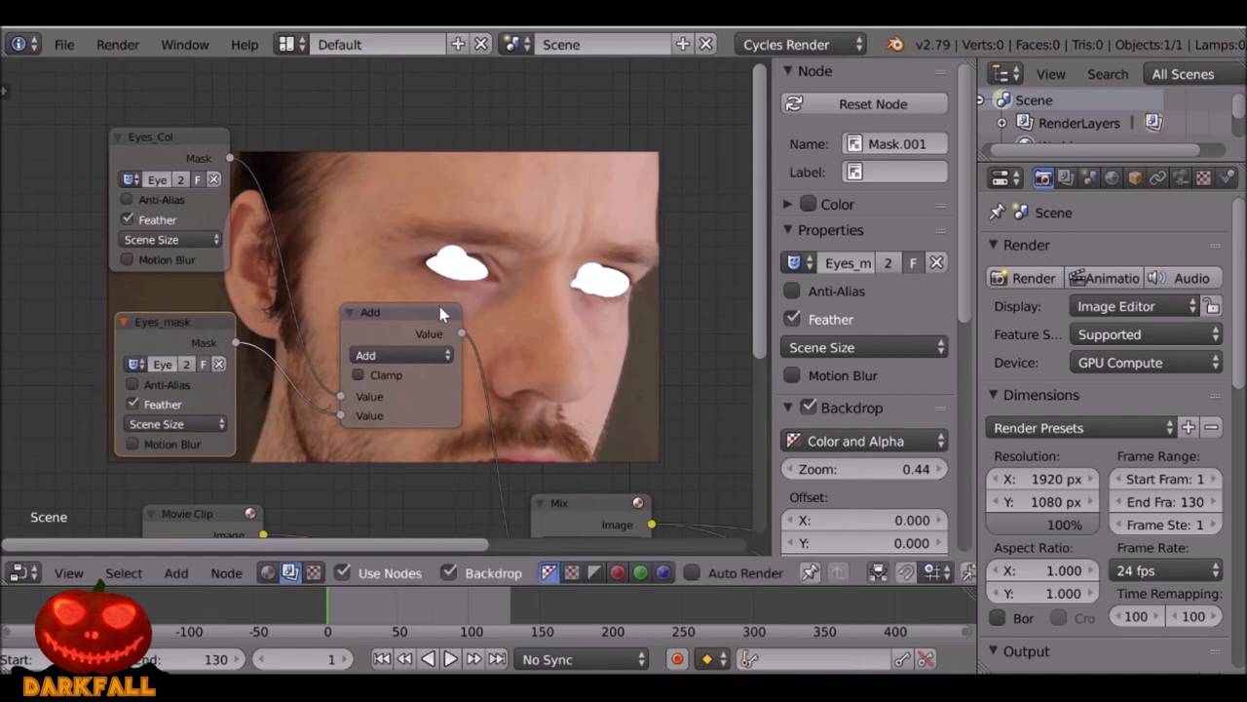
# Set the Math node's operation to Multiply and move the node up beside the mask nodes.
pyautogui.click(398, 309)
pyautogui.click(364, 357)
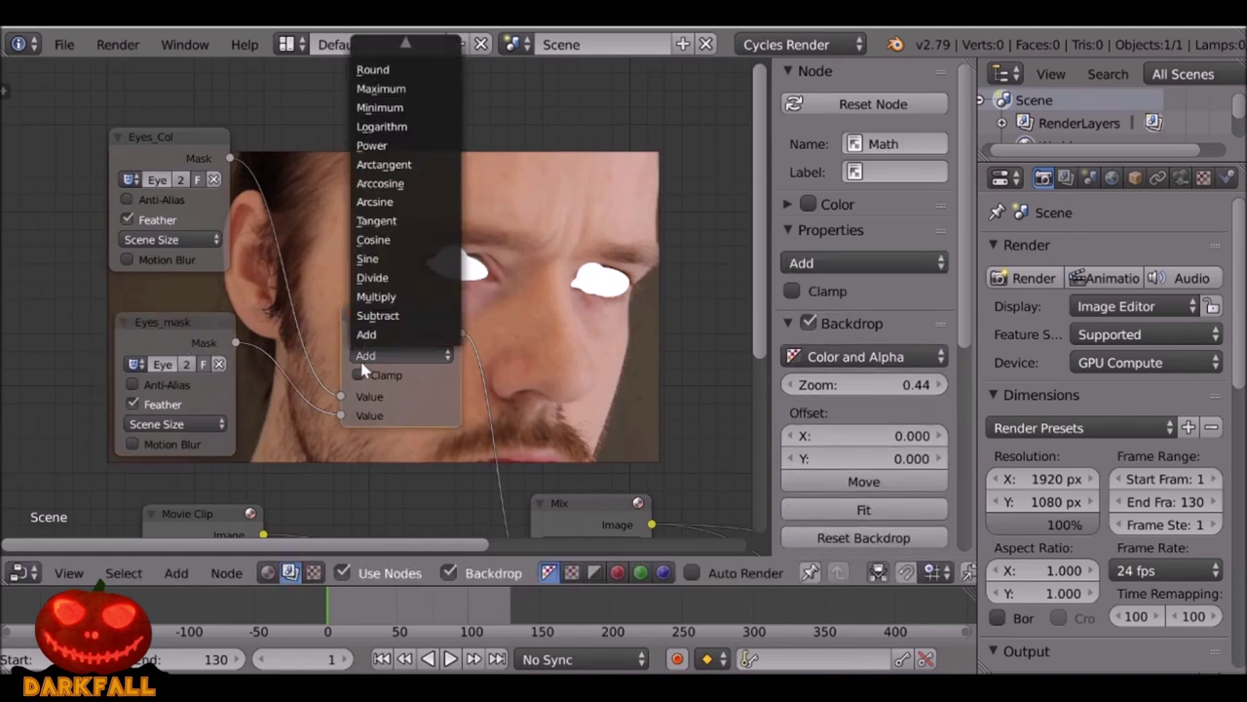
pyautogui.click(384, 296)
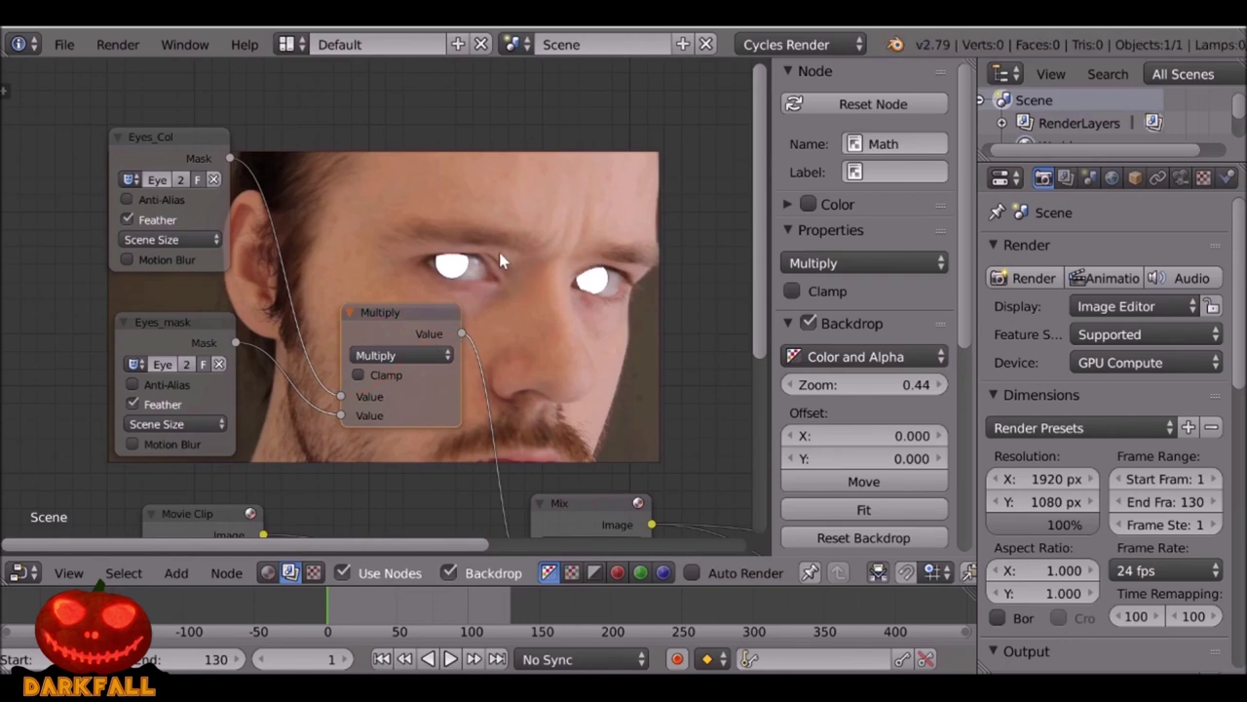
pyautogui.moveTo(410, 336); pyautogui.dragTo(449, 266)
# Insert a Blur filter node on the link between Multiply and Mix, and shift the Multiply node toward the masks.
pyautogui.hotkey('shift', 'a')
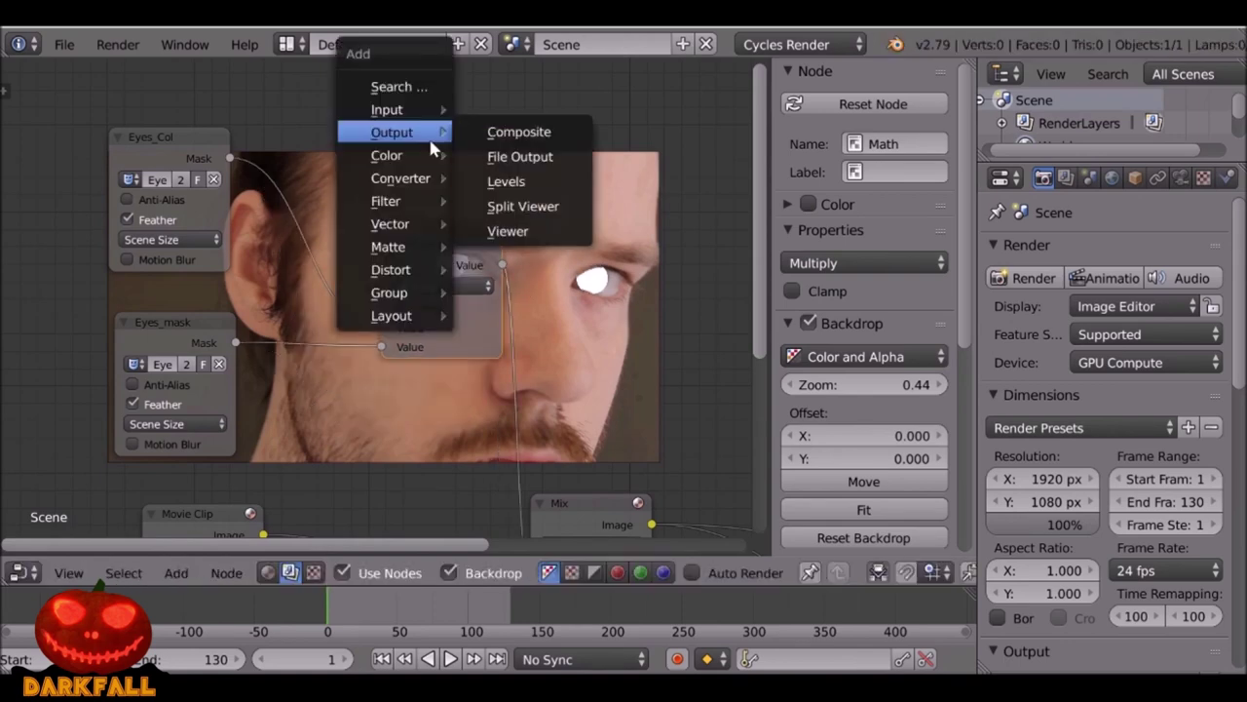
pyautogui.moveTo(398, 201)
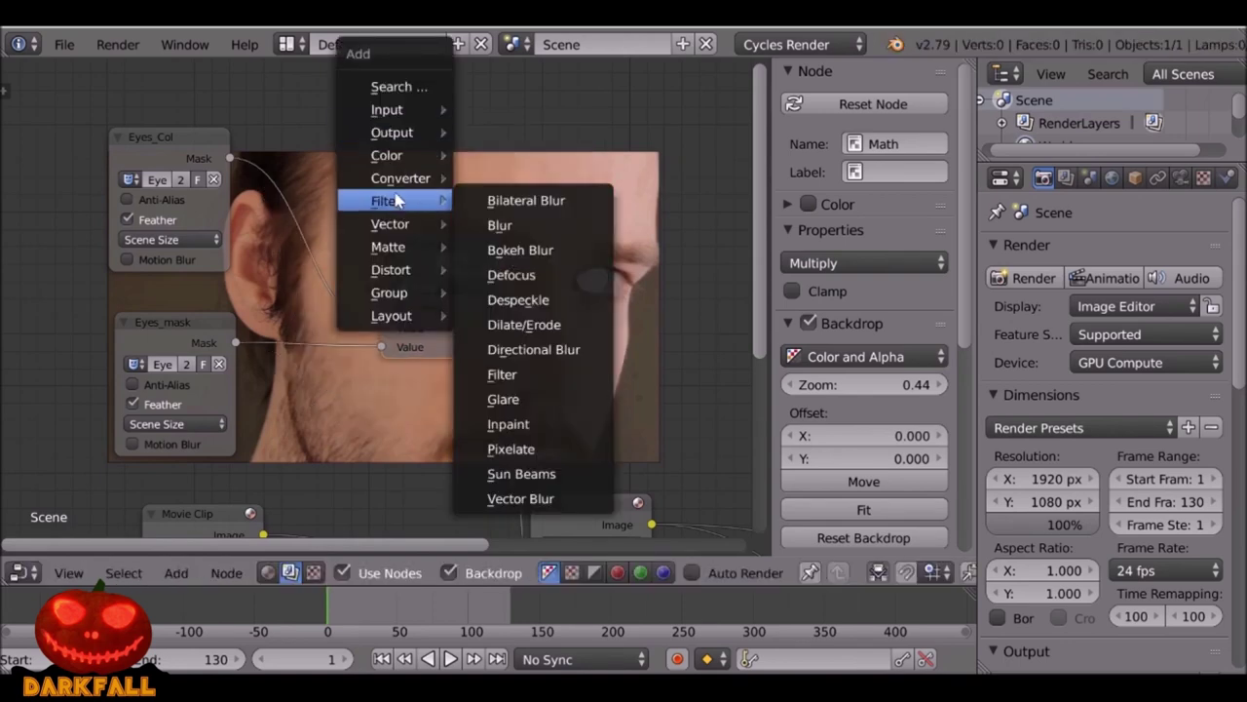
pyautogui.click(500, 225)
pyautogui.click(488, 238)
pyautogui.moveTo(428, 248); pyautogui.dragTo(399, 243)
# Open the Blur node's X and Y size values for editing together.
pyautogui.moveTo(436, 255); pyautogui.dragTo(314, 267, button='middle')
pyautogui.moveTo(539, 395); pyautogui.dragTo(538, 416)
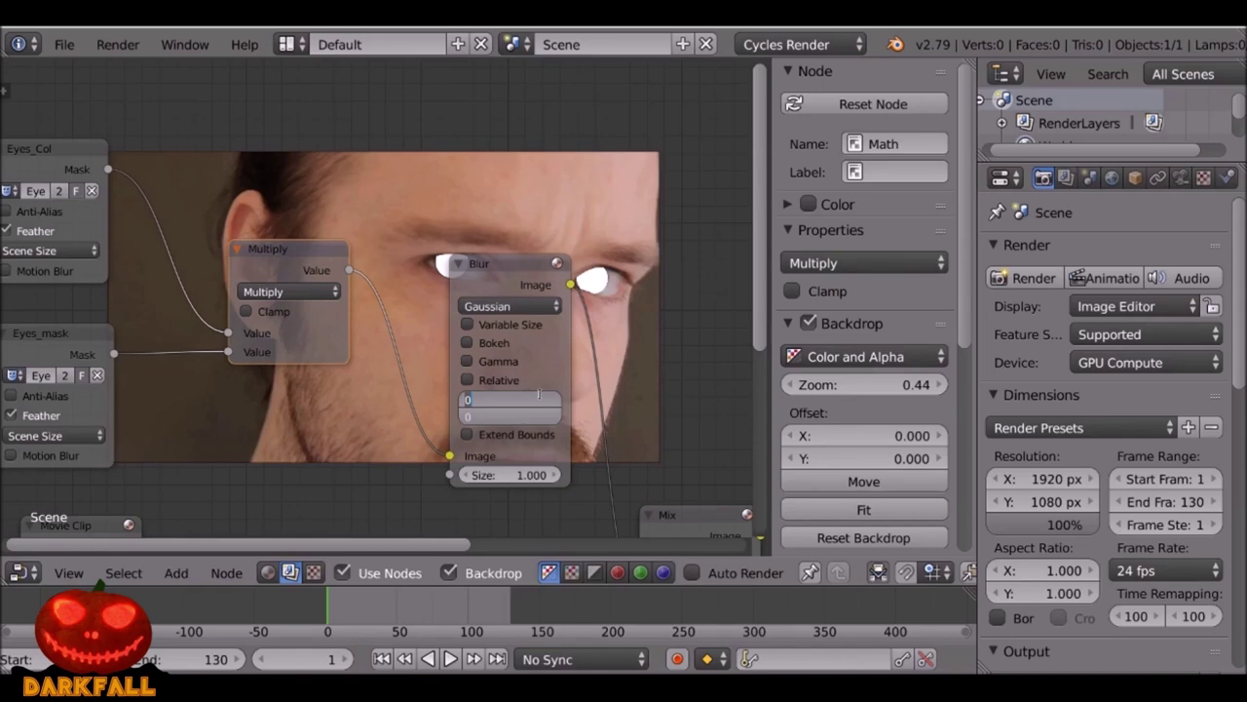
# Set the Gaussian Blur's X and Y size to 5 and move the Eyes_Col mask node farther from the Multiply node.
pyautogui.press('Return')
pyautogui.moveTo(352, 270); pyautogui.dragTo(412, 375, button='middle')
pyautogui.moveTo(114, 270); pyautogui.dragTo(2, 217)
pyautogui.moveTo(293, 228); pyautogui.dragTo(435, 210, button='middle')
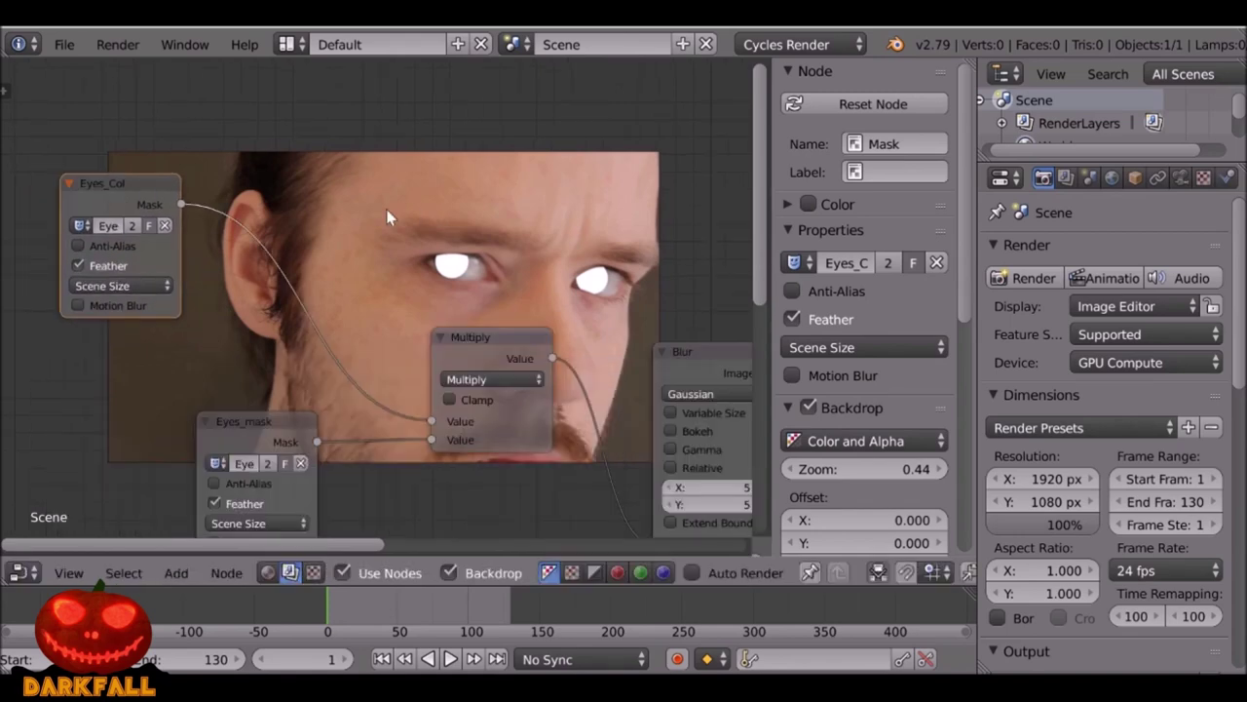
# Insert a Dilate/Erode node between the Eyes_Col mask and the Multiply node, and set its mode to Feather.
pyautogui.hotkey('shift', 'a')
pyautogui.moveTo(350, 213)
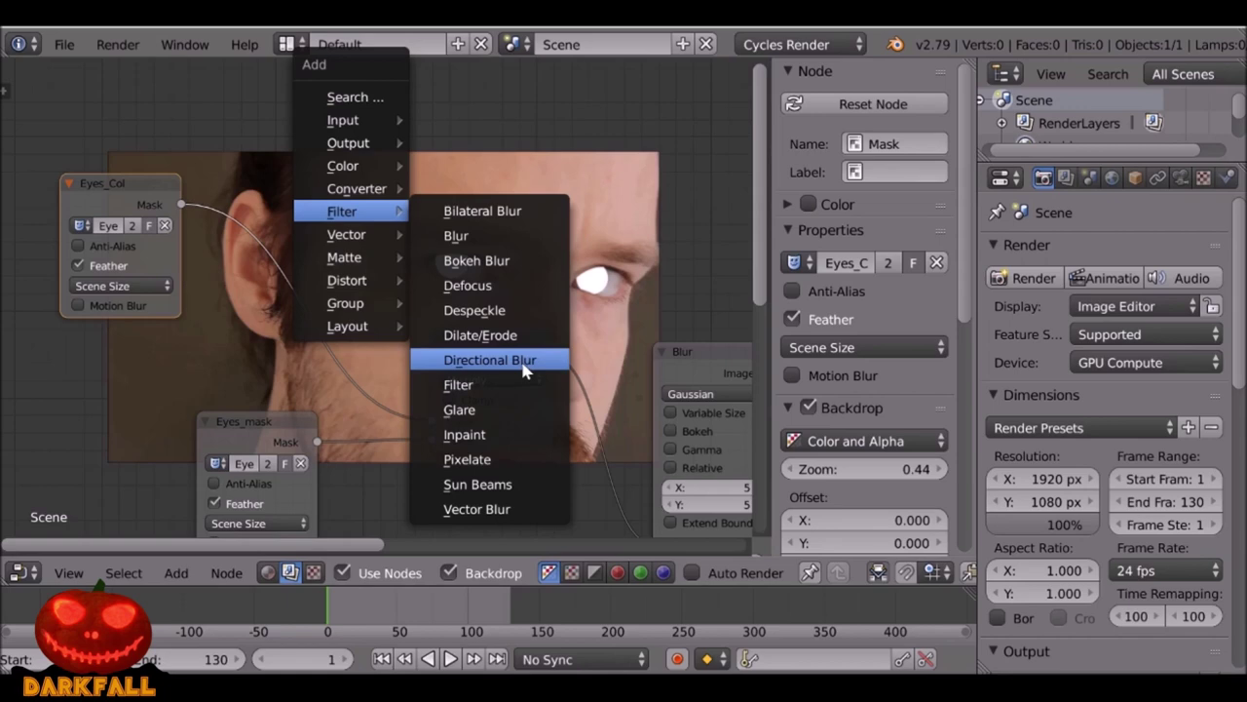
pyautogui.click(480, 335)
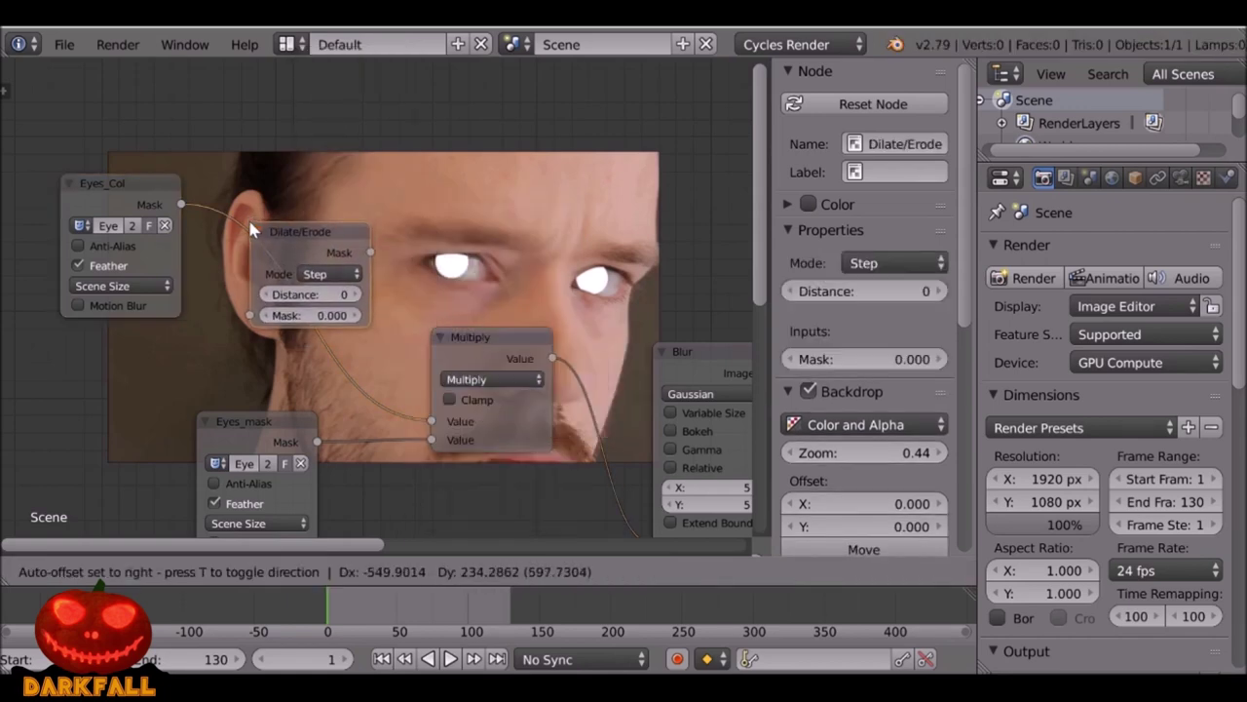
pyautogui.click(251, 229)
pyautogui.scroll(2, 311, 258)
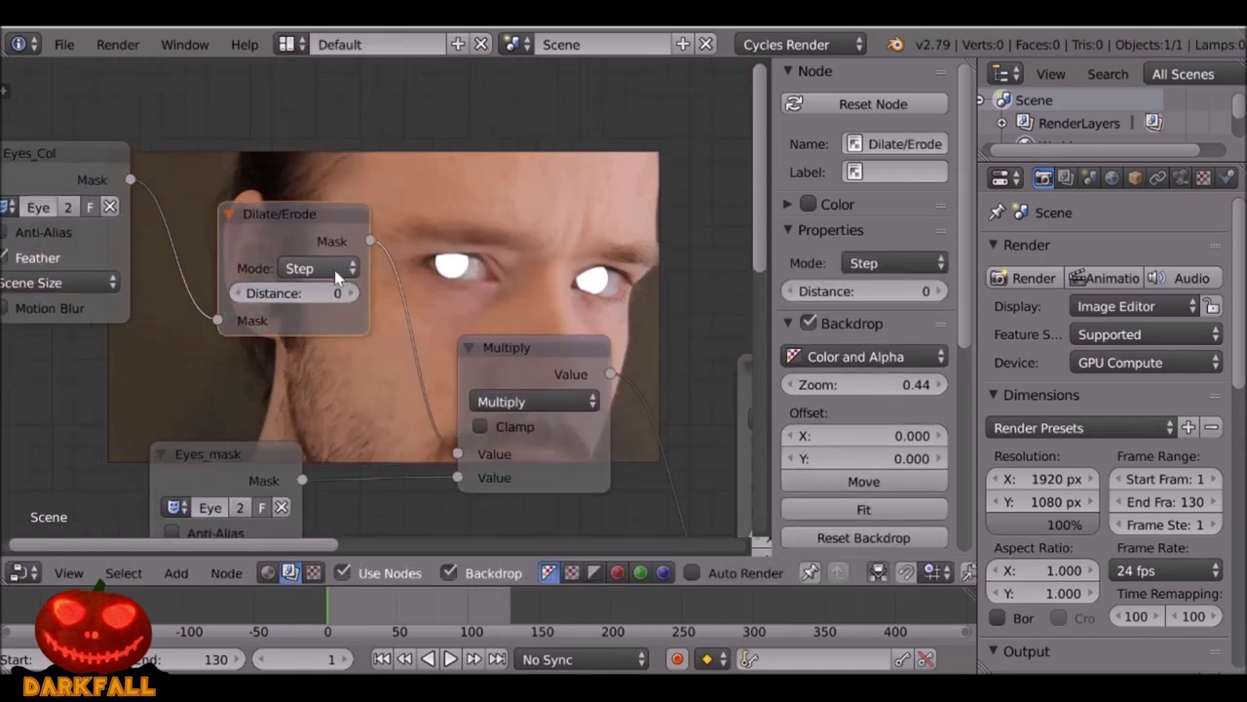
pyautogui.click(336, 269)
pyautogui.click(358, 172)
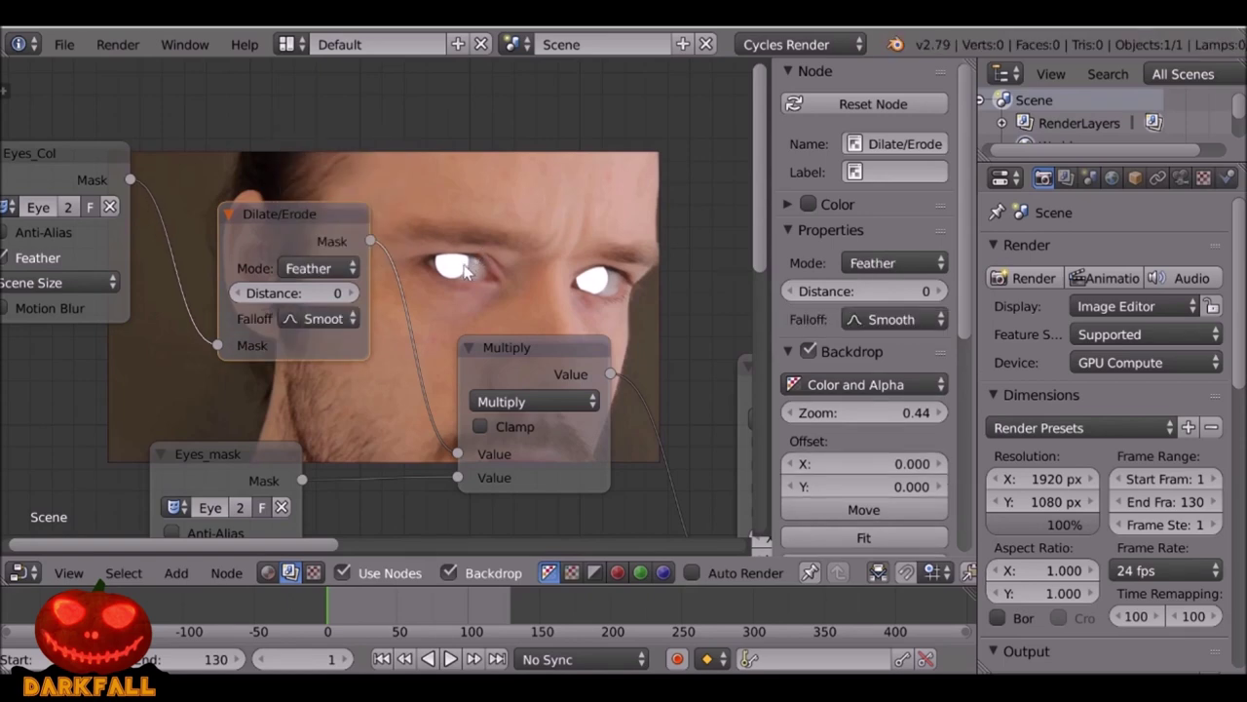
# Move the Movie Clip node farther from the Mix node to make room between them.
pyautogui.moveTo(490, 322); pyautogui.dragTo(249, 158, button='middle')
pyautogui.scroll(-1, 348, 293)
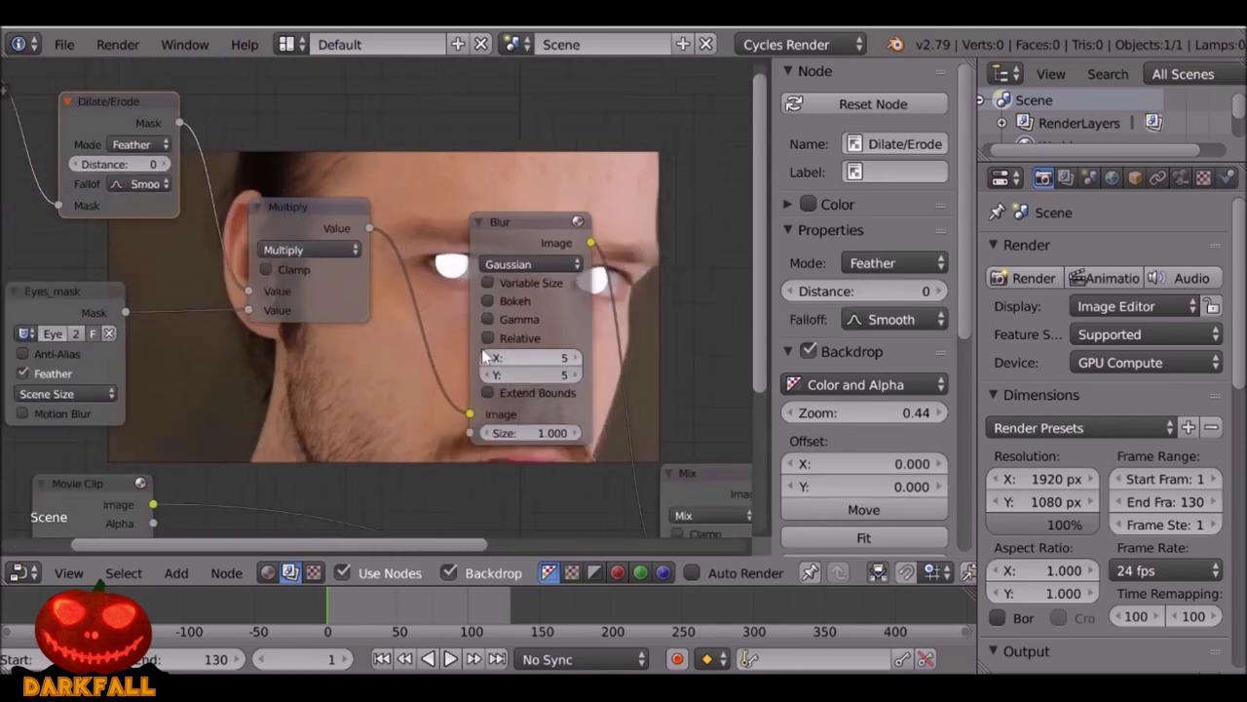
pyautogui.moveTo(491, 392); pyautogui.dragTo(489, 204, button='middle')
pyautogui.scroll(-4, 489, 210)
pyautogui.moveTo(625, 463); pyautogui.dragTo(581, 308, button='middle')
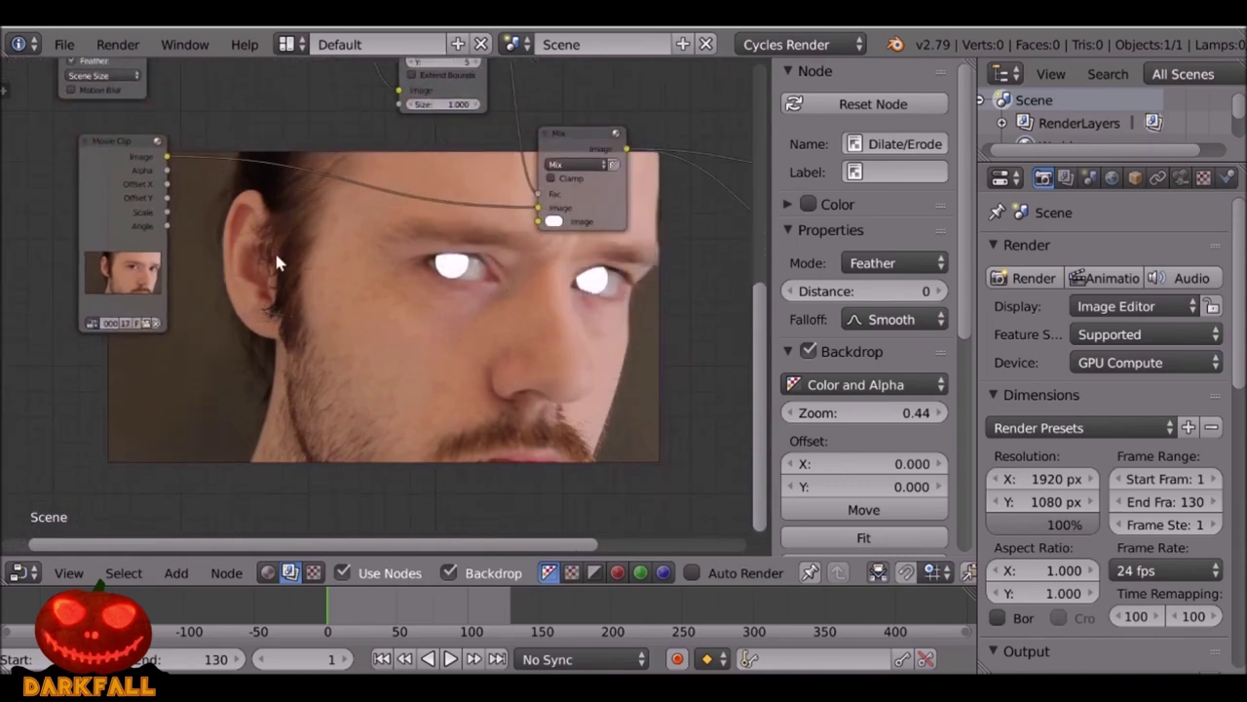
pyautogui.moveTo(131, 196); pyautogui.dragTo(52, 246)
pyautogui.scroll(2, 507, 254)
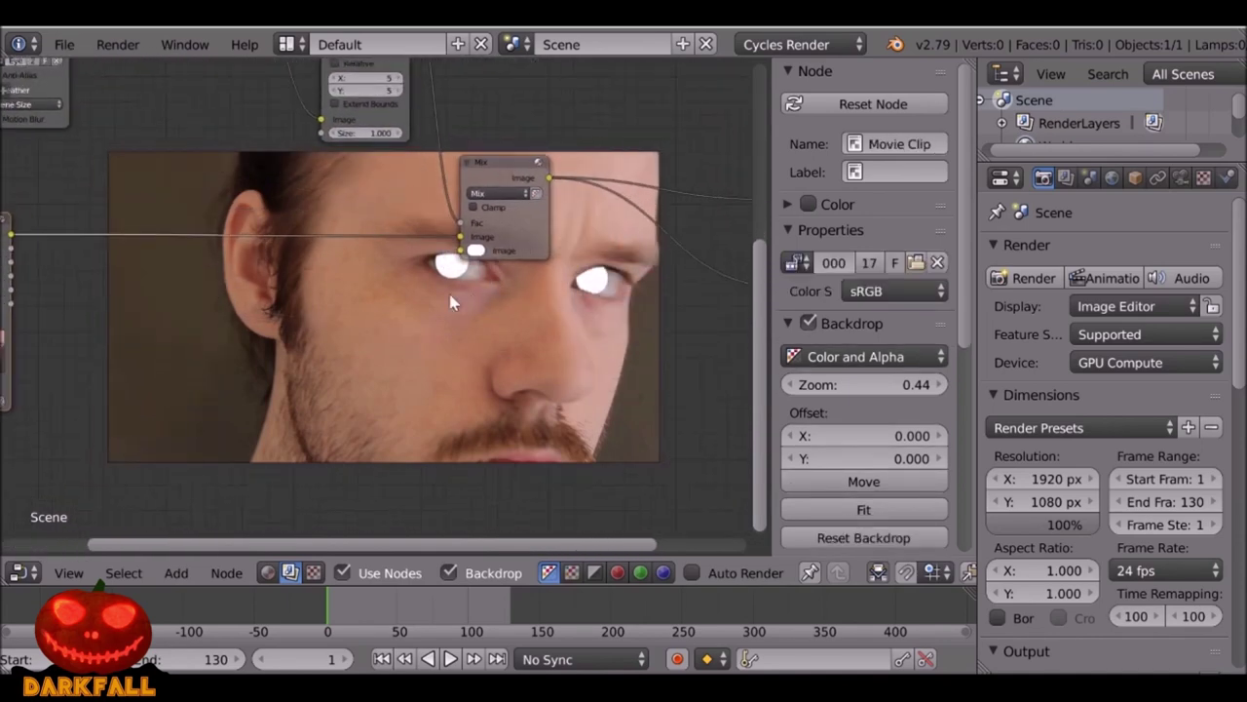
# Try a blue second colour on the Mix node with the Multiply and Color blend modes.
pyautogui.click(517, 232)
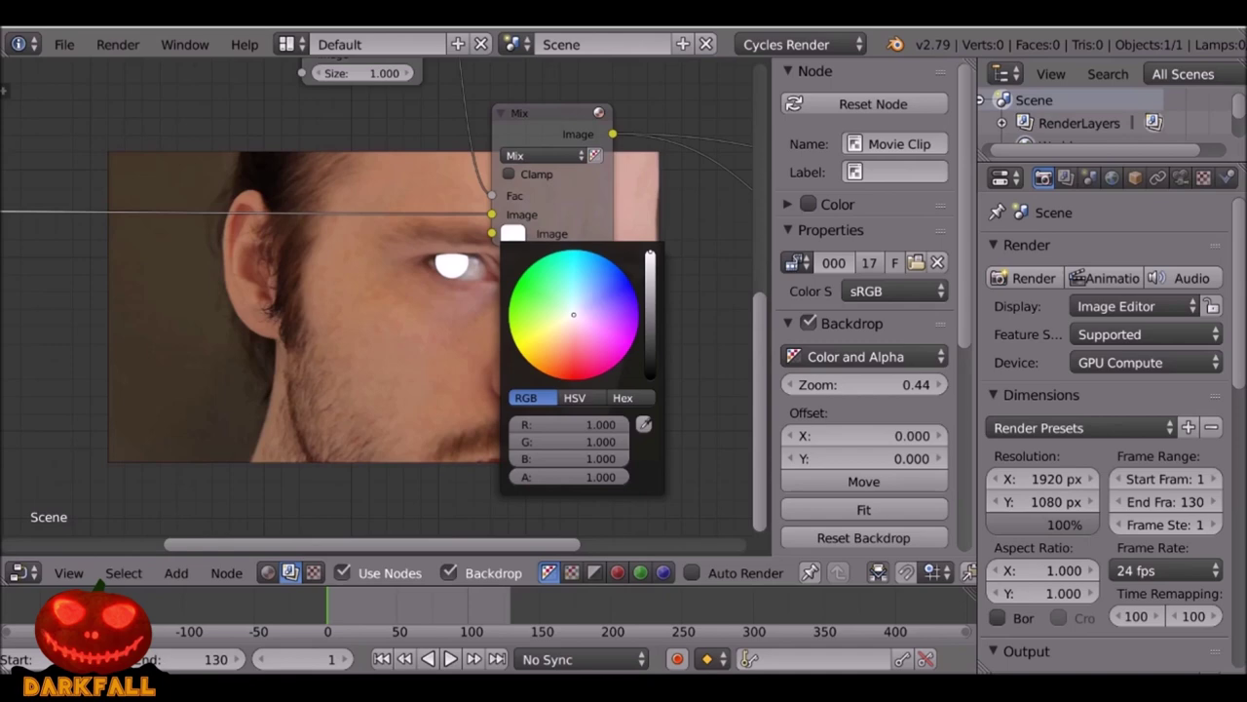
pyautogui.click(608, 284)
pyautogui.click(560, 156)
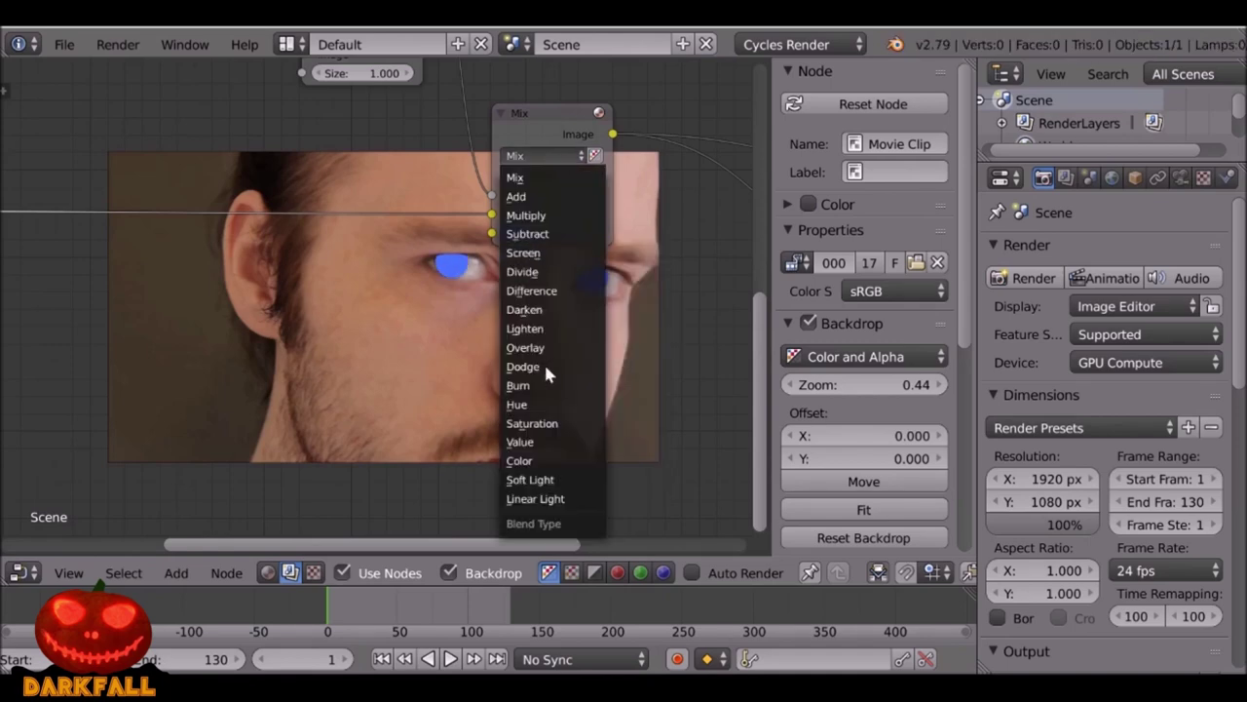
pyautogui.click(548, 215)
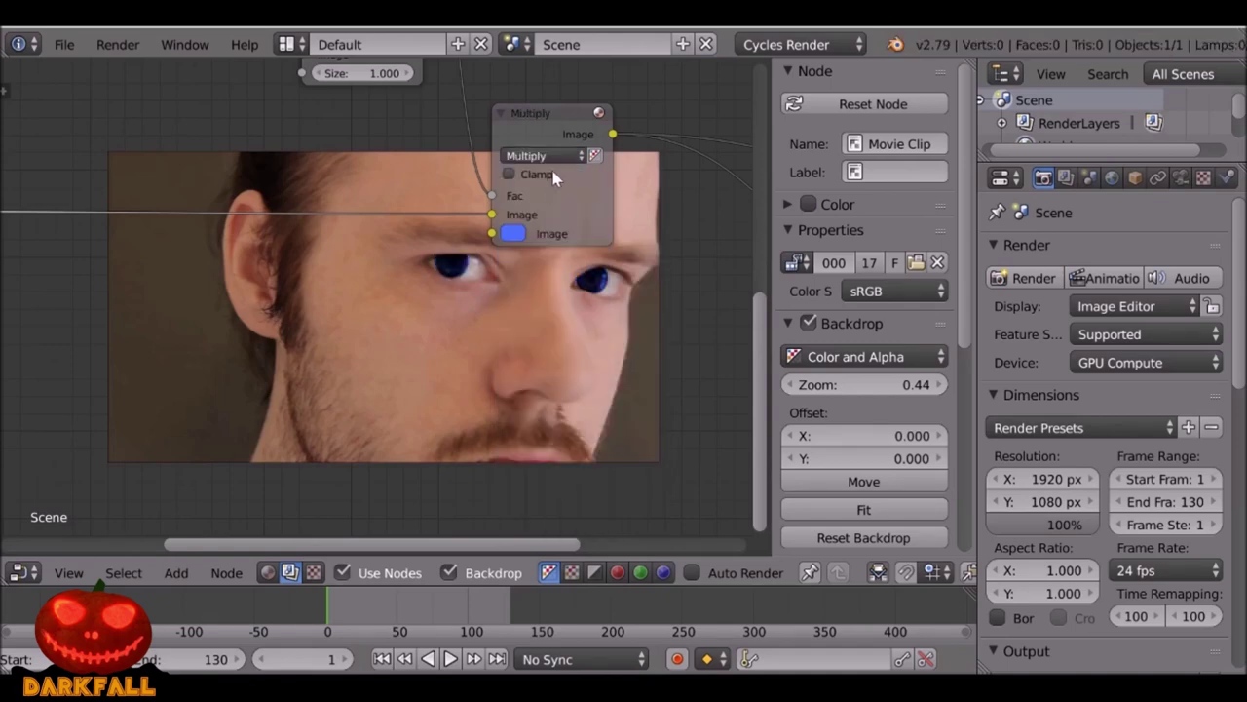
pyautogui.click(543, 156)
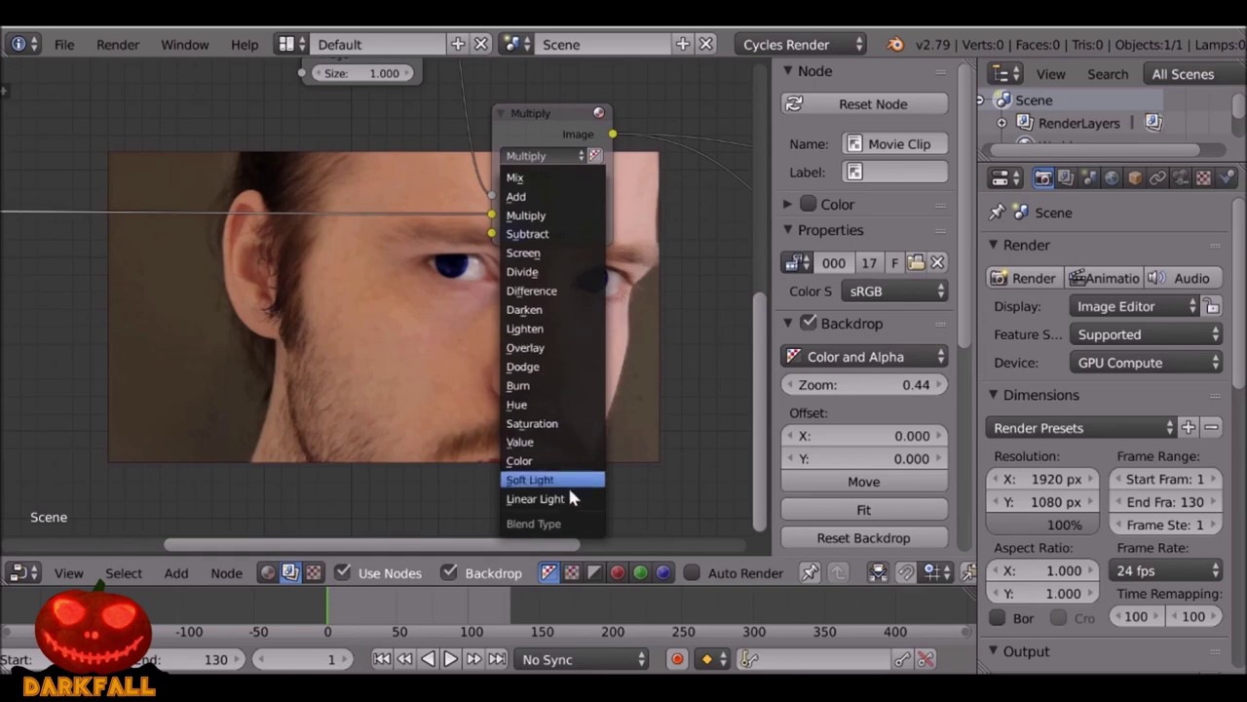
pyautogui.click(562, 460)
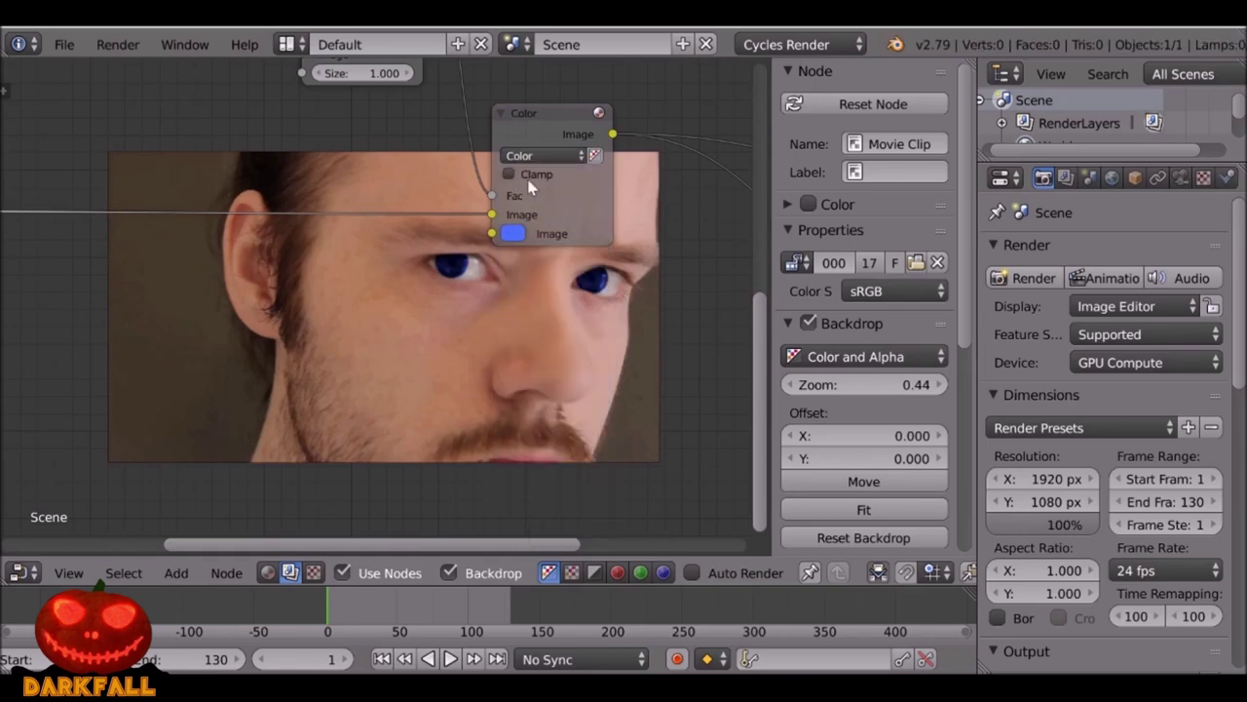
# Link the Movie Clip's image output to the second image input of the Color blend node as well.
pyautogui.scroll(-2, 68, 270)
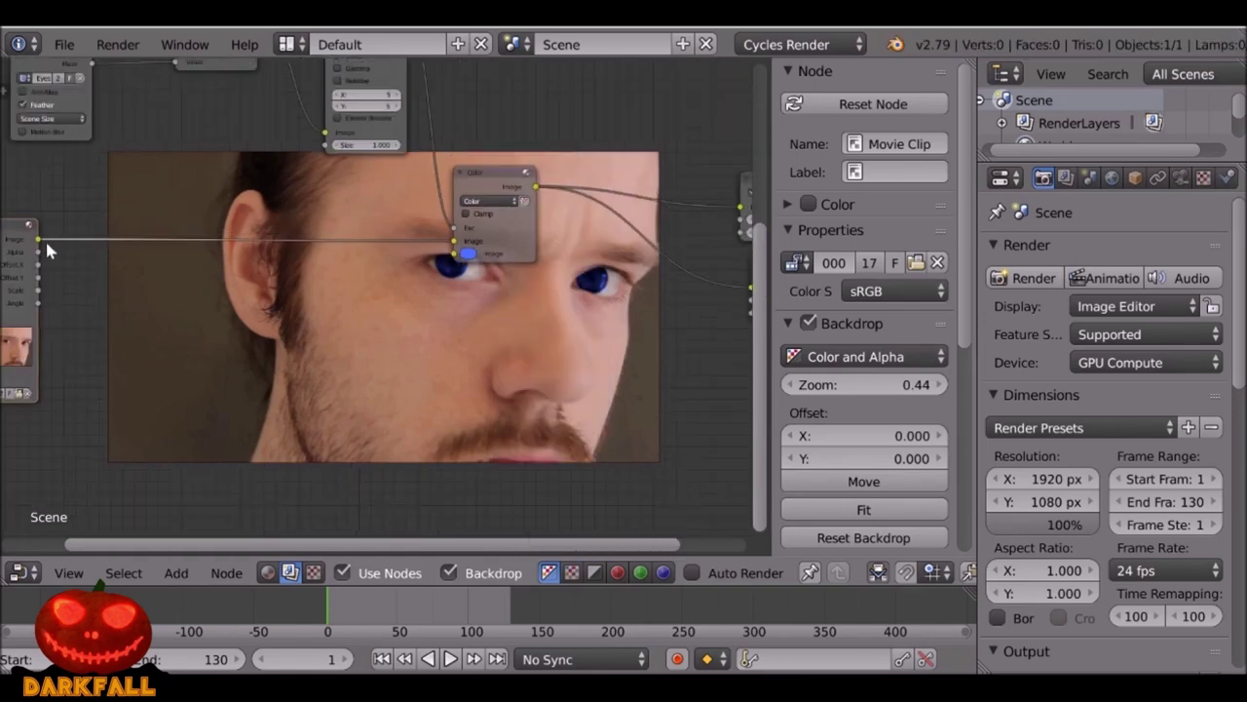
pyautogui.moveTo(12, 243); pyautogui.dragTo(455, 256)
pyautogui.scroll(2, 398, 351)
# Insert a Gamma node on the link from the Movie Clip to the blend node's second image input.
pyautogui.hotkey('shift', 'a')
pyautogui.moveTo(286, 296)
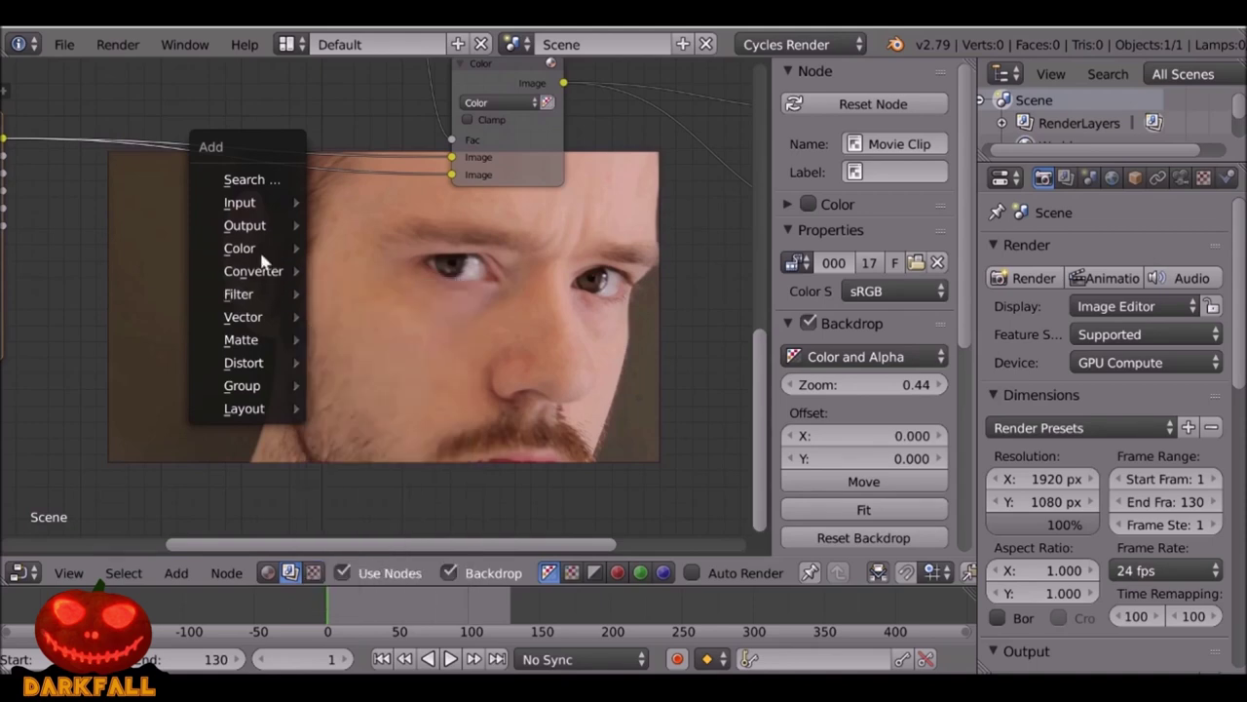
pyautogui.moveTo(255, 252)
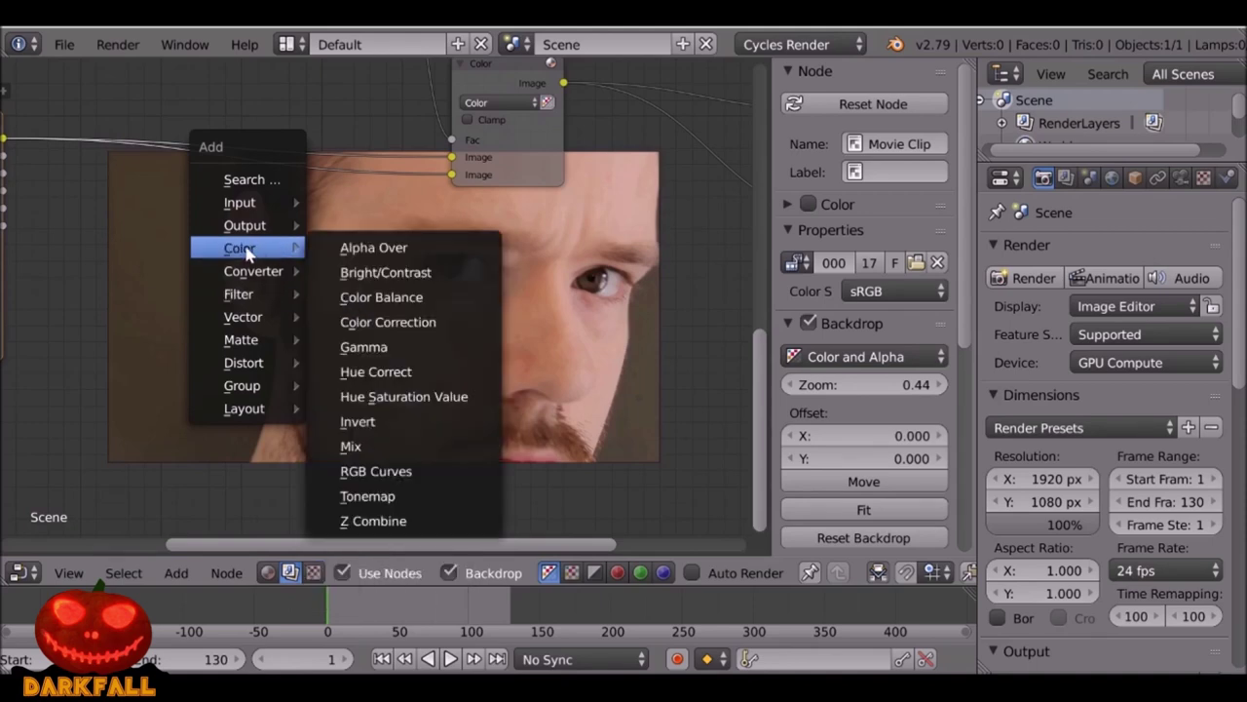
pyautogui.click(369, 347)
pyautogui.click(207, 168)
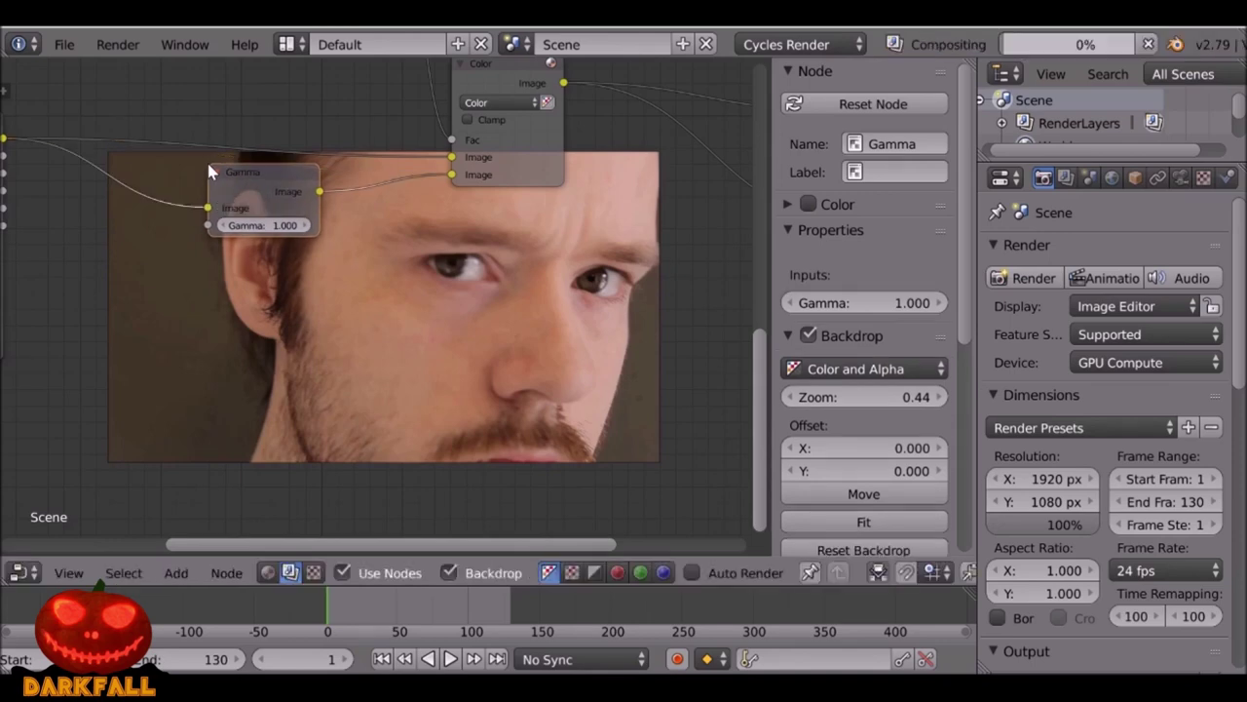
# Set the blend node back to Mix and lower the Gamma node's value to 0.590.
pyautogui.moveTo(502, 85); pyautogui.dragTo(550, 137)
pyautogui.moveTo(297, 317); pyautogui.dragTo(413, 259, button='middle')
pyautogui.scroll(4, 408, 253)
pyautogui.moveTo(389, 202); pyautogui.dragTo(296, 204)
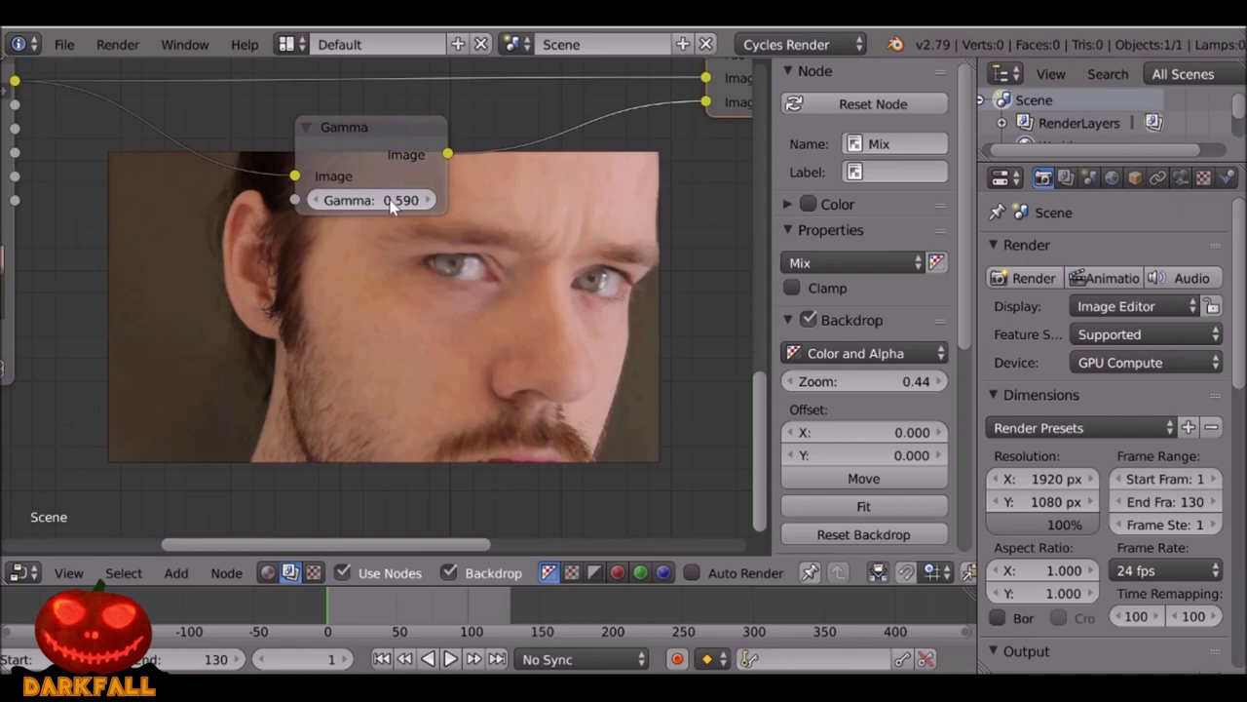
# Go to frame 44 and lower the Gamma node's value to 0.430.
pyautogui.click(389, 601)
pyautogui.moveTo(526, 309); pyautogui.dragTo(328, 396, button='middle')
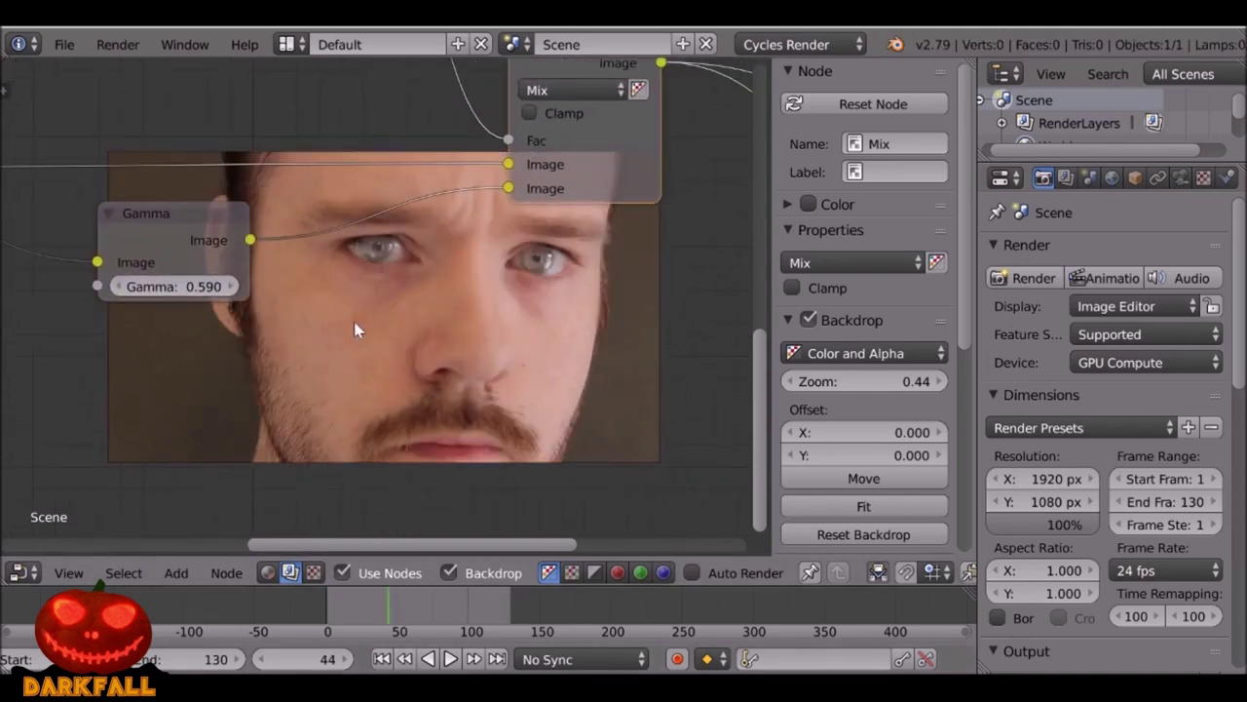
pyautogui.moveTo(195, 293); pyautogui.dragTo(190, 299)
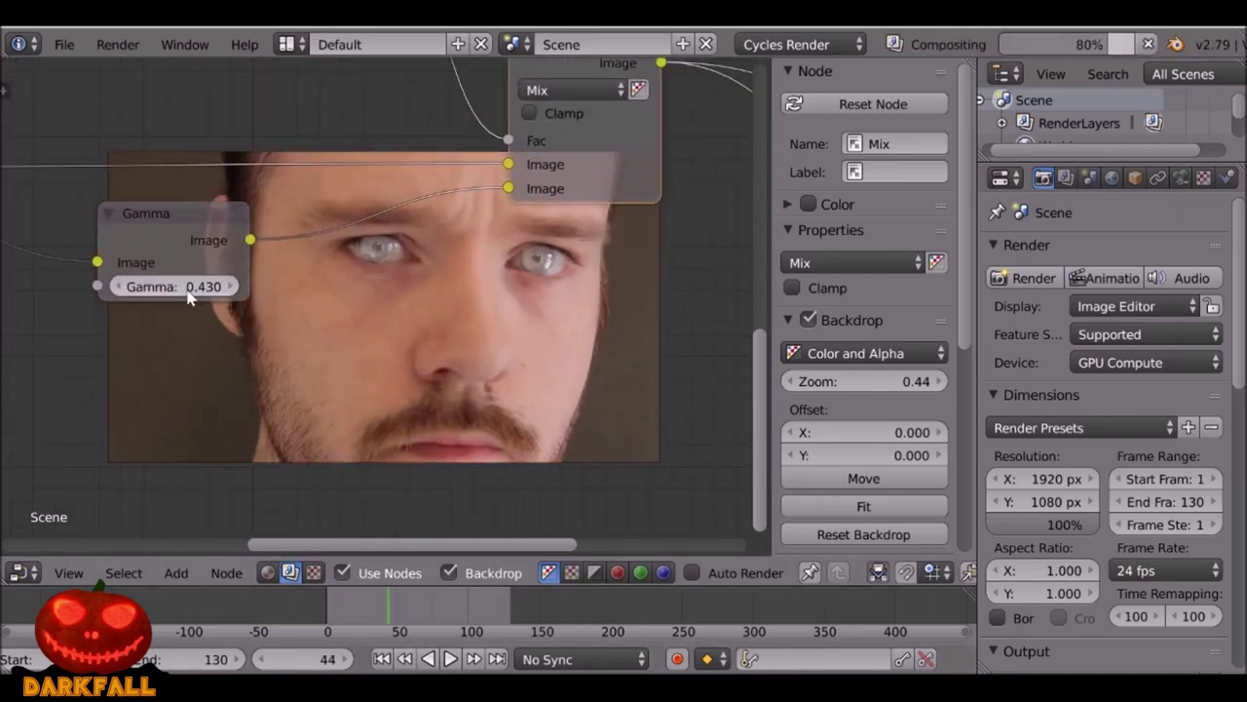
pyautogui.click(189, 295)
pyautogui.click(355, 293)
pyautogui.scroll(1, 424, 290)
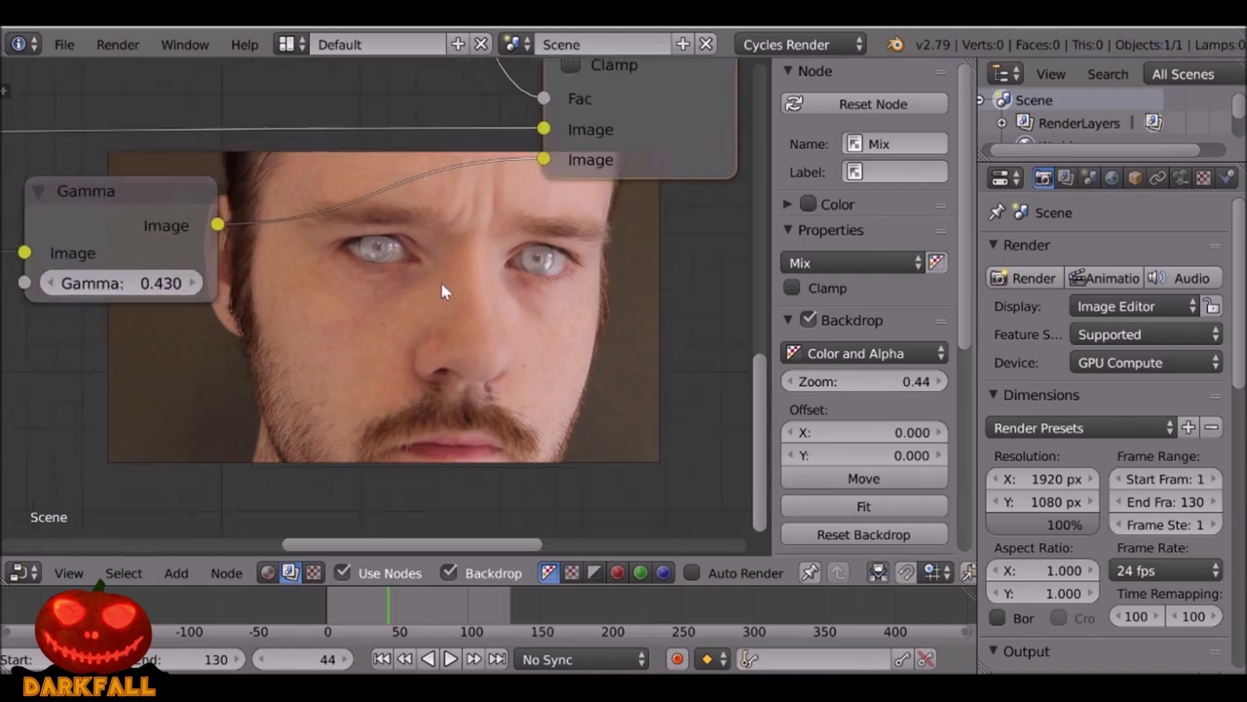
# Insert a Mix node after the Gamma node and set its second colour to orange-red (R 1.000, G 0.044, B 0.000).
pyautogui.scroll(-1, 435, 290)
pyautogui.hotkey('shift', 'a')
pyautogui.moveTo(412, 289)
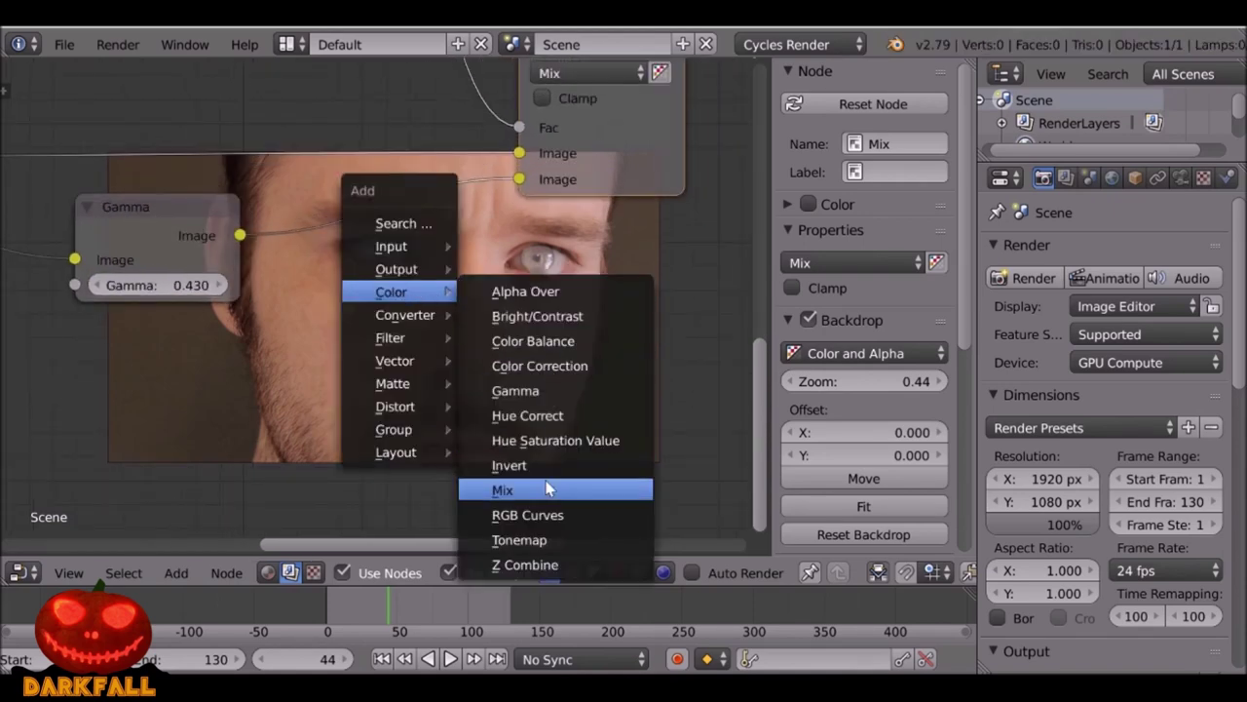
pyautogui.click(502, 490)
pyautogui.click(336, 252)
pyautogui.moveTo(336, 251); pyautogui.dragTo(243, 167, button='middle')
pyautogui.click(259, 286)
pyautogui.click(339, 482)
# Compare the Multiply, Overlay and Add blend modes on the orange-red Mix node, and choose Overlay.
pyautogui.click(244, 166)
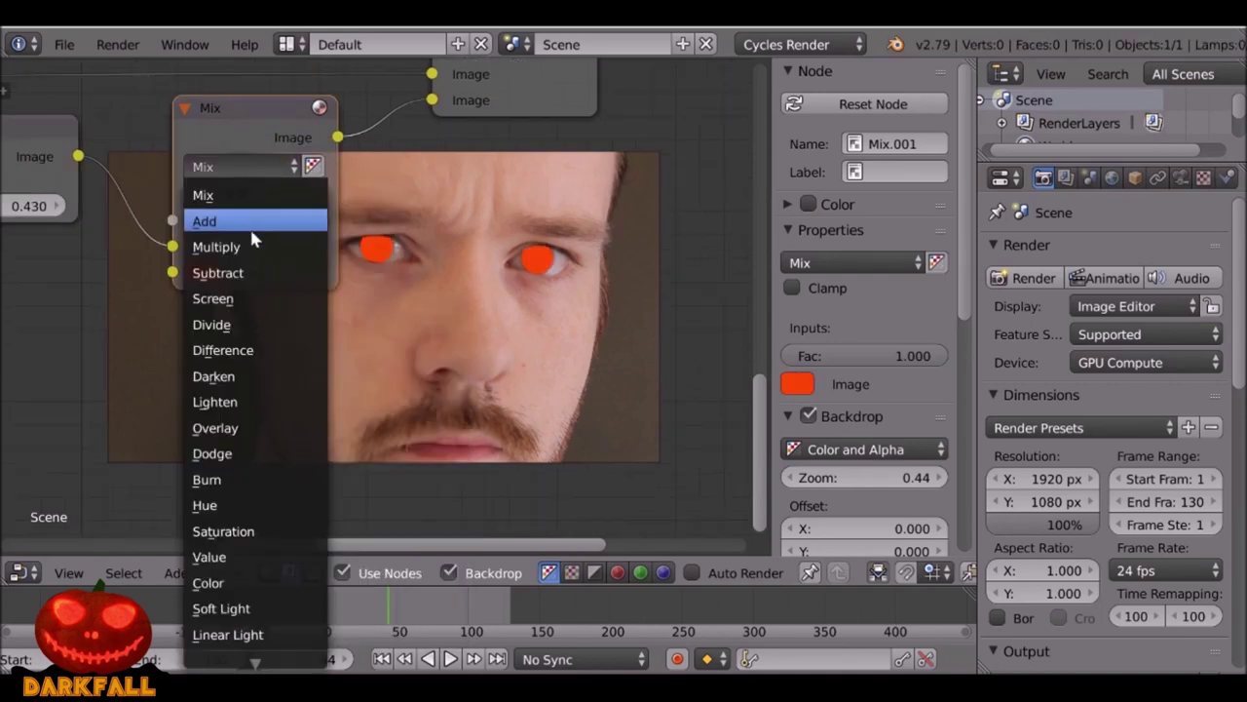
pyautogui.click(238, 247)
pyautogui.click(252, 167)
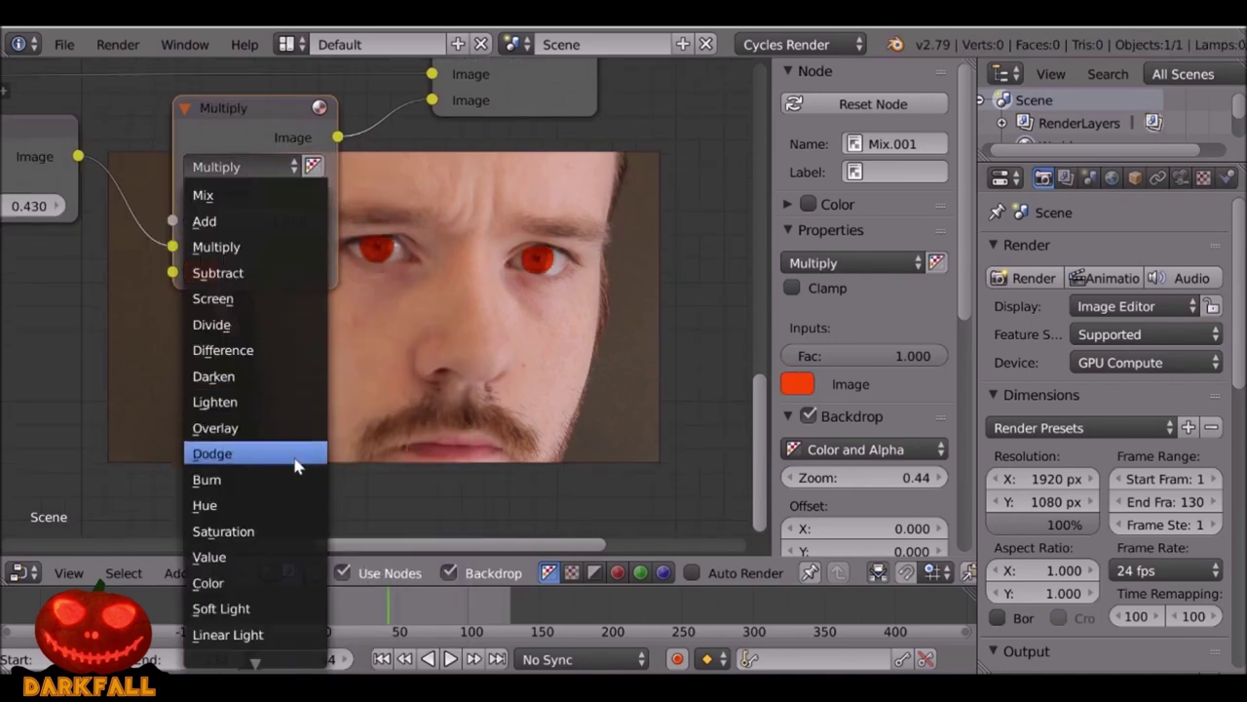
pyautogui.click(238, 428)
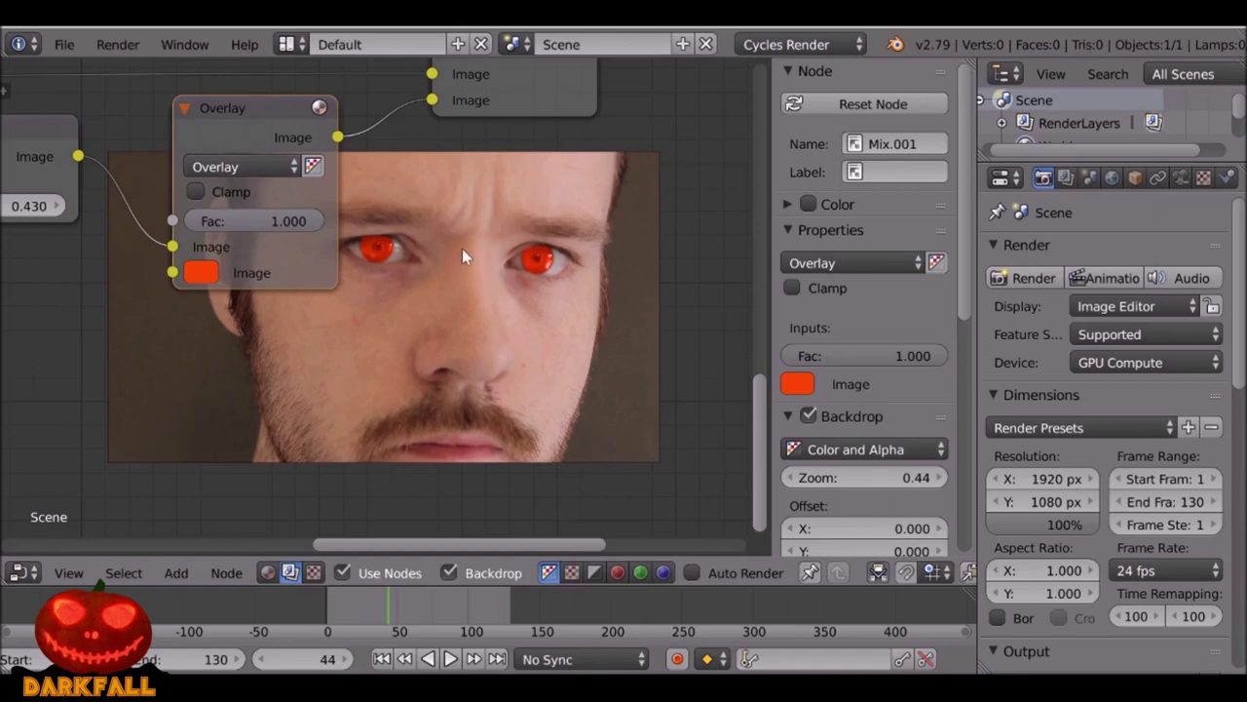
pyautogui.click(244, 166)
pyautogui.click(261, 225)
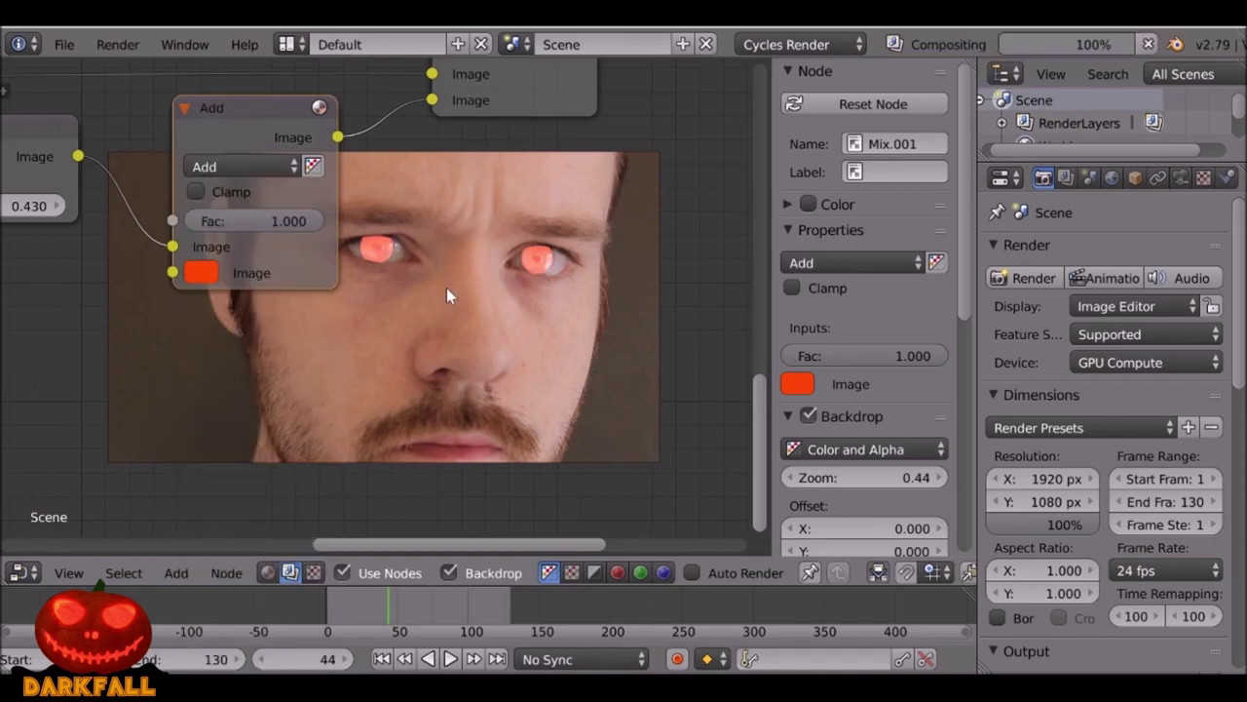
pyautogui.click(267, 167)
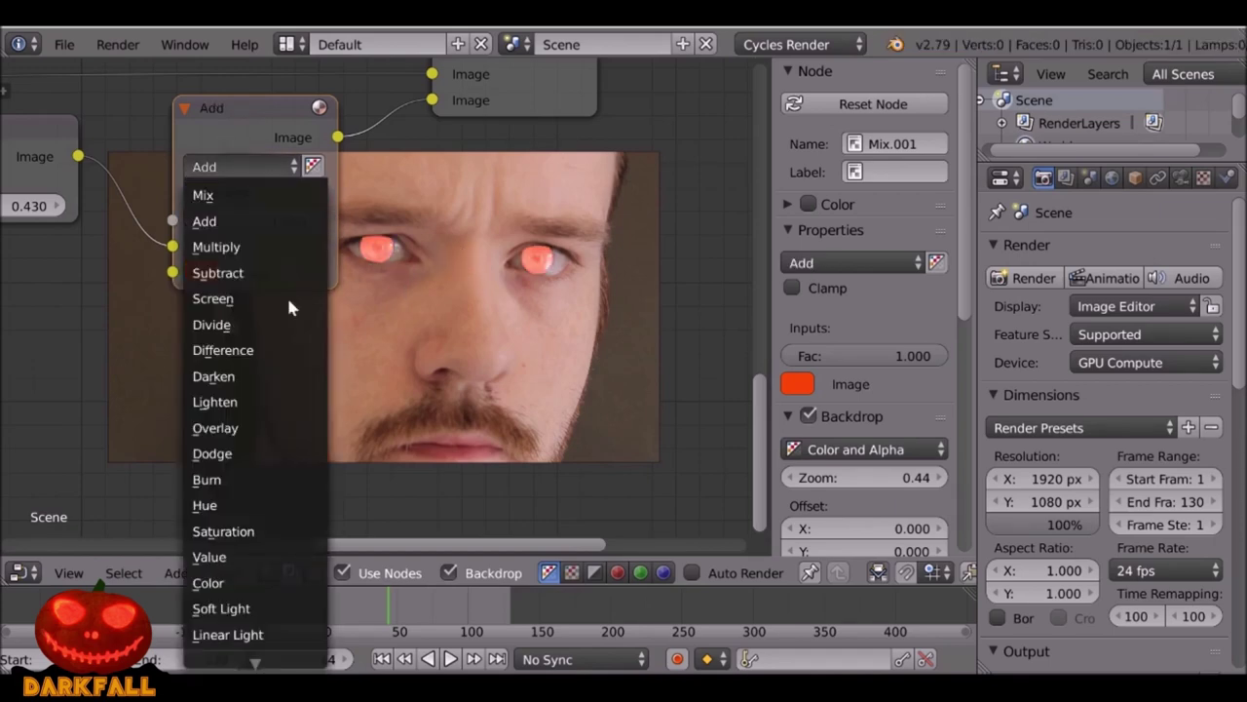
pyautogui.click(273, 427)
# Darken the Overlay node's red colour and enlarge the backdrop to a zoom of 1.61, centred on one eye.
pyautogui.click(202, 273)
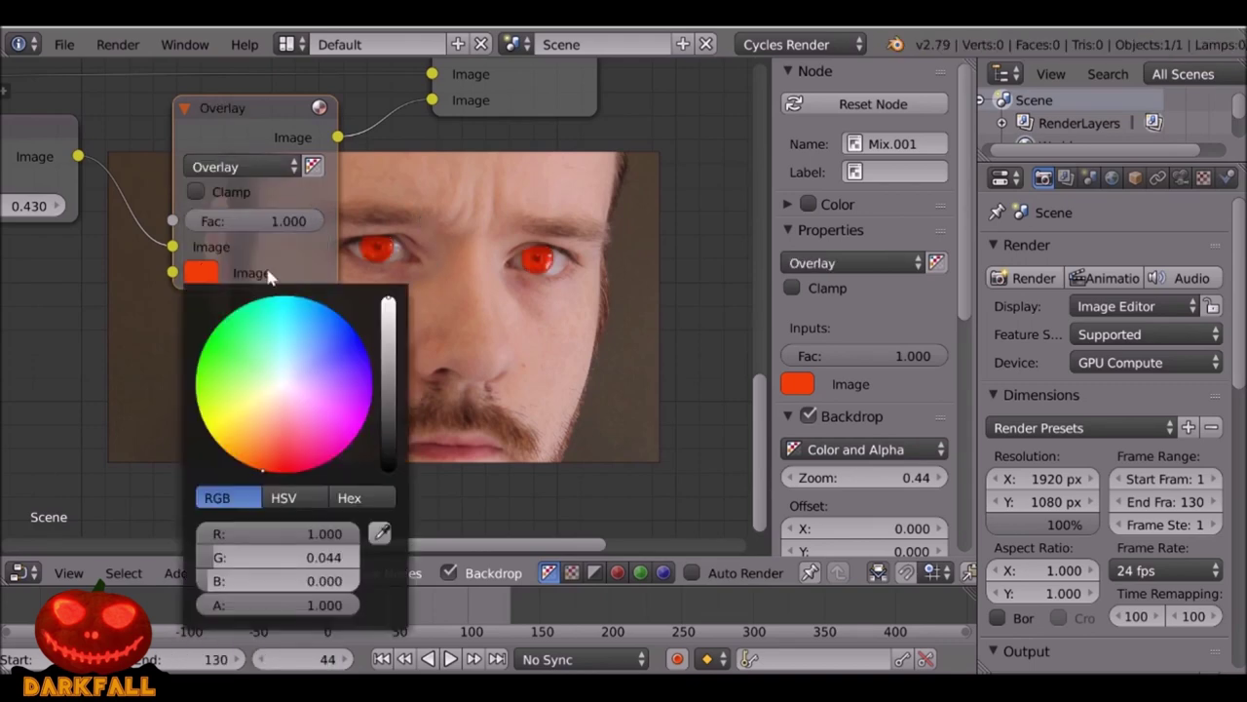
pyautogui.moveTo(388, 355); pyautogui.dragTo(389, 395)
pyautogui.moveTo(862, 477); pyautogui.dragTo(964, 477)
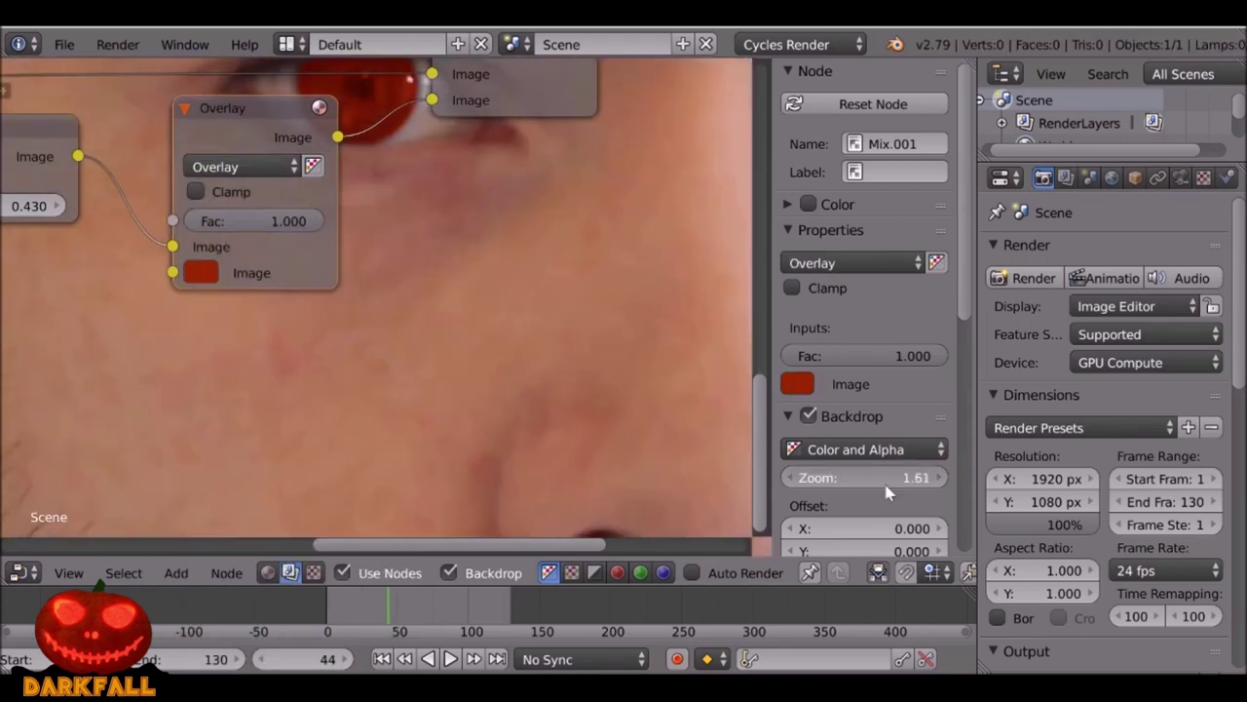
pyautogui.keyDown('alt'); pyautogui.moveTo(527, 310); pyautogui.dragTo(598, 461, button='middle'); pyautogui.keyUp('alt')
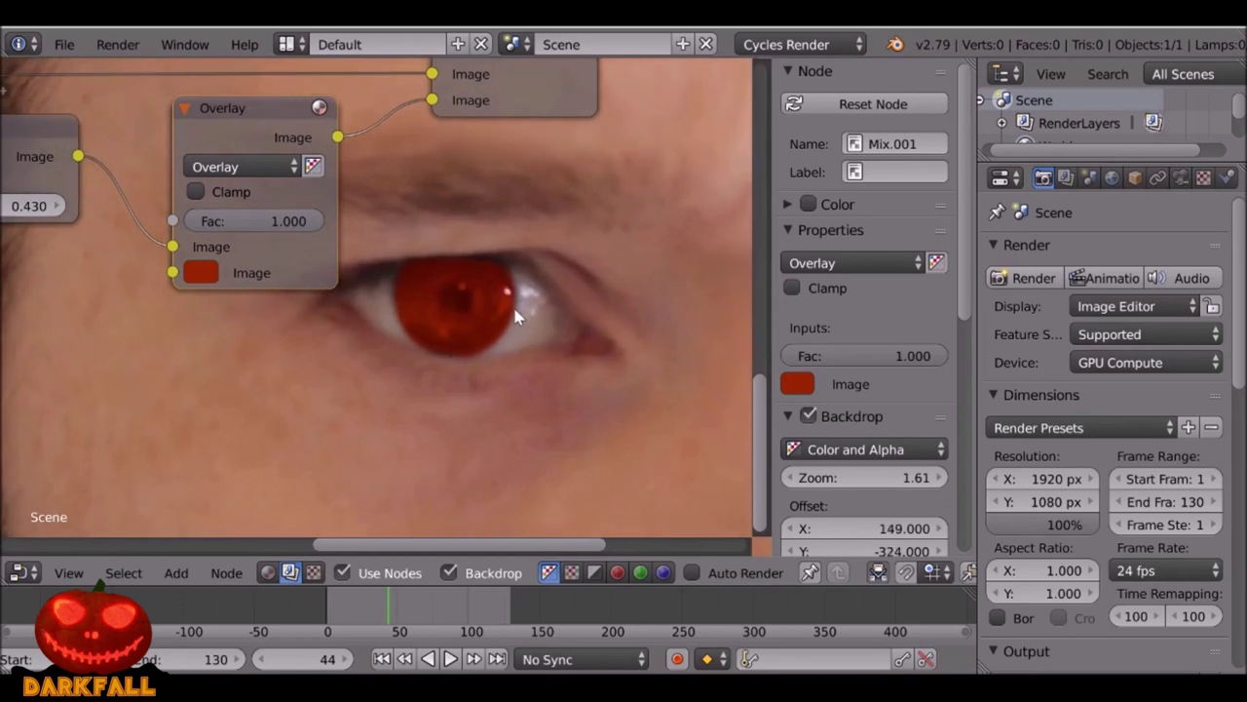
# Reposition the Dilate/Erode and Eyes_Col nodes slightly in the mask part of the node tree.
pyautogui.moveTo(347, 160); pyautogui.dragTo(484, 454, button='middle')
pyautogui.moveTo(346, 94); pyautogui.dragTo(457, 300, button='middle')
pyautogui.scroll(-10, 458, 298)
pyautogui.moveTo(380, 256); pyautogui.dragTo(495, 352, button='middle')
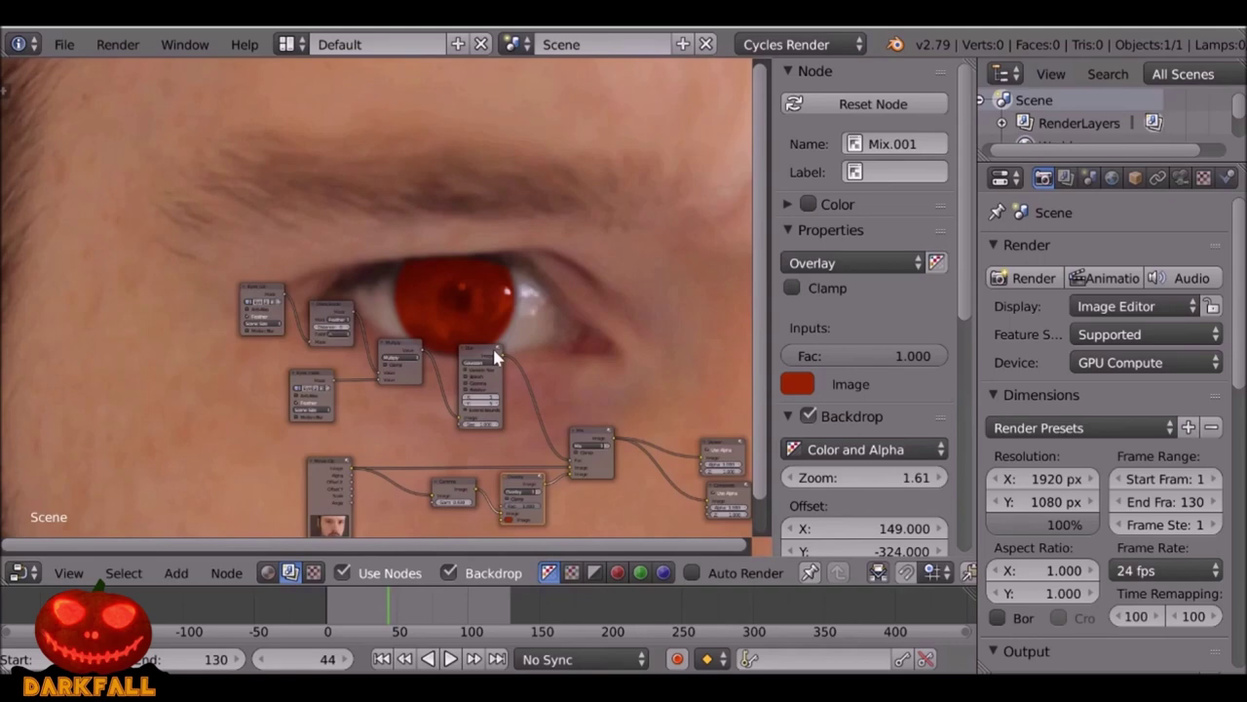
pyautogui.scroll(9, 395, 331)
pyautogui.moveTo(339, 336); pyautogui.dragTo(390, 264, button='middle')
pyautogui.moveTo(345, 239); pyautogui.dragTo(346, 223)
pyautogui.moveTo(232, 206); pyautogui.dragTo(243, 208)
# Shrink the Eyes_Col mask by lowering the Dilate/Erode node's Distance to about -19.
pyautogui.scroll(2, 259, 207)
pyautogui.scroll(4, 261, 215)
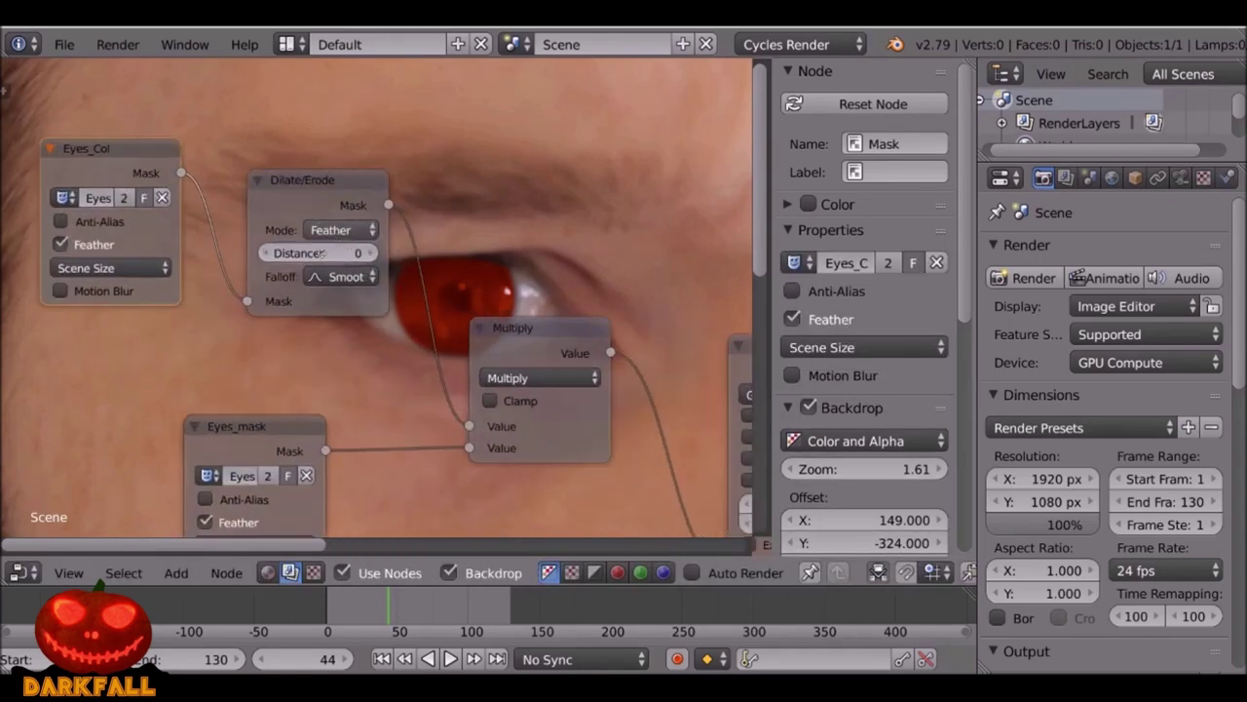
pyautogui.moveTo(281, 224); pyautogui.dragTo(248, 259, button='middle')
pyautogui.moveTo(302, 295); pyautogui.dragTo(282, 287)
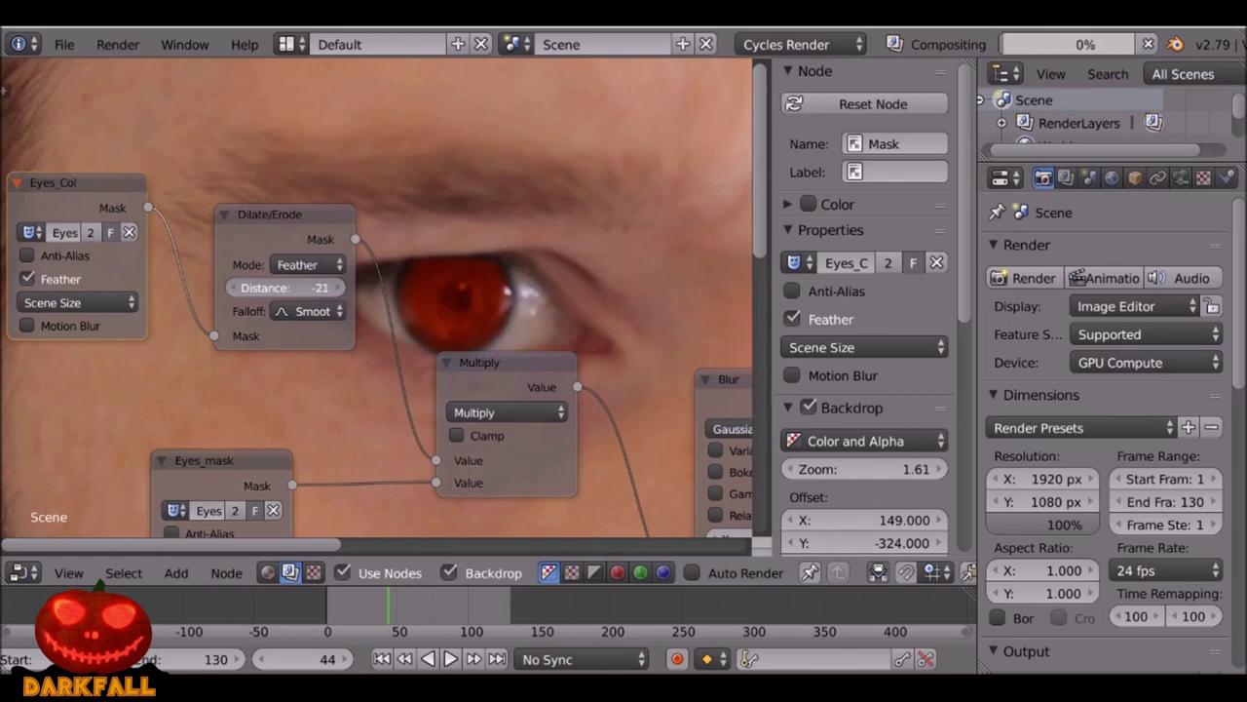
pyautogui.click(339, 287)
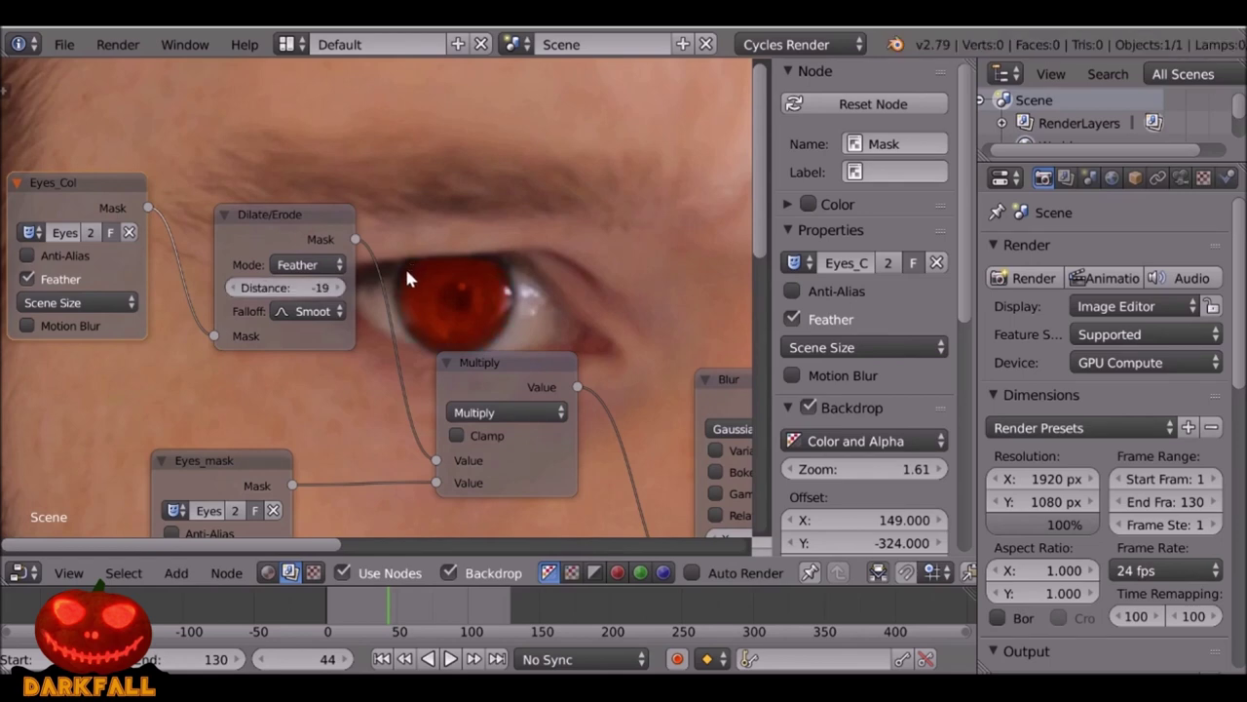
pyautogui.moveTo(283, 288); pyautogui.dragTo(289, 288)
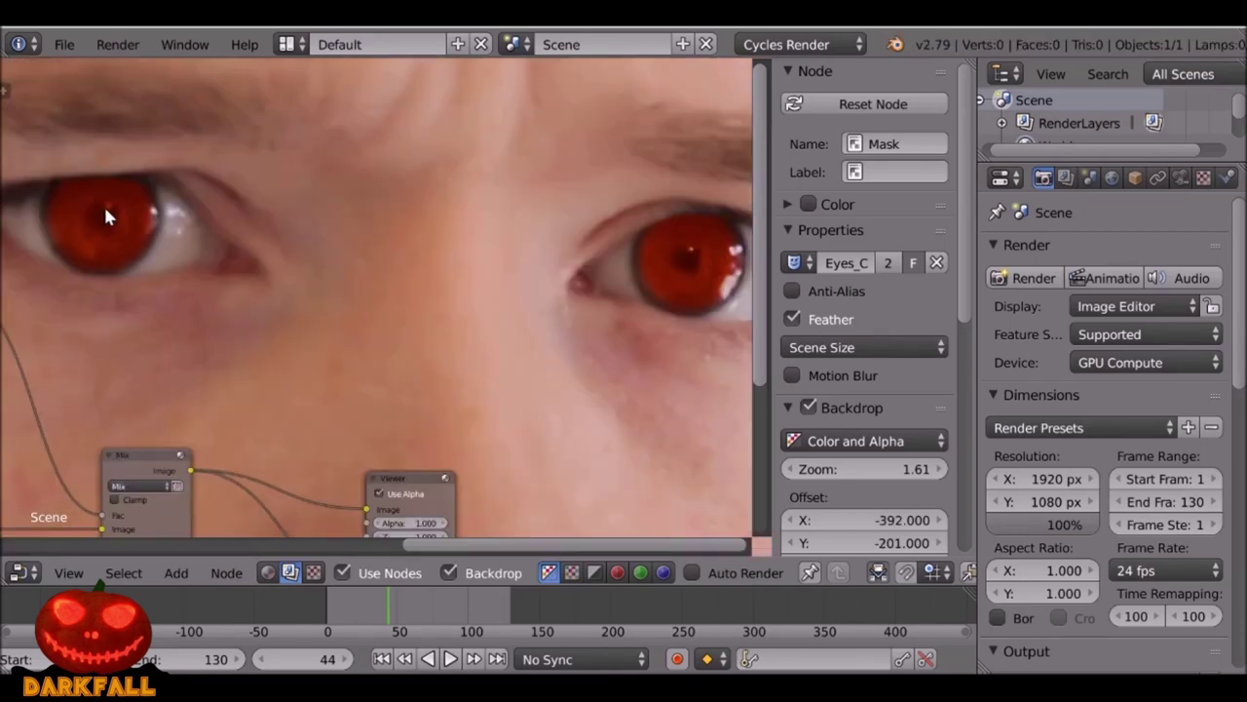
# Preview the Eyes_Col mask on its own in the backdrop, and switch the preview back to the final Mix output.
pyautogui.scroll(-4, 141, 307)
pyautogui.moveTo(147, 325); pyautogui.dragTo(483, 307, button='middle')
pyautogui.scroll(2, 378, 271)
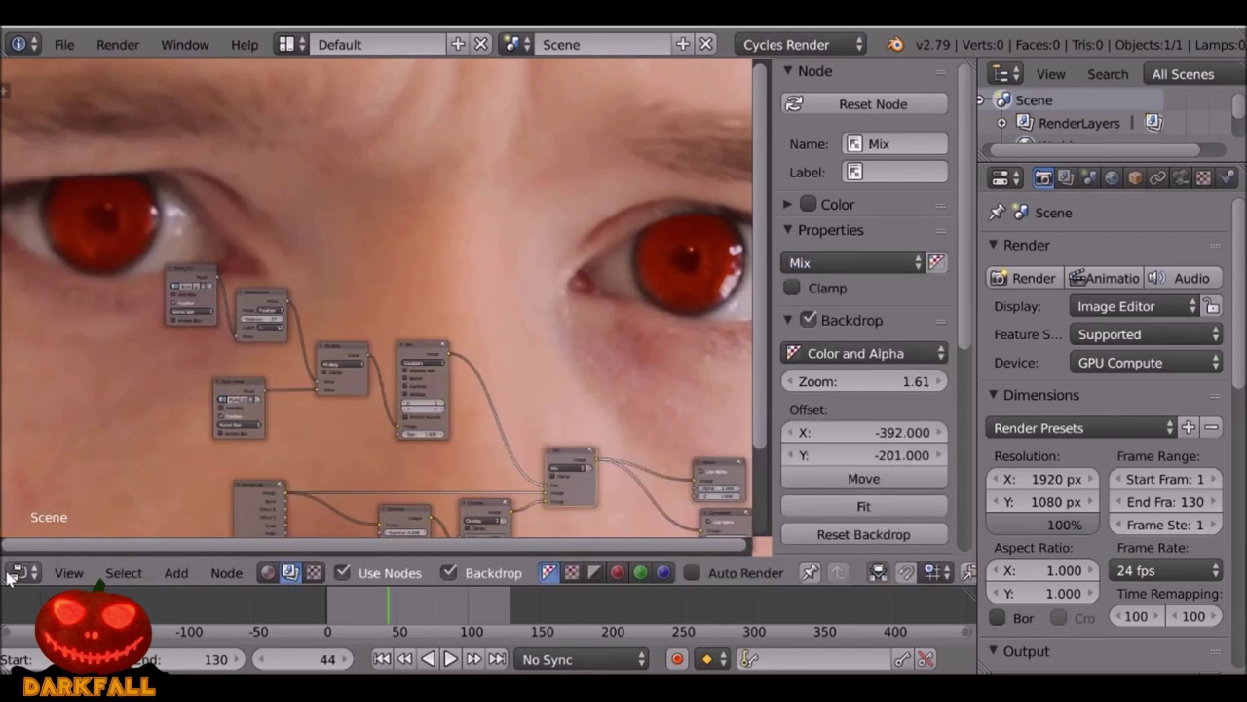
pyautogui.click(19, 573)
pyautogui.keyDown('ctrl'); pyautogui.keyDown('shift'); pyautogui.click(190, 291); pyautogui.keyUp('shift'); pyautogui.keyUp('ctrl')
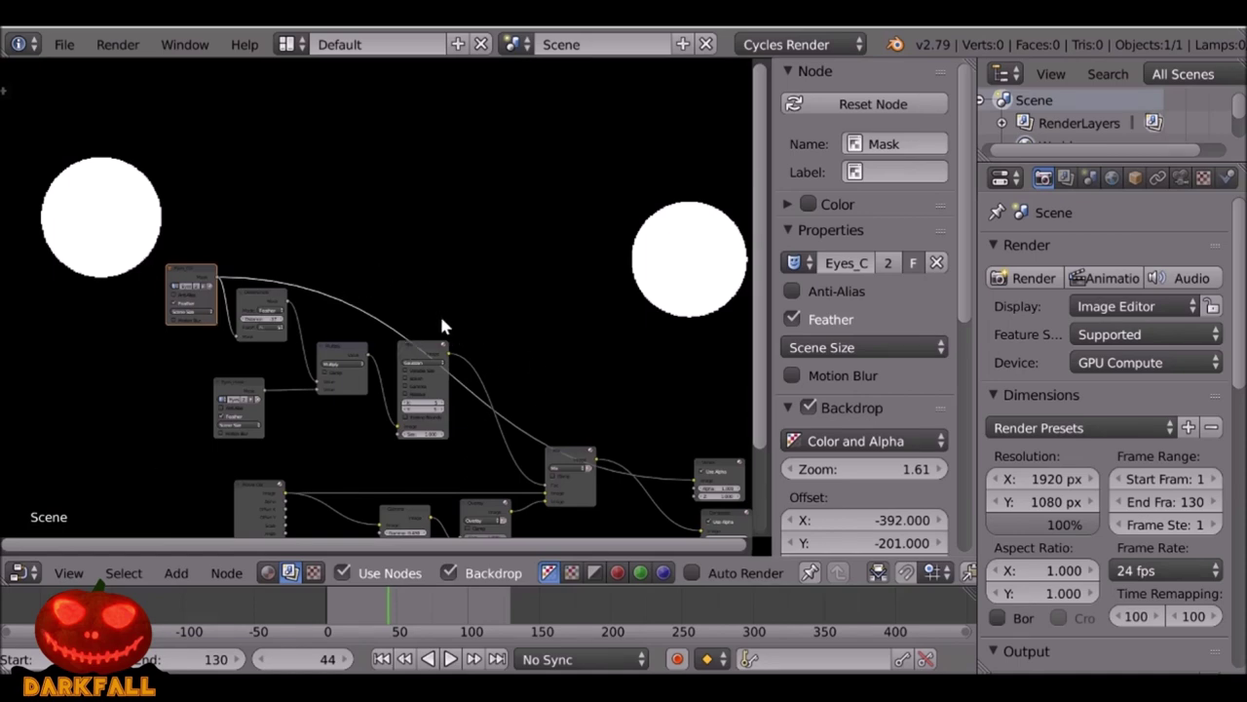
pyautogui.click(562, 456)
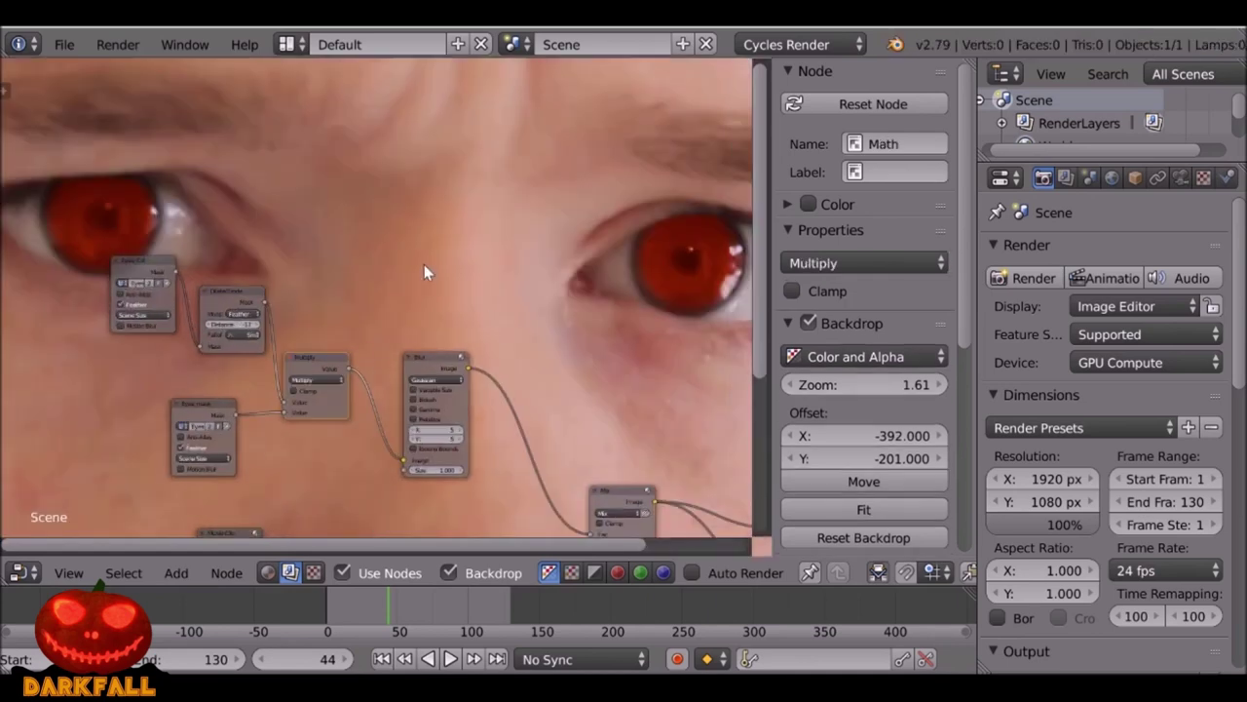
# Insert a Math node set to Add between the Multiply and Blur nodes.
pyautogui.hotkey('shift', 'a')
pyautogui.moveTo(385, 234)
pyautogui.moveTo(383, 257)
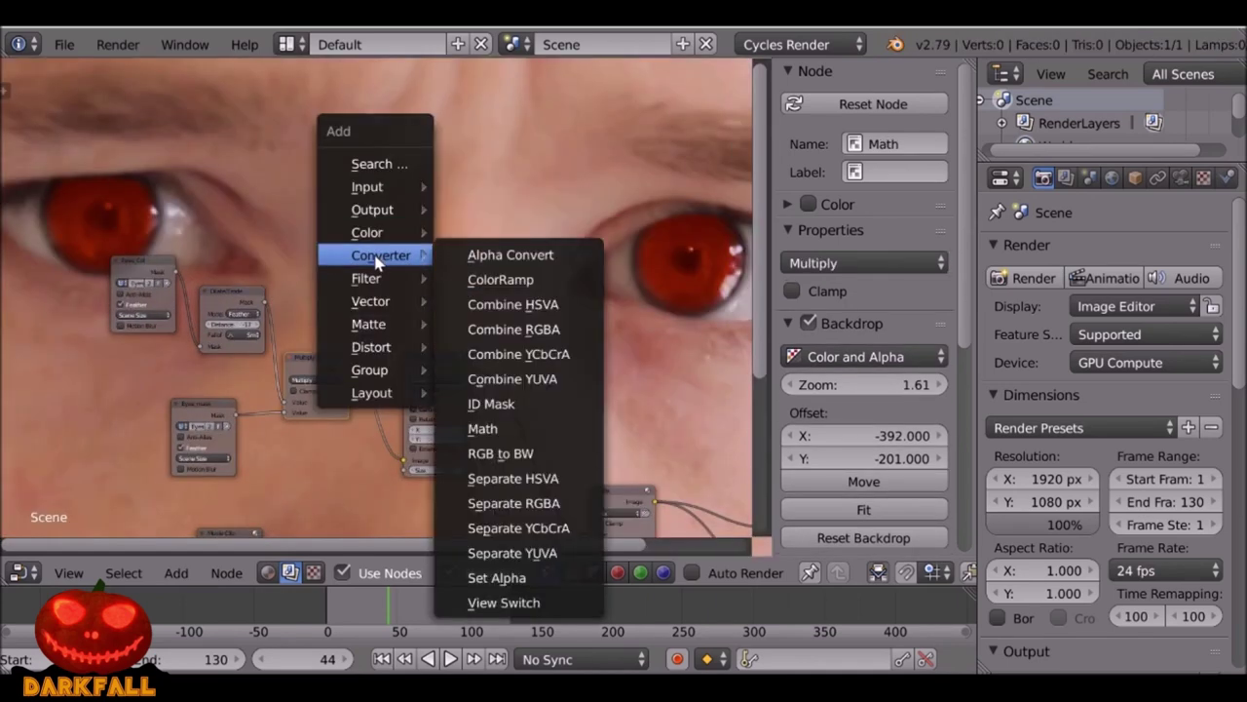
pyautogui.click(524, 423)
pyautogui.click(499, 255)
pyautogui.moveTo(431, 359); pyautogui.dragTo(485, 364)
pyautogui.moveTo(525, 267); pyautogui.dragTo(409, 353)
pyautogui.moveTo(409, 353); pyautogui.dragTo(445, 289, button='middle')
# Reposition the Eyes_Col node and connect its mask to the Add node's second value.
pyautogui.moveTo(181, 203); pyautogui.dragTo(252, 181)
pyautogui.moveTo(358, 297); pyautogui.dragTo(423, 348)
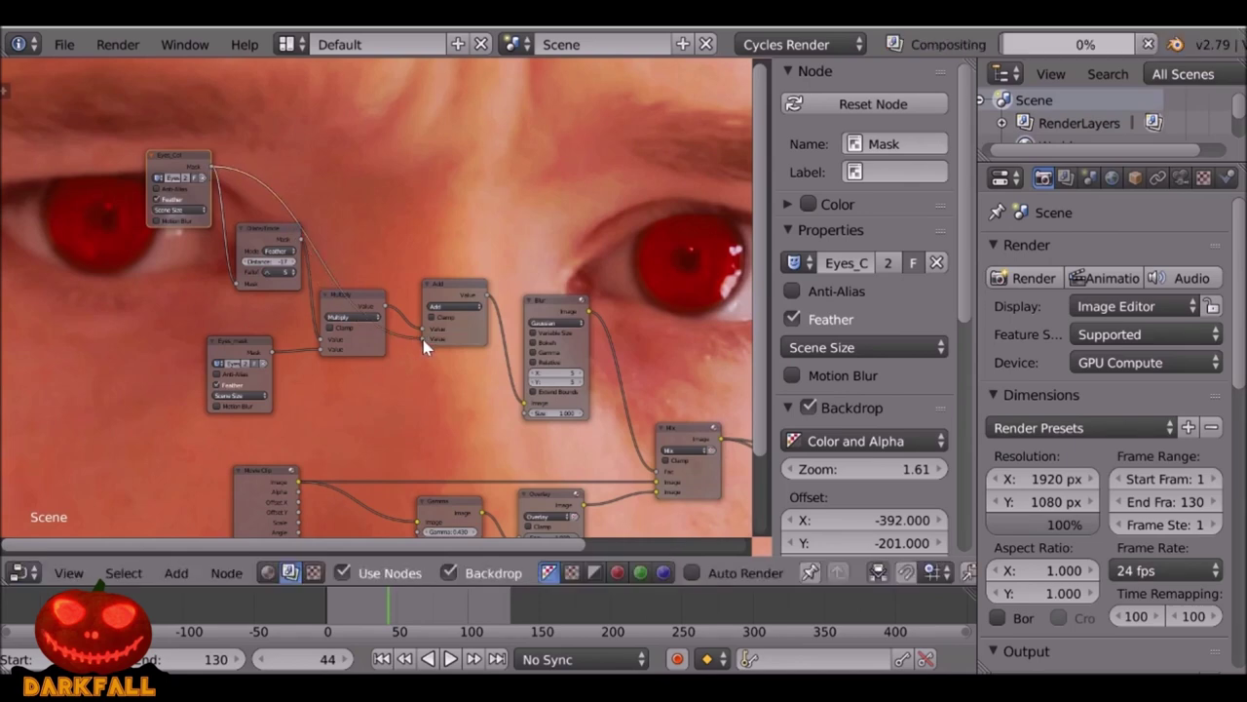
pyautogui.scroll(1, 304, 193)
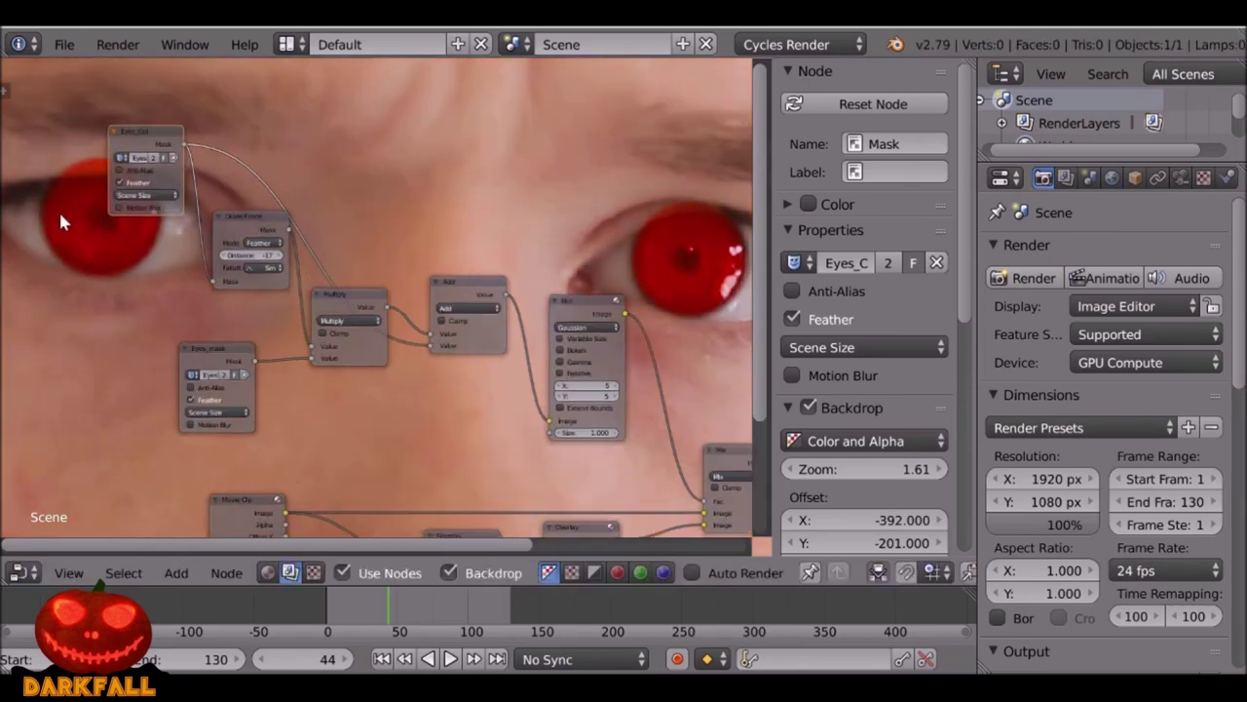
# Duplicate the Dilate/Erode node, insert the copy between Eyes_Col and the Add node, and set its mode to Distance.
pyautogui.scroll(4, 329, 169)
pyautogui.moveTo(194, 262); pyautogui.dragTo(191, 273)
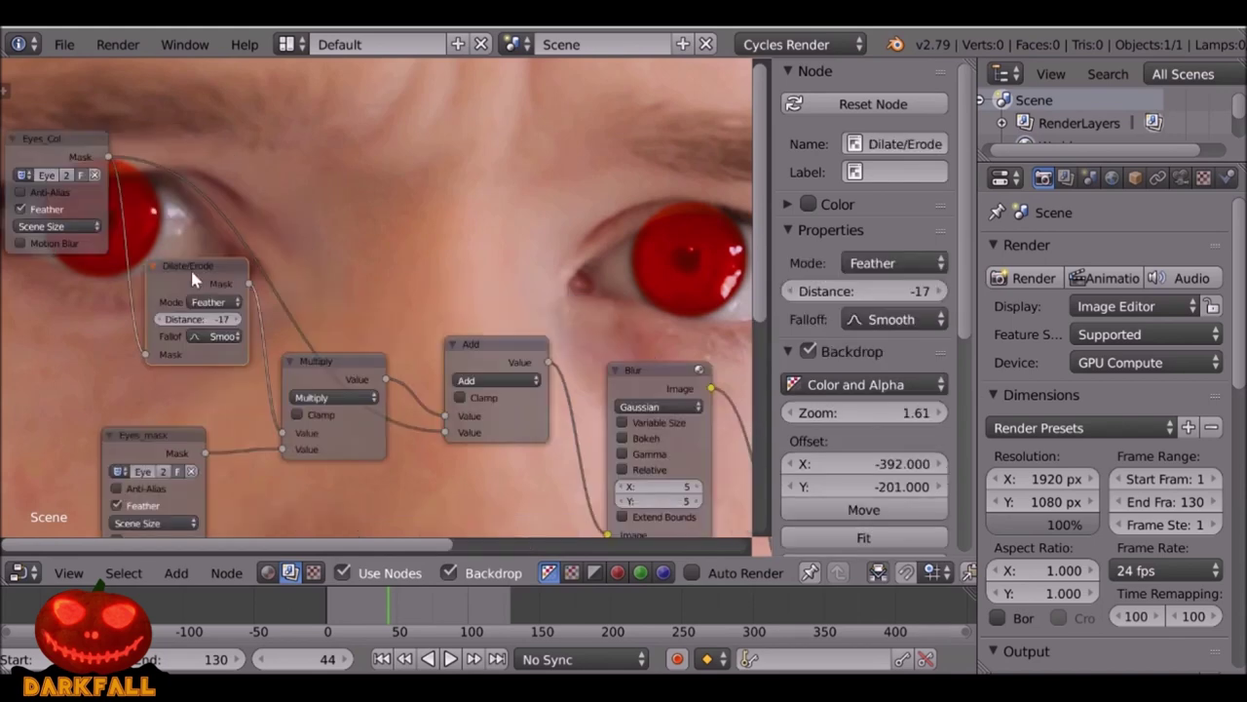
pyautogui.hotkey('shift', 'd')
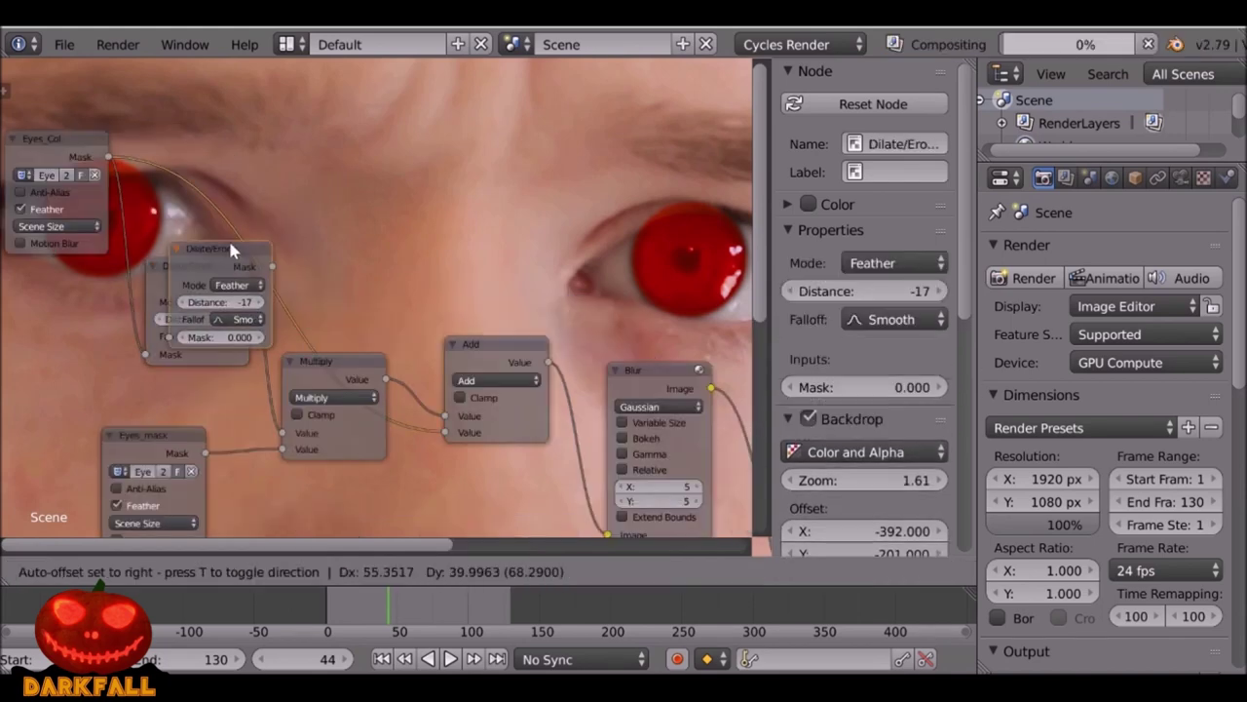
pyautogui.click(246, 137)
pyautogui.moveTo(246, 130); pyautogui.dragTo(273, 124)
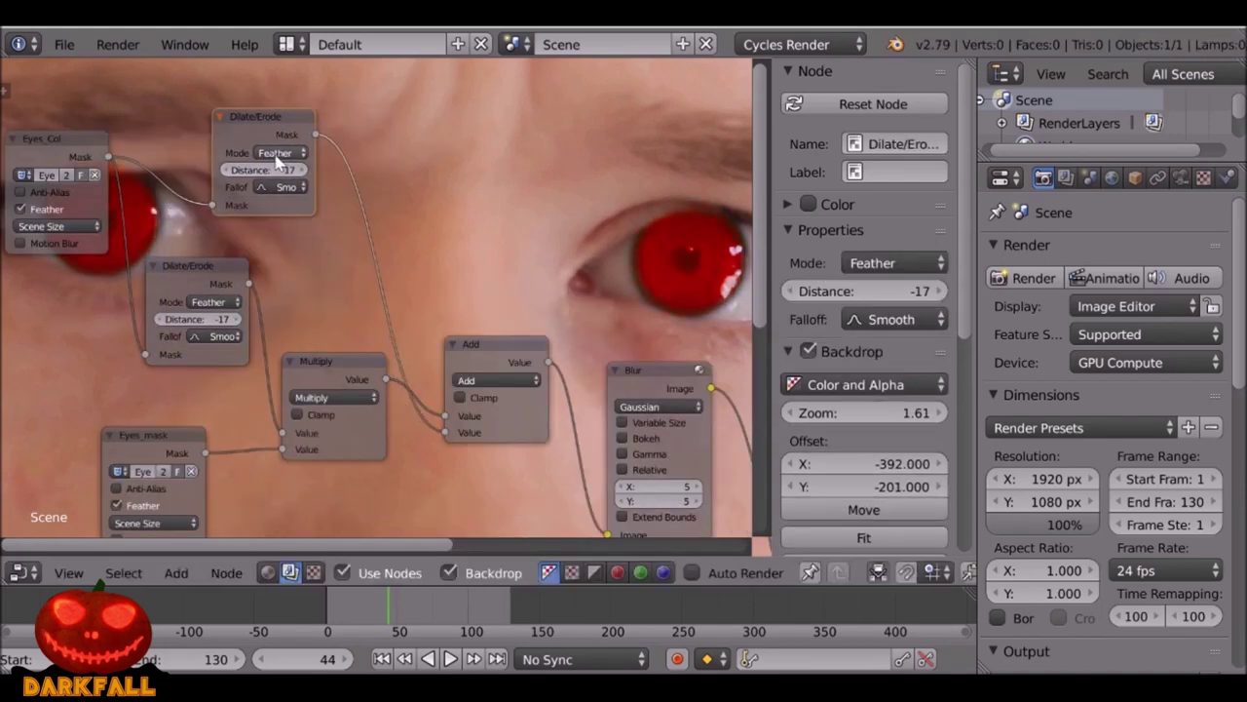
pyautogui.click(276, 155)
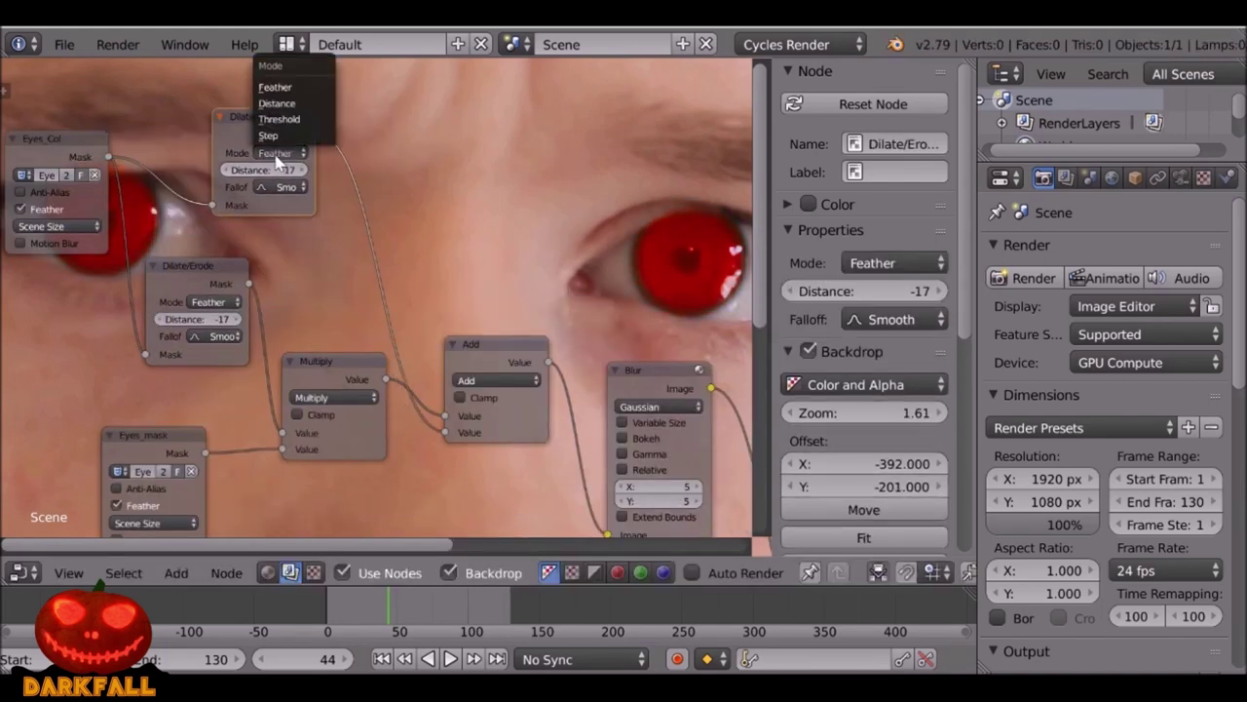
pyautogui.click(279, 103)
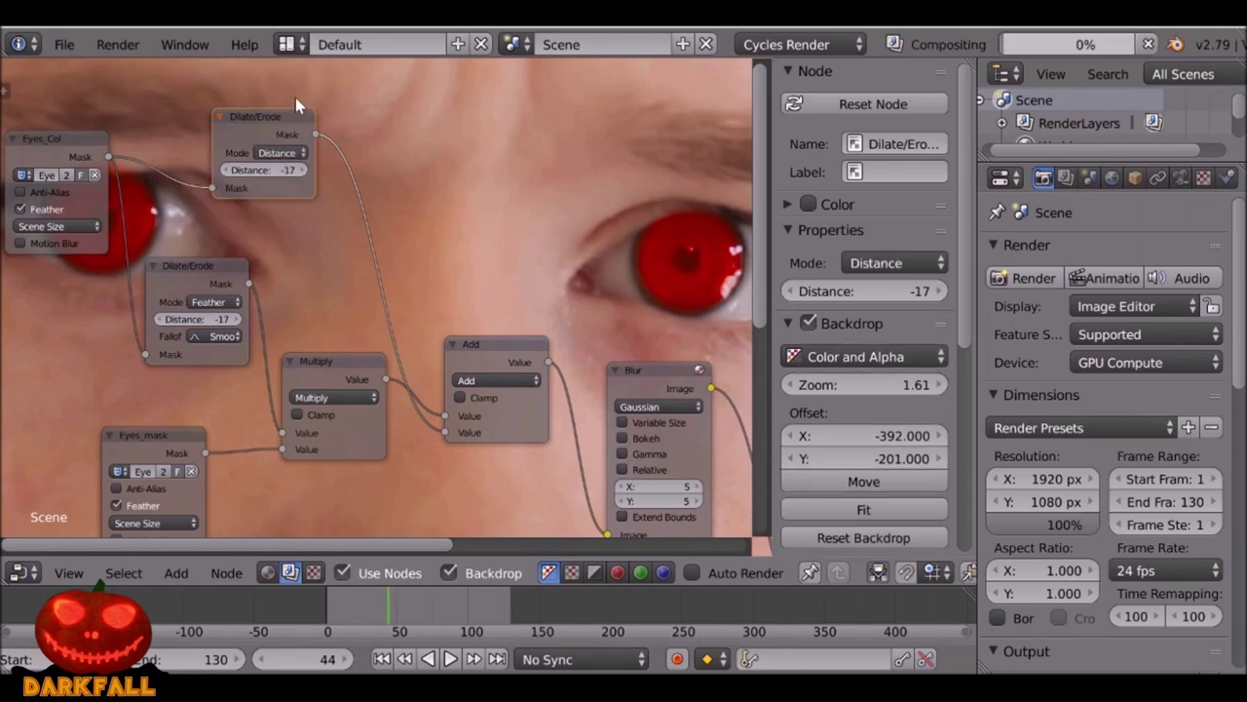
# Compare the Eyes_Col mask, the Distance-mode Dilate/Erode result and the Add node's output in the backdrop preview.
pyautogui.scroll(-2, 415, 266)
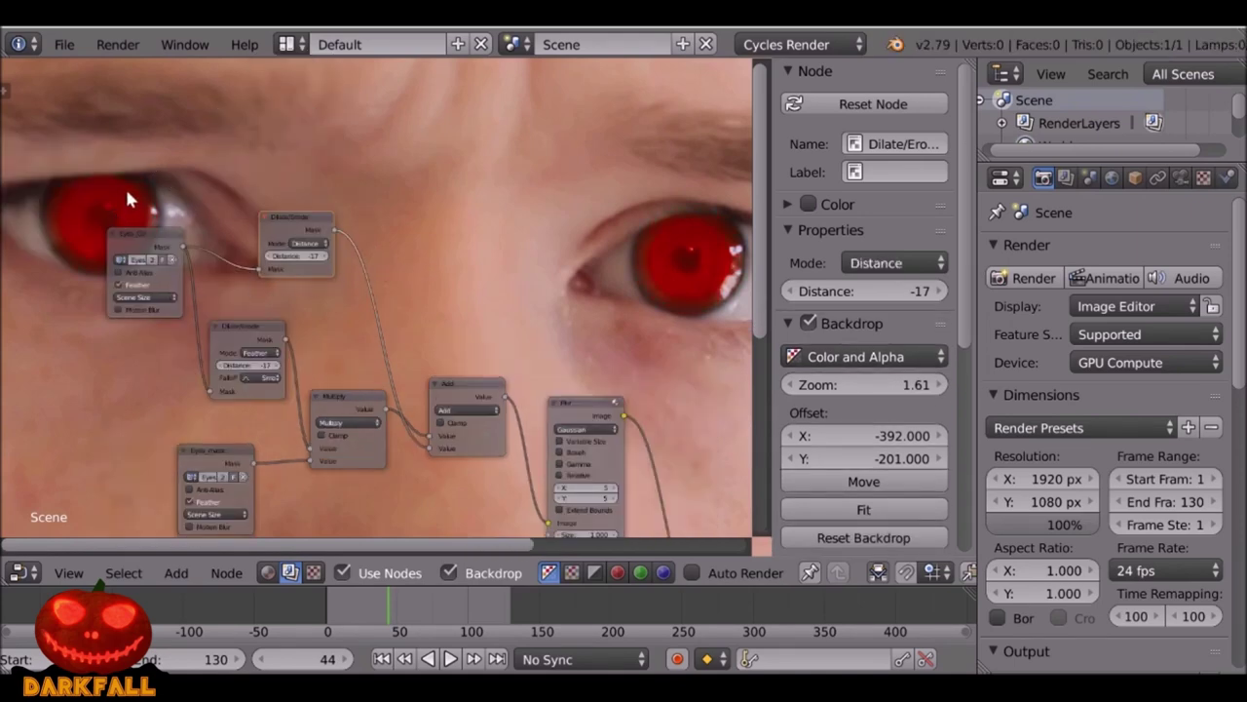
pyautogui.keyDown('ctrl'); pyautogui.keyDown('shift'); pyautogui.click(137, 247); pyautogui.keyUp('shift'); pyautogui.keyUp('ctrl')
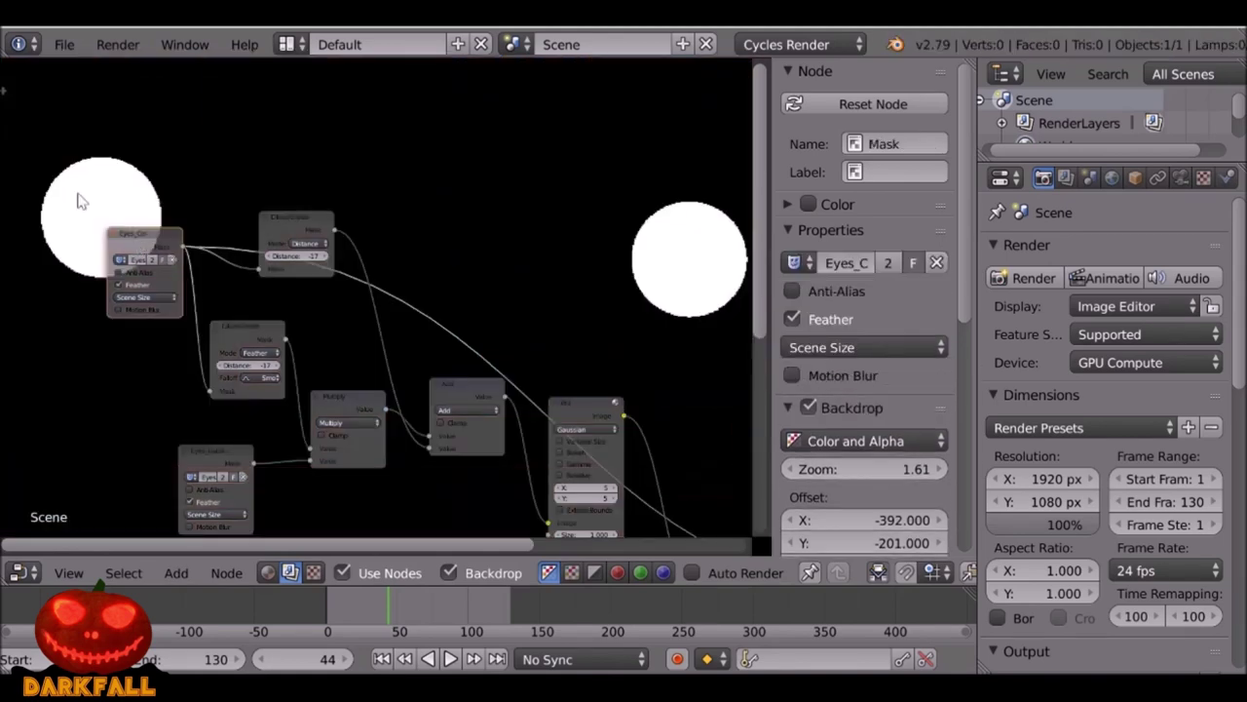
pyautogui.keyDown('ctrl'); pyautogui.keyDown('shift'); pyautogui.click(303, 224); pyautogui.keyUp('shift'); pyautogui.keyUp('ctrl')
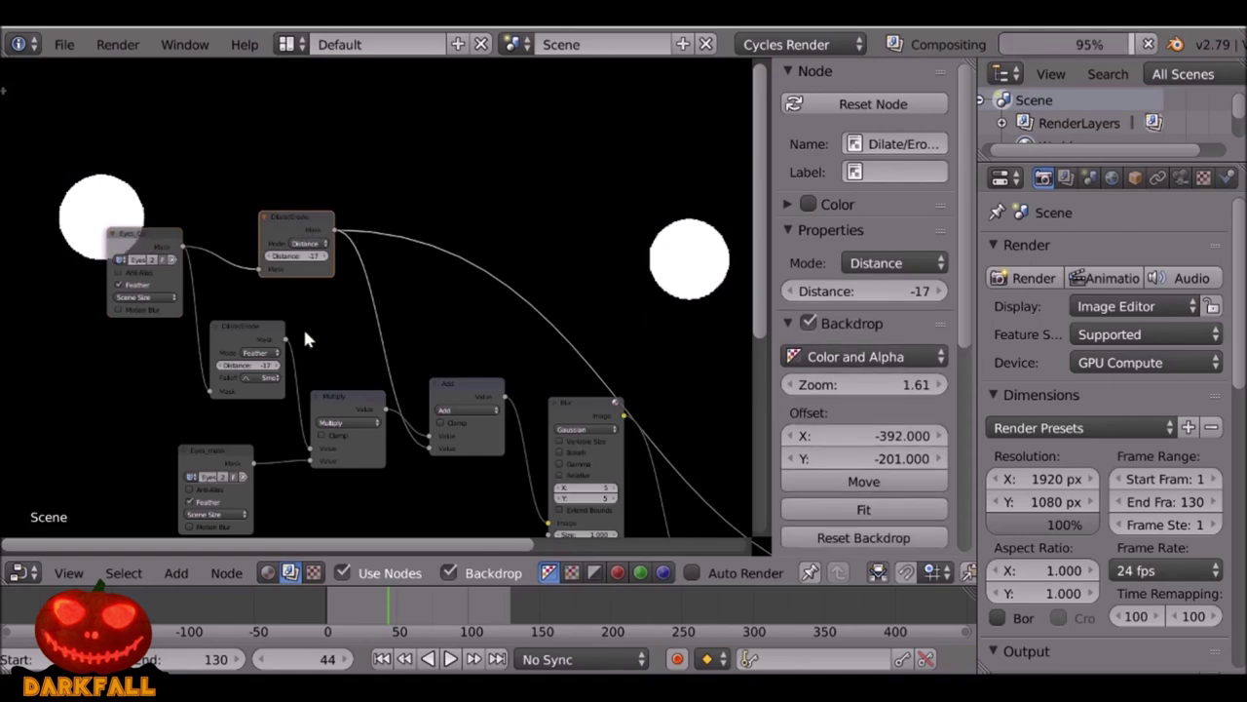
pyautogui.moveTo(478, 394); pyautogui.dragTo(438, 344, button='middle')
pyautogui.keyDown('ctrl'); pyautogui.keyDown('shift'); pyautogui.click(434, 341); pyautogui.keyUp('shift'); pyautogui.keyUp('ctrl')
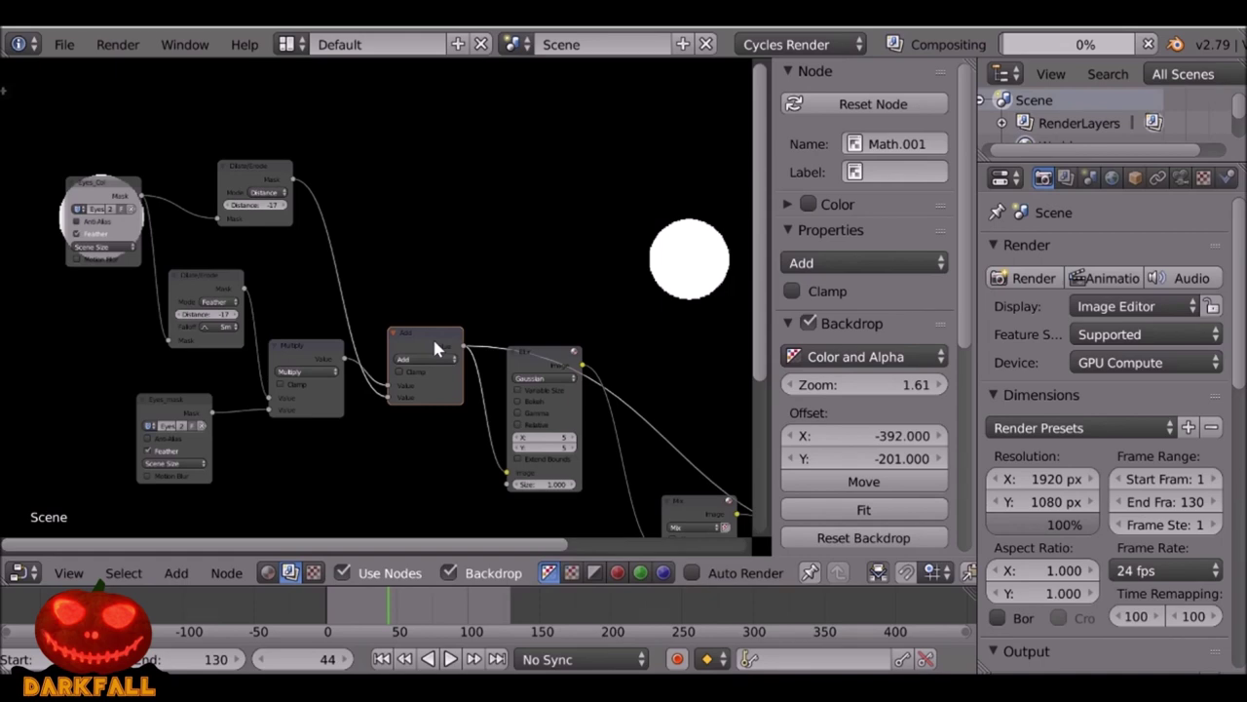
pyautogui.scroll(2, 431, 341)
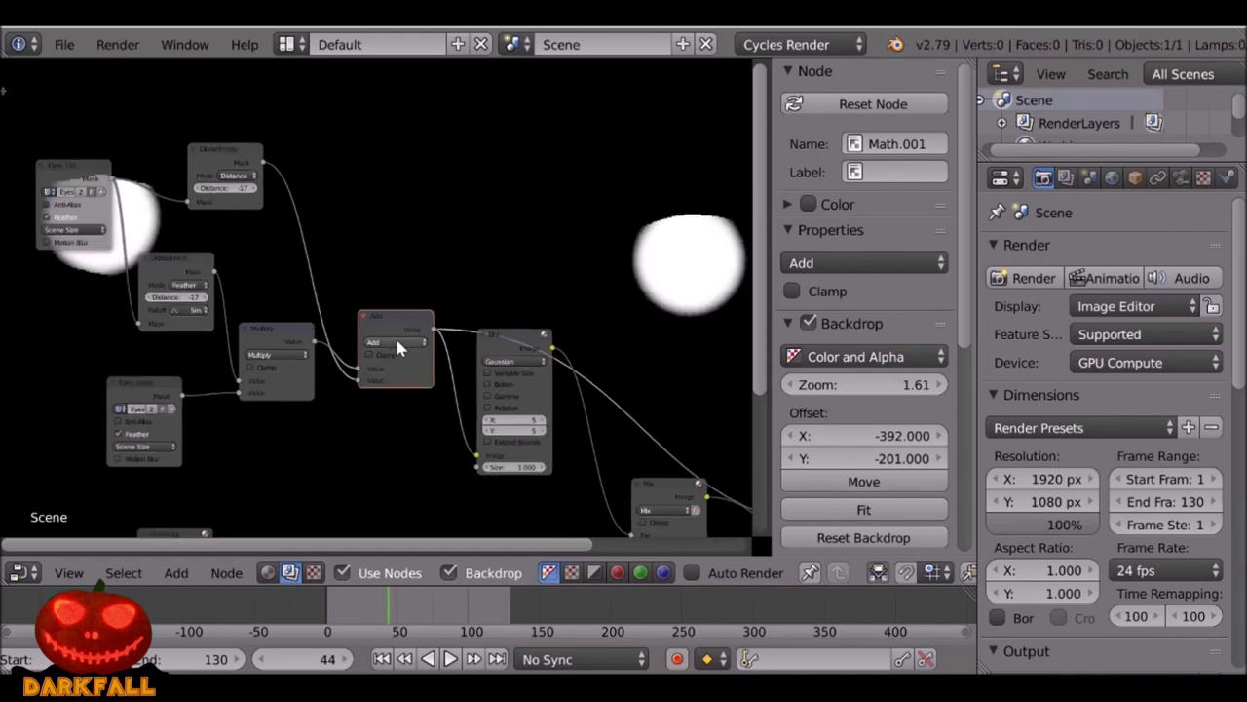
# Change the Math node before the Blur from Add to Subtract.
pyautogui.moveTo(391, 335); pyautogui.dragTo(401, 302)
pyautogui.click(404, 316)
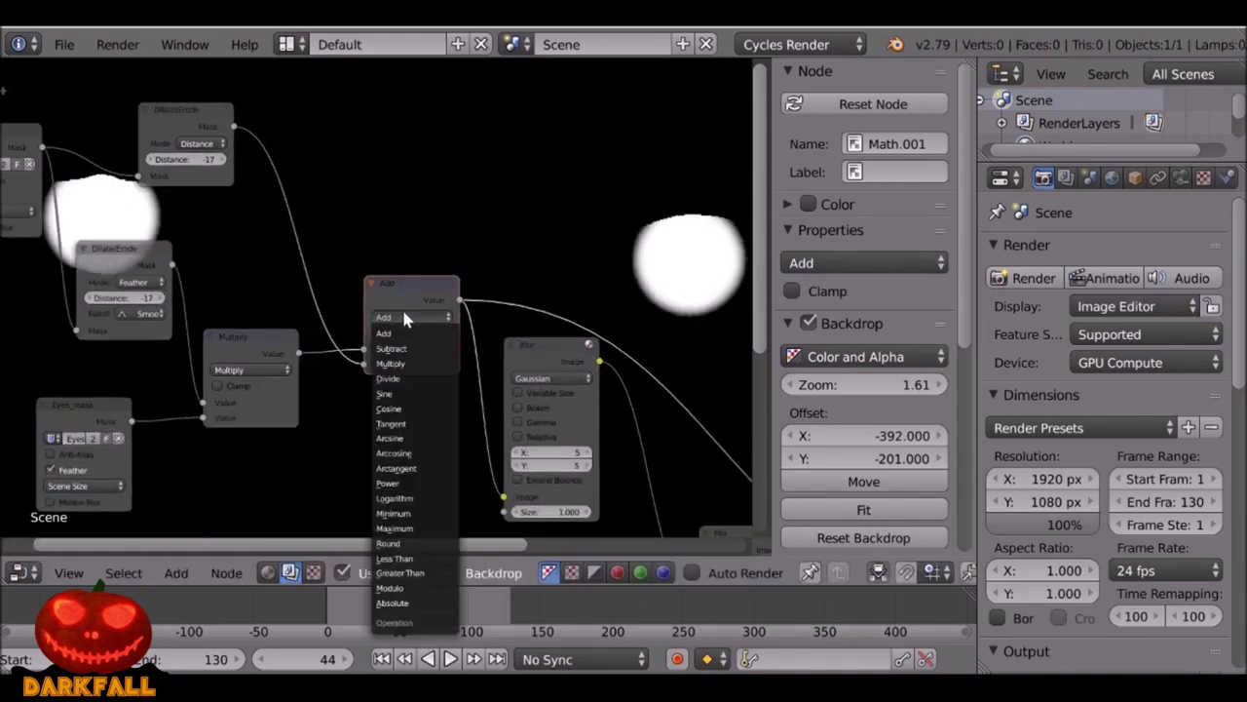
pyautogui.click(408, 350)
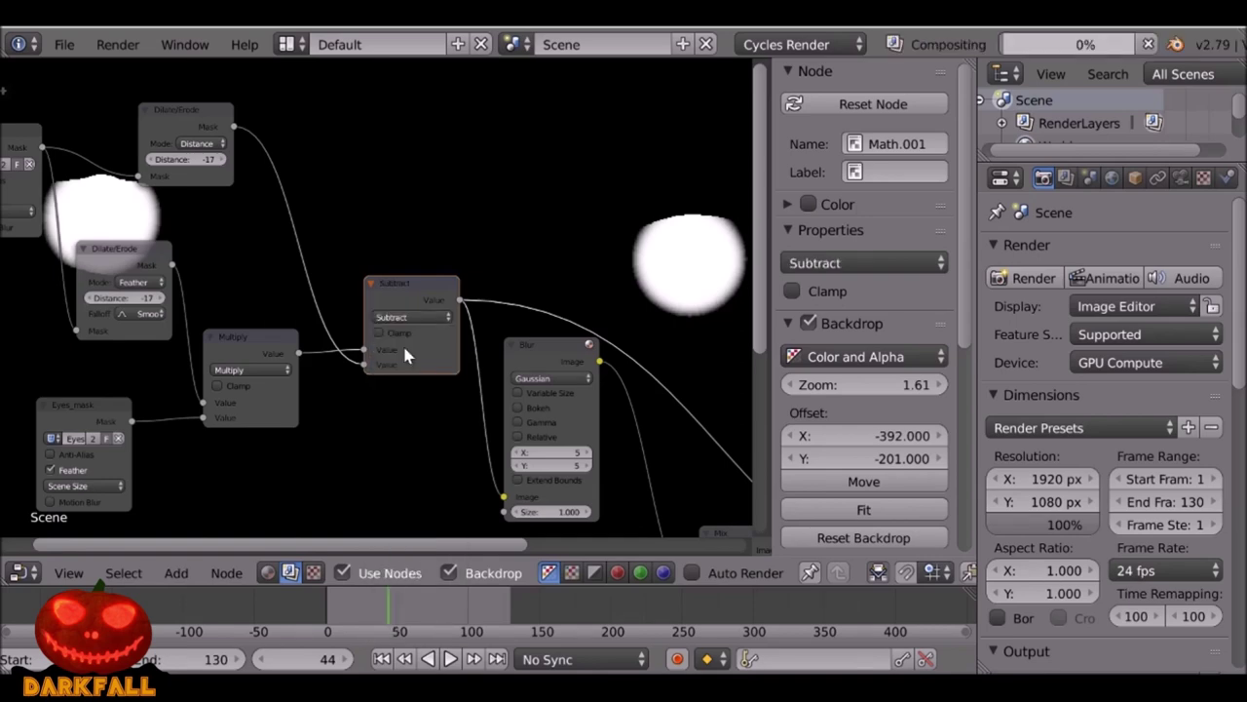
pyautogui.moveTo(407, 356); pyautogui.dragTo(480, 467, button='middle')
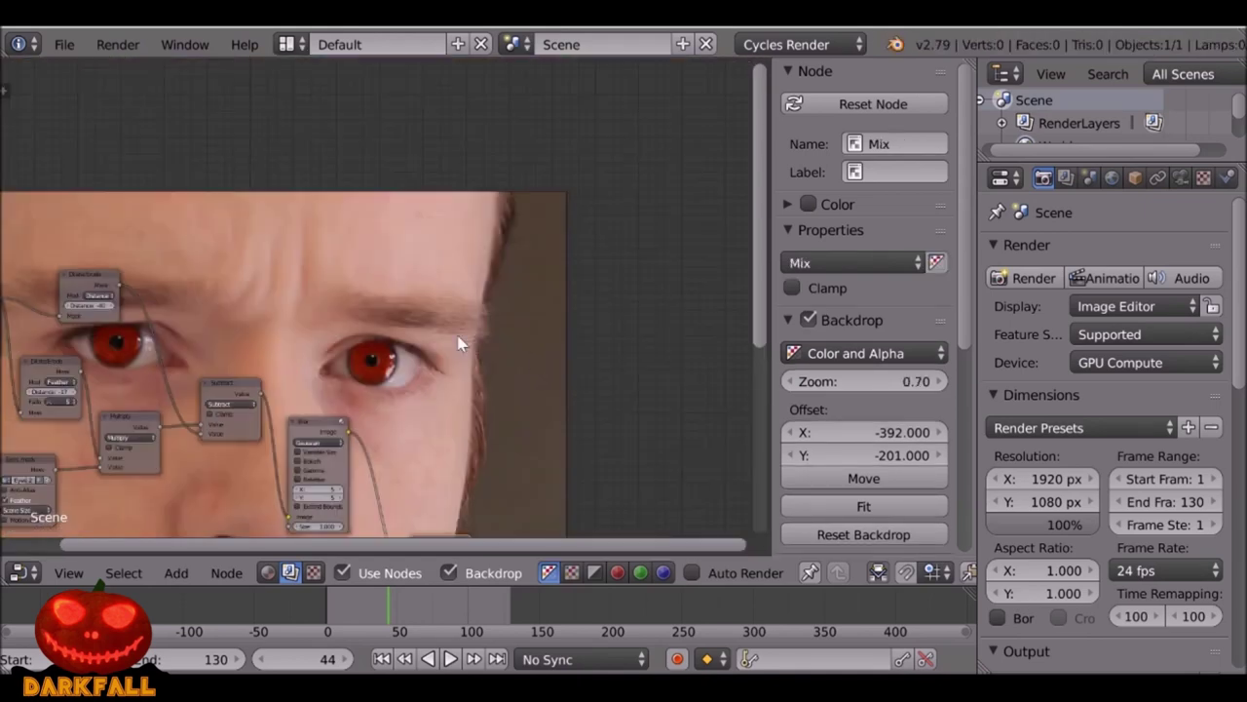
# Shift the backdrop to an offset of -175, -38 and move the Distance-mode Dilate/Erode node slightly.
pyautogui.keyDown('alt'); pyautogui.moveTo(458, 337); pyautogui.dragTo(599, 230, button='middle'); pyautogui.keyUp('alt')
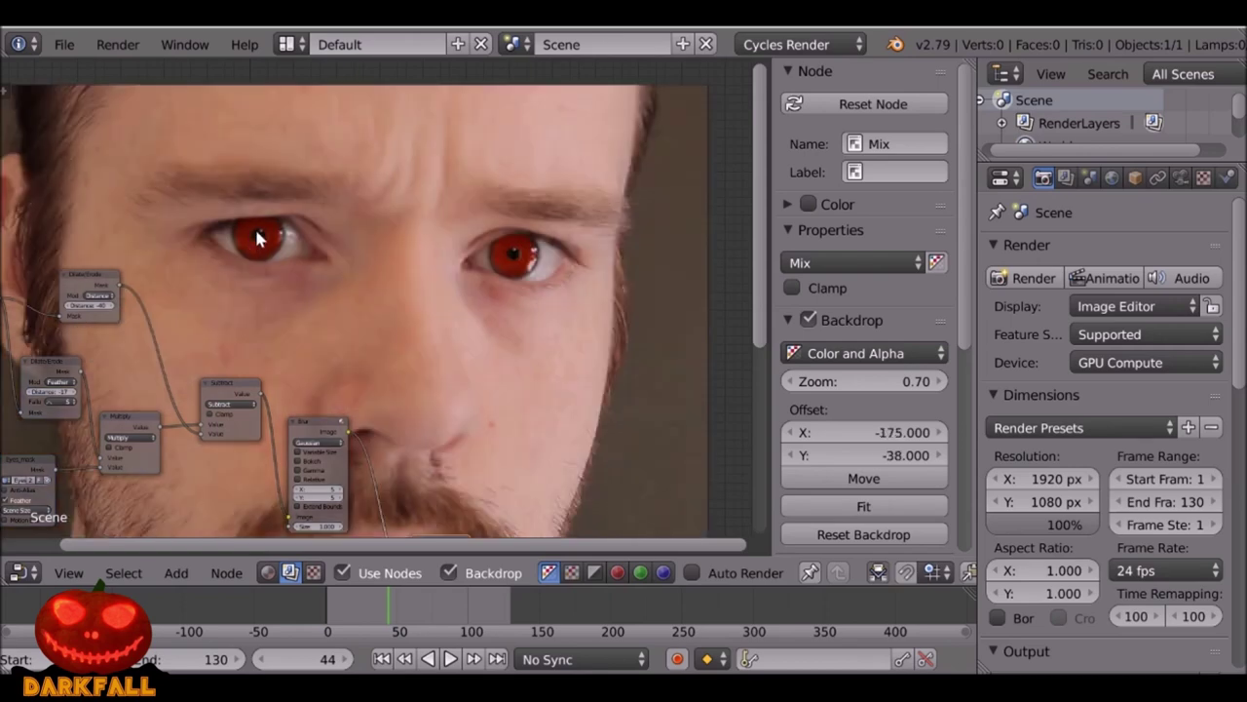
pyautogui.moveTo(358, 308); pyautogui.dragTo(414, 249, button='middle')
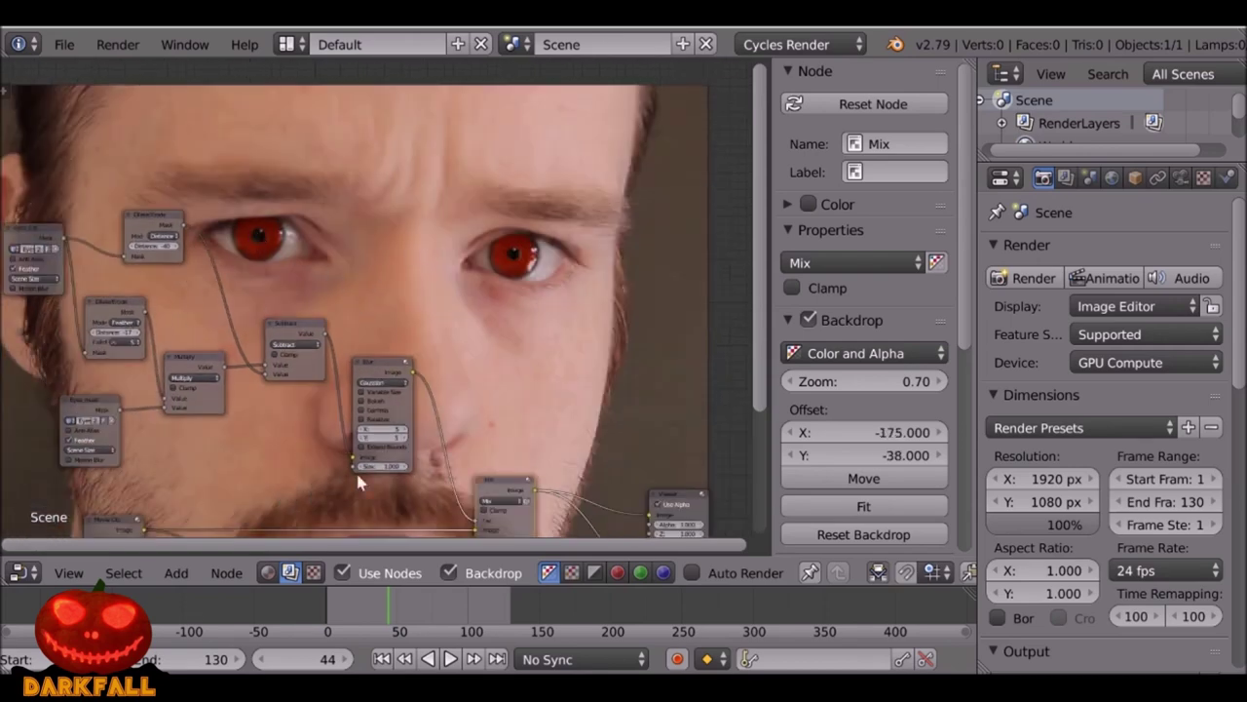
pyautogui.moveTo(157, 256); pyautogui.dragTo(179, 250)
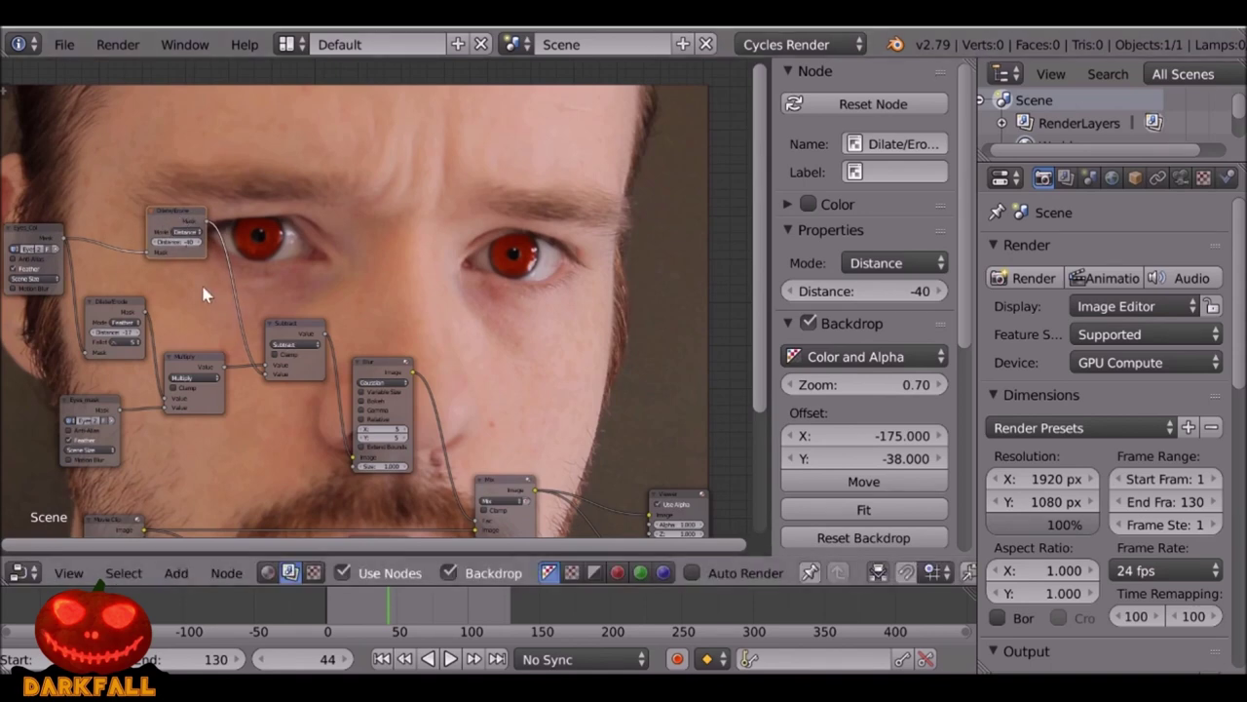
pyautogui.click(17, 572)
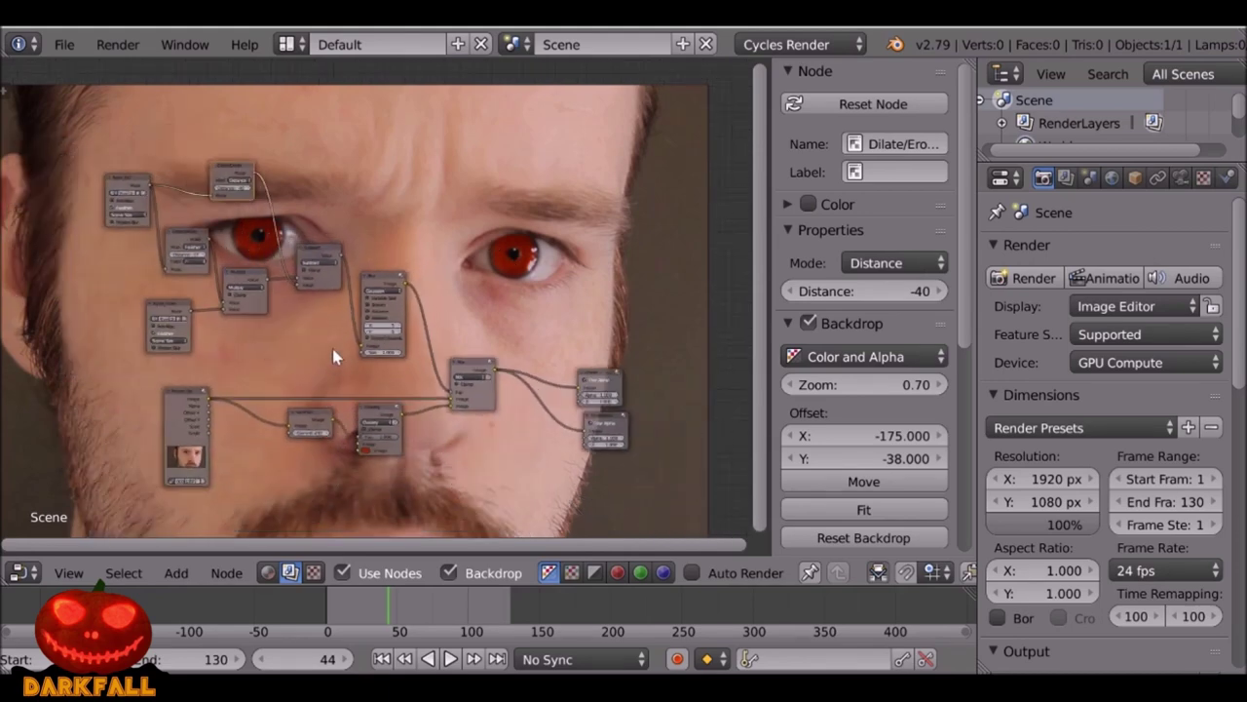
# Move the Movie Clip node further away from the eye-effect nodes.
pyautogui.press('a')
pyautogui.moveTo(191, 399); pyautogui.dragTo(32, 390)
pyautogui.moveTo(565, 349); pyautogui.dragTo(467, 338, button='middle')
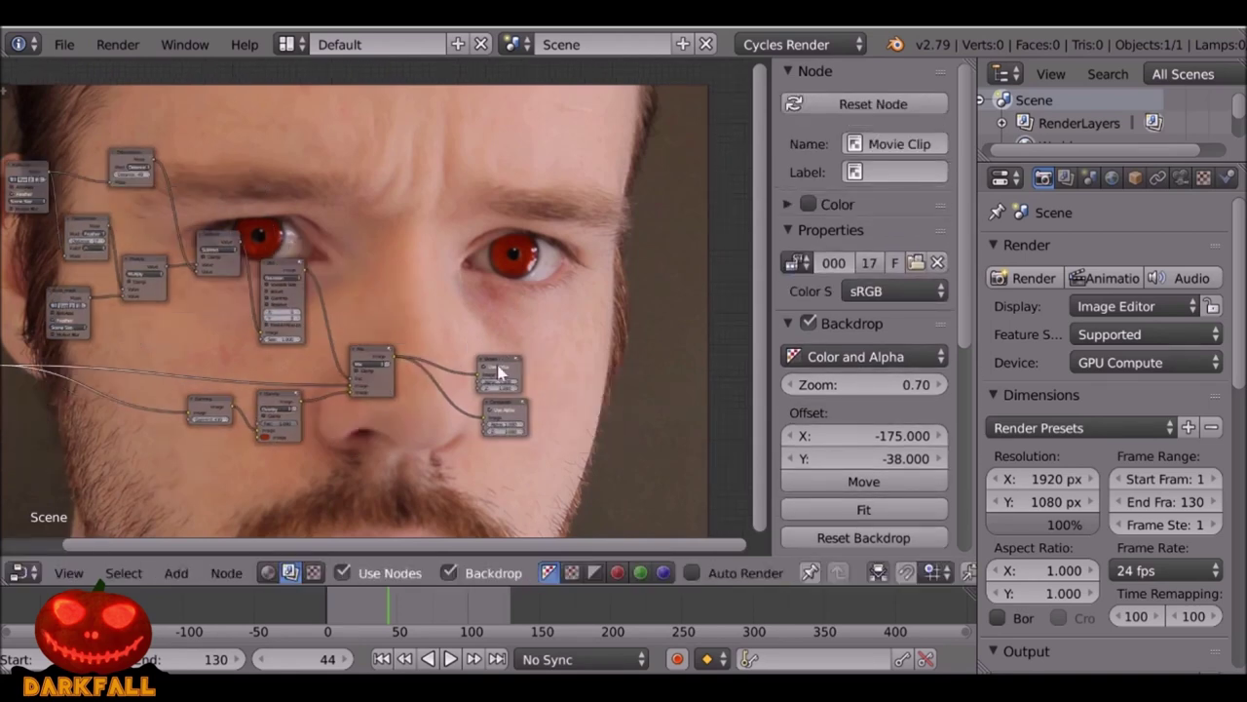
pyautogui.moveTo(102, 356); pyautogui.dragTo(313, 353, button='middle')
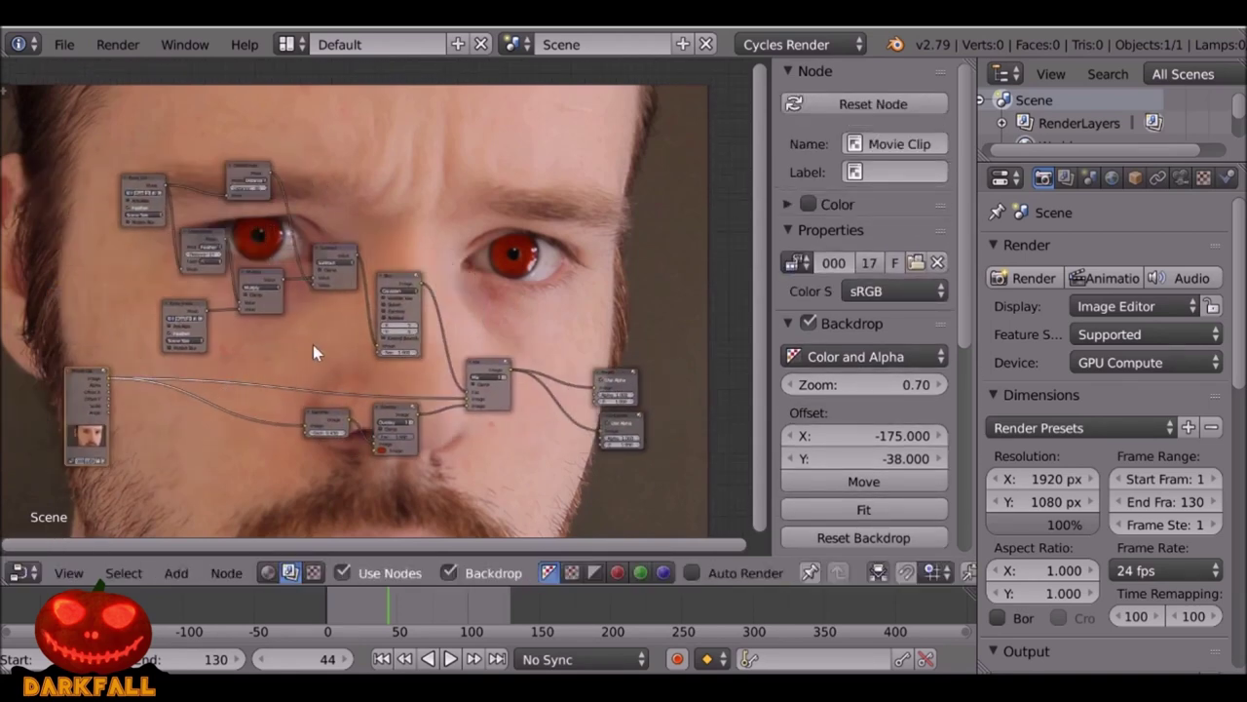
# Join the mask, Blur, Gamma, Overlay and Mix nodes into one frame, leaving out the Movie Clip and output nodes.
pyautogui.press('a')
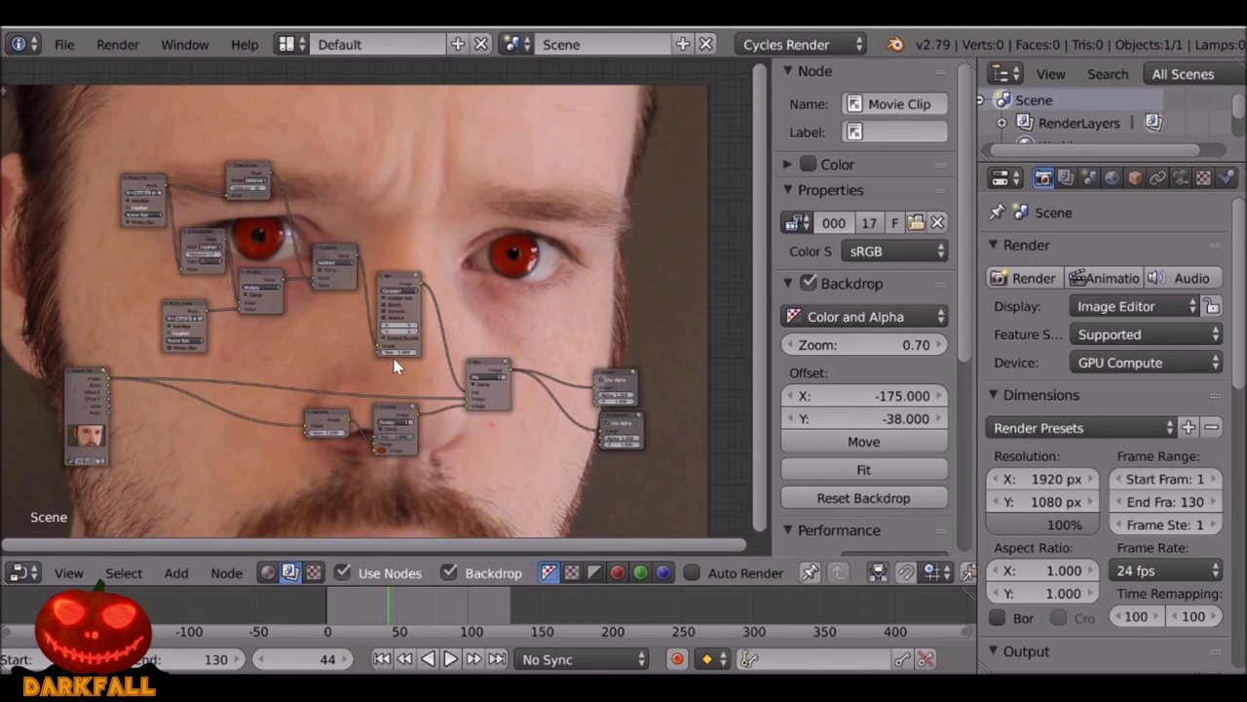
pyautogui.press('b')
pyautogui.moveTo(130, 138); pyautogui.dragTo(507, 499)
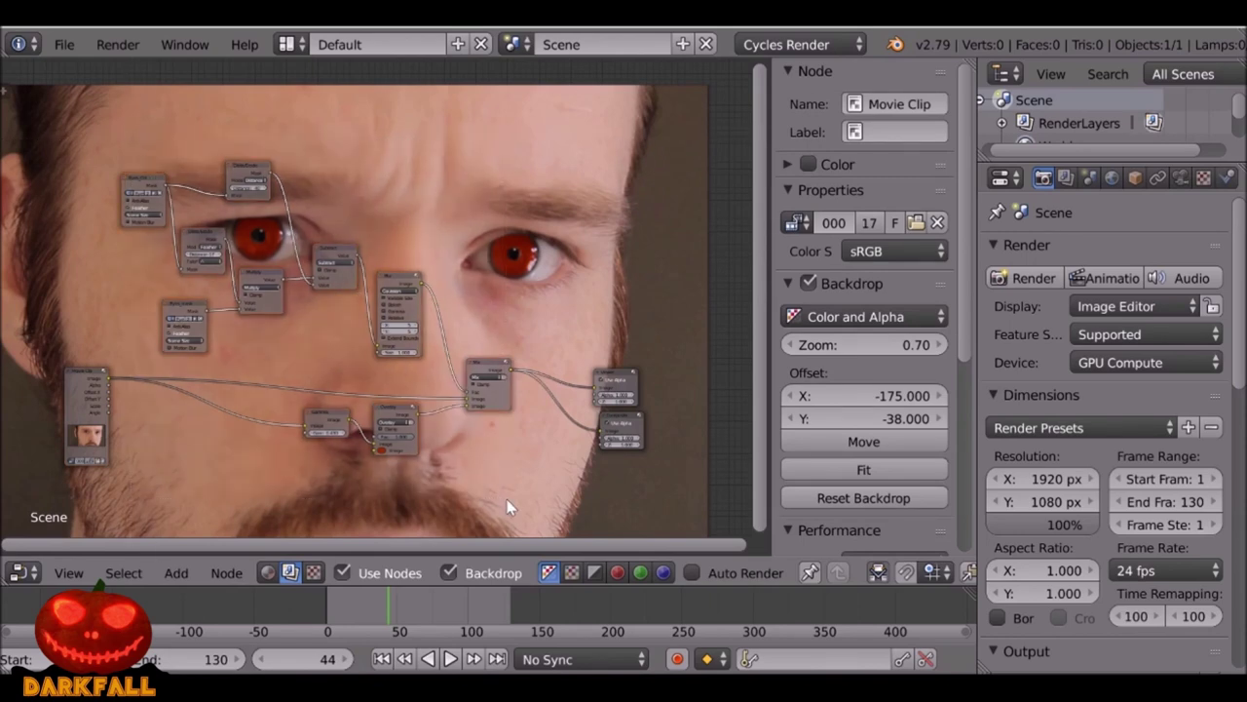
pyautogui.hotkey('ctrl', 'j')
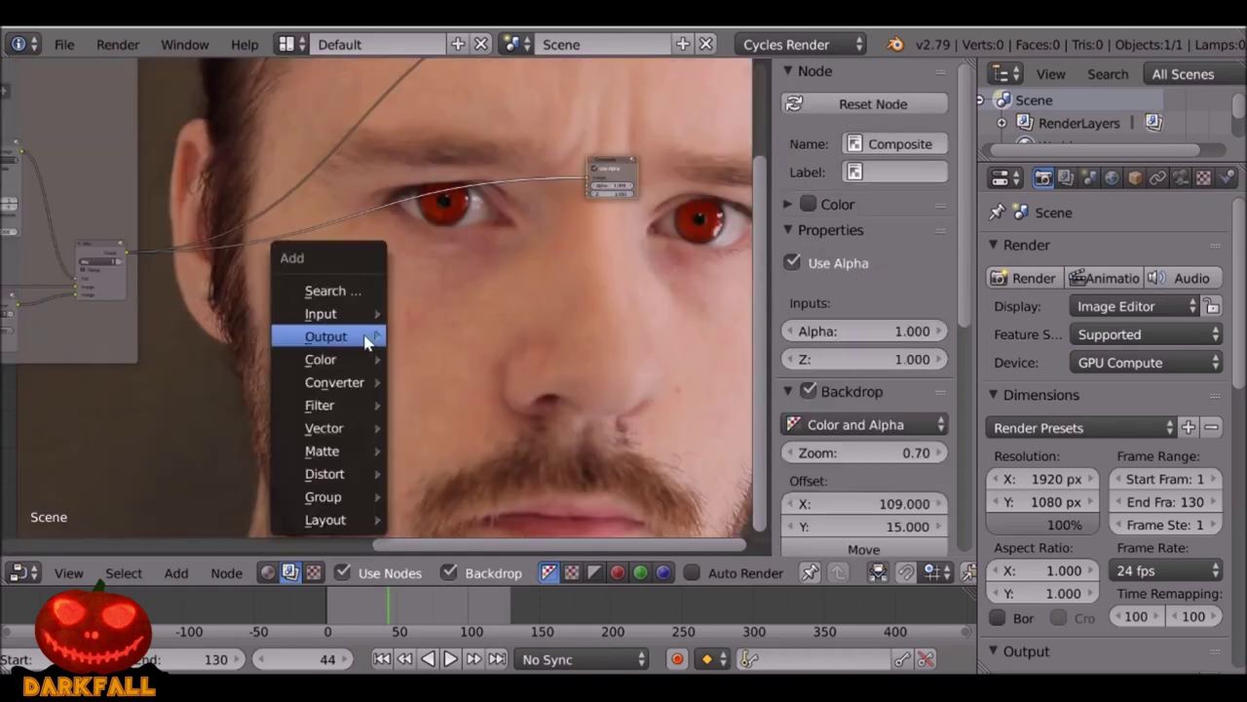
# Insert a new Mix node between the framed eye nodes and the Viewer and Composite outputs.
pyautogui.moveTo(339, 336)
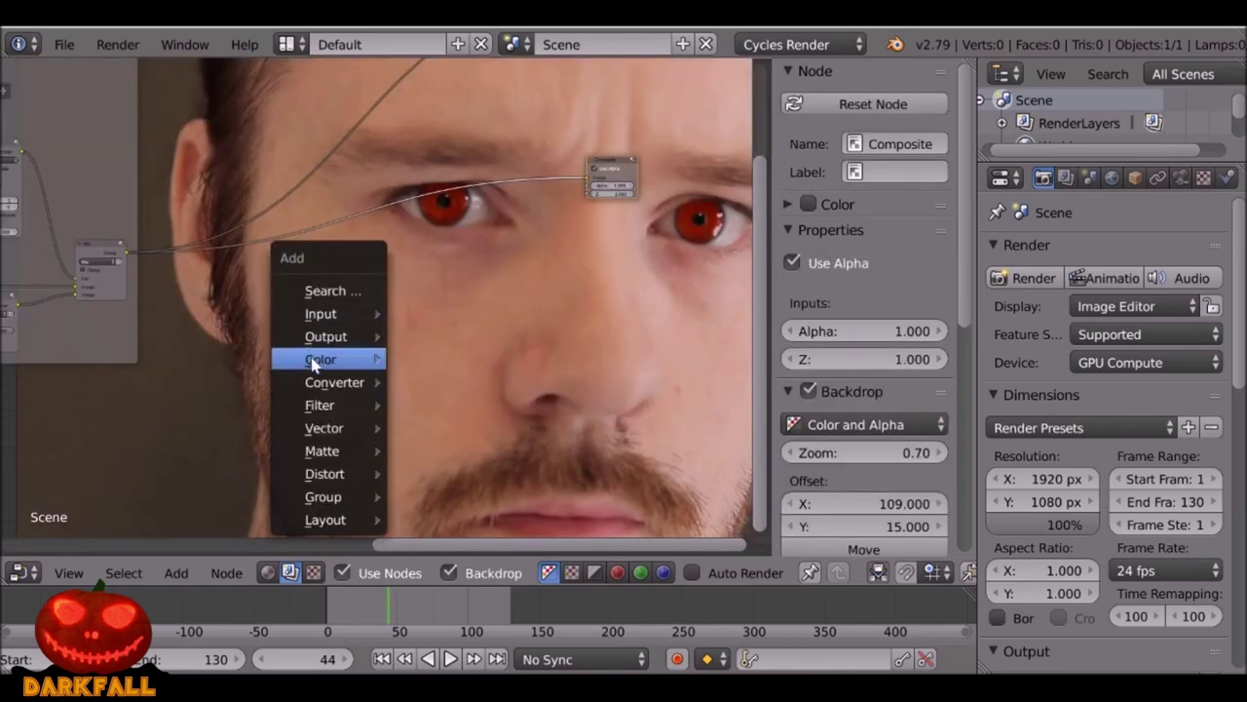
pyautogui.moveTo(326, 358)
pyautogui.click(458, 282)
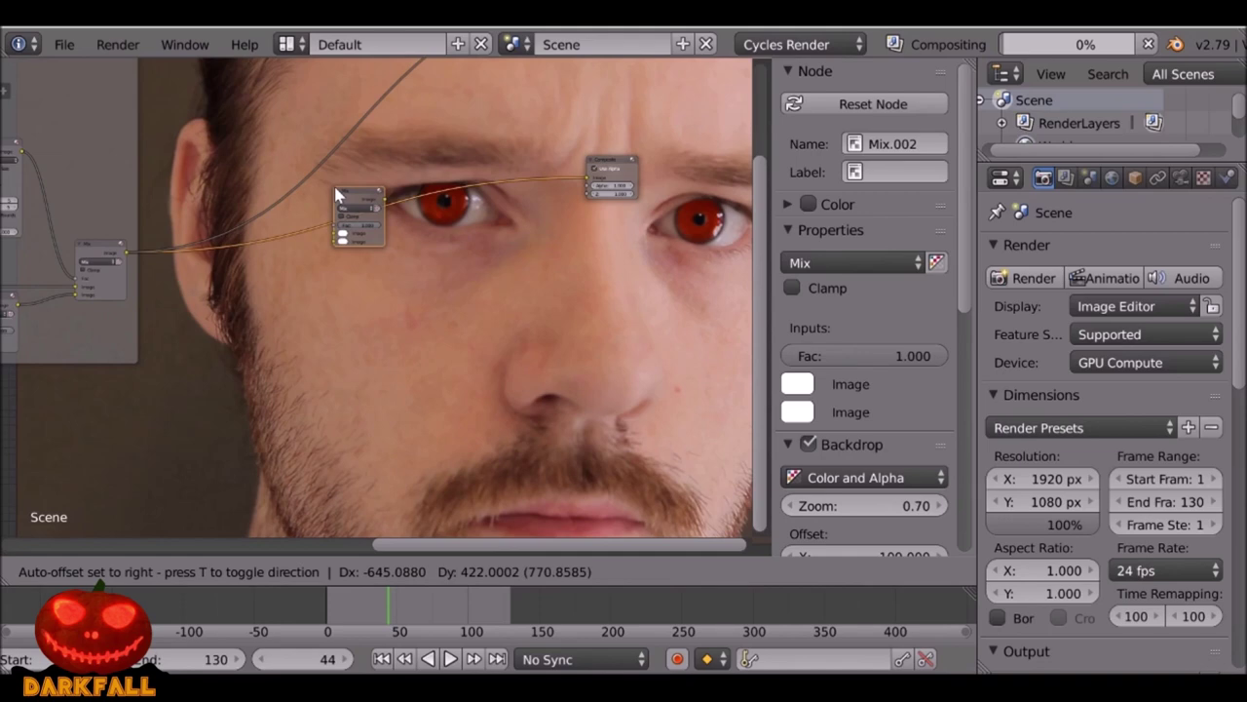
pyautogui.click(351, 276)
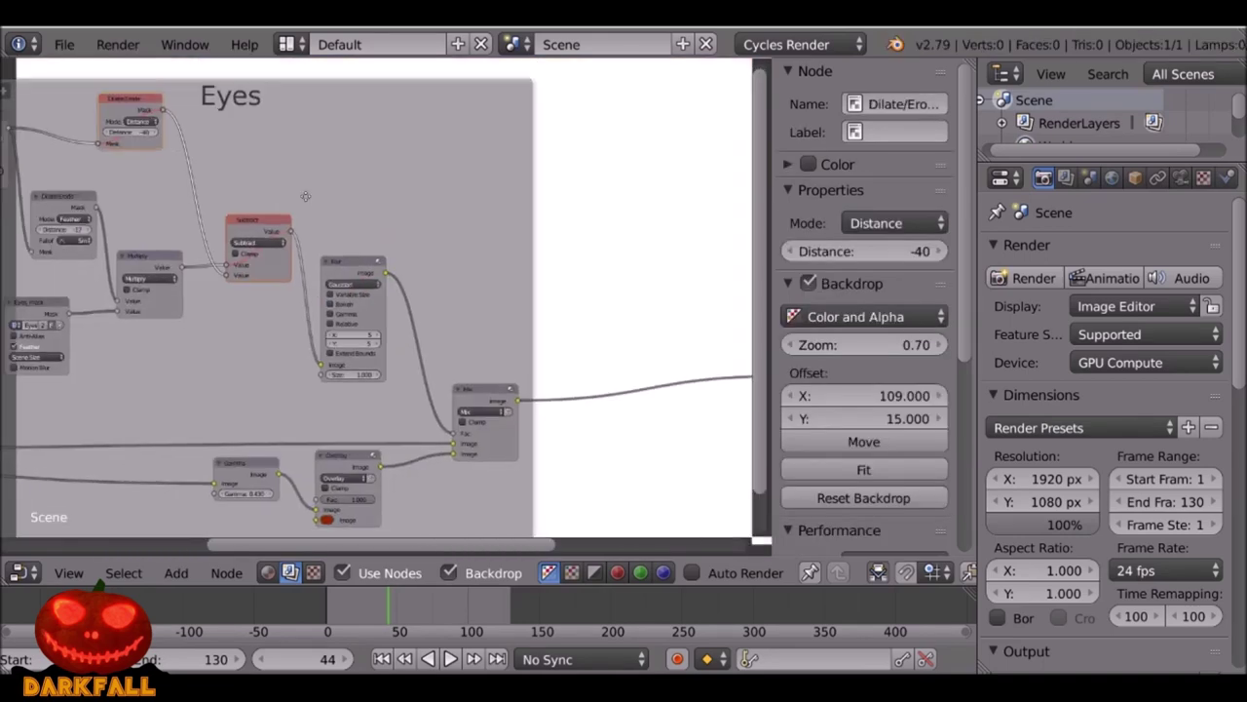
# Examine the Eyes frame and the new Mix node's links to the Viewer and Composite nodes.
pyautogui.scroll(-2, 305, 197)
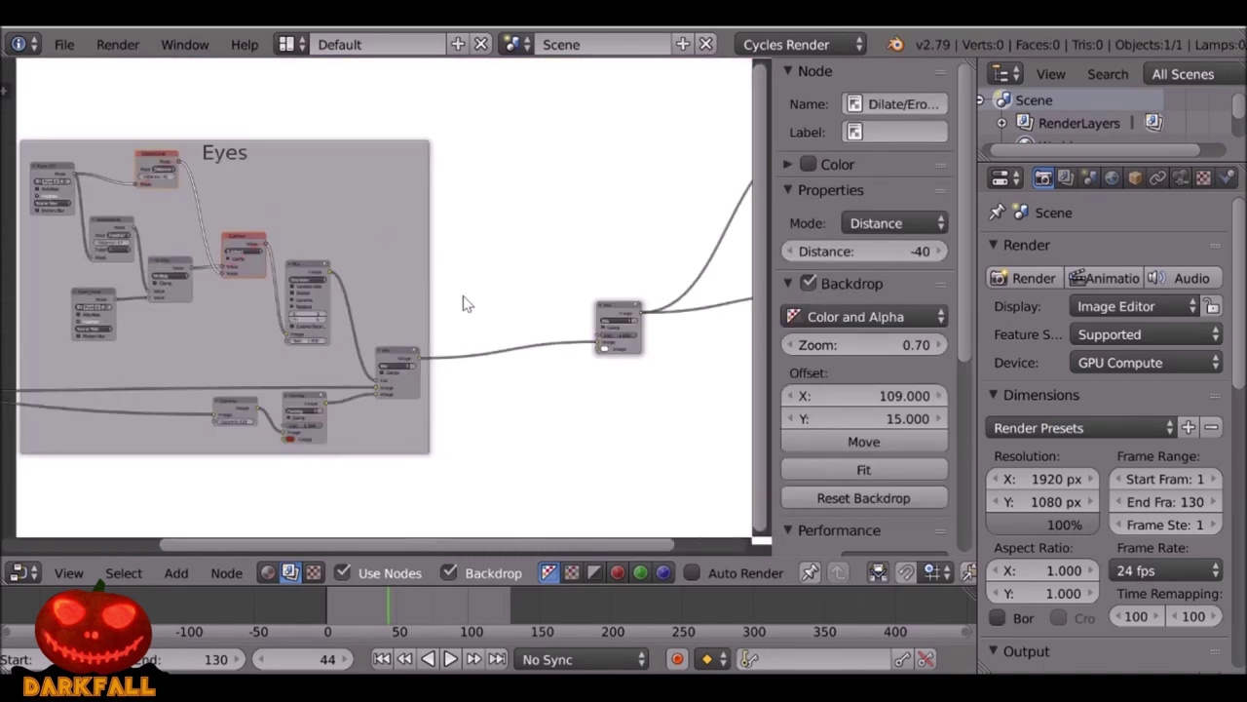
pyautogui.moveTo(464, 301); pyautogui.dragTo(426, 320, button='middle')
pyautogui.moveTo(639, 303); pyautogui.dragTo(481, 232, button='middle')
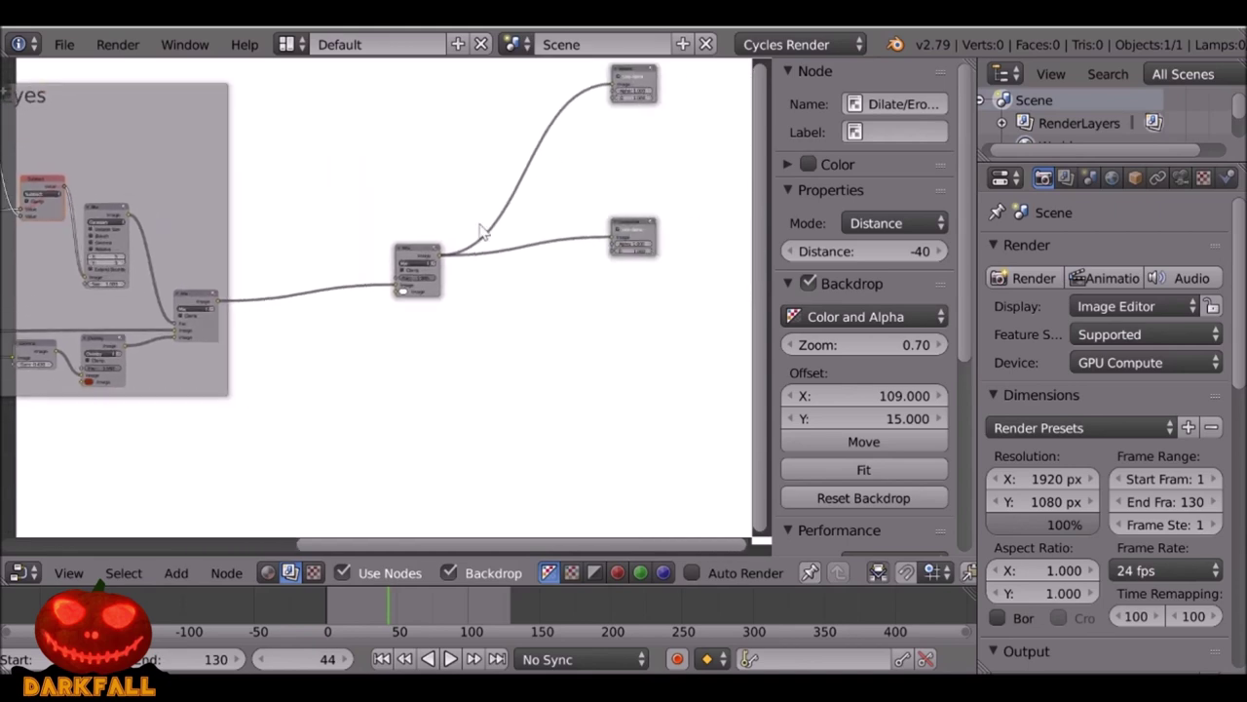
pyautogui.scroll(2, 400, 262)
pyautogui.scroll(-1, 399, 263)
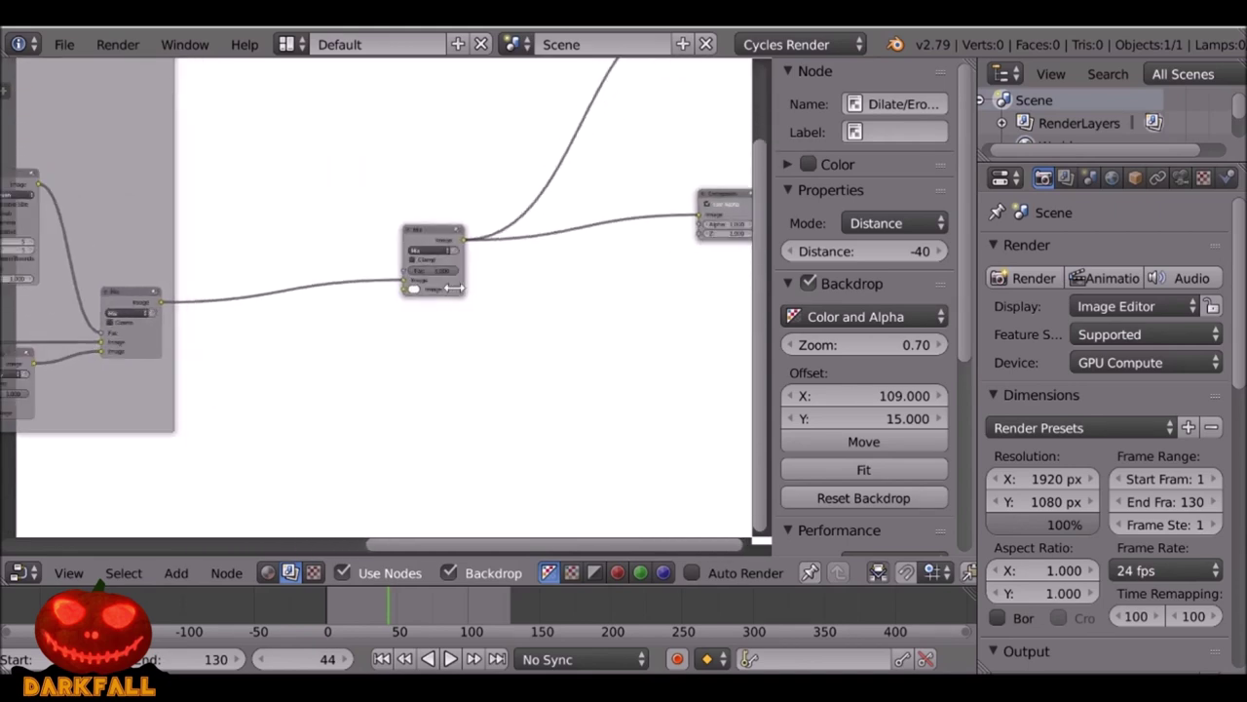
pyautogui.scroll(6, 453, 286)
pyautogui.moveTo(410, 312); pyautogui.dragTo(382, 274, button='middle')
pyautogui.scroll(-3, 268, 298)
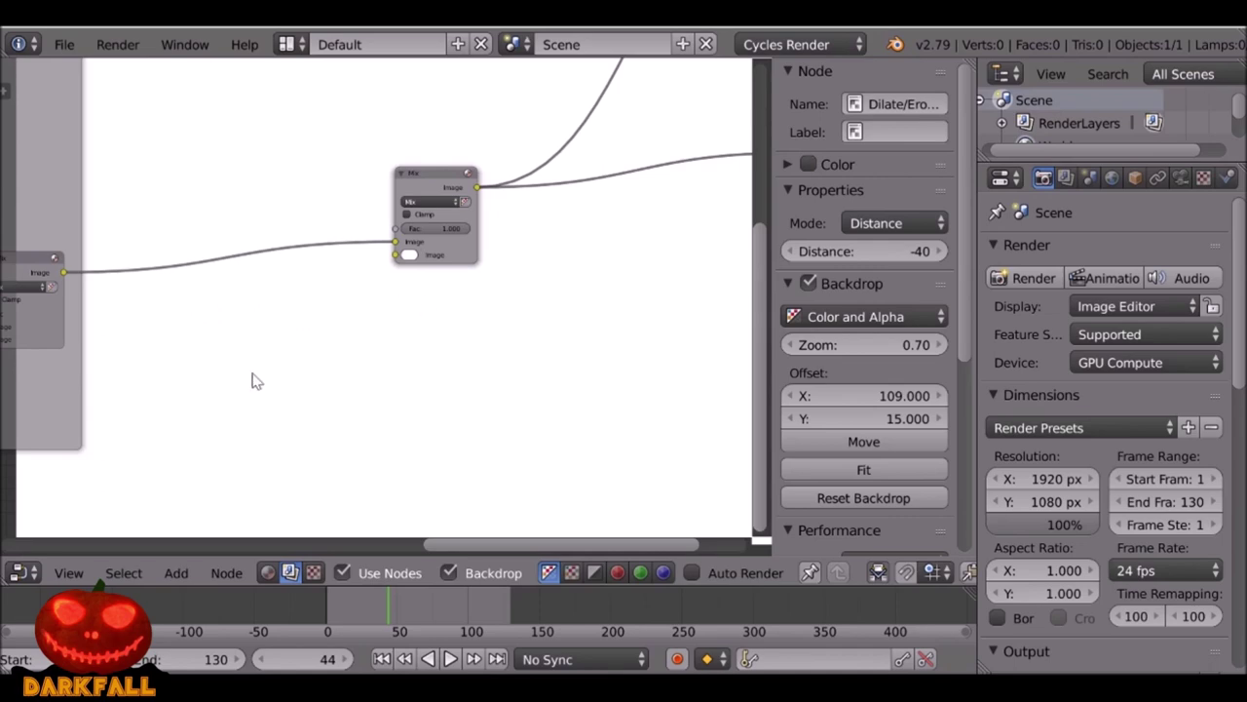
# Add a Texture input node between the framed eye nodes and the new Mix node, below their connecting link.
pyautogui.hotkey('shift', 'a')
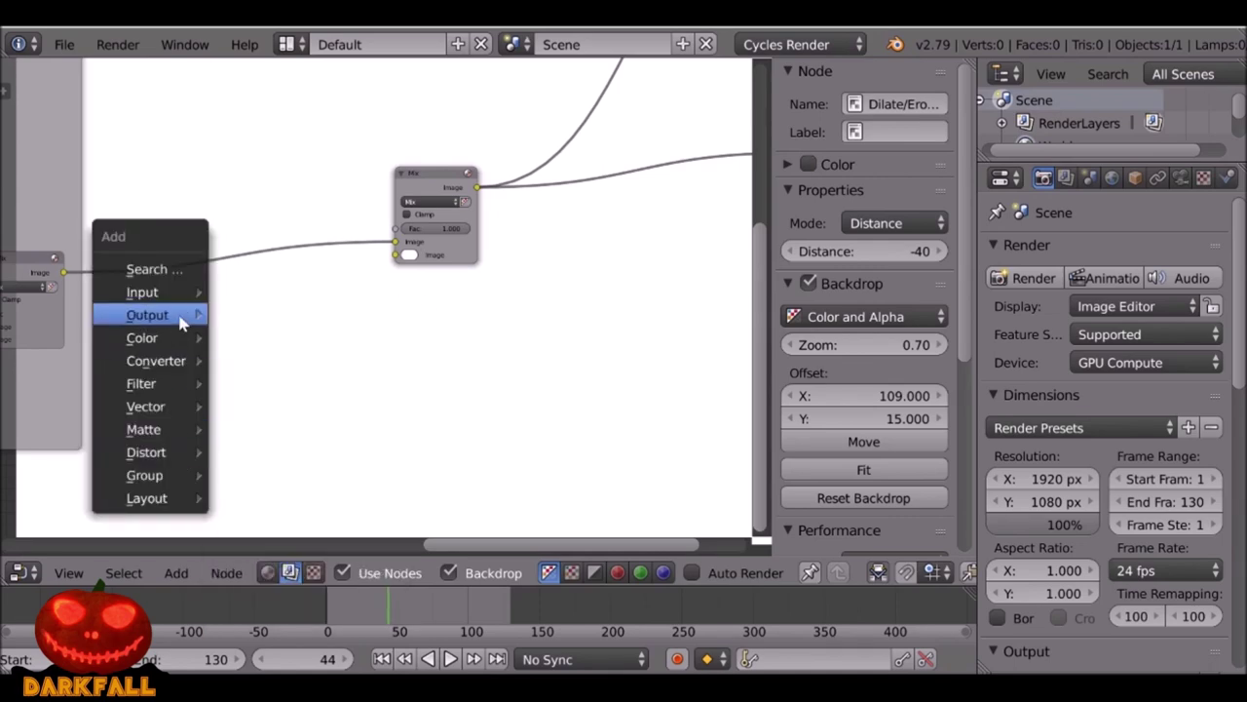
pyautogui.moveTo(169, 301)
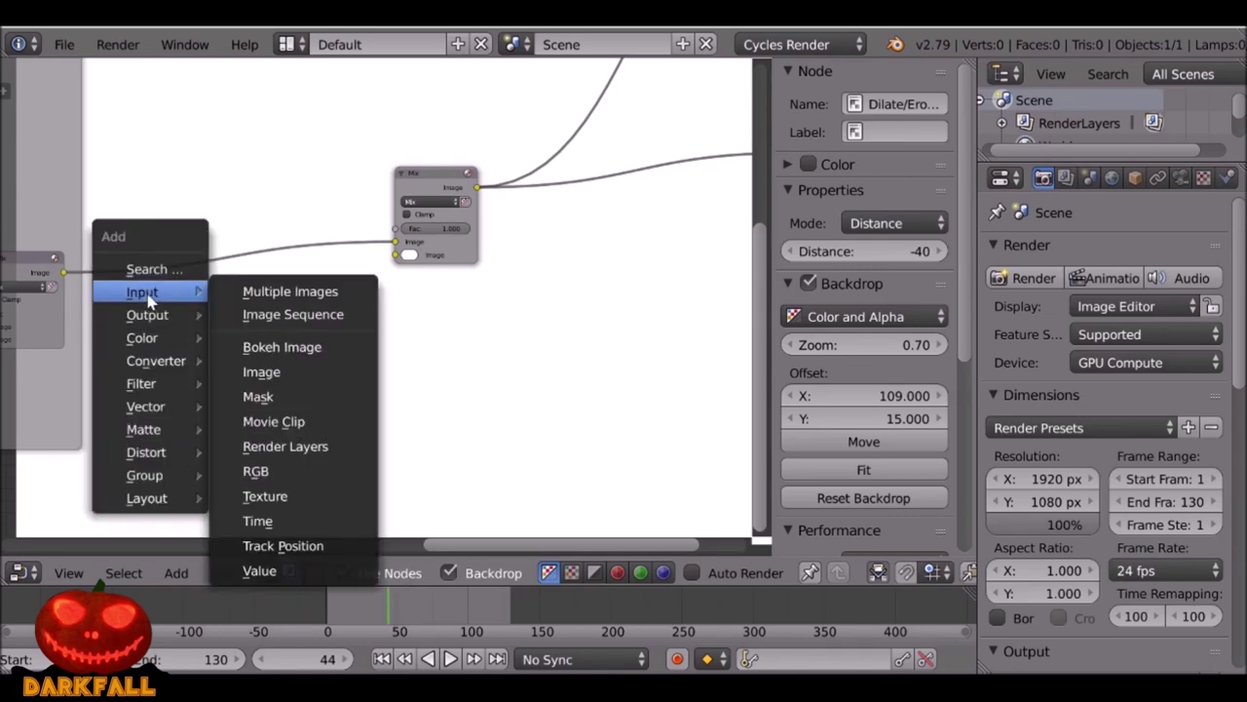
pyautogui.click(284, 497)
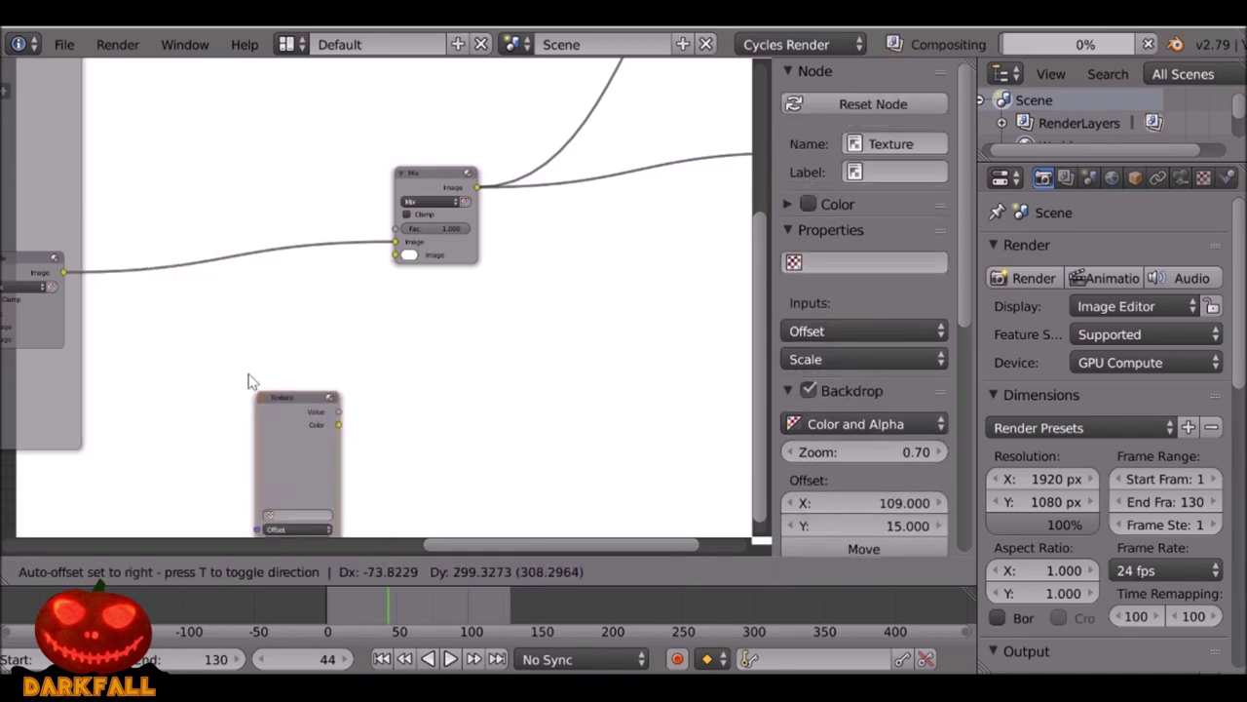
pyautogui.click(248, 374)
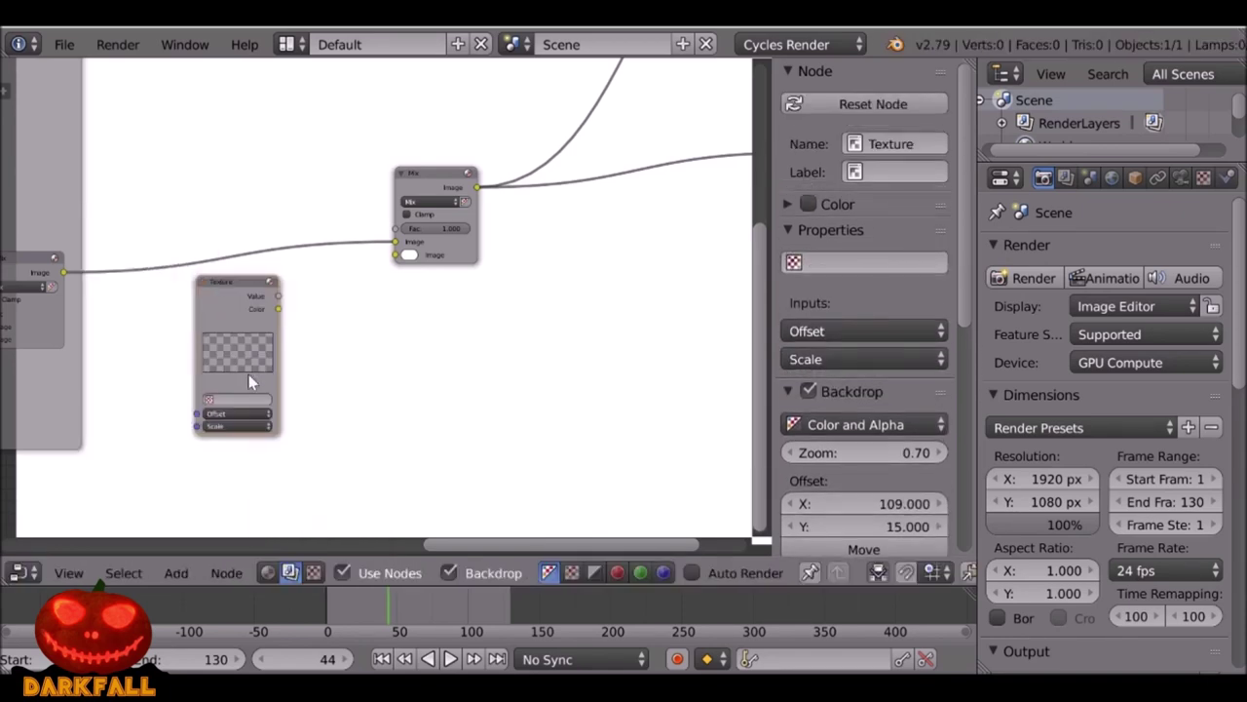
# Create a new world texture with nodes enabled and reposition its Checker and Output nodes near the middle of the texture node tree.
pyautogui.click(313, 572)
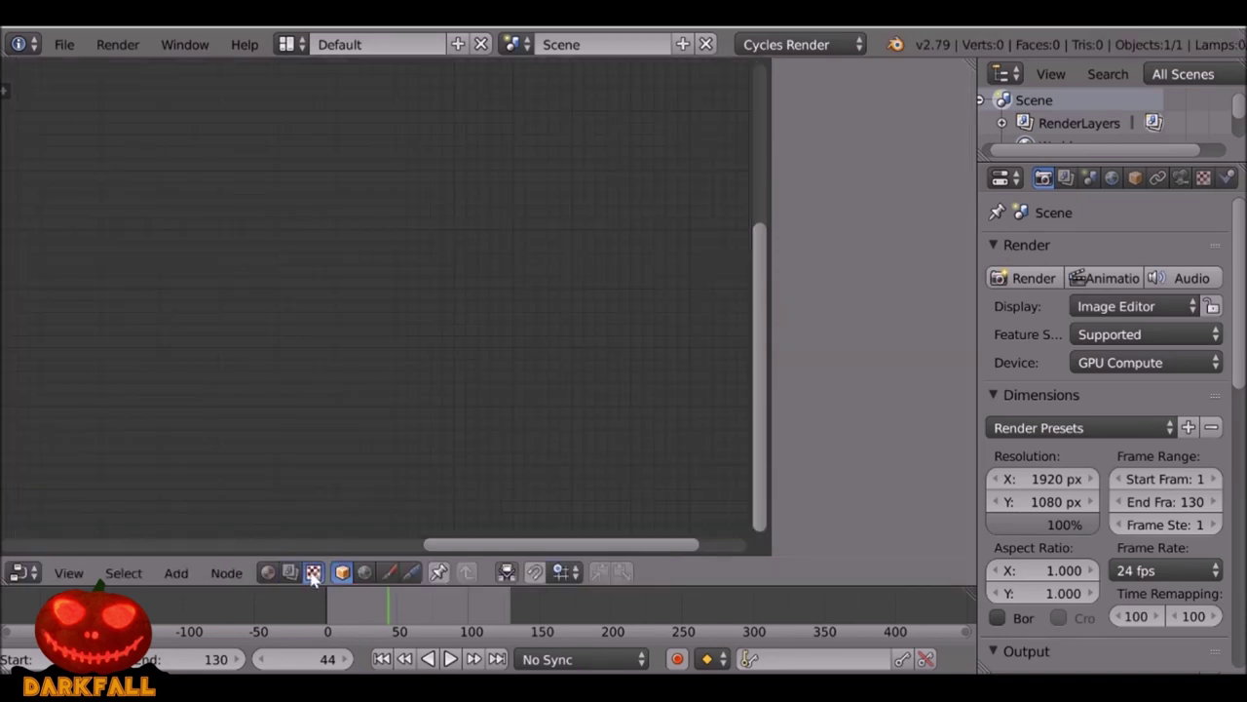
pyautogui.click(366, 573)
pyautogui.click(526, 573)
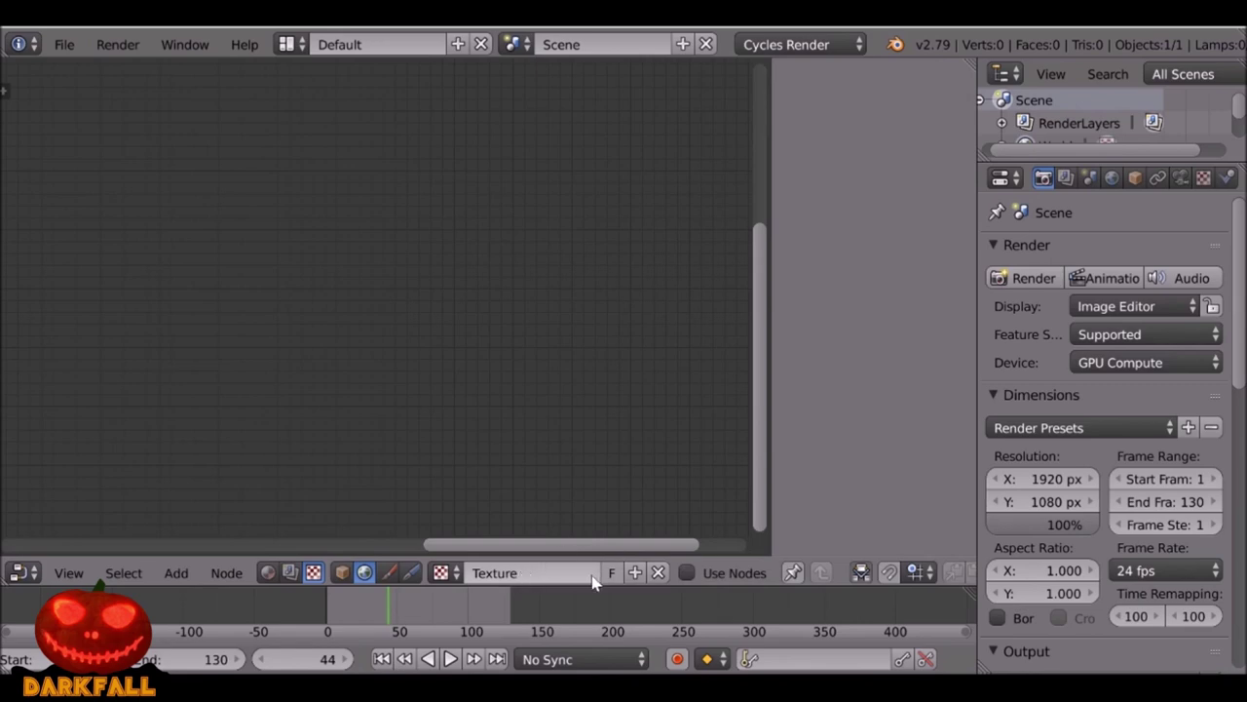
pyautogui.click(687, 573)
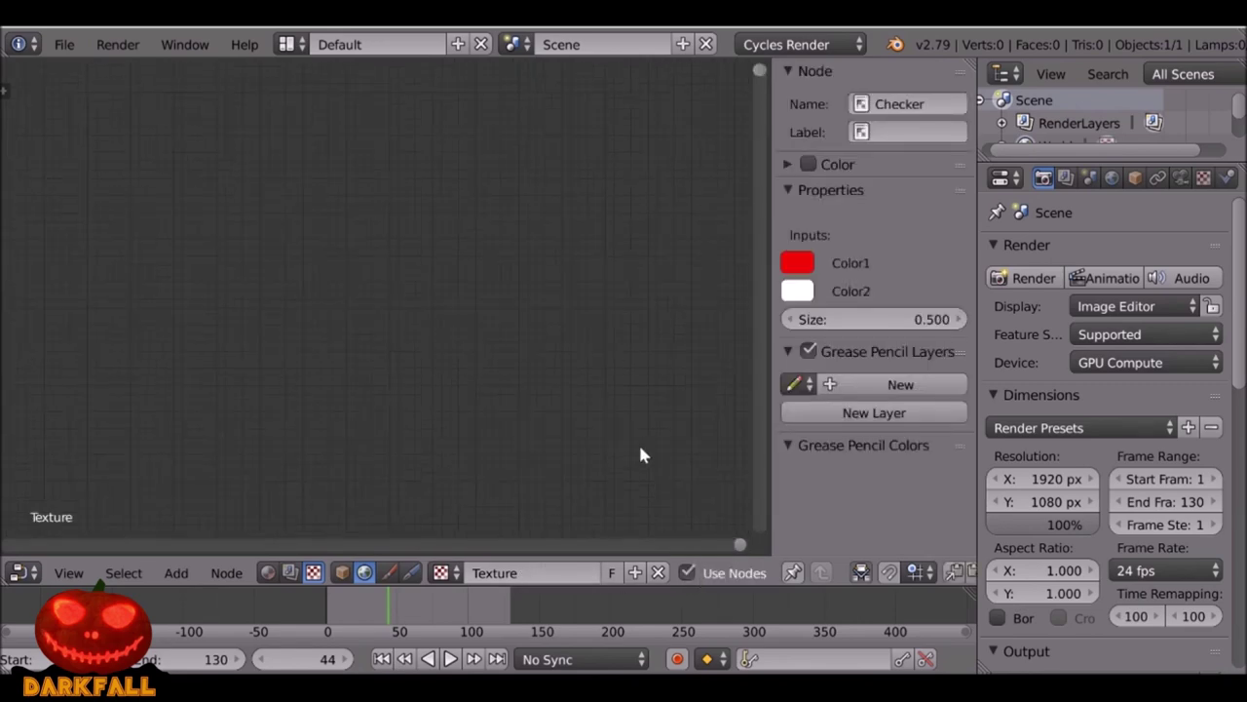
pyautogui.press('Home')
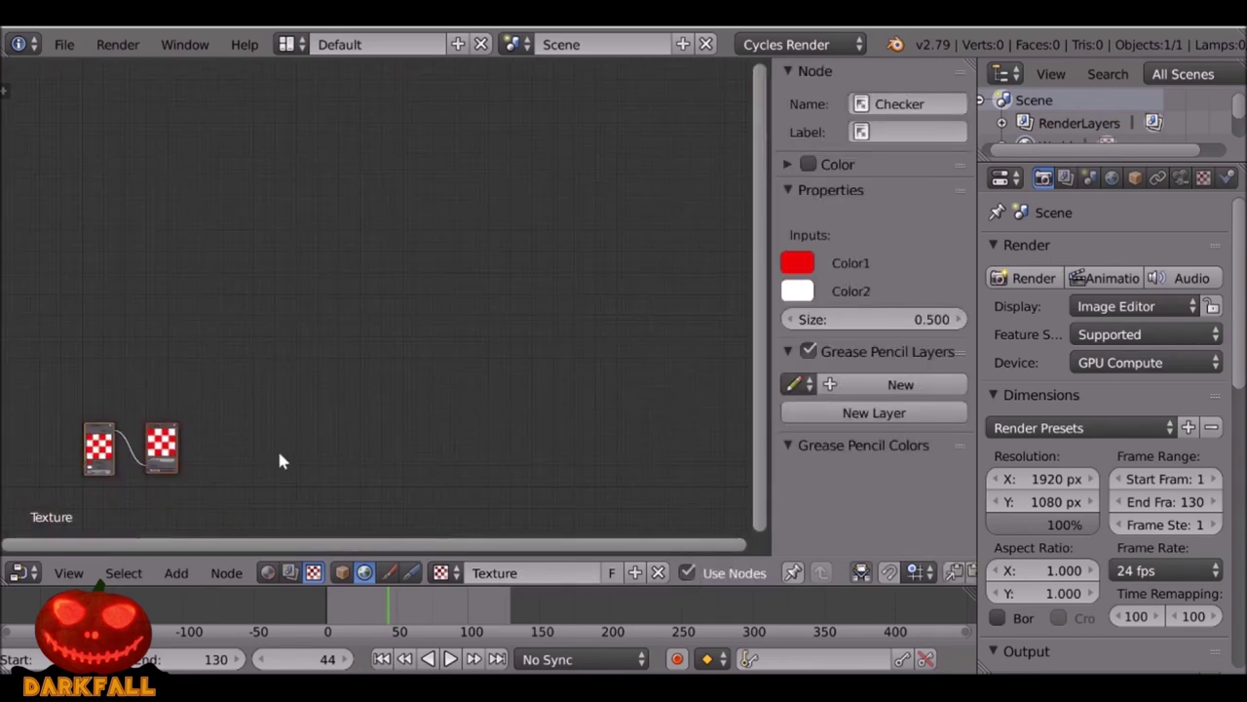
pyautogui.press('g')
pyautogui.click(455, 356)
pyautogui.scroll(3, 455, 356)
pyautogui.moveTo(451, 405); pyautogui.dragTo(452, 330, button='middle')
# Rename the new texture SubSurfSkin and remove the Checker node from its tree.
pyautogui.click(526, 579)
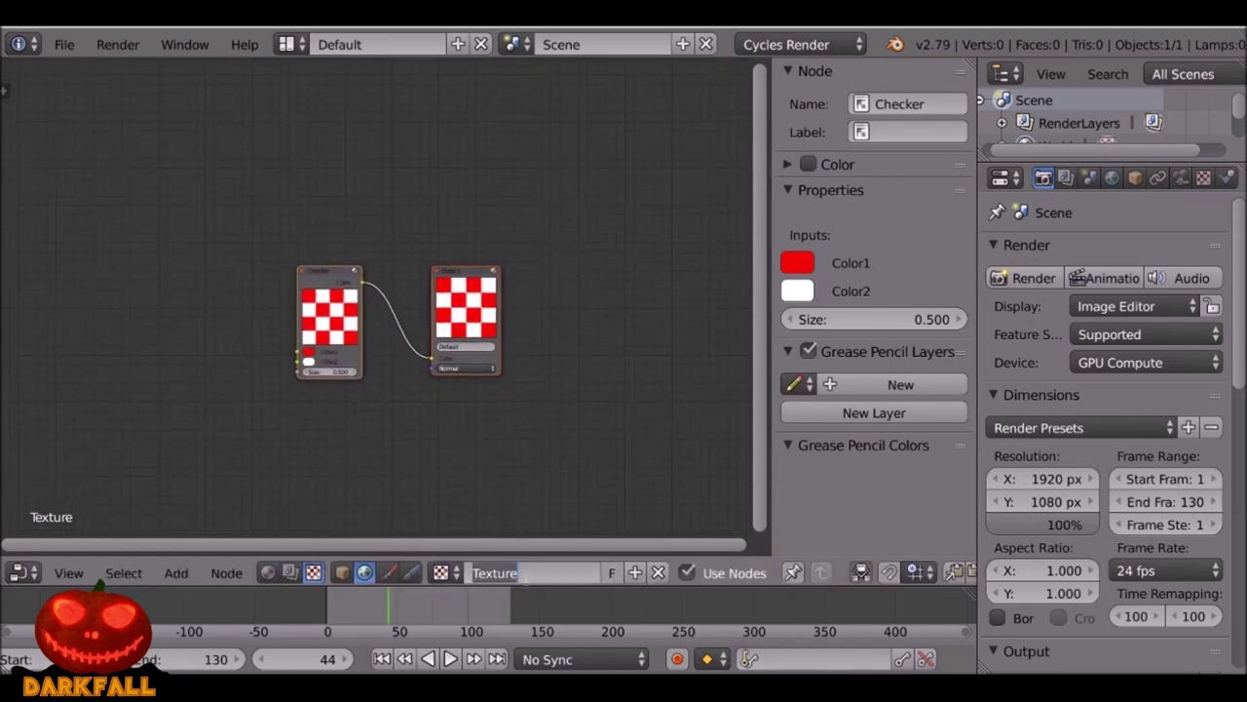
pyautogui.write('Sub')
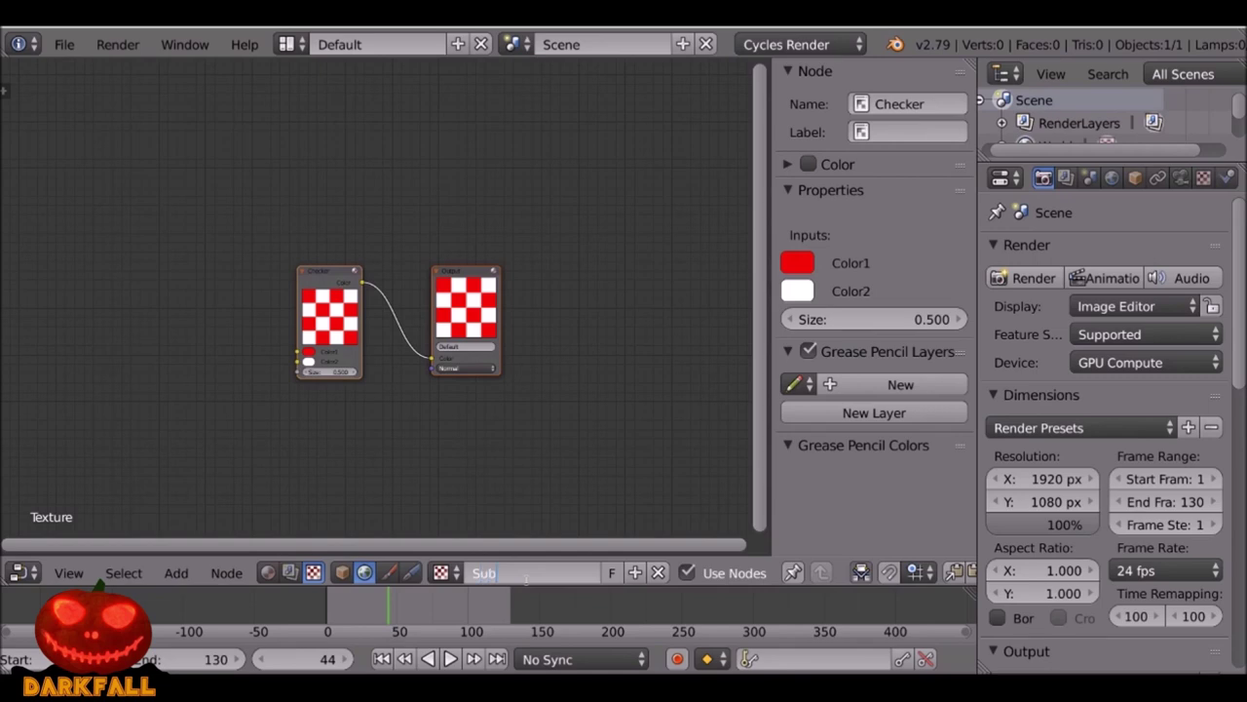
pyautogui.write('SurfSkin')
pyautogui.press('Return')
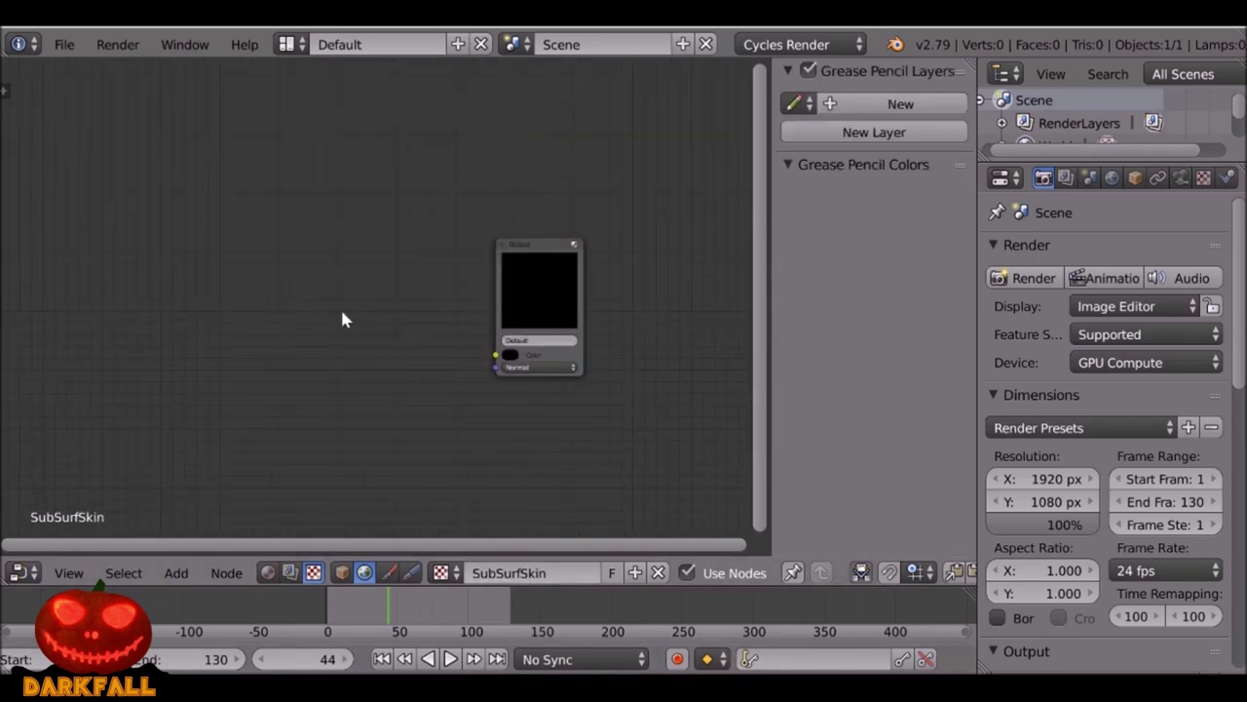
# Add a Marble texture node before the Output node and link its Color output to the Output's Color input.
pyautogui.hotkey('shift', 'a')
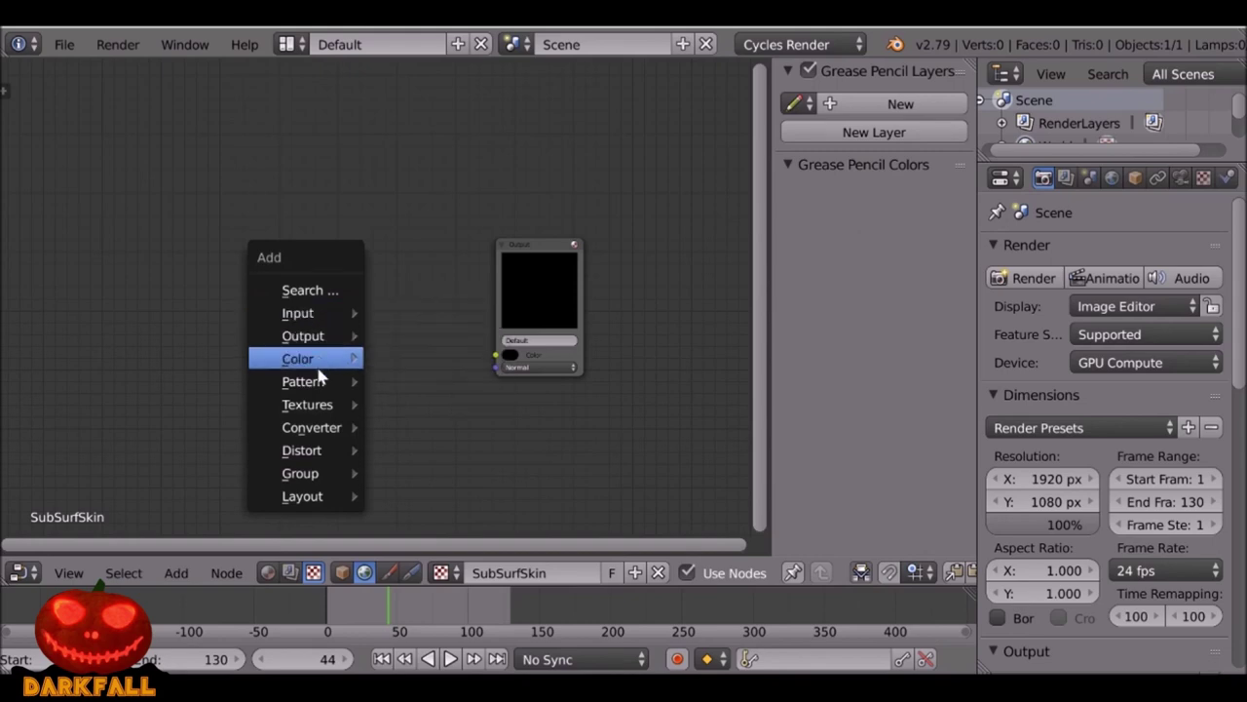
pyautogui.moveTo(321, 412)
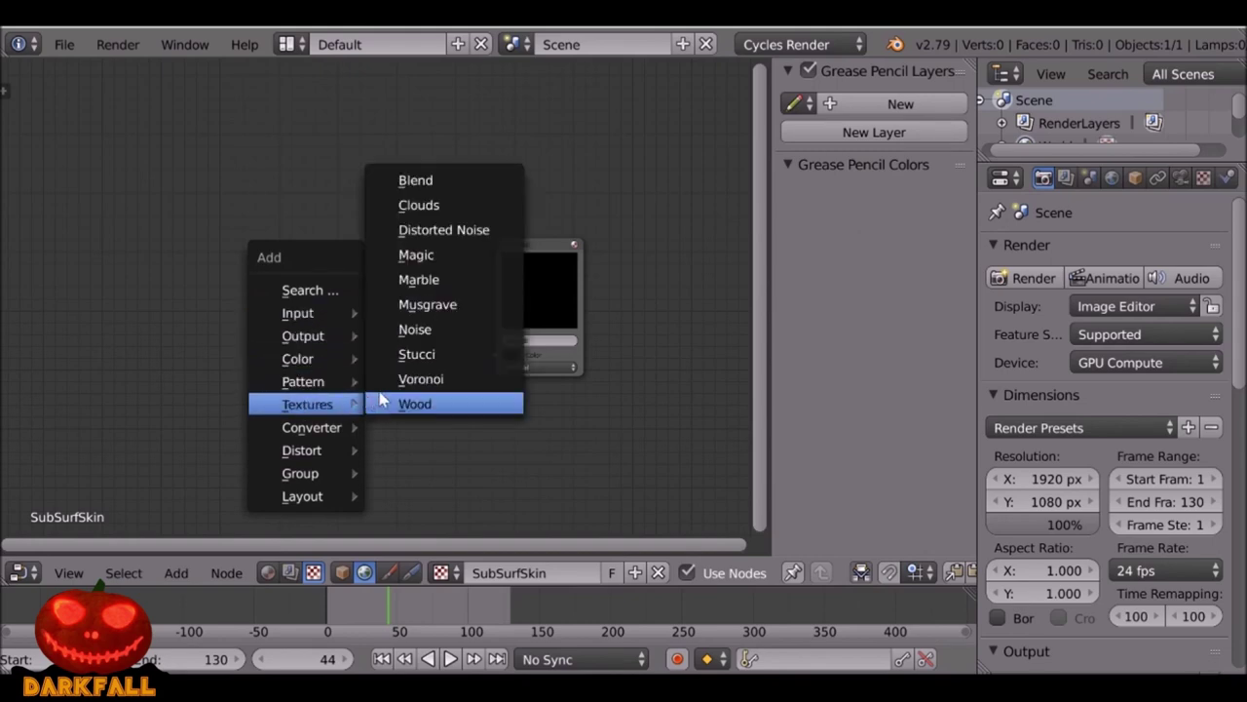
pyautogui.click(446, 280)
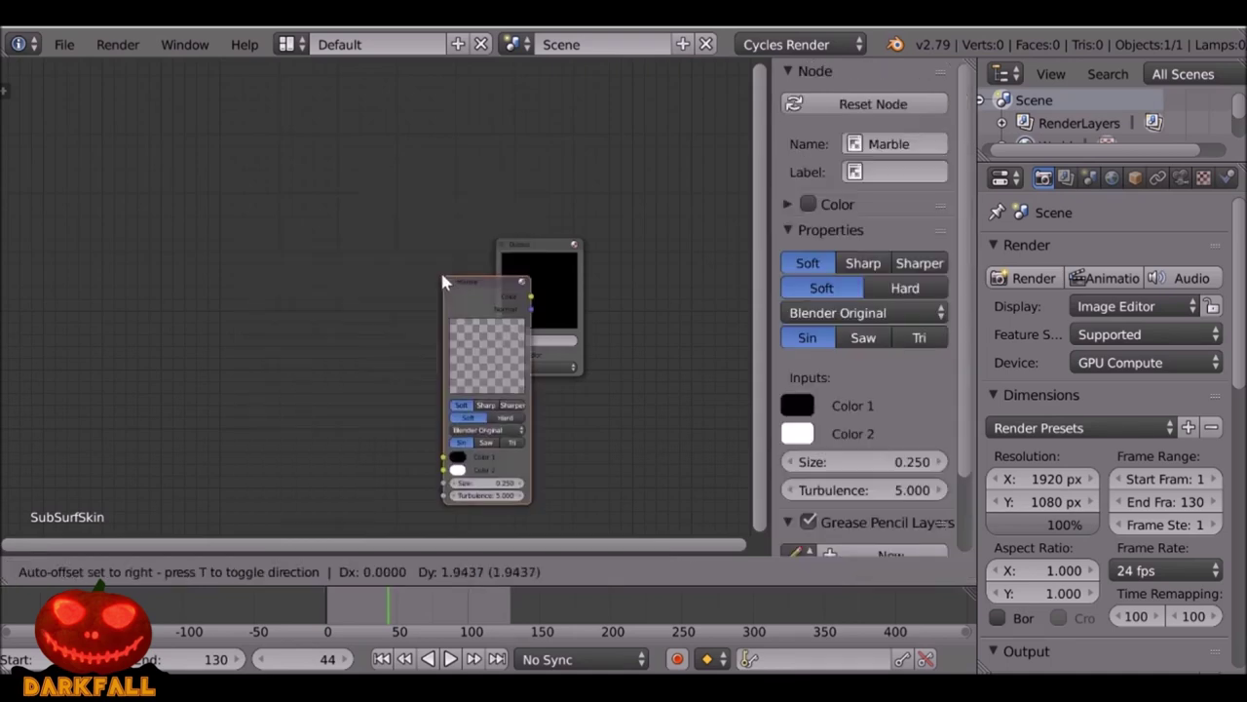
pyautogui.click(388, 279)
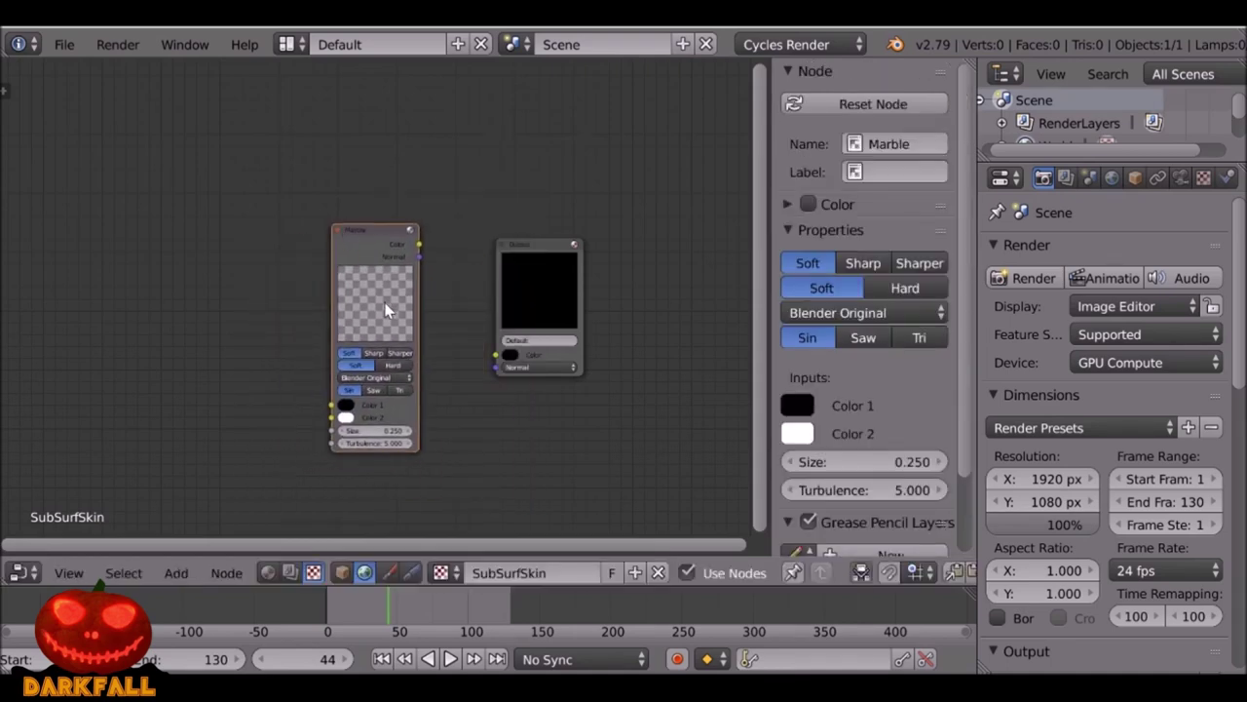
pyautogui.scroll(2, 386, 310)
pyautogui.moveTo(432, 213); pyautogui.dragTo(544, 375)
# Set the Marble node's noise to Hard, try the Sharp and Sharper marble types, and settle on Soft.
pyautogui.click(394, 390)
pyautogui.click(366, 373)
pyautogui.click(403, 374)
pyautogui.click(365, 373)
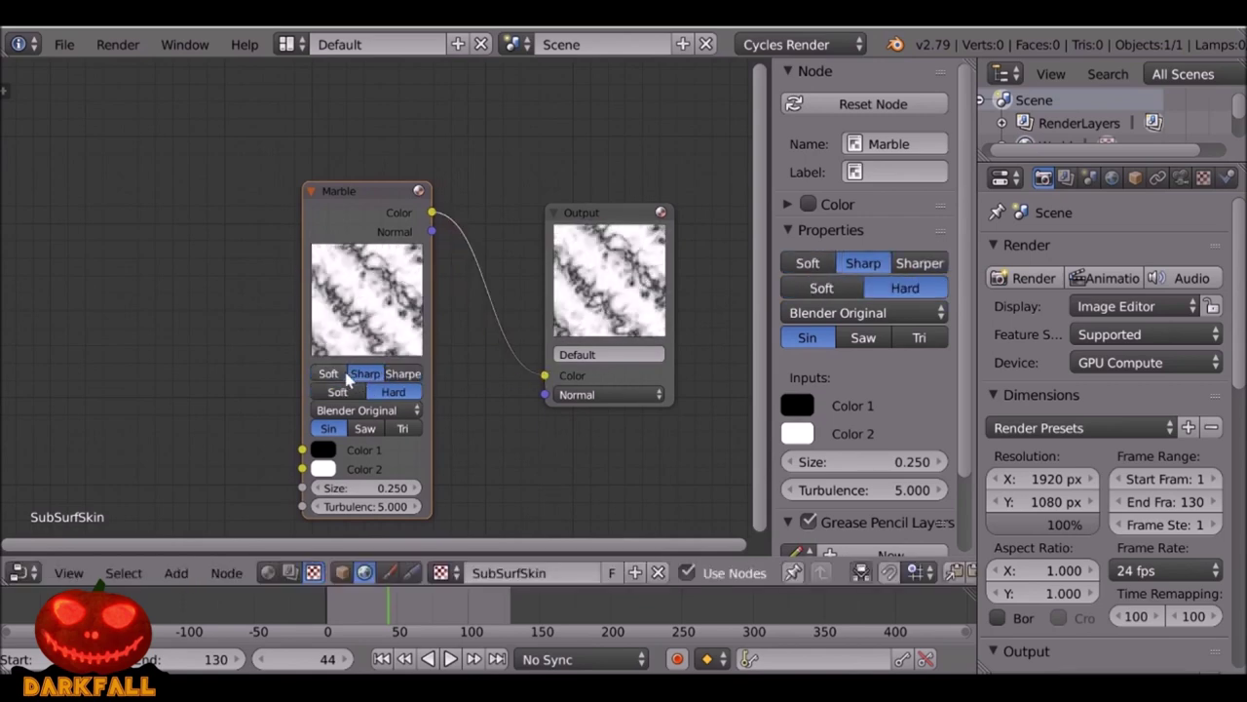
pyautogui.click(329, 373)
pyautogui.click(337, 391)
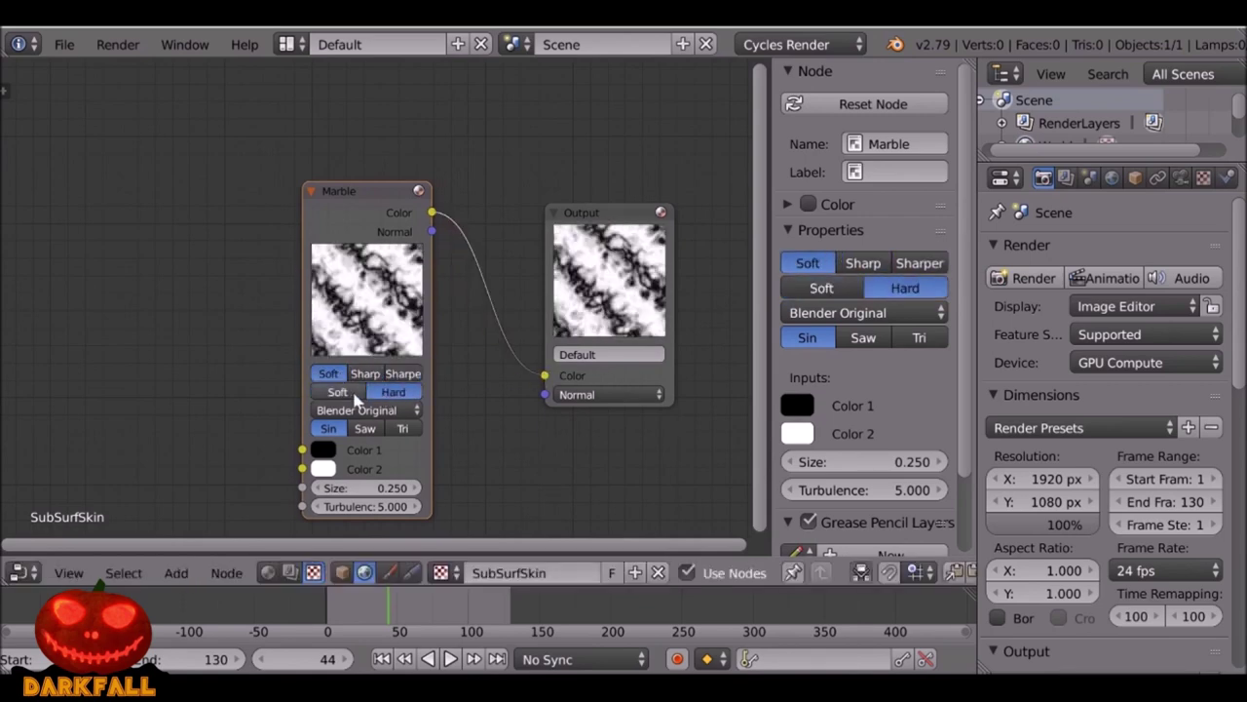
pyautogui.click(394, 391)
# Set the Marble node's noise basis to Original Perlin and its size to 0.95.
pyautogui.scroll(2, 409, 395)
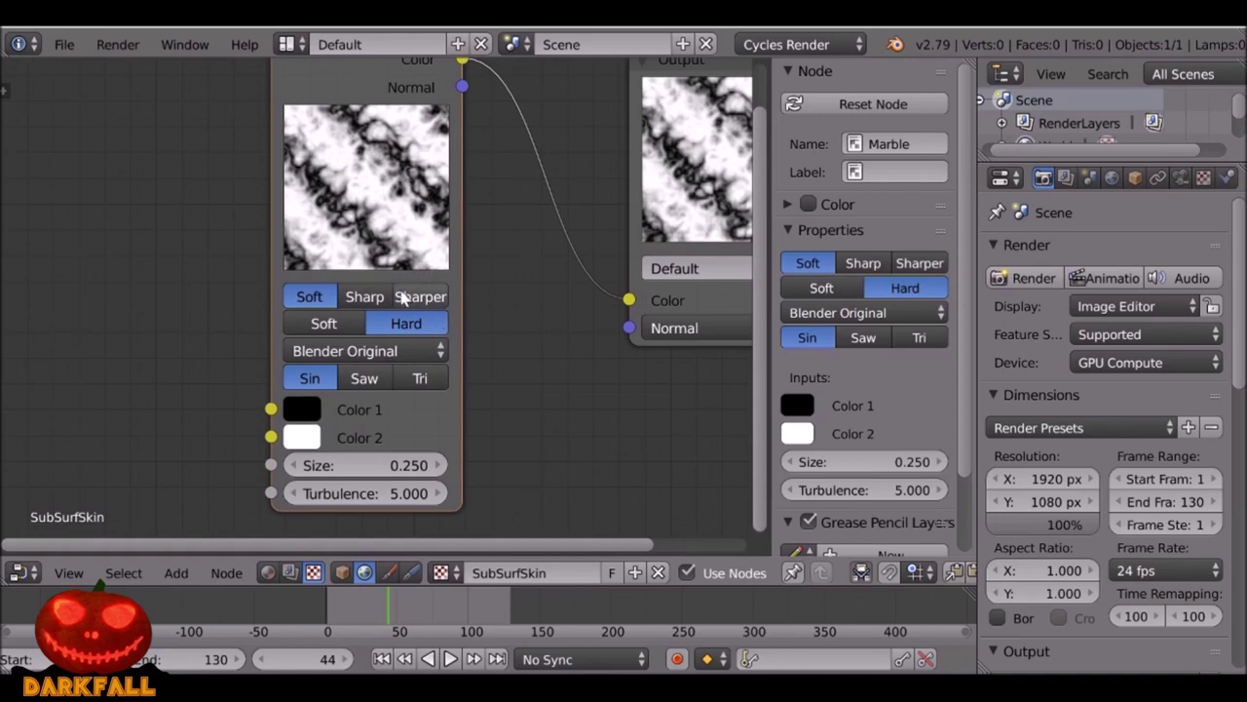
pyautogui.click(327, 351)
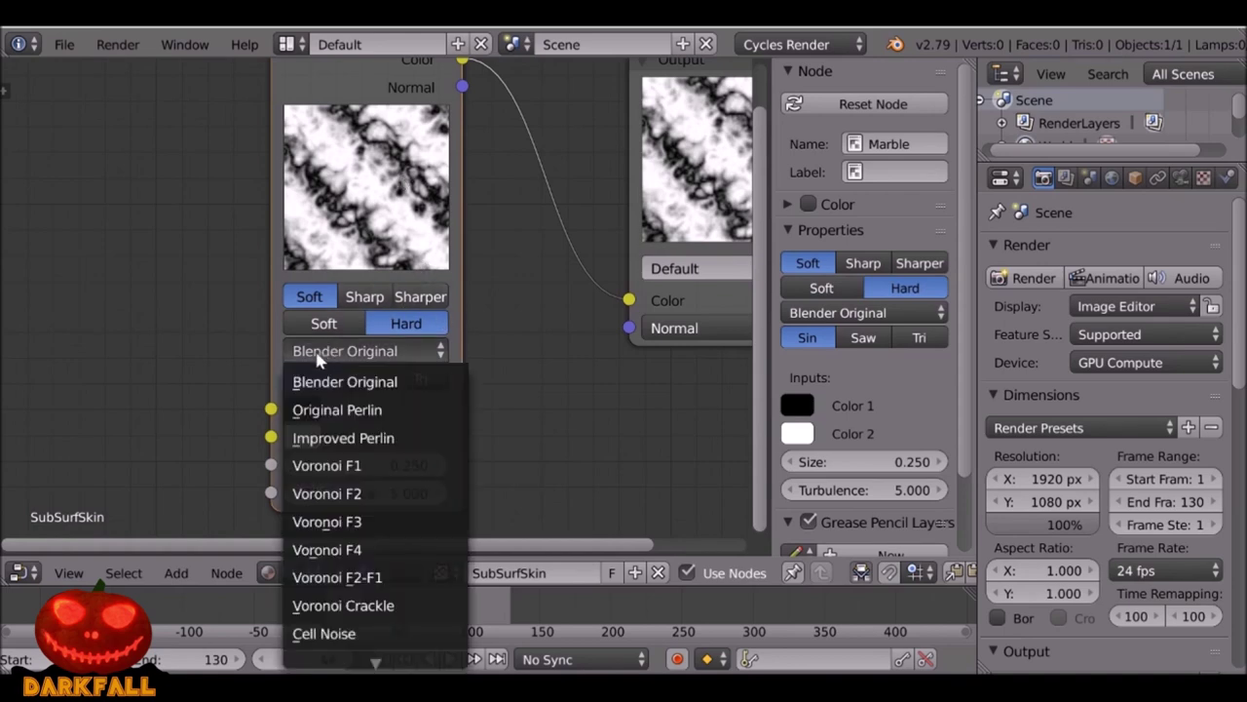
pyautogui.click(406, 410)
pyautogui.click(350, 465)
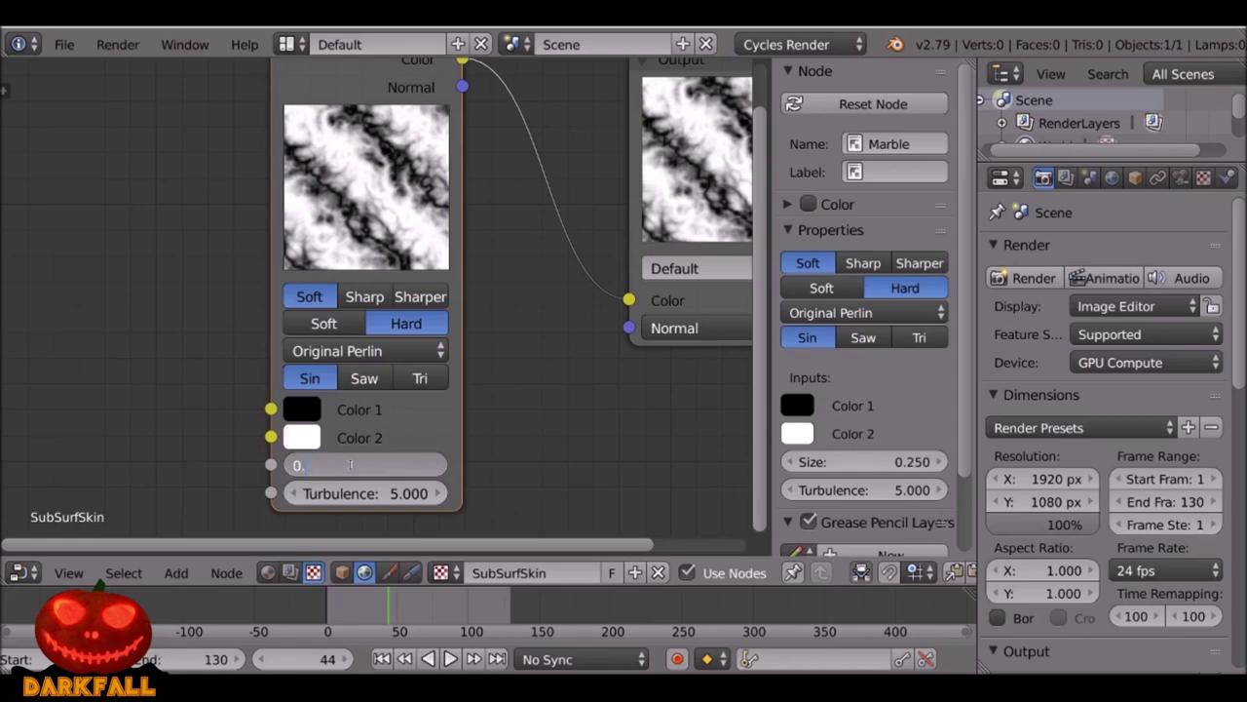
pyautogui.write('0.90')
pyautogui.press('Return')
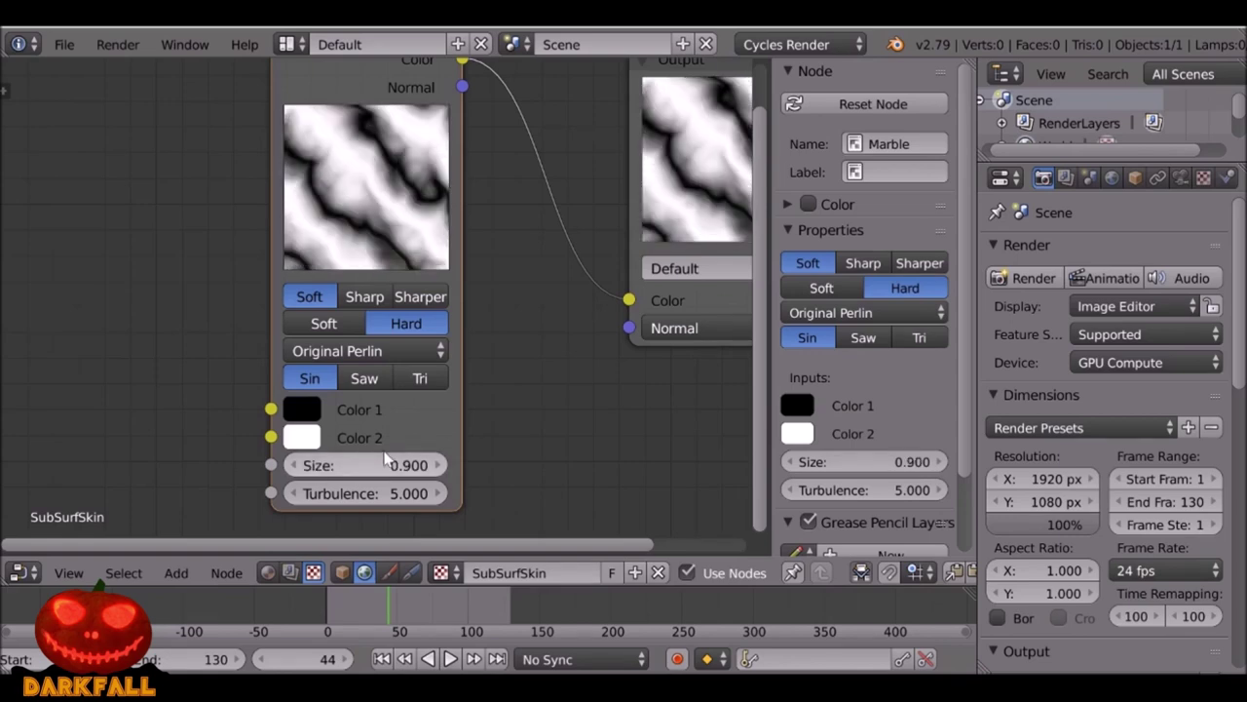
pyautogui.click(394, 460)
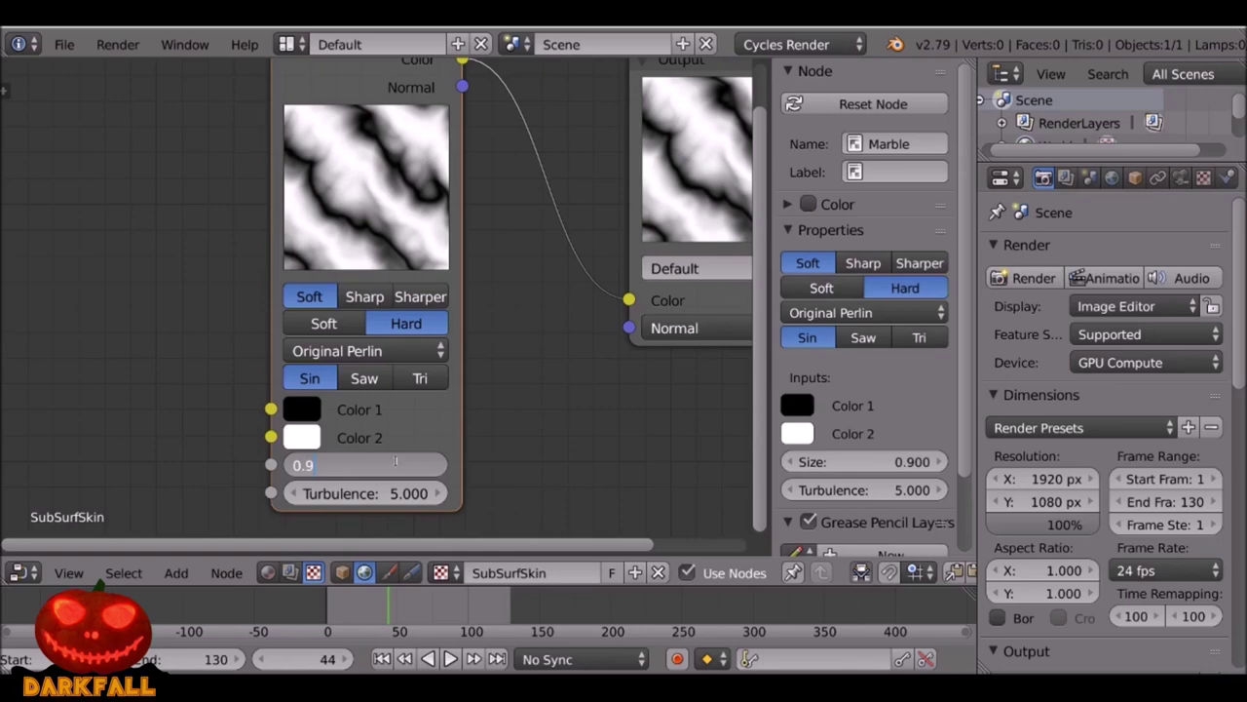
pyautogui.write('5')
pyautogui.press('Return')
# Try a turbulence of 13.8 on the Marble node and settle on 18.
pyautogui.click(373, 492)
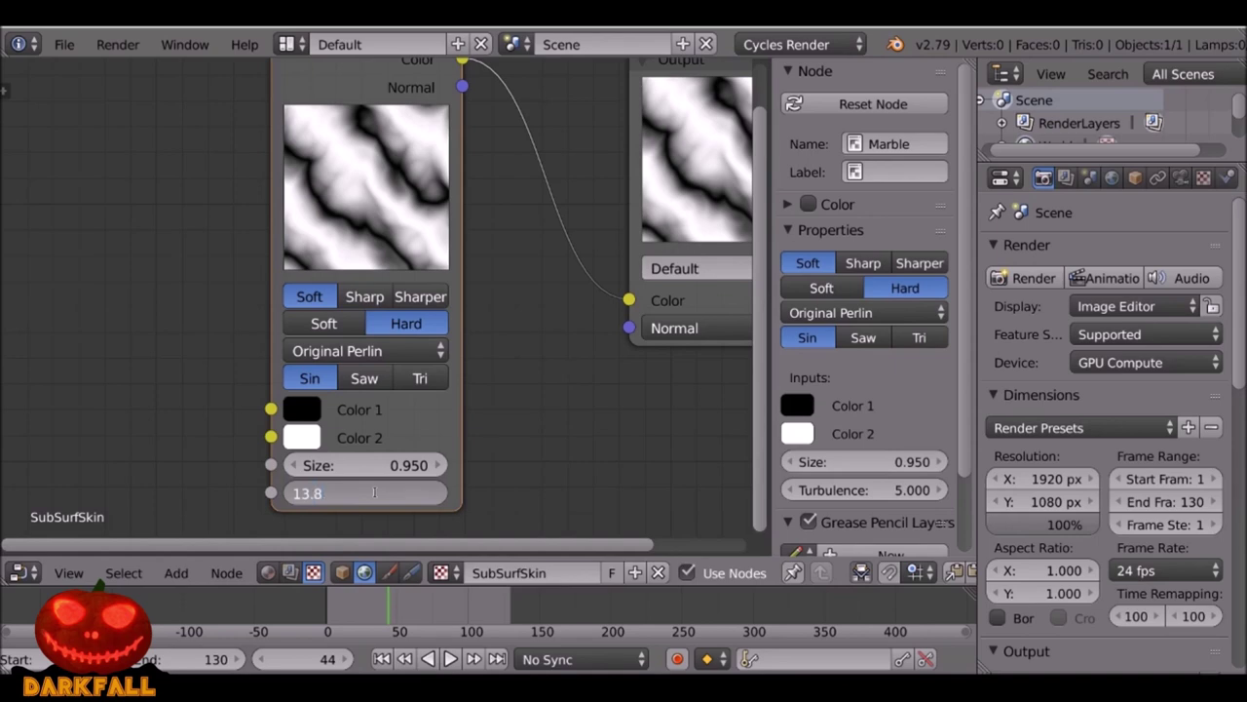
pyautogui.write('13.8')
pyautogui.press('Return')
pyautogui.click(375, 492)
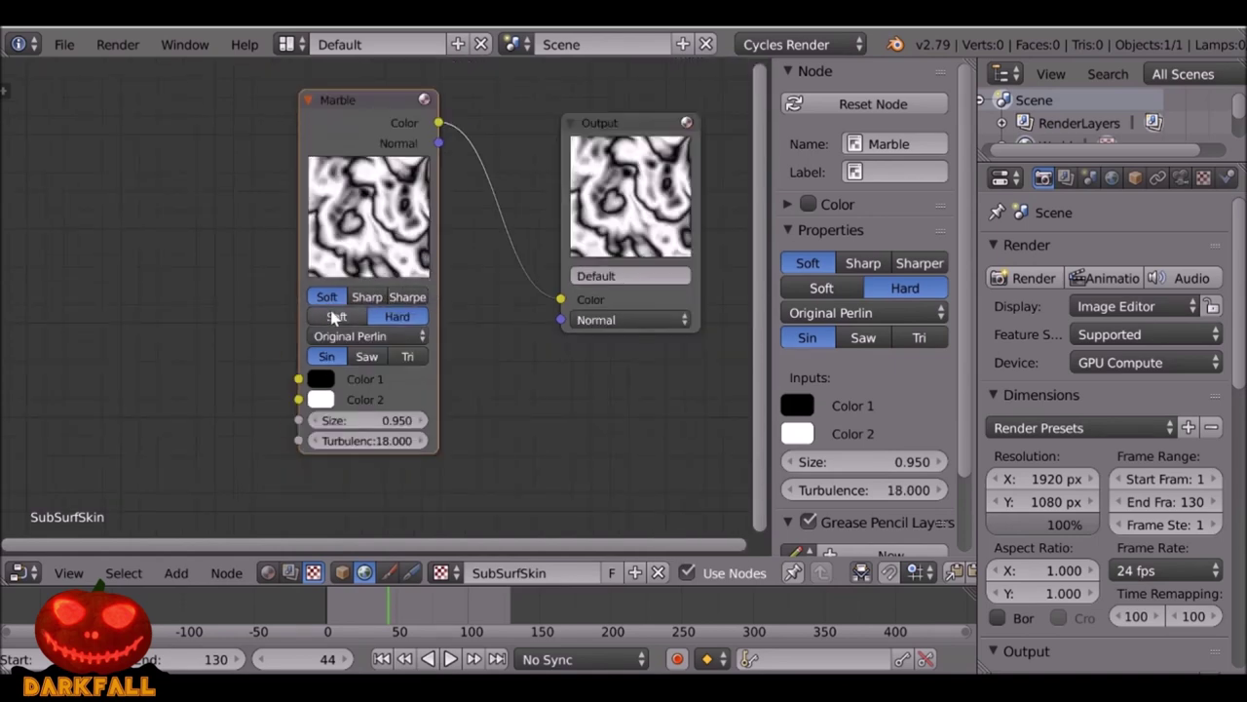
# Return to the compositing nodes and link the Texture node's Color output to the new Mix node's second Image input.
pyautogui.click(290, 573)
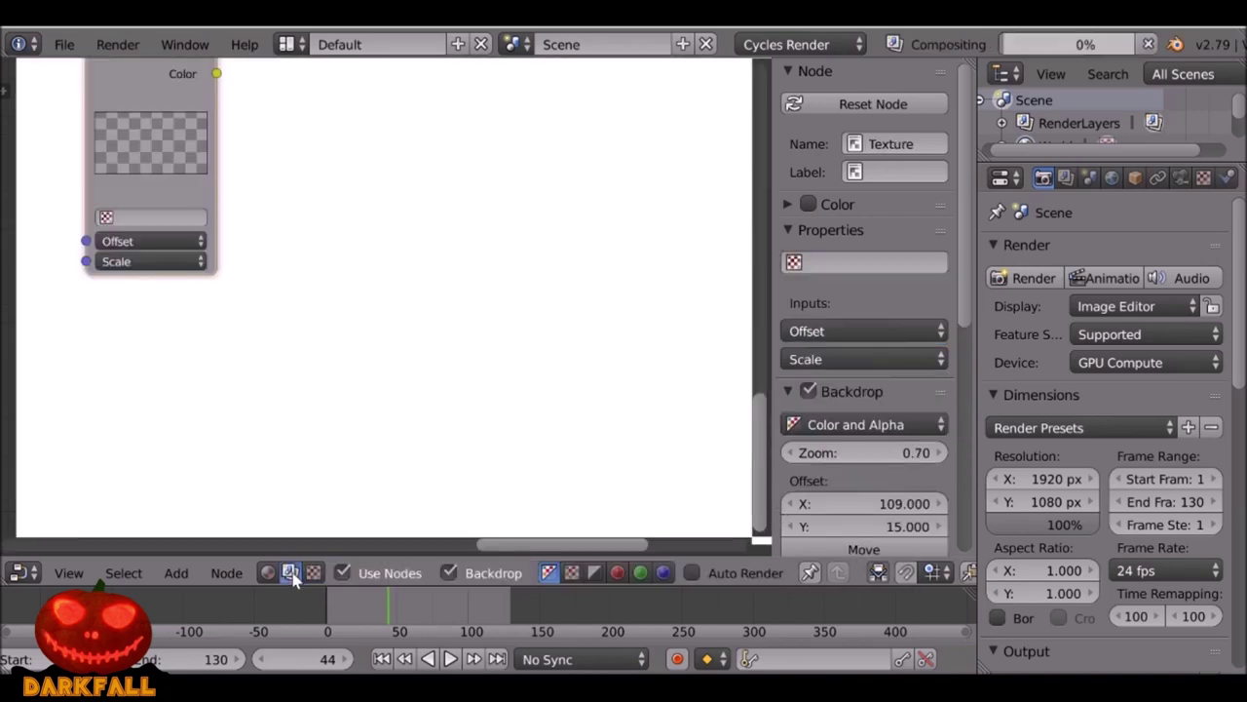
pyautogui.scroll(-3, 288, 400)
pyautogui.scroll(2, 347, 351)
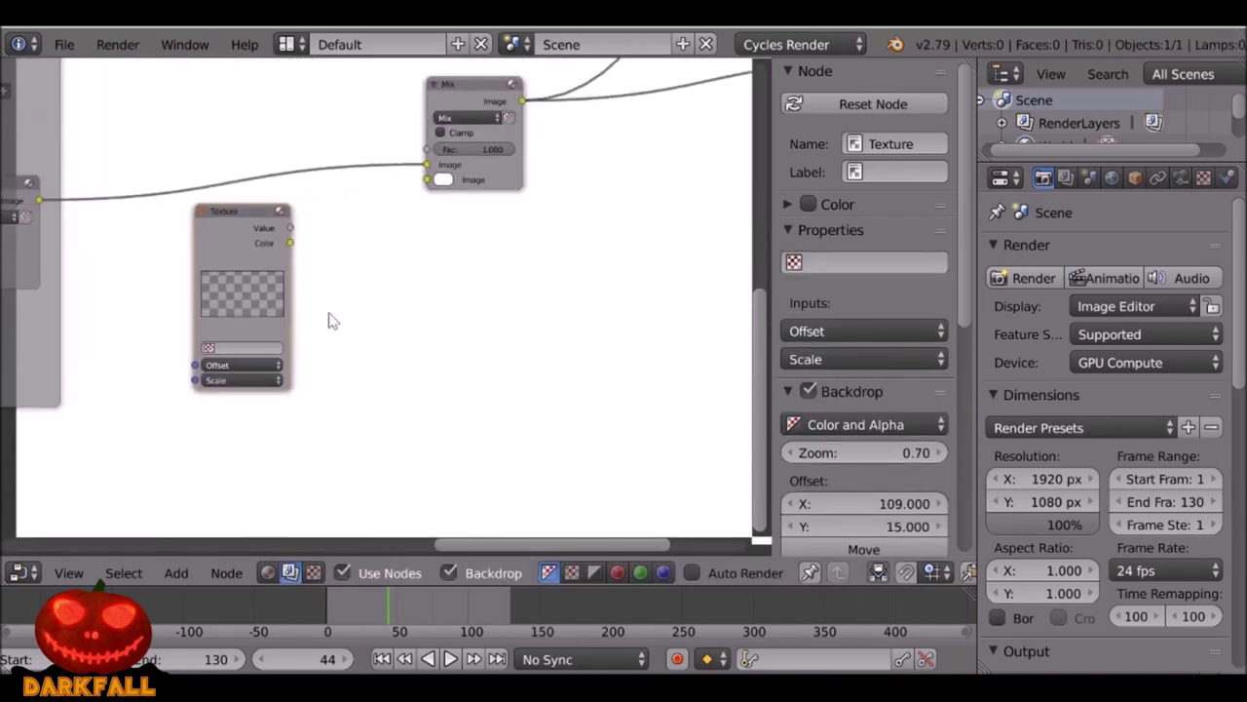
pyautogui.moveTo(261, 232); pyautogui.dragTo(271, 232)
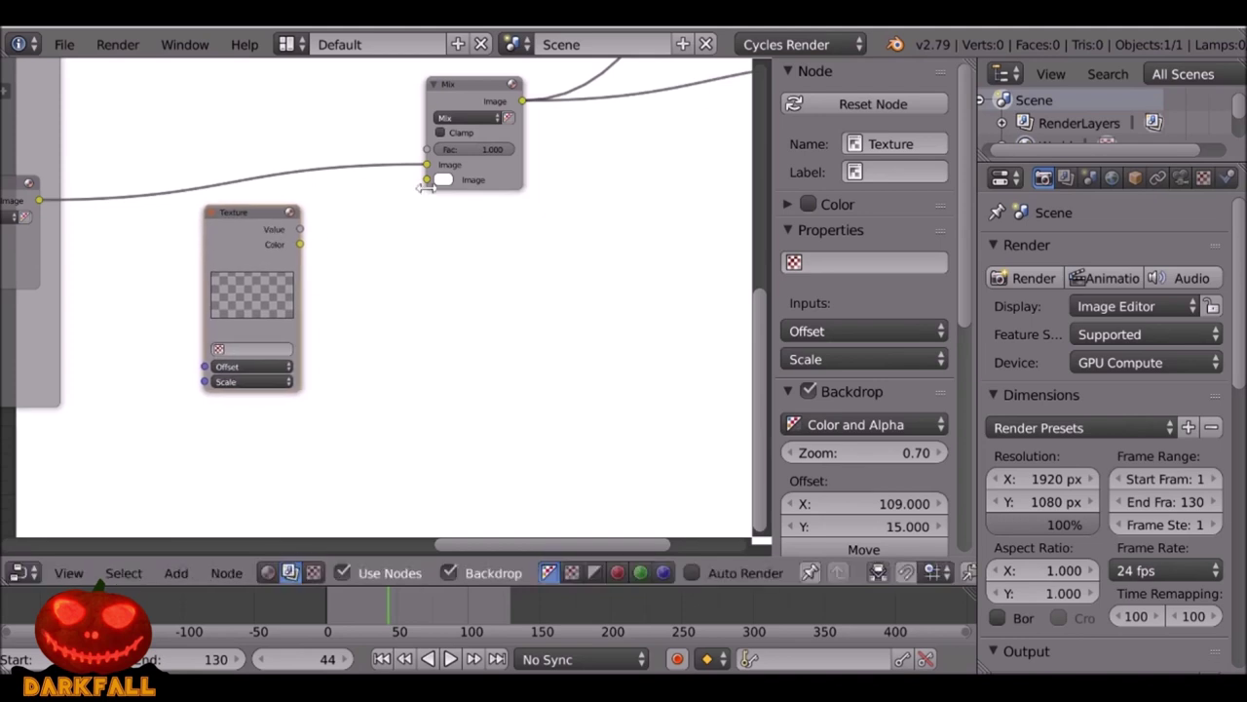
pyautogui.scroll(3, 302, 240)
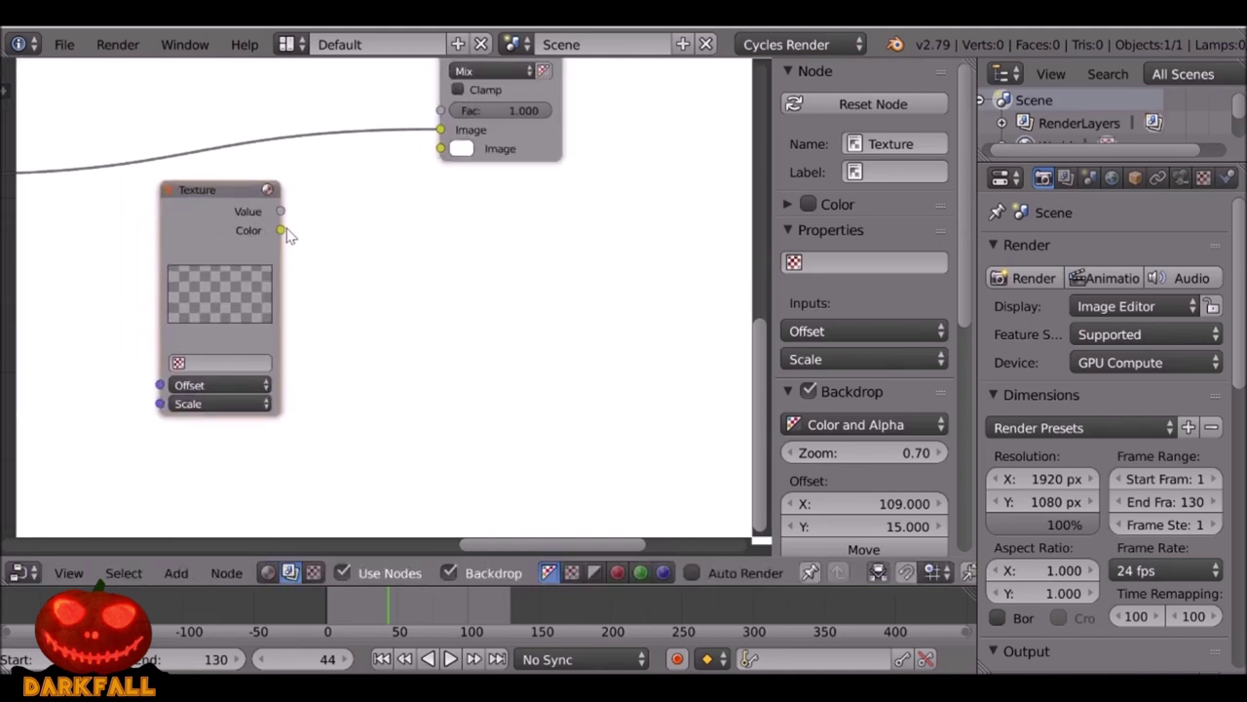
pyautogui.moveTo(285, 236); pyautogui.dragTo(446, 150)
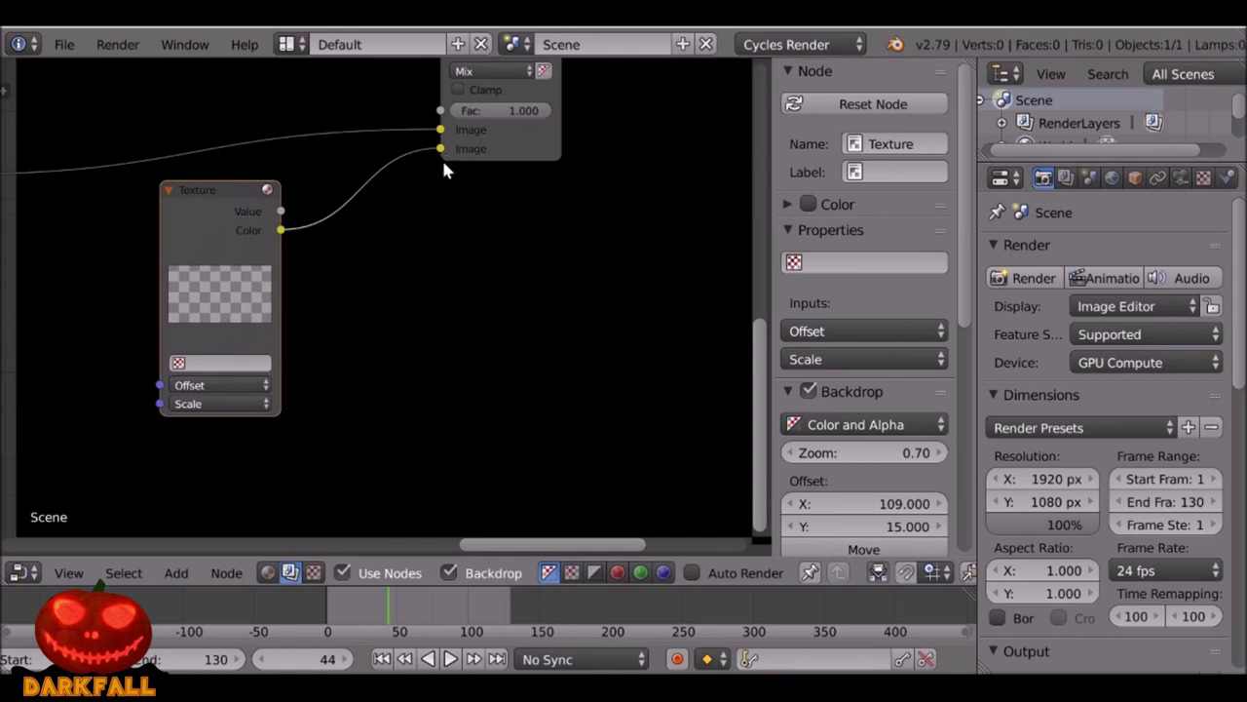
# Assign the SubSurfSkin texture to the compositor's Texture node.
pyautogui.moveTo(438, 197); pyautogui.dragTo(415, 285, button='middle')
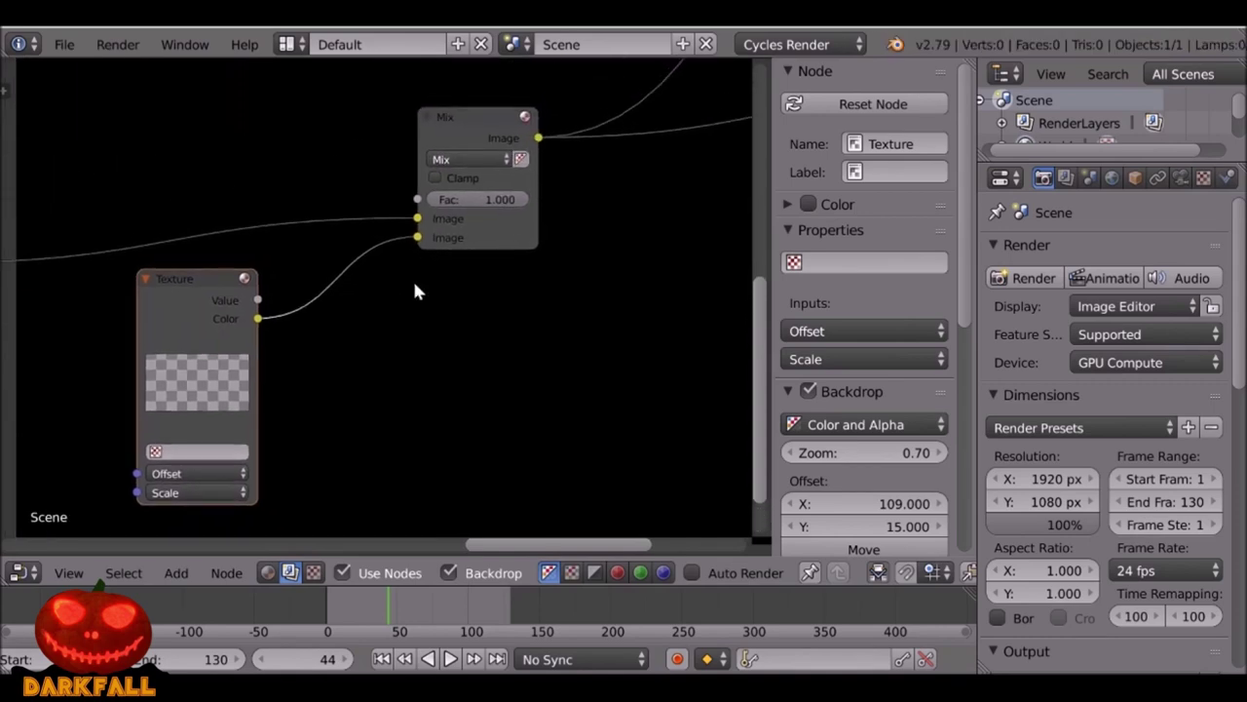
pyautogui.click(158, 450)
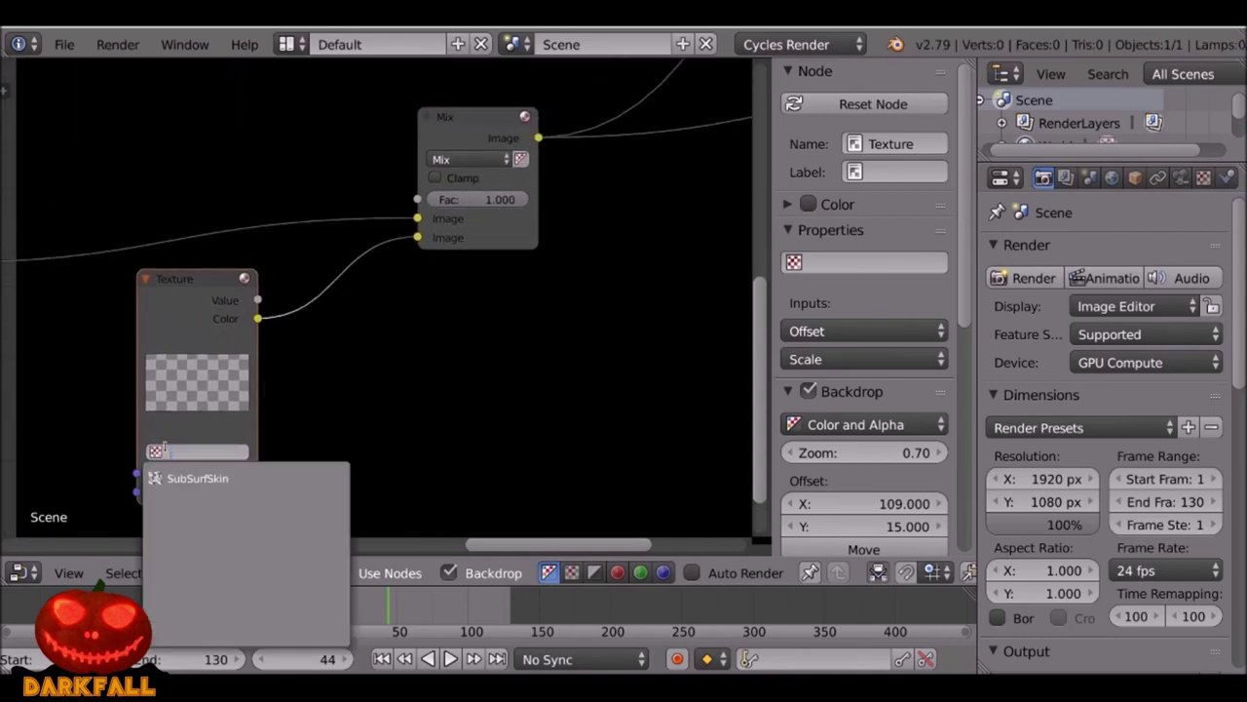
pyautogui.click(240, 479)
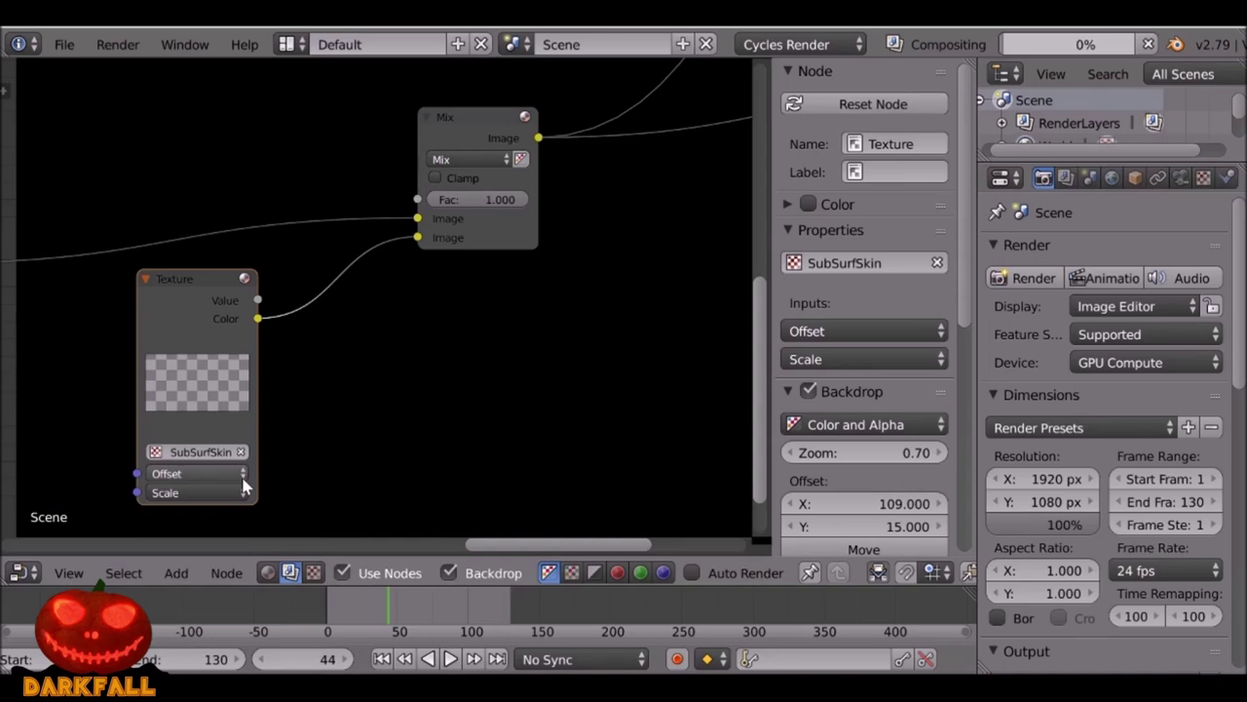
# Add a Mask node using the Cheek mask and link its Mask output to the new Mix node's Fac input.
pyautogui.scroll(-3, 432, 342)
pyautogui.hotkey('shift', 'a')
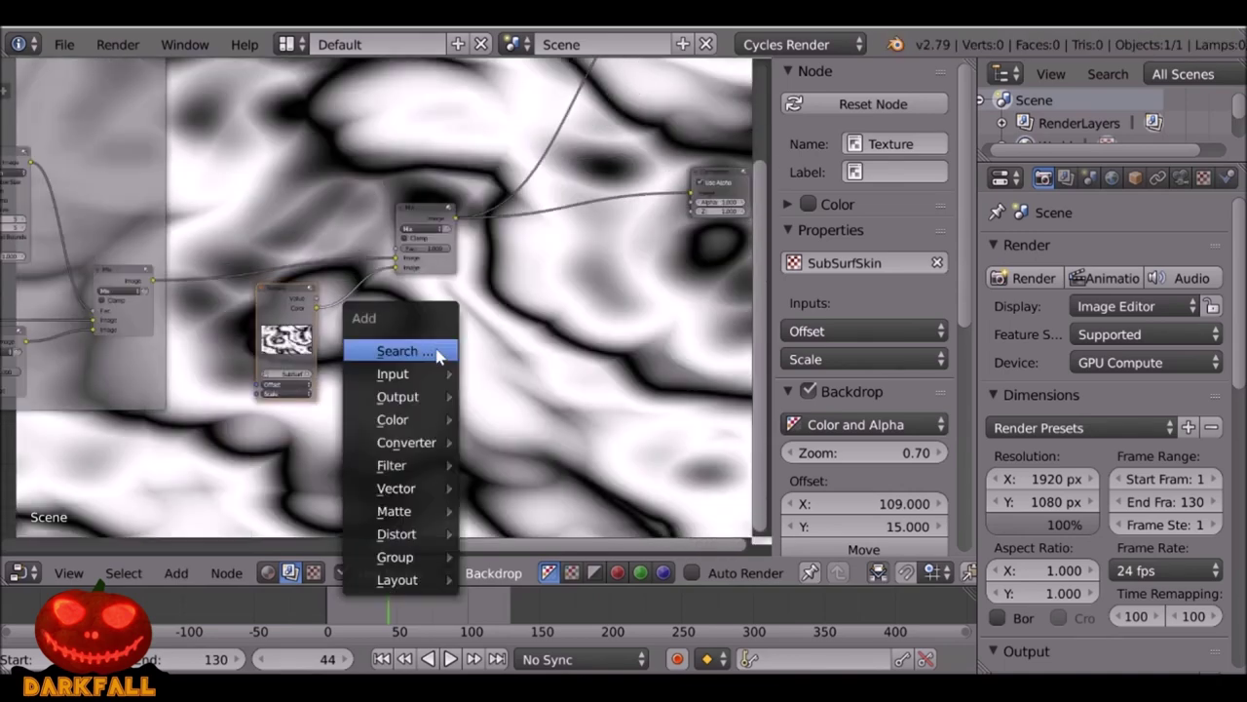
pyautogui.moveTo(416, 382)
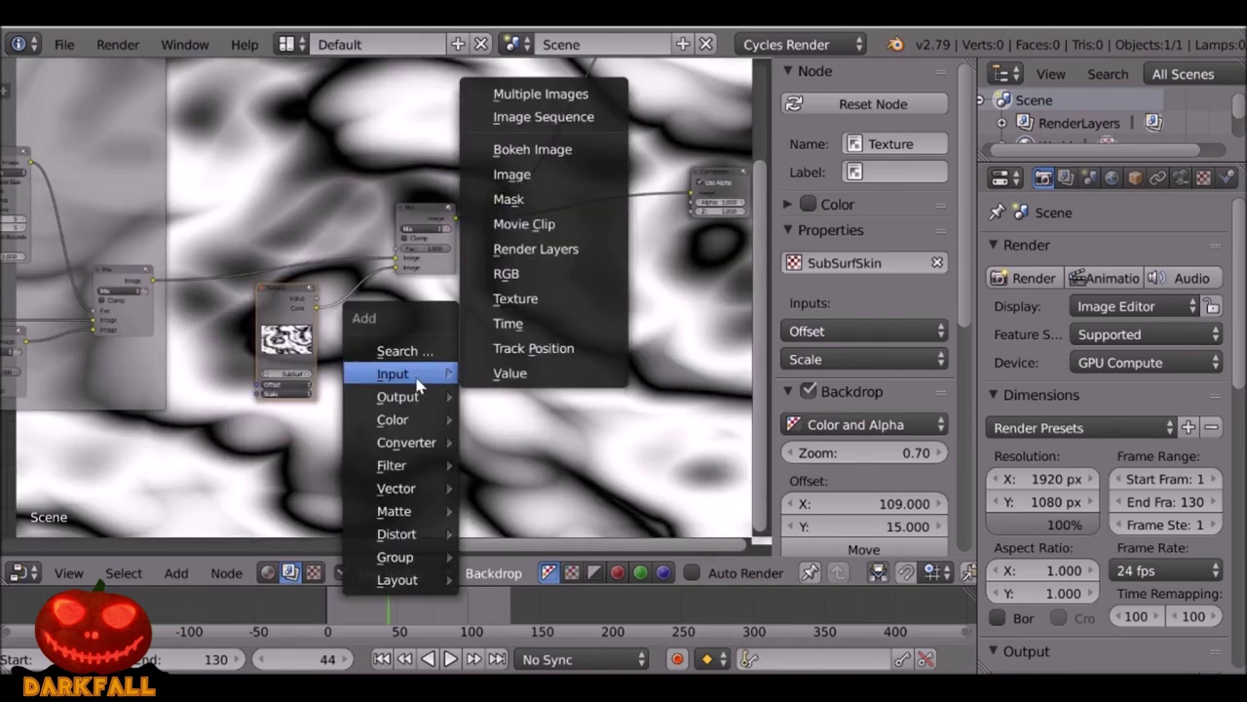
pyautogui.click(509, 199)
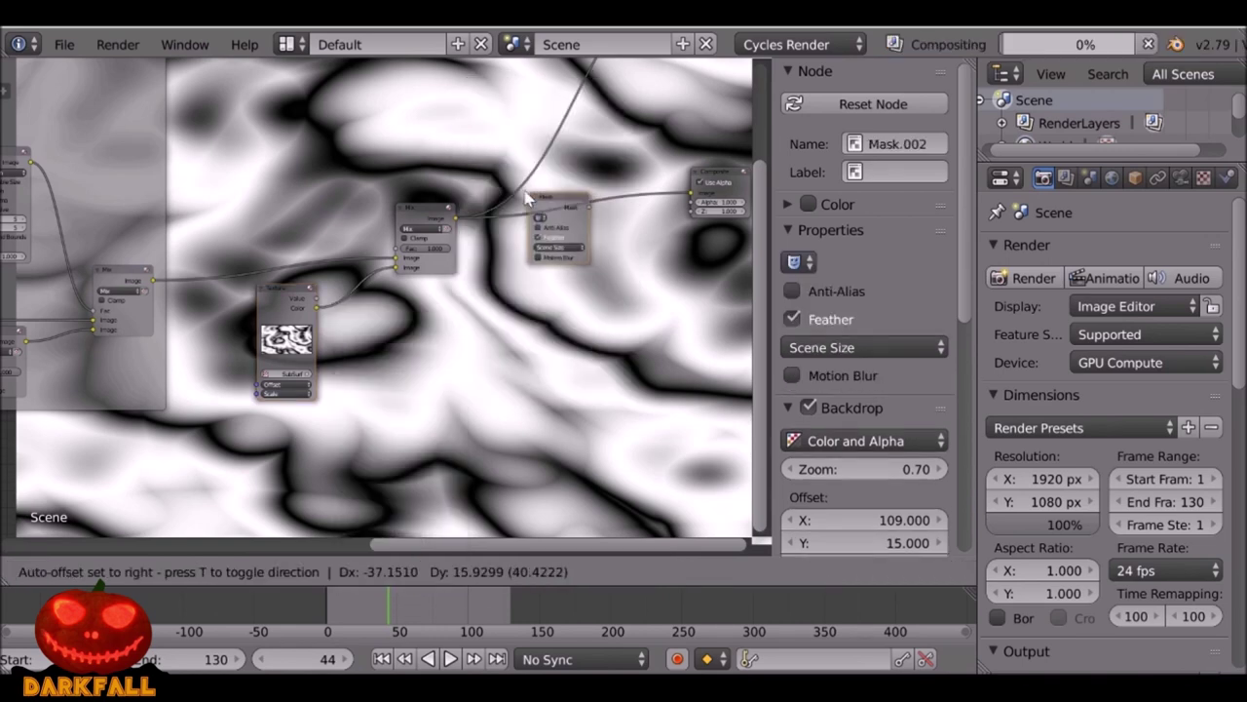
pyautogui.click(180, 111)
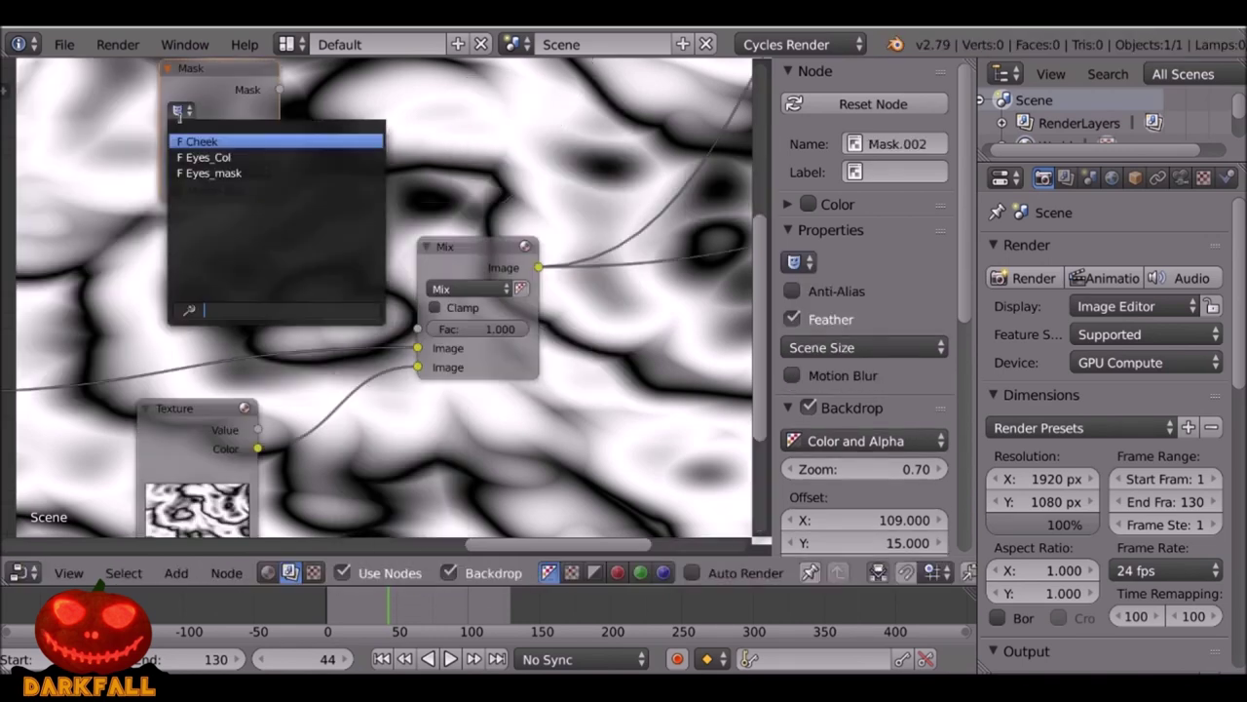
pyautogui.click(269, 139)
pyautogui.moveTo(280, 89); pyautogui.dragTo(417, 329)
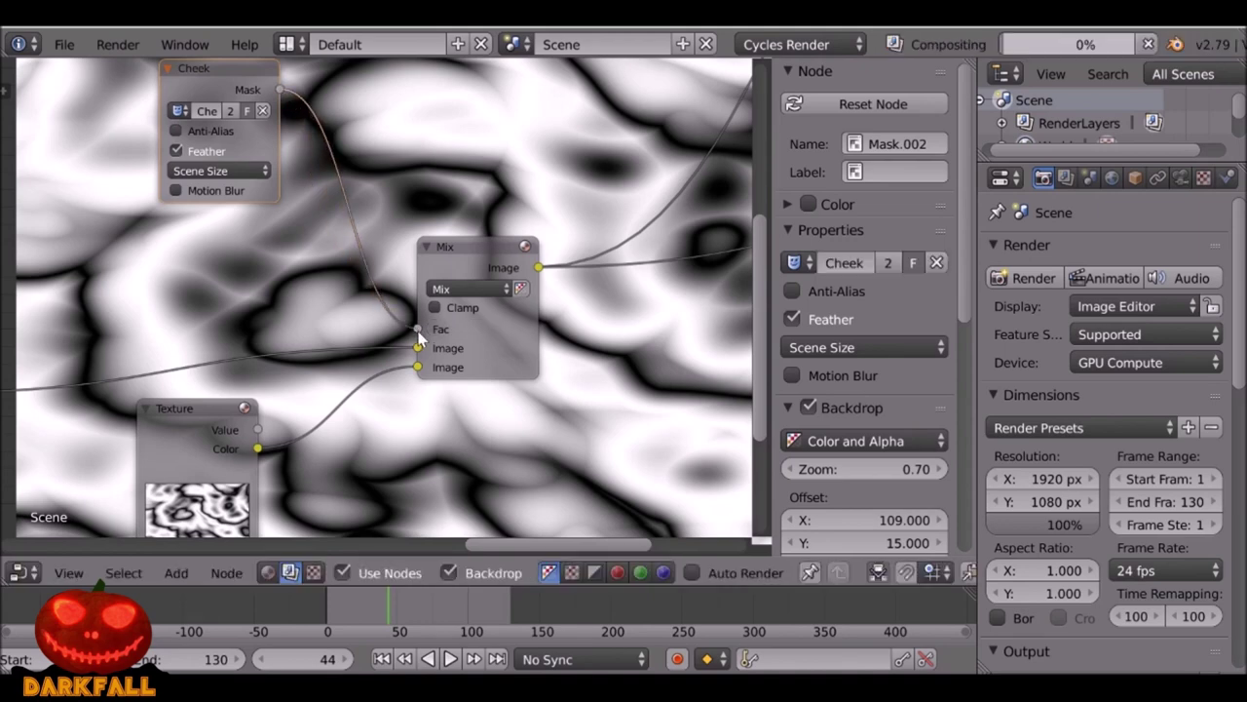
pyautogui.moveTo(455, 488); pyautogui.dragTo(384, 337, button='middle')
pyautogui.moveTo(452, 422); pyautogui.dragTo(501, 510, button='middle')
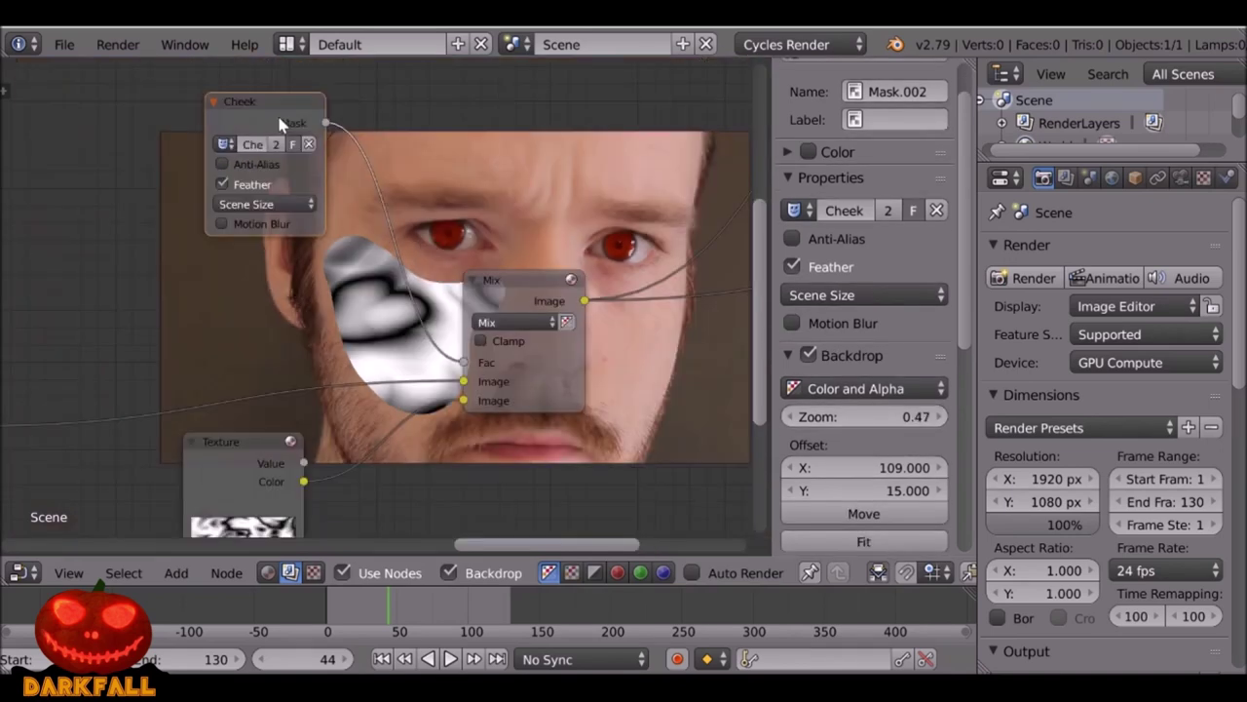
# Move the Cheek mask node aside and insert a Blur filter node between it and the Mix node's Fac input.
pyautogui.moveTo(278, 116); pyautogui.dragTo(190, 119)
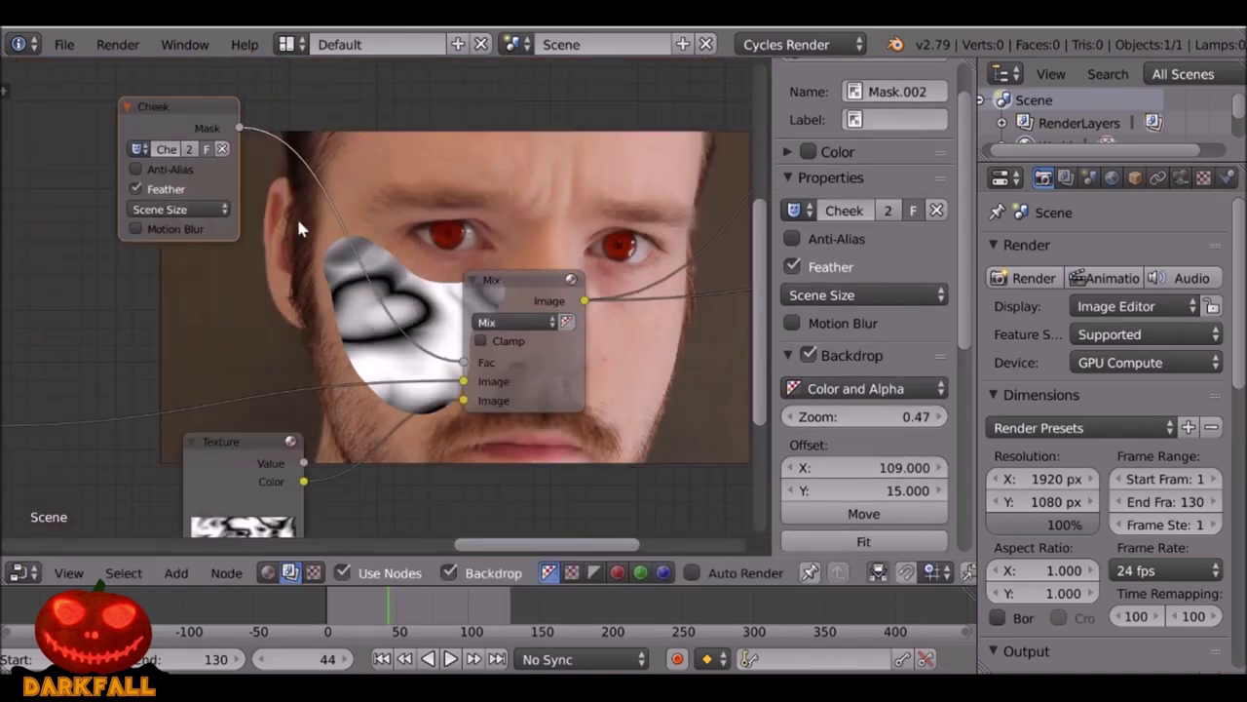
pyautogui.hotkey('shift', 'a')
pyautogui.moveTo(299, 223)
pyautogui.moveTo(261, 313)
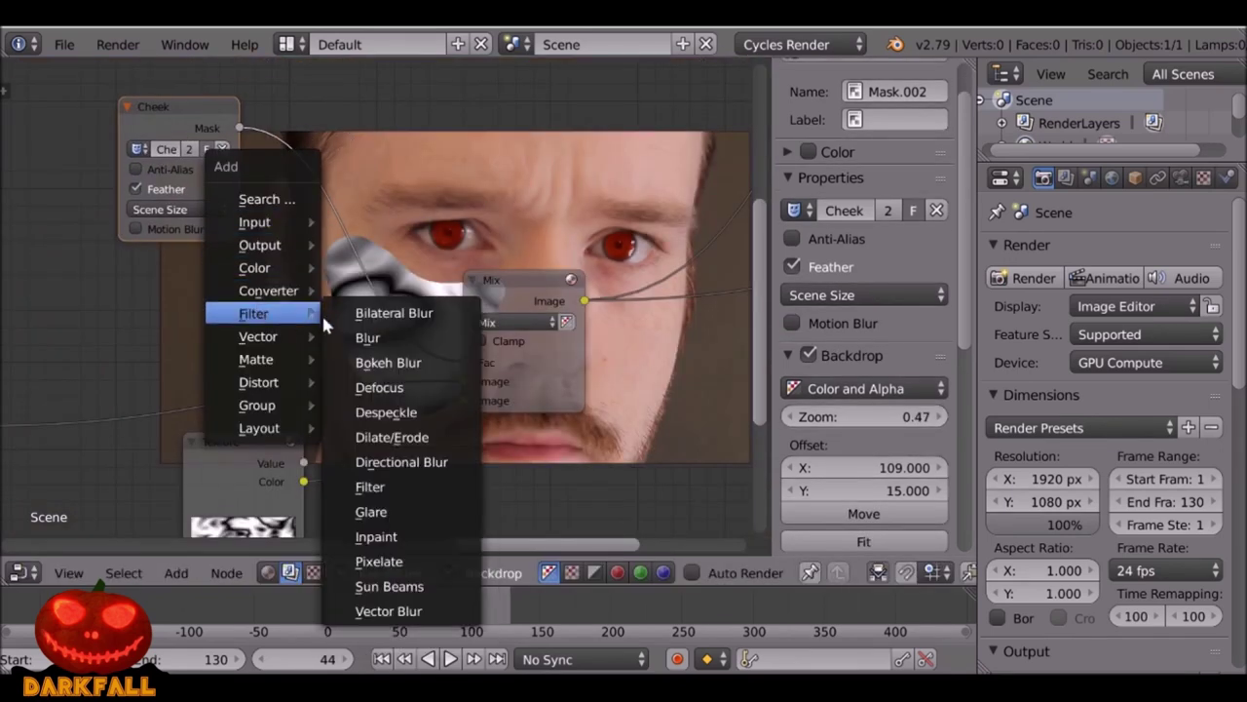
pyautogui.click(365, 338)
pyautogui.click(259, 96)
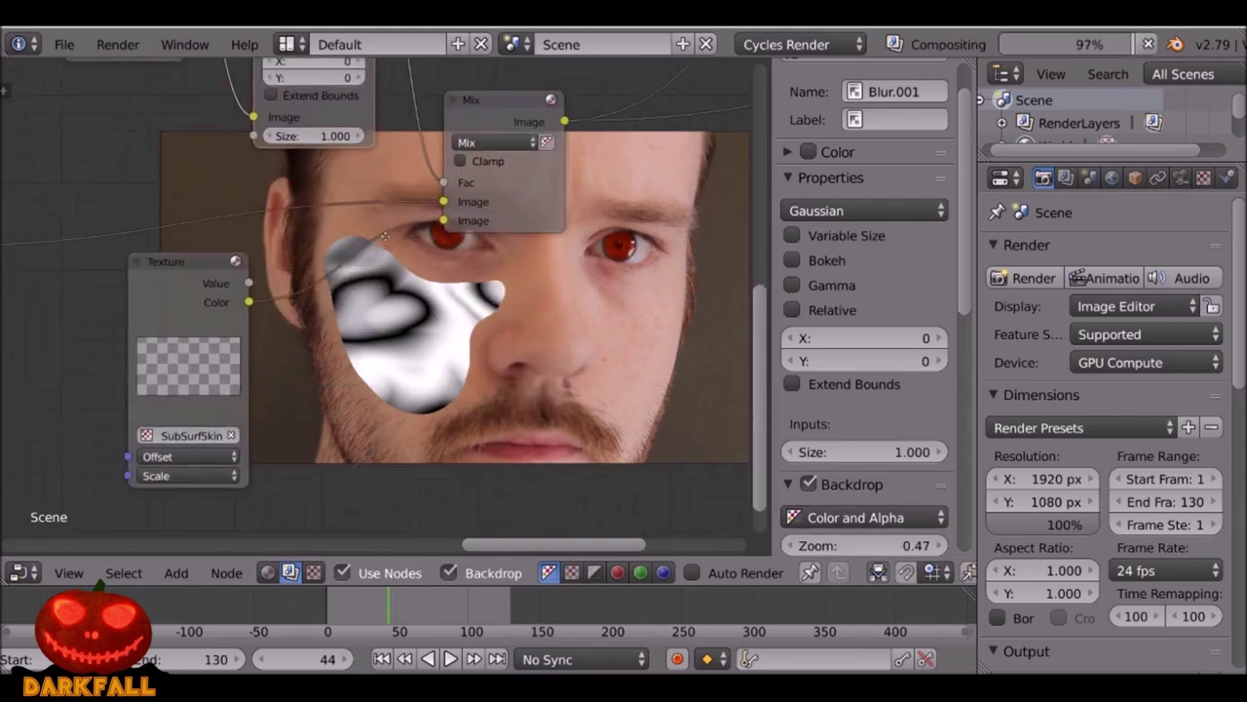
# Set the blend mode of the Mix node that combines the SubSurfSkin texture with the footage to Dodge.
pyautogui.moveTo(185, 261); pyautogui.dragTo(178, 254)
pyautogui.moveTo(312, 401); pyautogui.dragTo(285, 350, button='middle')
pyautogui.moveTo(423, 224); pyautogui.dragTo(387, 286, button='middle')
pyautogui.moveTo(471, 108); pyautogui.dragTo(453, 120)
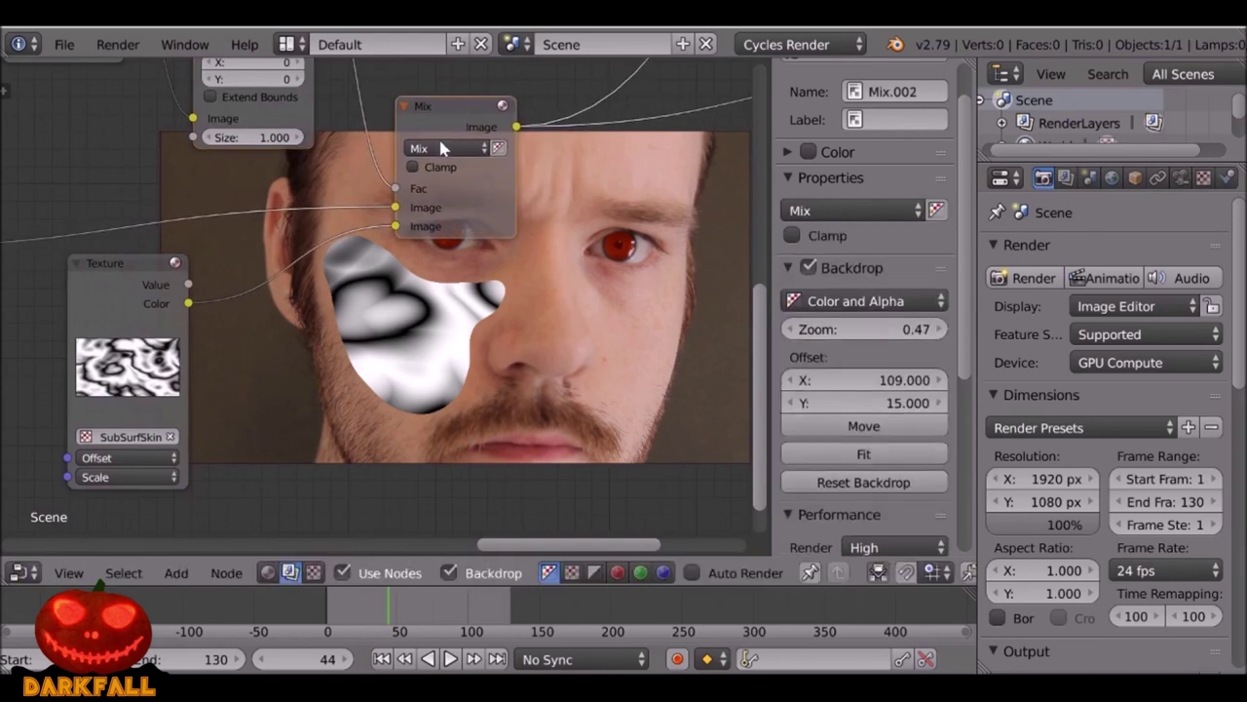
pyautogui.click(443, 148)
pyautogui.click(466, 358)
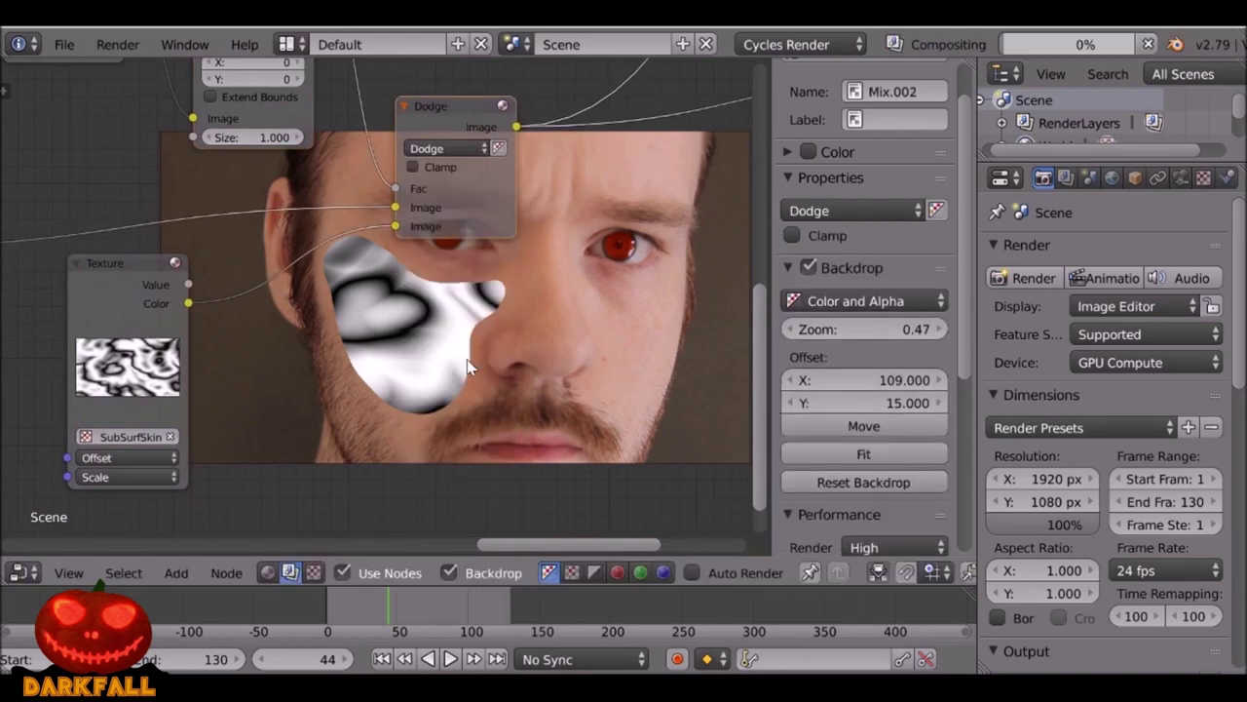
pyautogui.moveTo(473, 213); pyautogui.dragTo(486, 308, button='middle')
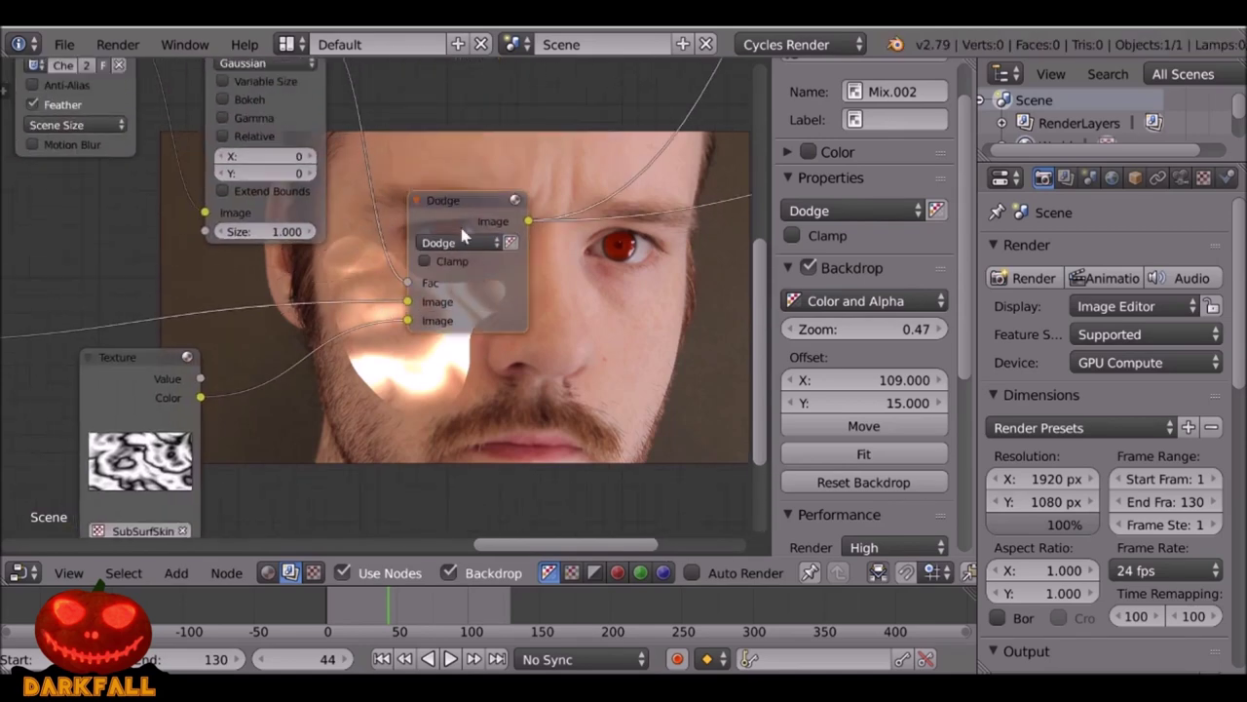
# Shift the SubSurfSkin texture's offset and reposition the Texture node.
pyautogui.moveTo(196, 447); pyautogui.dragTo(231, 311, button='middle')
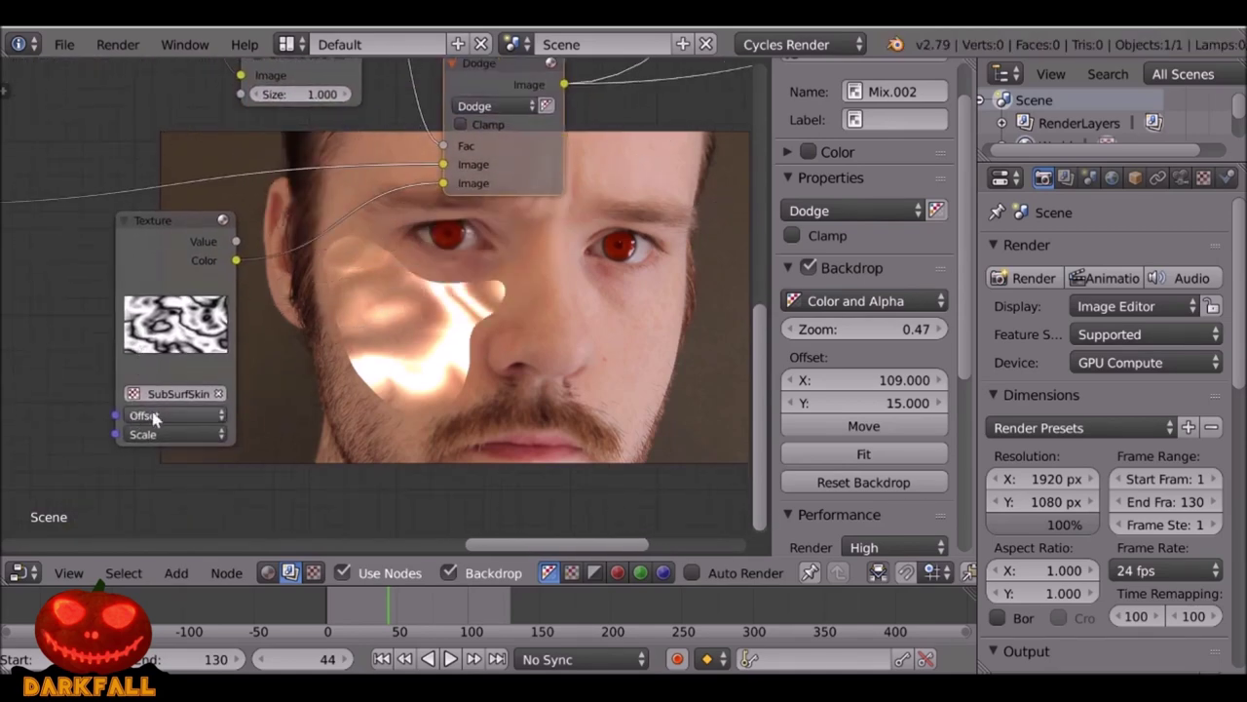
pyautogui.click(178, 415)
pyautogui.moveTo(192, 440); pyautogui.dragTo(181, 440)
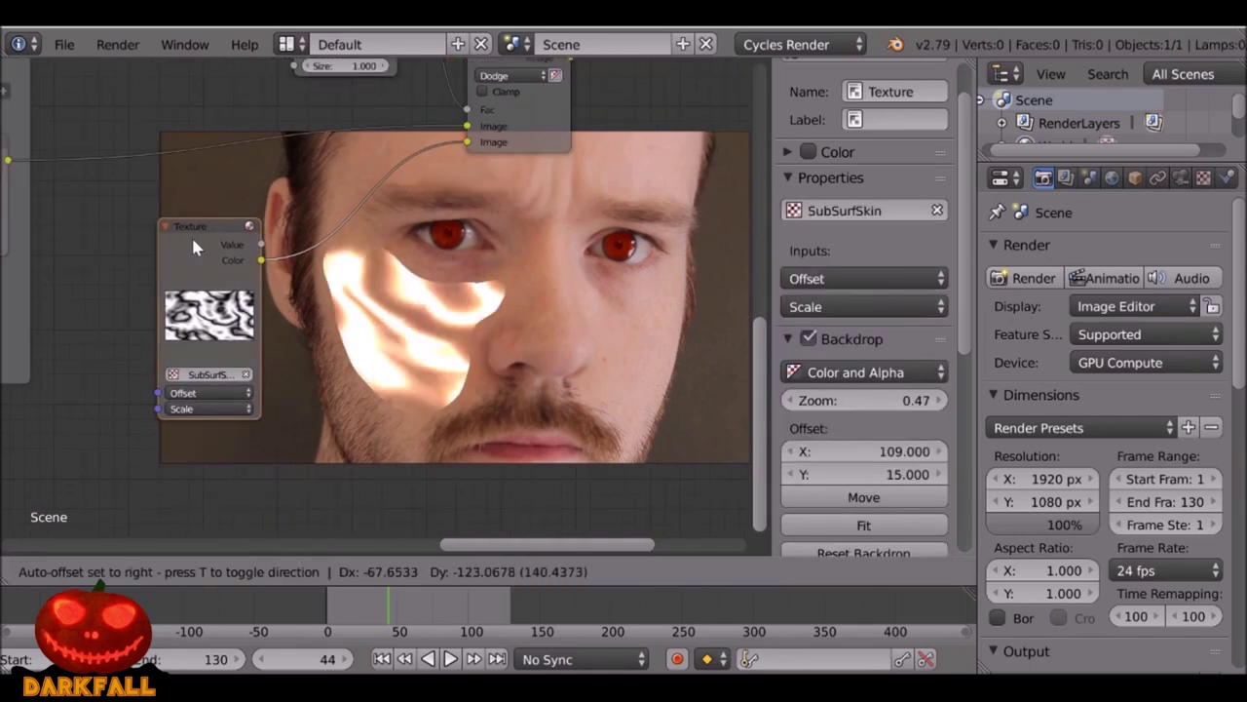
pyautogui.moveTo(191, 235); pyautogui.dragTo(191, 236)
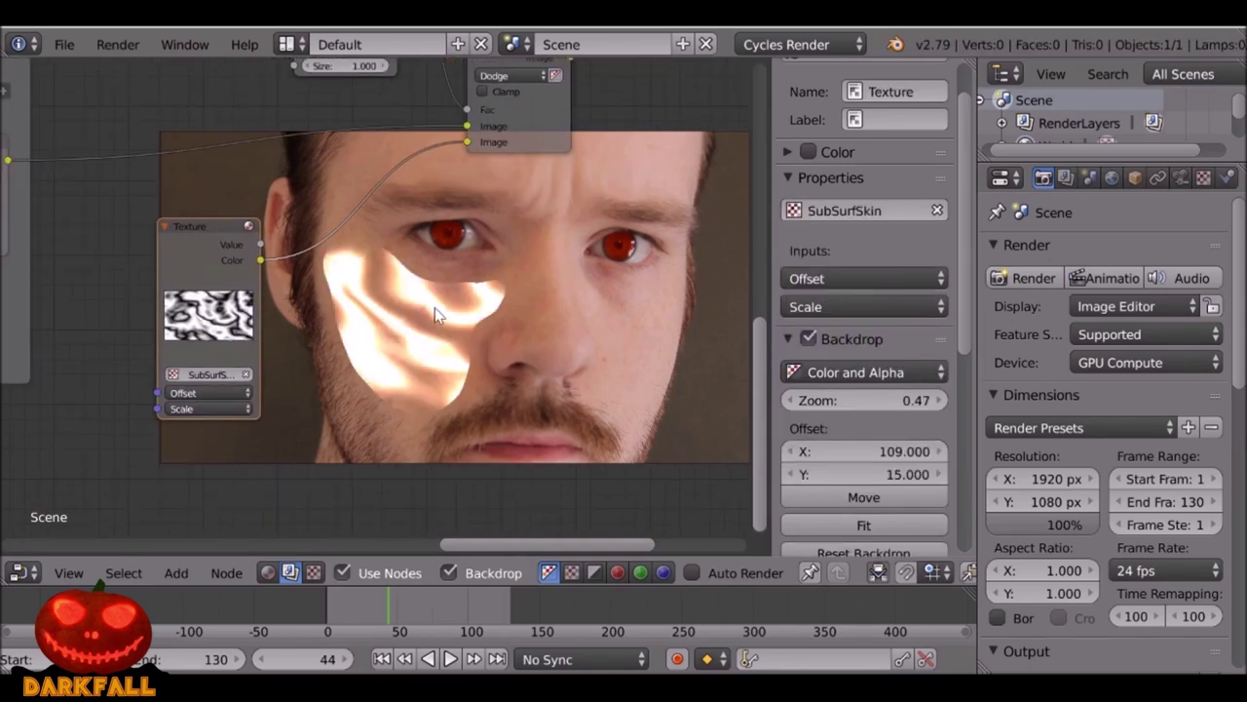
# Insert an RGB Curves node on the link between the Texture node's Color output and the Dodge node.
pyautogui.hotkey('shift', 'a')
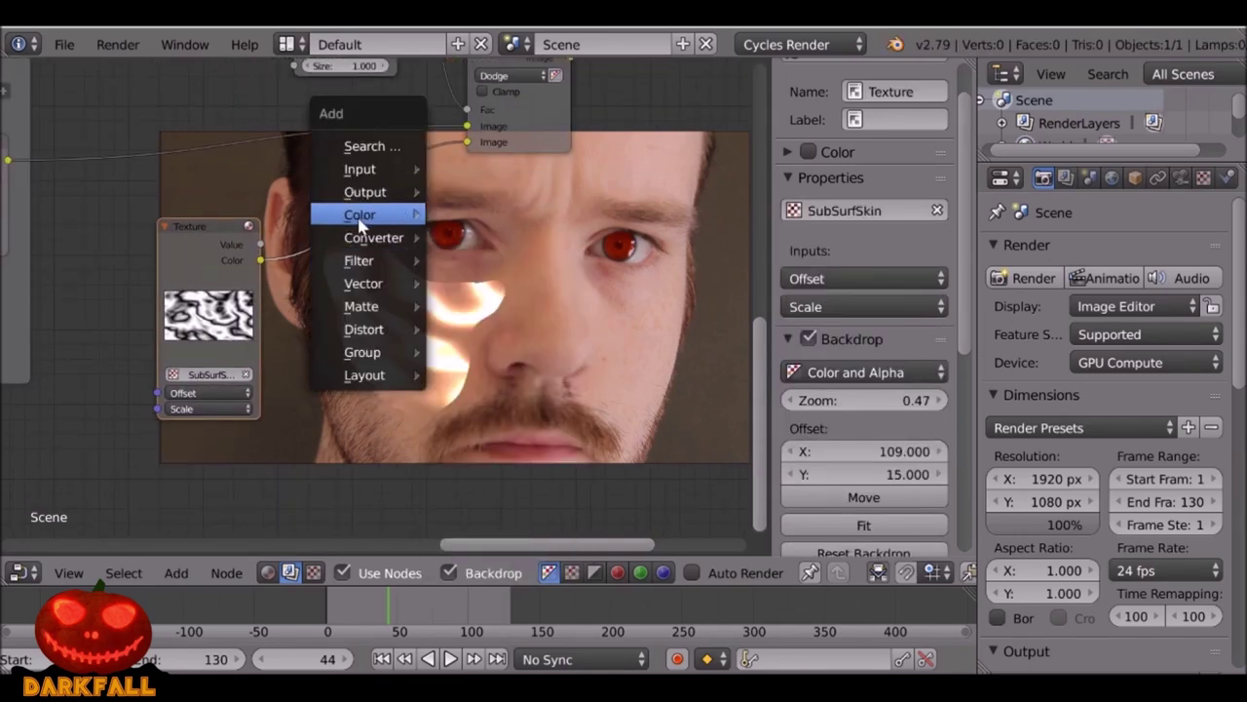
pyautogui.moveTo(360, 224)
pyautogui.click(531, 438)
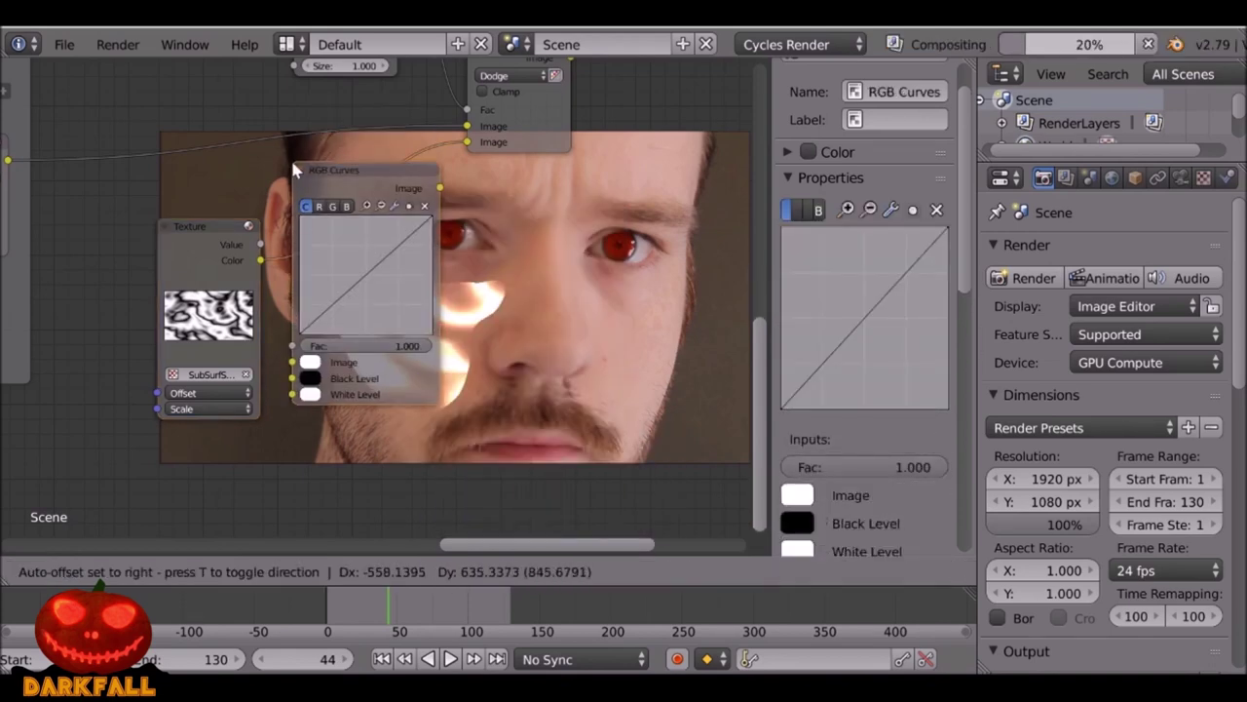
pyautogui.click(291, 157)
pyautogui.scroll(2, 314, 264)
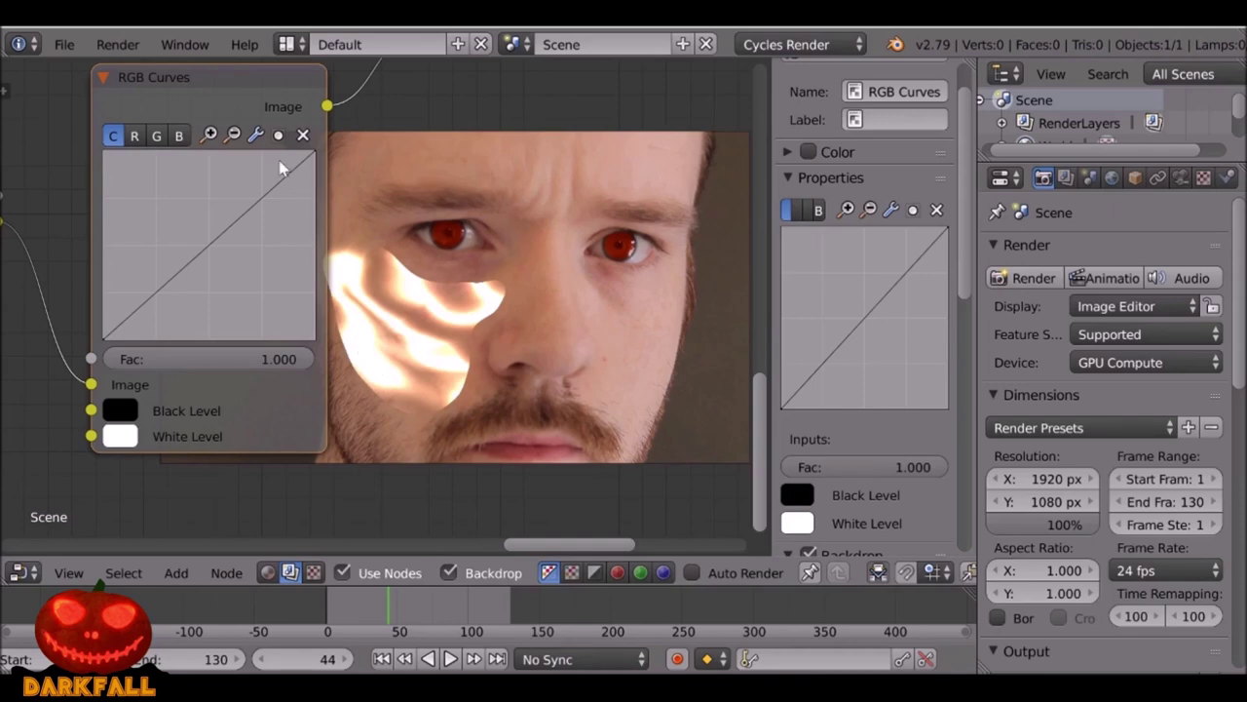
# Lower the RGB Curves end point to about Y 0.889 and add a midpoint at about X 0.482, Y 0.525.
pyautogui.moveTo(315, 159); pyautogui.dragTo(317, 186)
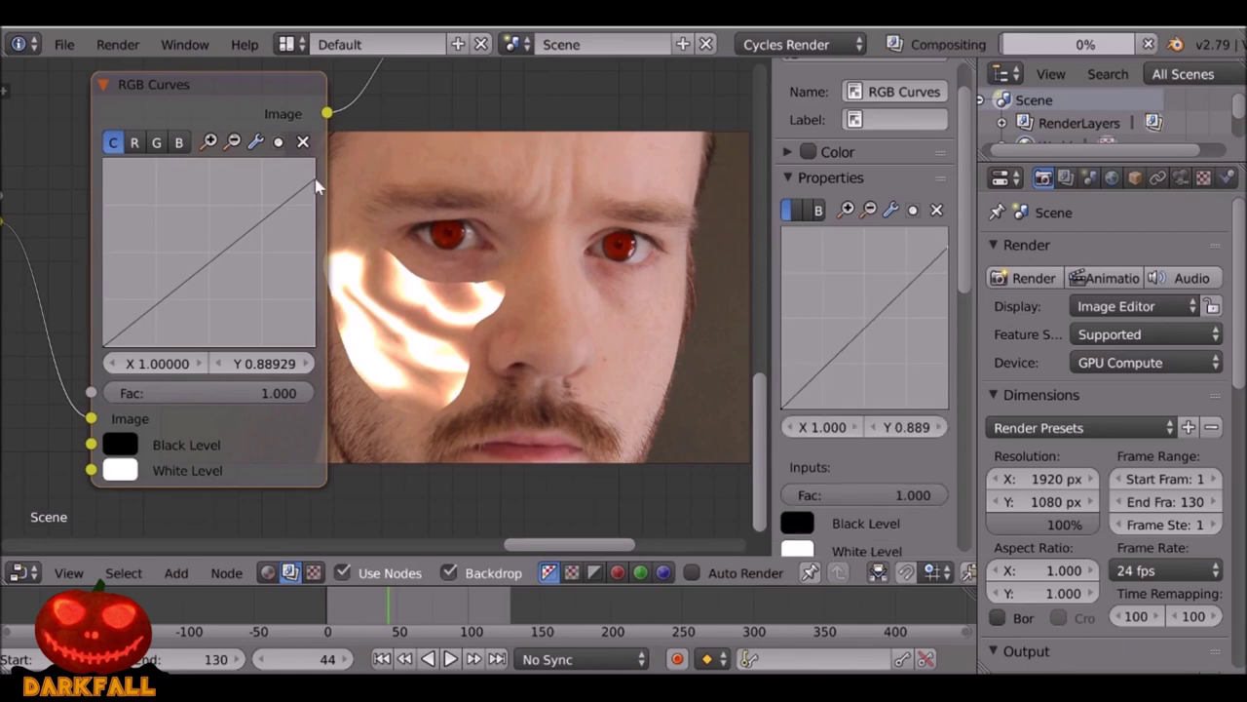
pyautogui.moveTo(416, 309); pyautogui.dragTo(380, 299, button='middle')
pyautogui.moveTo(181, 252); pyautogui.dragTo(168, 237)
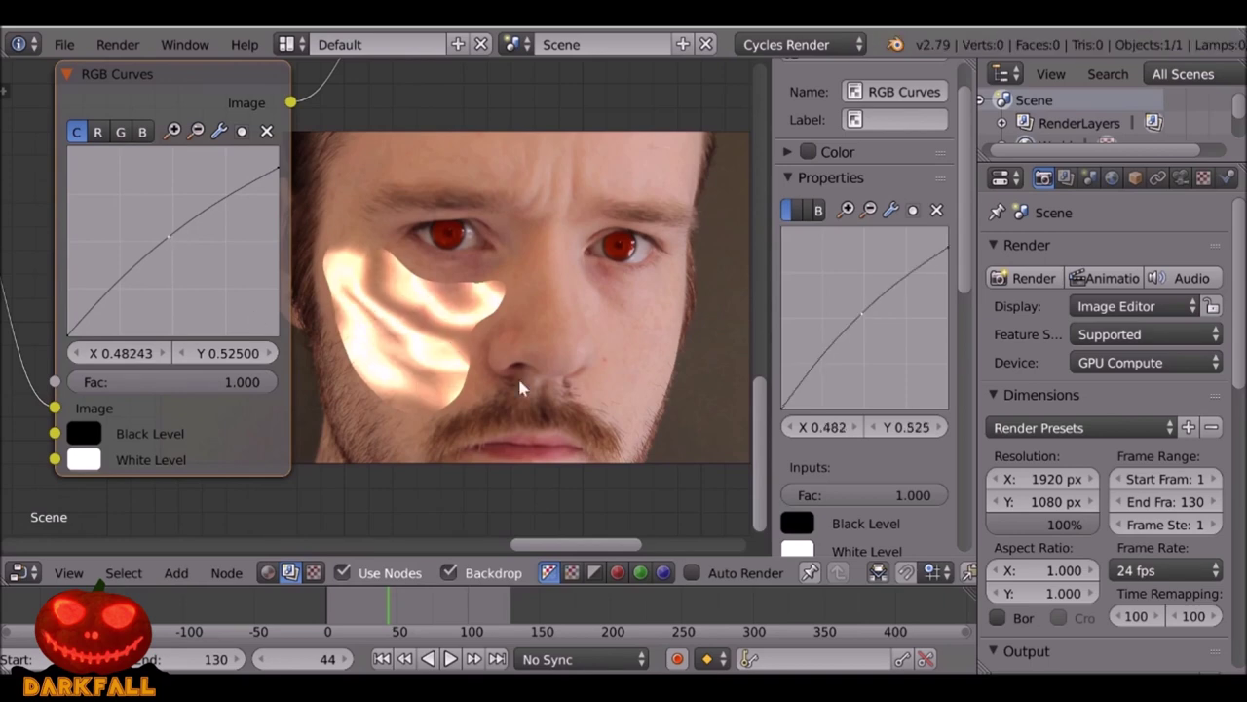
pyautogui.moveTo(422, 166); pyautogui.dragTo(448, 275, button='middle')
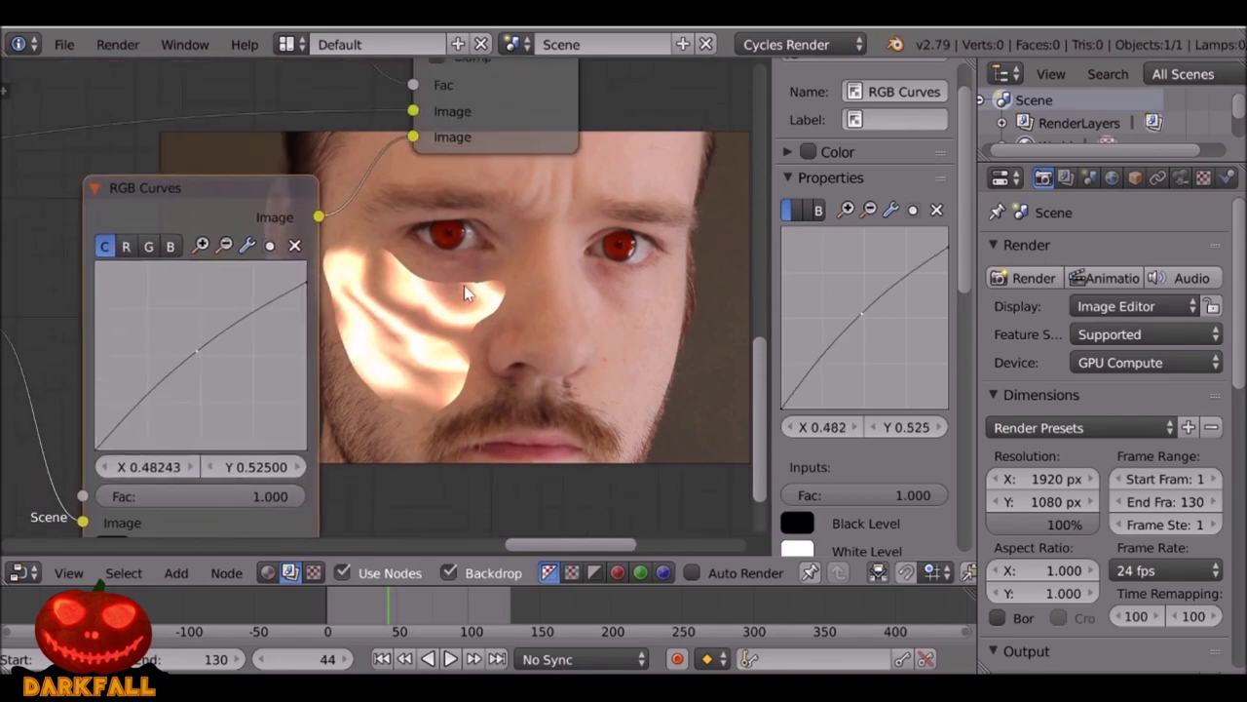
# Switch to the Movie Clip Editor, scale the Cheek mask spline by about 1.092 and move it slightly upward.
pyautogui.click(21, 573)
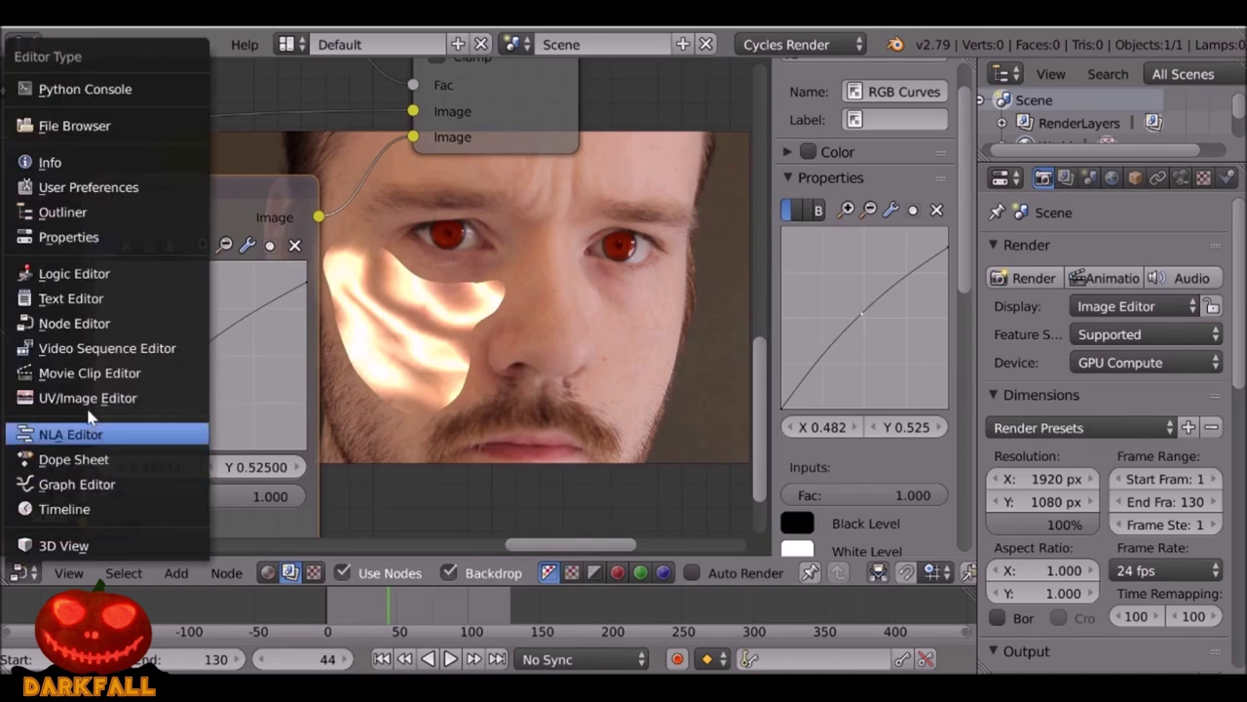
pyautogui.click(94, 370)
pyautogui.scroll(4, 429, 345)
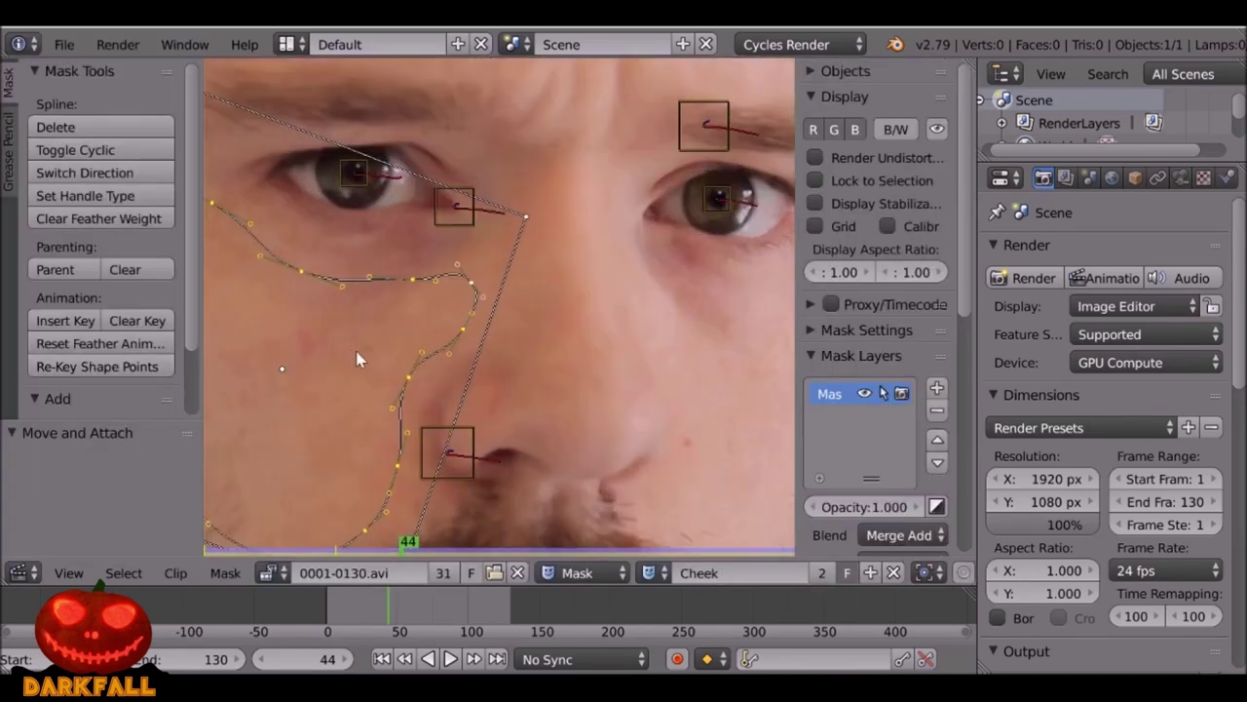
pyautogui.moveTo(355, 350); pyautogui.dragTo(500, 366, button='middle')
pyautogui.scroll(-2, 510, 353)
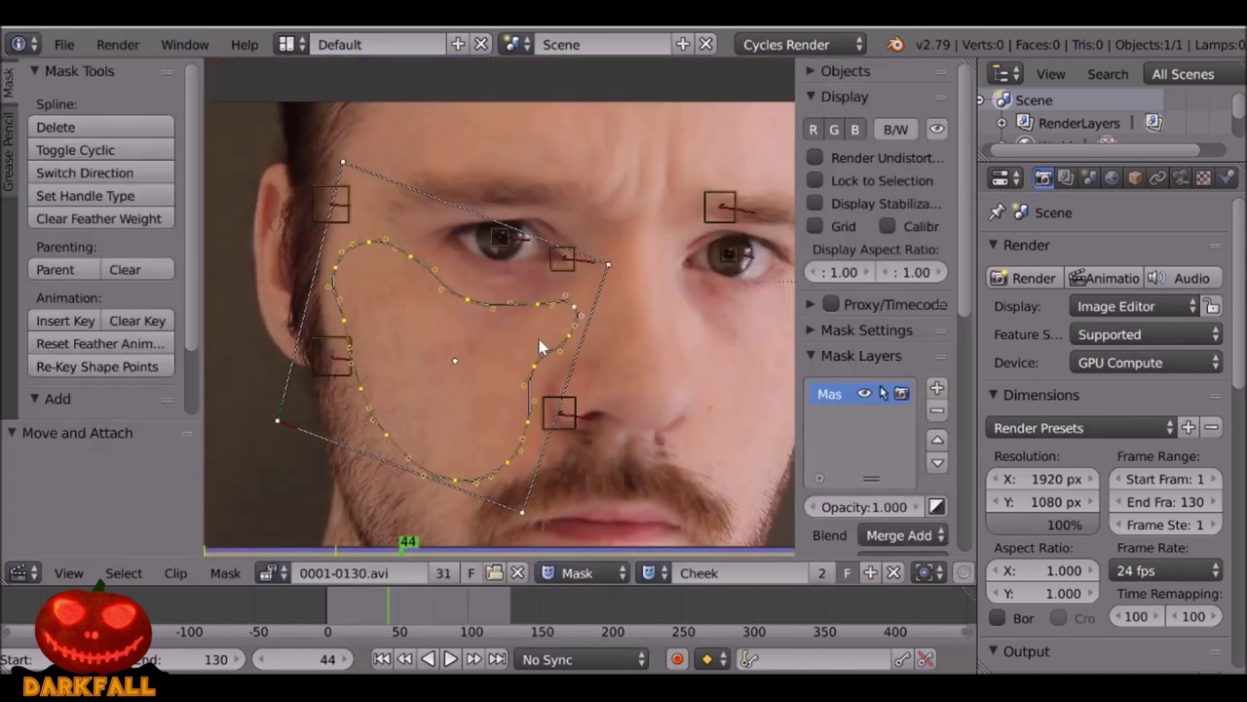
pyautogui.press('s')
pyautogui.click(591, 336)
pyautogui.press('g')
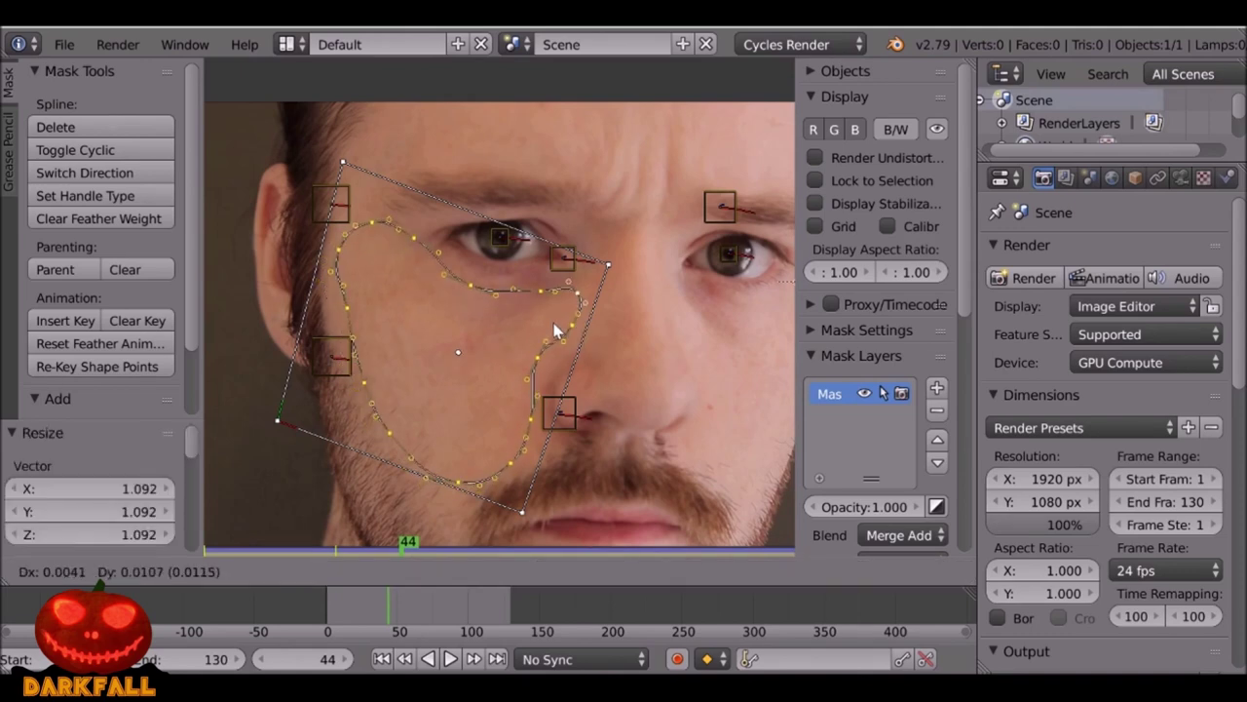
pyautogui.click(553, 328)
# Return to the compositing nodes and set the cheek mask's Blur node to 100 in both X and Y.
pyautogui.click(23, 572)
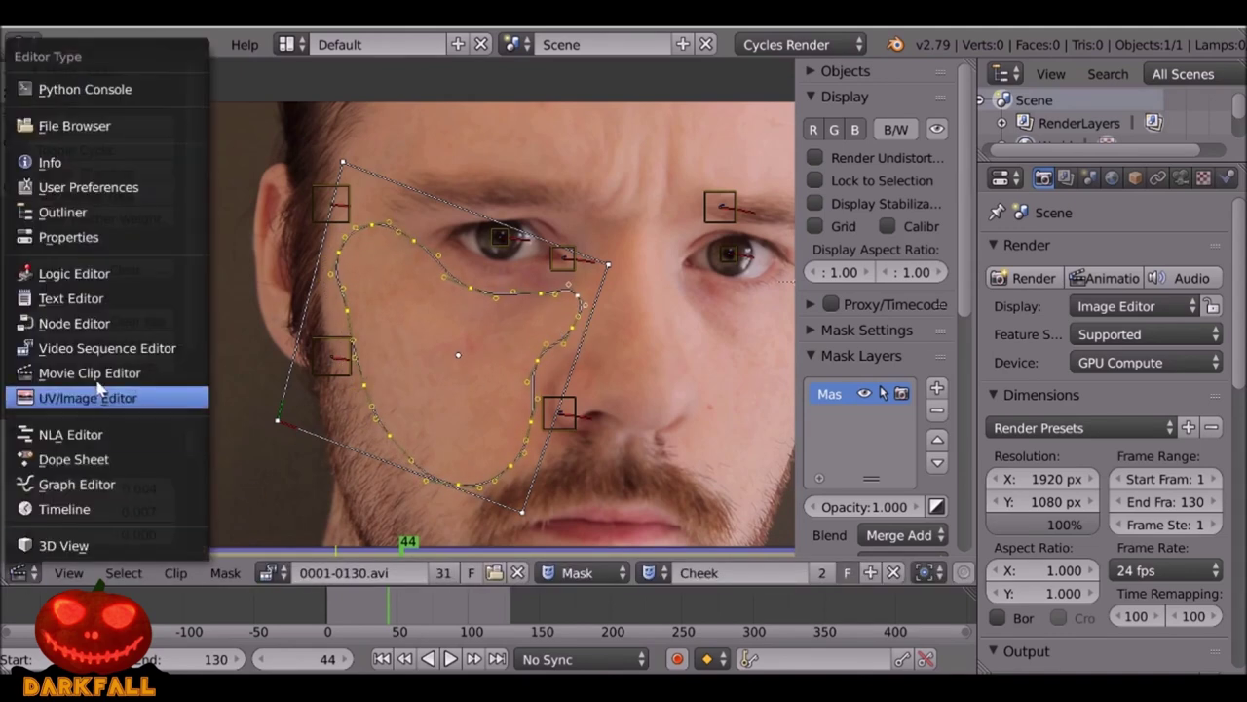
pyautogui.click(88, 324)
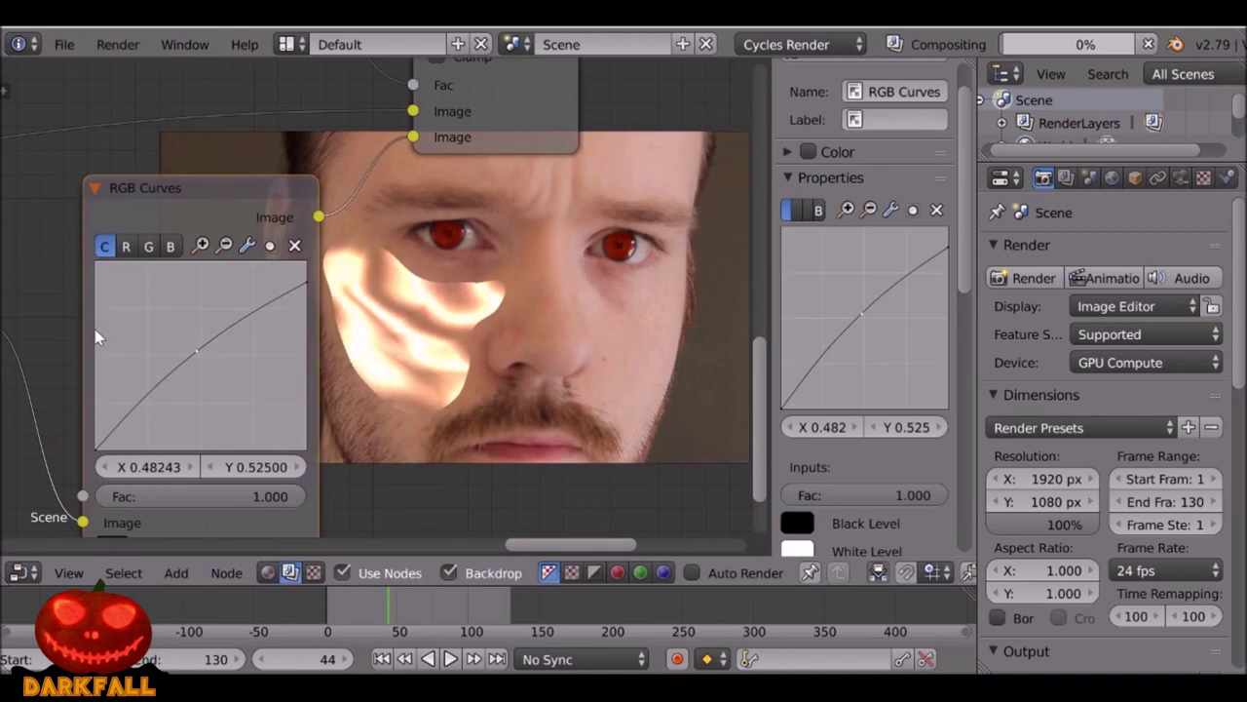
pyautogui.scroll(-1, 388, 368)
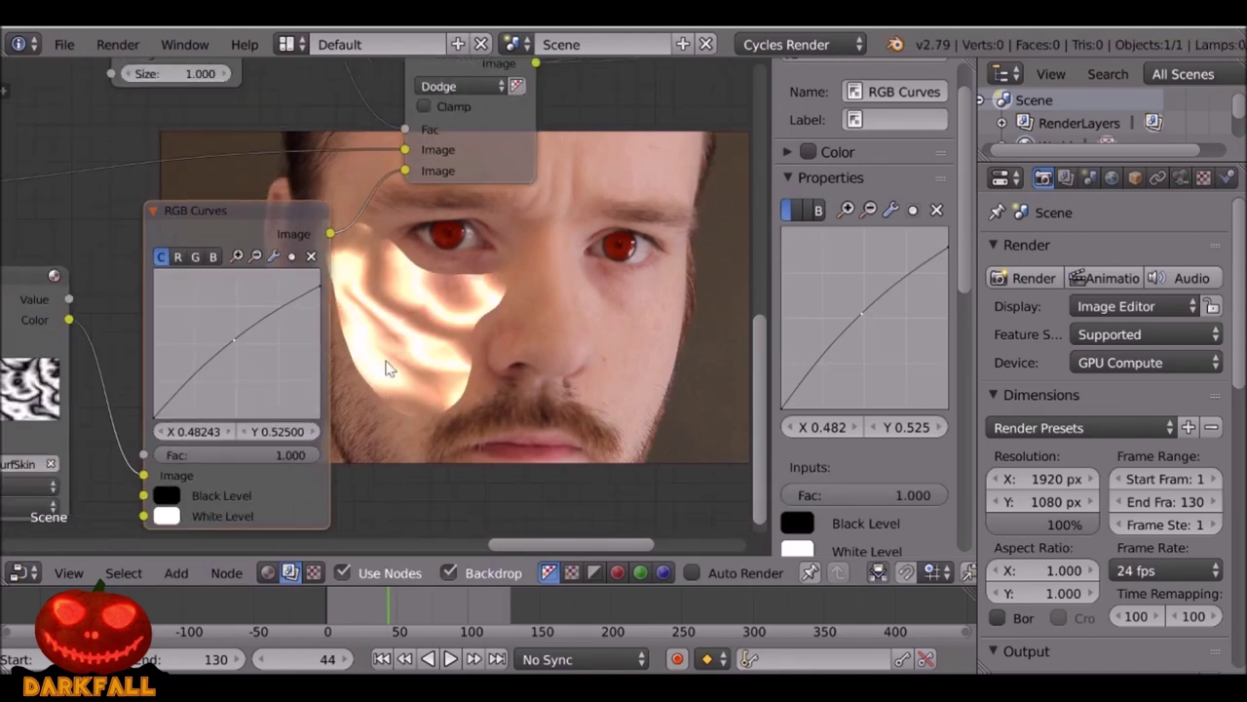
pyautogui.moveTo(319, 228); pyautogui.dragTo(331, 353, button='middle')
pyautogui.moveTo(232, 152); pyautogui.dragTo(247, 246, button='middle')
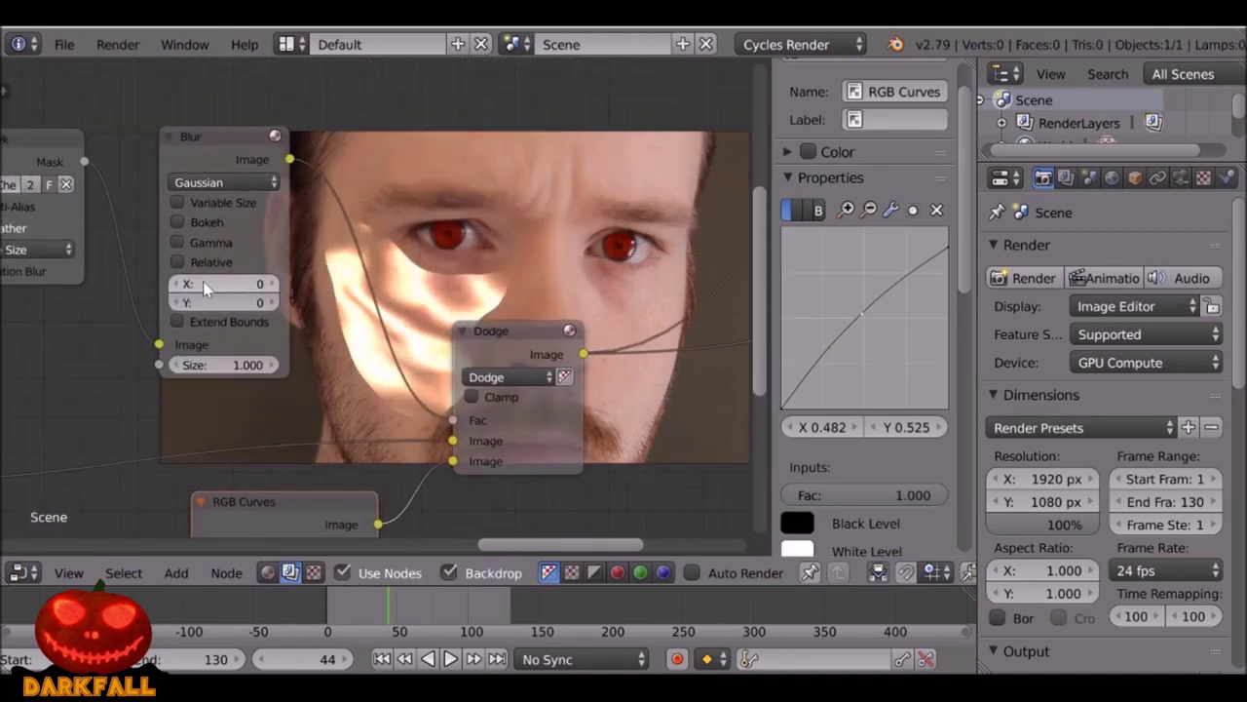
pyautogui.click(224, 283)
pyautogui.write('100')
pyautogui.press('Return')
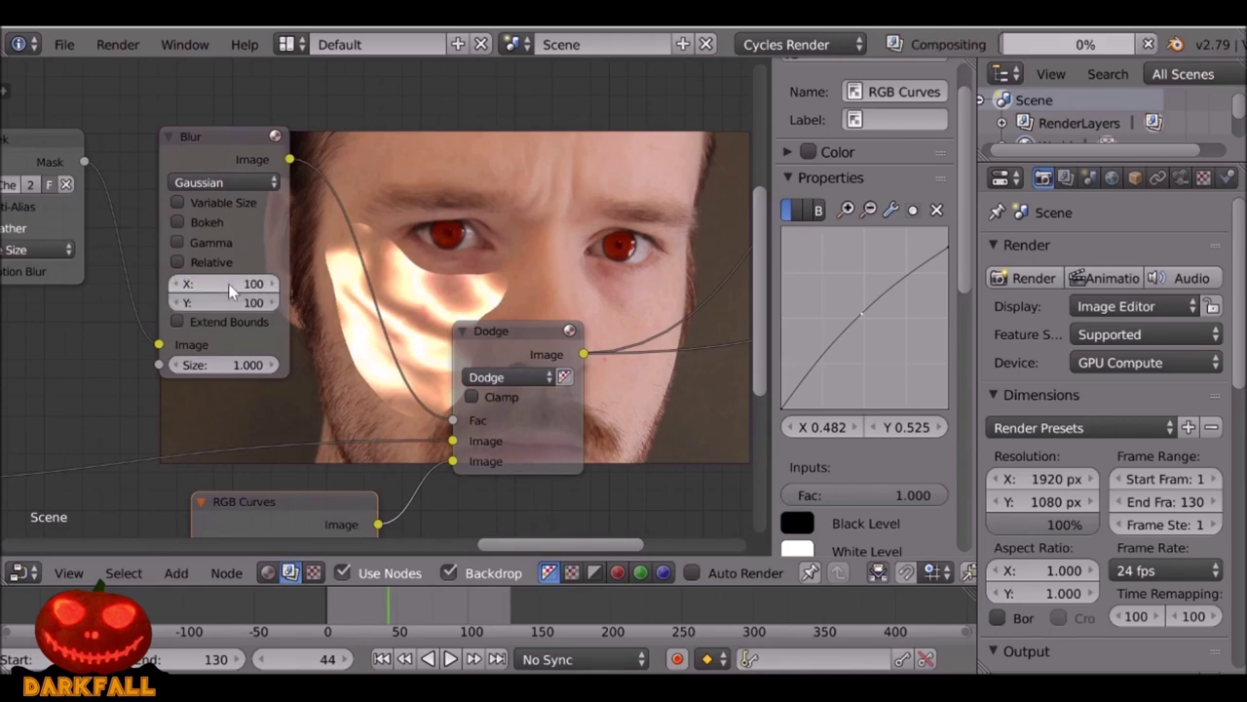
# Enable Clamp on the Dodge node.
pyautogui.moveTo(460, 264); pyautogui.dragTo(297, 351, button='middle')
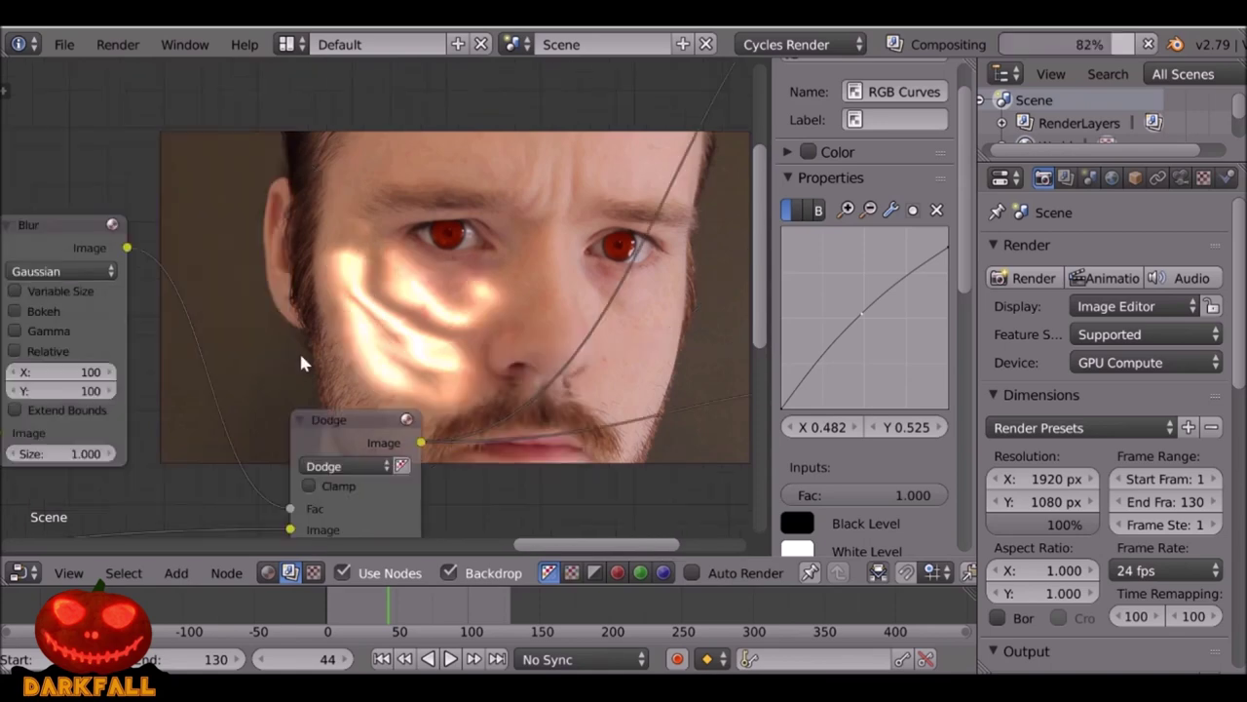
pyautogui.moveTo(406, 513); pyautogui.dragTo(304, 243, button='middle')
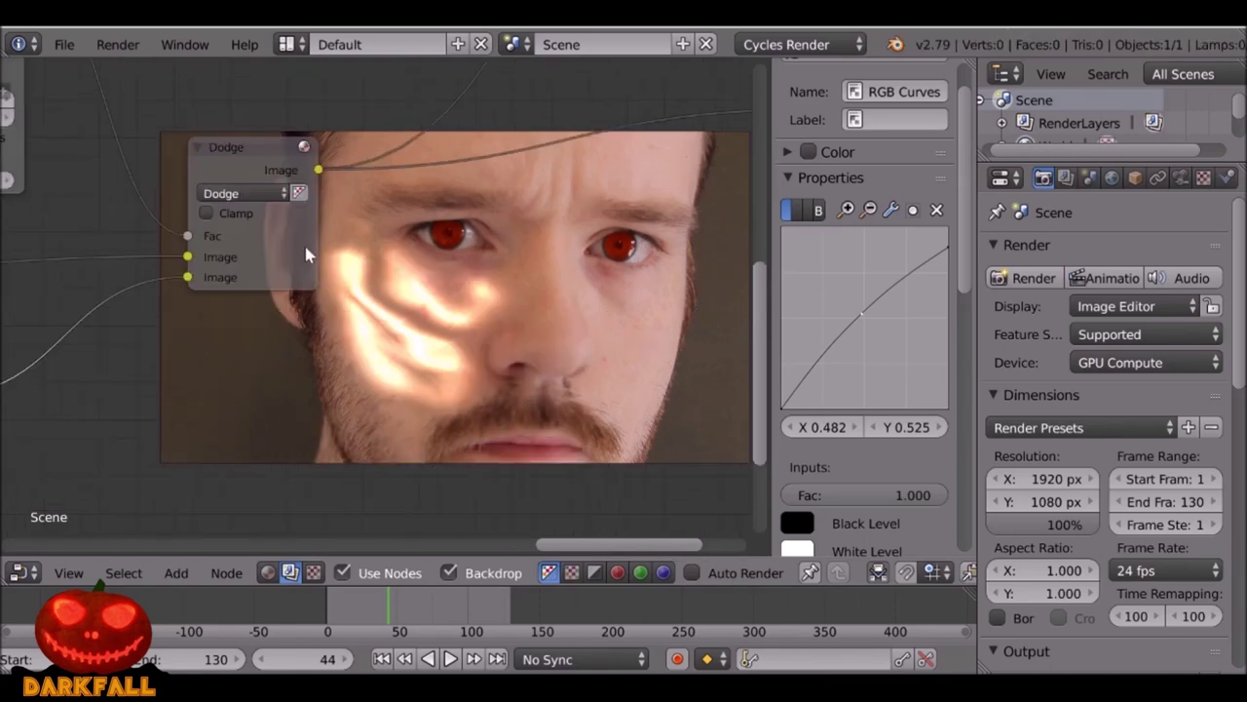
pyautogui.click(217, 213)
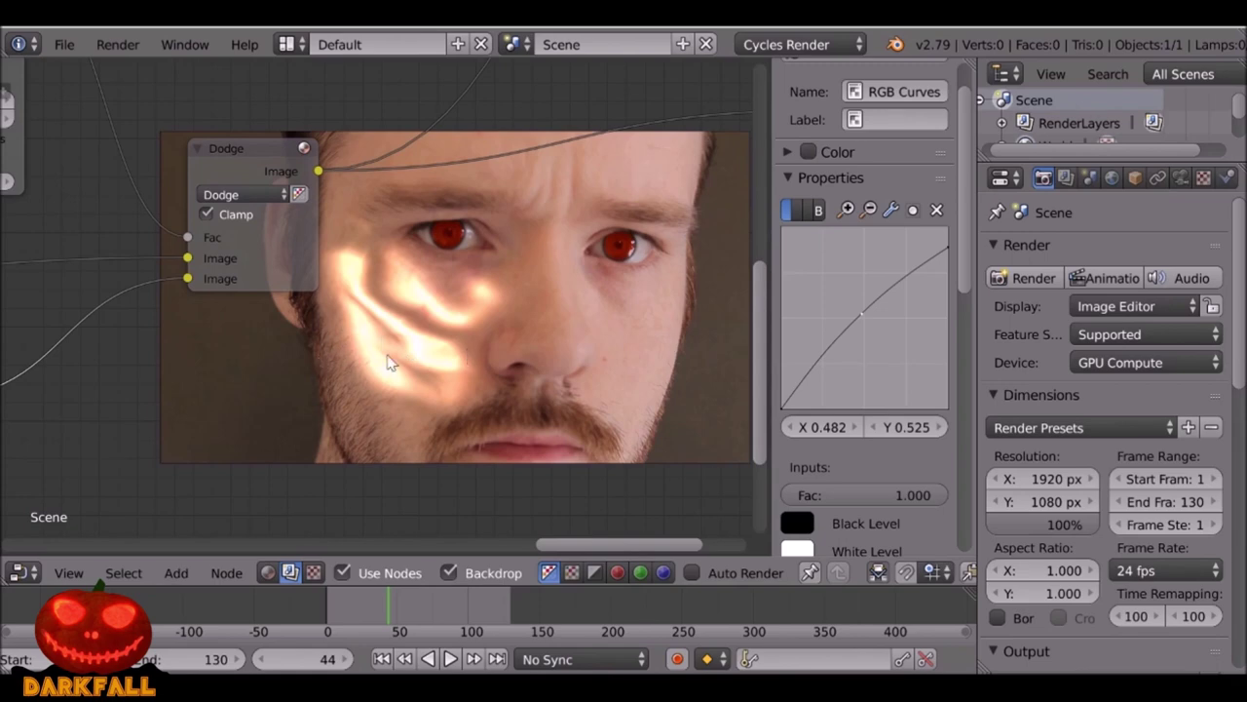
# Move the Texture node out from behind the RGB Curves node to clear space beside its Image input.
pyautogui.moveTo(388, 358); pyautogui.dragTo(606, 285, button='middle')
pyautogui.scroll(-5, 278, 392)
pyautogui.moveTo(285, 393); pyautogui.dragTo(377, 218, button='middle')
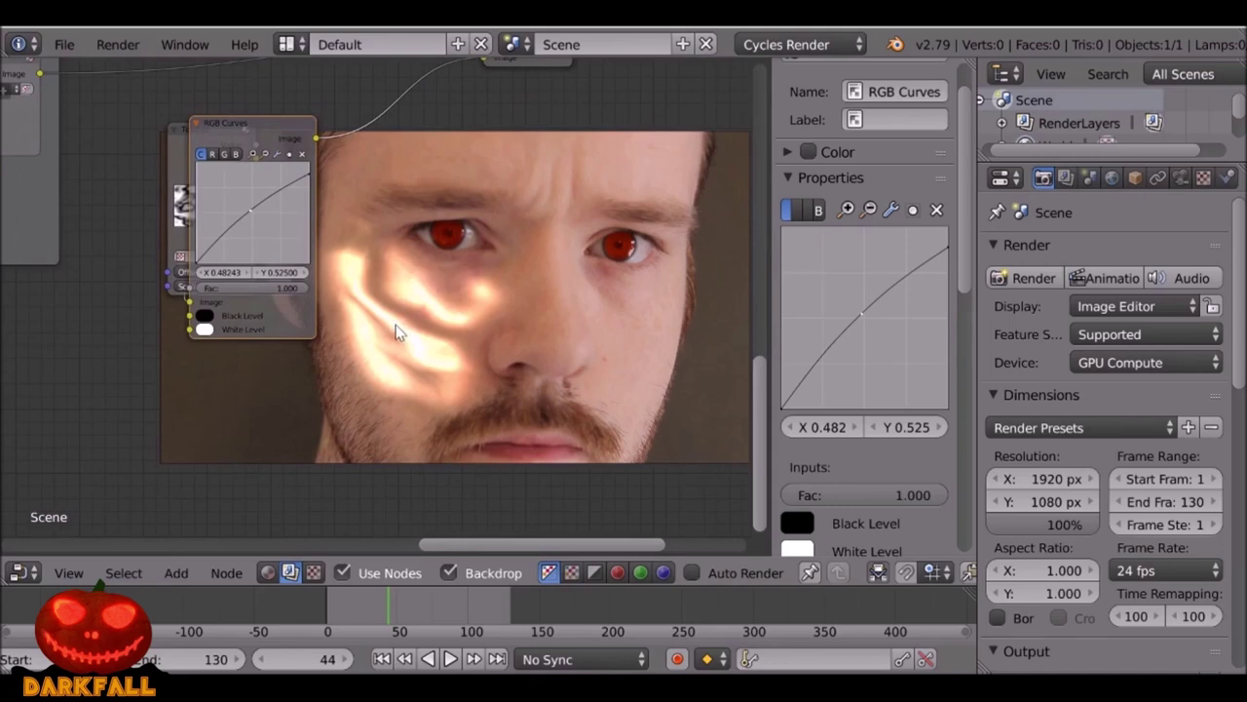
pyautogui.moveTo(182, 163); pyautogui.dragTo(70, 320)
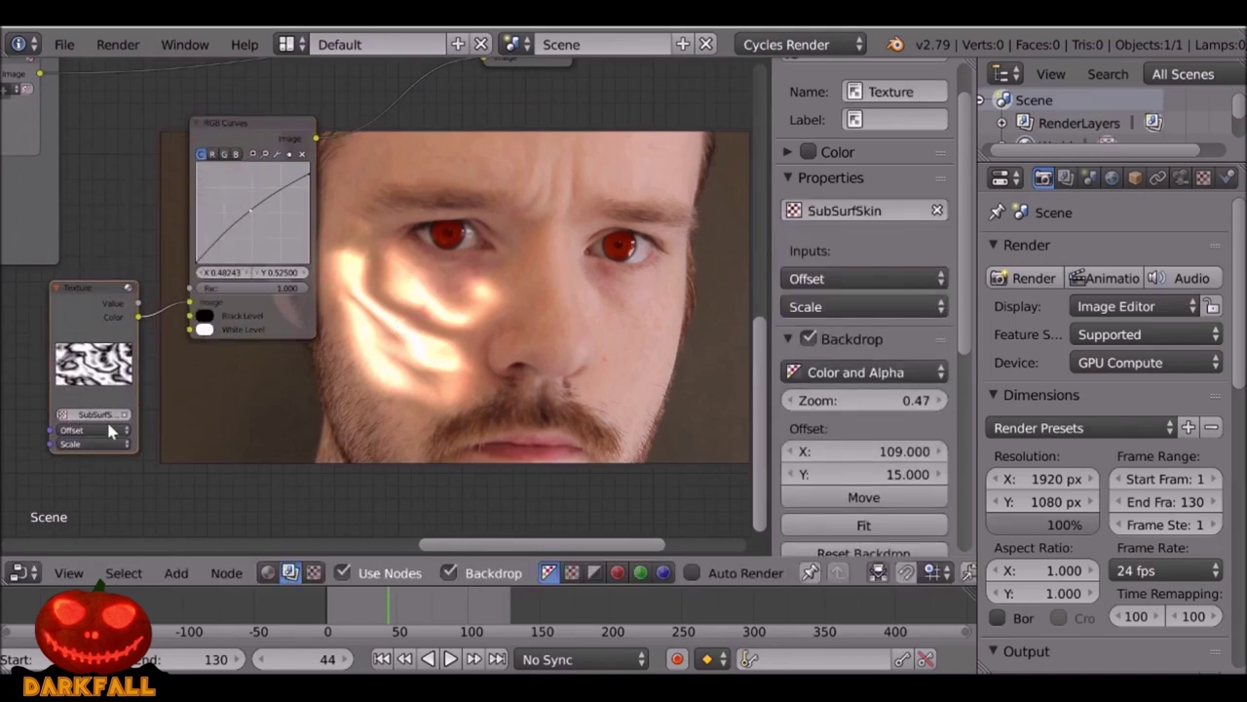
# Try keyframing the Marble texture's Turbulence at 18 on frame 44 and 27 on frame 83, undo it and return to the compositing nodes.
pyautogui.click(78, 438)
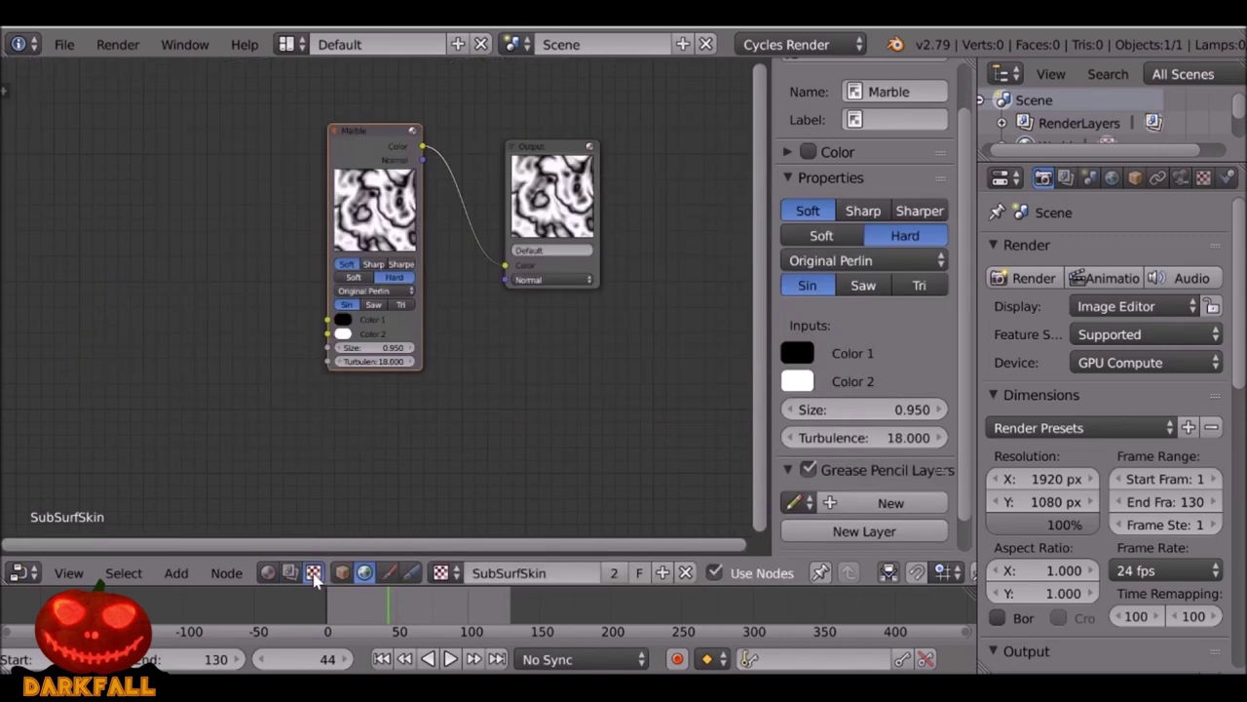
pyautogui.click(313, 573)
pyautogui.scroll(2, 396, 443)
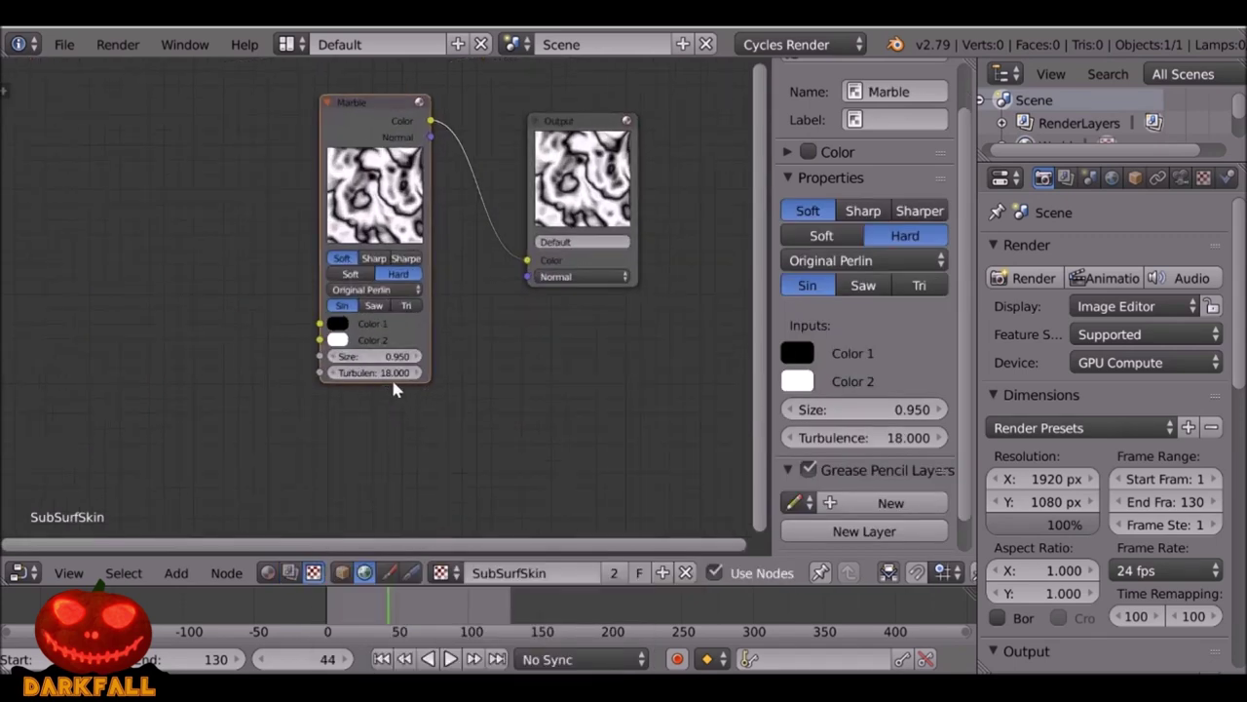
pyautogui.press('i')
pyautogui.click(444, 608)
pyautogui.moveTo(368, 372); pyautogui.dragTo(392, 372)
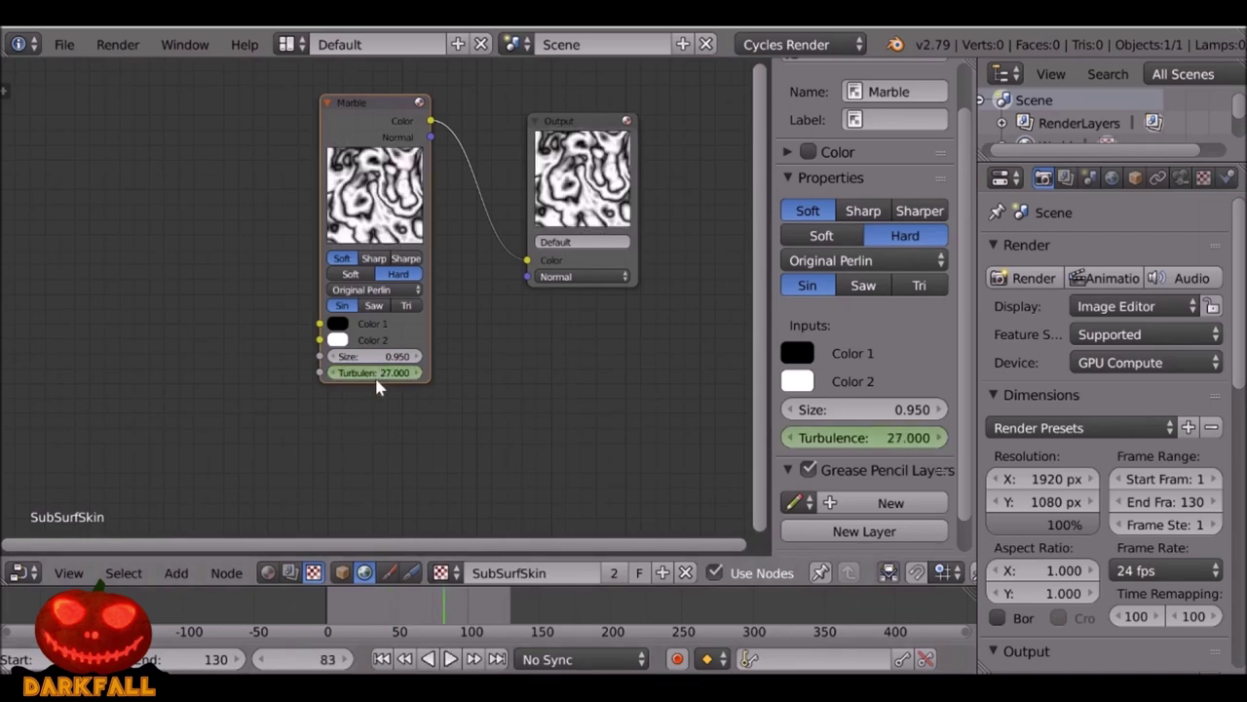
pyautogui.press('i')
pyautogui.moveTo(435, 605); pyautogui.dragTo(416, 606)
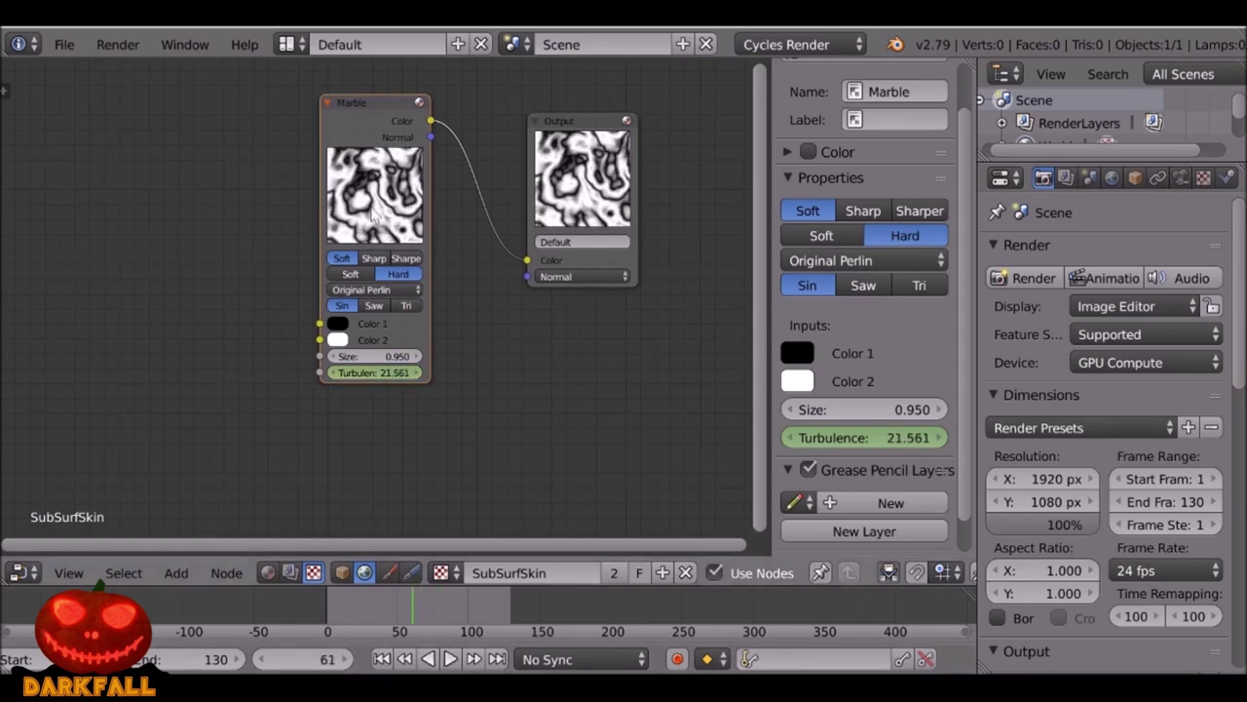
pyautogui.press('Up')
pyautogui.hotkey('ctrl', 'z')
pyautogui.hotkey('ctrl', 'z')
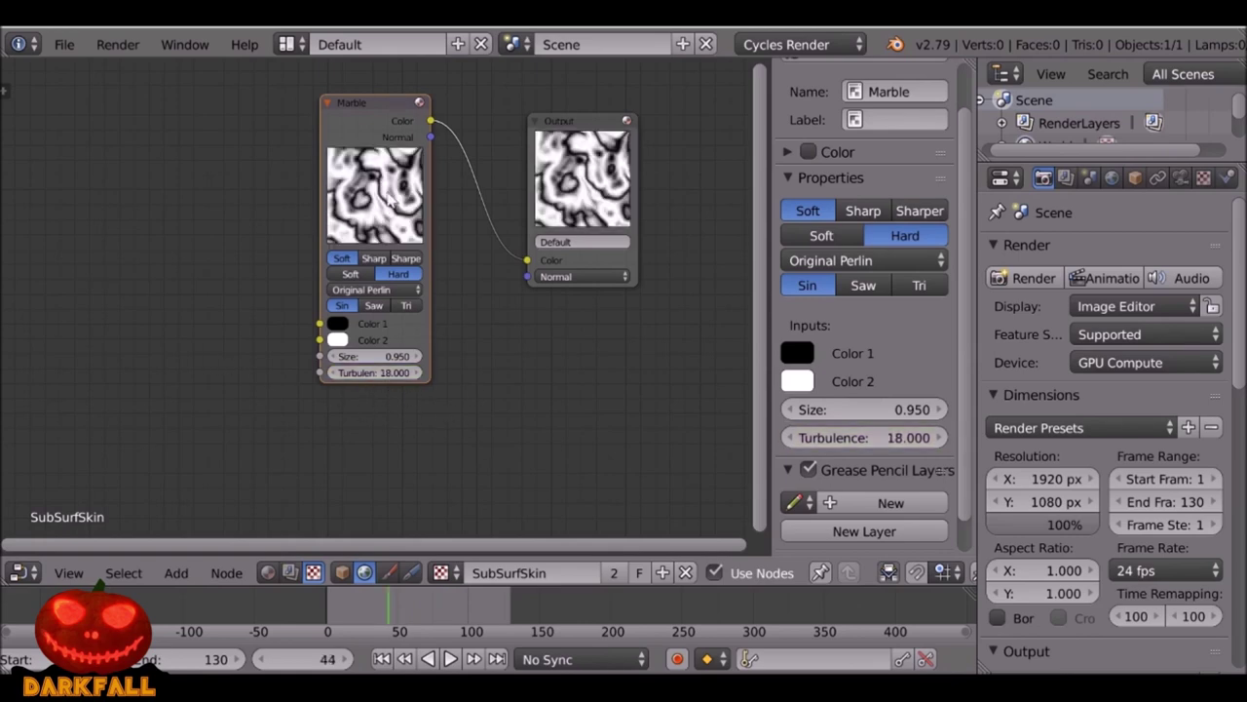
pyautogui.click(290, 573)
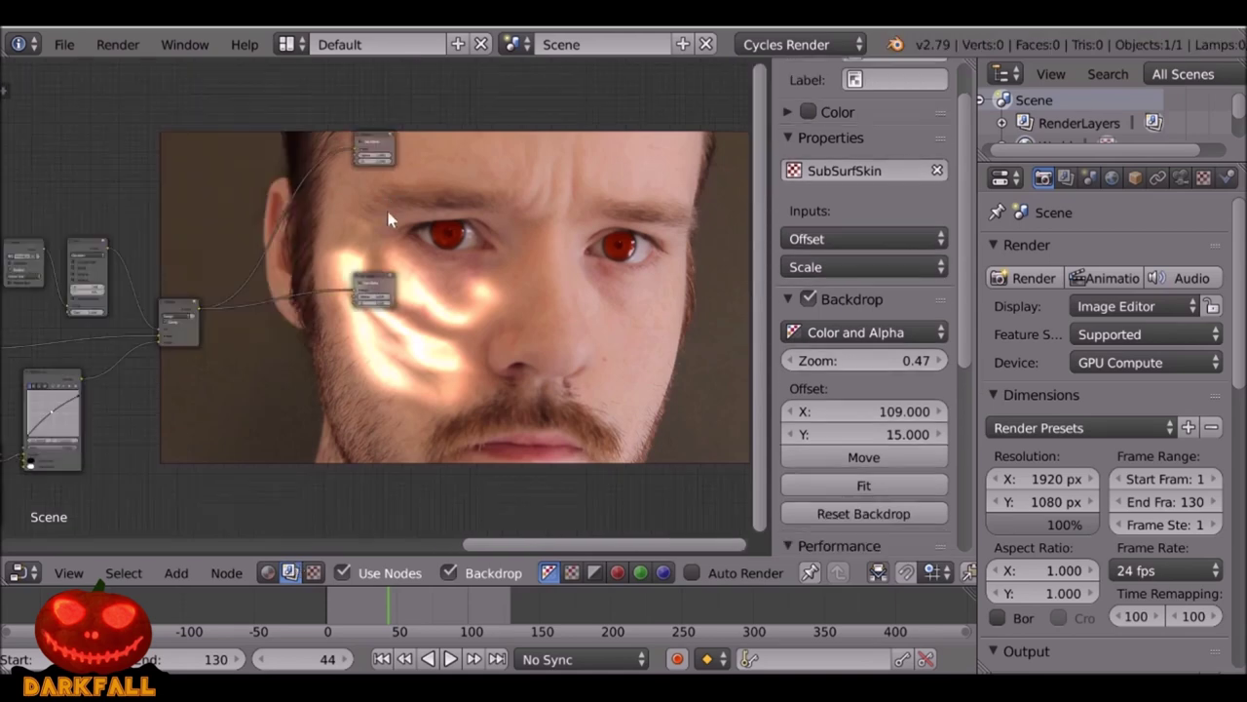
# Move the two output nodes farther right of the Dodge node to clear space in the compositing graph.
pyautogui.press('a')
pyautogui.press('a')
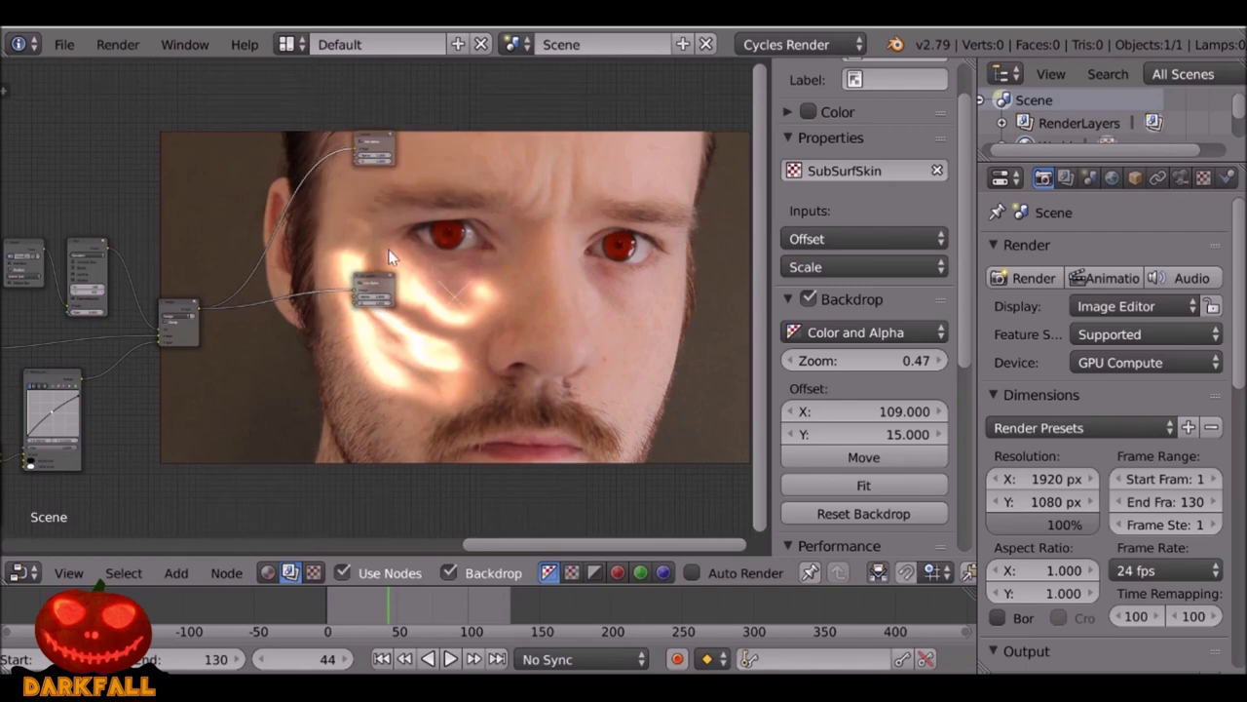
pyautogui.press('g')
pyautogui.click(709, 261)
pyautogui.moveTo(286, 332); pyautogui.dragTo(453, 283, button='middle')
pyautogui.scroll(4, 519, 256)
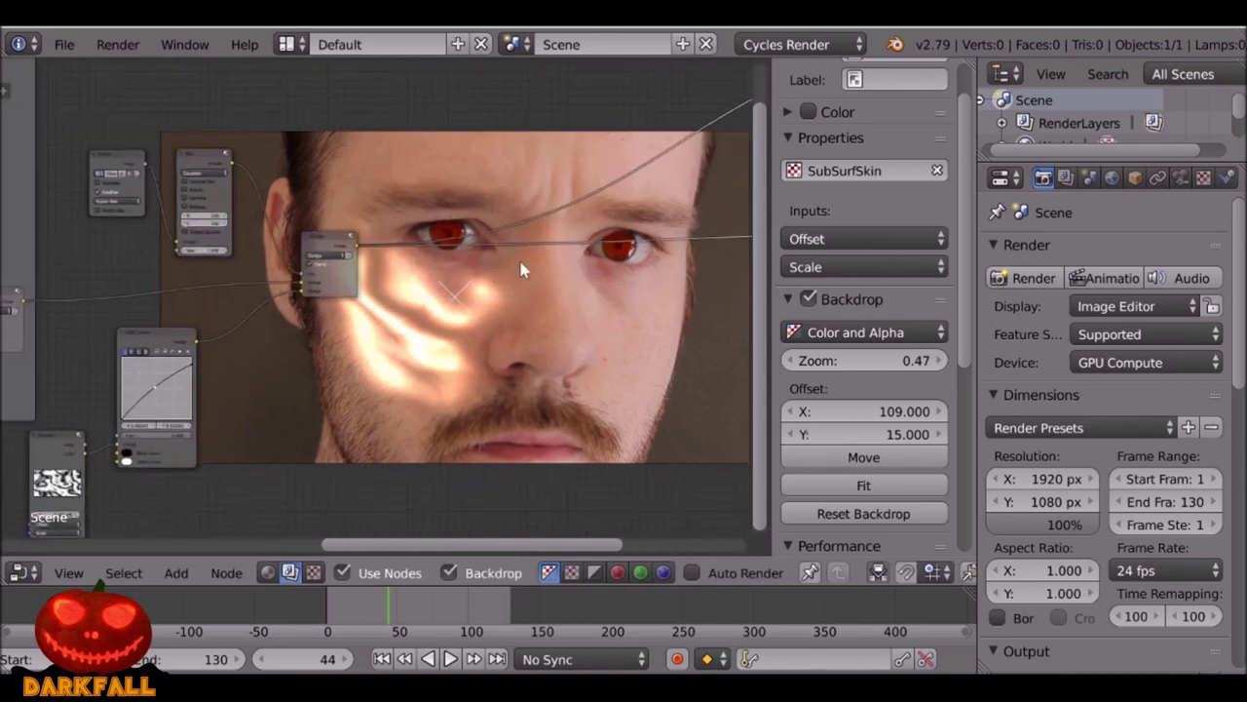
# Group the cheek effect's Mask, Blur, Texture, RGB Curves and Dodge nodes together in a frame.
pyautogui.scroll(-3, 487, 253)
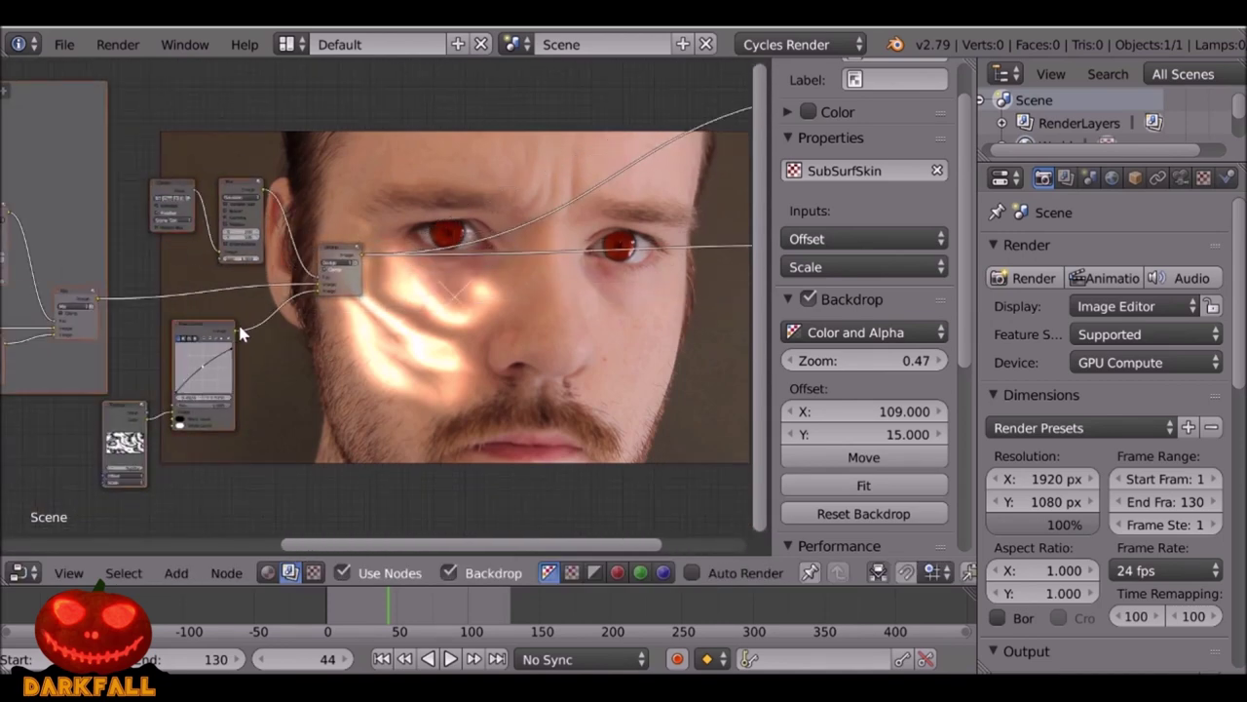
pyautogui.press('b')
pyautogui.moveTo(121, 152); pyautogui.dragTo(381, 491)
pyautogui.hotkey('ctrl', 'j')
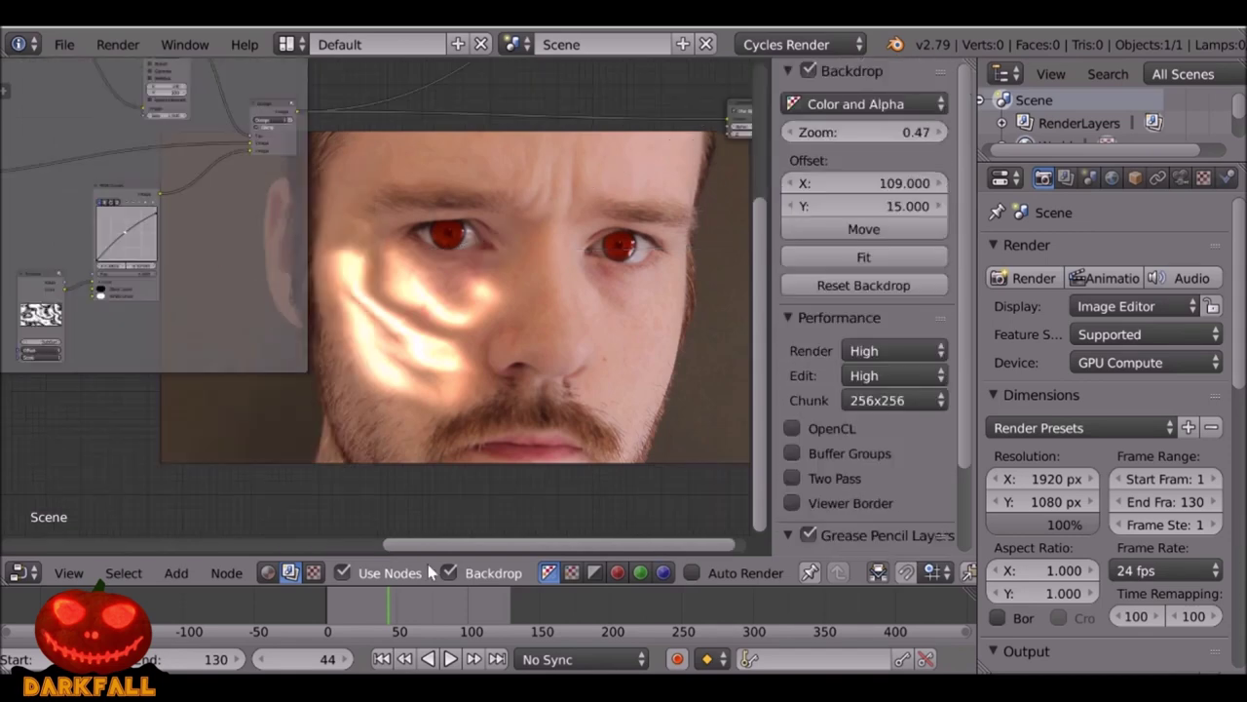
# Return to frame 1 and shift the RGB Curves and Texture nodes within the cheek effect's frame to make room.
pyautogui.moveTo(366, 613); pyautogui.dragTo(355, 614)
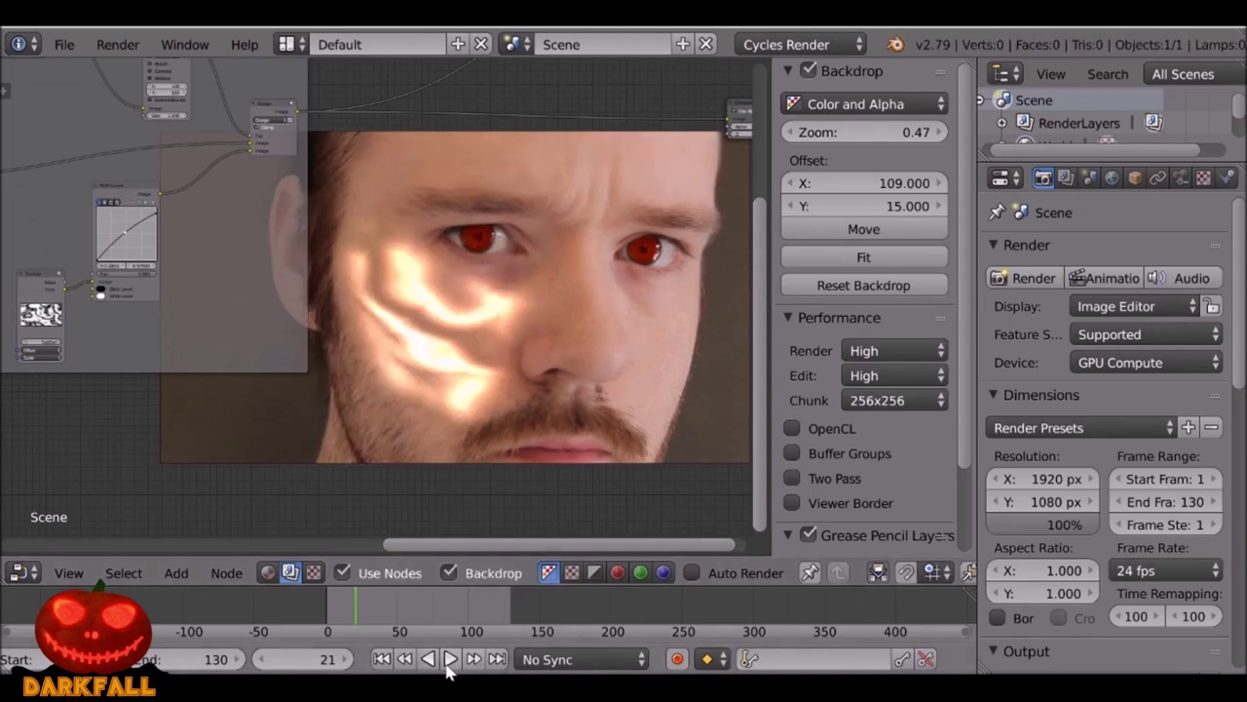
pyautogui.click(381, 660)
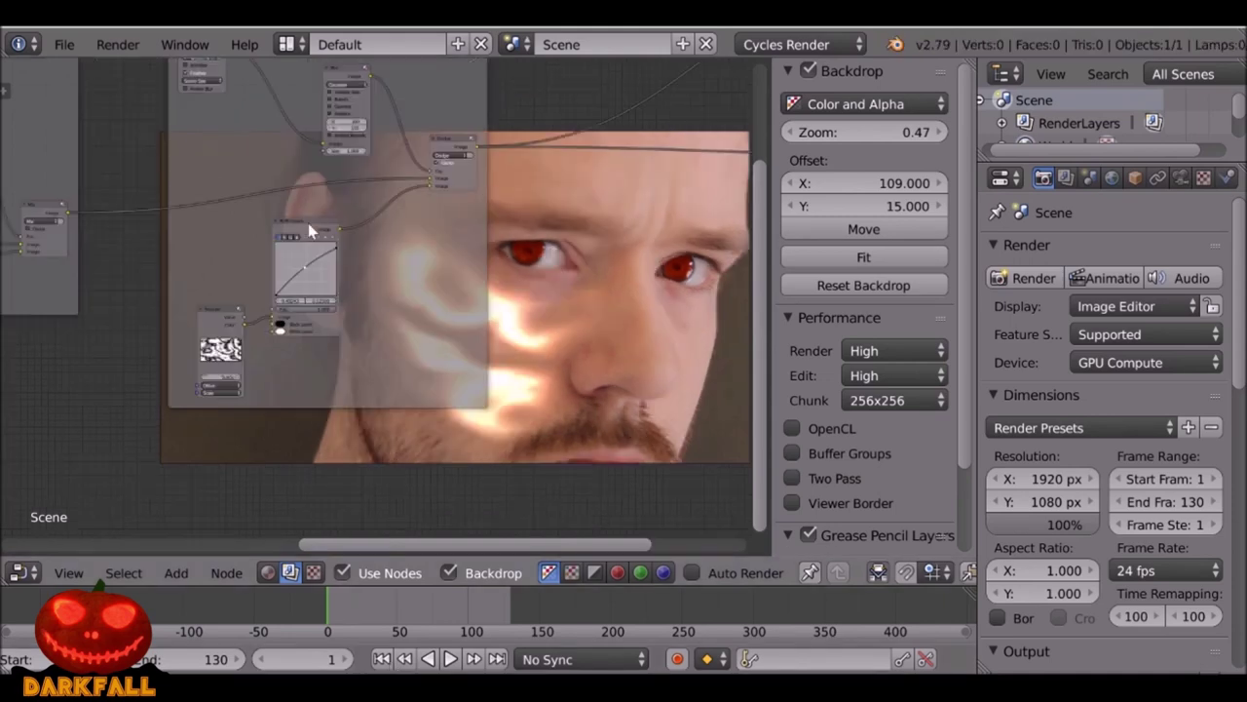
pyautogui.moveTo(308, 231); pyautogui.dragTo(331, 238)
pyautogui.moveTo(228, 326); pyautogui.dragTo(226, 300)
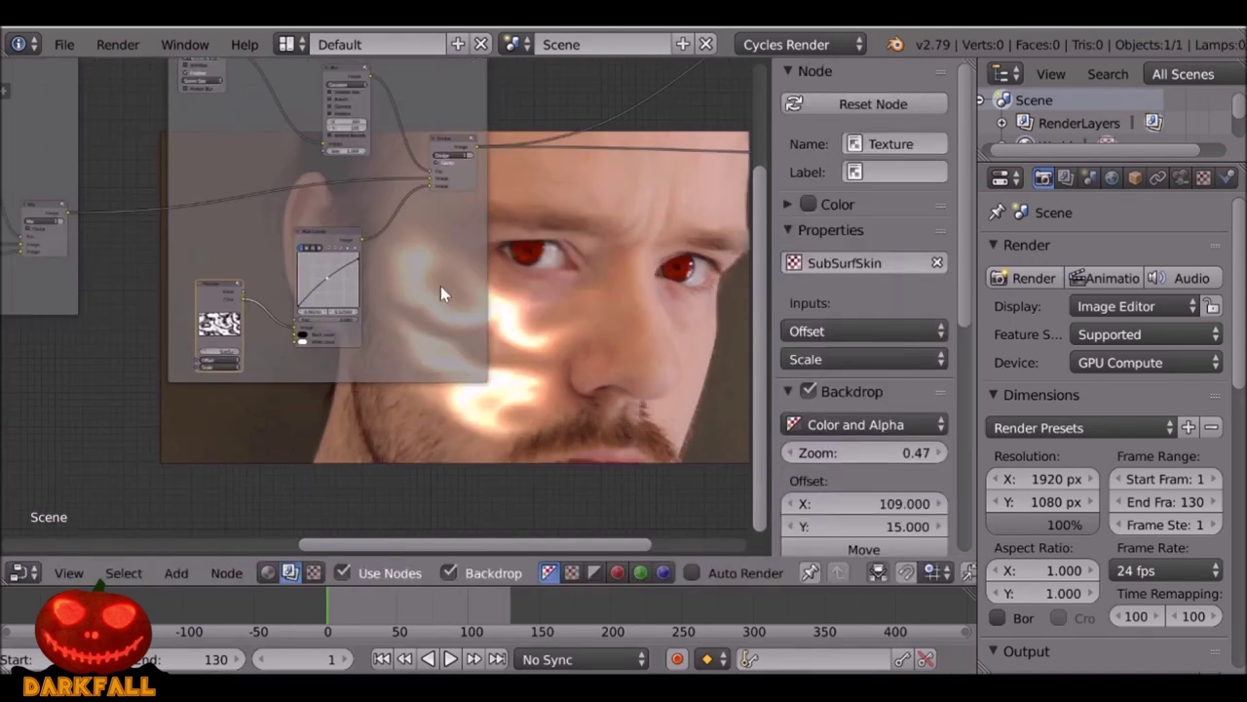
# Add a Translate node on the link between the RGB Curves node and the Dodge node.
pyautogui.hotkey('shift', 'a')
pyautogui.moveTo(397, 407)
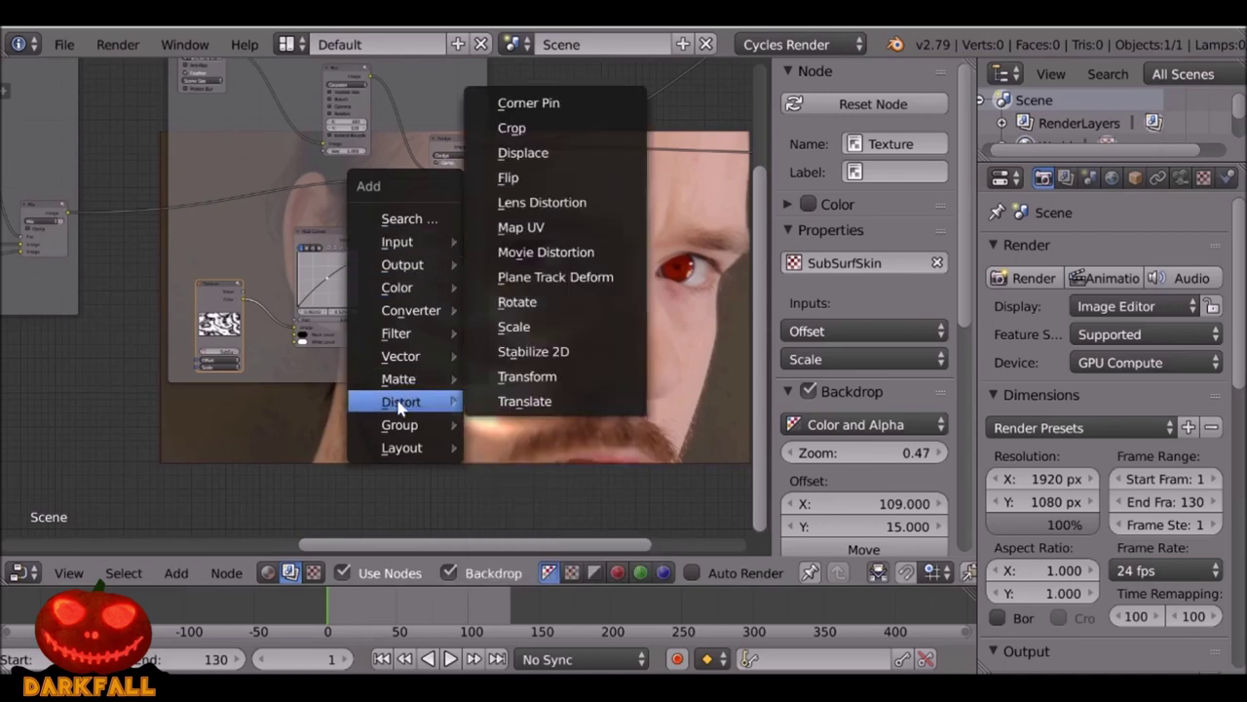
pyautogui.click(552, 400)
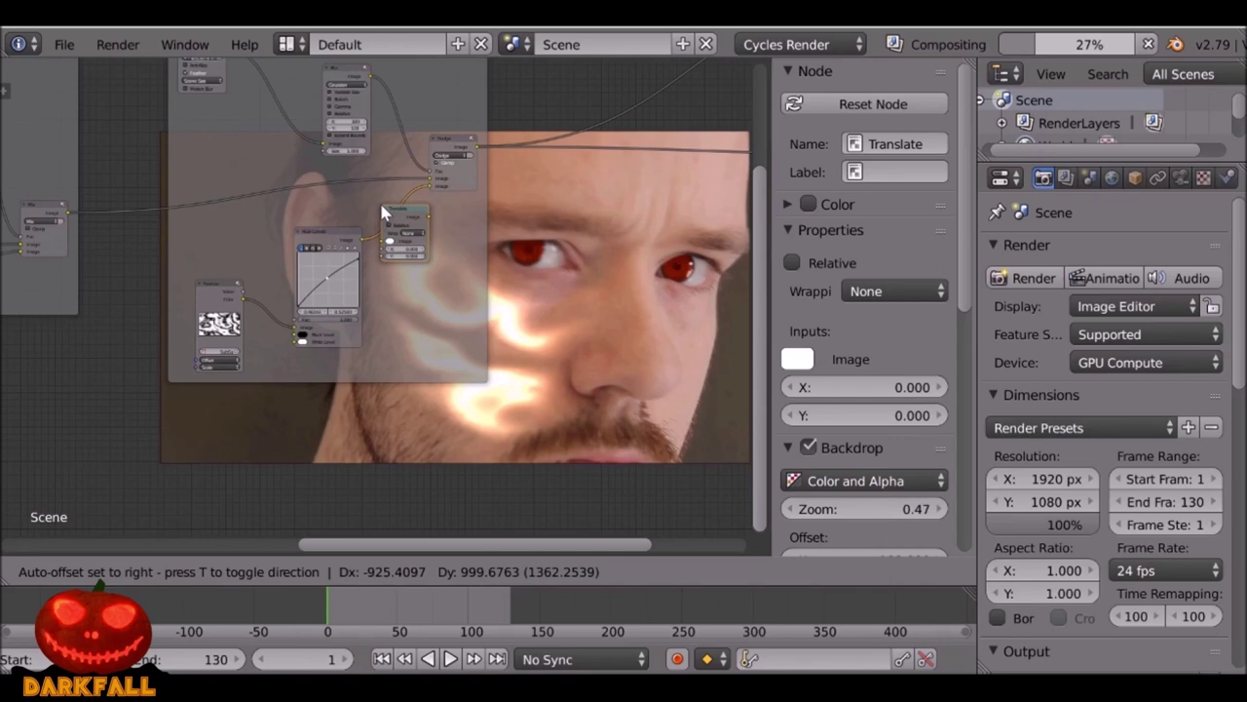
pyautogui.click(381, 208)
# Add a Track Position node below the Translate node and reposition the Translate node above it.
pyautogui.moveTo(381, 208); pyautogui.dragTo(246, 180, button='middle')
pyautogui.hotkey('shift', 'a')
pyautogui.moveTo(268, 119)
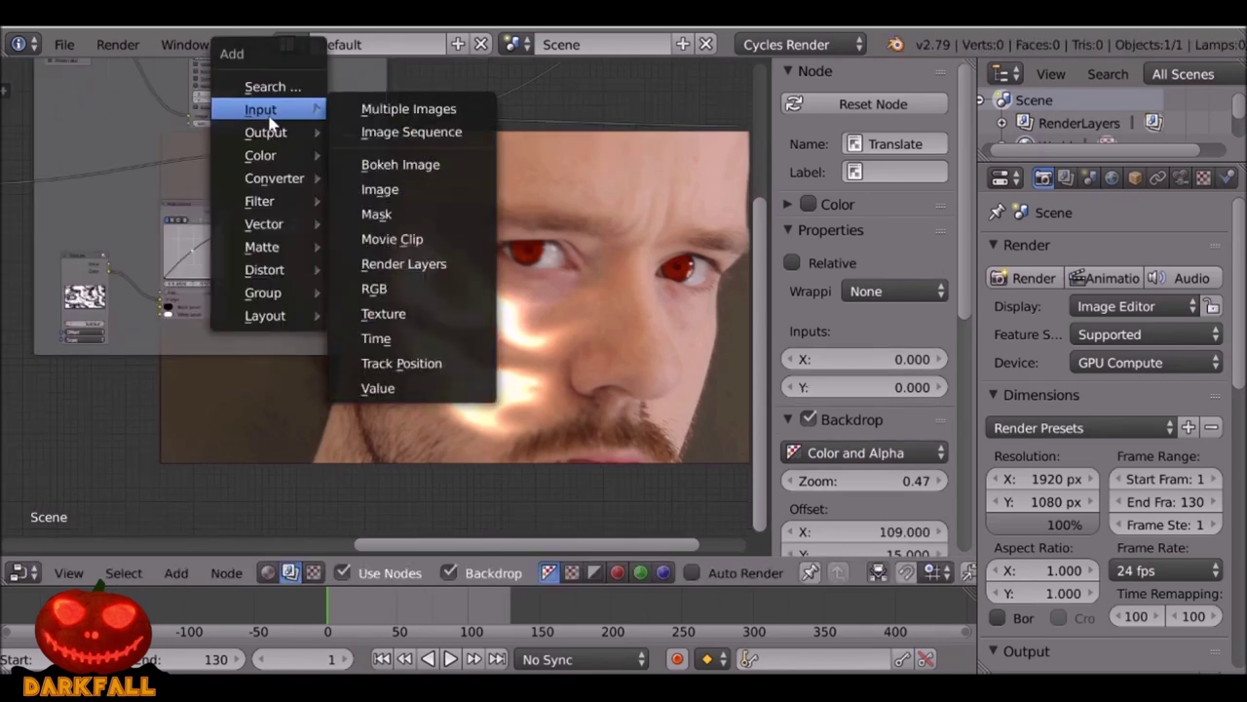
pyautogui.click(402, 362)
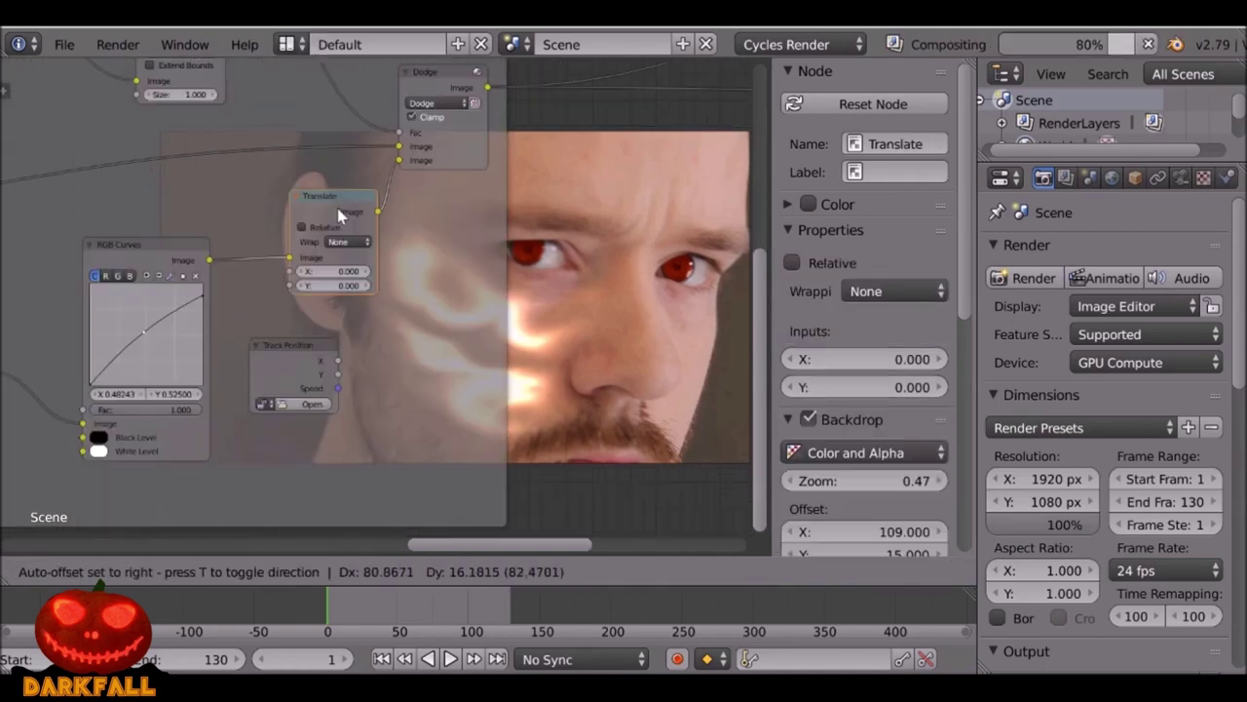
pyautogui.click(327, 249)
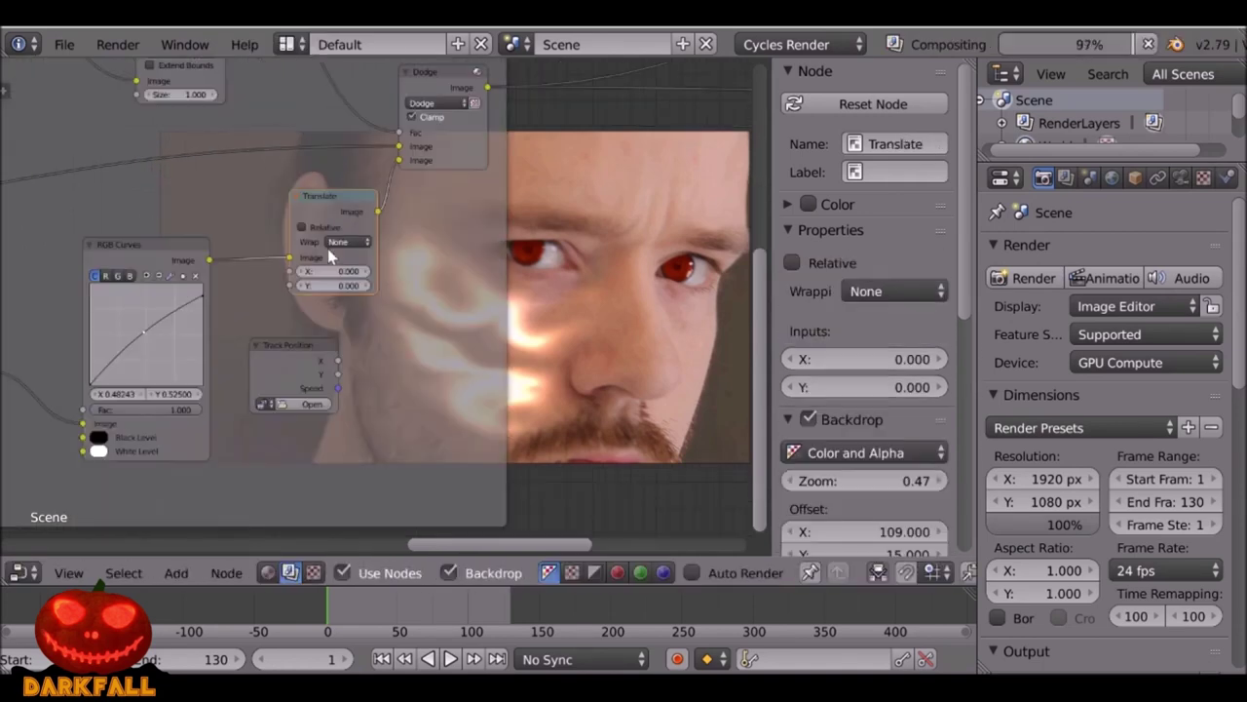
# Set the Track Position node's clip to 0001-0130.avi and its tracking object to Camera.
pyautogui.click(223, 312)
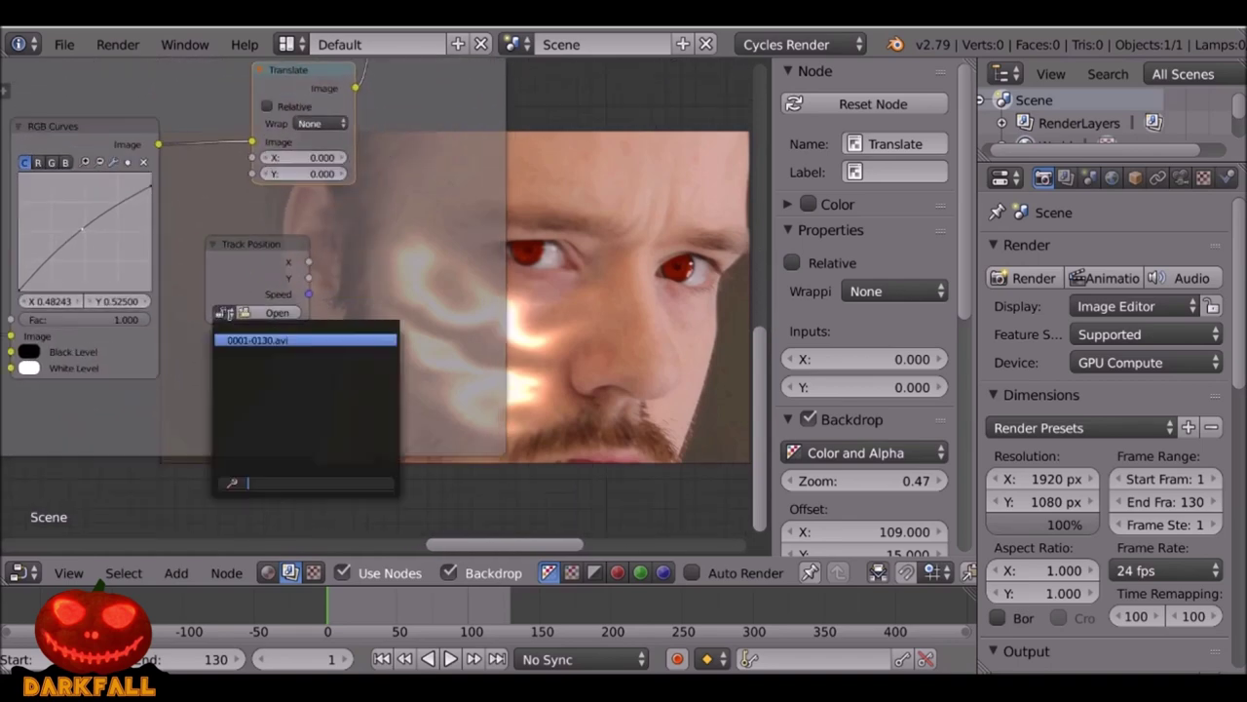
pyautogui.click(290, 339)
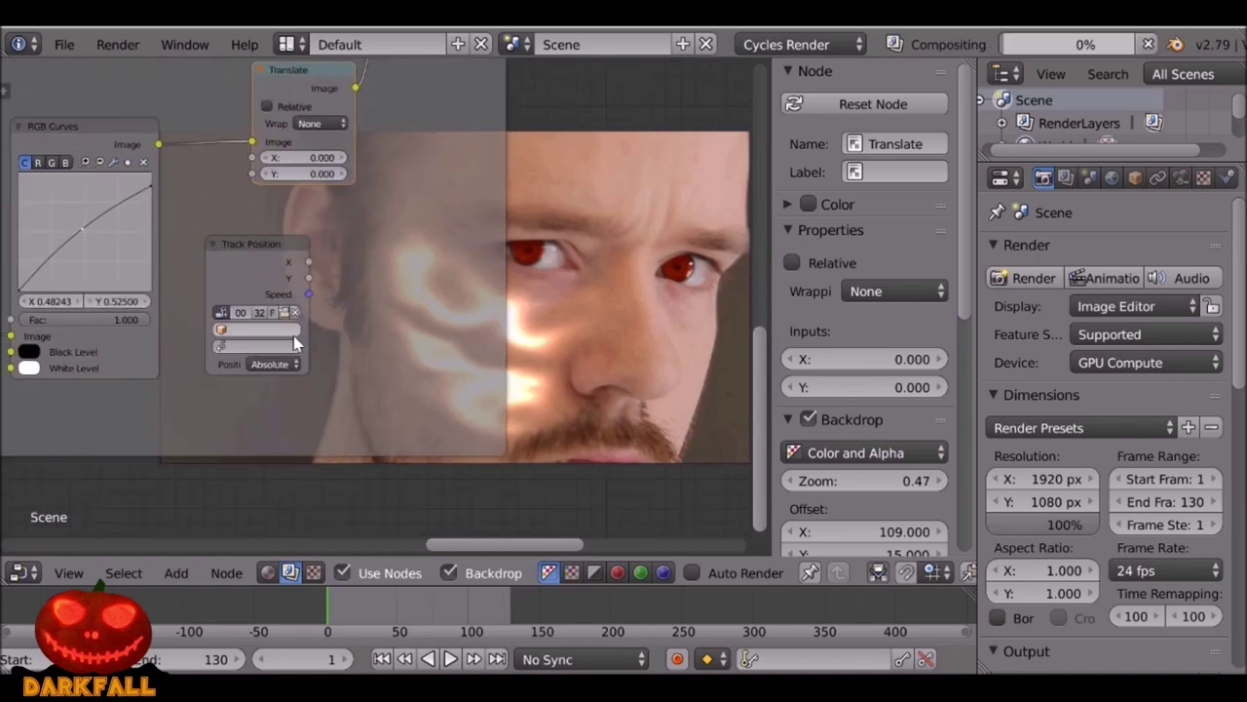
pyautogui.click(256, 330)
pyautogui.click(234, 353)
pyautogui.click(234, 346)
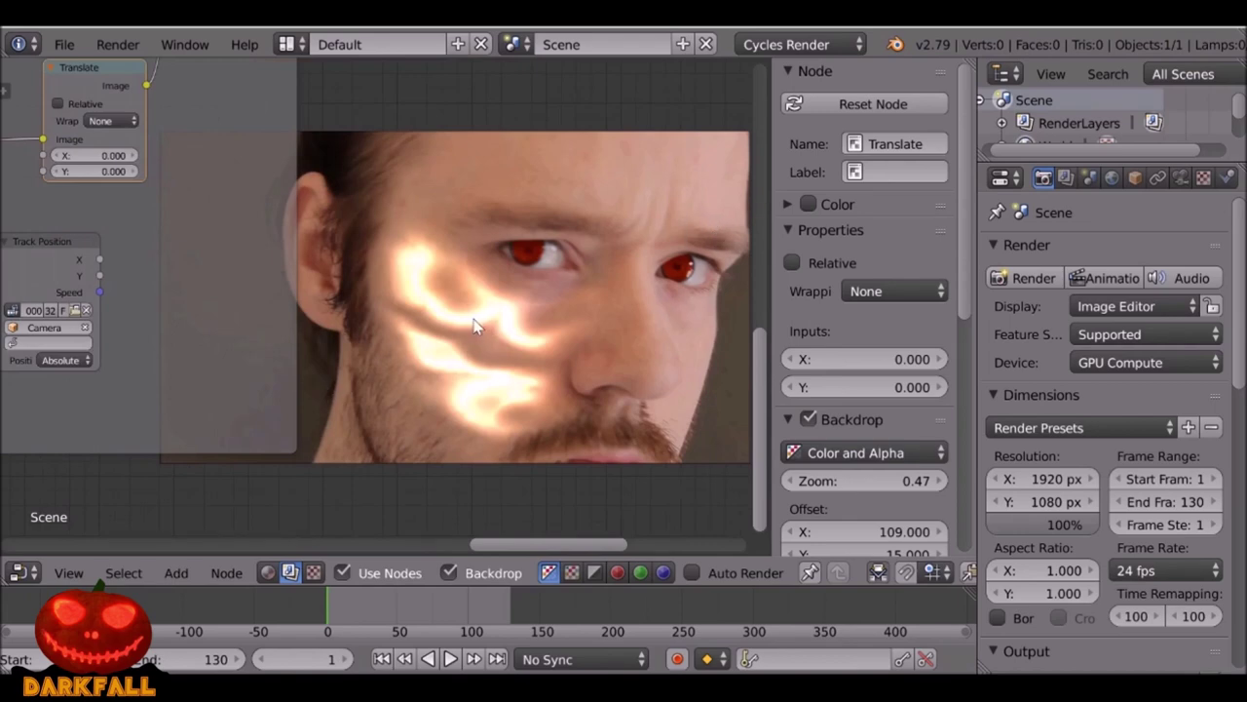
# Switch to the Movie Clip Editor's Tracking mode and look up the names of the markers at the temple and beside the nostril.
pyautogui.click(22, 573)
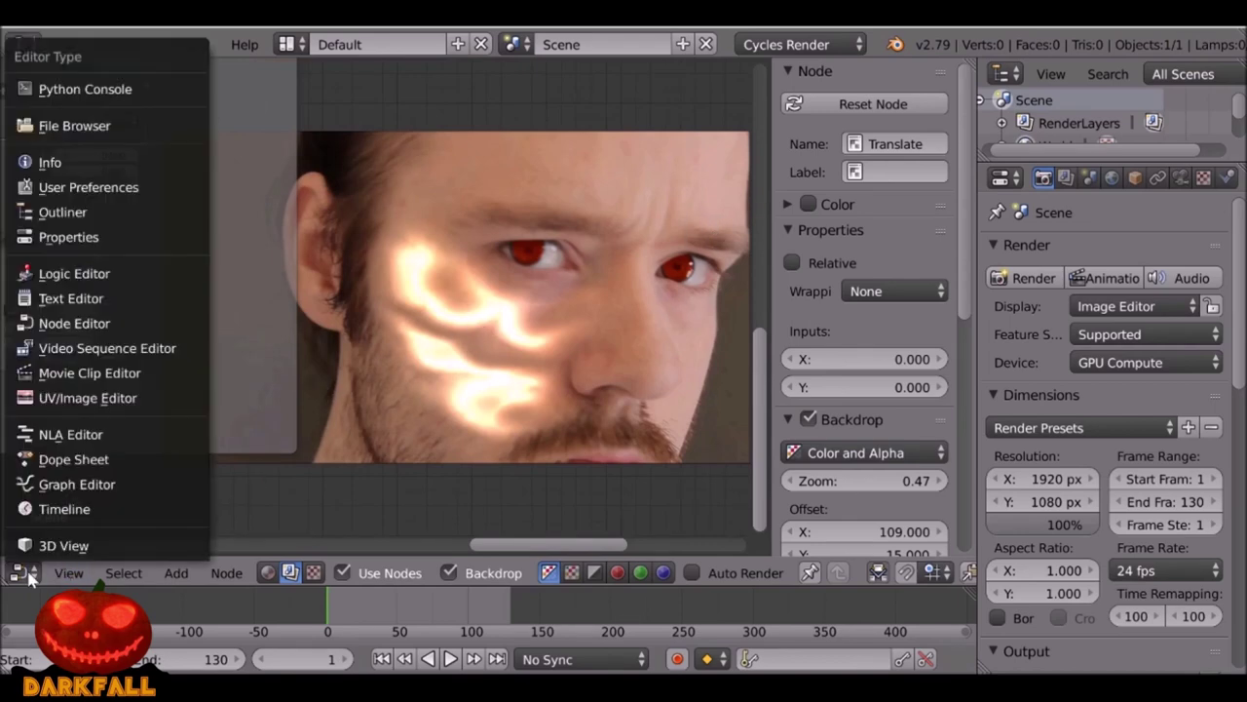
pyautogui.click(78, 378)
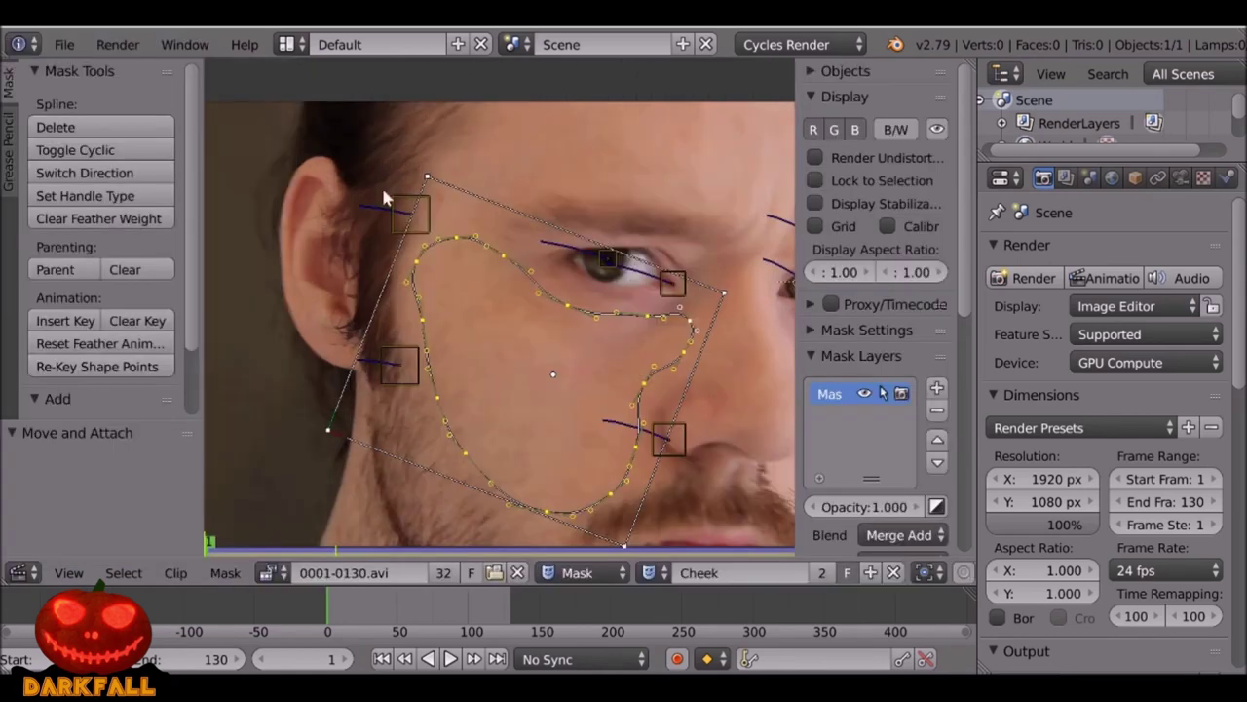
pyautogui.scroll(-1, 392, 231)
pyautogui.scroll(1, 459, 310)
pyautogui.scroll(1, 537, 376)
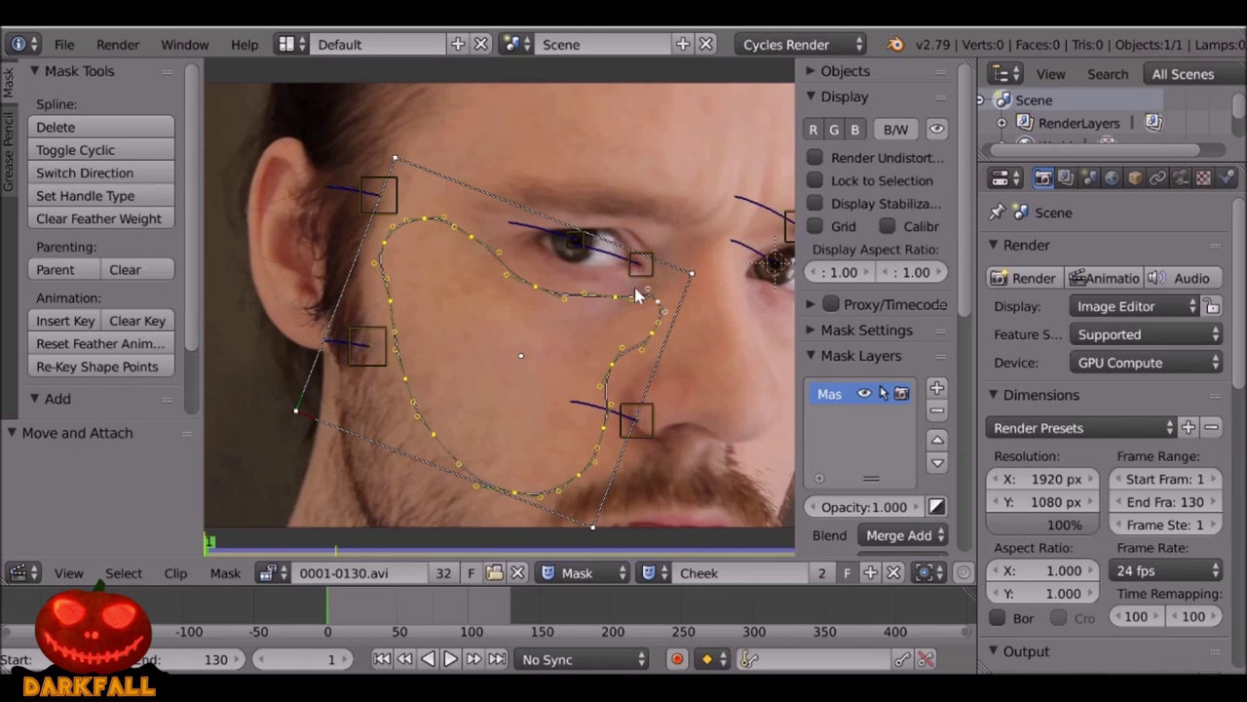
pyautogui.click(584, 573)
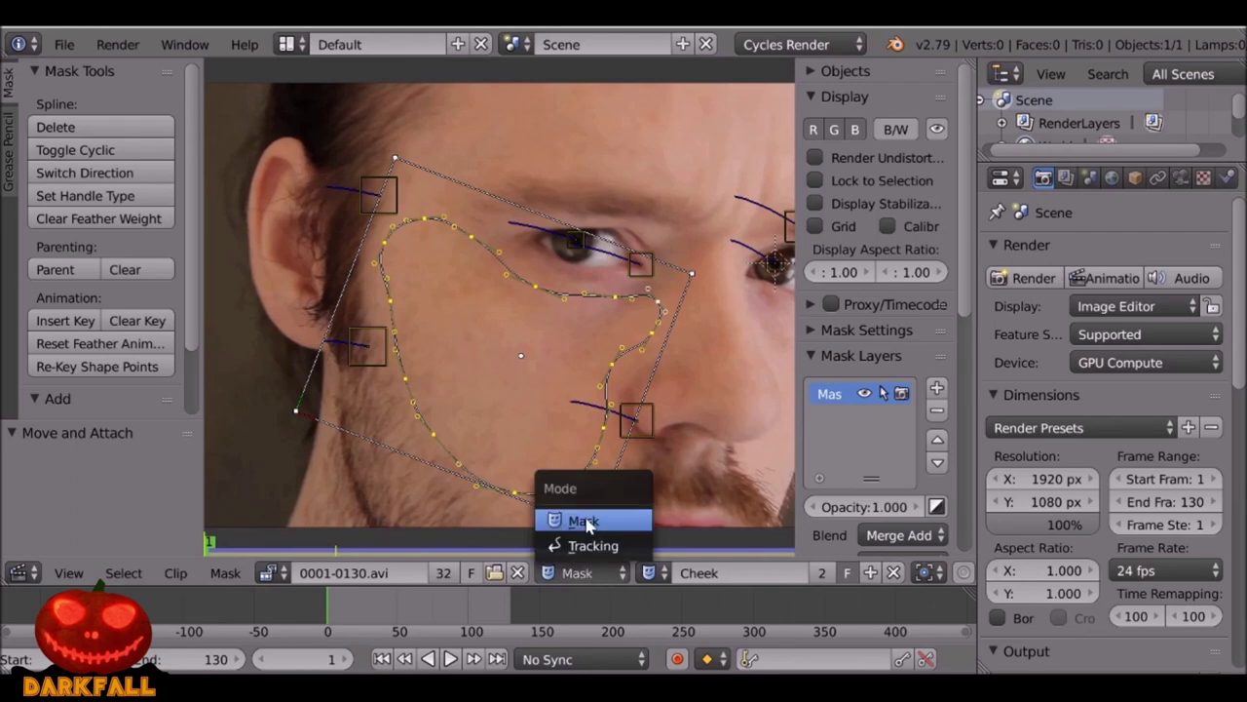
pyautogui.click(589, 545)
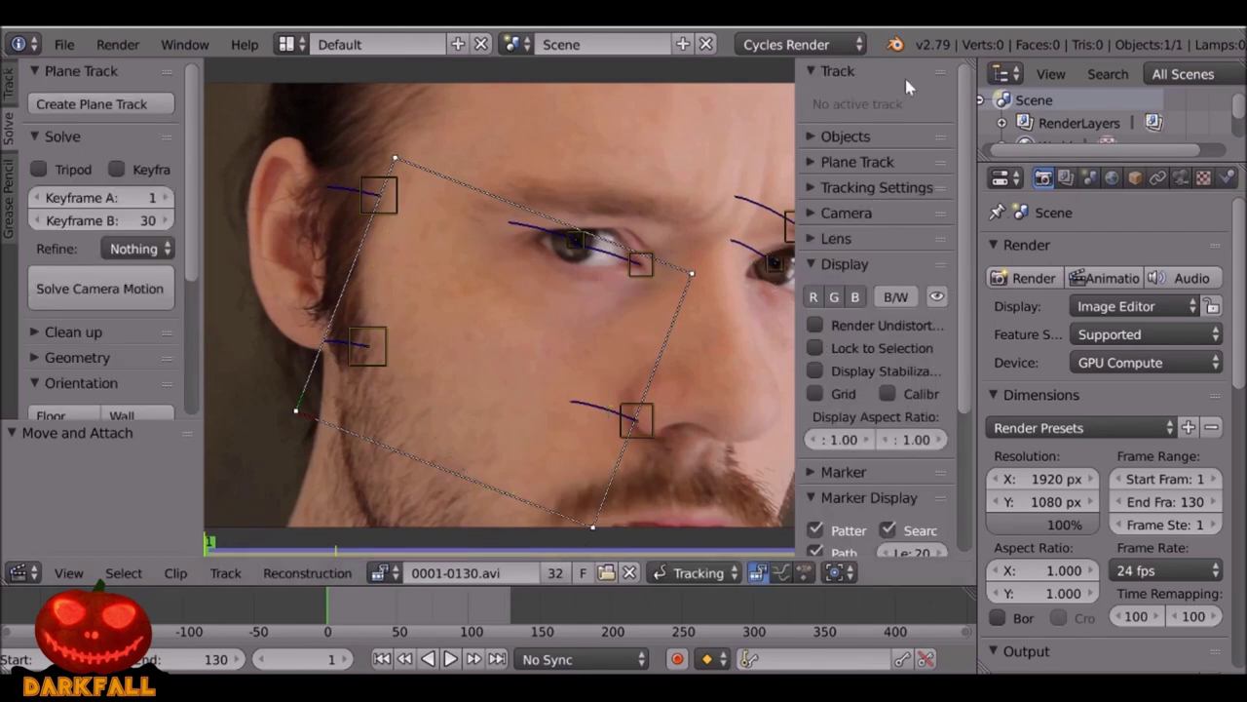
pyautogui.rightClick(407, 202)
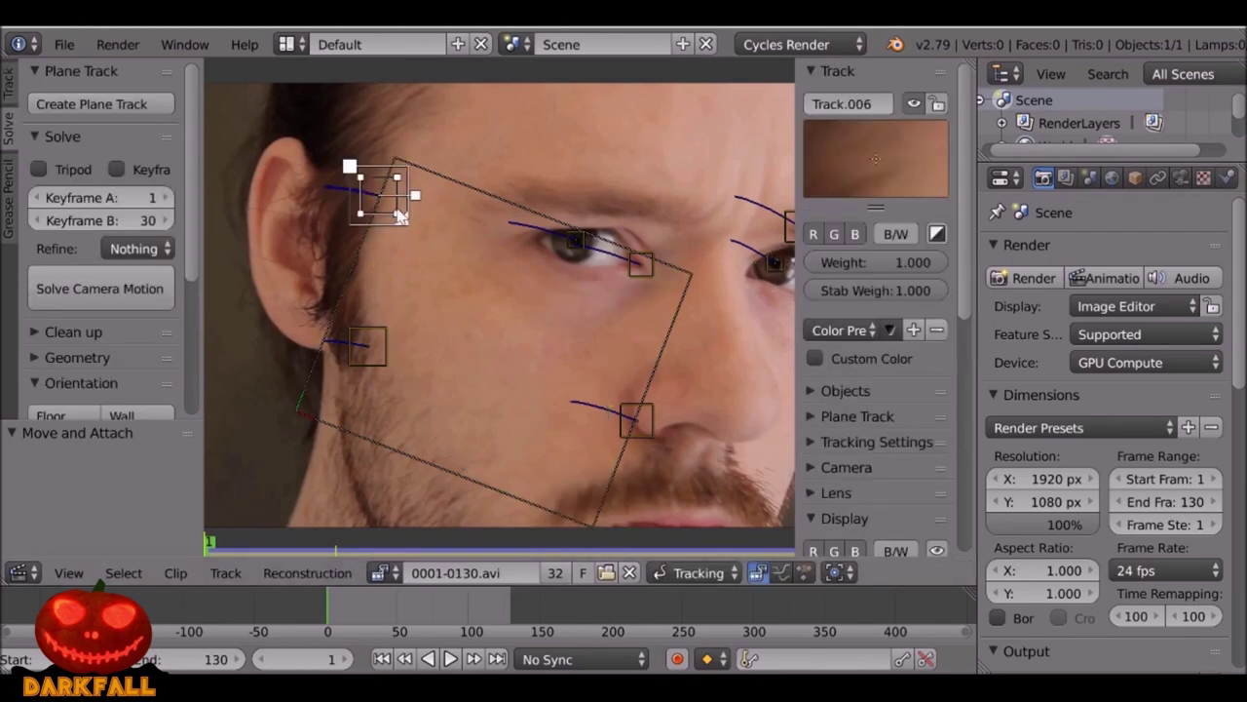
pyautogui.rightClick(634, 417)
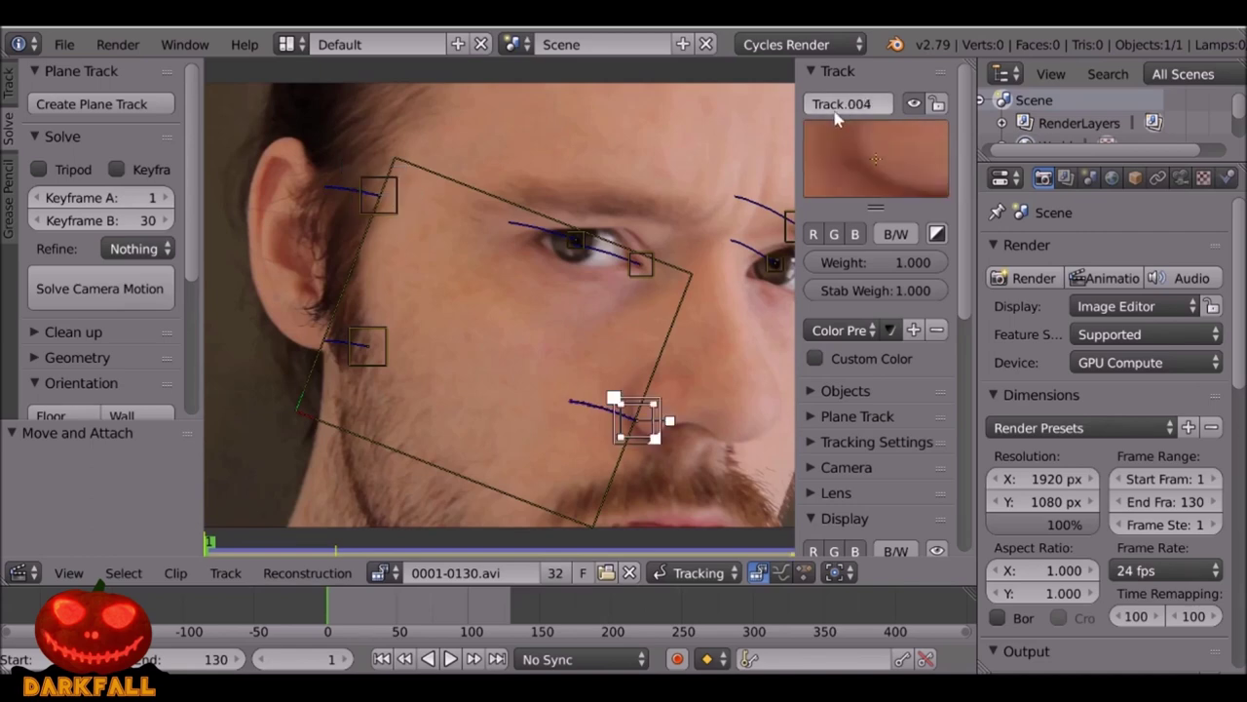
# Return to the compositing nodes and assign Track.004 to the Track Position node.
pyautogui.click(20, 572)
pyautogui.click(76, 326)
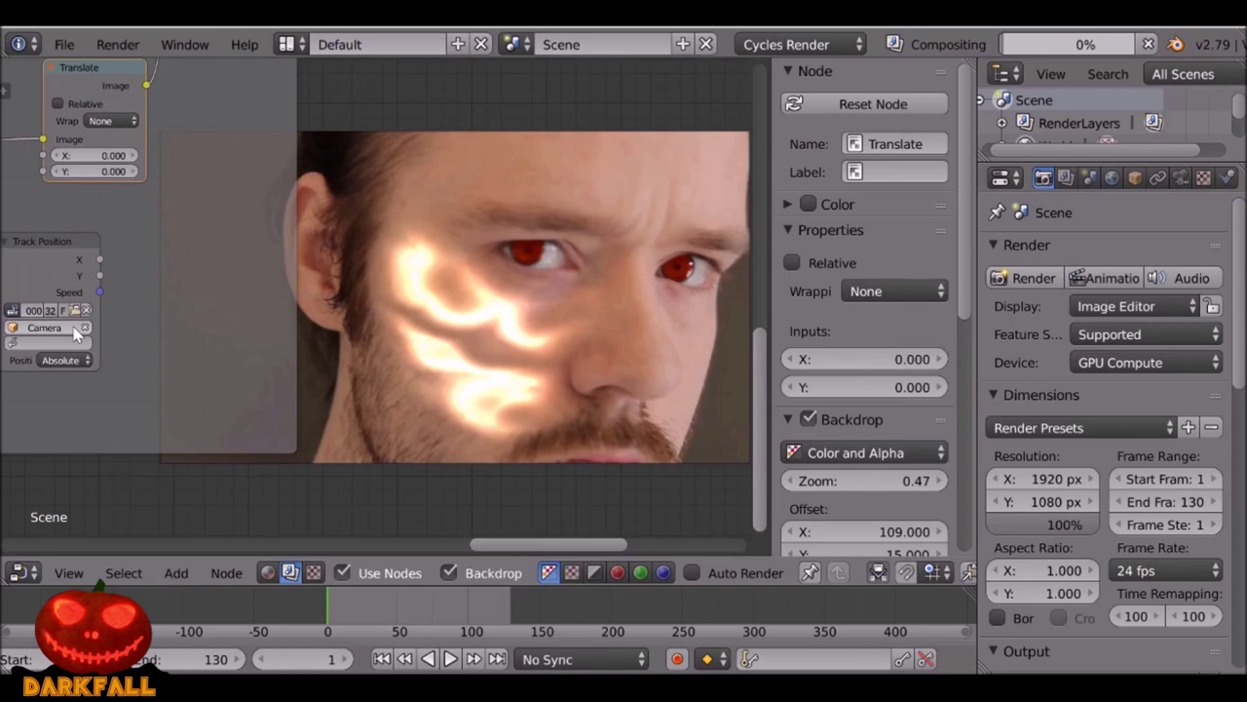
pyautogui.moveTo(76, 333); pyautogui.dragTo(150, 333, button='middle')
pyautogui.click(109, 343)
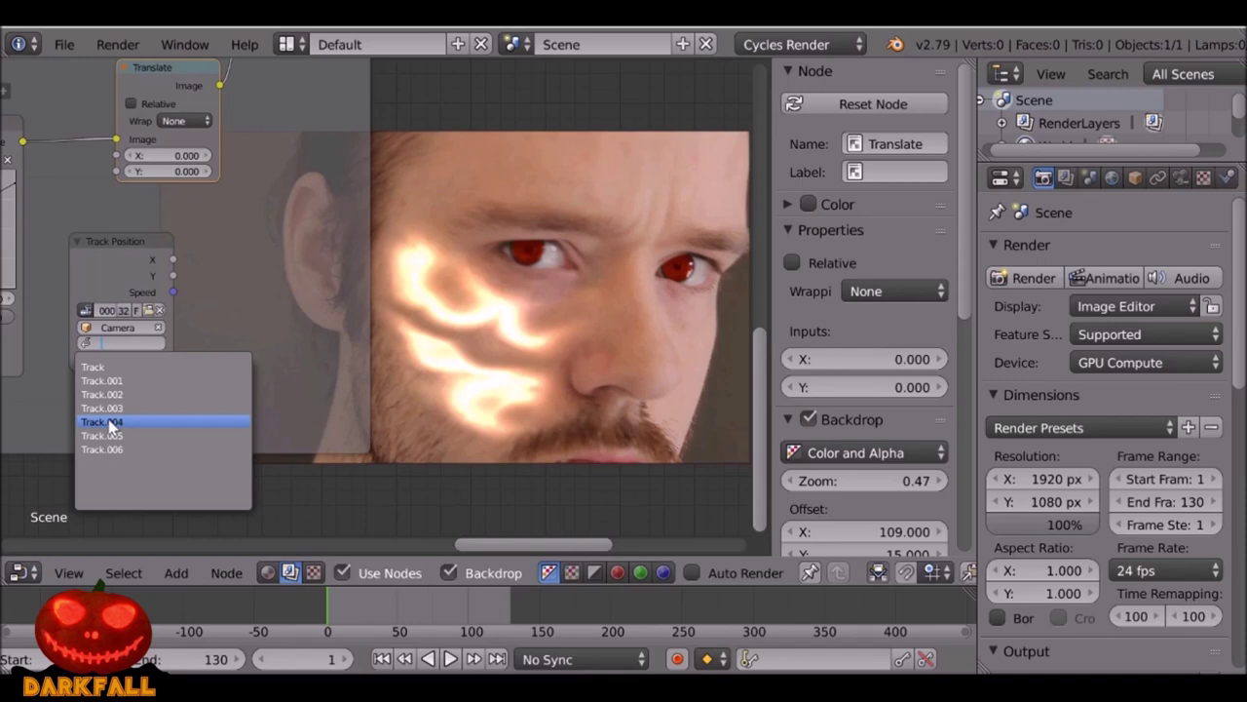
pyautogui.click(111, 426)
# Connect the Track Position node's X and Y outputs to the Translate node's X and Y inputs and set Position to Relative Start.
pyautogui.moveTo(172, 259); pyautogui.dragTo(117, 163)
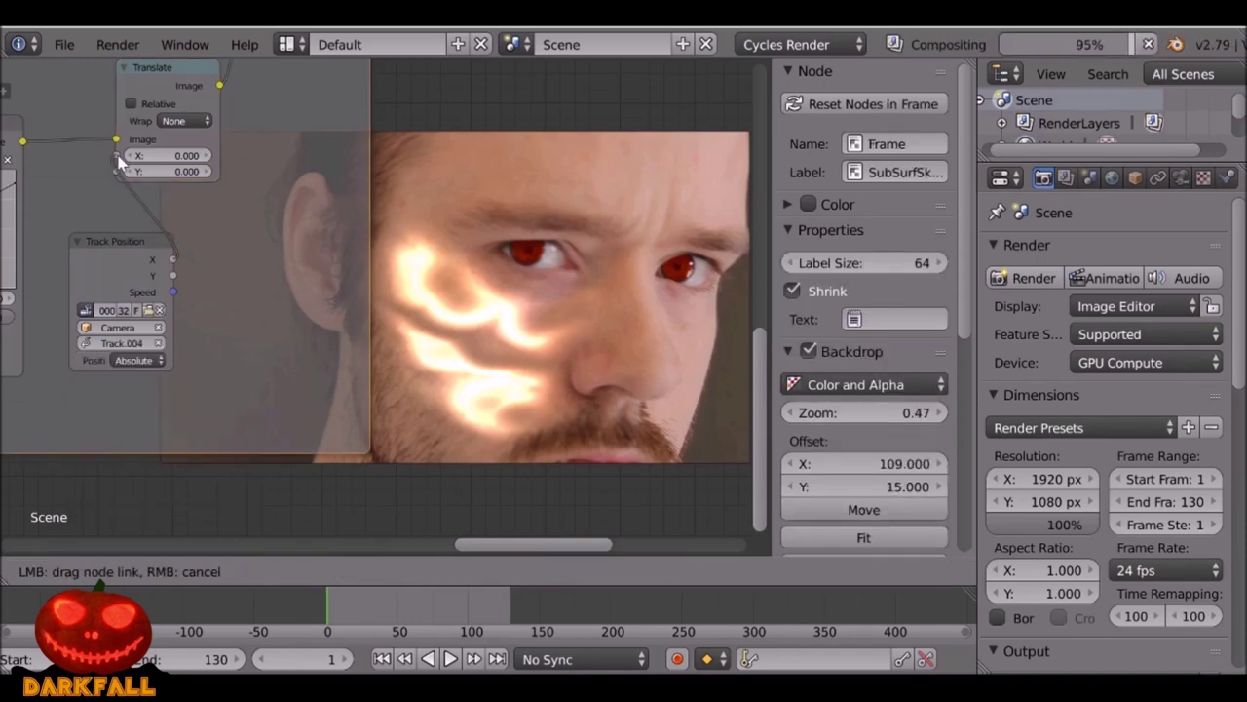
pyautogui.moveTo(118, 162); pyautogui.dragTo(116, 156)
pyautogui.moveTo(172, 276); pyautogui.dragTo(116, 170)
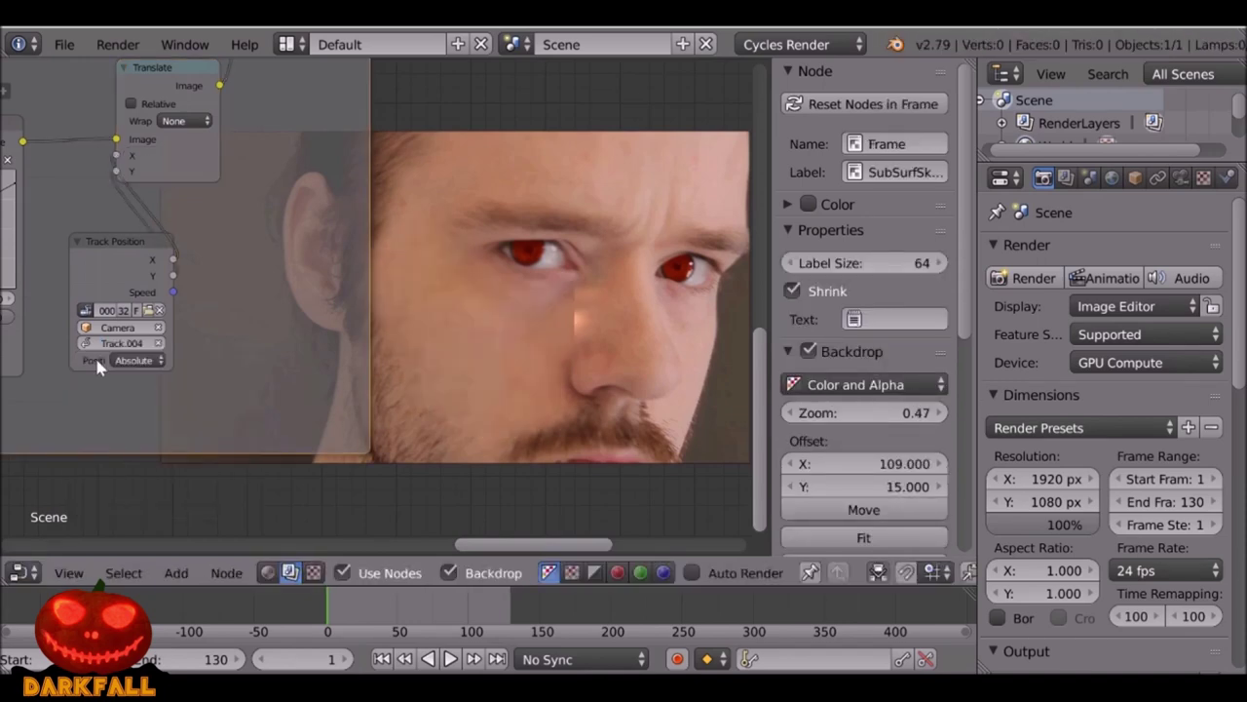
pyautogui.click(132, 360)
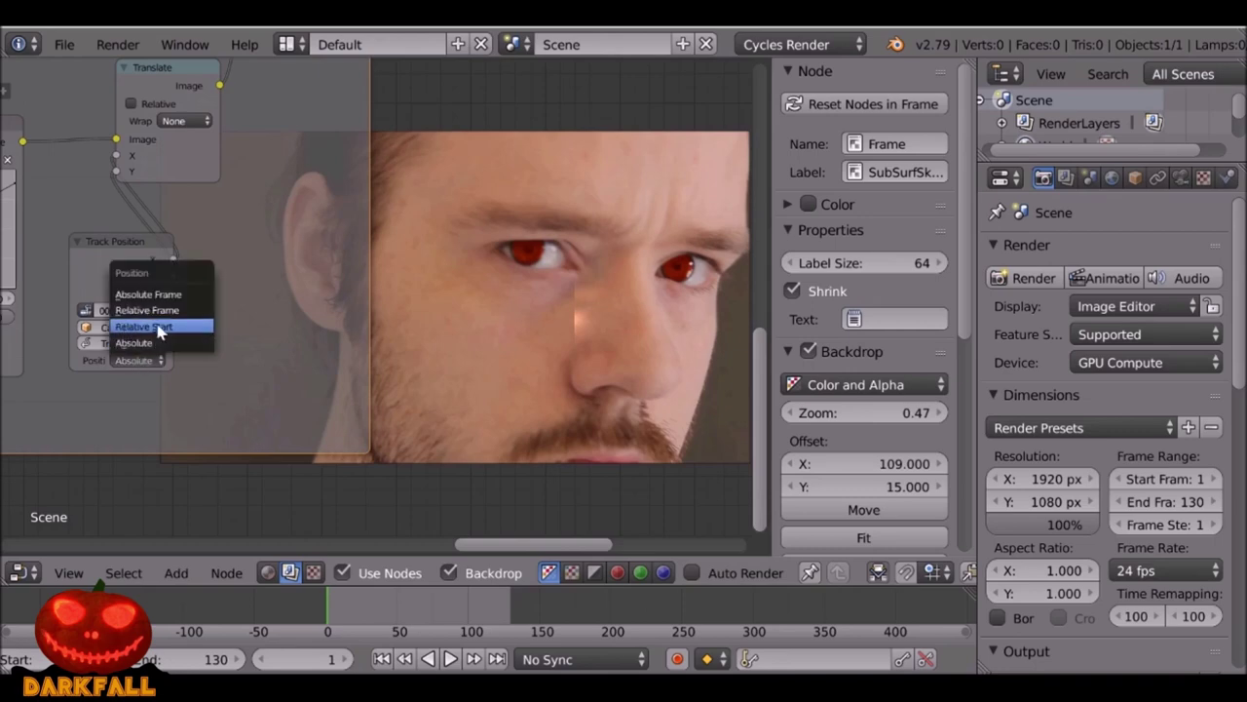
pyautogui.click(153, 326)
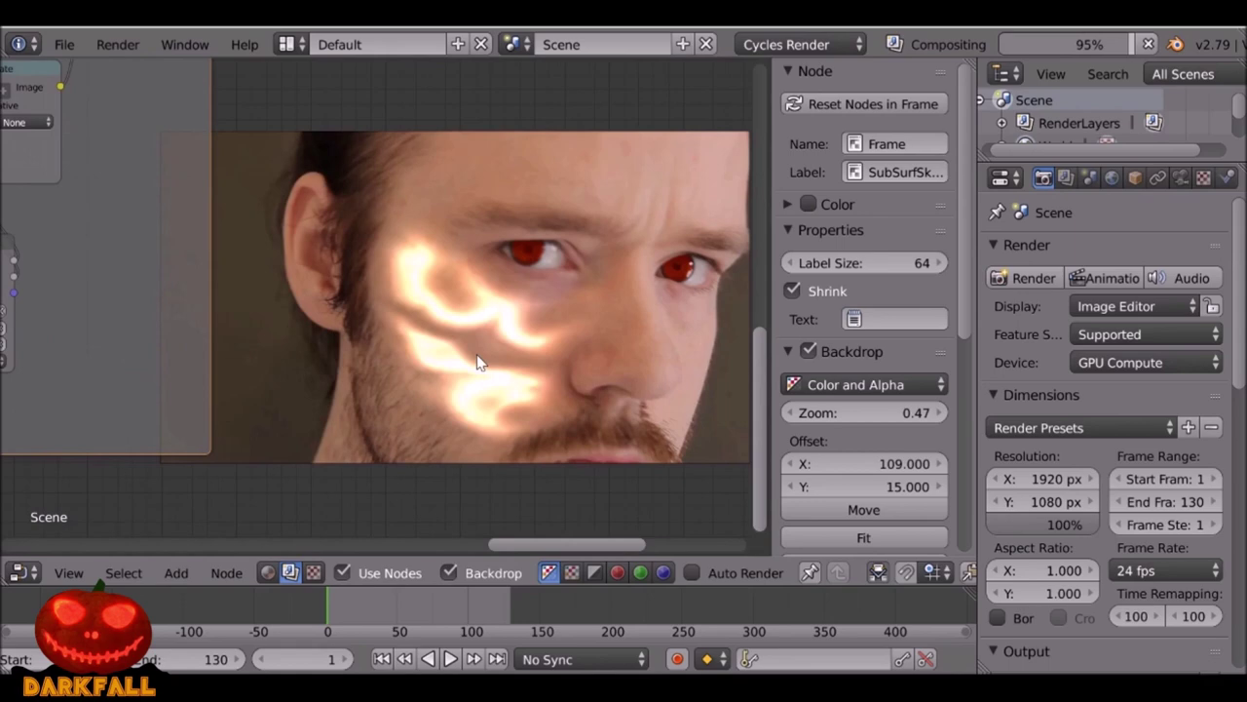
pyautogui.moveTo(292, 372); pyautogui.dragTo(610, 378, button='middle')
pyautogui.moveTo(283, 337); pyautogui.dragTo(572, 337, button='middle')
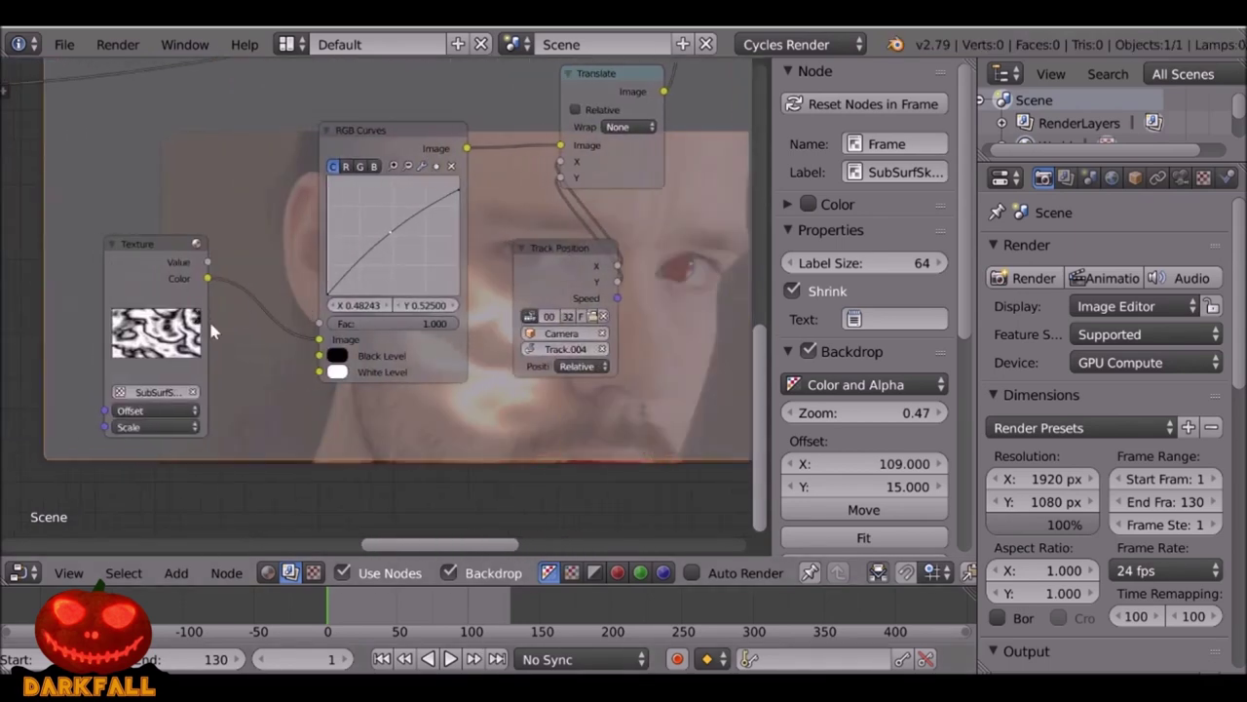
# Play the animation briefly to check how the glowing skin effect follows the tracked face.
pyautogui.moveTo(210, 317); pyautogui.dragTo(181, 108, button='middle')
pyautogui.moveTo(101, 76); pyautogui.dragTo(82, 193)
pyautogui.moveTo(82, 192); pyautogui.dragTo(43, 70, button='middle')
pyautogui.click(49, 193)
pyautogui.moveTo(82, 212); pyautogui.dragTo(100, 211)
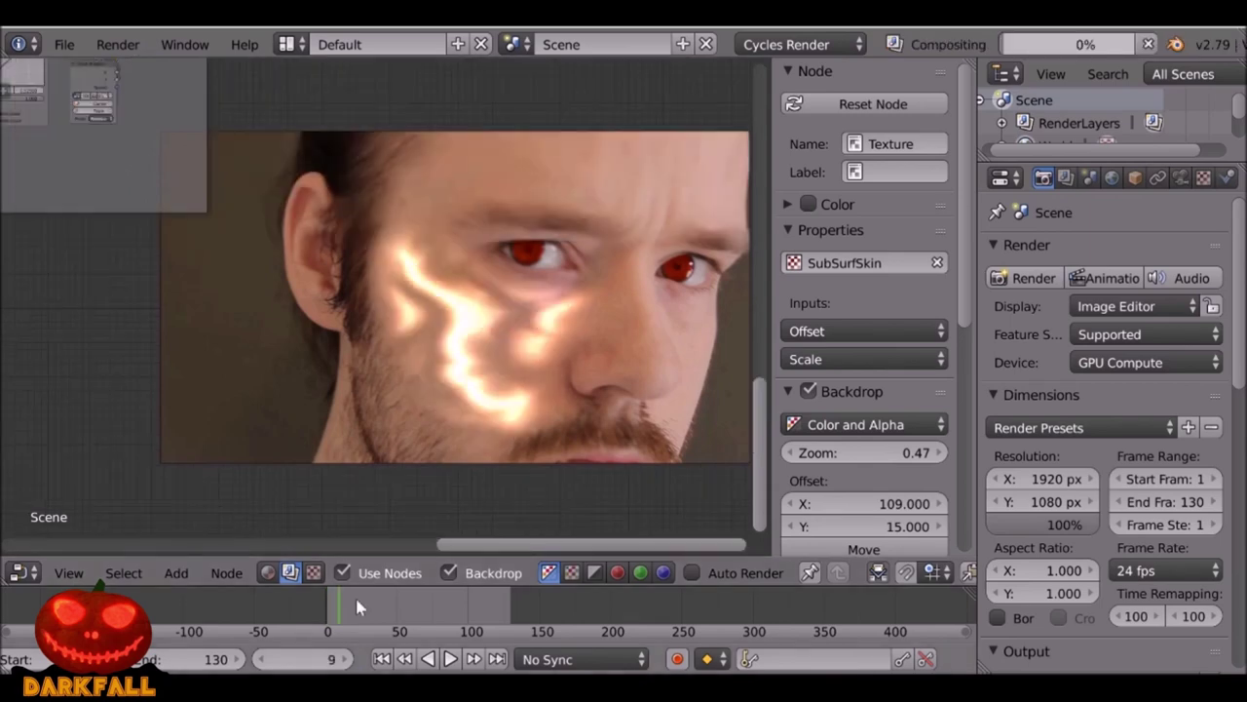
pyautogui.hotkey('alt', 'a')
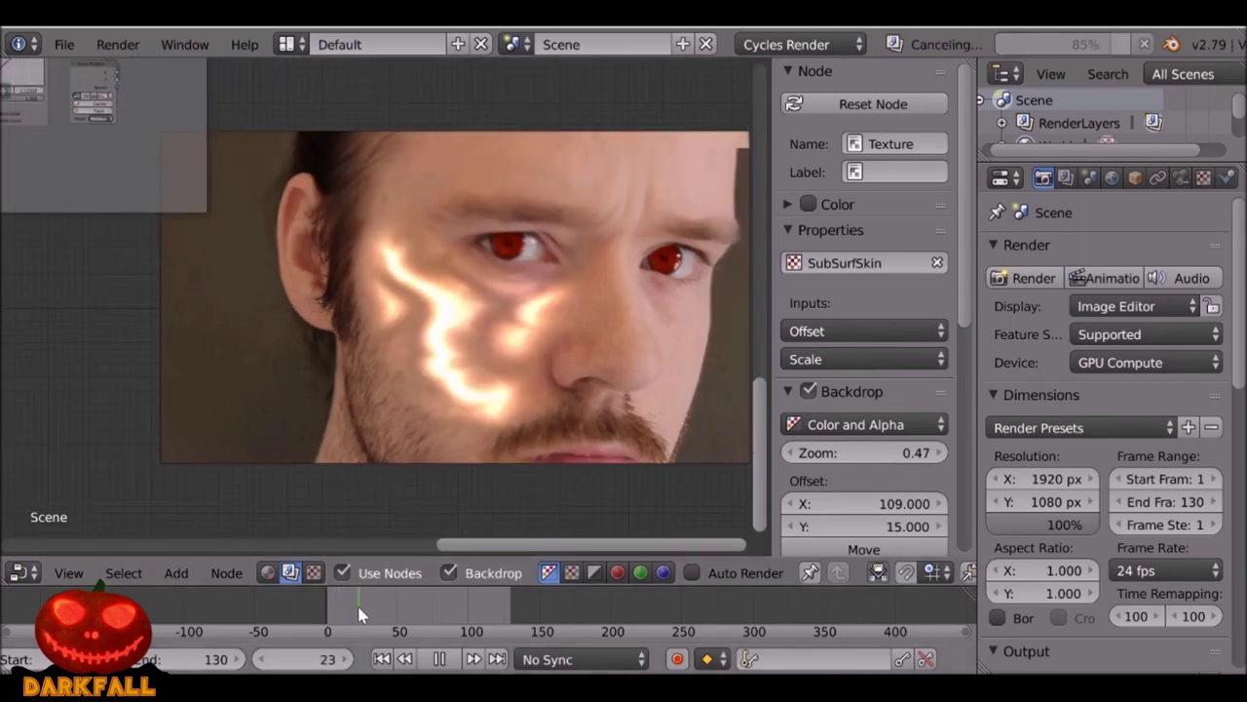
pyautogui.press('Escape')
# Insert a Mix node on the link between the SubSurfSkinEffect frame's output and the final output nodes.
pyautogui.hotkey('shift', 'a')
pyautogui.moveTo(389, 391)
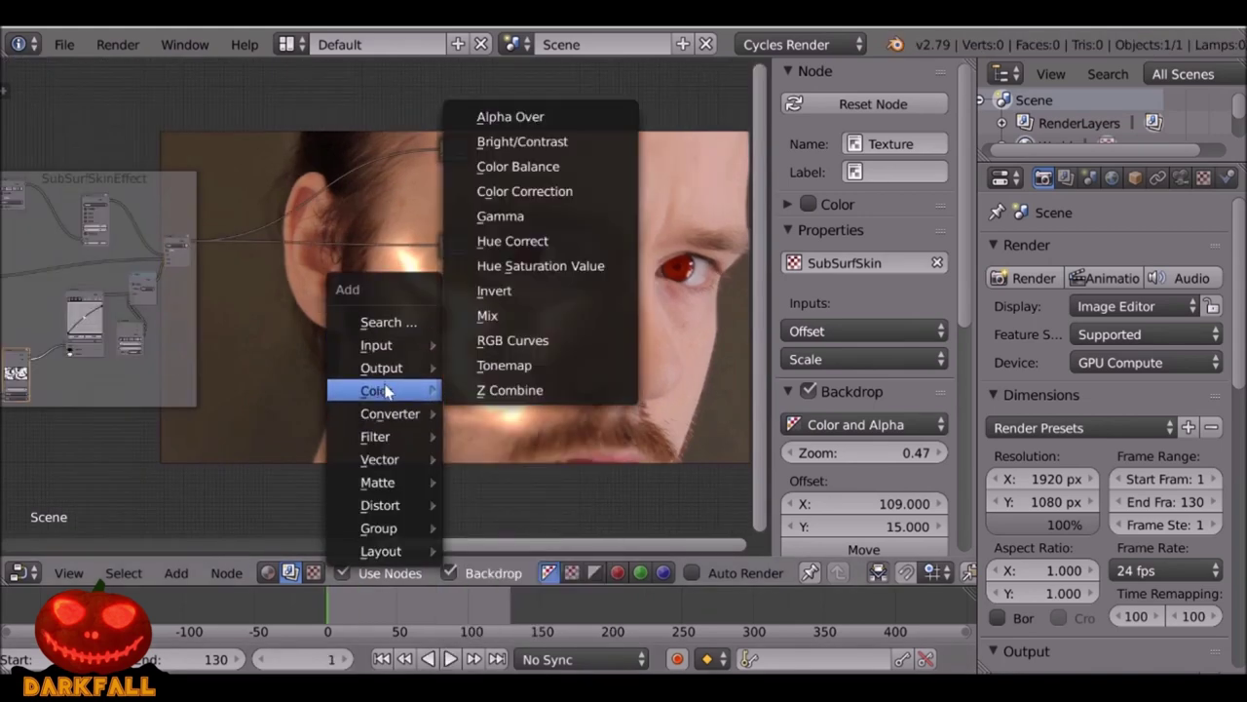
pyautogui.click(533, 316)
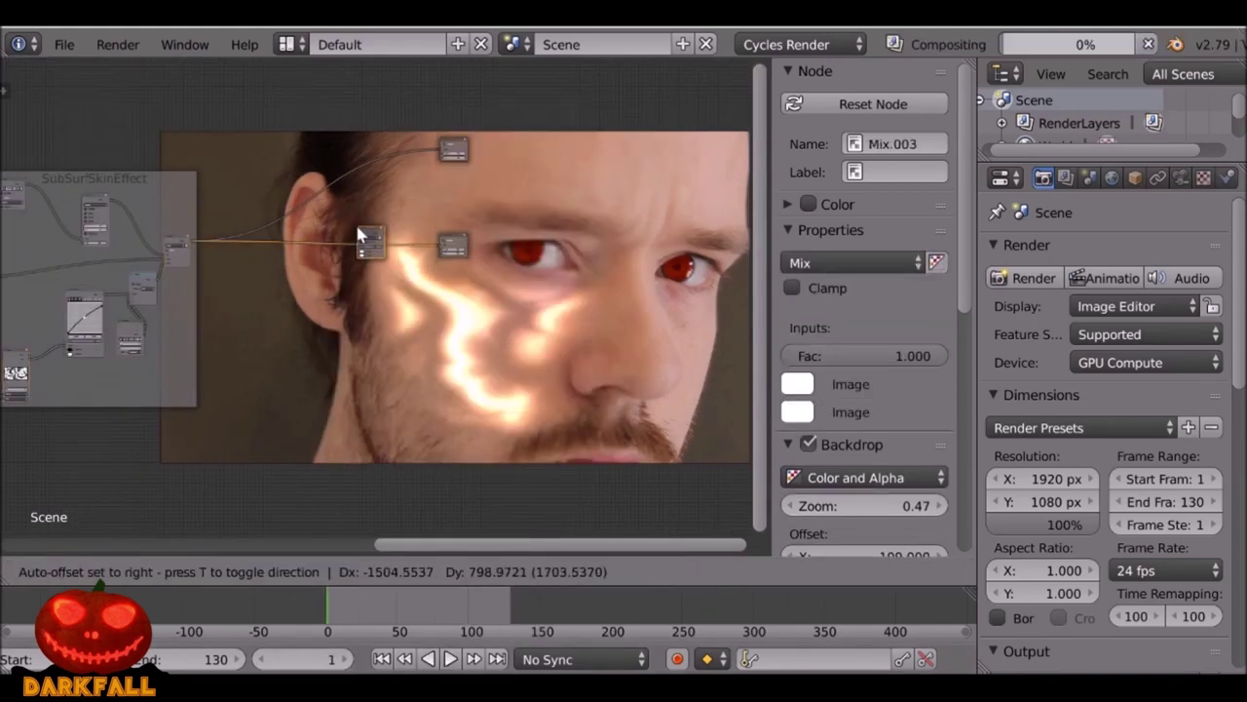
pyautogui.click(373, 336)
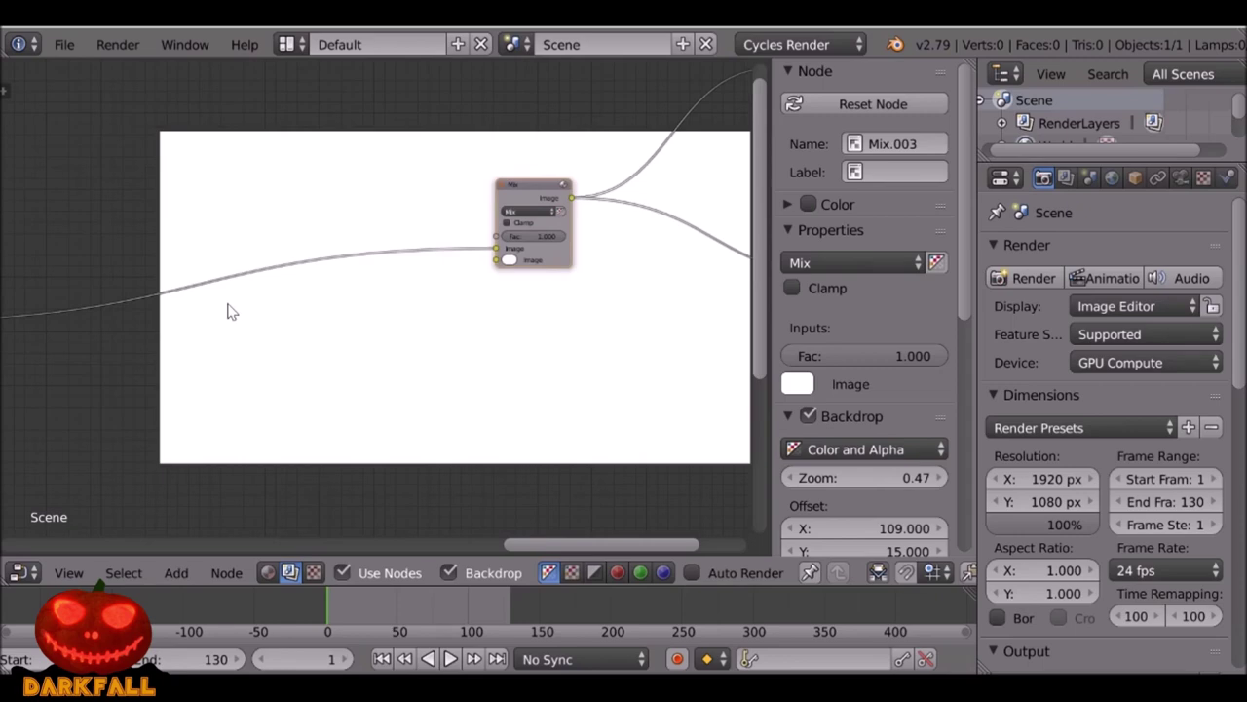
# Add an Image input node below the link that leads into the new Mix node.
pyautogui.hotkey('shift', 'a')
pyautogui.moveTo(243, 332)
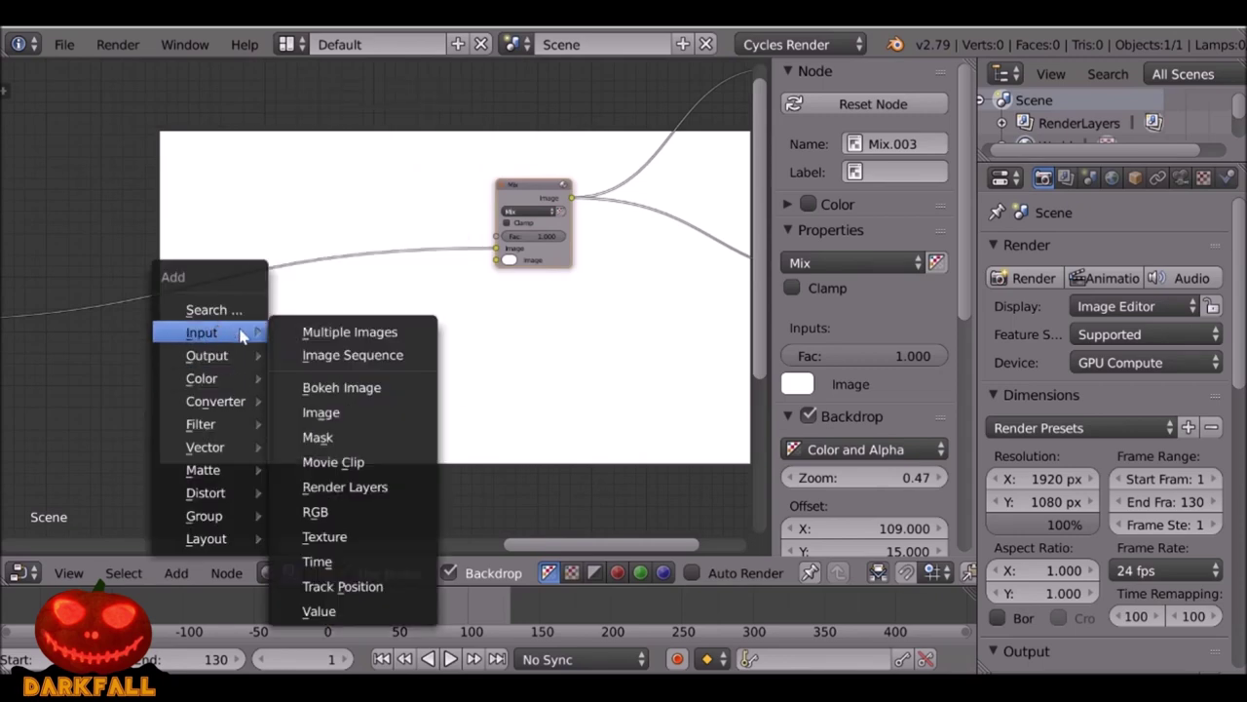
pyautogui.click(378, 412)
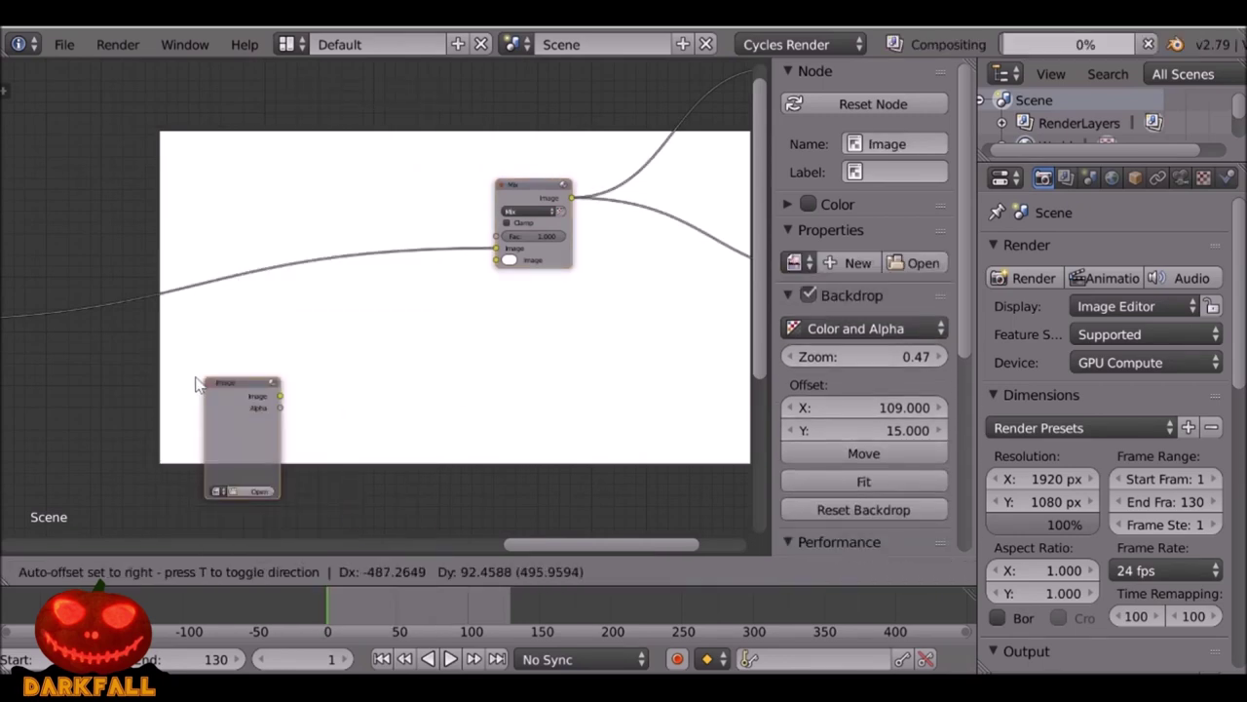
pyautogui.click(161, 382)
# Reposition the Translate and Track Position nodes inside the SubSurfSkinEffect frame.
pyautogui.scroll(-5, 161, 382)
pyautogui.moveTo(188, 447); pyautogui.dragTo(396, 290, button='middle')
pyautogui.moveTo(270, 343); pyautogui.dragTo(390, 318, button='middle')
pyautogui.moveTo(25, 325); pyautogui.dragTo(263, 243, button='middle')
pyautogui.click(224, 290)
pyautogui.moveTo(425, 159); pyautogui.dragTo(281, 196, button='middle')
pyautogui.moveTo(310, 176); pyautogui.dragTo(319, 191)
pyautogui.moveTo(289, 276); pyautogui.dragTo(276, 255)
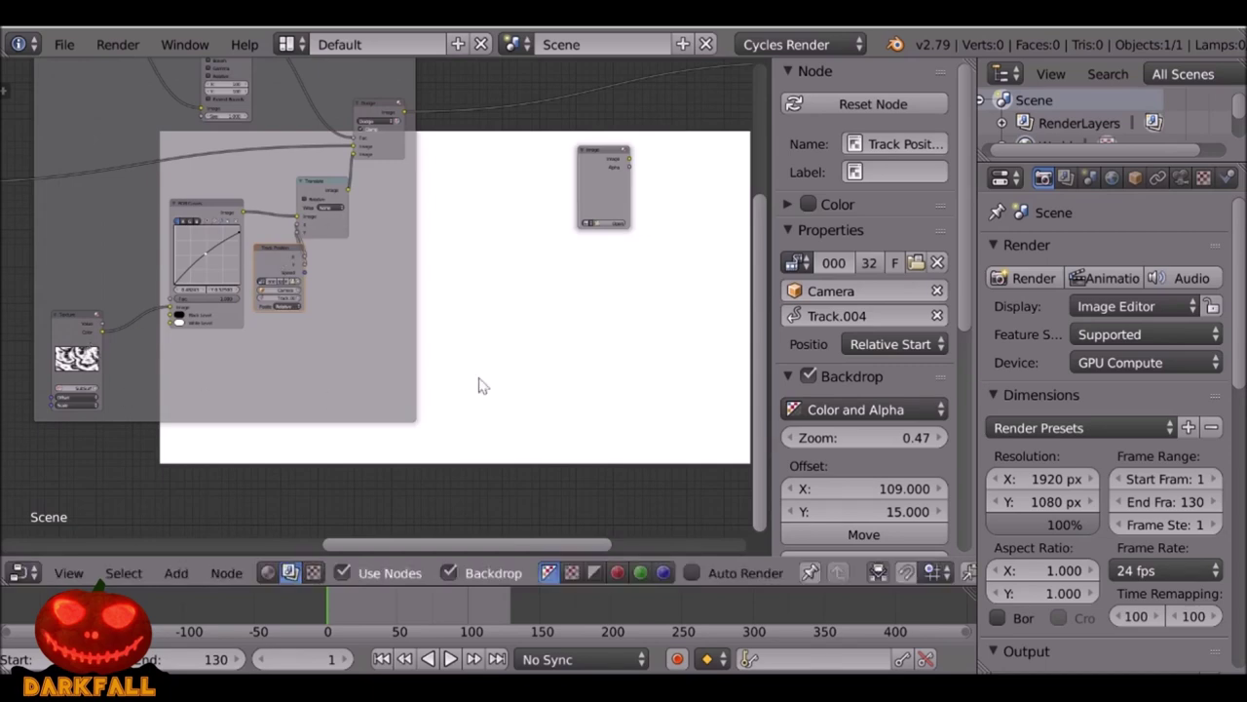
# Load the Veins1 texture into the Image node and connect its Image output to the Mix node's second Image input.
pyautogui.moveTo(546, 295); pyautogui.dragTo(251, 474, button='middle')
pyautogui.scroll(2, 295, 383)
pyautogui.click(257, 471)
pyautogui.click(303, 462)
pyautogui.moveTo(330, 350); pyautogui.dragTo(643, 206)
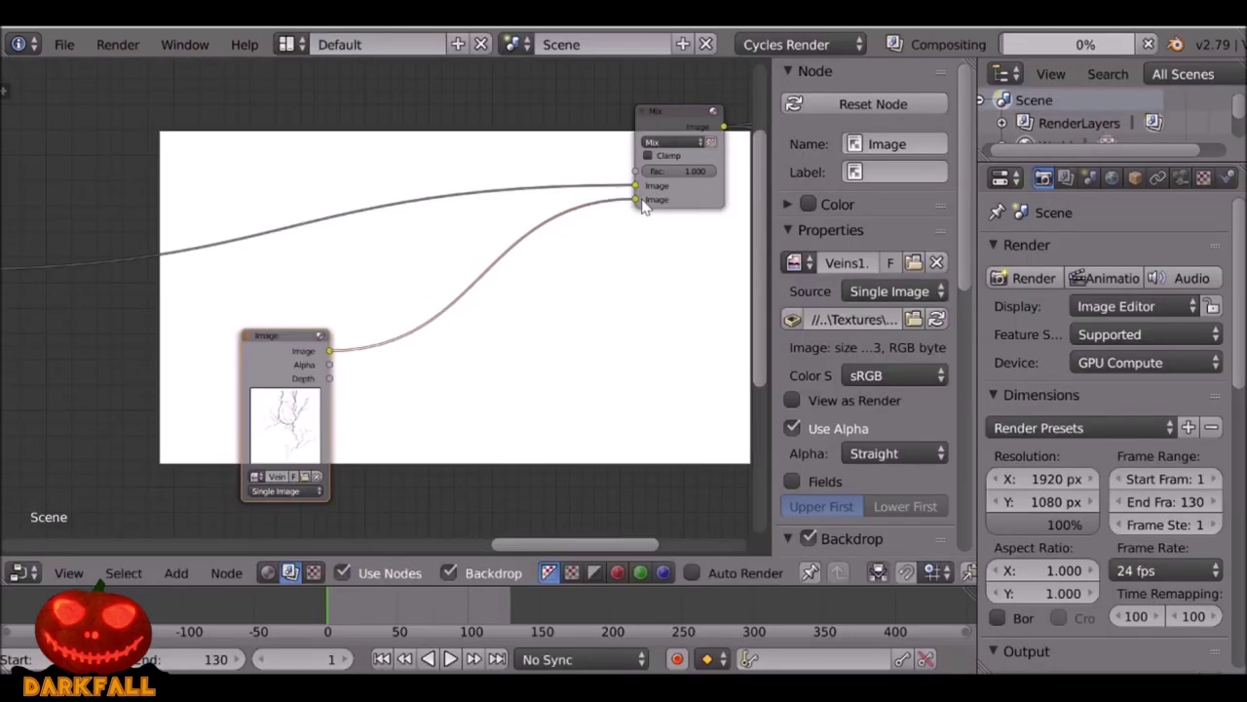
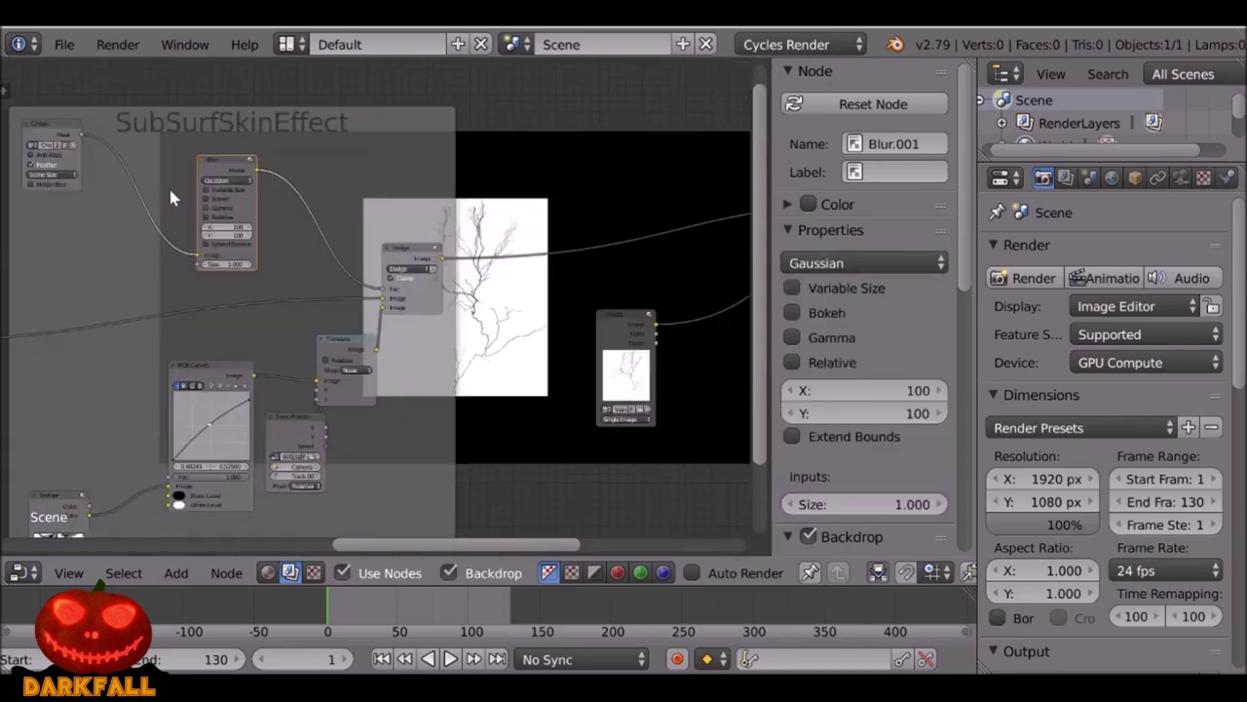
# Connect the output of the cheek mask's Blur node to the new Mix node's Fac input.
pyautogui.click(53, 146)
pyautogui.moveTo(265, 190); pyautogui.dragTo(52, 215, button='middle')
pyautogui.moveTo(43, 200); pyautogui.dragTo(702, 222)
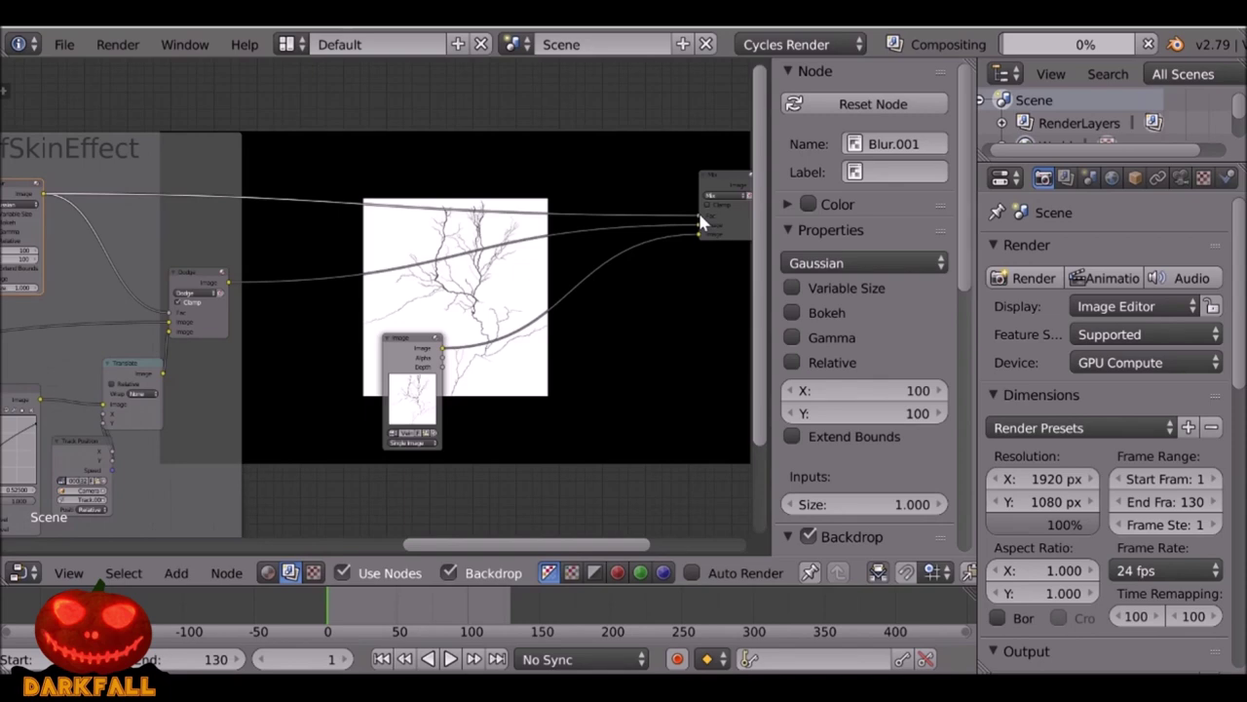
# Insert a Transform node between the veins image and the Mix node with X 107.3, Y -54.1 and Scale 1.5.
pyautogui.moveTo(701, 223); pyautogui.dragTo(604, 89, button='middle')
pyautogui.hotkey('shift', 'a')
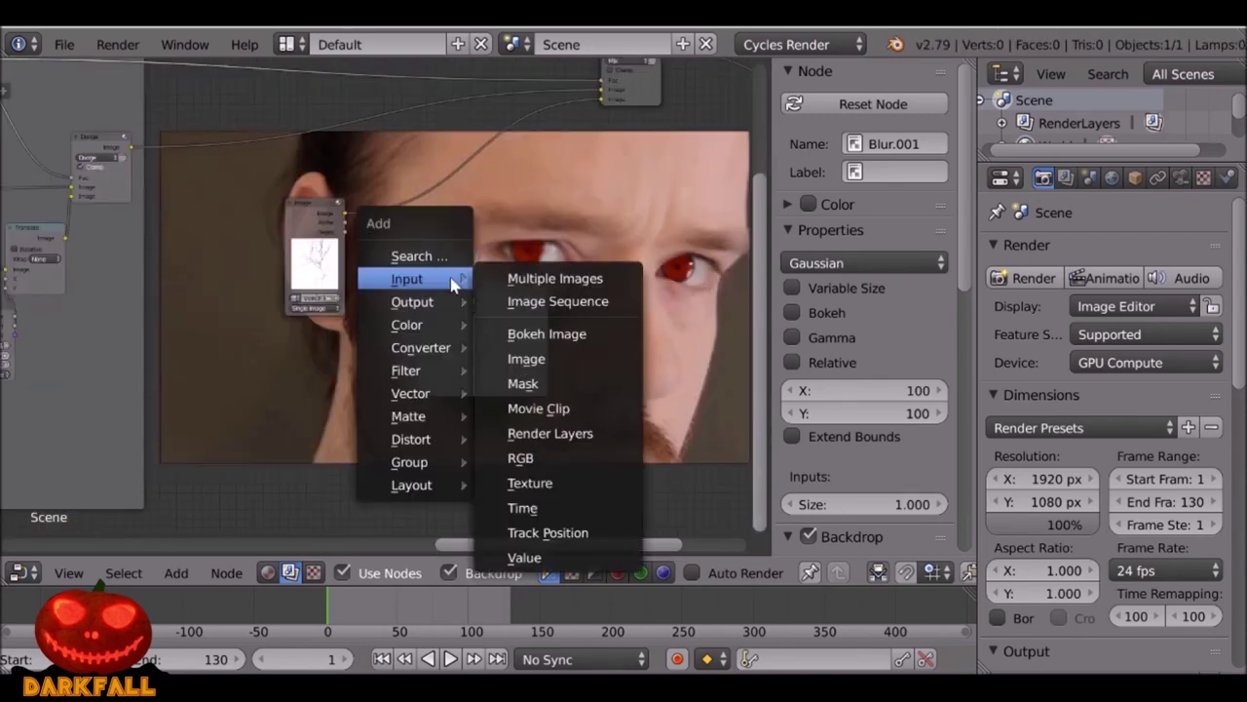
pyautogui.moveTo(432, 444)
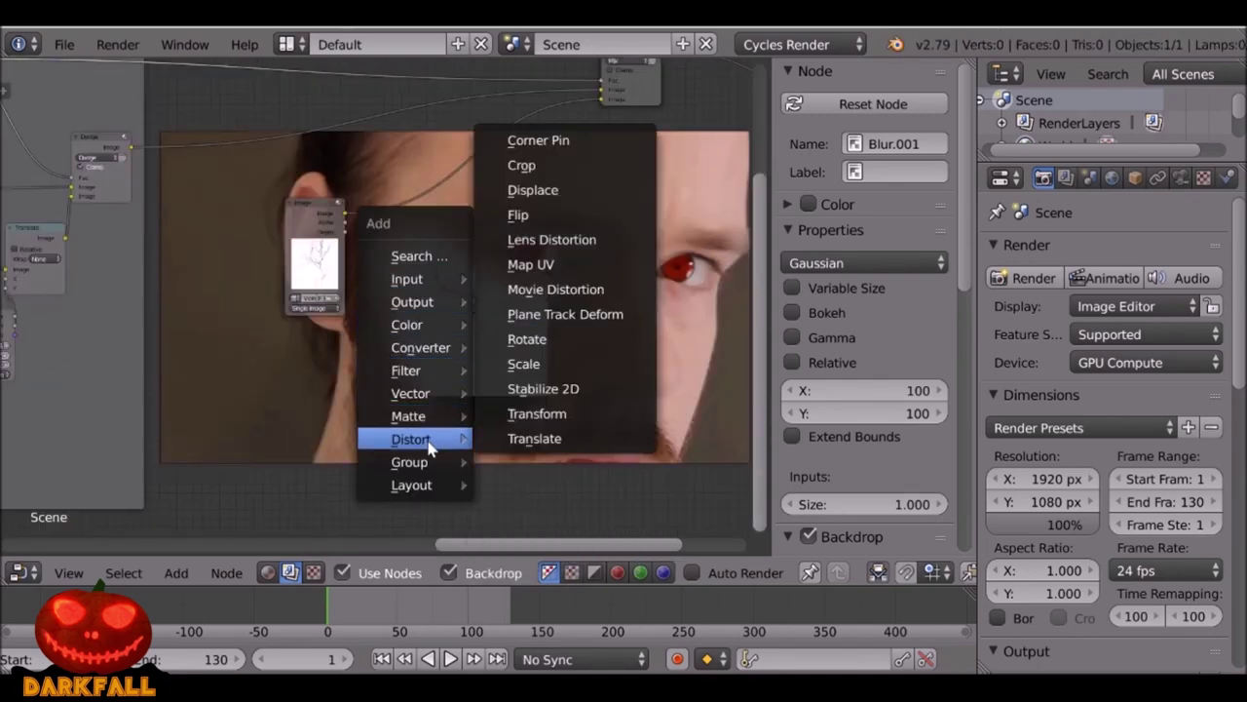
pyautogui.click(536, 413)
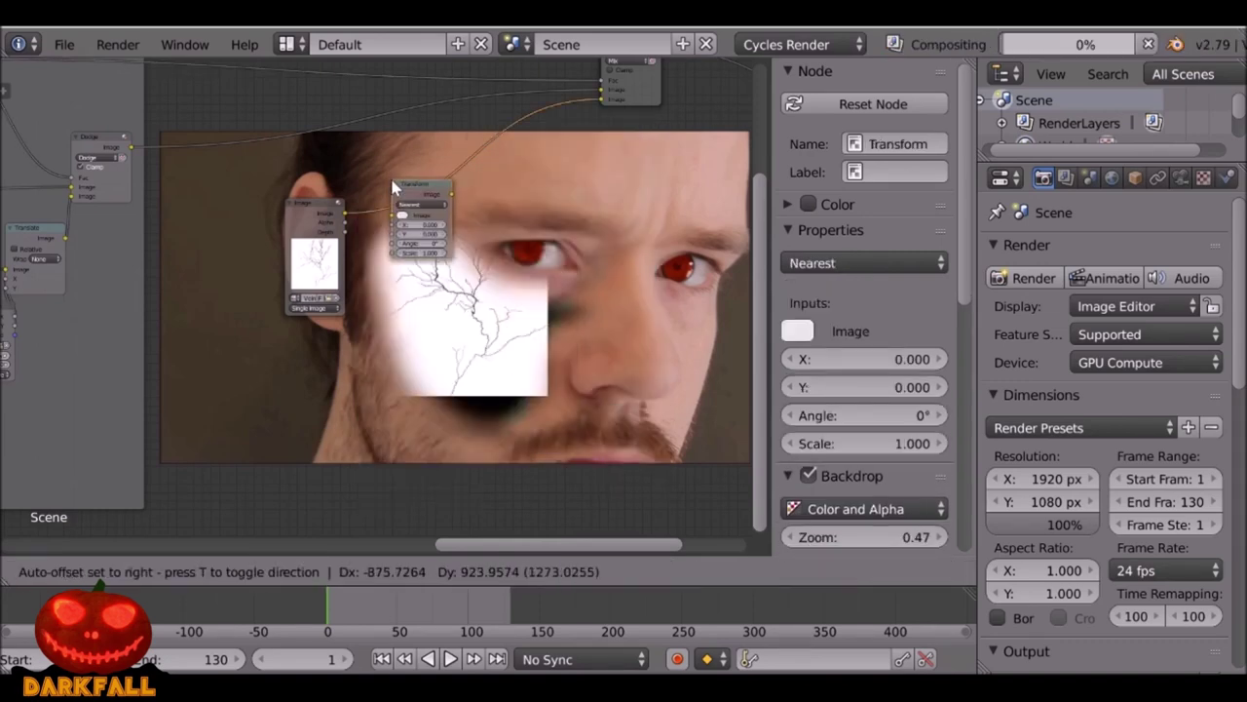
pyautogui.click(393, 185)
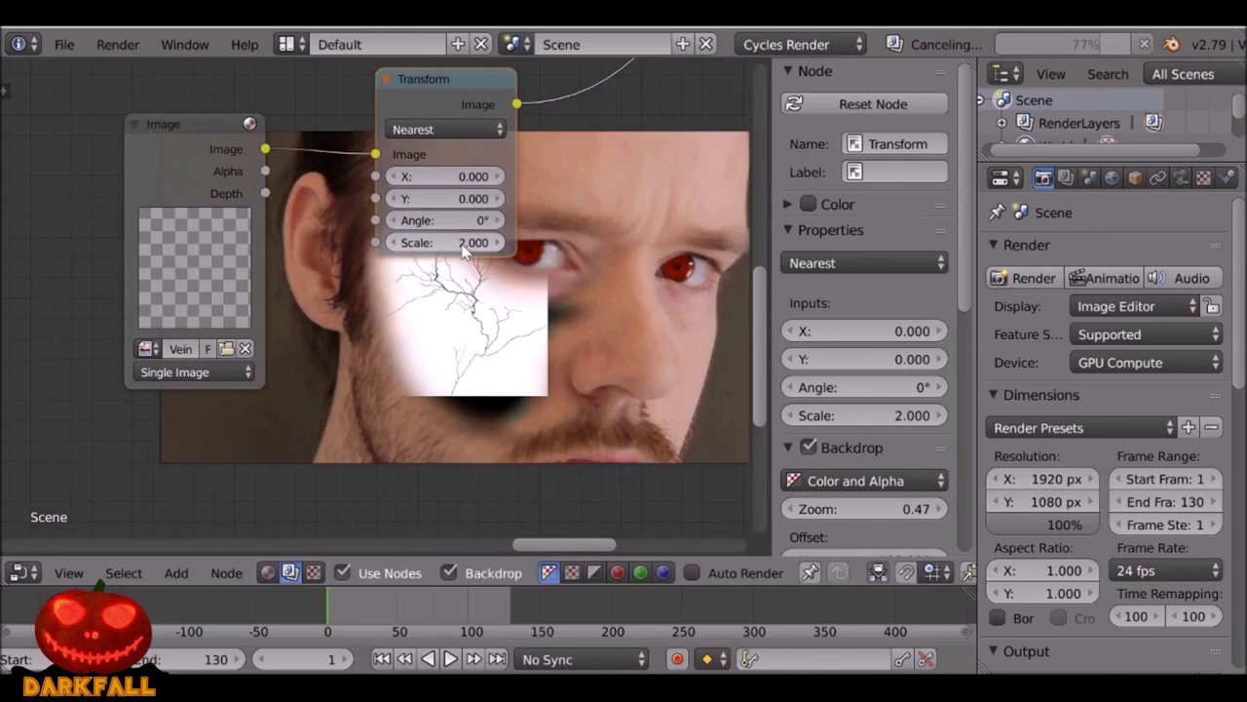
pyautogui.moveTo(465, 251); pyautogui.dragTo(310, 234, button='middle')
pyautogui.moveTo(292, 159); pyautogui.dragTo(370, 159)
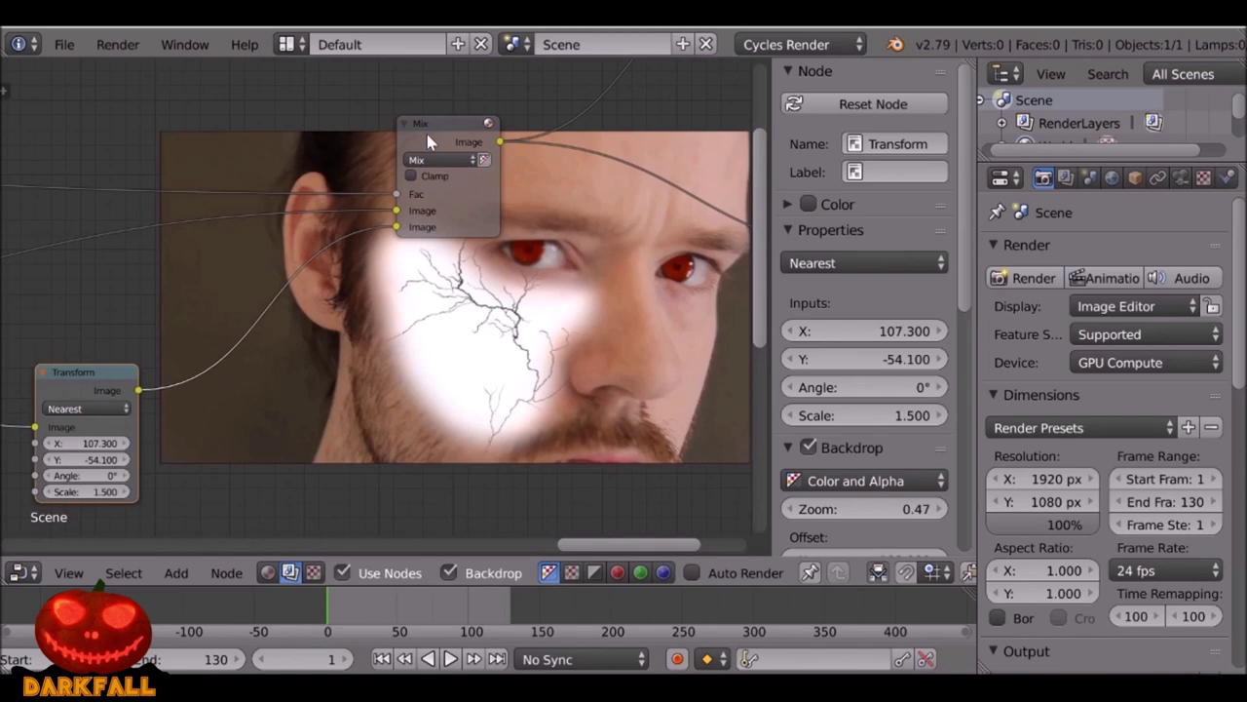
# Set the blend type of the Mix node that combines the veins with the face to Multiply.
pyautogui.moveTo(430, 143); pyautogui.dragTo(433, 151)
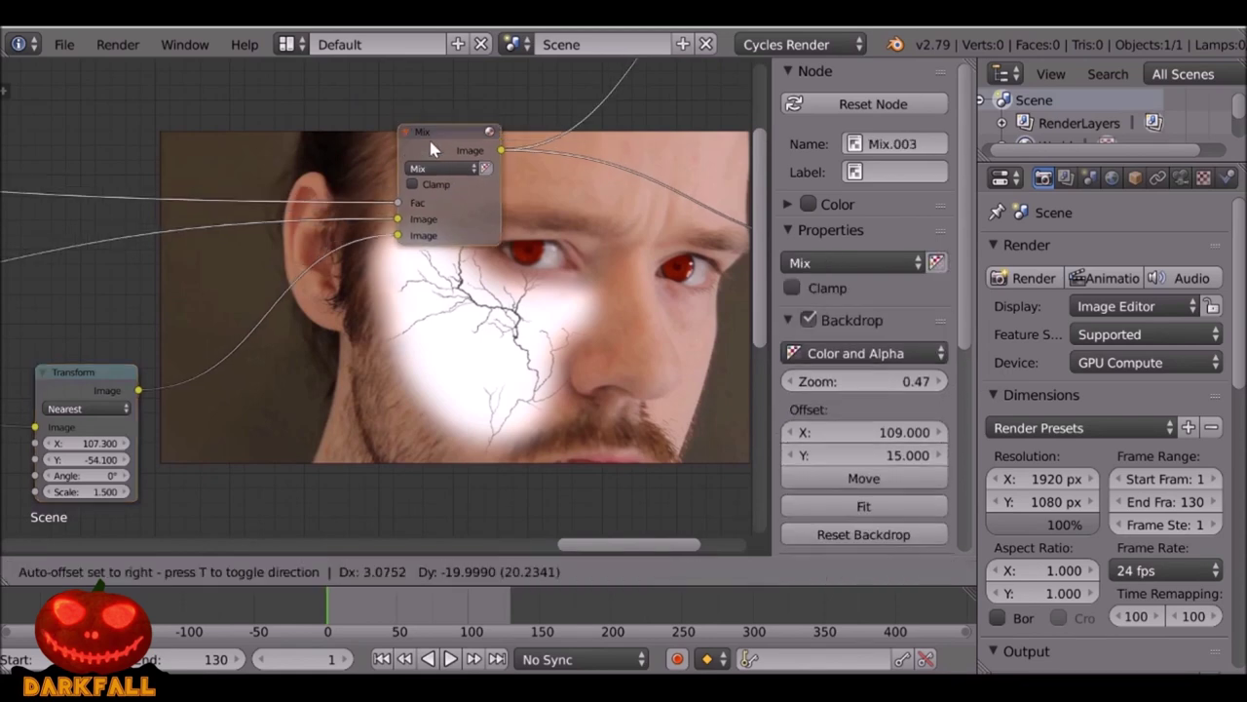
pyautogui.click(434, 169)
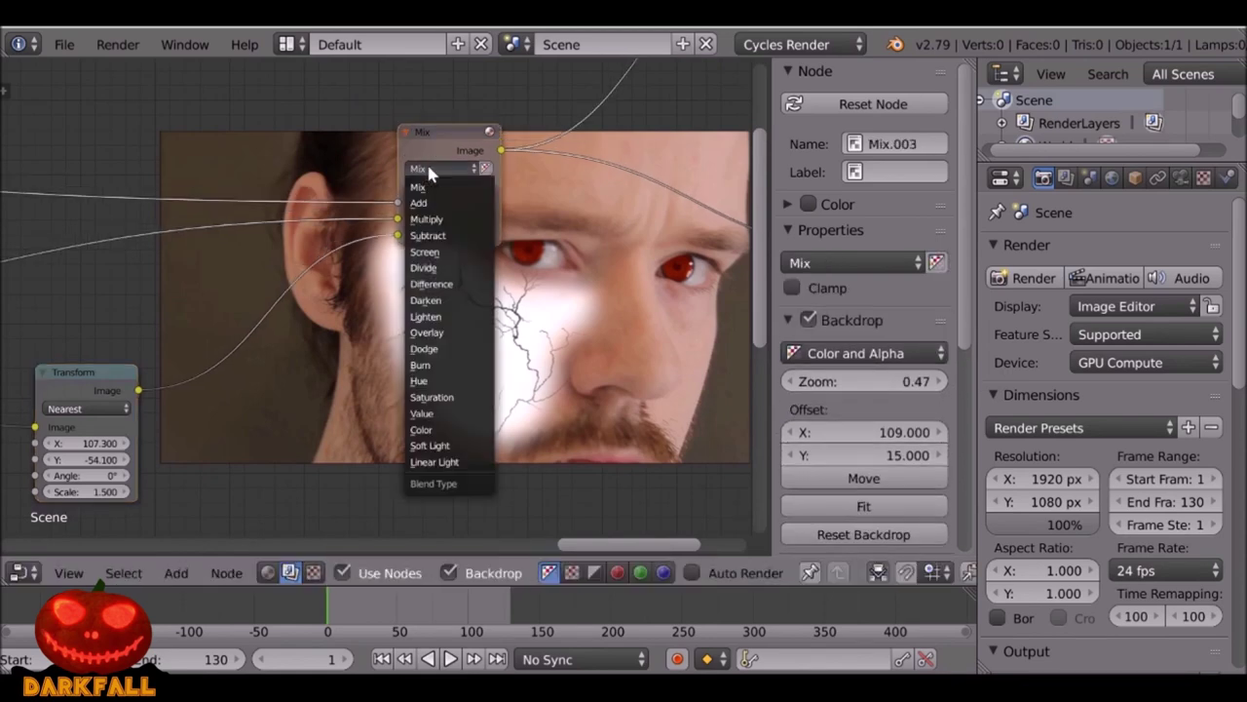
pyautogui.click(427, 219)
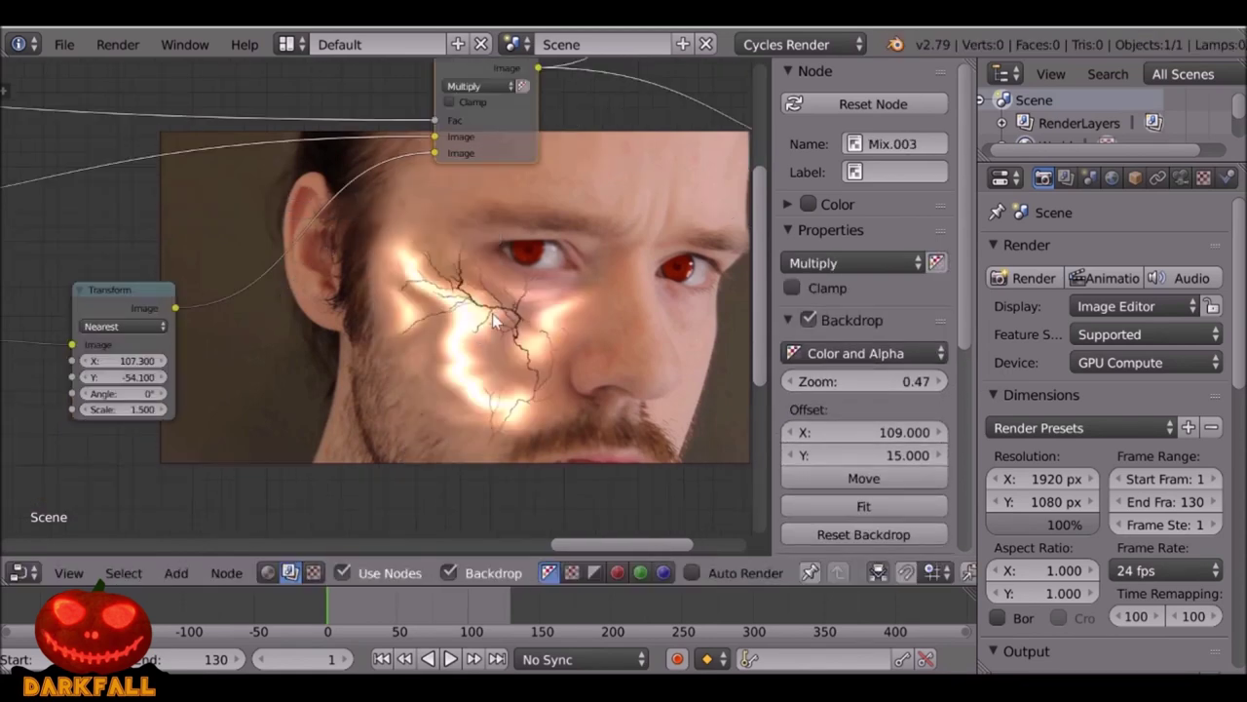
# Insert a Gaussian Blur node with X and Y 2 between the veins image and Transform, and set Transform's X to 94.3 and Scale to 2.5.
pyautogui.hotkey('shift', 'a')
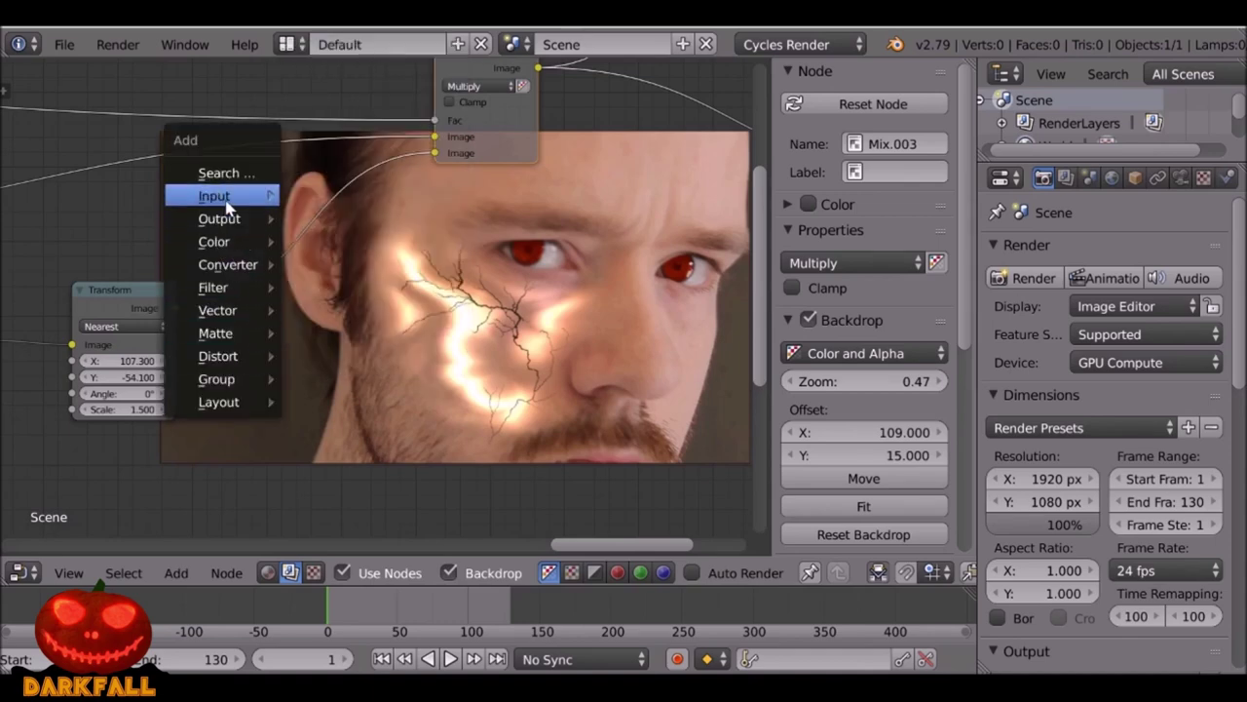
pyautogui.moveTo(239, 287)
pyautogui.click(328, 311)
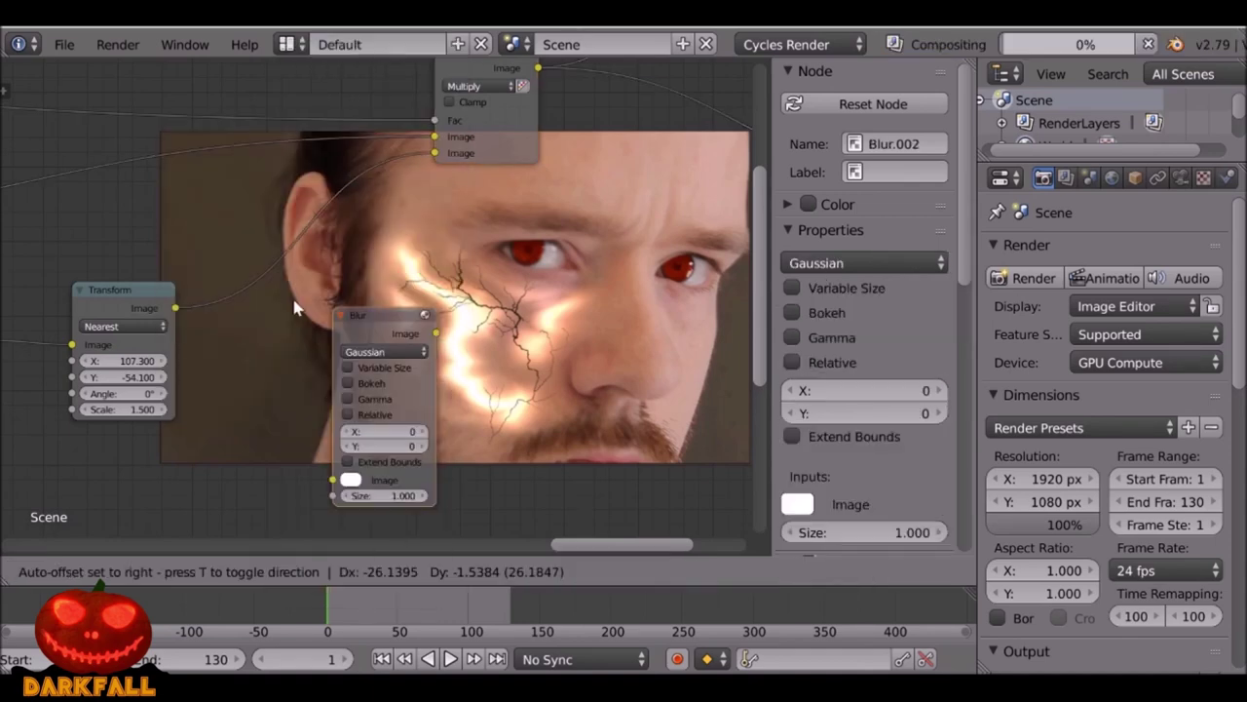
pyautogui.click(230, 255)
pyautogui.moveTo(233, 429); pyautogui.dragTo(191, 400)
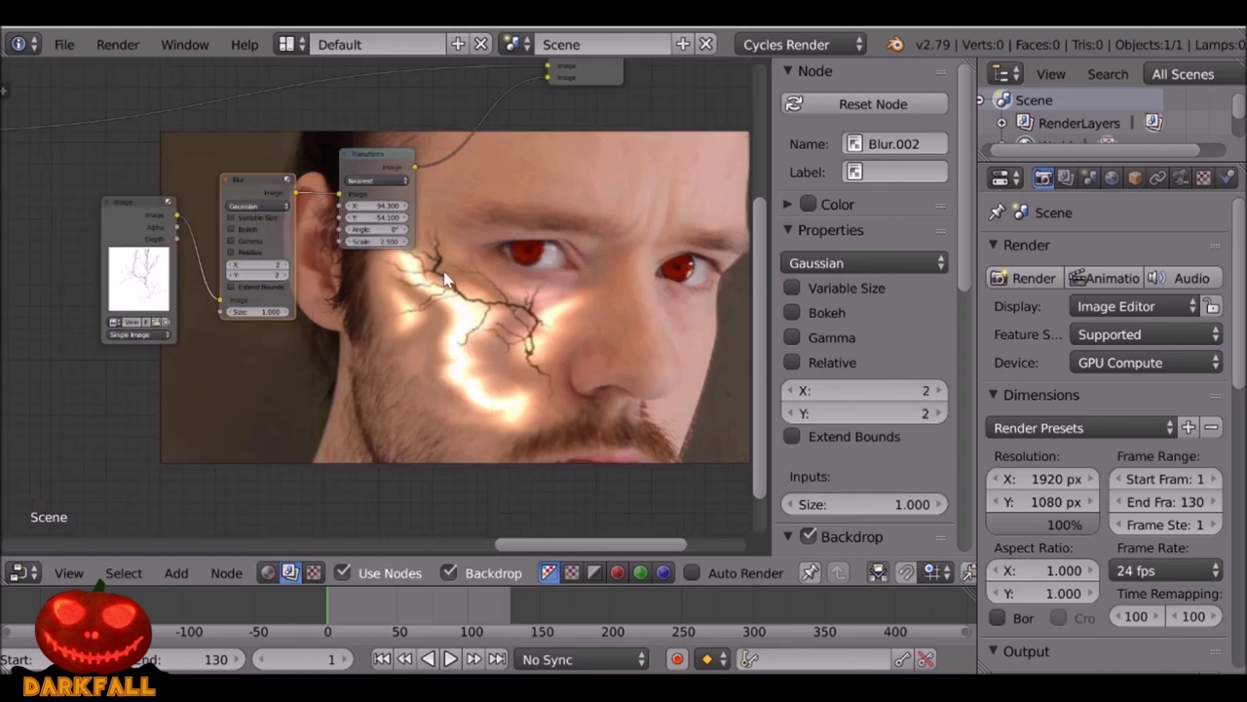
pyautogui.moveTo(156, 234); pyautogui.dragTo(109, 247)
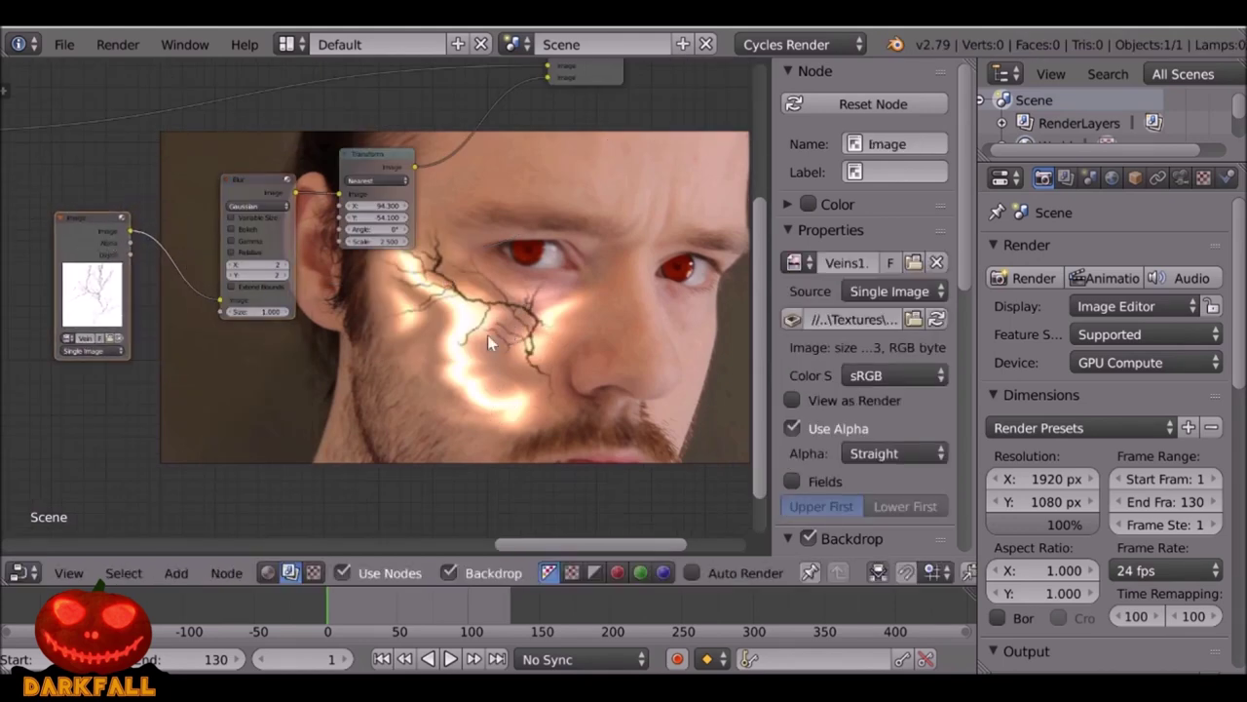
# Insert an RGB Curves node between the Transform and Multiply nodes and raise its curve midpoint to about X 0.434, Y 0.632.
pyautogui.hotkey('shift', 'a')
pyautogui.moveTo(337, 301)
pyautogui.click(459, 524)
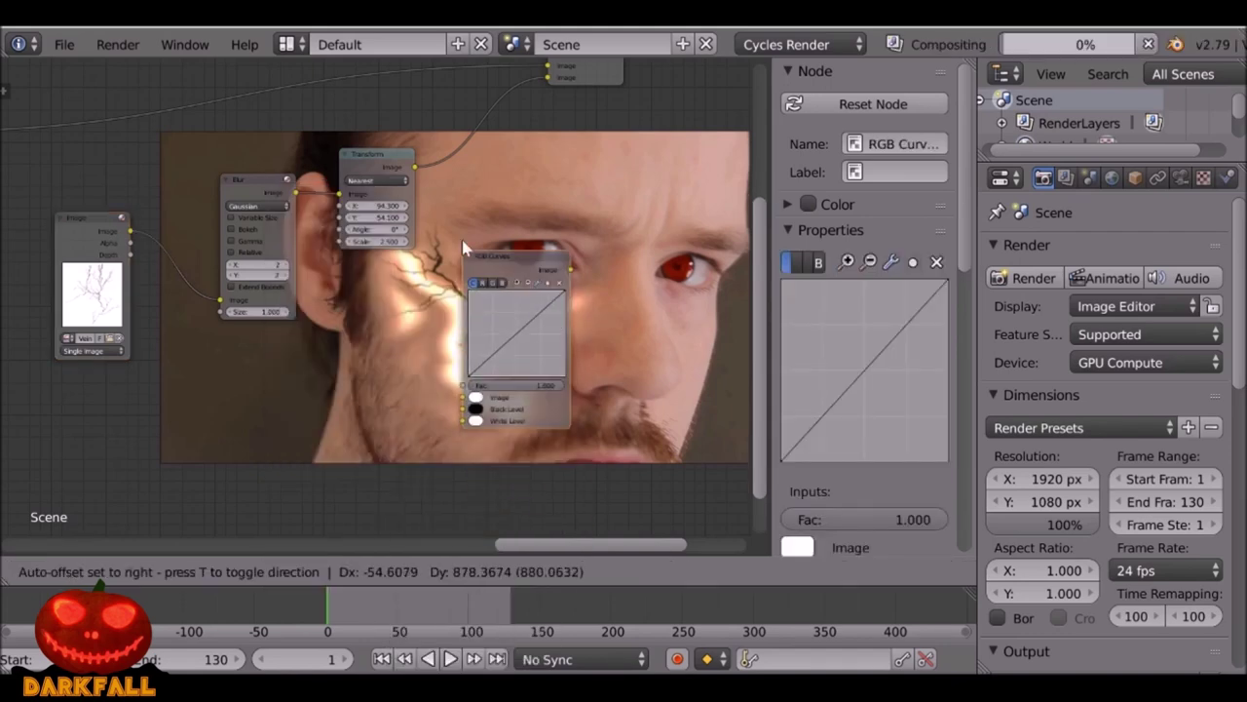
pyautogui.click(448, 145)
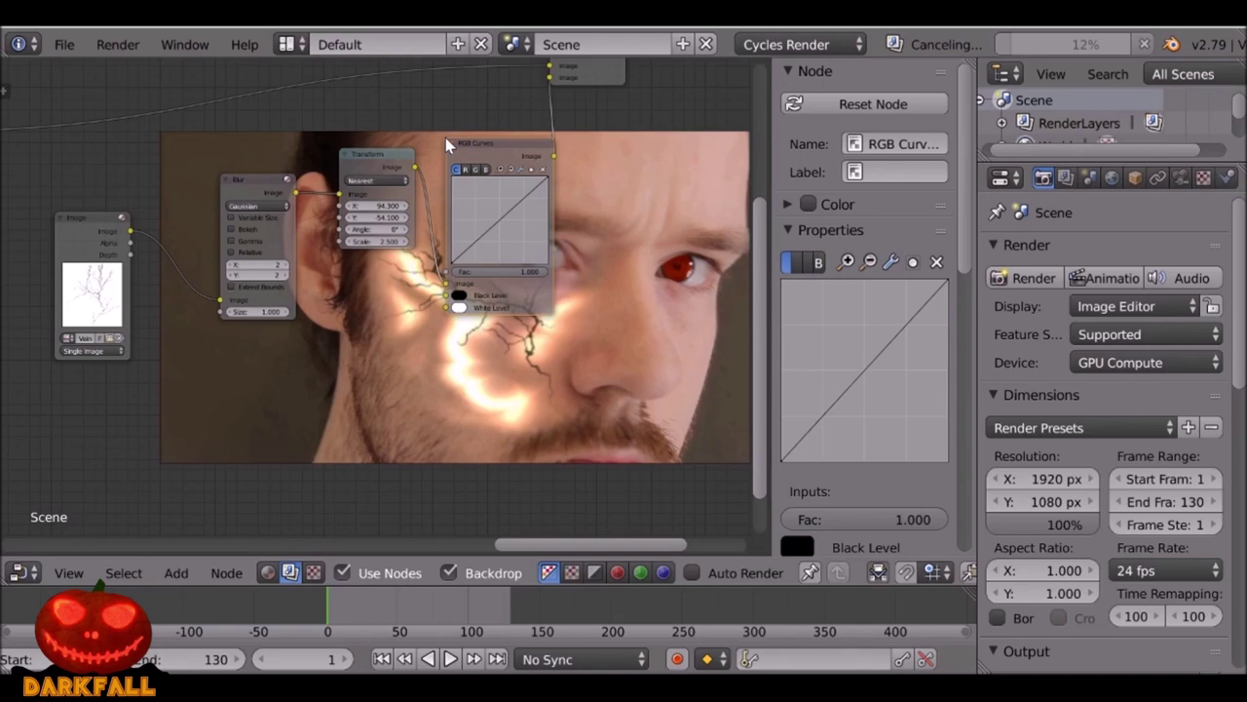
pyautogui.click(302, 220)
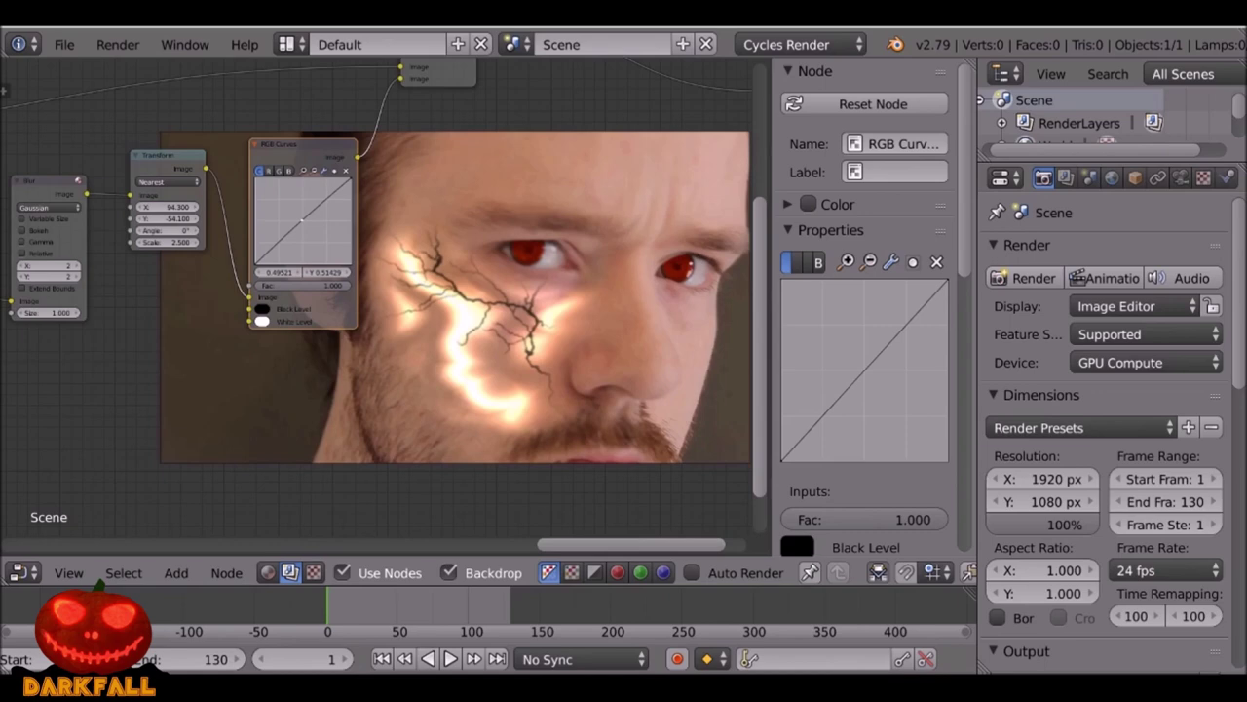
pyautogui.moveTo(302, 222); pyautogui.dragTo(302, 215)
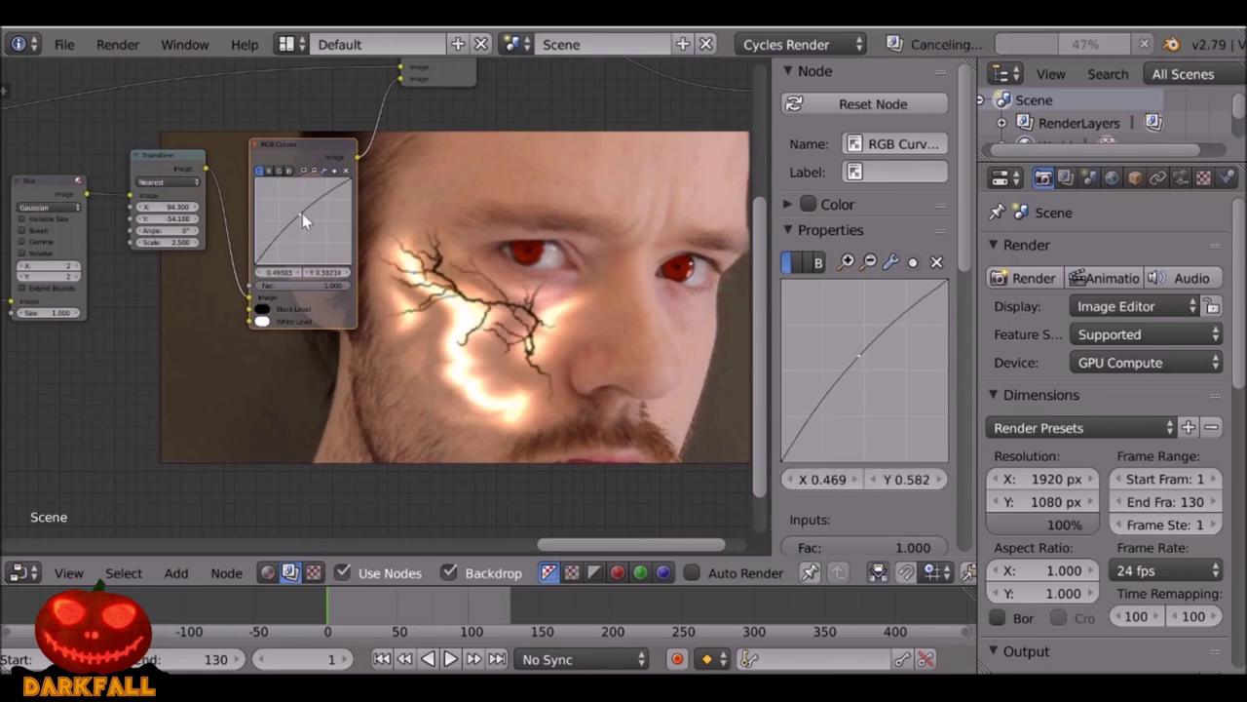
pyautogui.moveTo(302, 213); pyautogui.dragTo(298, 208)
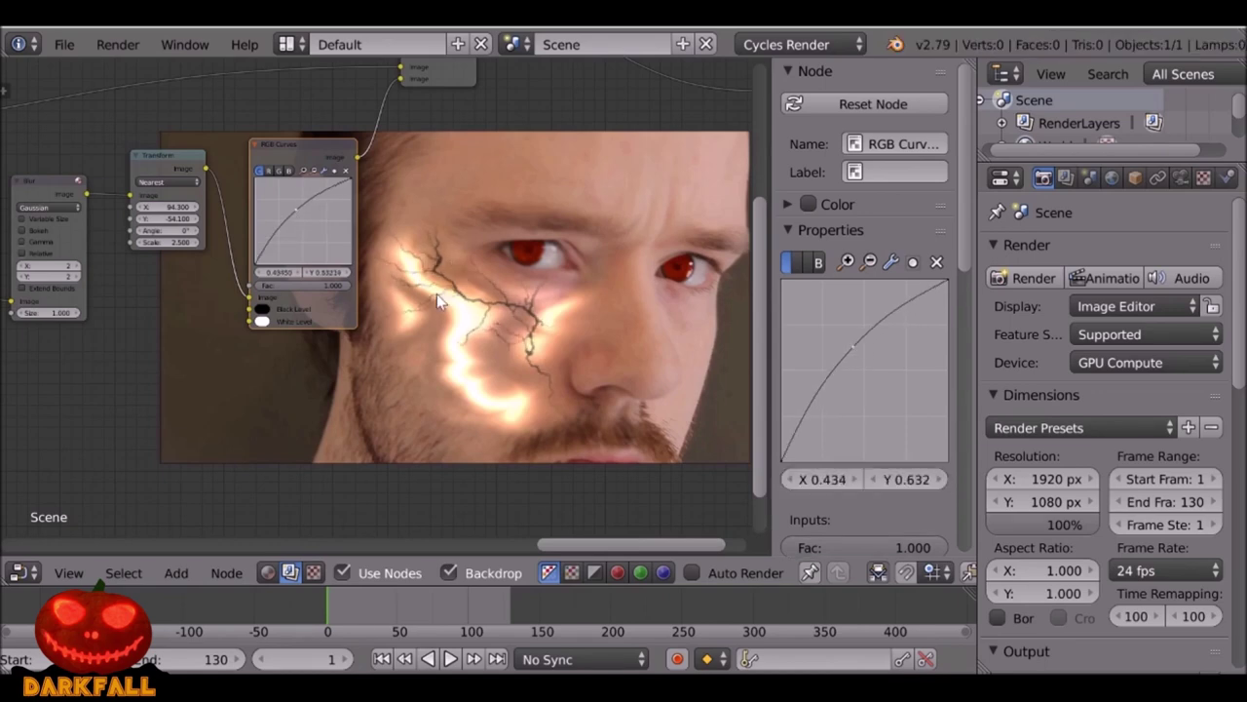
# Insert an Add mix node with Clamp enabled and a red second colour between the RGB Curves and Multiply nodes.
pyautogui.hotkey('shift', 'a')
pyautogui.moveTo(461, 295)
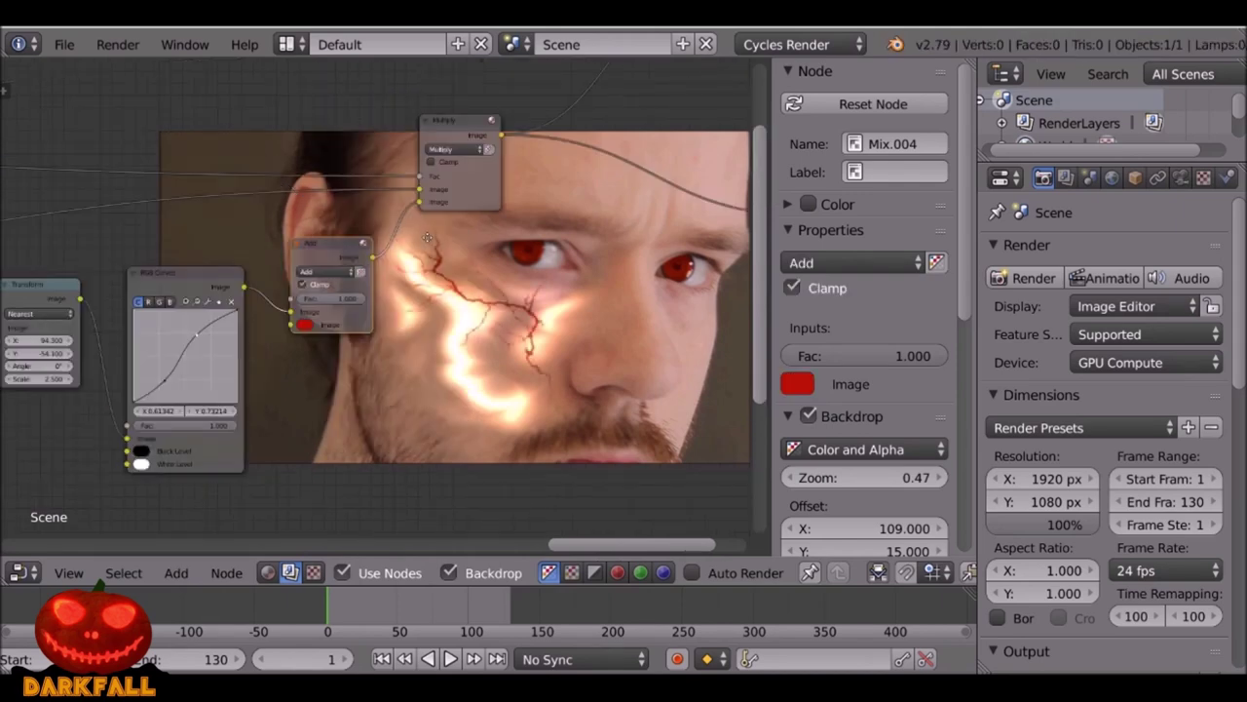
# Insert a ColorRamp node on the link between the mask's Blur node and the Multiply node's Fac input.
pyautogui.hotkey('shift', 'a')
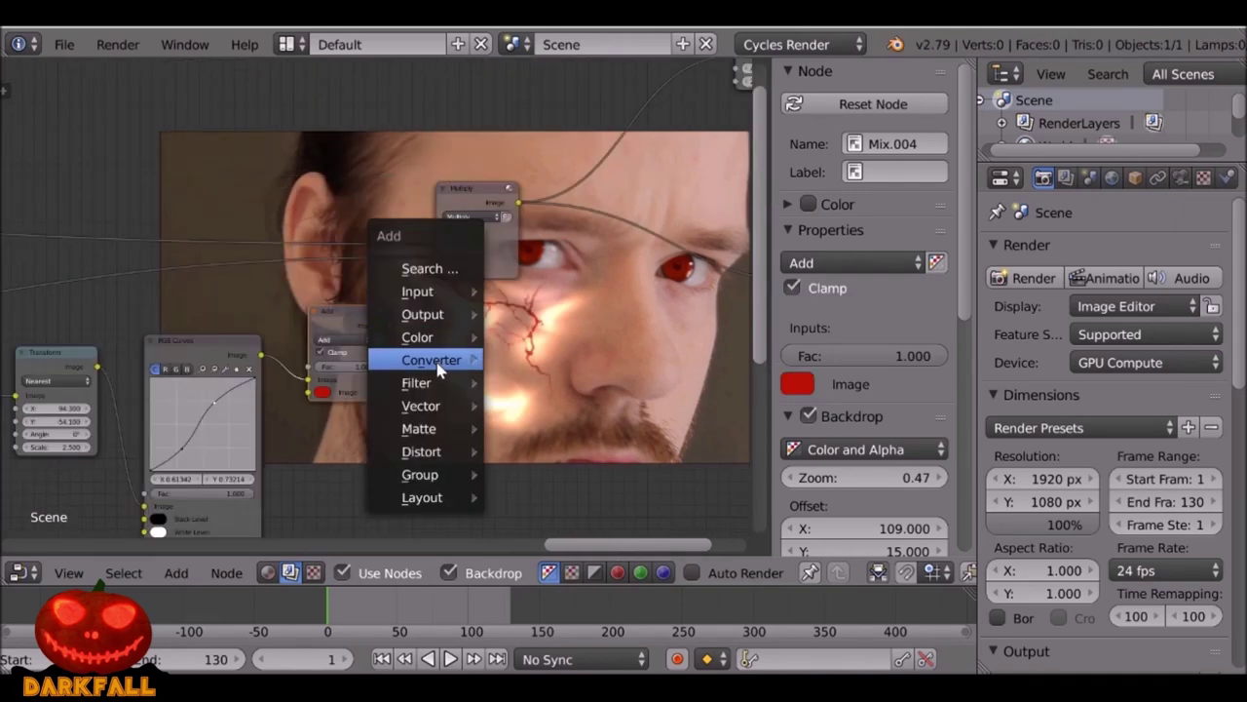
pyautogui.moveTo(437, 362)
pyautogui.scroll(2, 587, 76)
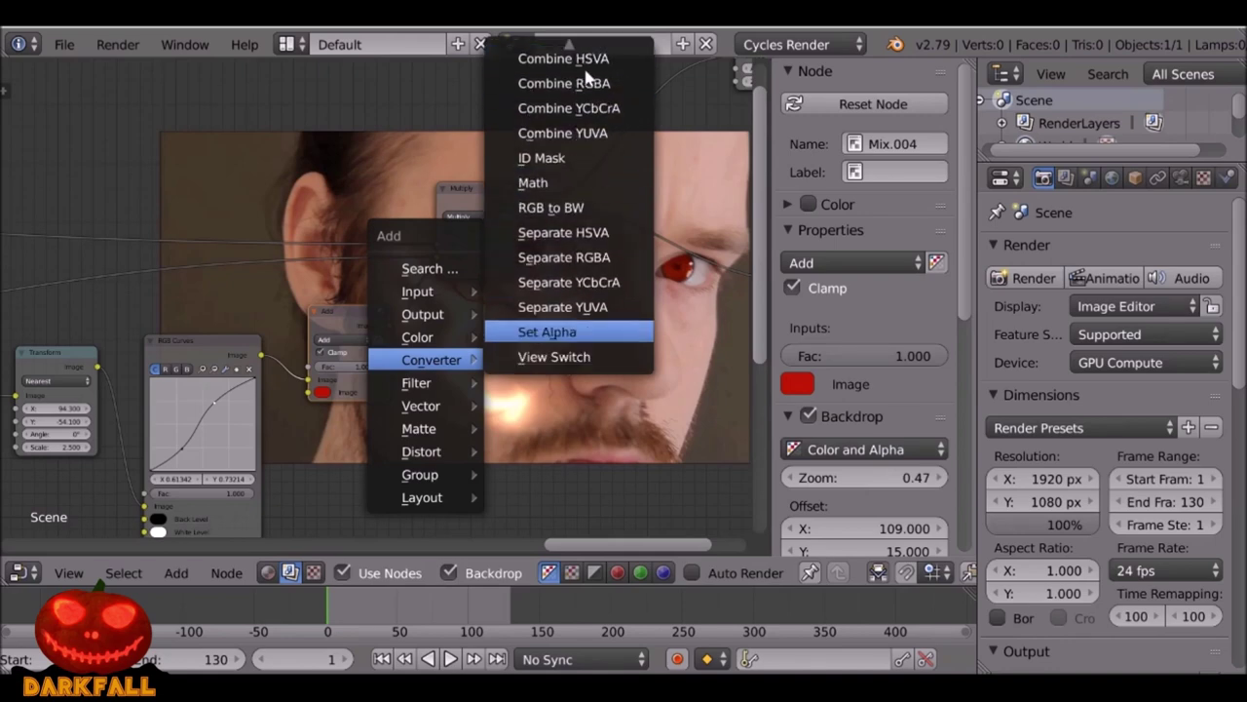
pyautogui.click(564, 86)
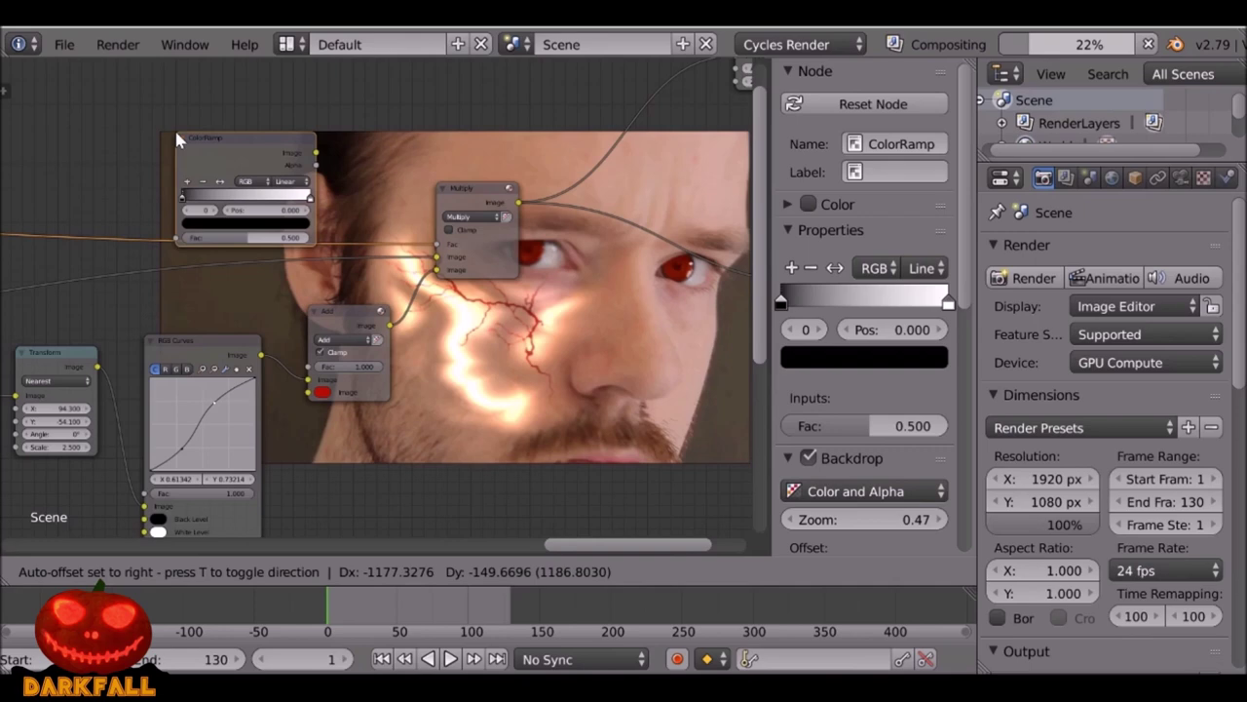
pyautogui.click(174, 128)
# Darken the colour of the ColorRamp's white end stop.
pyautogui.scroll(4, 174, 128)
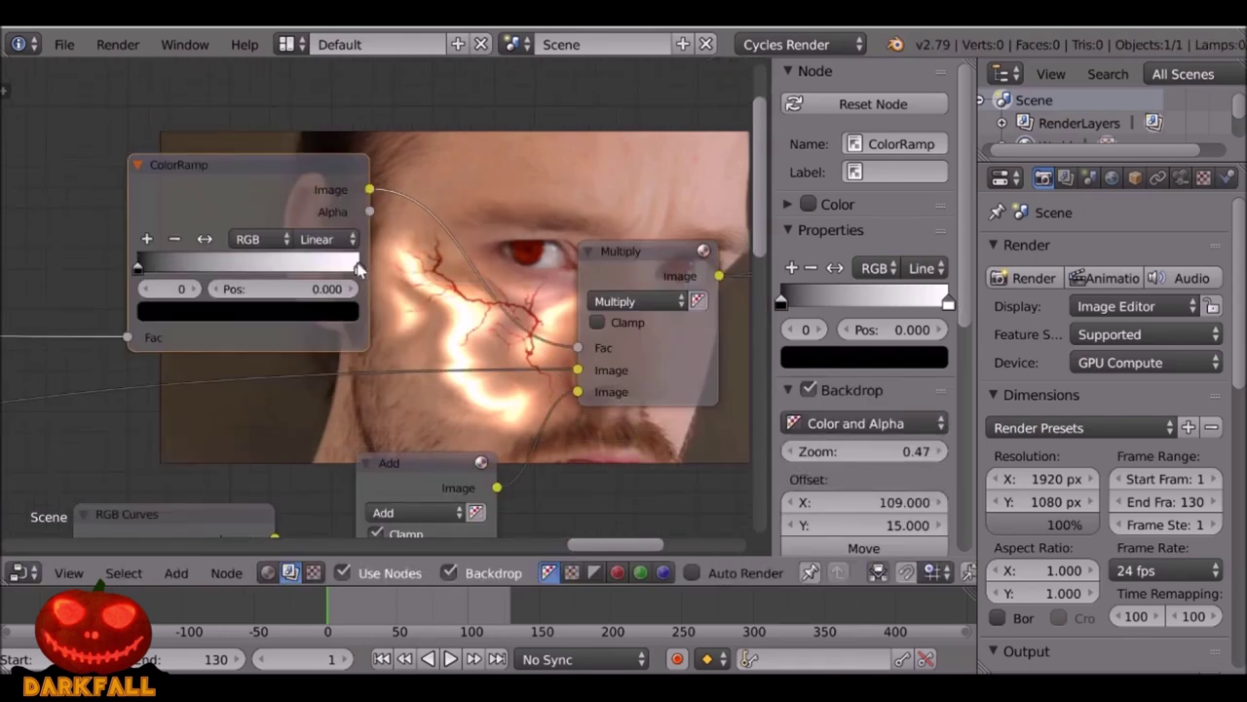
pyautogui.click(359, 270)
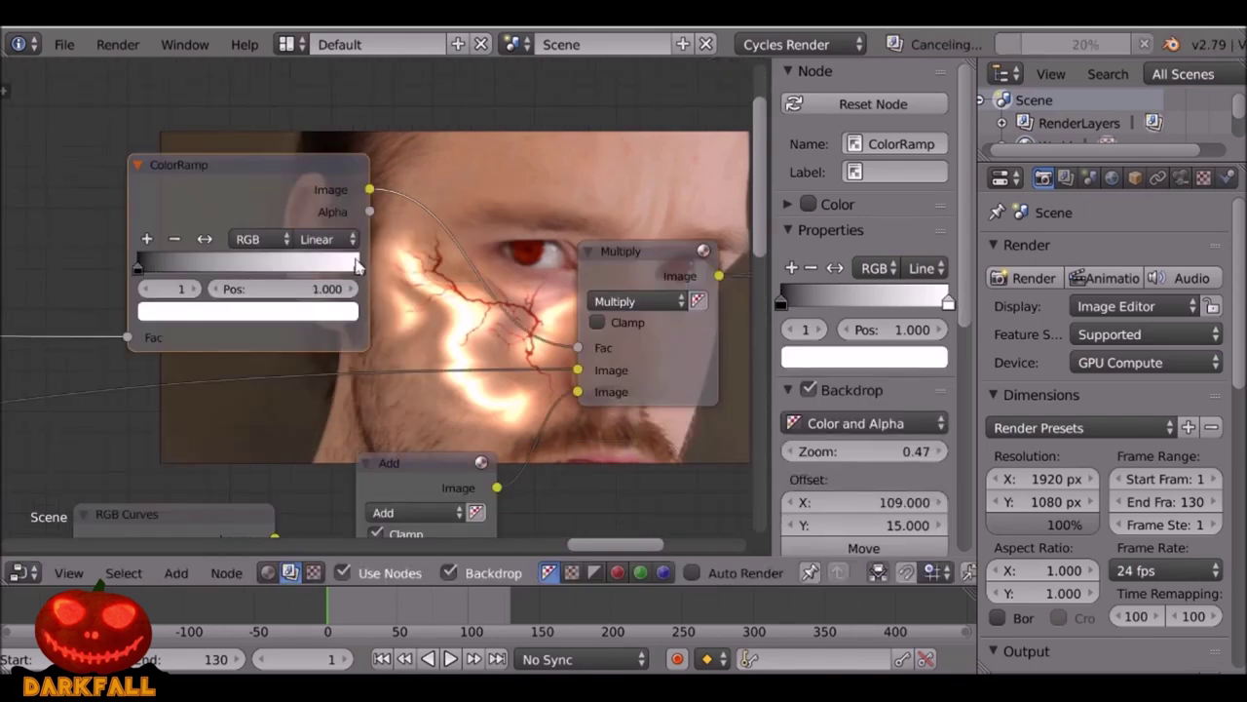
pyautogui.click(292, 311)
pyautogui.moveTo(311, 347); pyautogui.dragTo(312, 371)
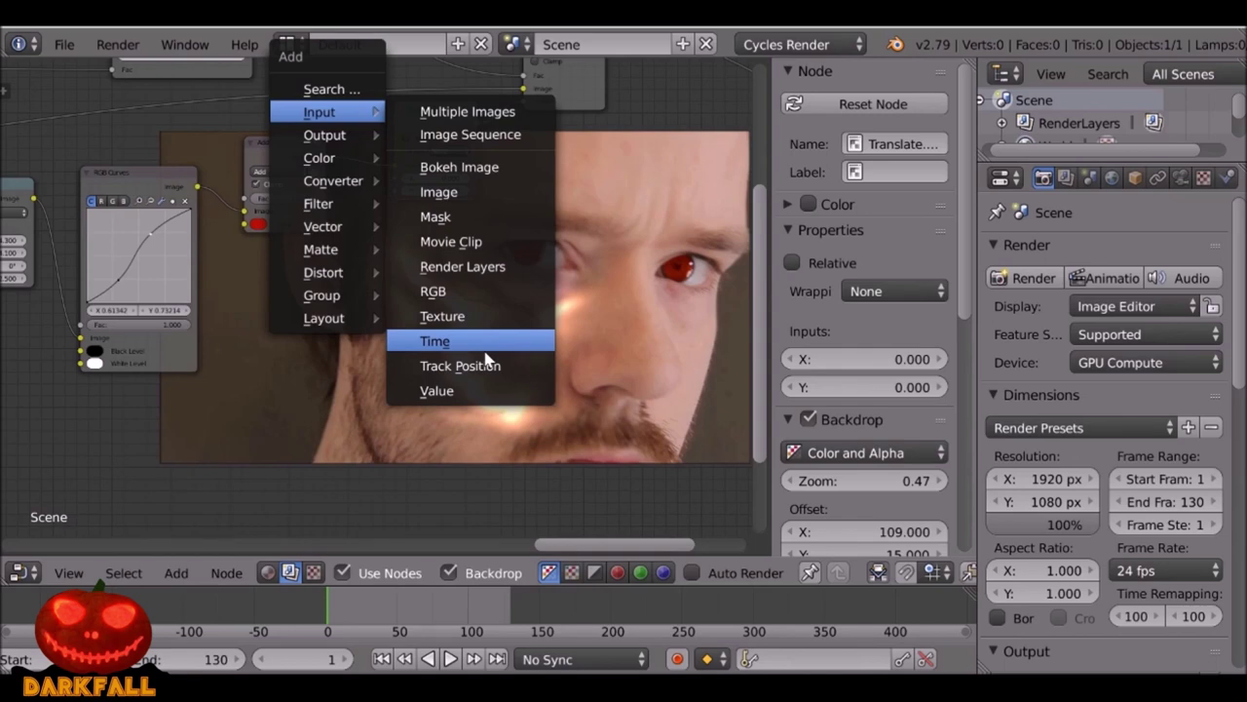
# Duplicate the Track Position node set to Camera, Track.004 and Relative Start, and place the copy beneath the new Translate node.
pyautogui.click(483, 366)
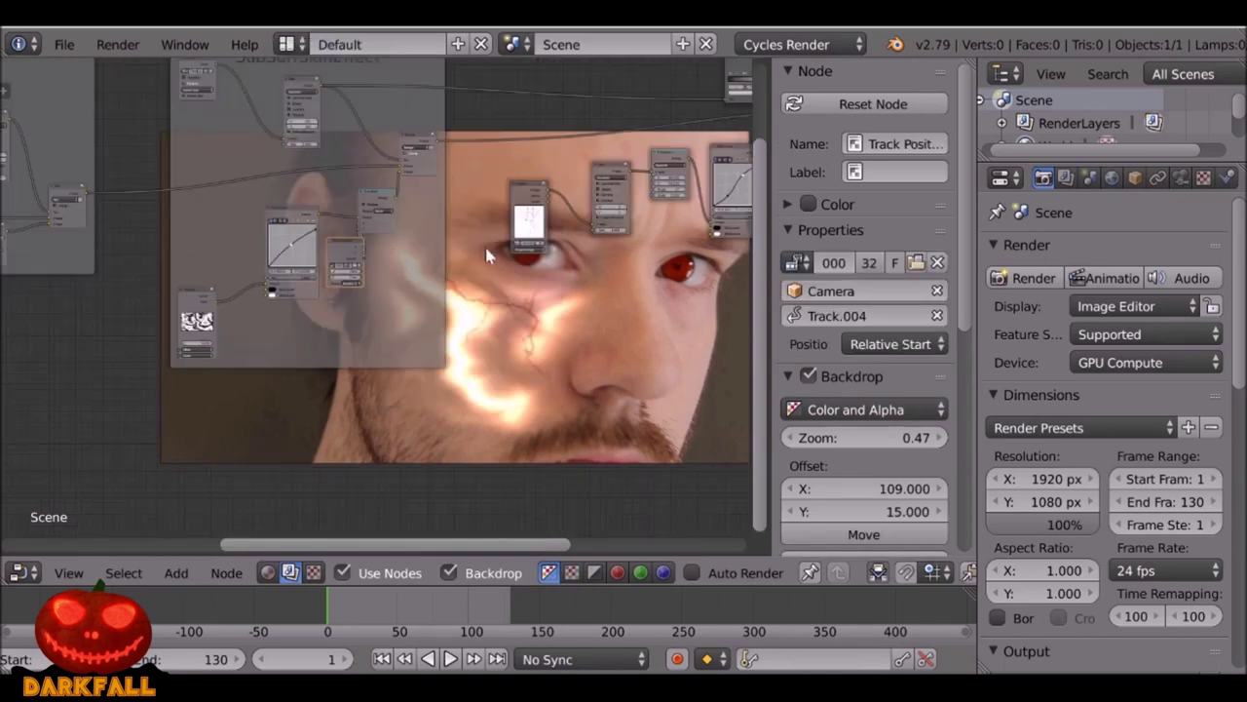
pyautogui.moveTo(467, 250); pyautogui.dragTo(252, 242, button='middle')
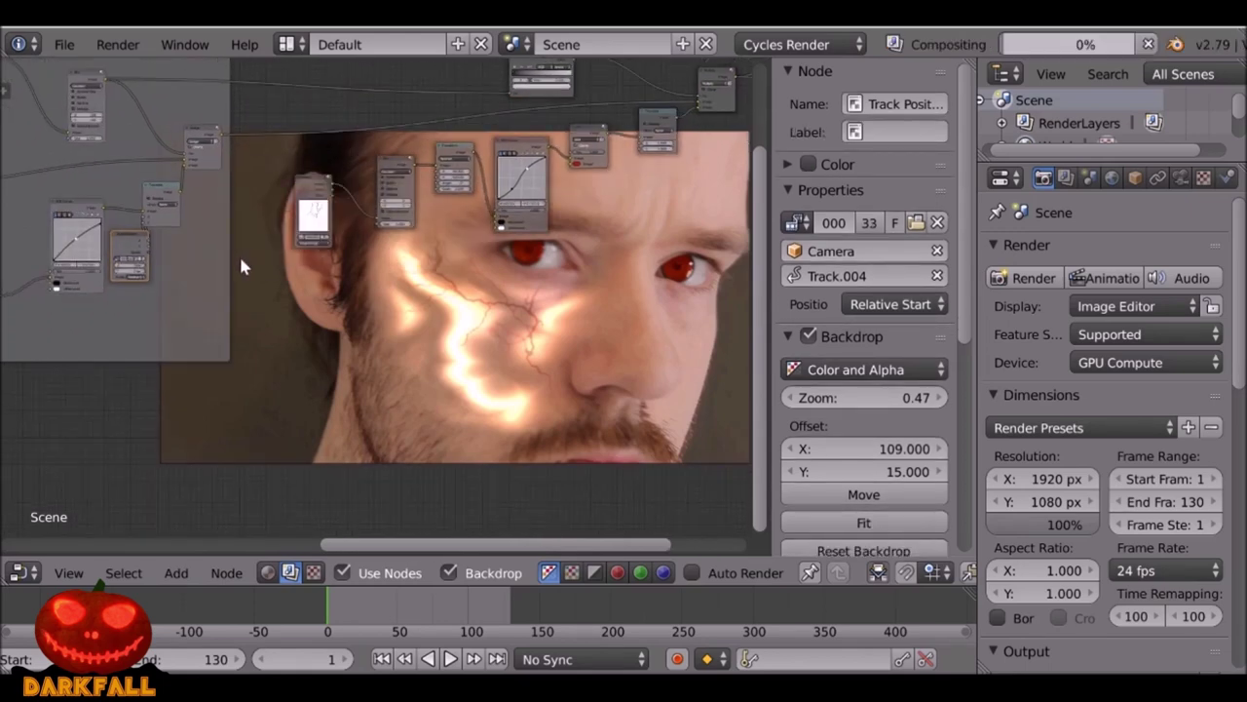
pyautogui.moveTo(117, 237); pyautogui.dragTo(650, 249)
pyautogui.scroll(8, 650, 248)
pyautogui.moveTo(650, 249); pyautogui.dragTo(423, 404, button='middle')
pyautogui.moveTo(423, 404); pyautogui.dragTo(384, 322)
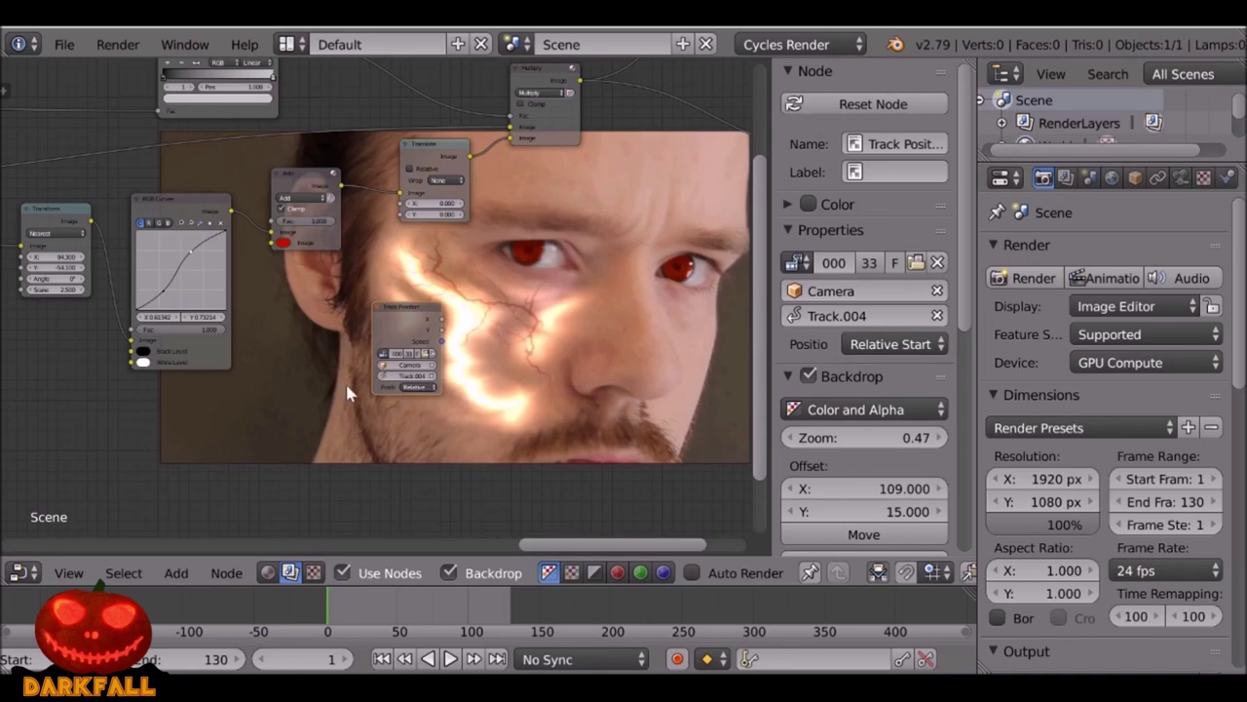
# Connect the Track Position node's X and Y outputs to the Translate node's X and Y inputs.
pyautogui.scroll(2, 407, 361)
pyautogui.moveTo(392, 393); pyautogui.dragTo(340, 246)
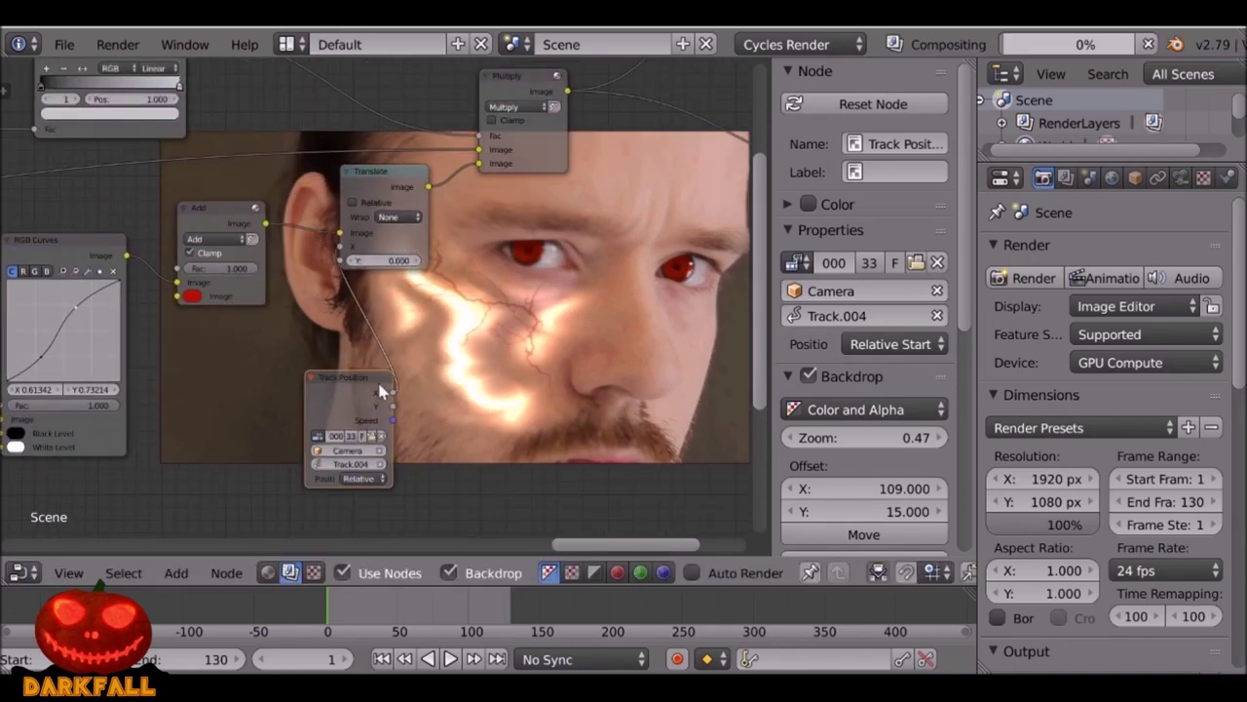
pyautogui.moveTo(390, 403); pyautogui.dragTo(342, 261)
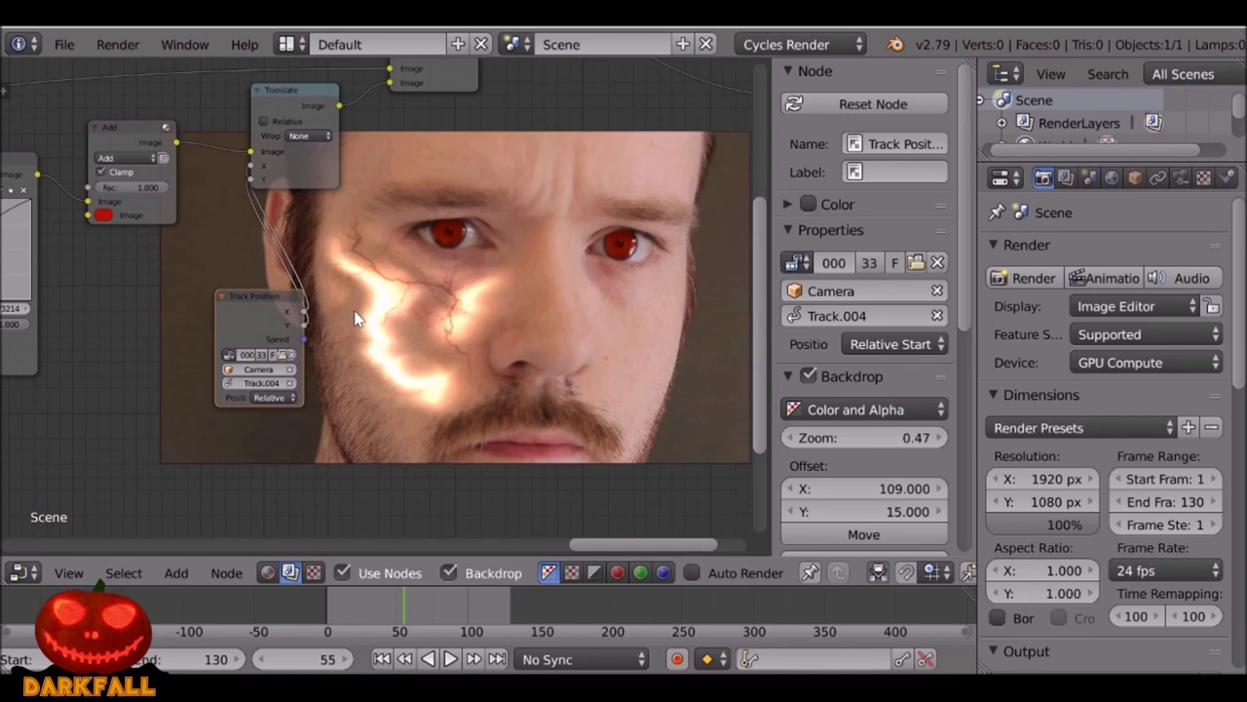
# Move the final Multiply node slightly farther from the Translate node.
pyautogui.scroll(-2, 358, 312)
pyautogui.scroll(-3, 380, 307)
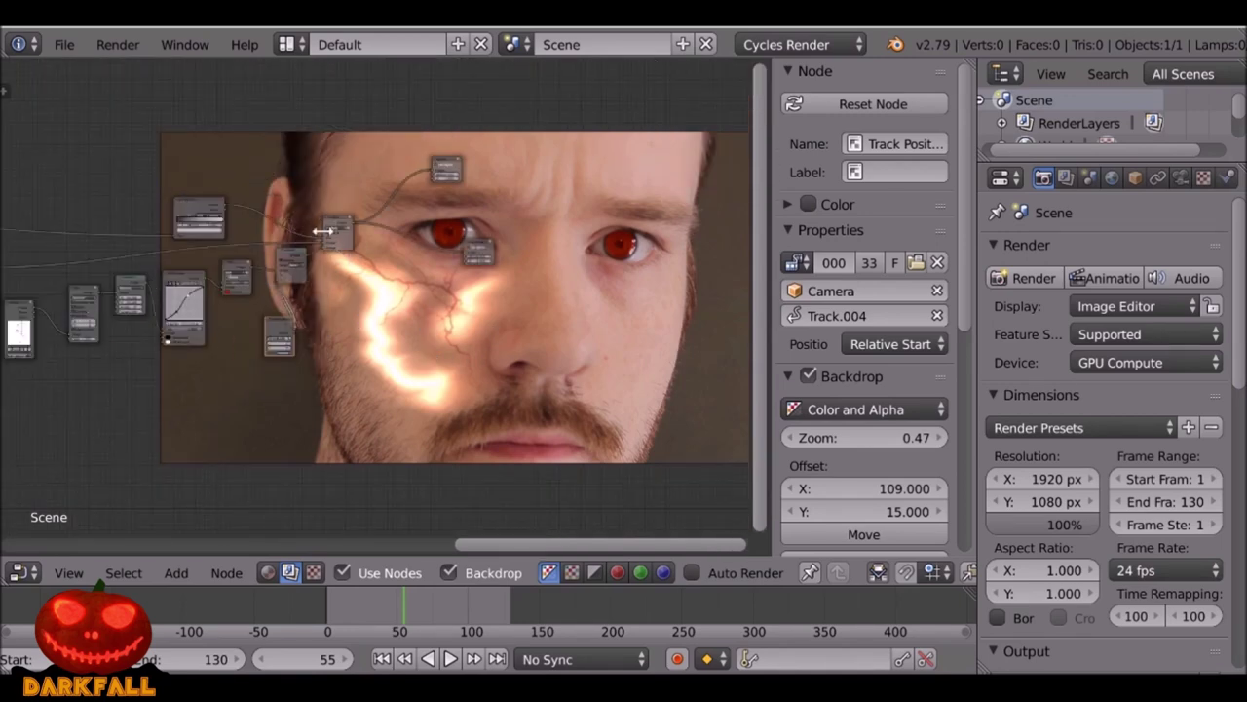
pyautogui.scroll(4, 380, 234)
pyautogui.moveTo(353, 204); pyautogui.dragTo(369, 202)
pyautogui.moveTo(339, 410); pyautogui.dragTo(565, 305, button='middle')
pyautogui.scroll(-2, 72, 303)
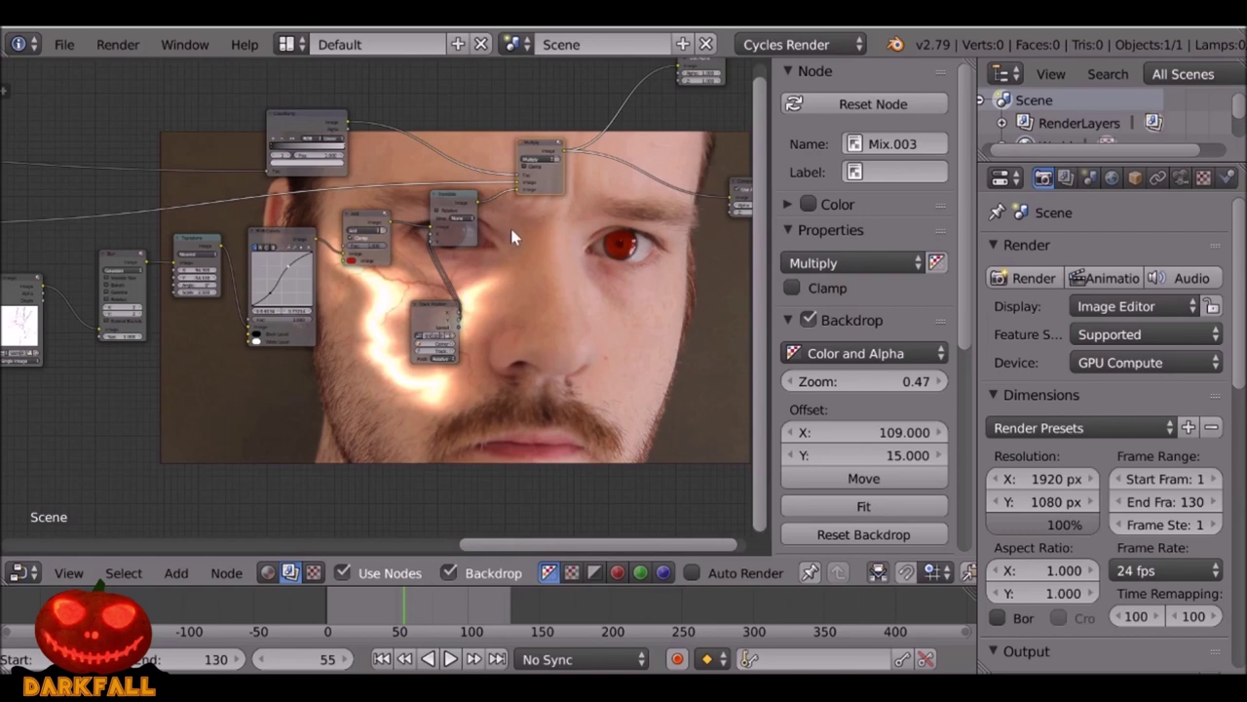
pyautogui.moveTo(511, 232); pyautogui.dragTo(166, 249, button='middle')
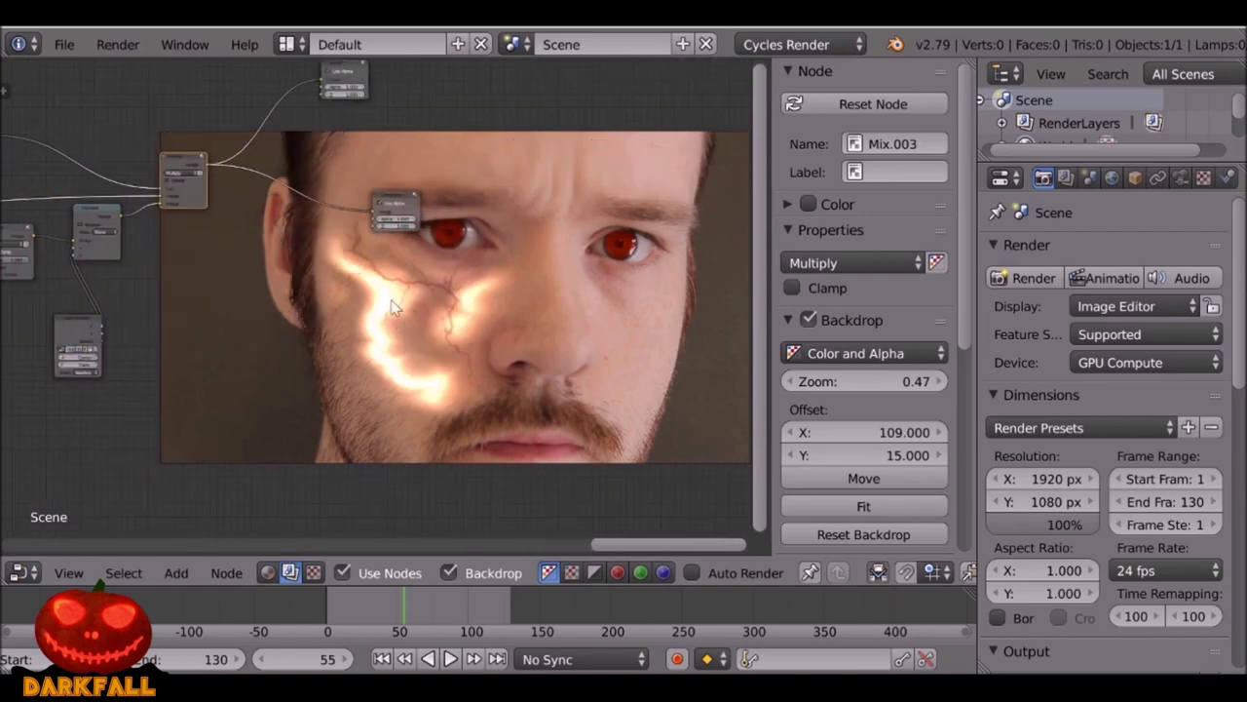
pyautogui.moveTo(419, 324); pyautogui.dragTo(271, 377, button='middle')
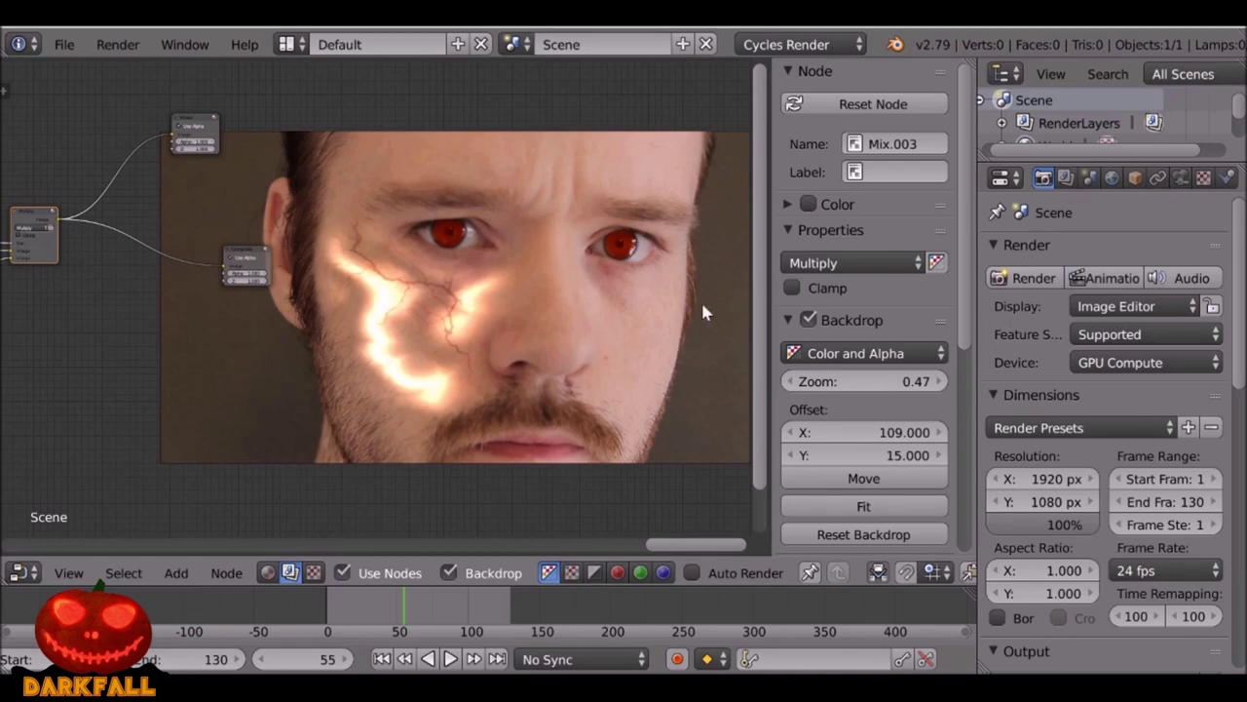
# Set the render output file format to FFmpeg video.
pyautogui.scroll(-5, 1090, 351)
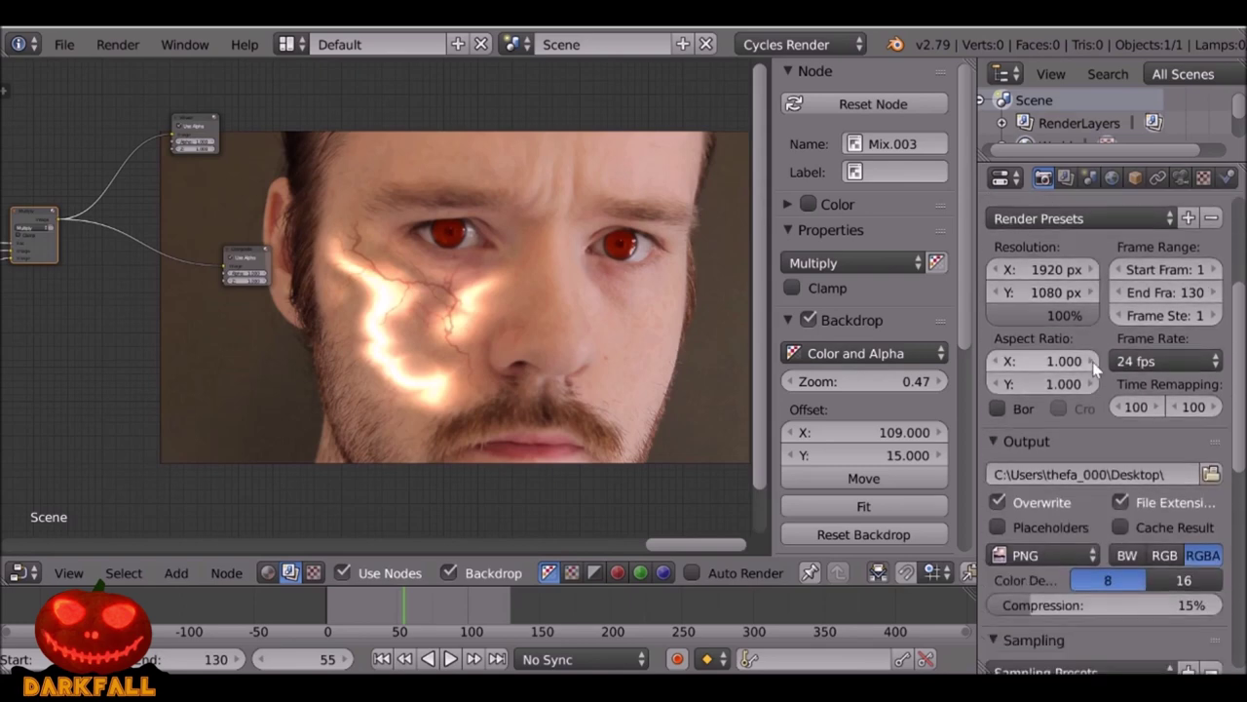
pyautogui.scroll(-3, 1094, 363)
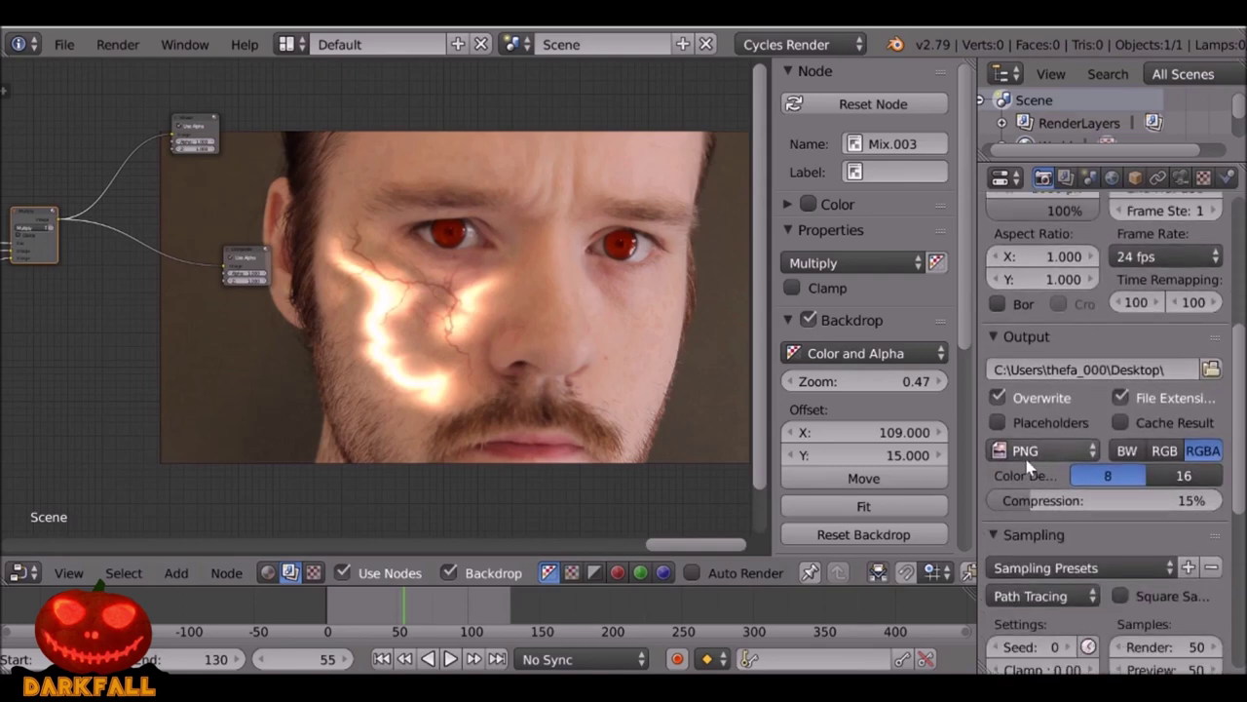
pyautogui.click(1035, 455)
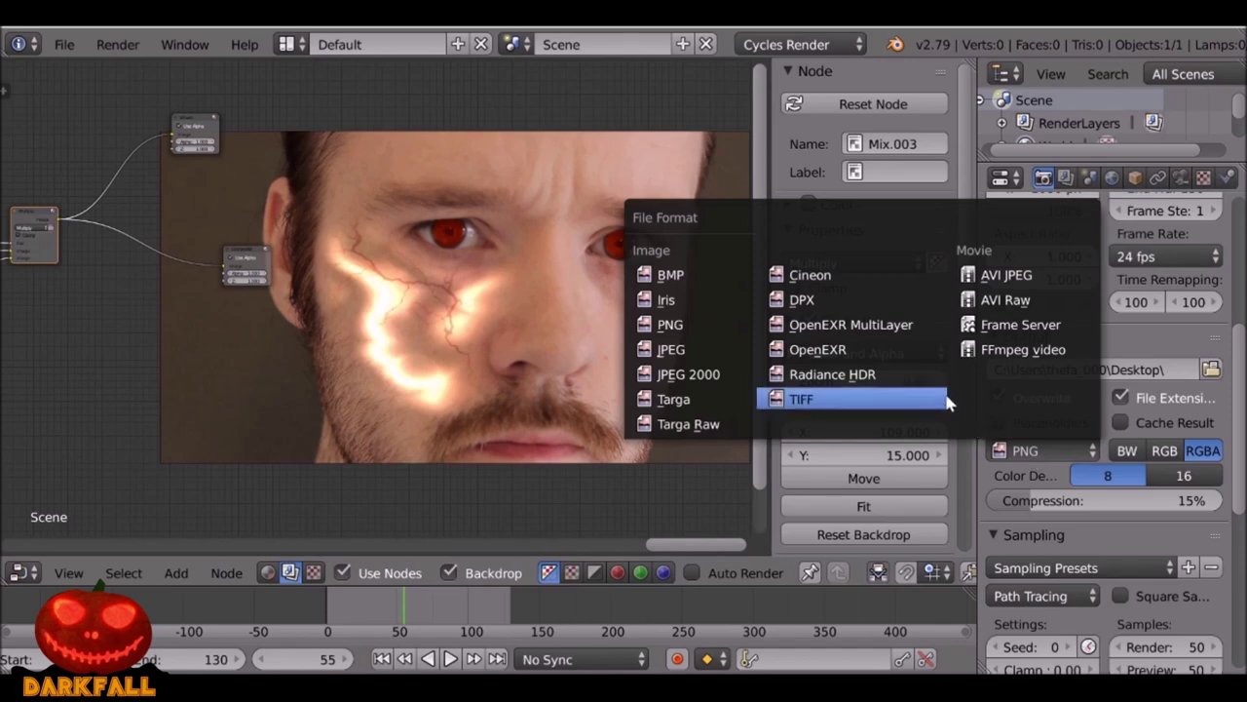
pyautogui.click(1021, 351)
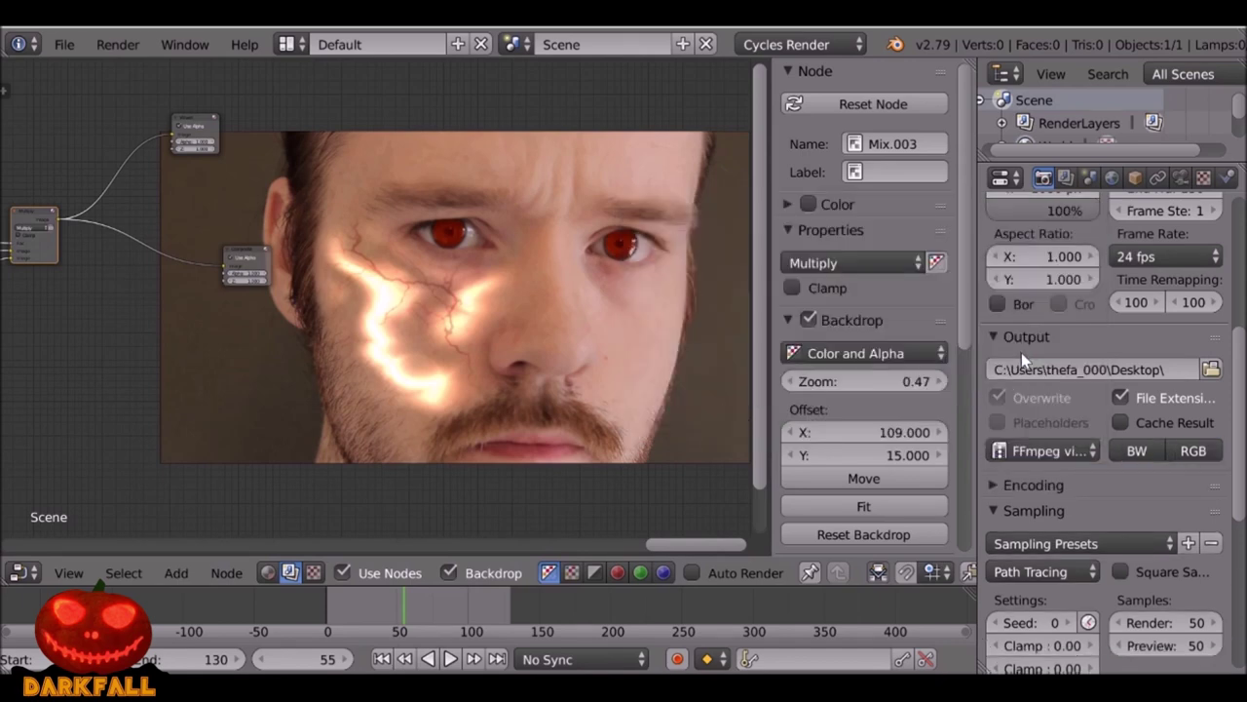
# Expand the Encoding settings and apply the h264 in MP4 preset.
pyautogui.scroll(-1, 1038, 373)
pyautogui.scroll(-2, 1038, 373)
pyautogui.click(1019, 409)
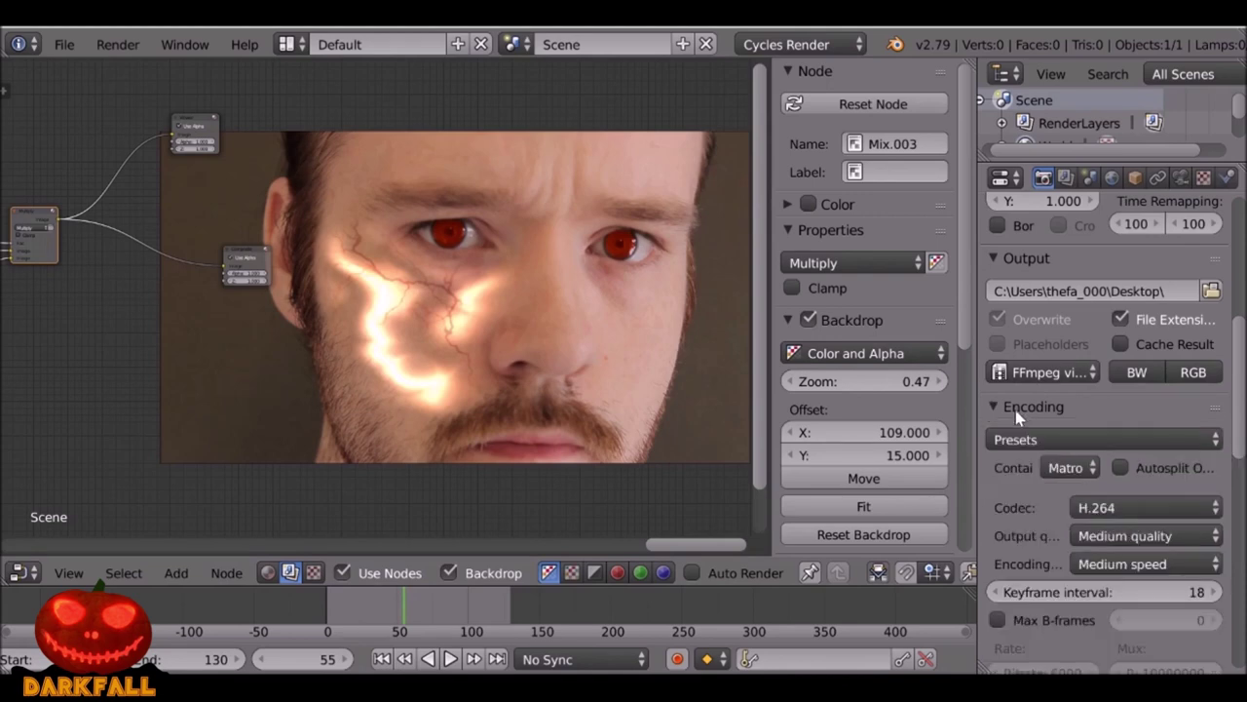
pyautogui.scroll(-2, 1018, 417)
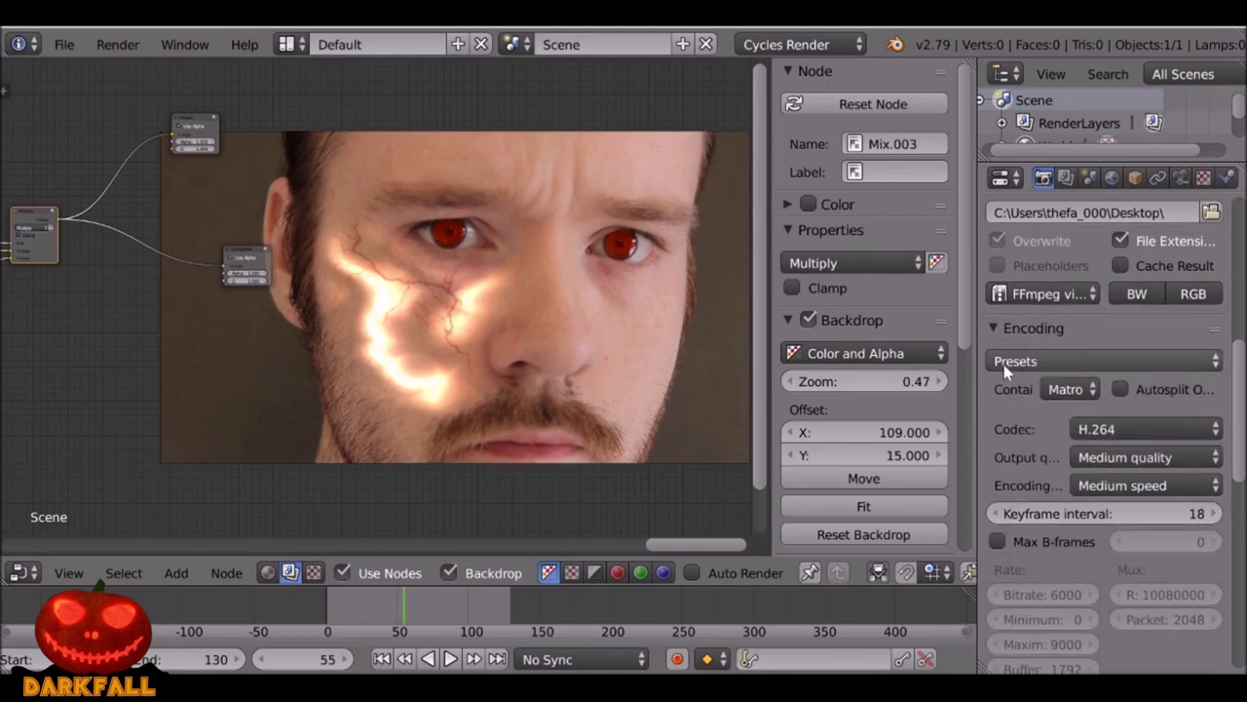
pyautogui.click(1010, 366)
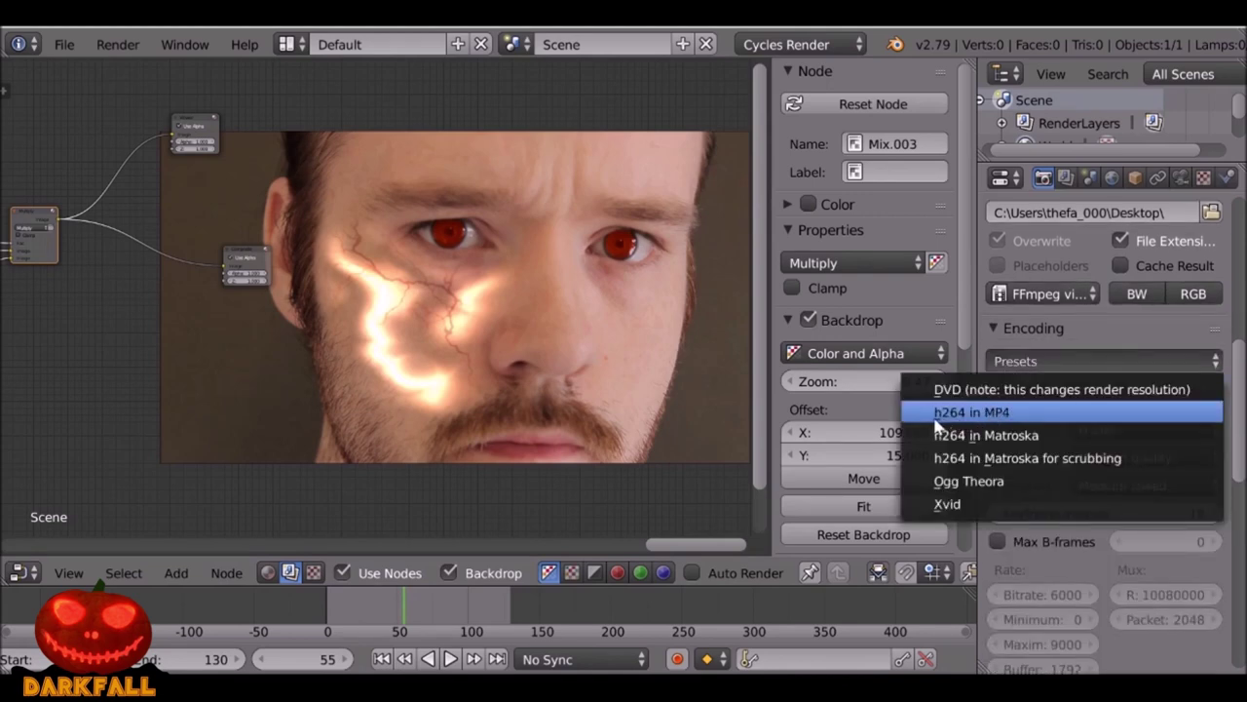
pyautogui.click(1035, 413)
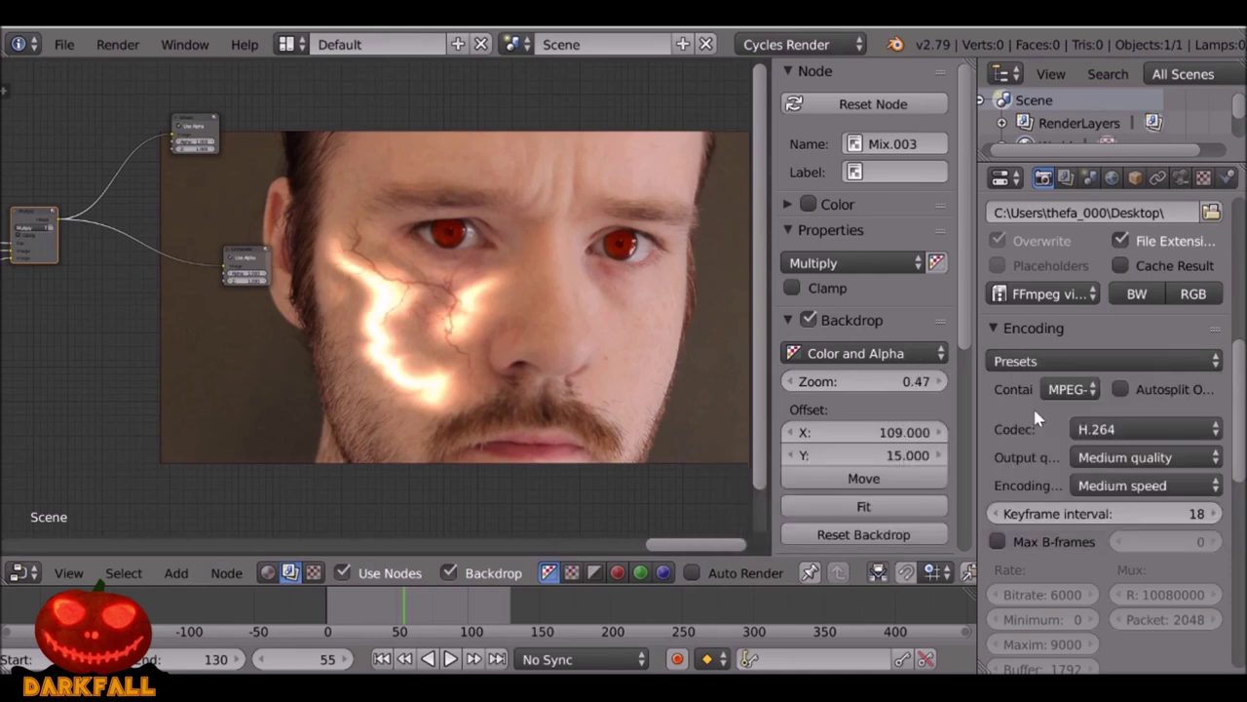
pyautogui.scroll(-2, 1034, 410)
# Browse for the render's output location and use the Desktop folder.
pyautogui.scroll(9, 1023, 439)
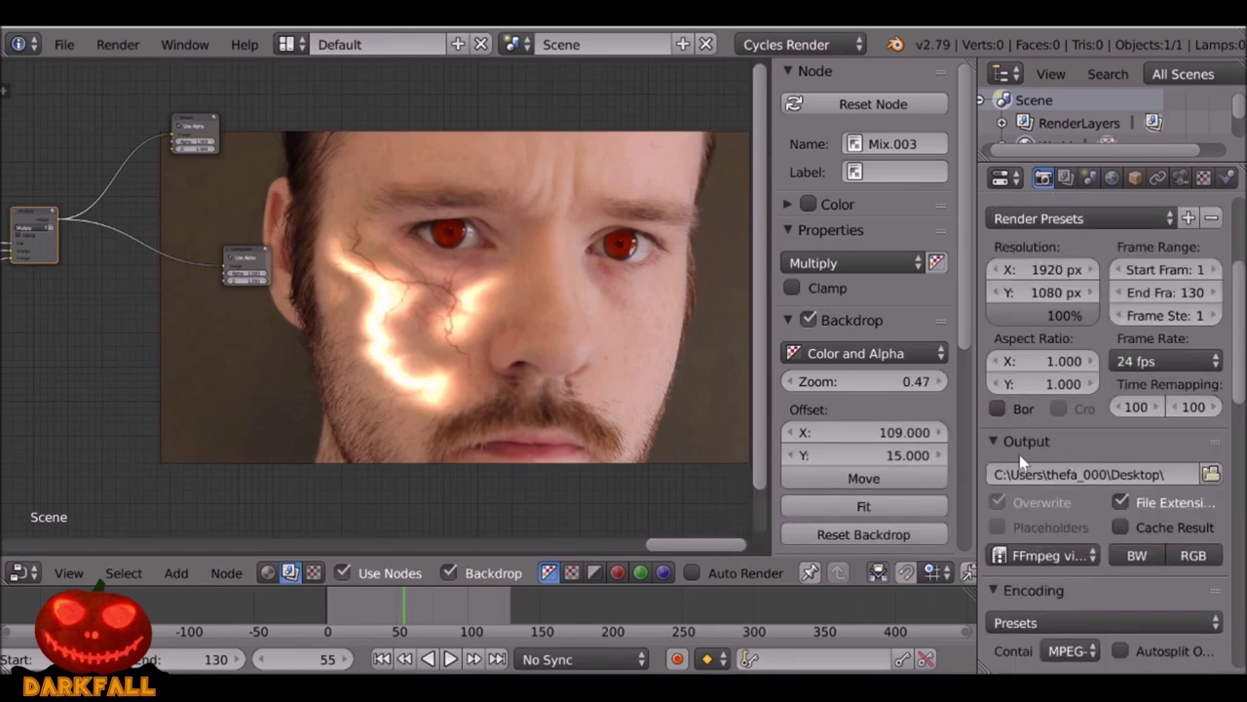
pyautogui.click(1211, 473)
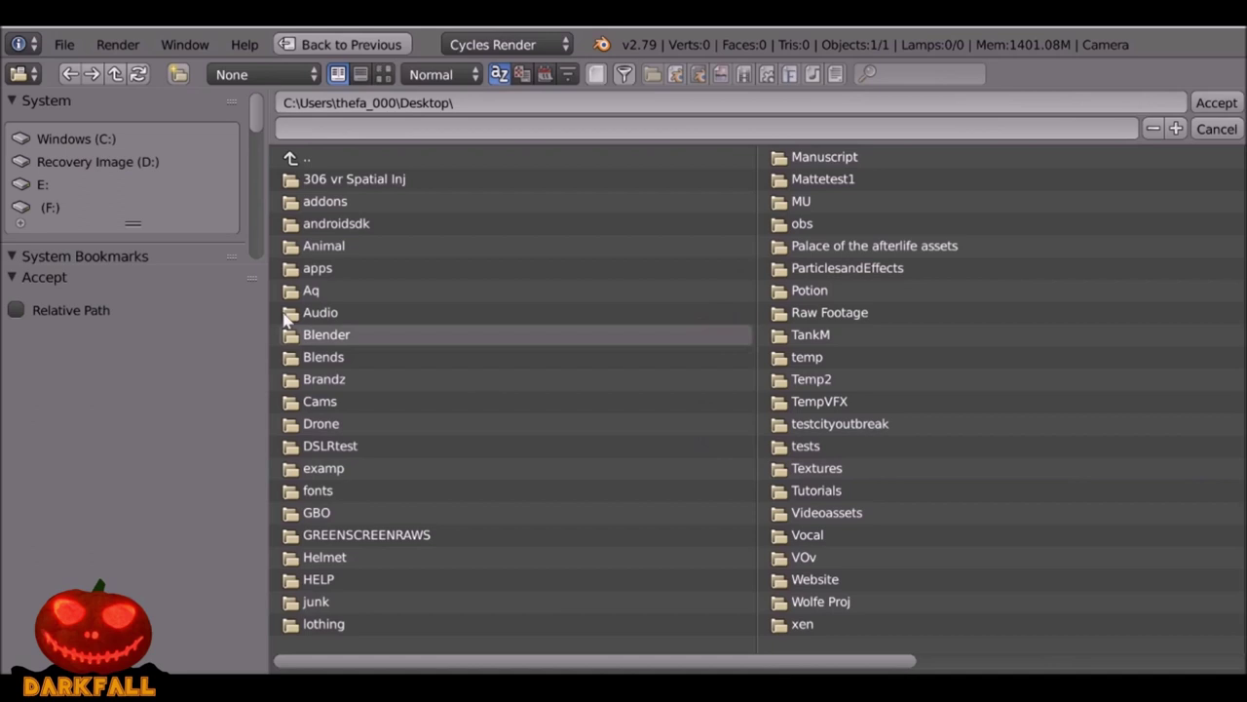
pyautogui.click(1213, 106)
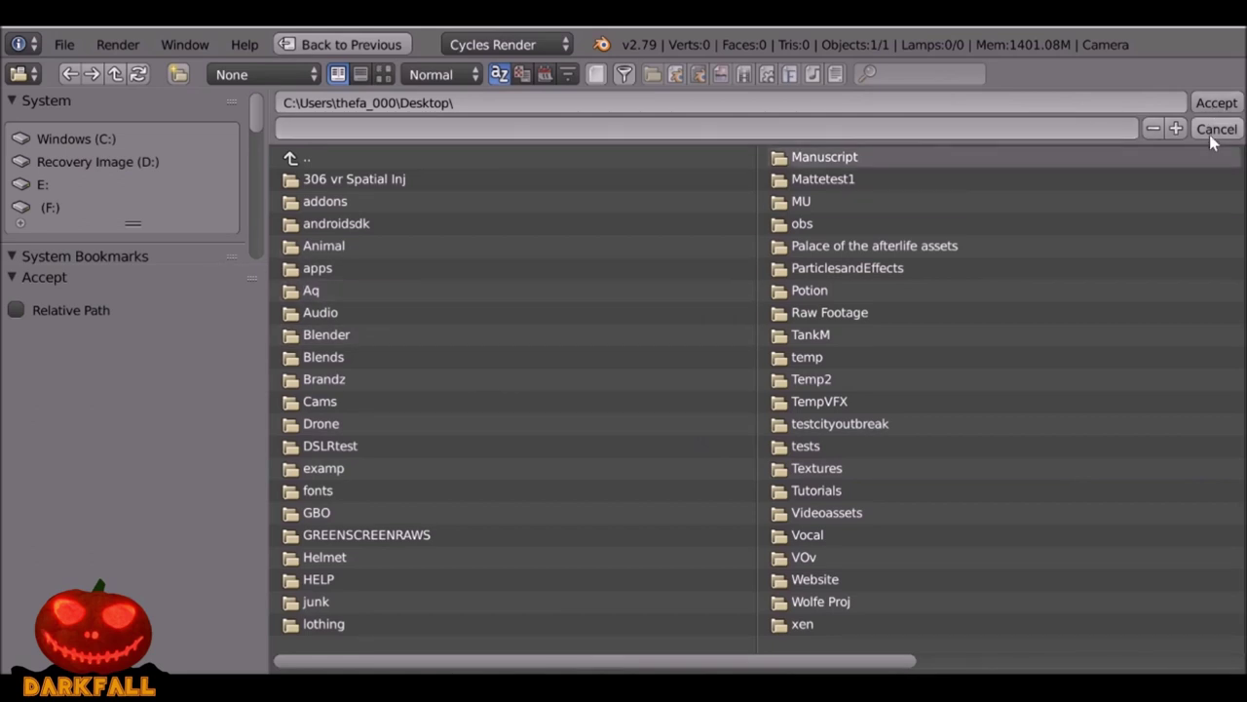
pyautogui.scroll(4, 1125, 234)
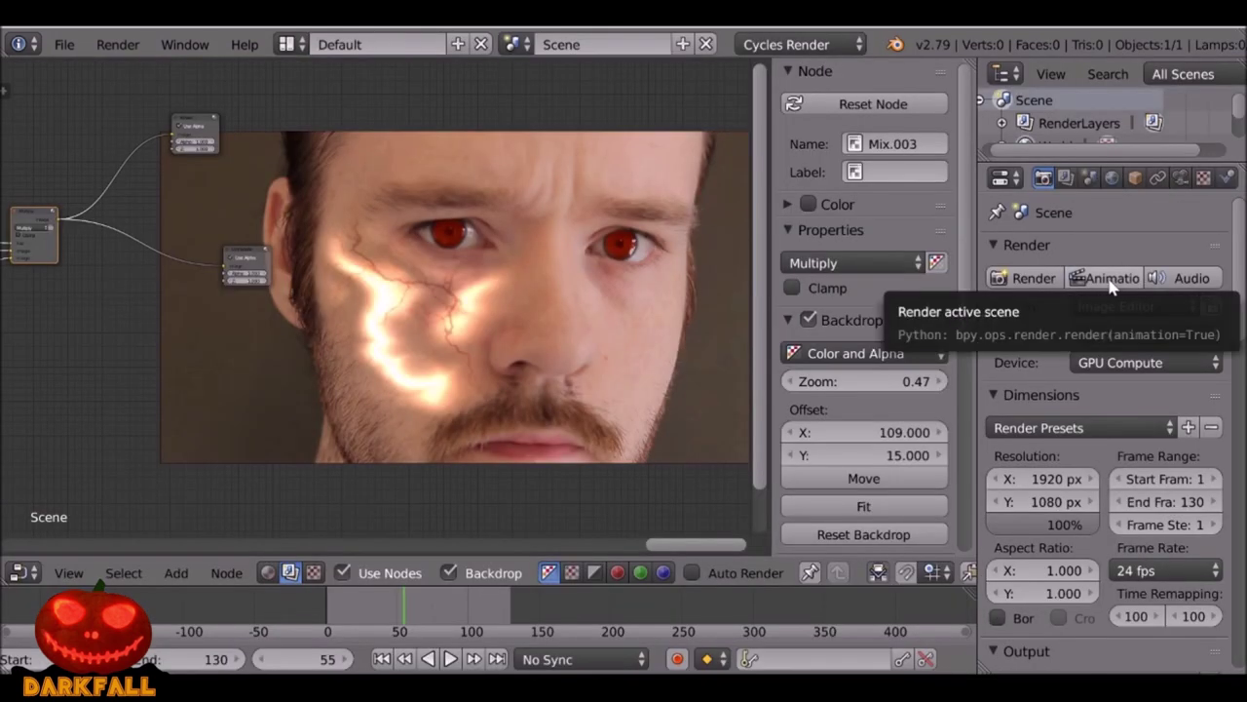